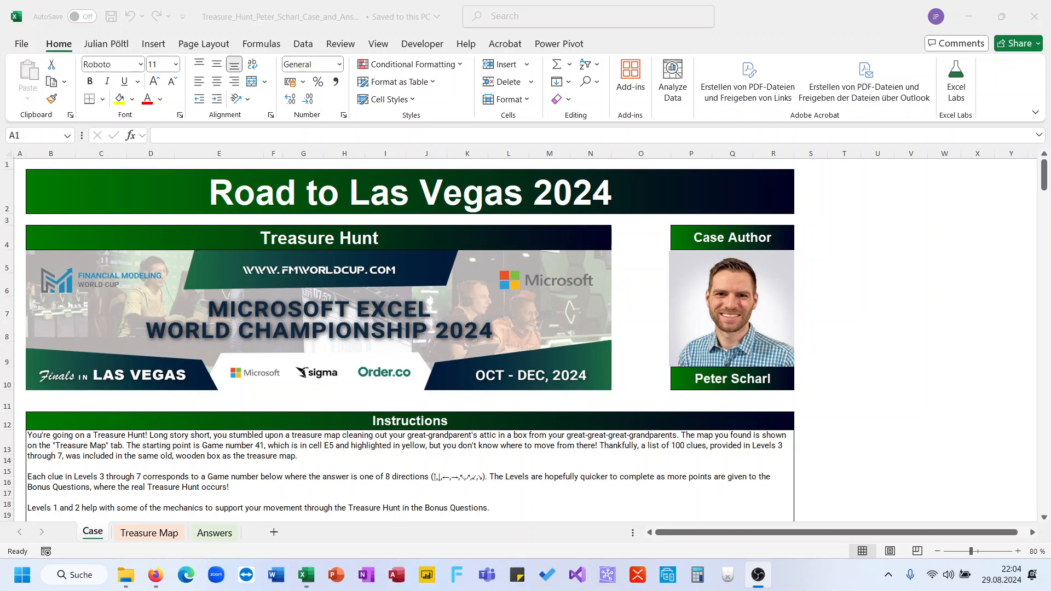
Step: Read the Treasure Hunt instructions on the Case sheet and skim the bonus questions below them
click(646, 393)
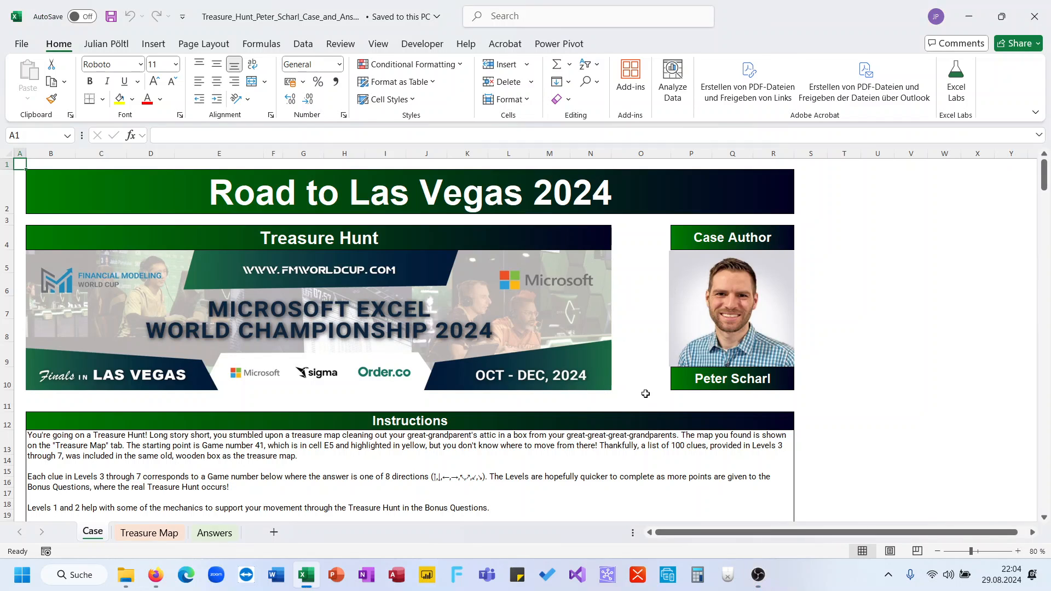
click(740, 397)
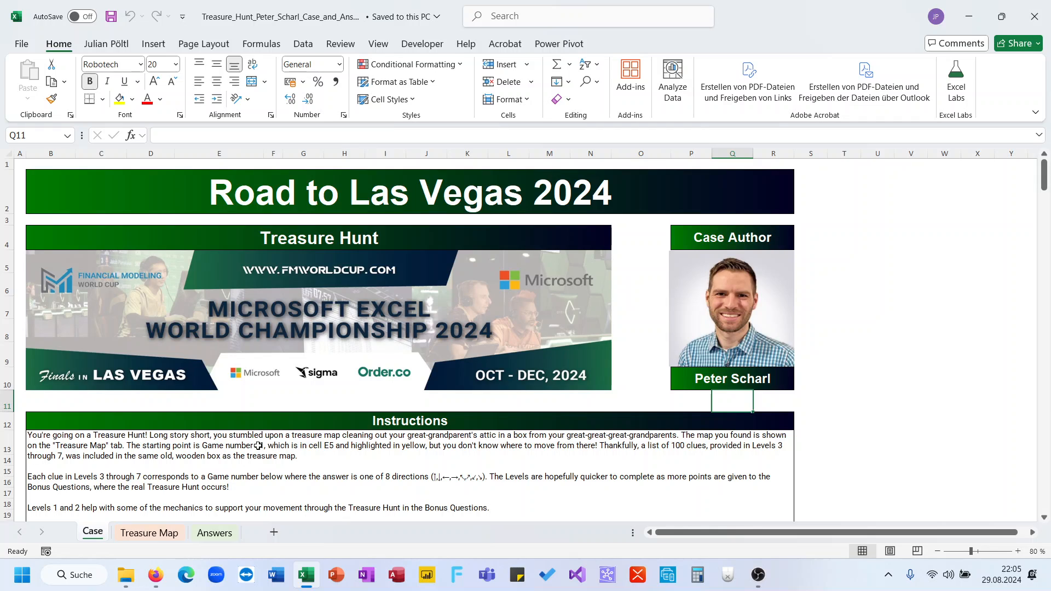
click(49, 401)
scroll(44, 401, down, 3)
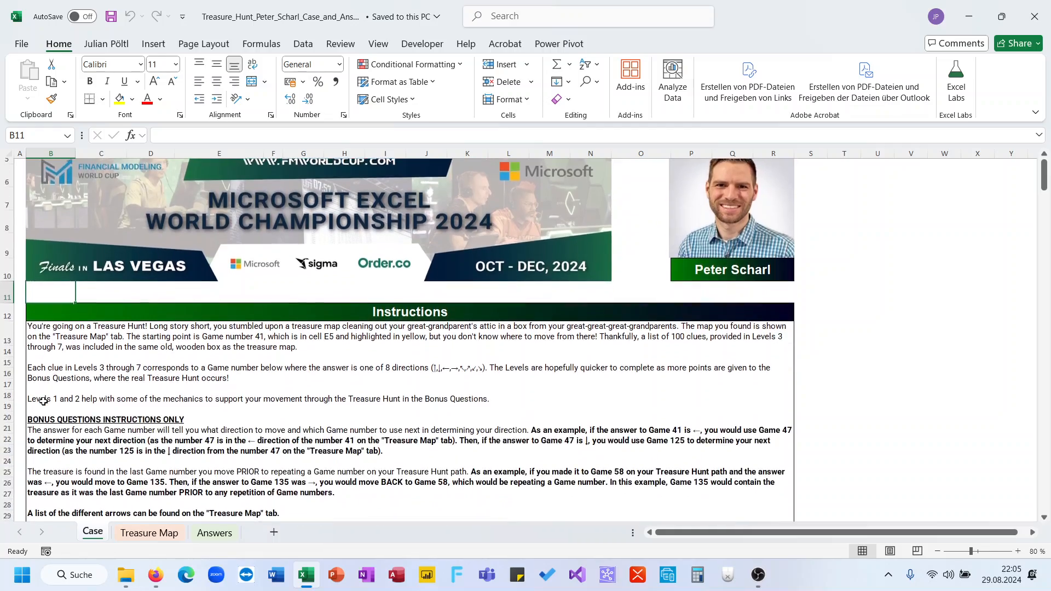
scroll(43, 402, down, 5)
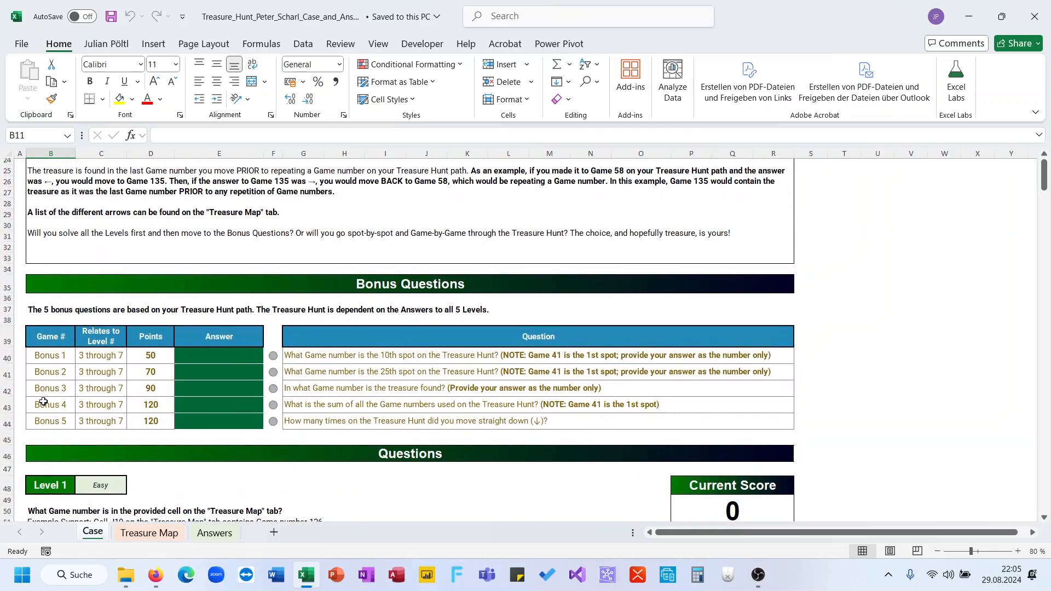
scroll(43, 402, up, 8)
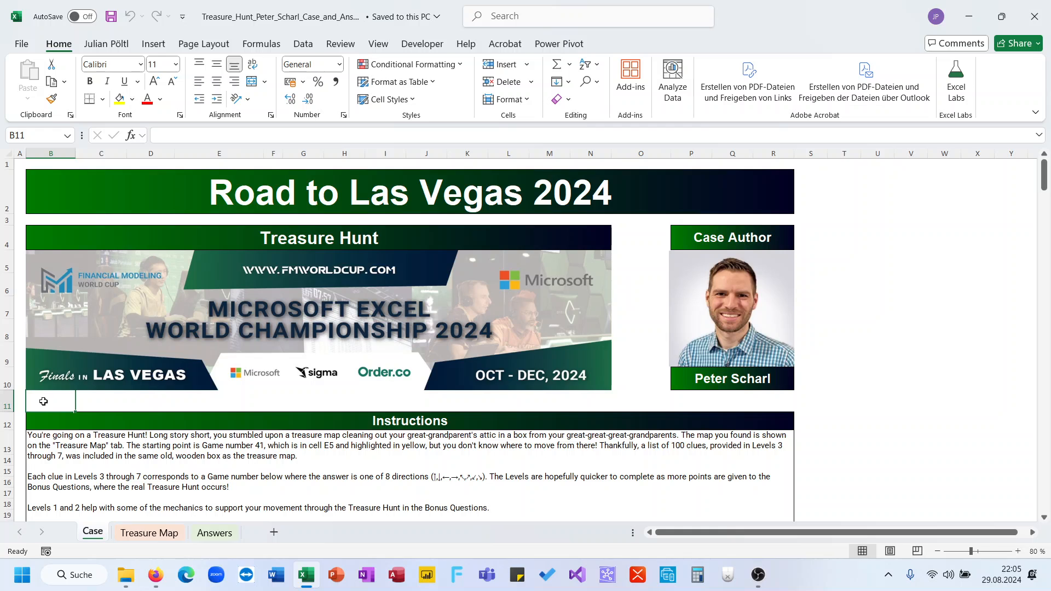
scroll(177, 446, down, 8)
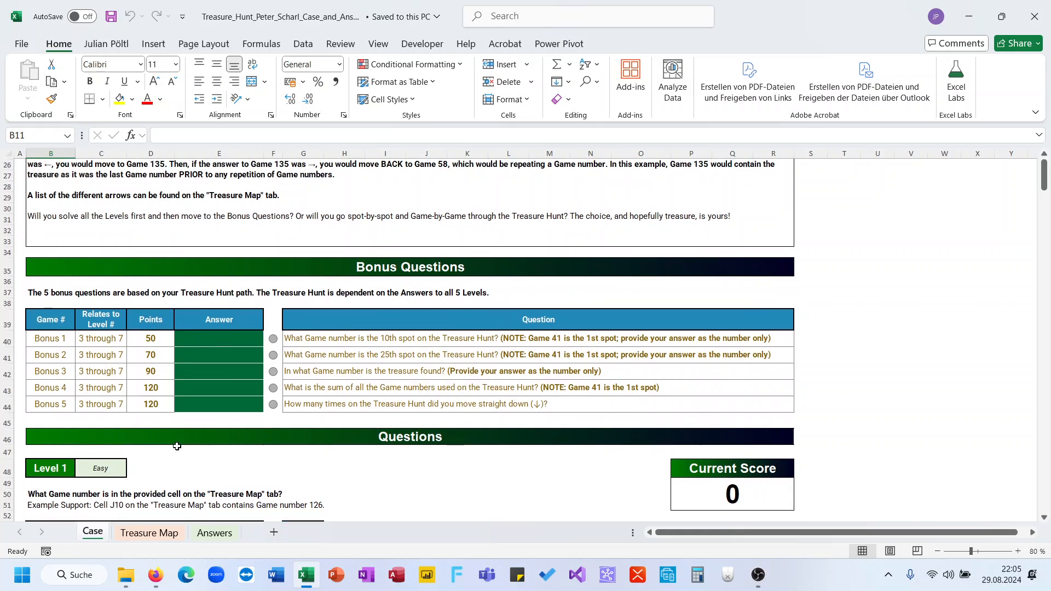
scroll(177, 447, up, 8)
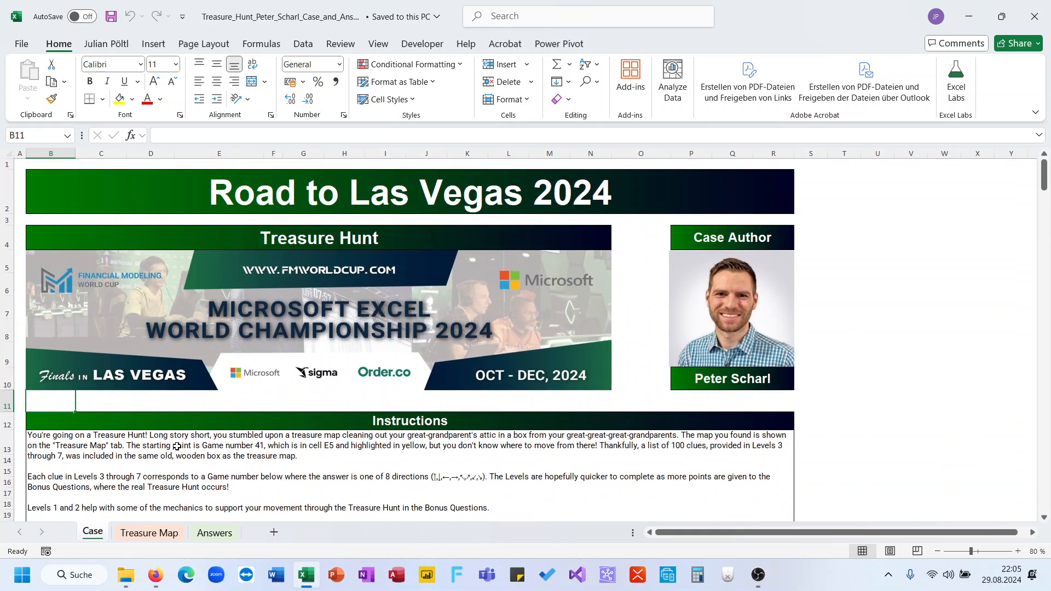
scroll(177, 446, down, 1)
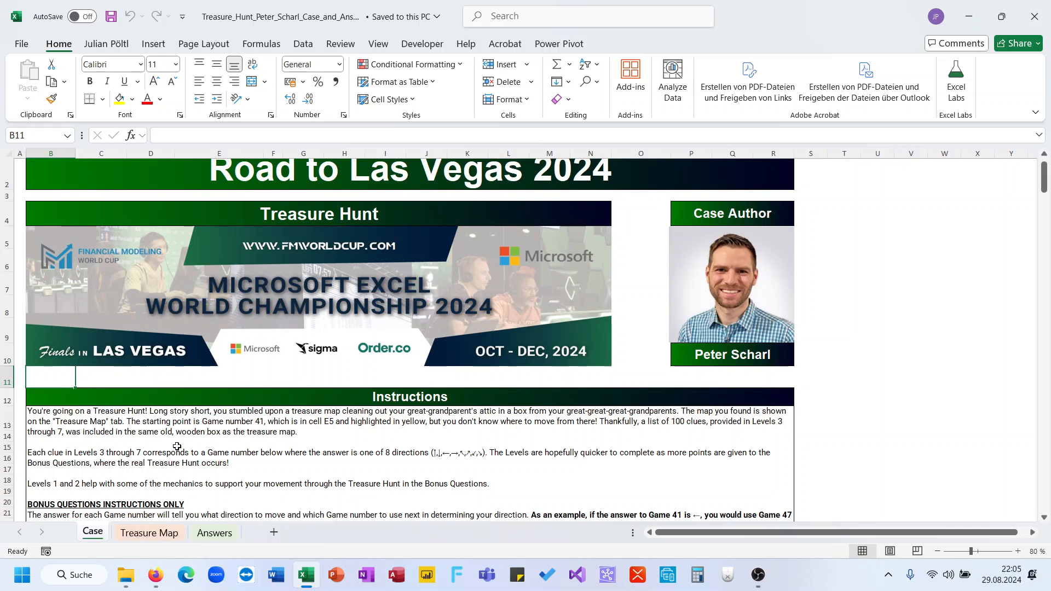
scroll(177, 446, down, 4)
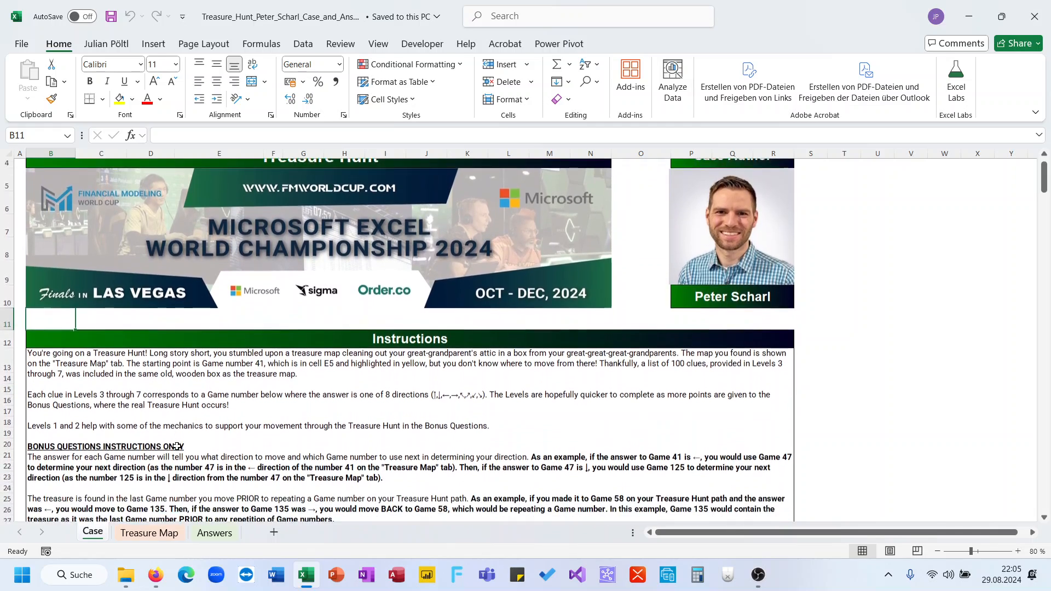
scroll(176, 446, up, 1)
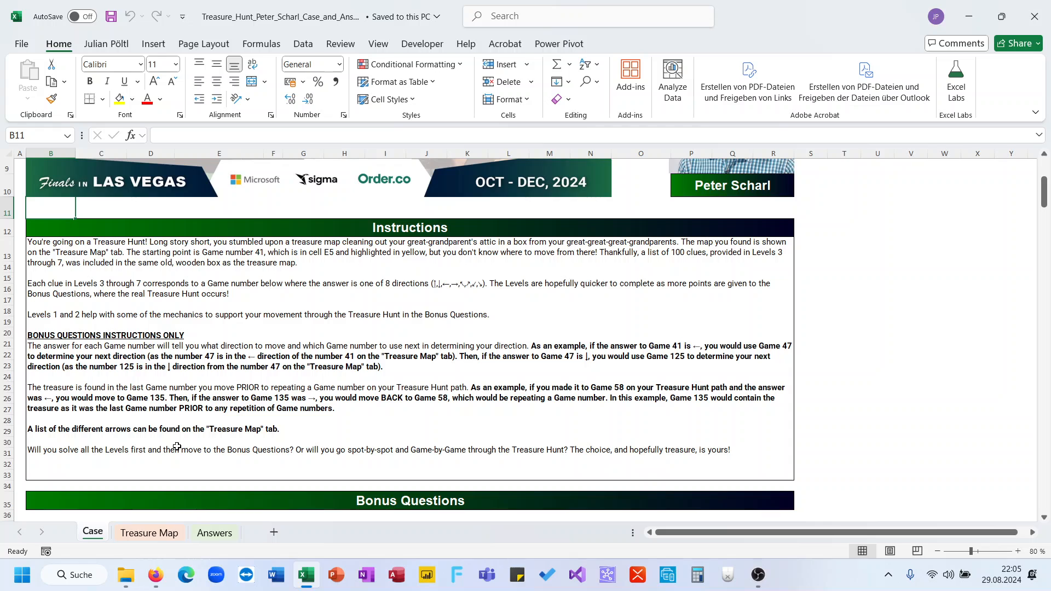
click(153, 295)
scroll(203, 388, down, 12)
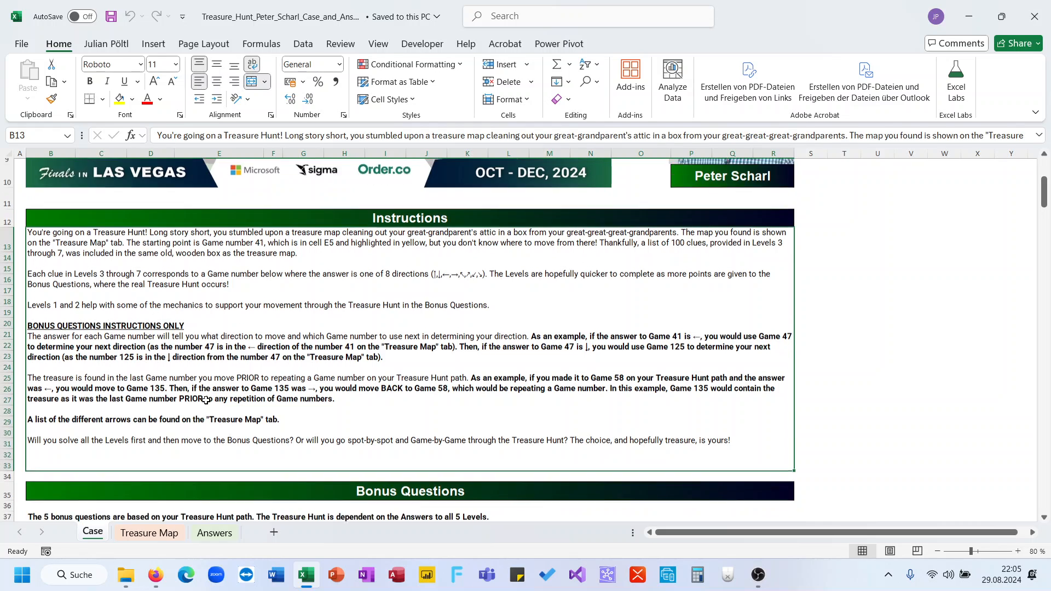
scroll(206, 400, up, 6)
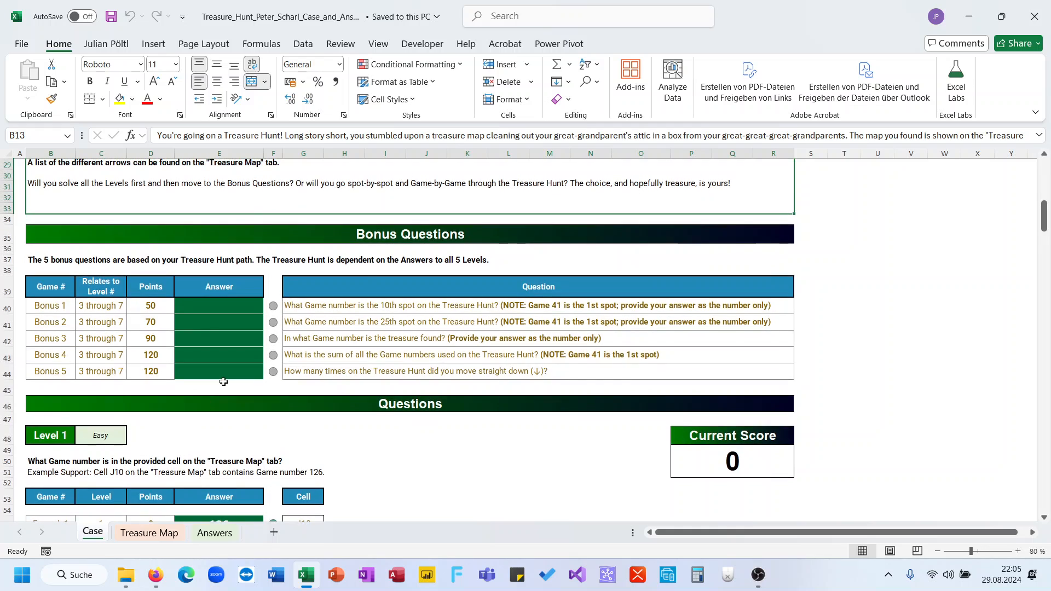
scroll(366, 280, up, 5)
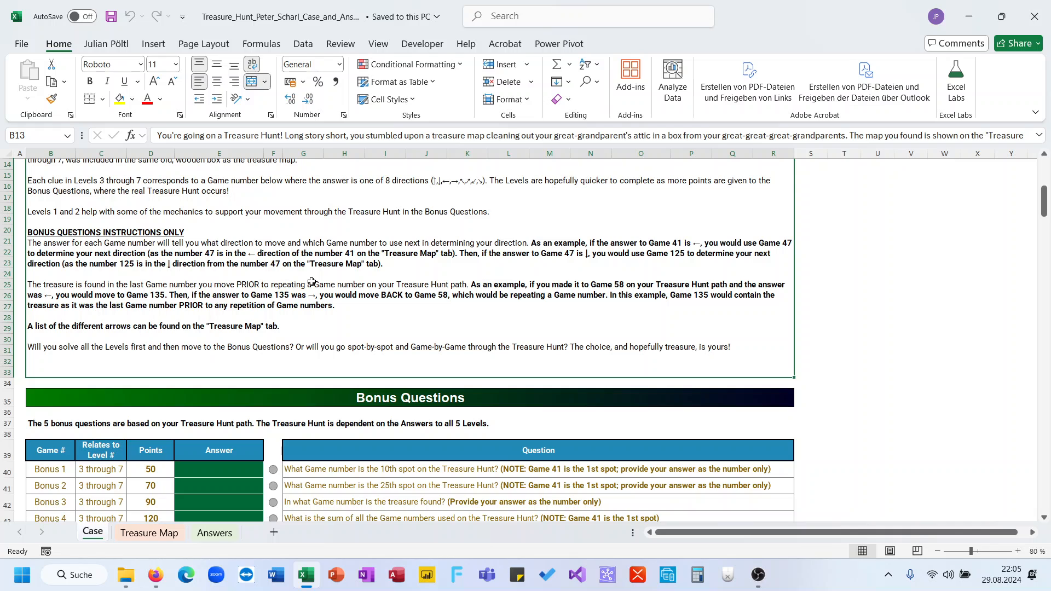
scroll(312, 282, down, 3)
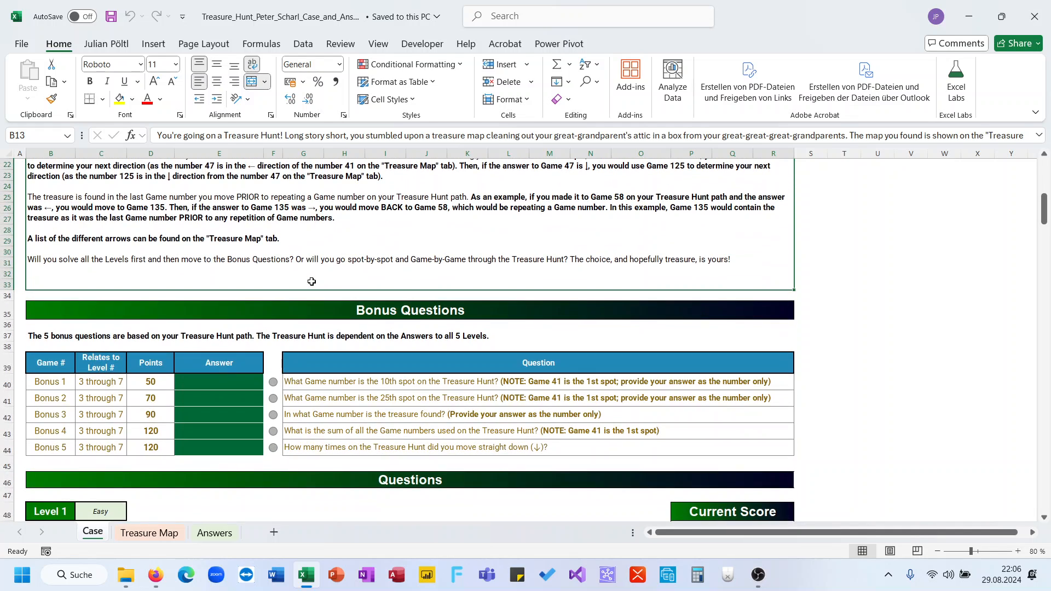
Step: Check the total points available for the five bonus questions by selecting their point values
drag(156, 382, 155, 441)
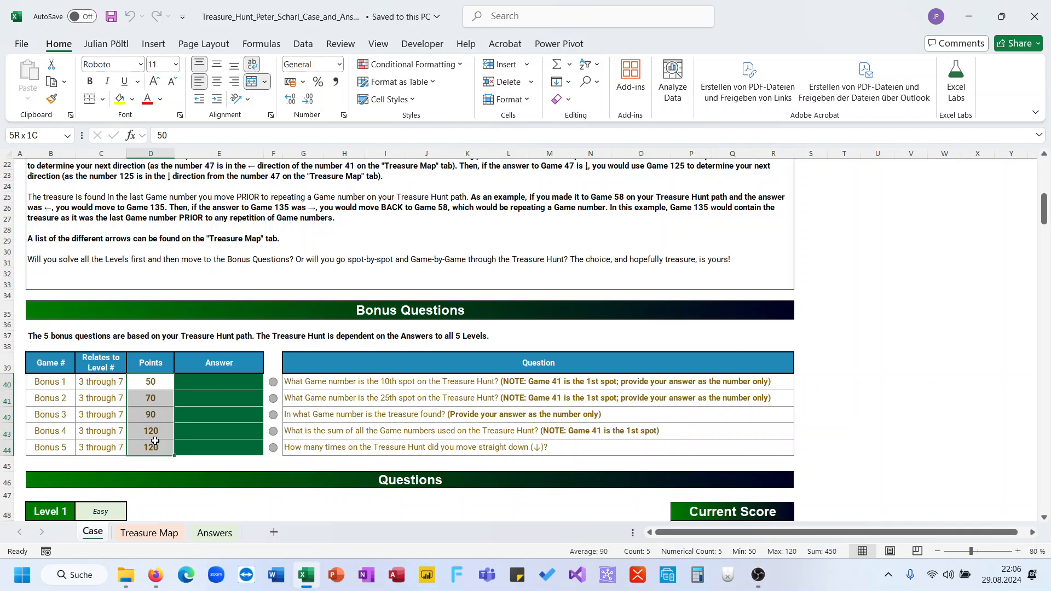
click(413, 339)
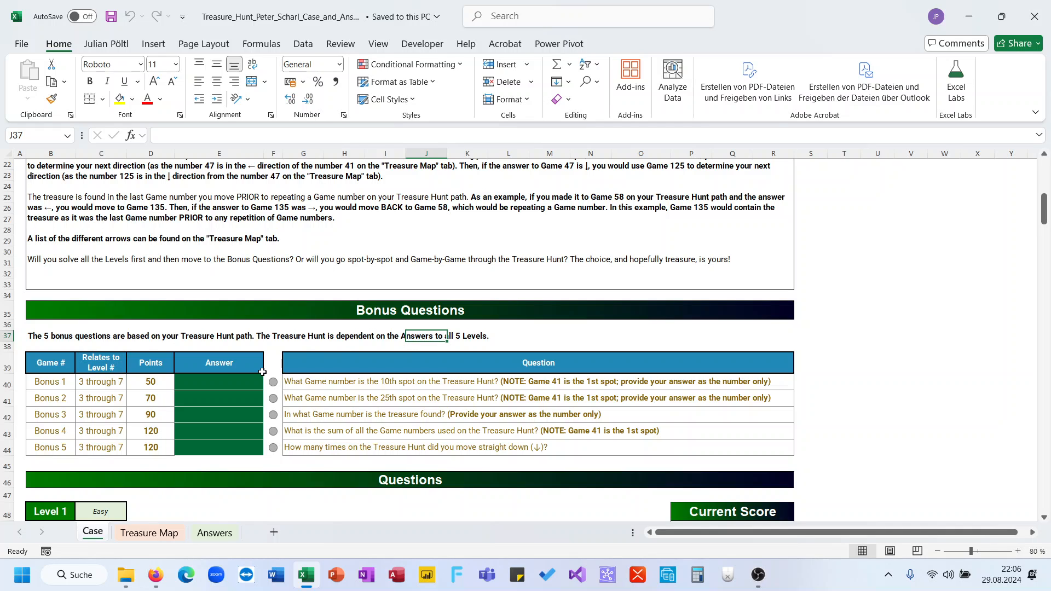
scroll(145, 403, down, 1)
drag(158, 336, 152, 393)
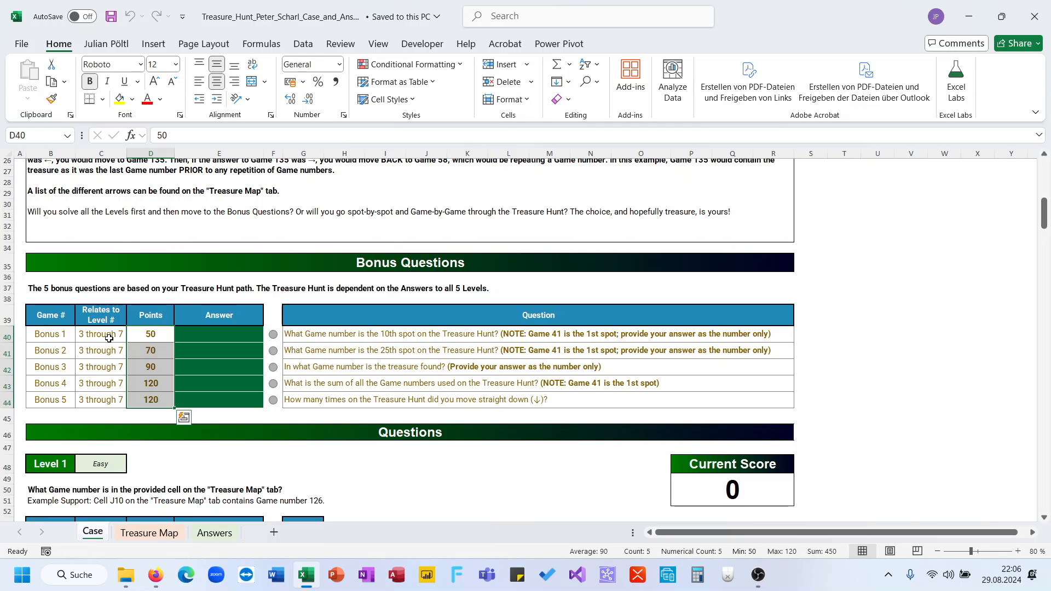
drag(147, 337, 150, 392)
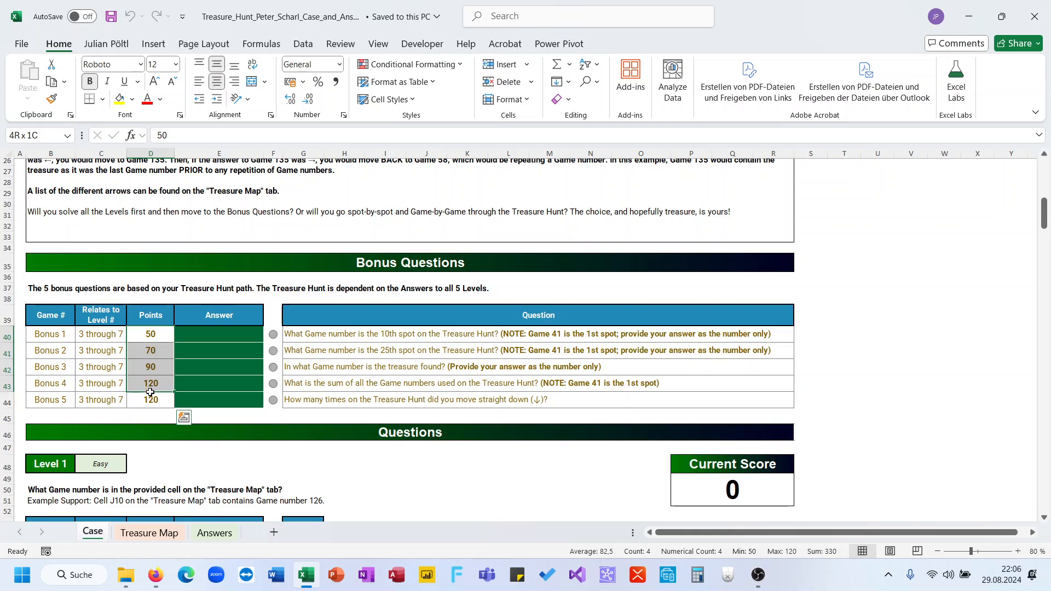
click(240, 414)
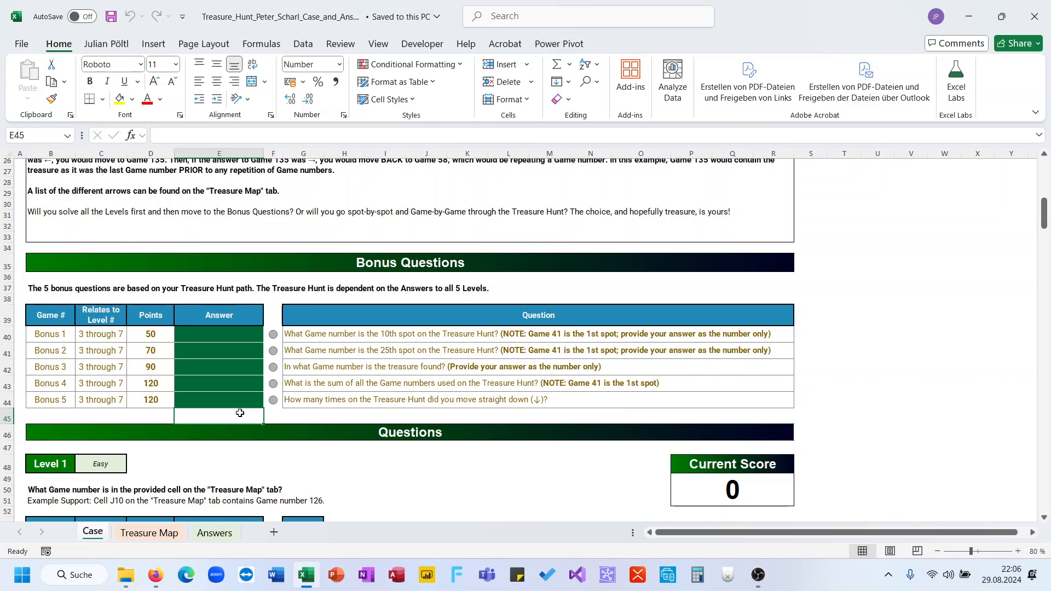
Step: Examine the Level 1 question table, including its example row and the list of cell references
scroll(240, 414, down, 5)
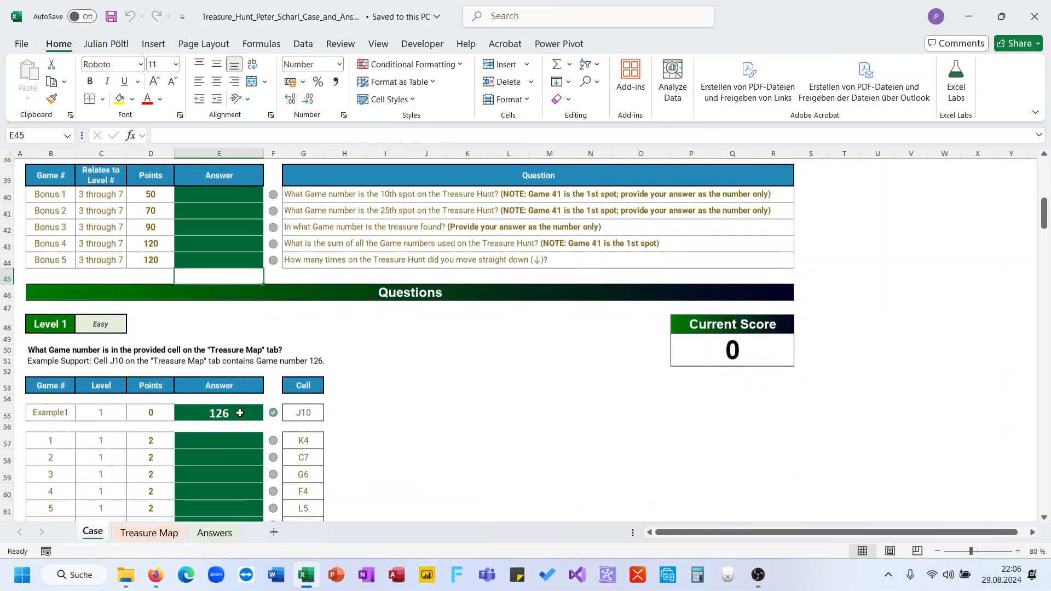
scroll(240, 413, down, 2)
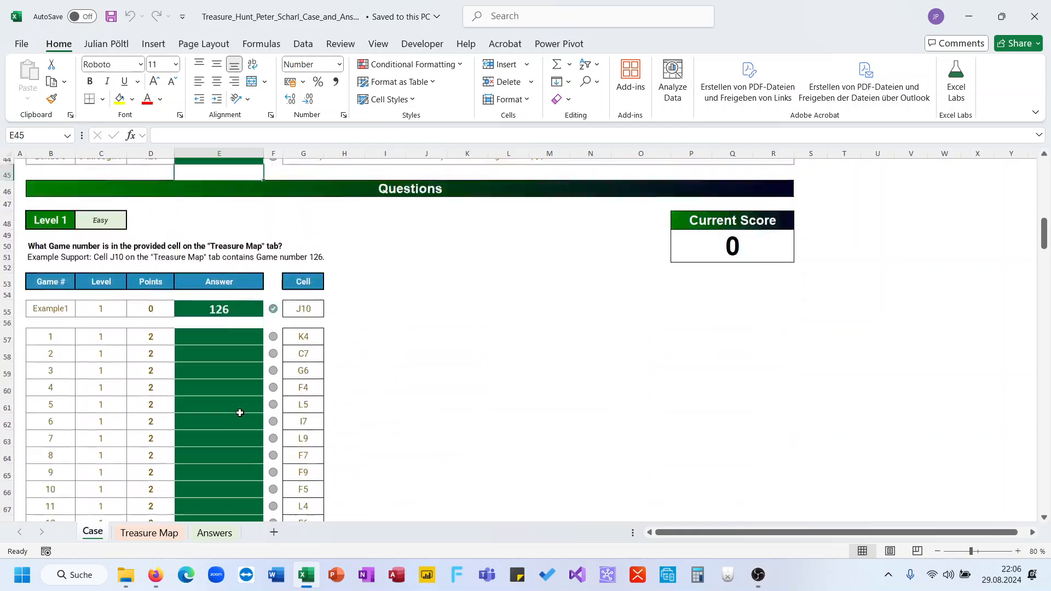
scroll(240, 414, up, 15)
scroll(240, 414, down, 10)
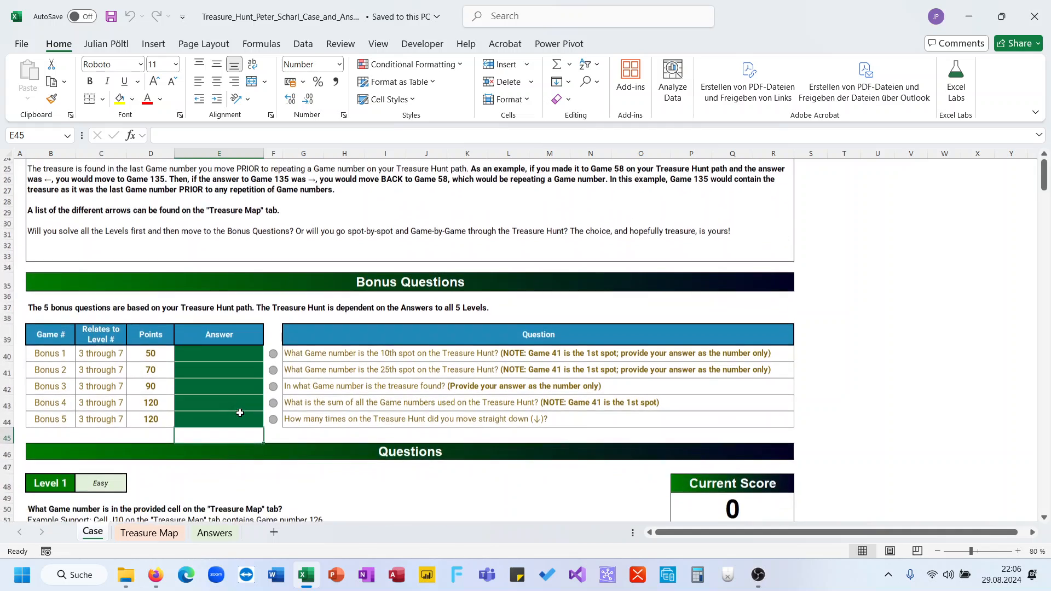
scroll(240, 414, down, 3)
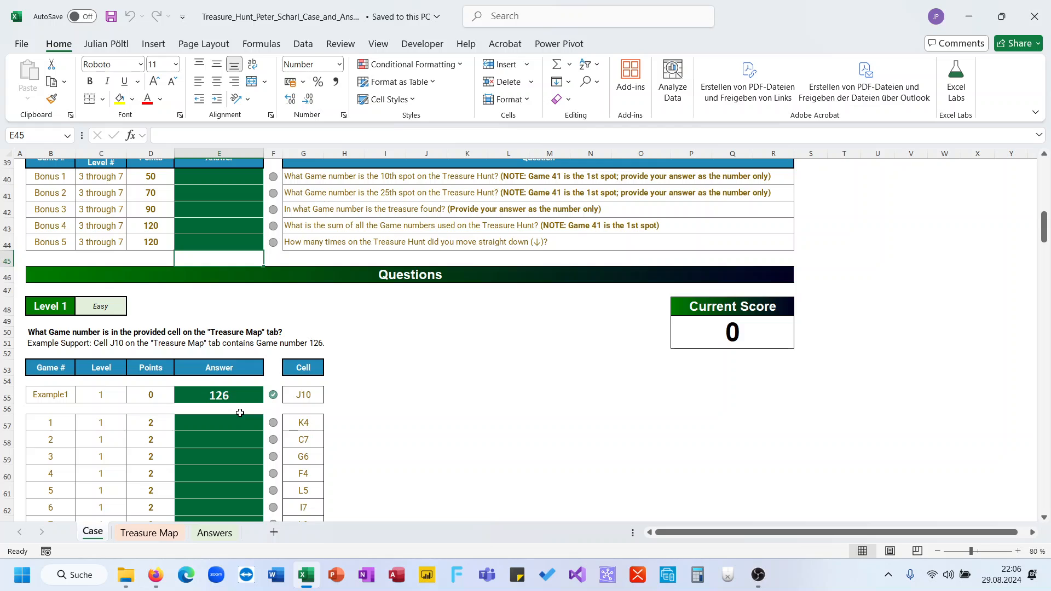
click(239, 421)
scroll(240, 422, down, 1)
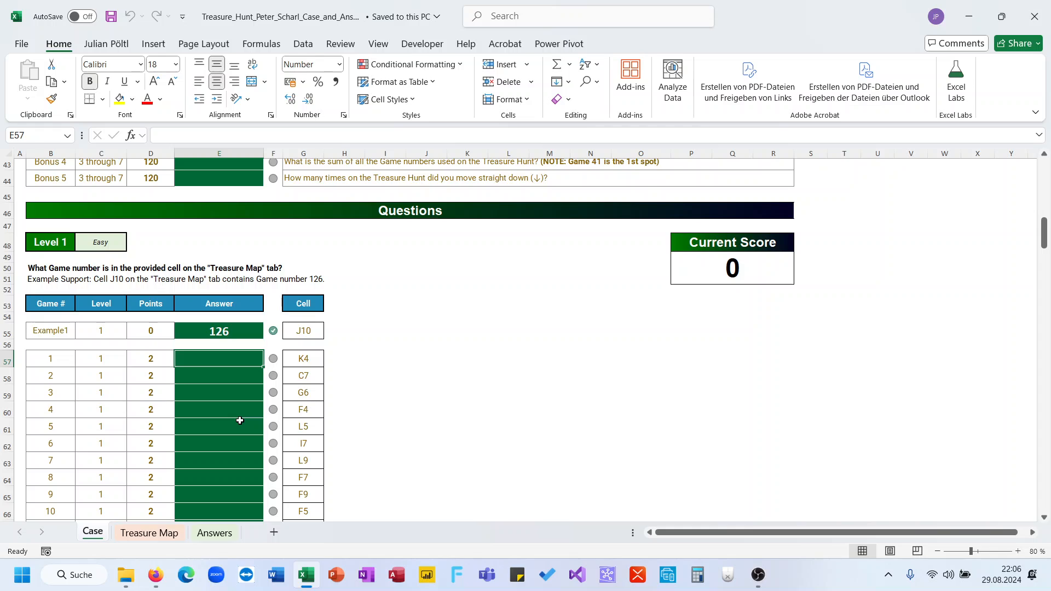
scroll(246, 373, down, 1)
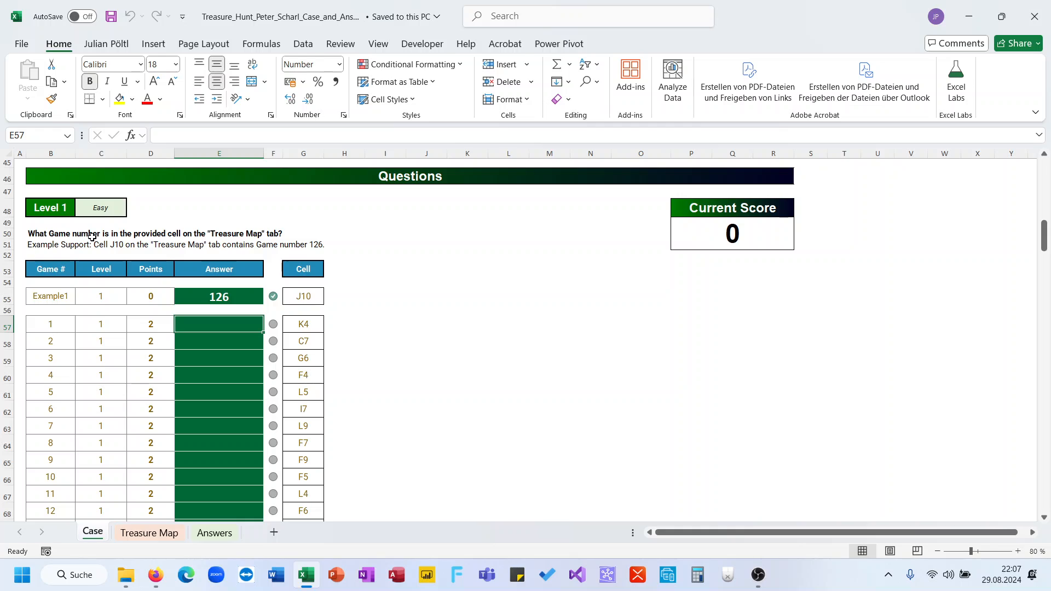
Step: Read the Level 1 question and examine the number grid on the Treasure Map sheet
click(52, 235)
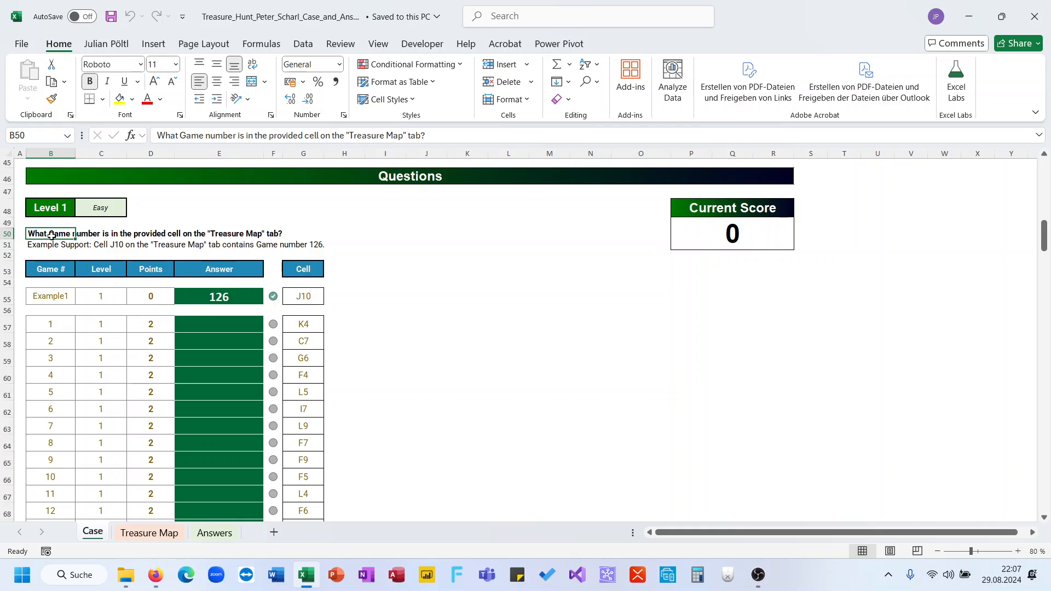
click(142, 533)
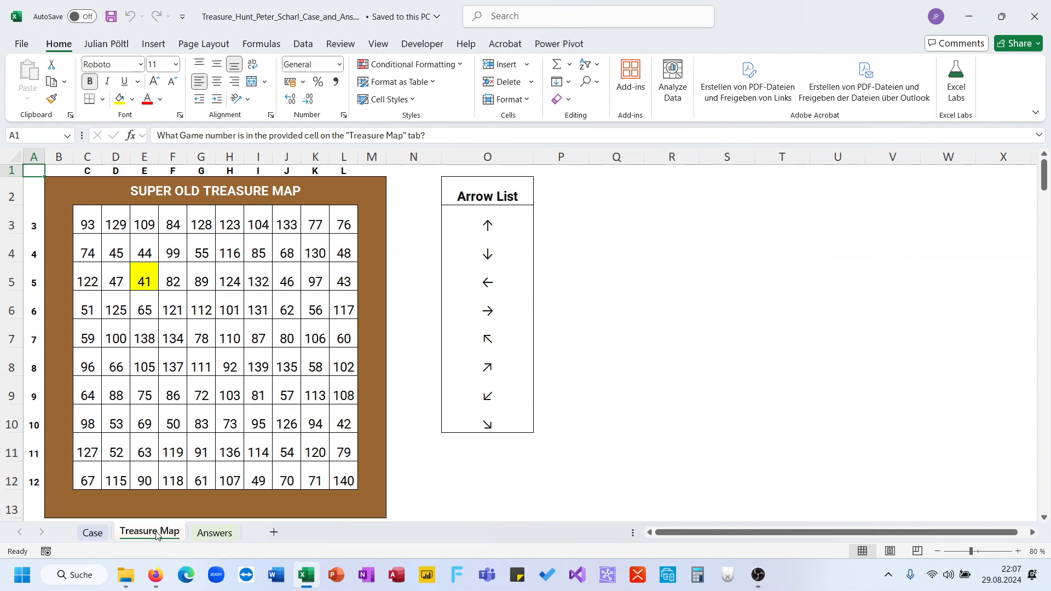
drag(183, 361, 296, 421)
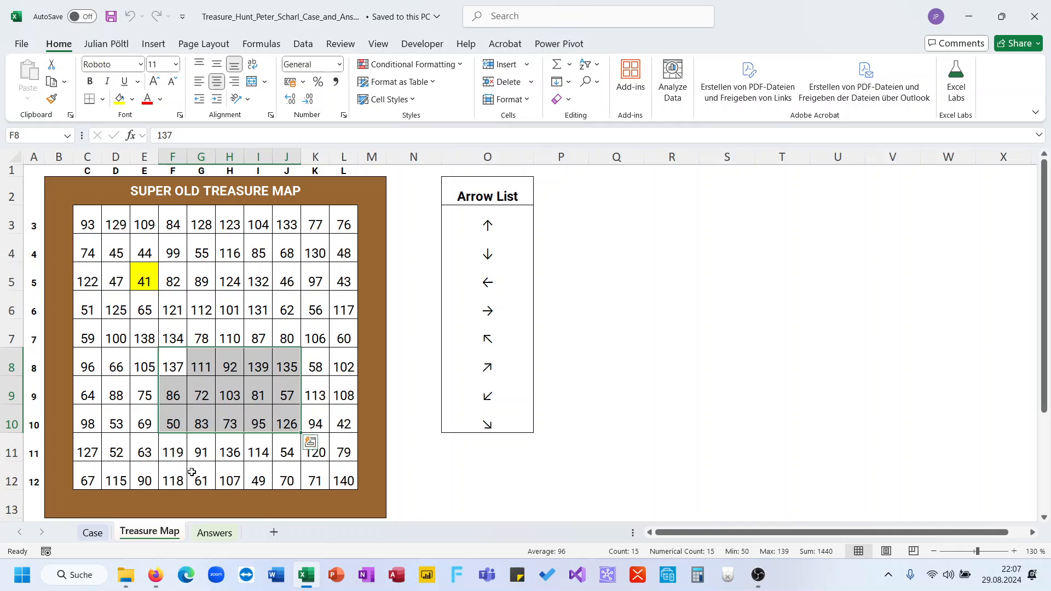
Step: On the Case sheet, enter =INDIRECT(G57) as the answer to Level 1 game 1 in E57
click(93, 532)
click(210, 323)
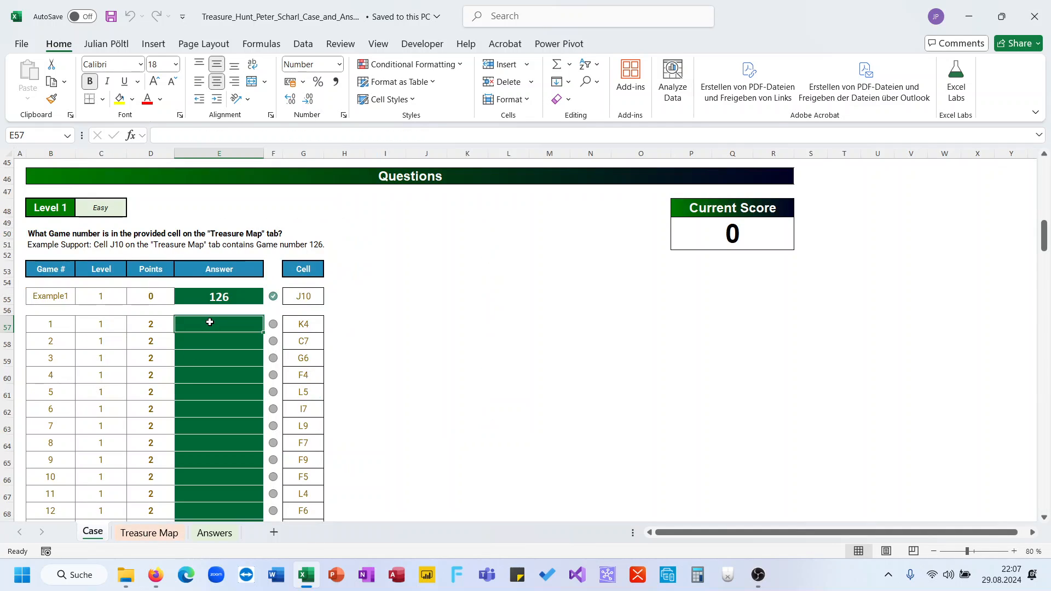
text(=in)
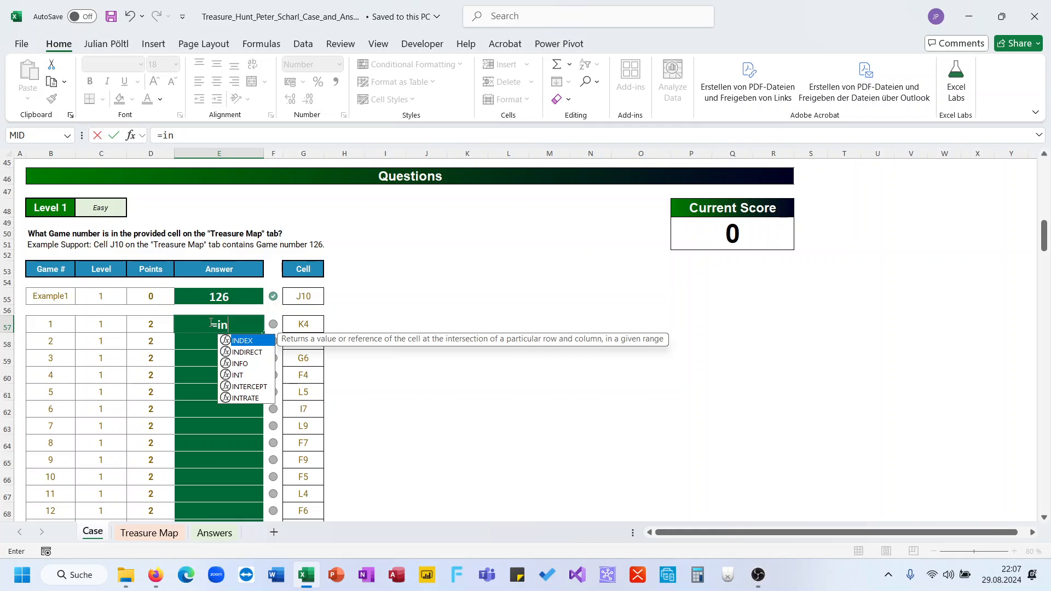
key(Down)
key(Tab)
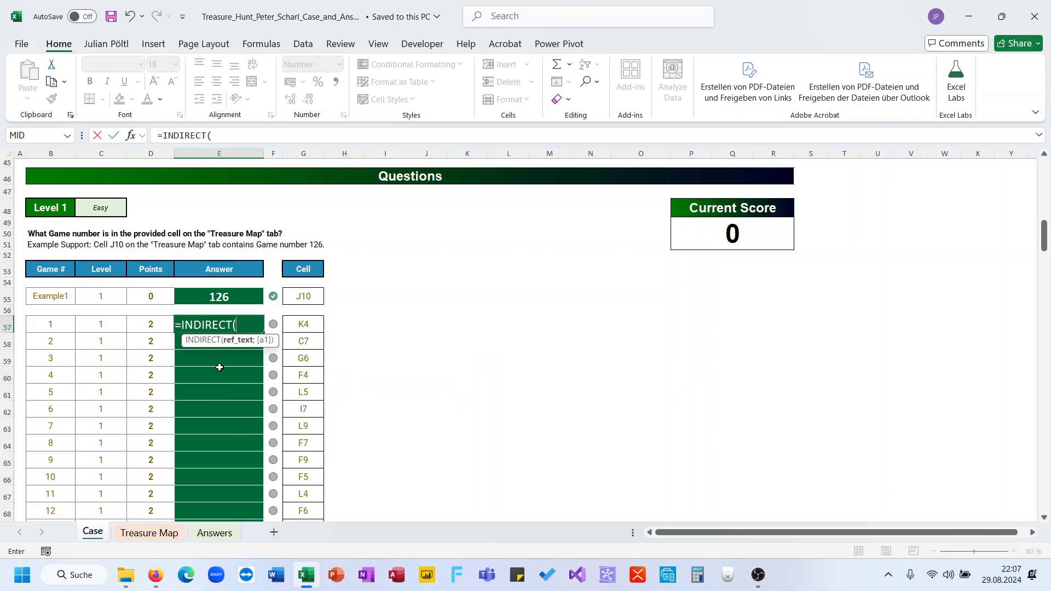
click(303, 324)
text())
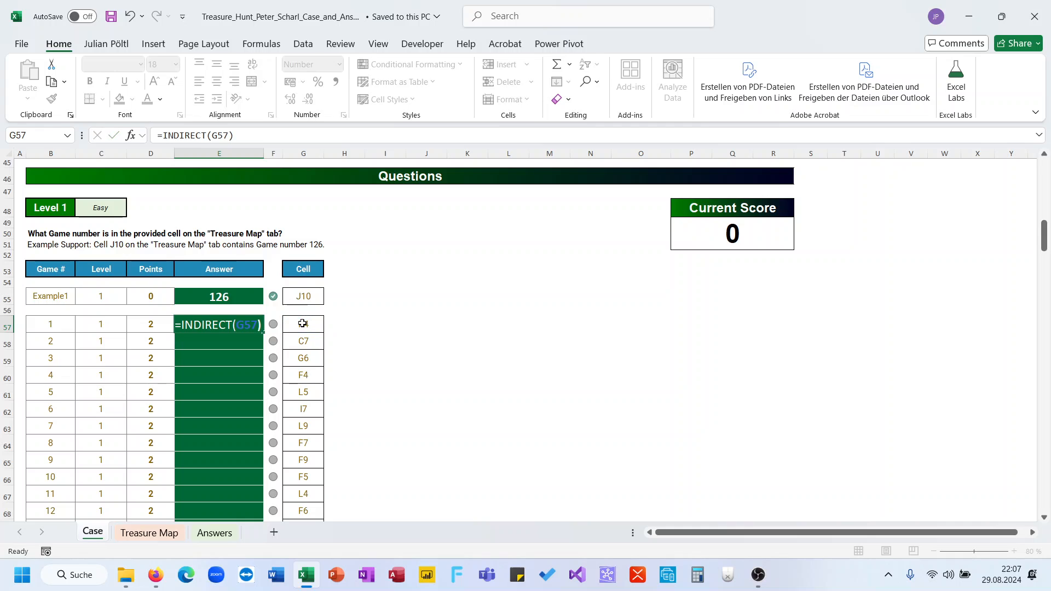
key(Return)
key(Up)
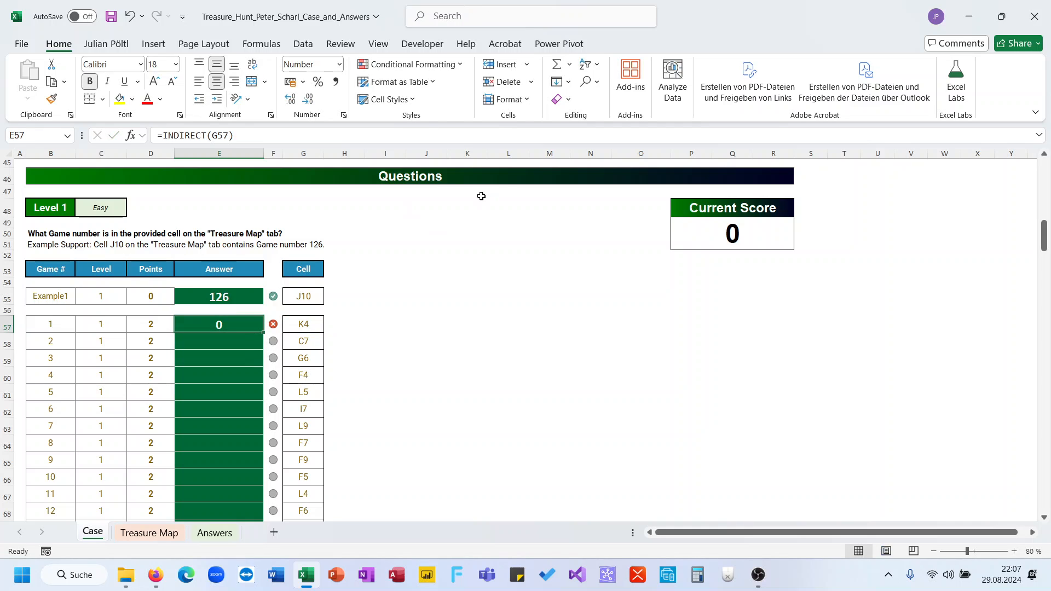
scroll(475, 192, up, 15)
scroll(475, 193, down, 8)
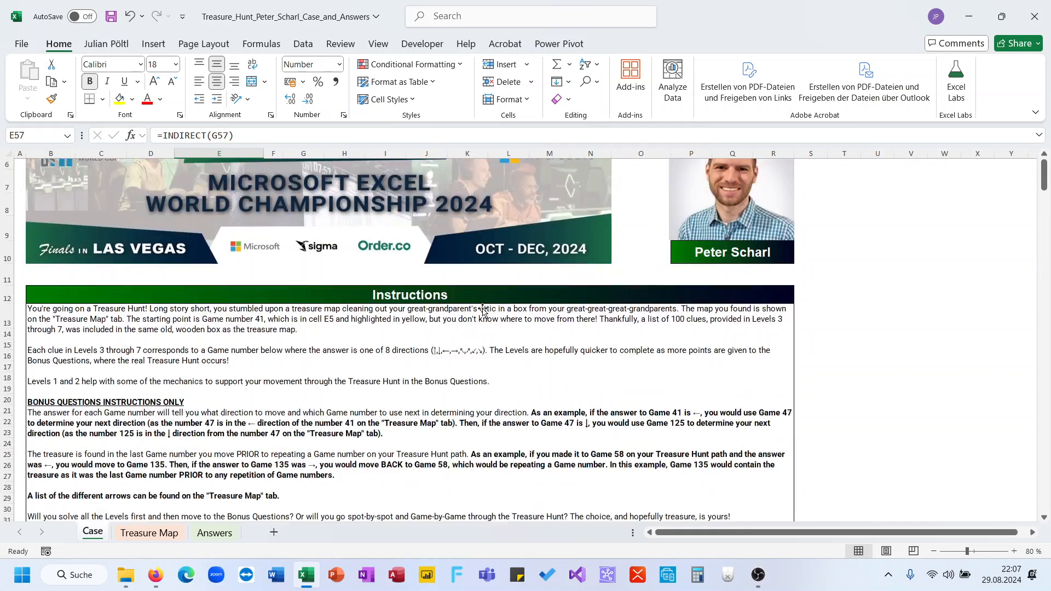
scroll(482, 310, down, 7)
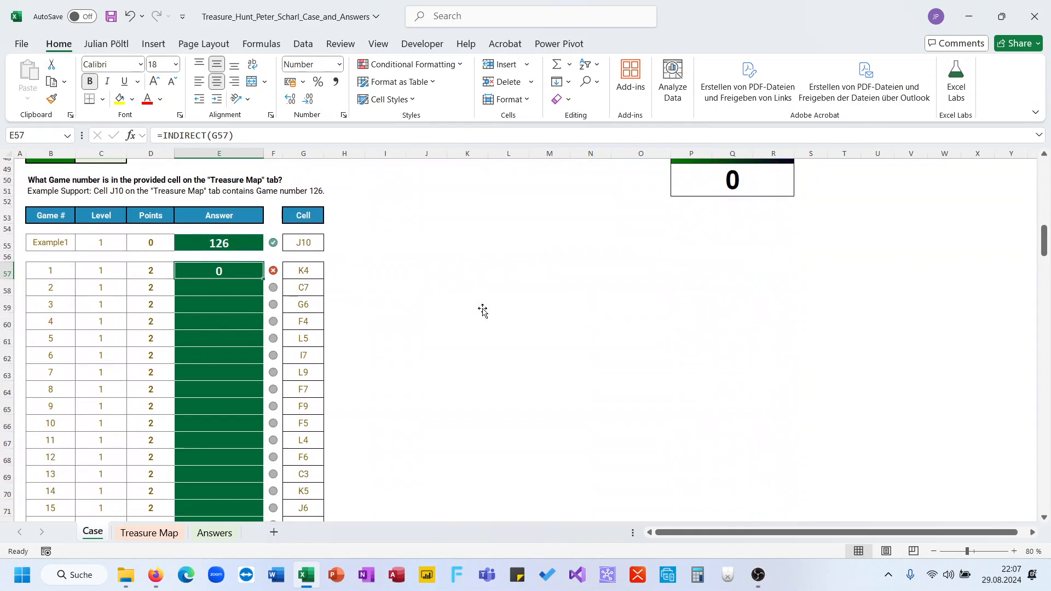
Step: Change the E57 formula to =INDIRECT("'Treasure Map'!"&G57) and fill it down for all twenty Level 1 games
click(212, 137)
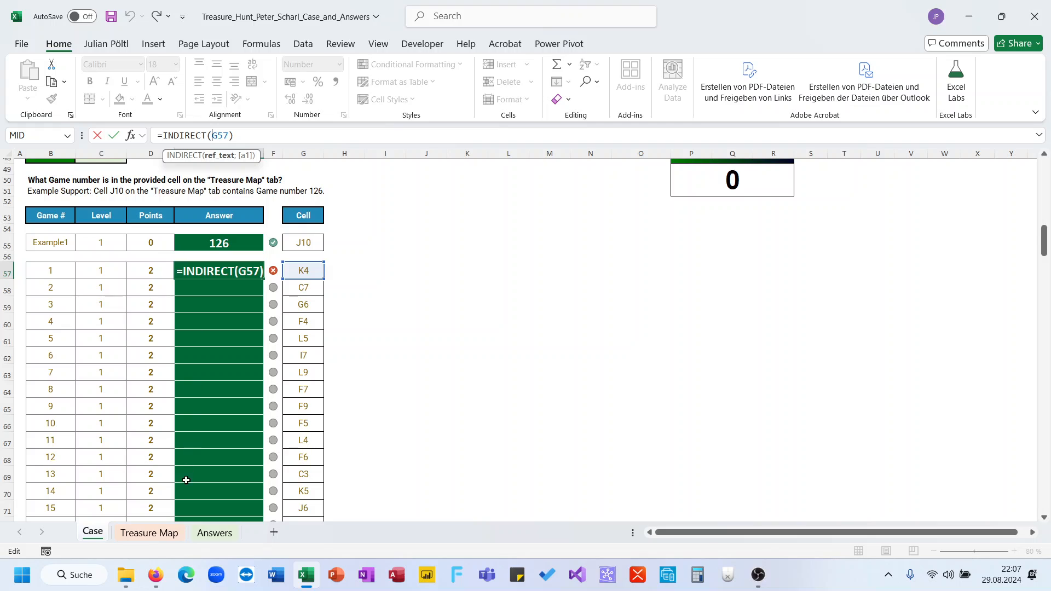
click(161, 539)
text(&)
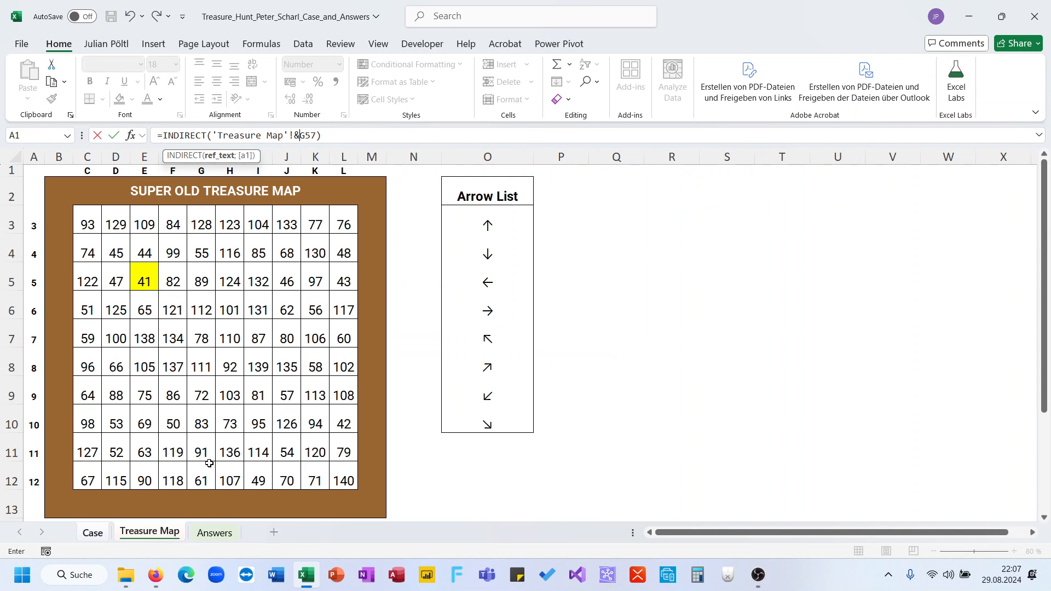
key(Return)
key(Return)
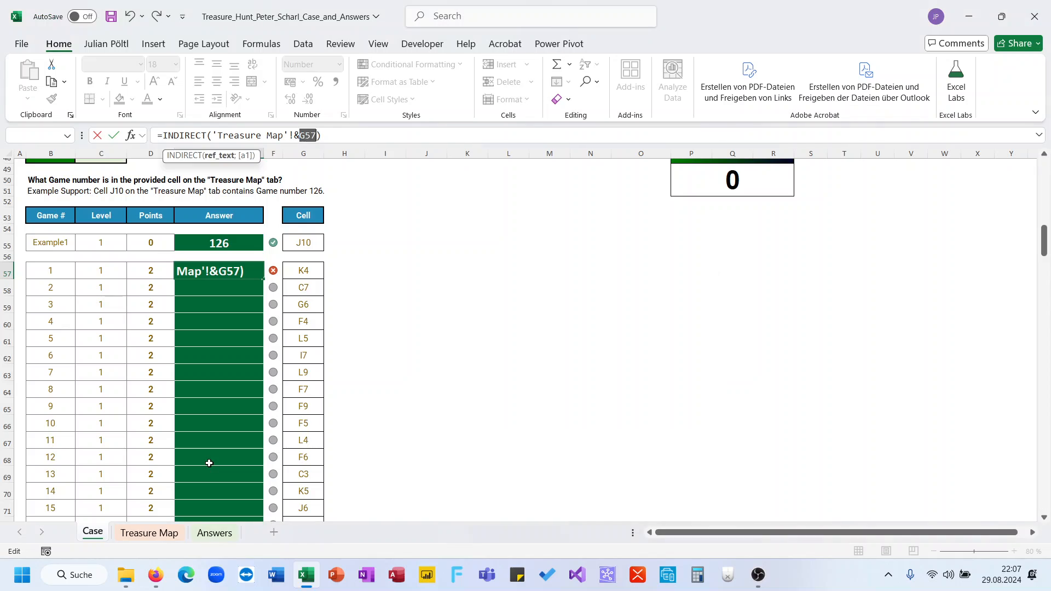
click(213, 135)
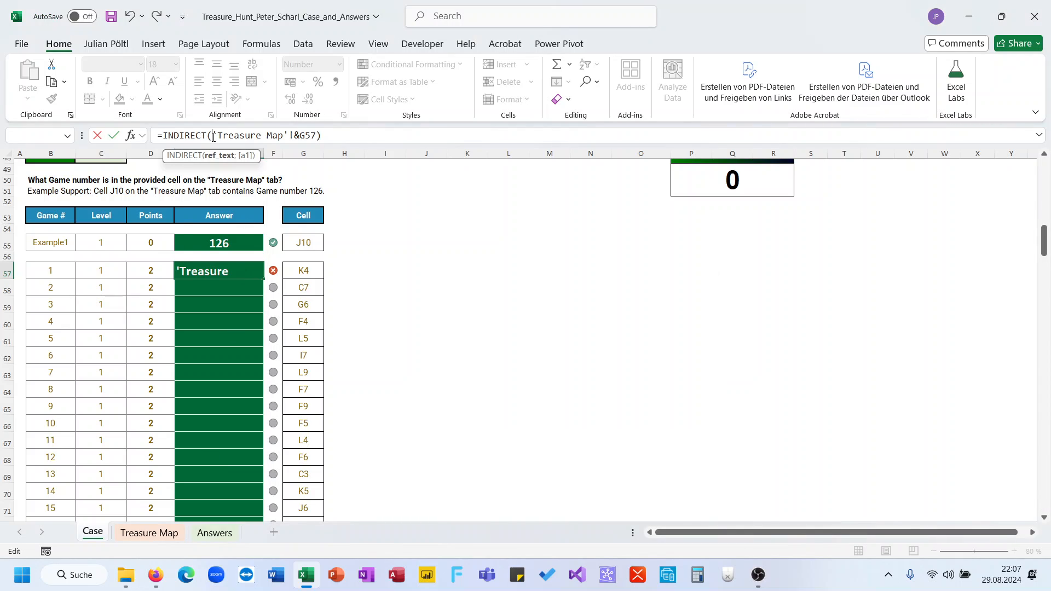
text(")
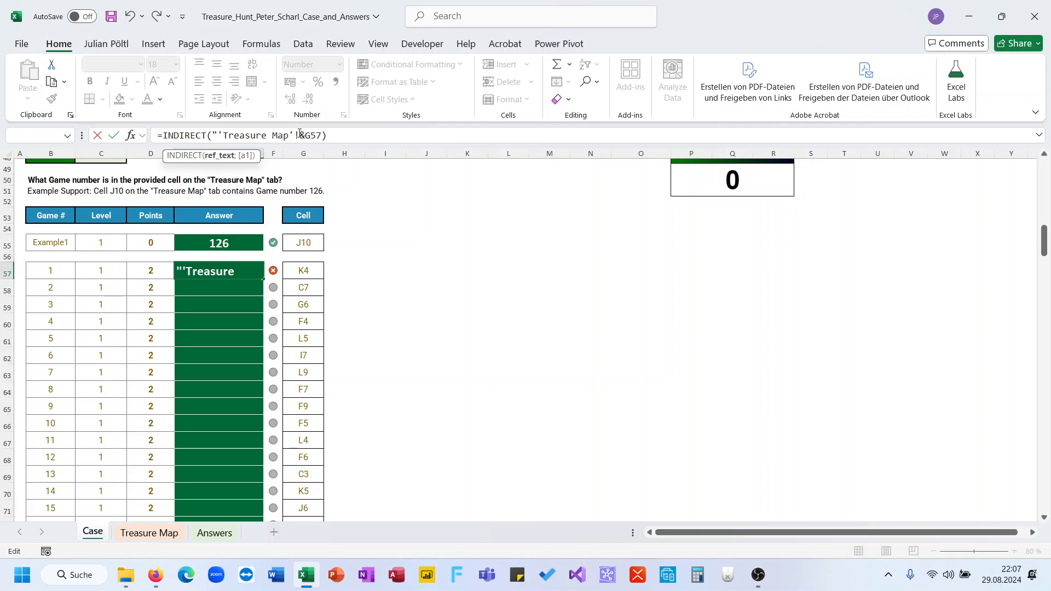
click(300, 136)
text(")
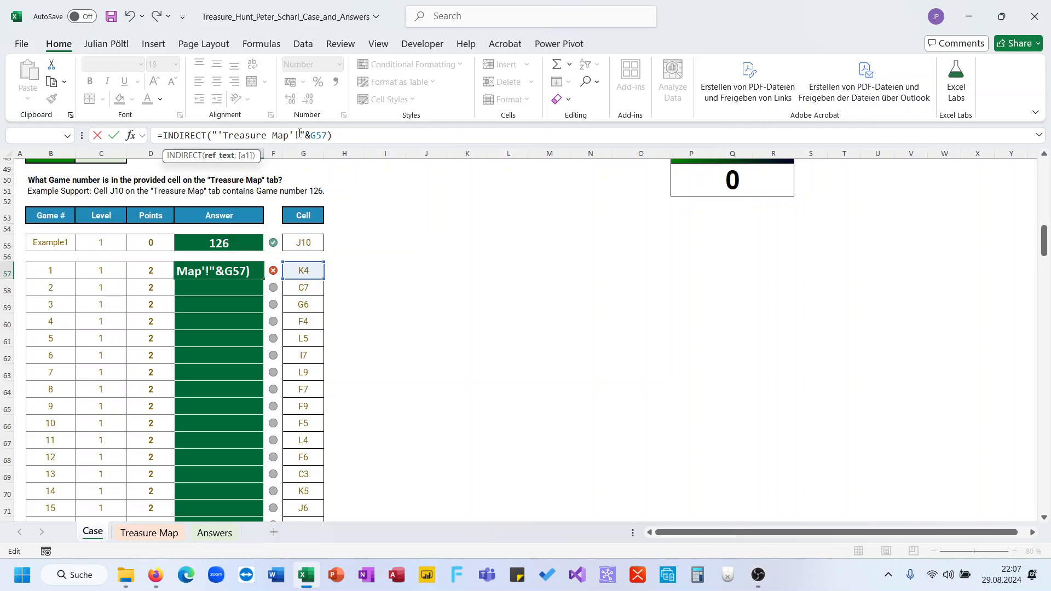
key(Return)
key(Up)
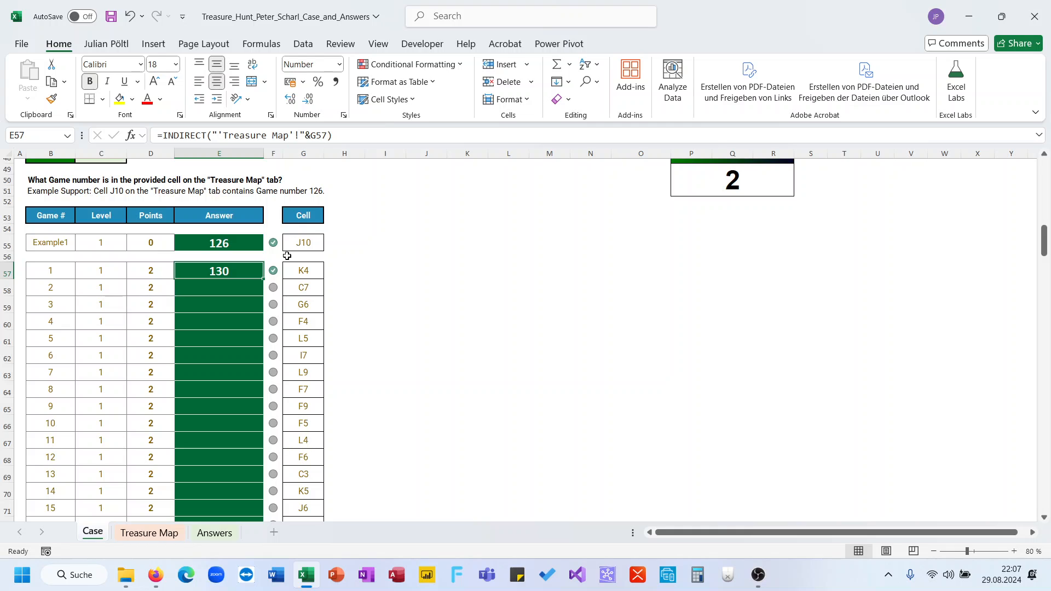
double_click(264, 278)
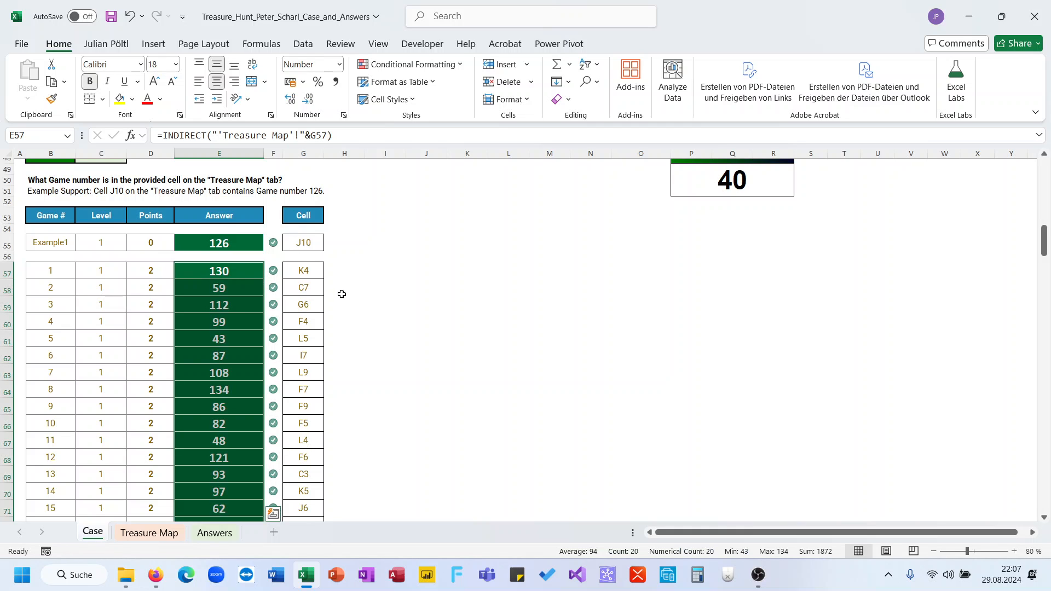
Step: Read the Level 2 question and its example row, and locate the example's cell H7 on the Treasure Map sheet
scroll(341, 294, down, 8)
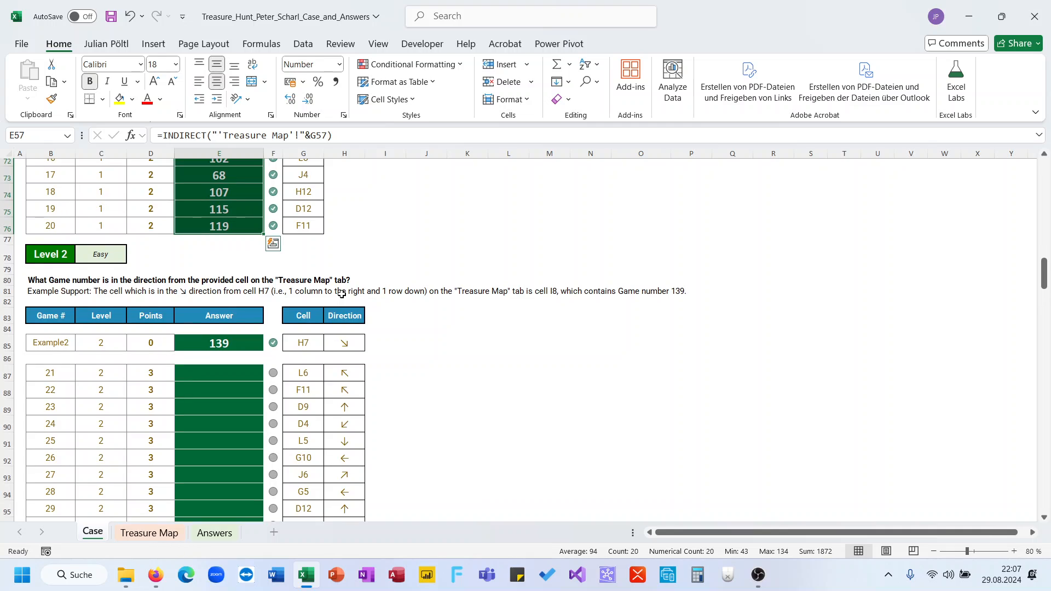
scroll(342, 294, down, 1)
click(239, 327)
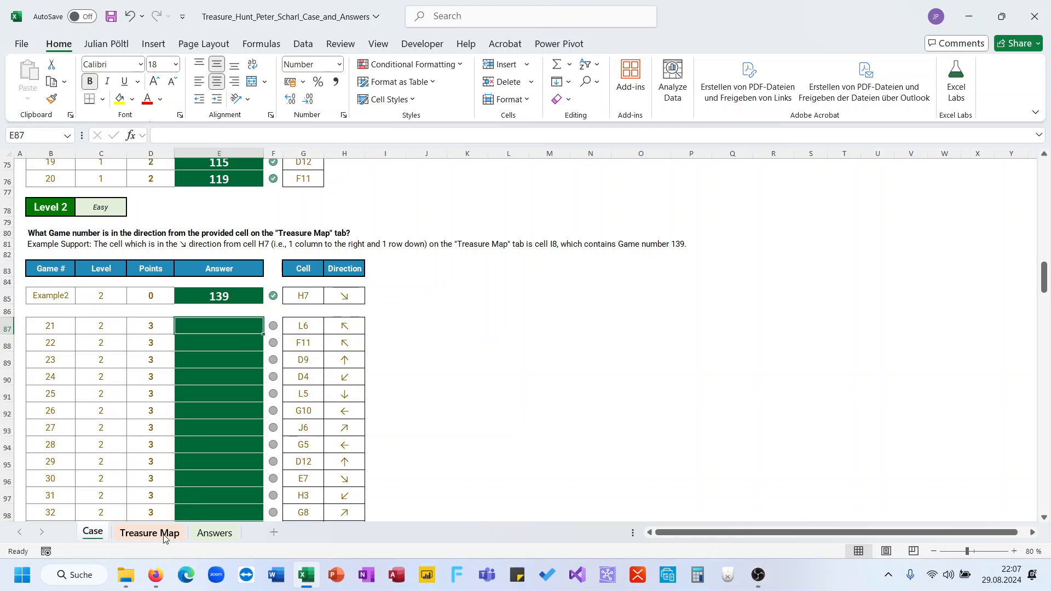
click(310, 292)
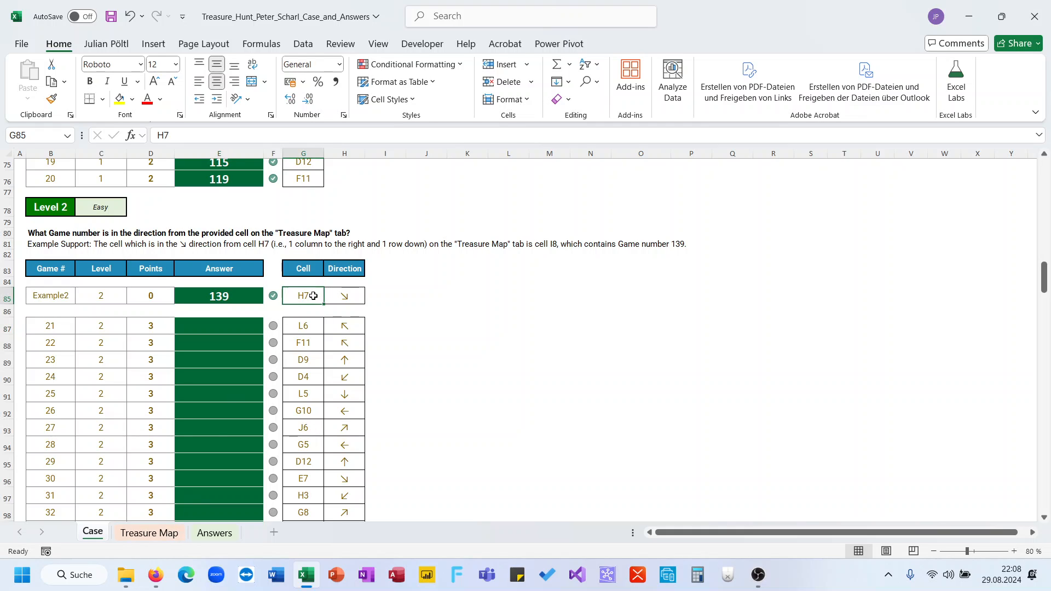
click(153, 533)
click(235, 307)
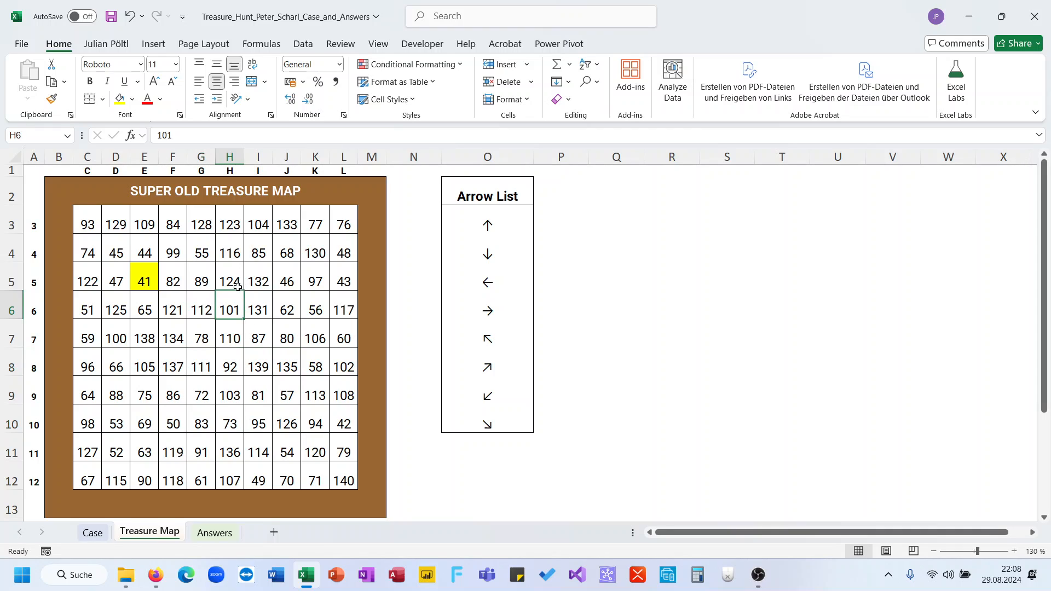
click(233, 333)
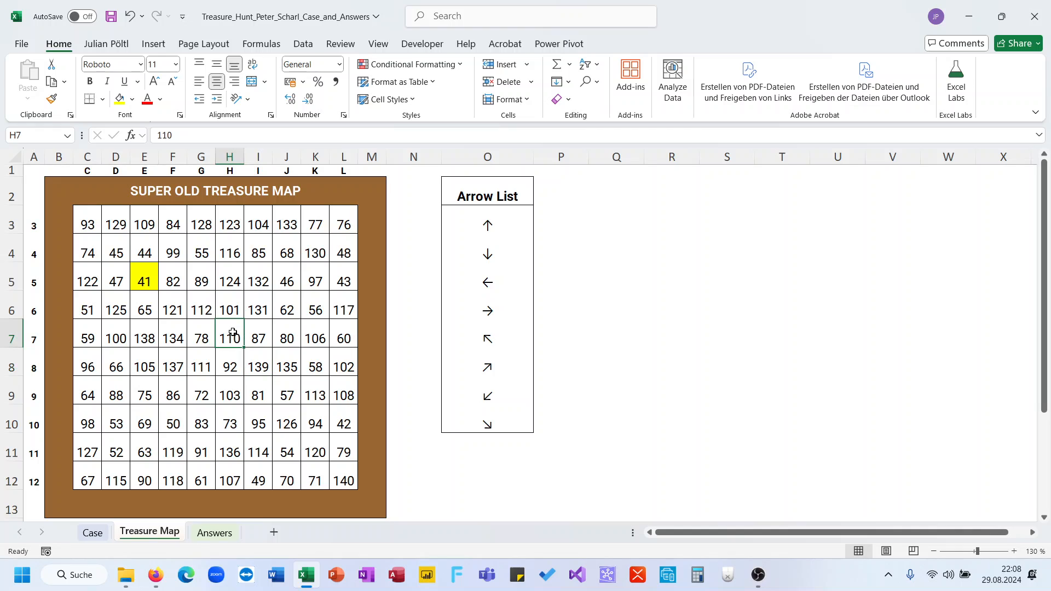
Step: Copy the eight arrows in O3:O10 of the Treasure Map sheet to the Case sheet, starting at L85
click(474, 219)
key(ctrl+shift+Down)
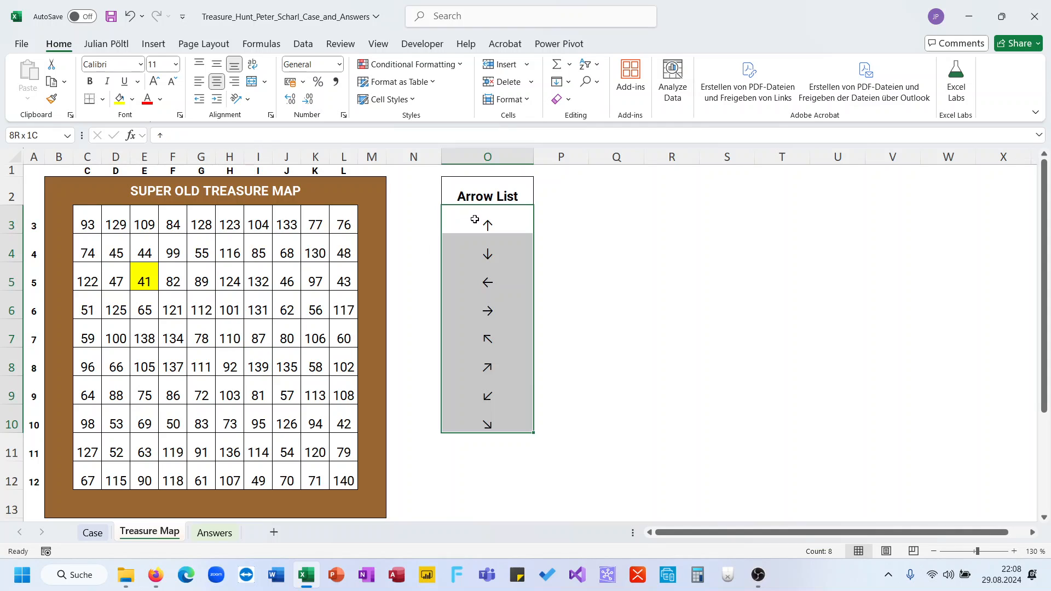
key(ctrl+c)
click(93, 533)
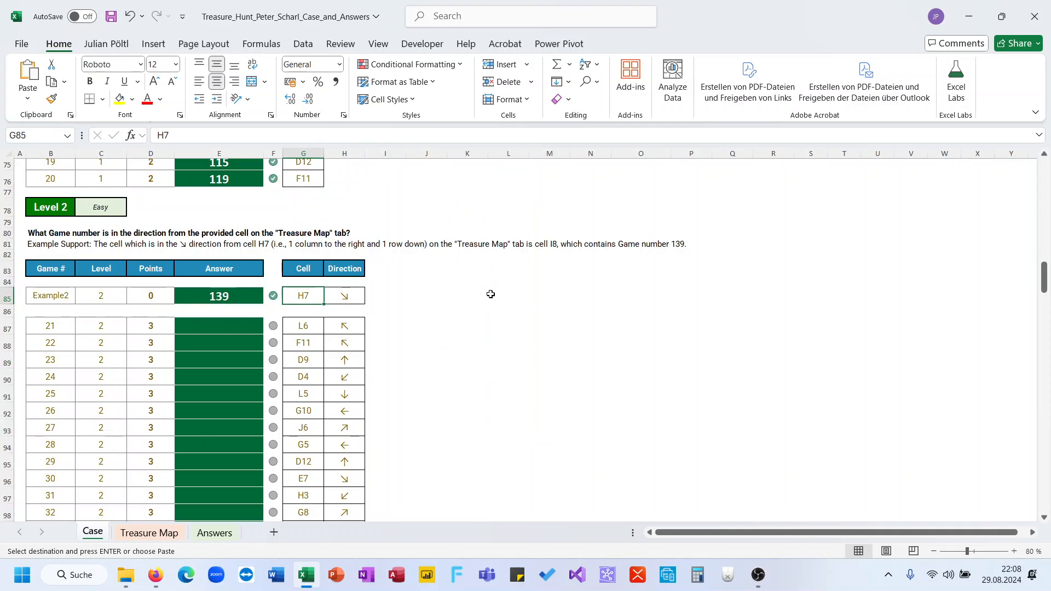
click(491, 295)
key(ctrl+v)
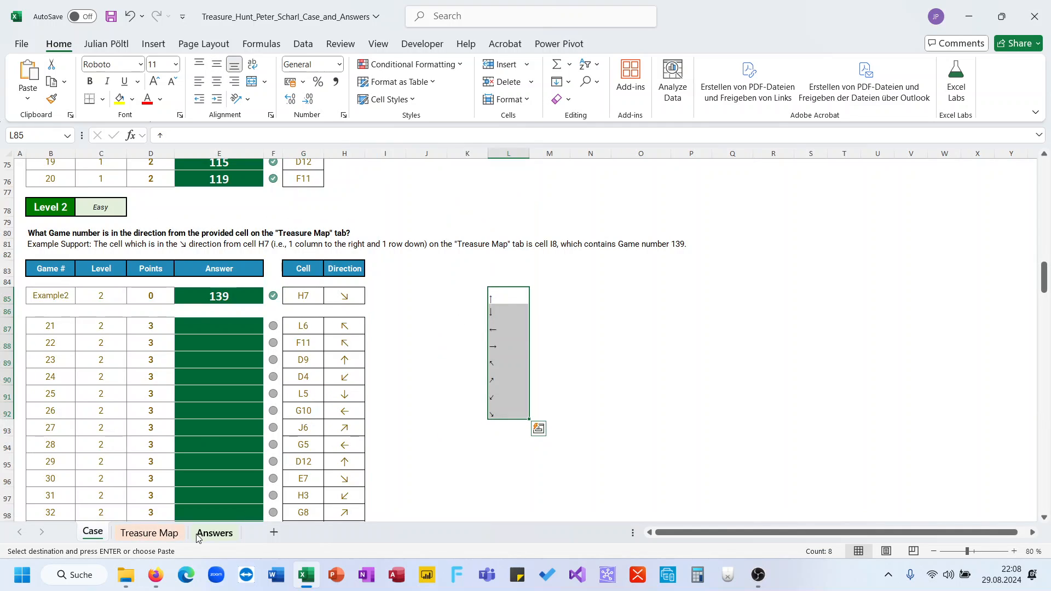
Step: Check the original Arrow List on the Treasure Map sheet and move the pasted arrows on the Case sheet up to start at L84
click(169, 535)
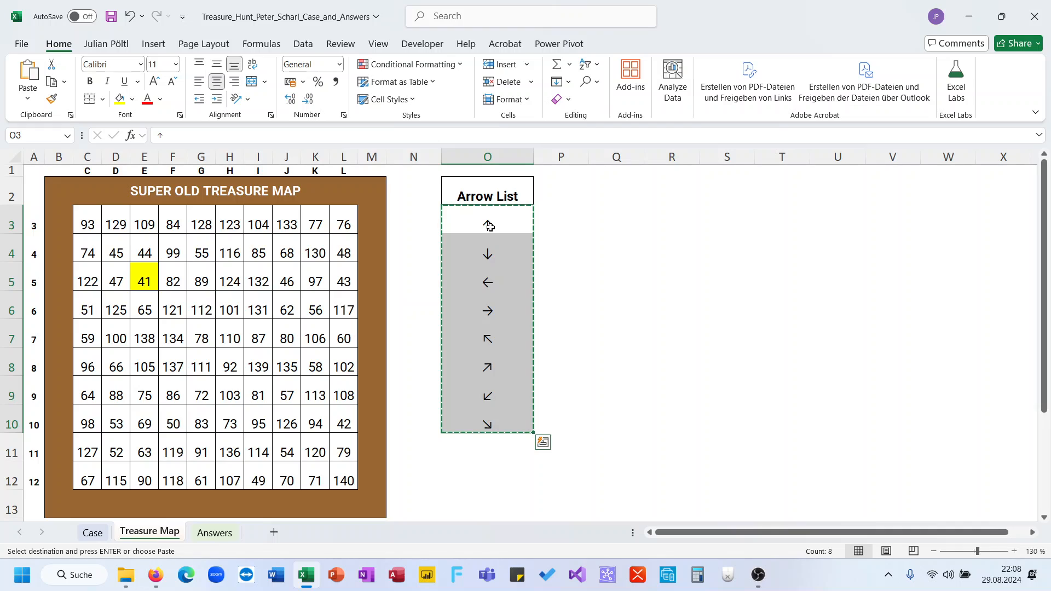
click(490, 226)
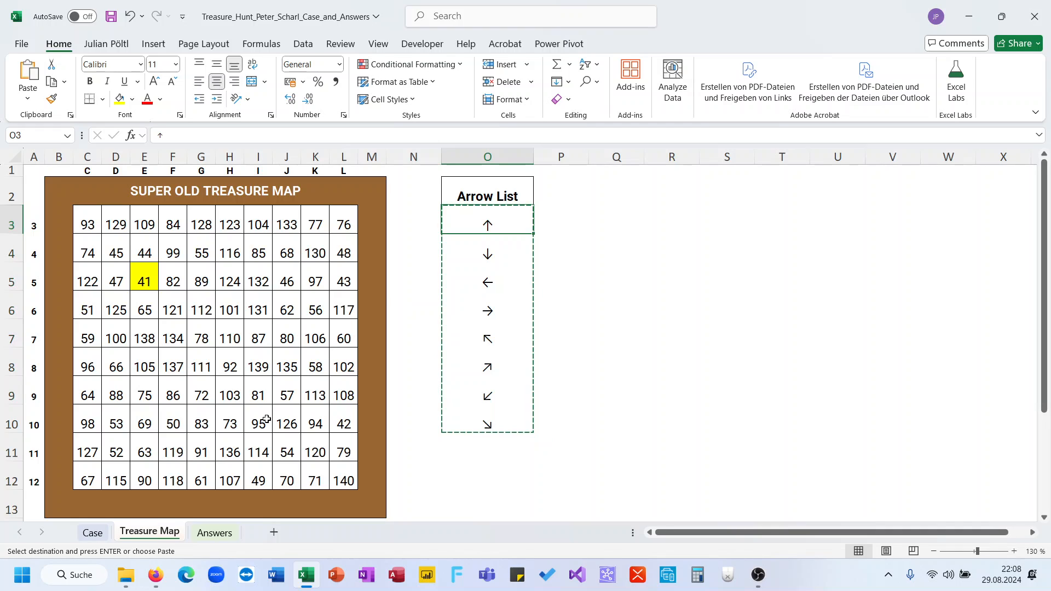
click(93, 533)
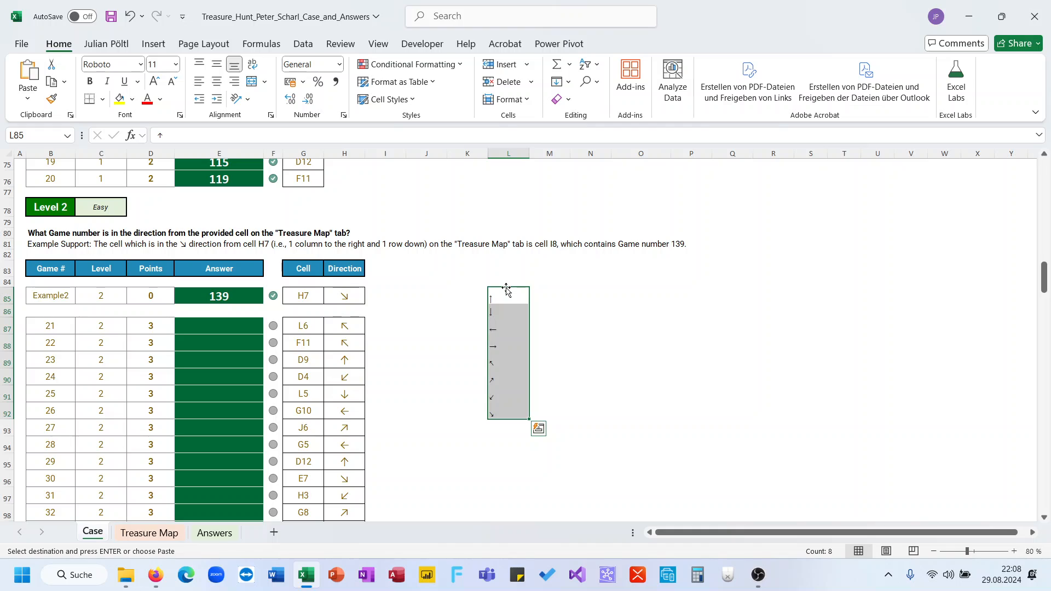
drag(507, 289, 505, 281)
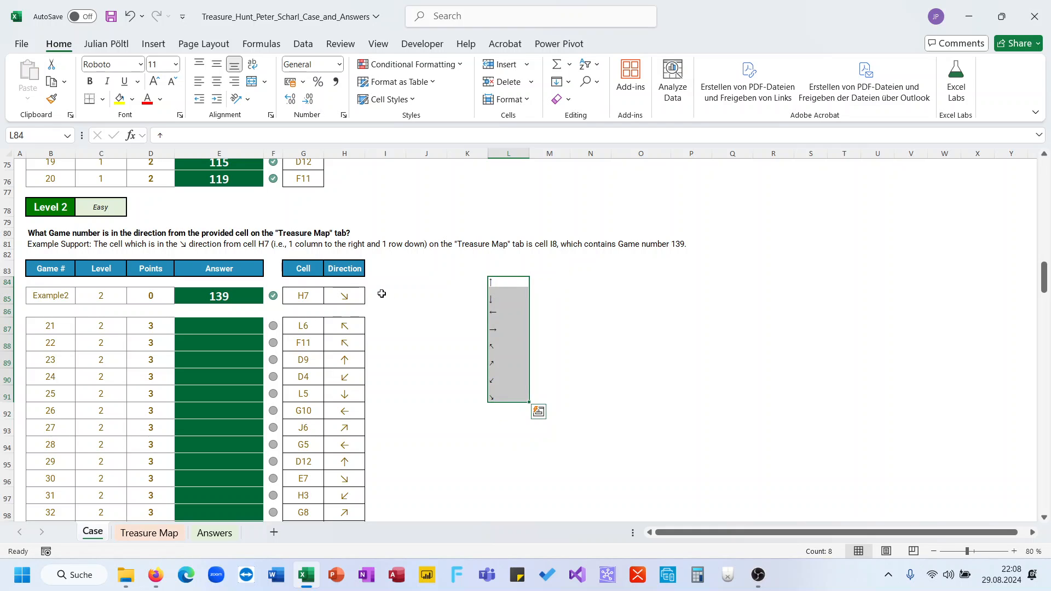
Step: Examine the example direction of Level 2 in H85 and the direction lists of Level 3
click(348, 300)
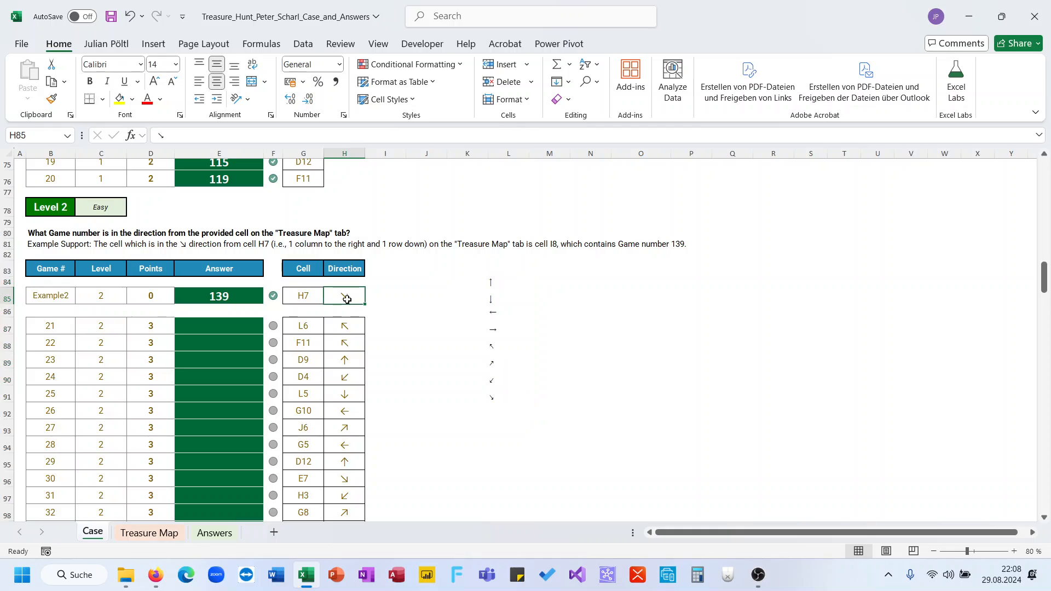
scroll(422, 366, down, 13)
scroll(422, 366, up, 20)
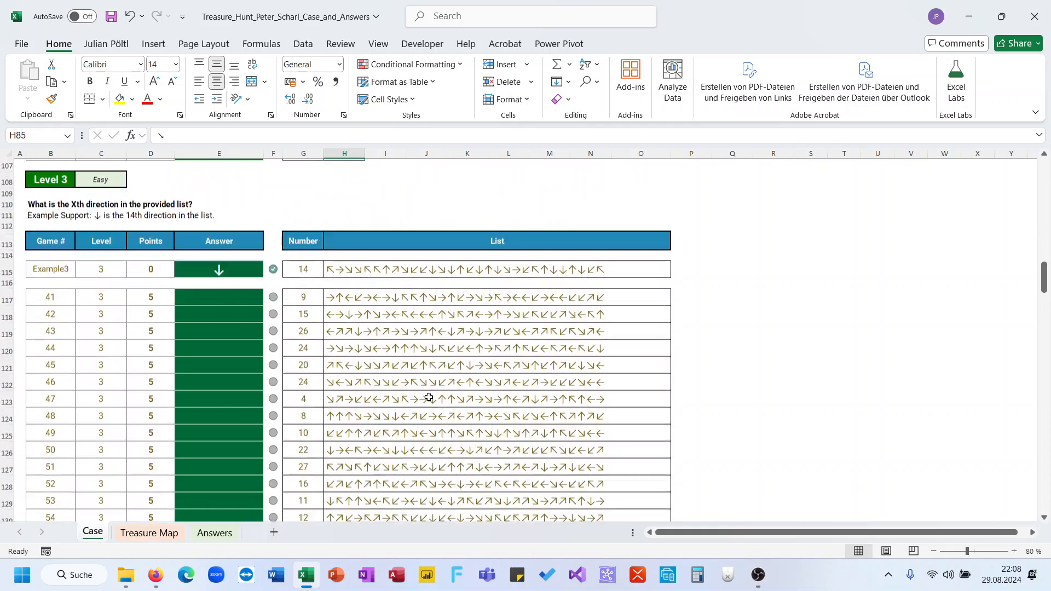
scroll(429, 396, down, 8)
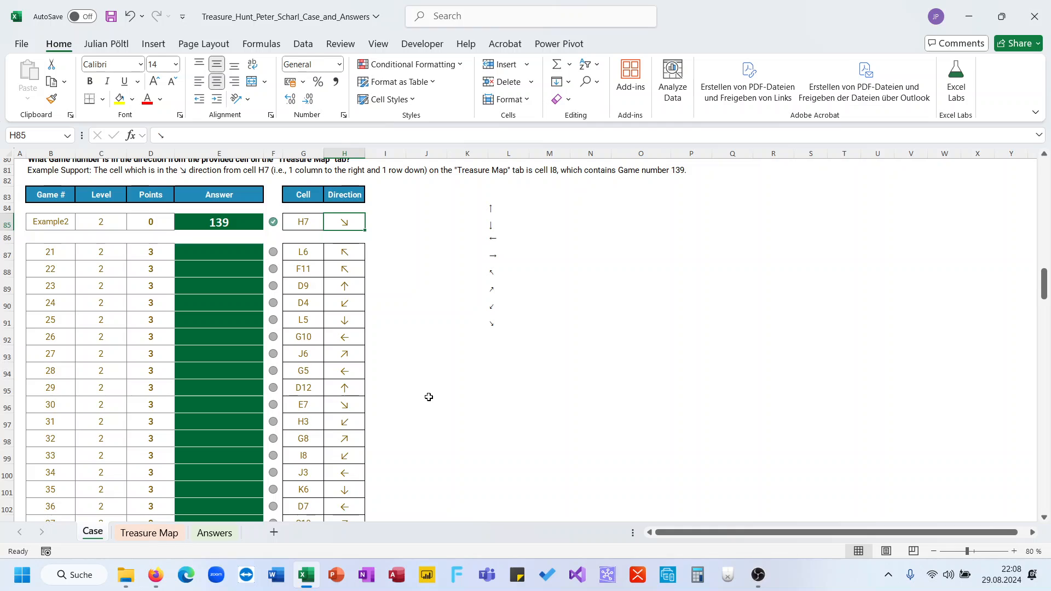
Step: Try a copy of the up arrow prefixed with 3 in M84, and clear that cell
click(504, 209)
key(ctrl+c)
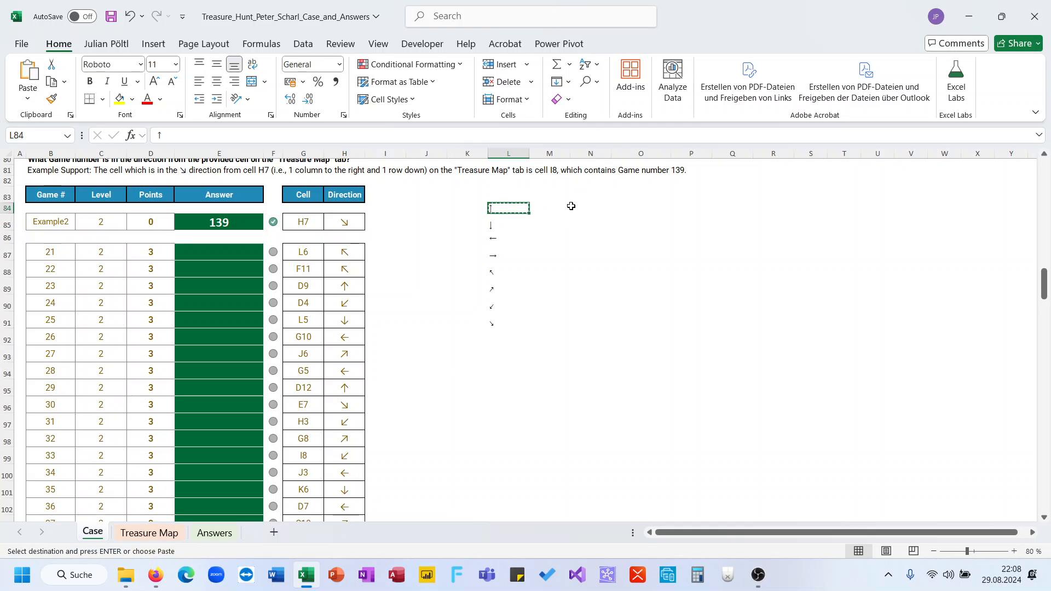
click(560, 207)
click(157, 135)
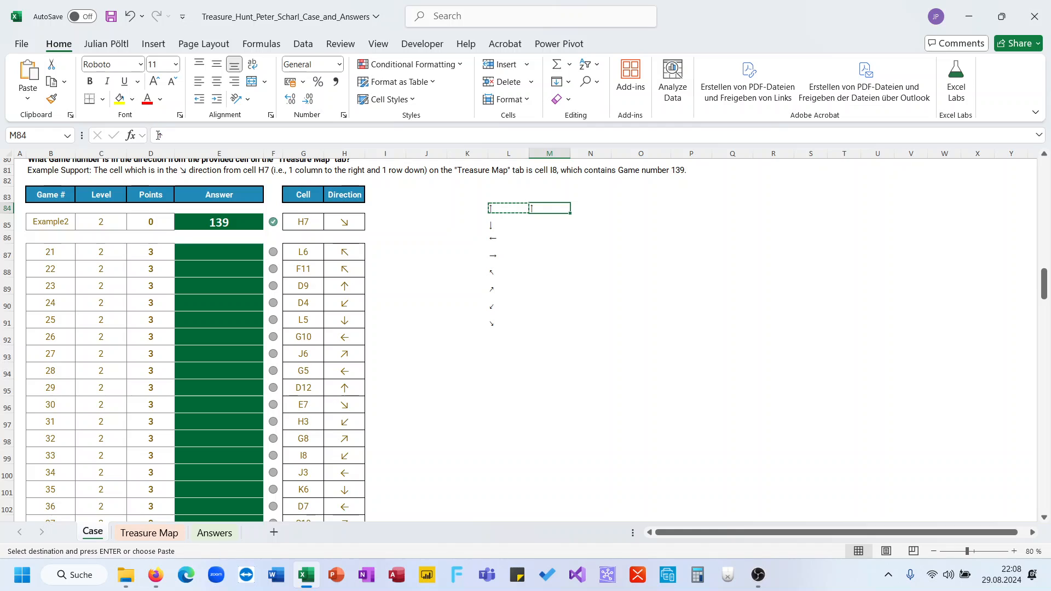
text(3)
key(Return)
key(Up)
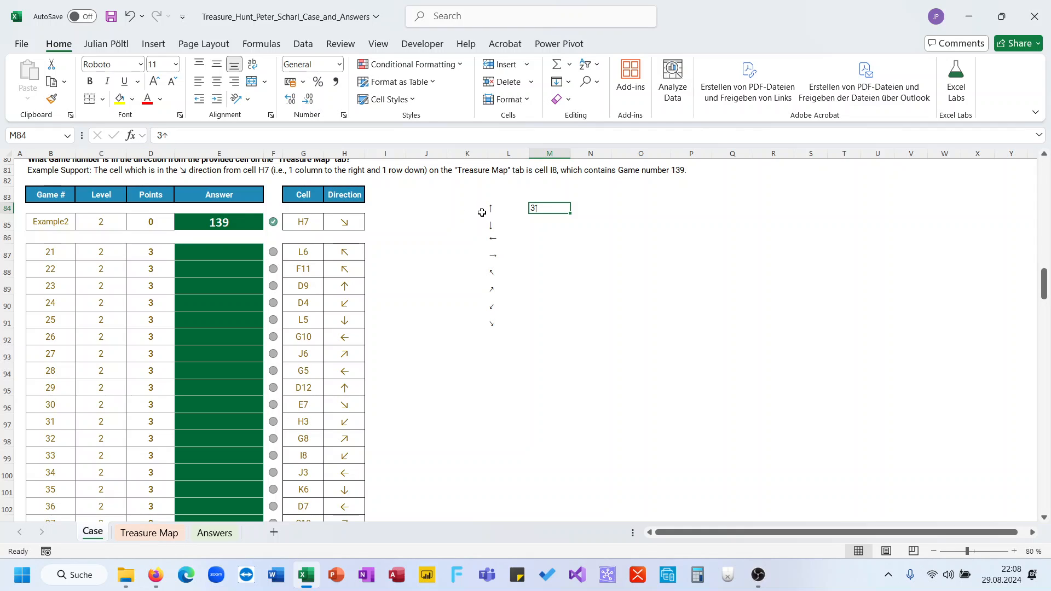
key(Left)
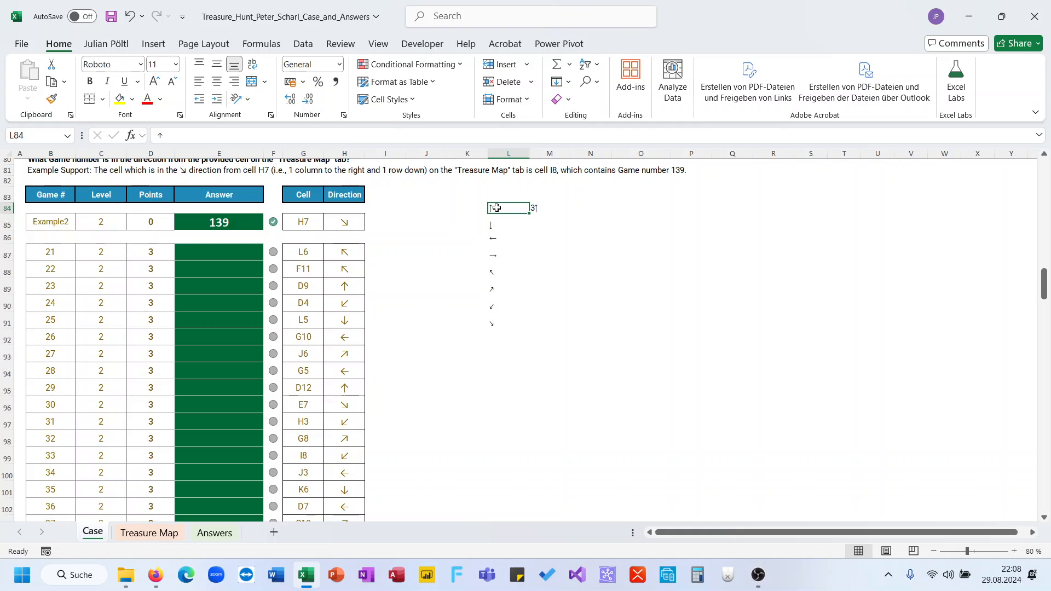
key(Up)
key(Up)
key(Up)
click(538, 206)
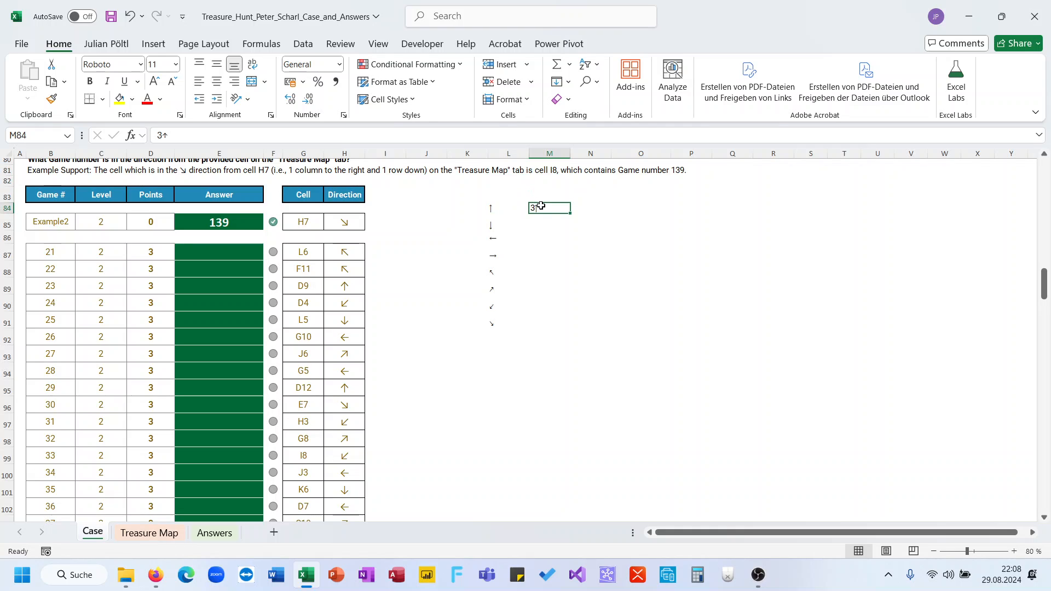
key(Delete)
Step: Examine the copied arrows in L84:L91 and the empty cells beside them
drag(495, 210, 502, 319)
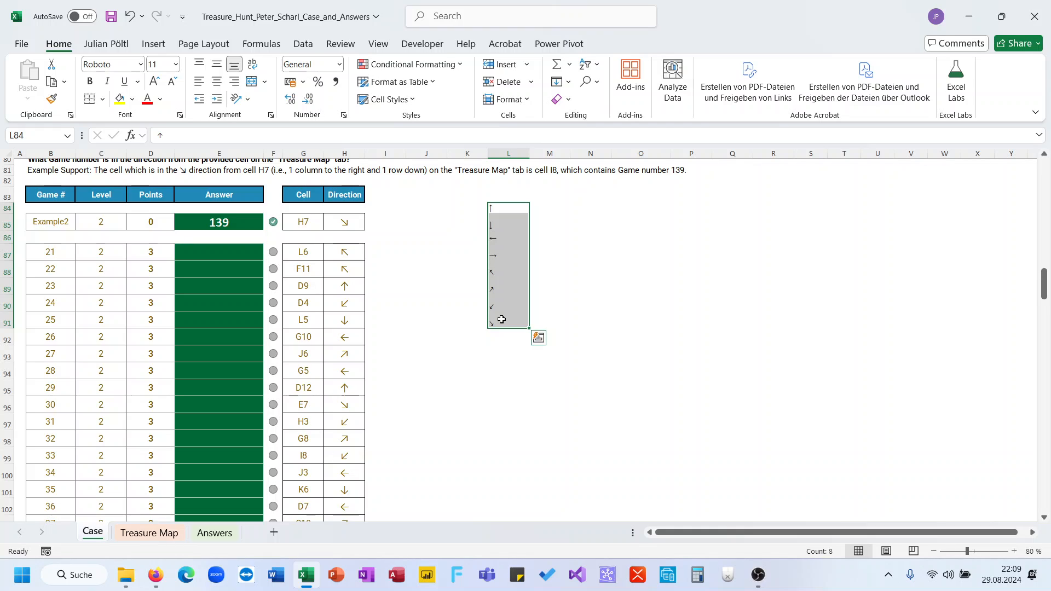
click(497, 250)
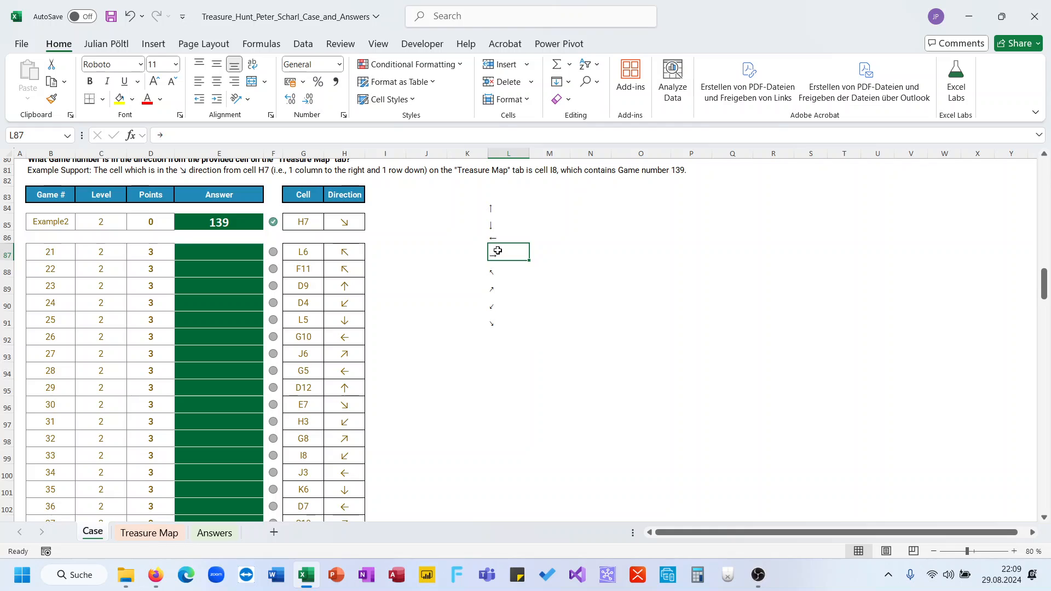
click(550, 254)
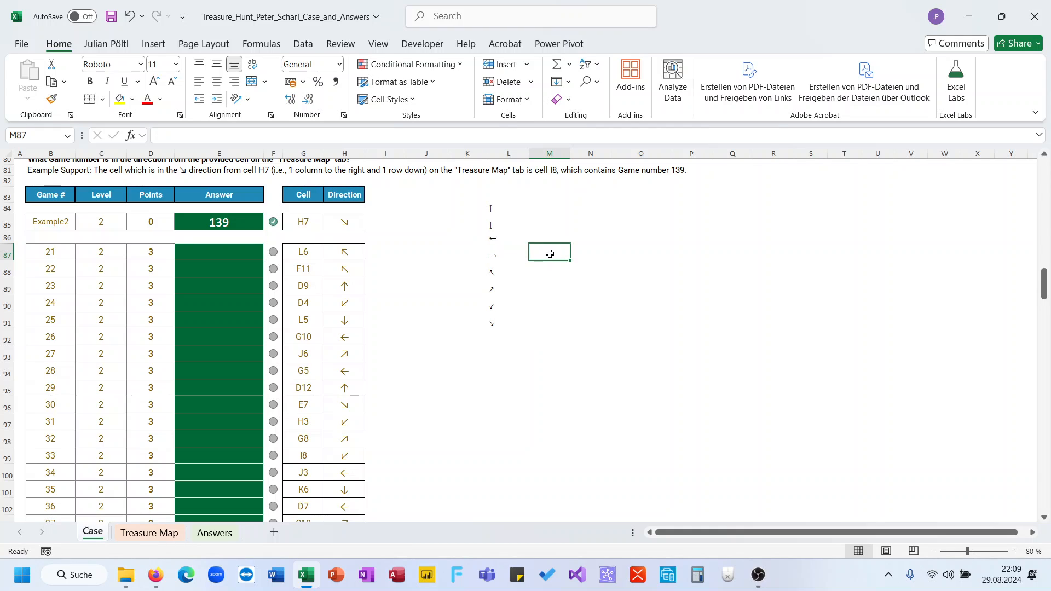
click(495, 256)
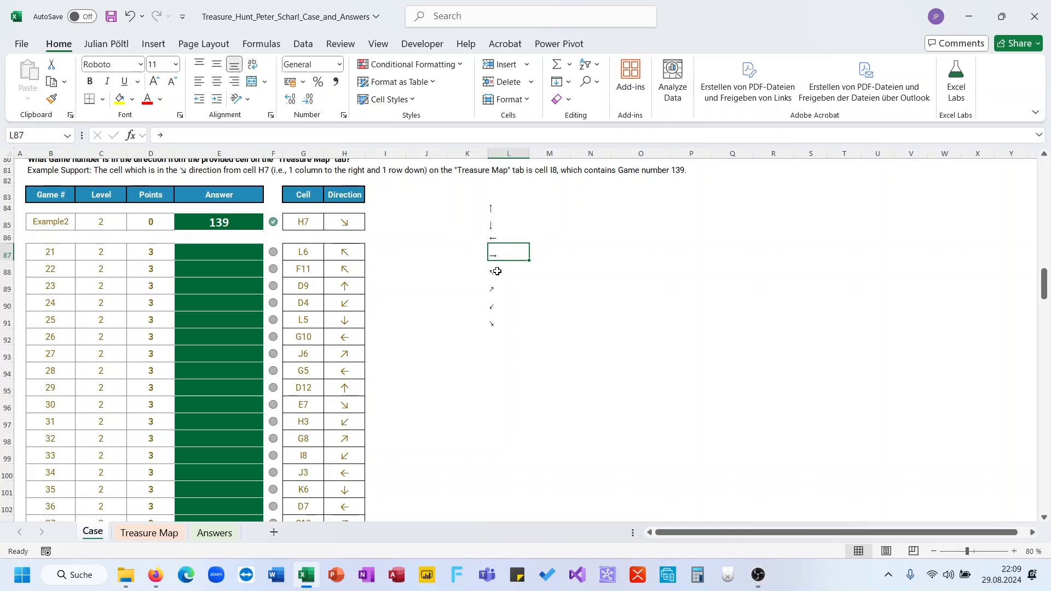
click(491, 208)
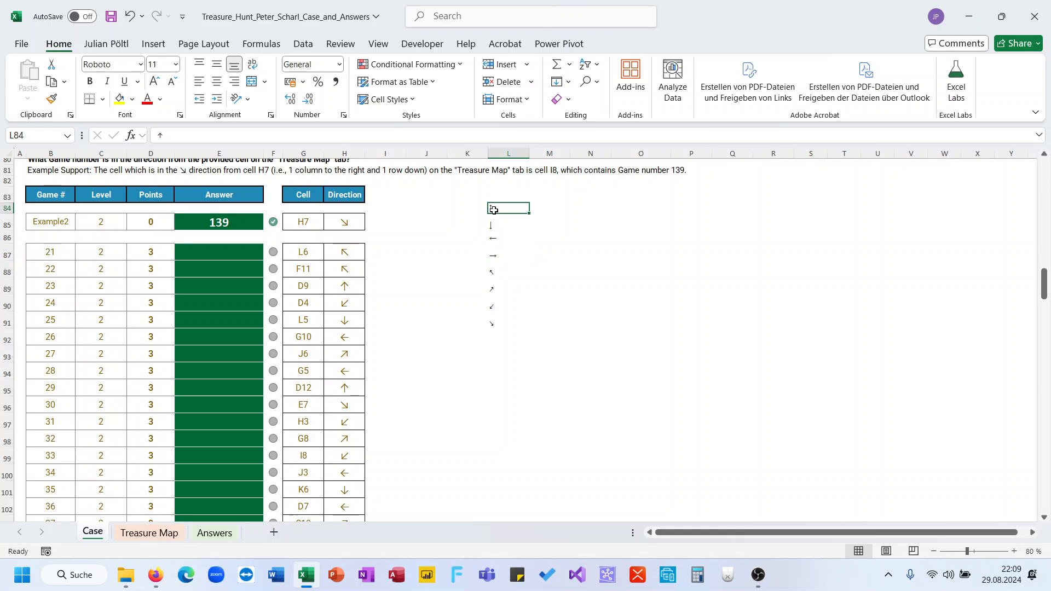
click(388, 222)
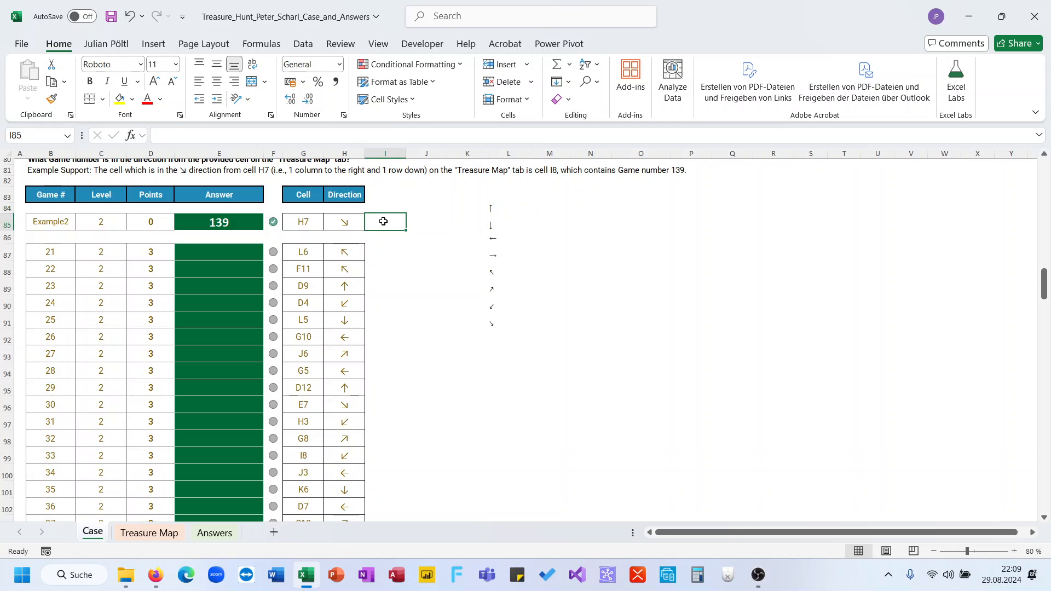
click(504, 208)
click(535, 197)
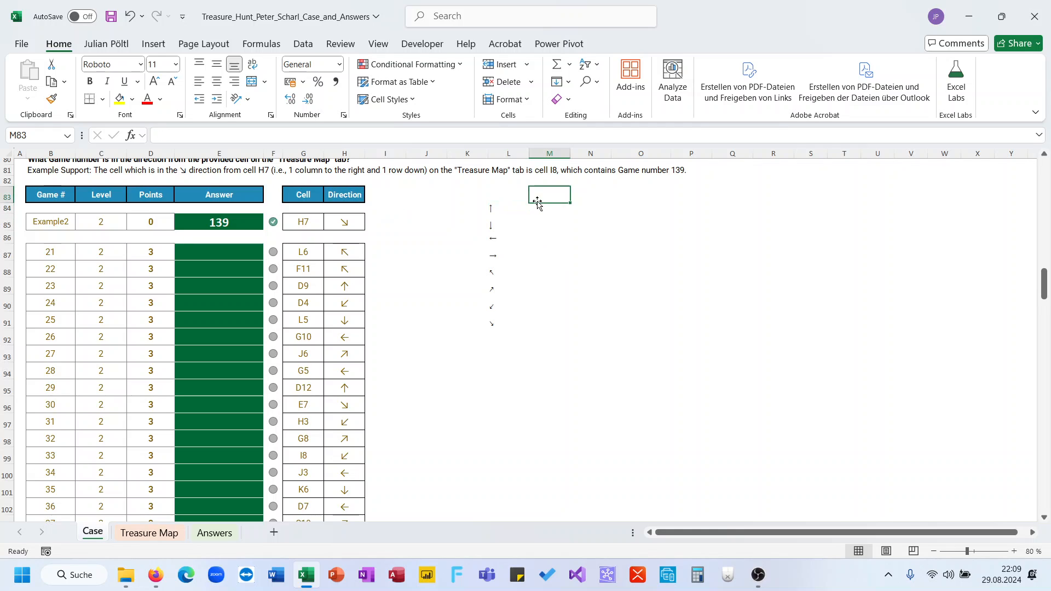
Step: Name the arrow list in L84:L91 Arr
click(507, 209)
key(ctrl+shift+Down)
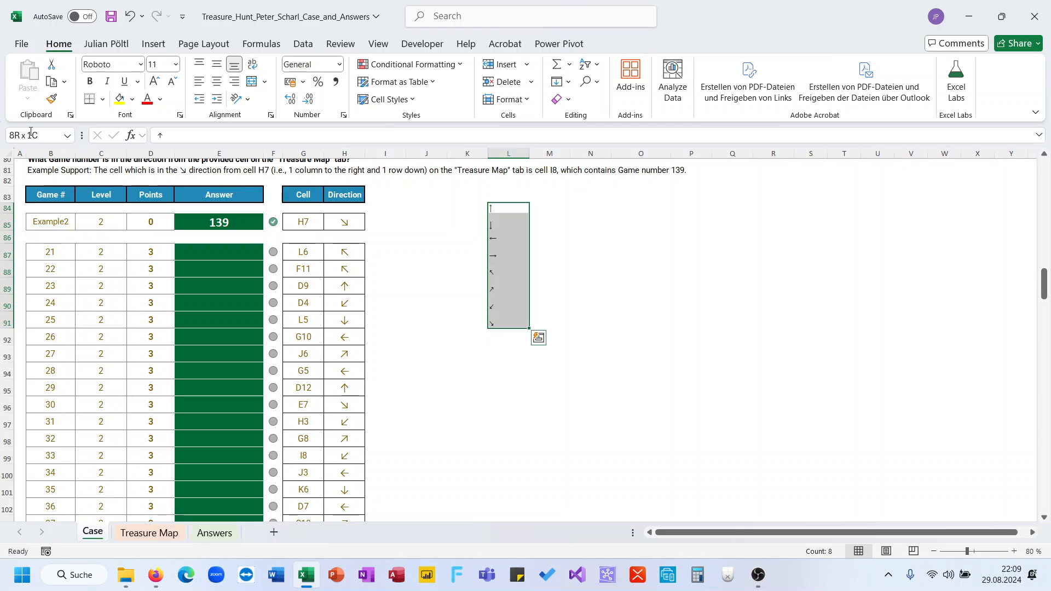
click(32, 133)
text(Arr)
key(Return)
Step: Try the formula =Arr in M84 to check the named arrow range, and clear that cell
click(567, 209)
text(=ar)
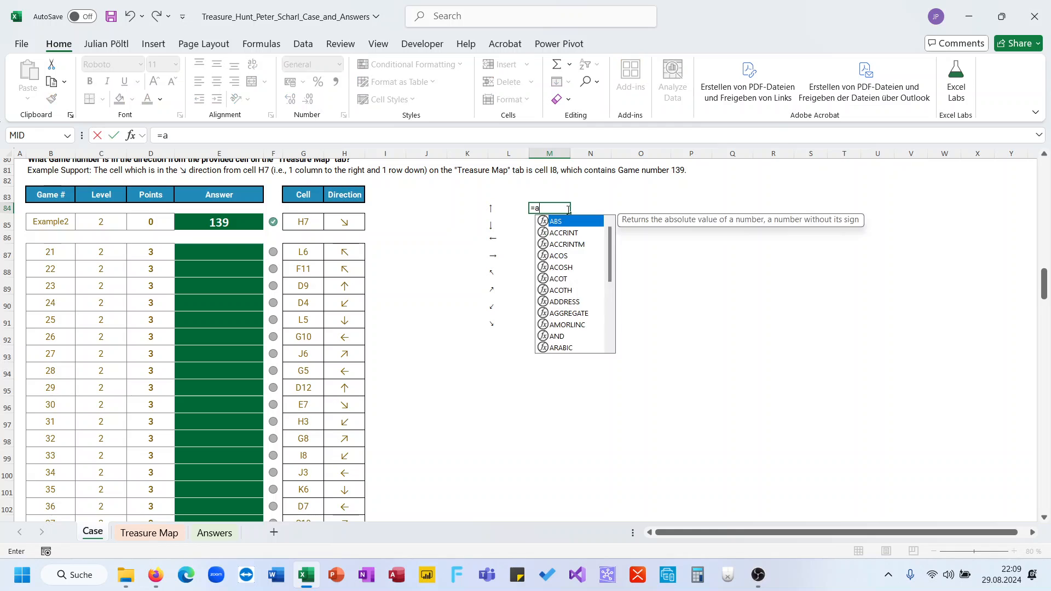
key(Down)
key(Down)
key(Tab)
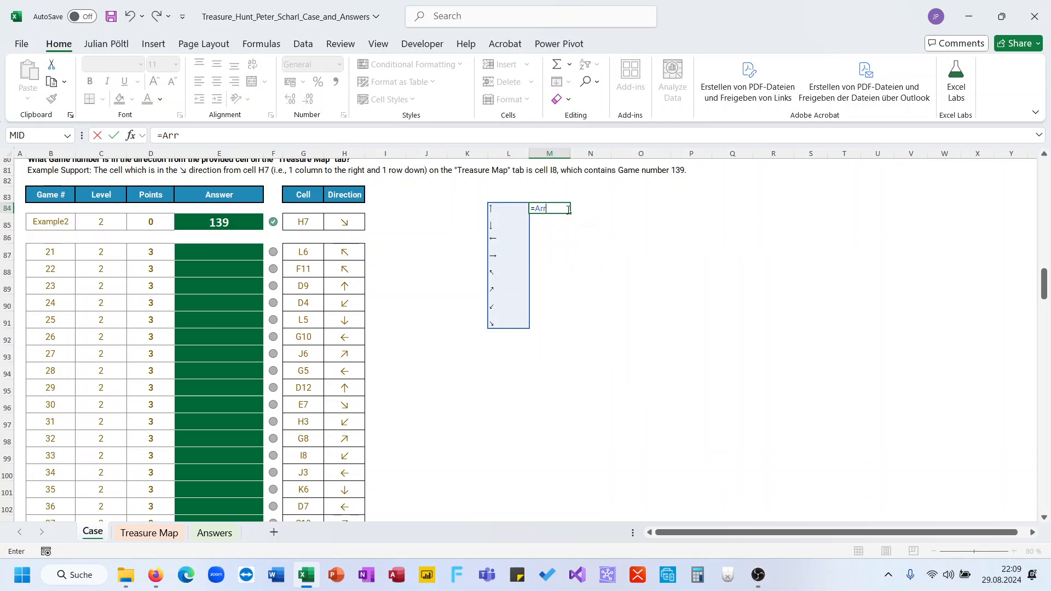
key(ctrl+Return)
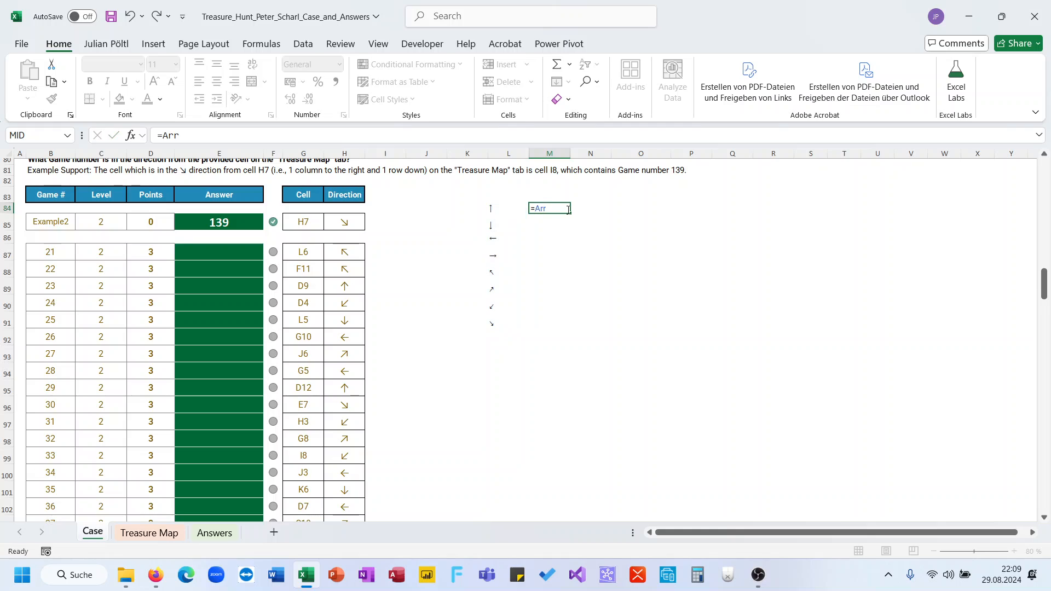
key(Delete)
key(Left)
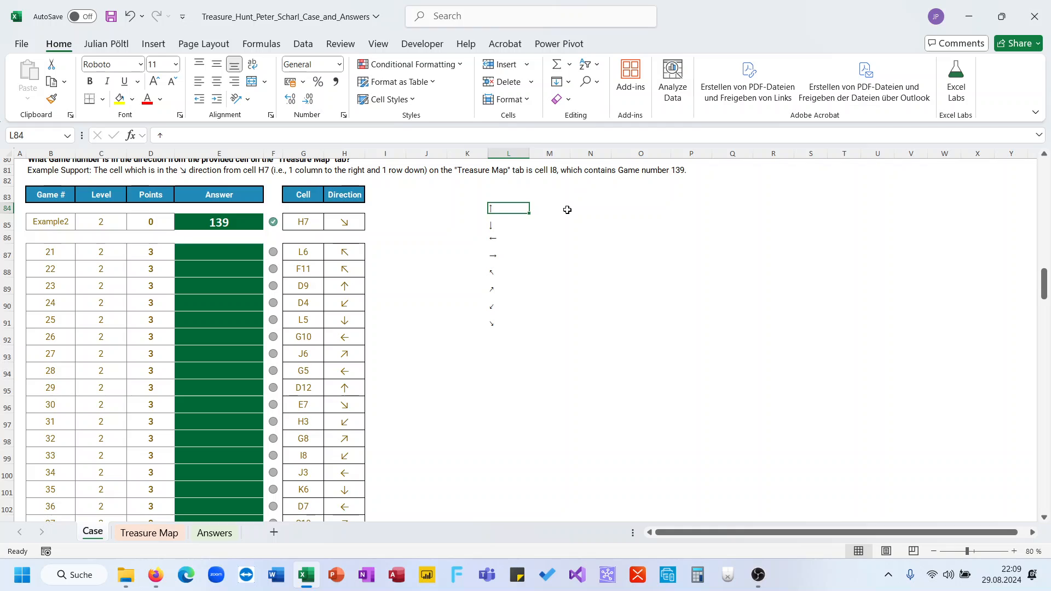
Step: Enter the headers Row in M83 and Column in N83 beside the arrow list
click(545, 196)
text(H)
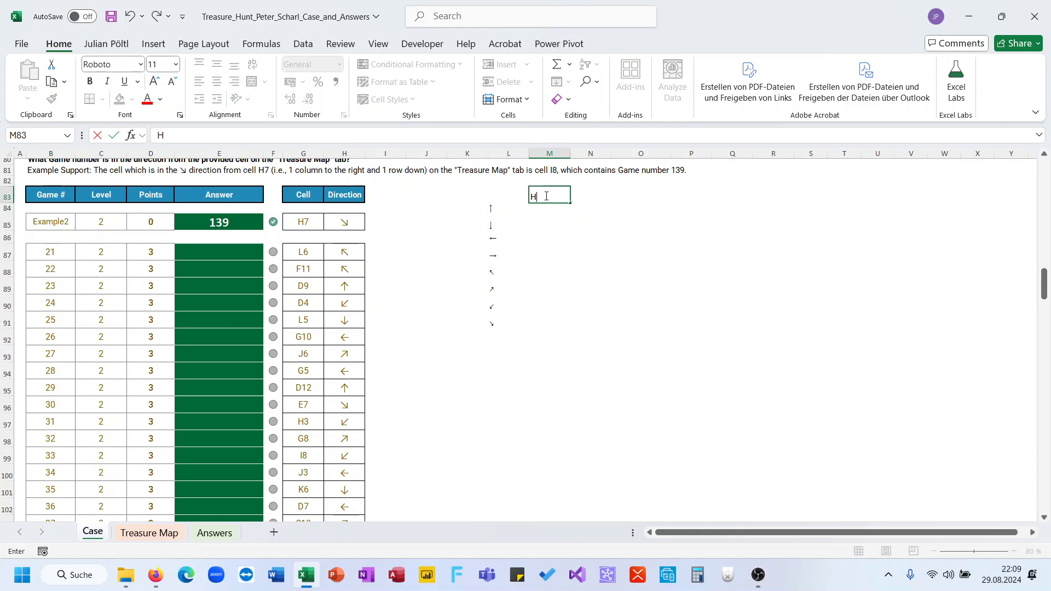
key(Tab)
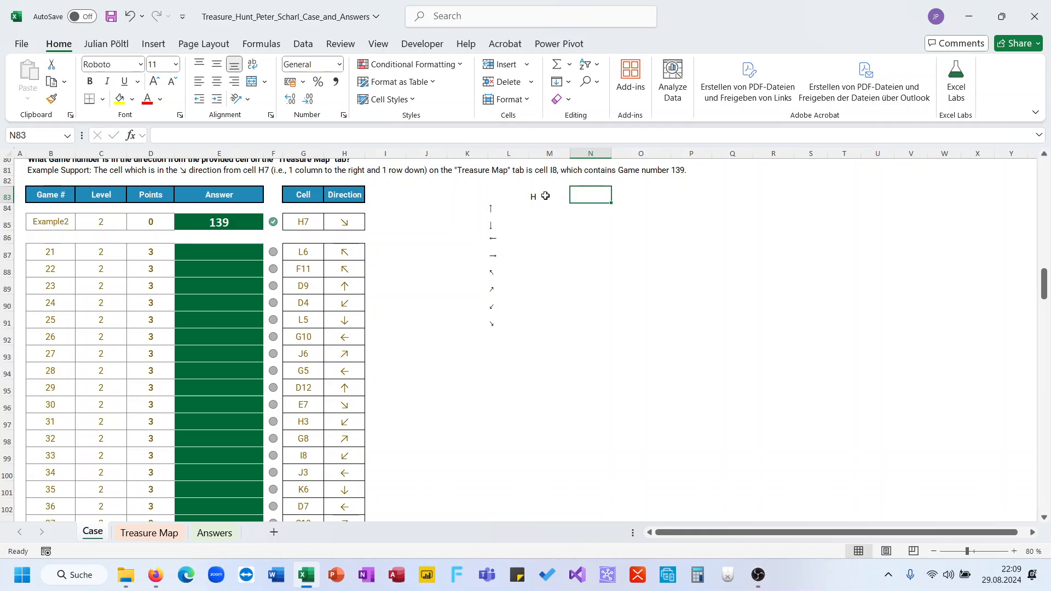
click(545, 195)
text(Row)
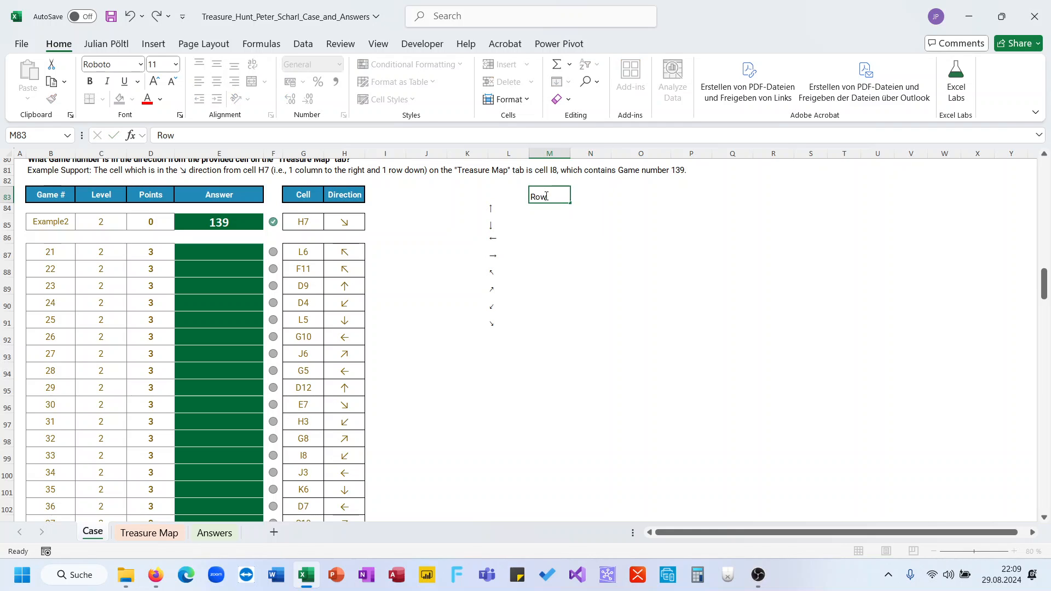
key(Tab)
text(Col)
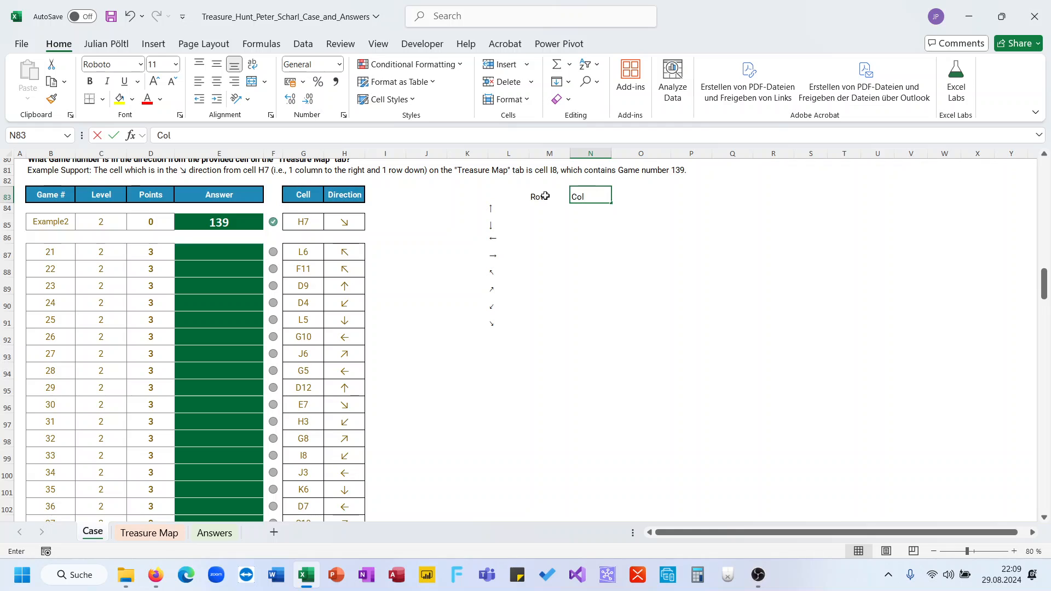
text(umn)
key(Return)
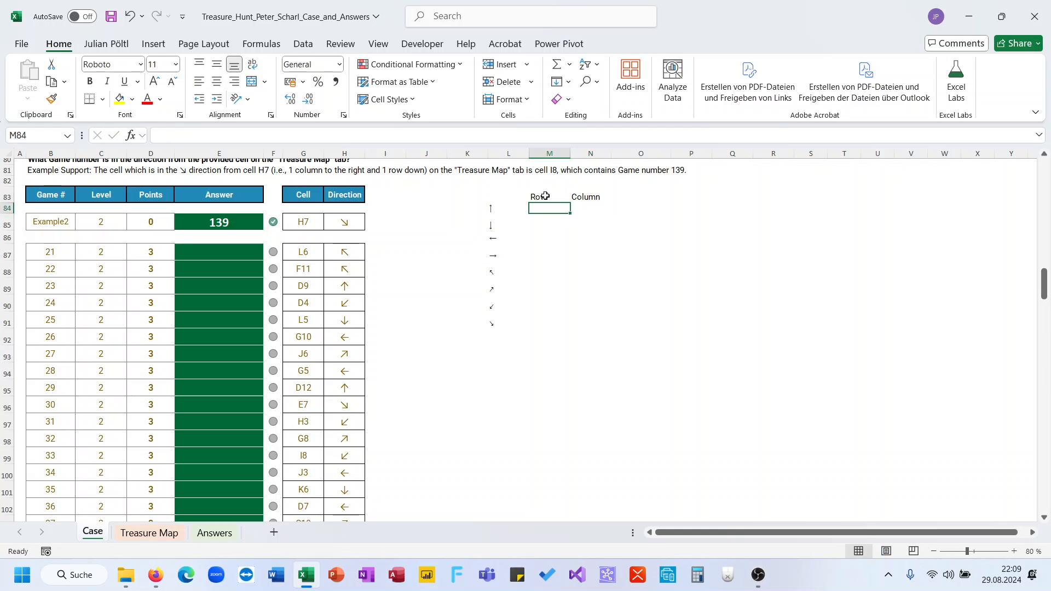
Step: Enter the row offsets -1, 1, 0 and 0 in M84:M87 for the up, down, left and right arrows
click(496, 207)
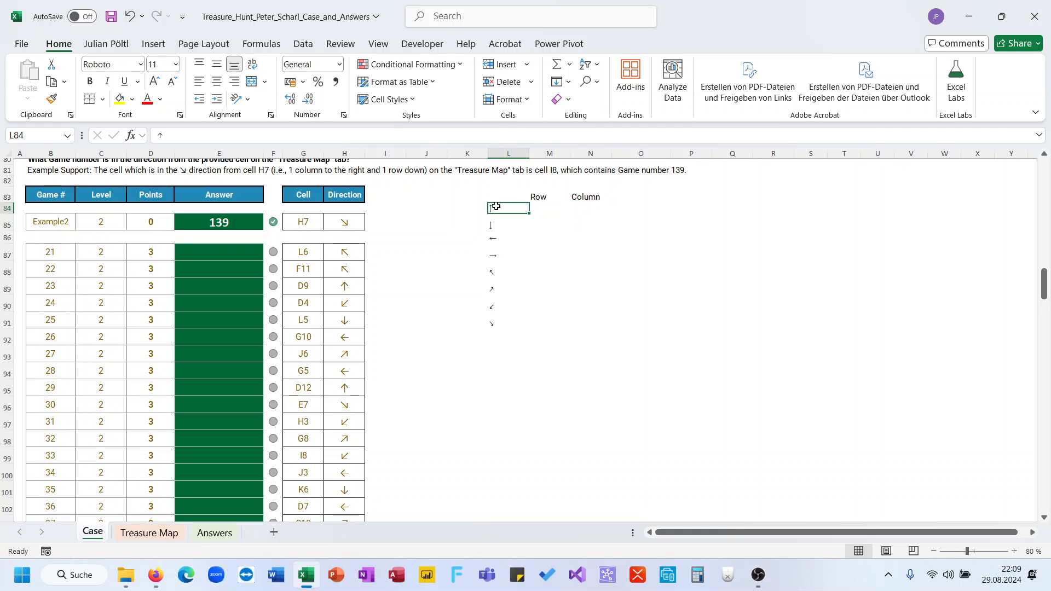
click(542, 208)
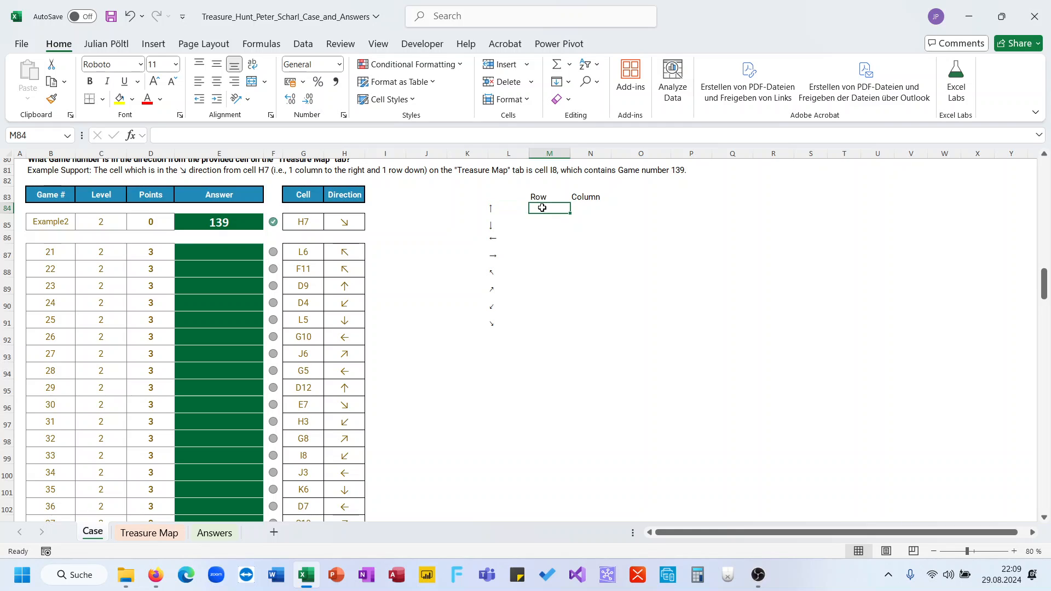
text(-1)
key(Return)
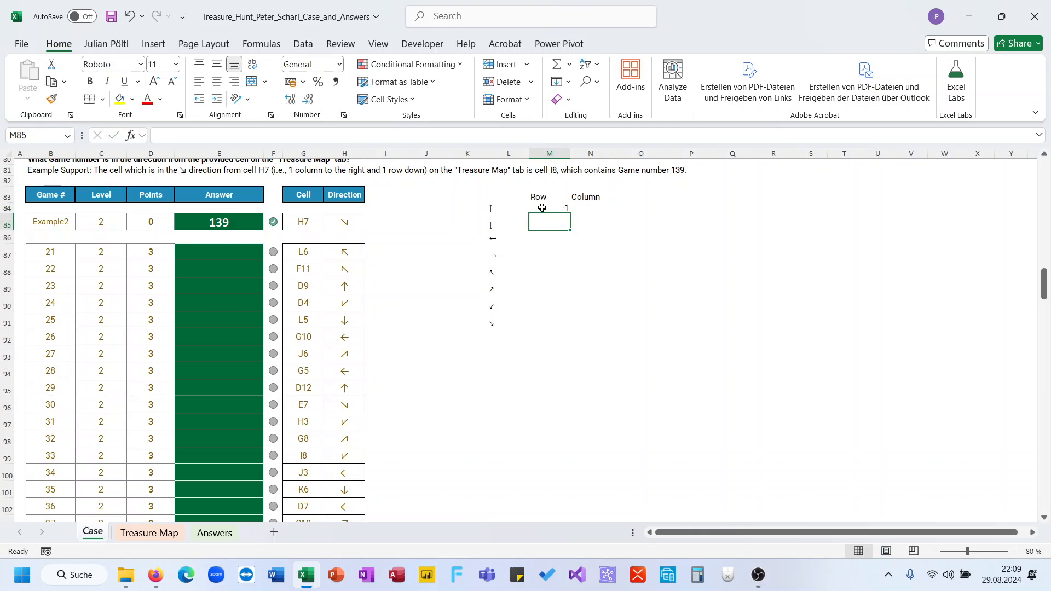
text(1)
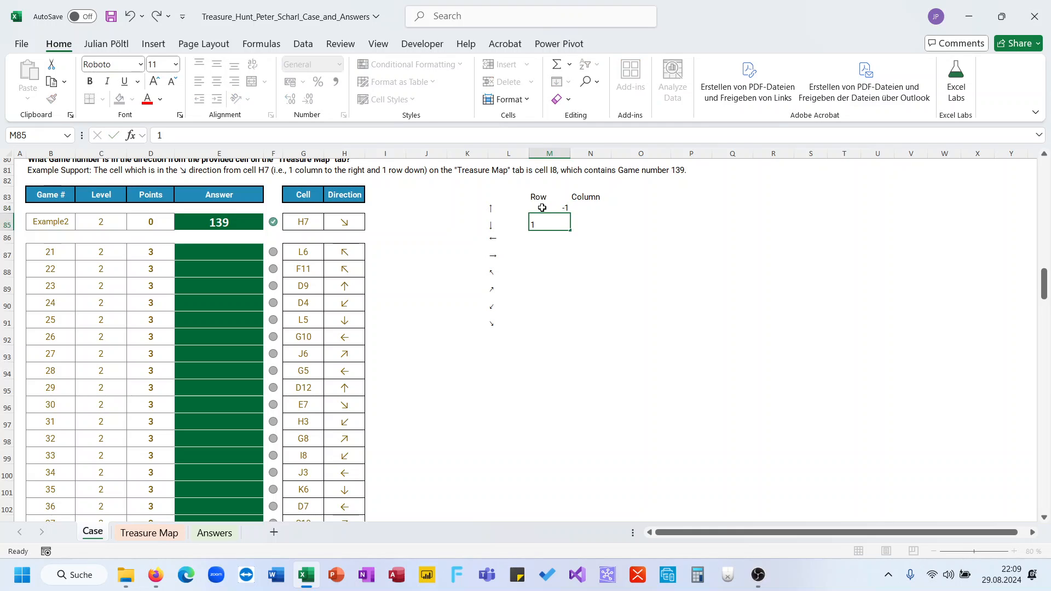
key(Return)
text(0)
key(Return)
text(0)
key(Return)
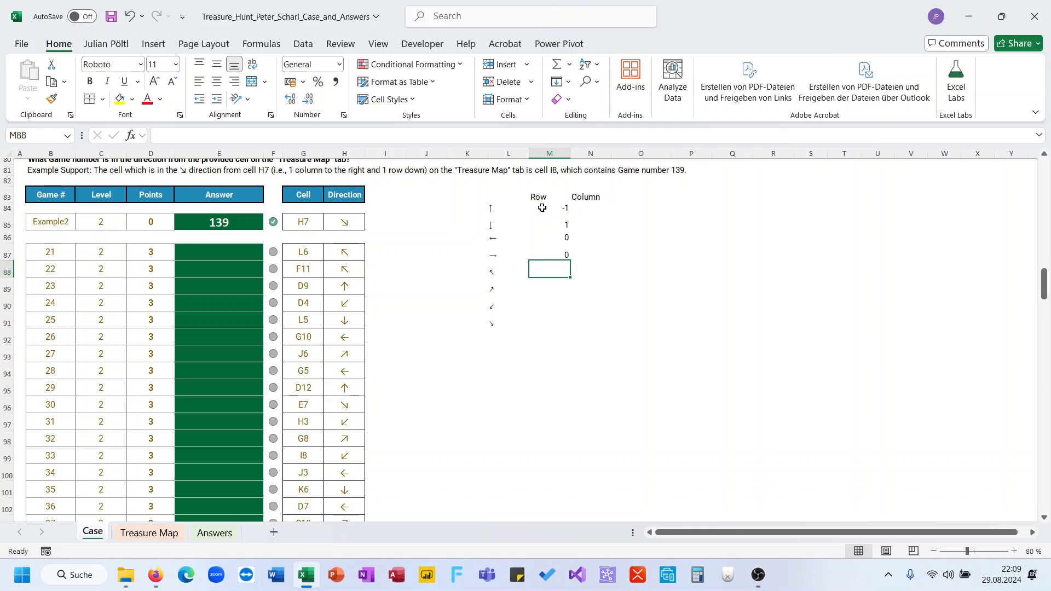
Step: Enter the row offsets -1, -1, 1 and 1 in M88:M91 for the four diagonal arrows
text(-1)
key(Return)
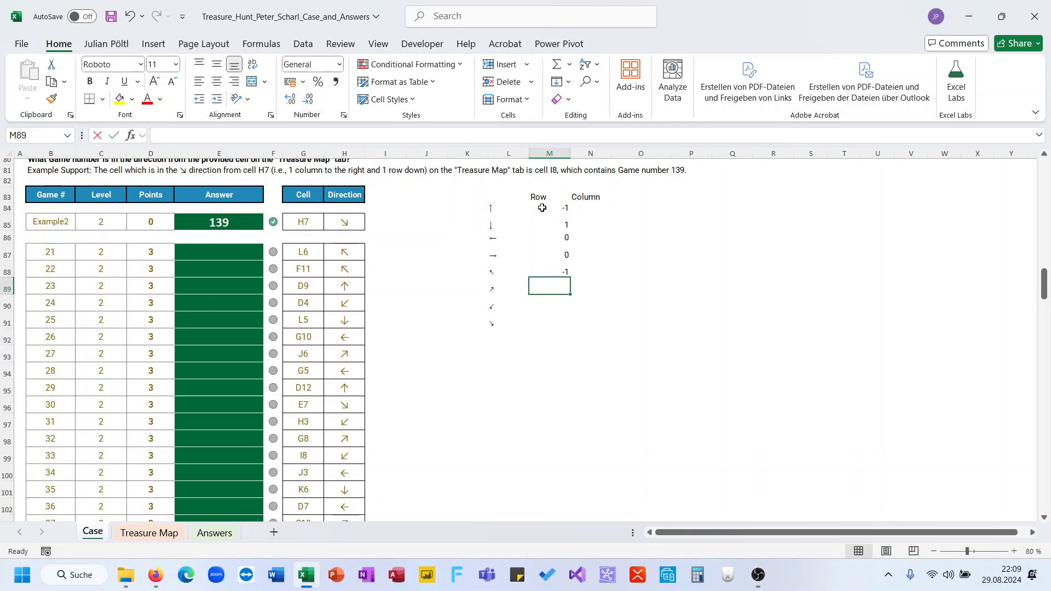
text(-1)
key(Return)
text(1)
key(Return)
text(1)
key(Return)
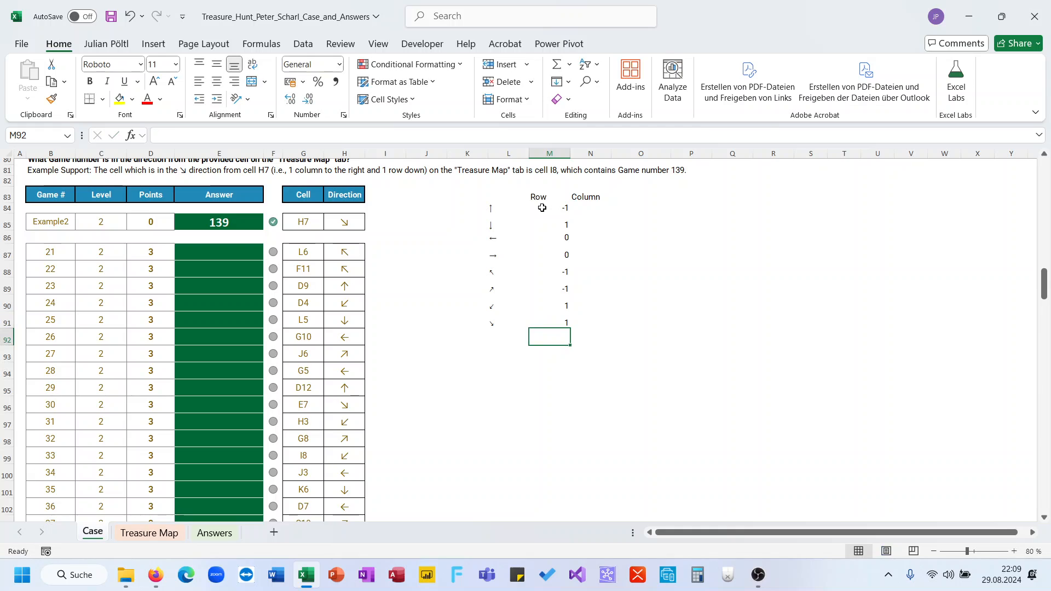
Step: Enter the column offsets 0, 0, -1 and 1 in N84:N87 for the up, down, left and right arrows
click(593, 207)
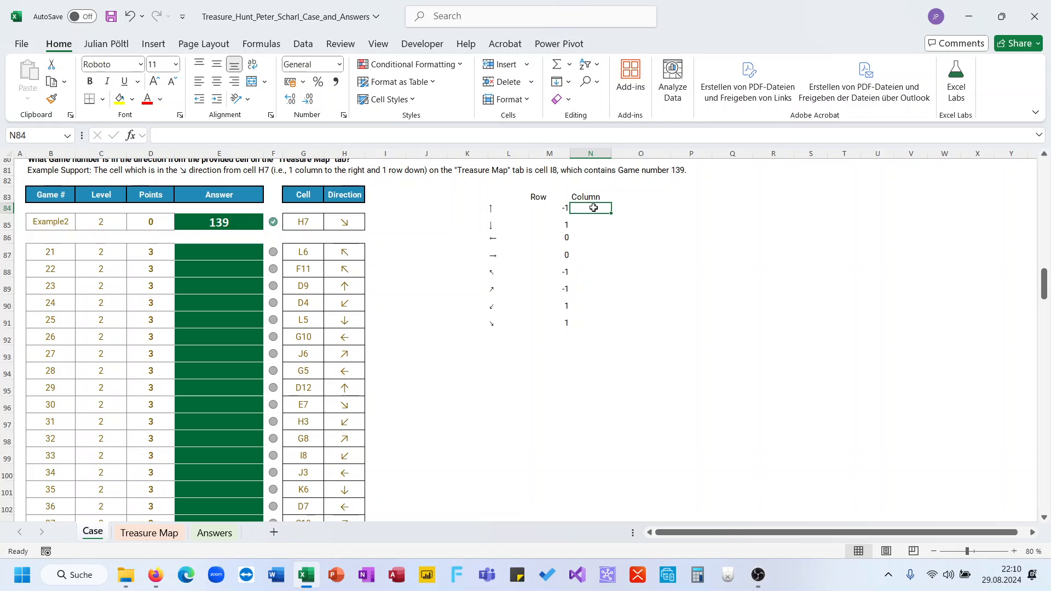
text(0)
key(Return)
text(0)
key(Return)
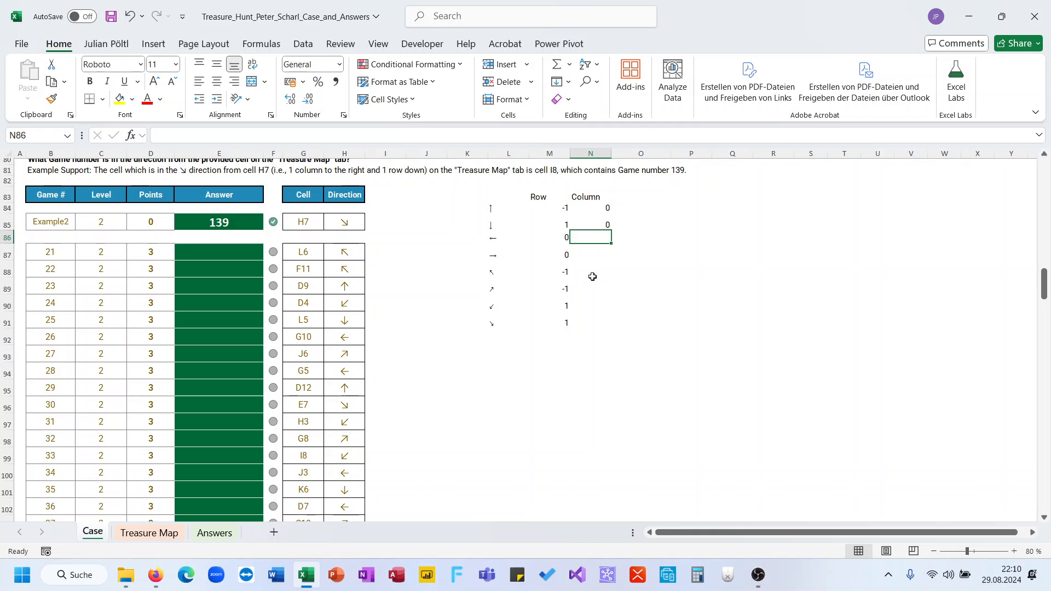
text(-1)
key(Return)
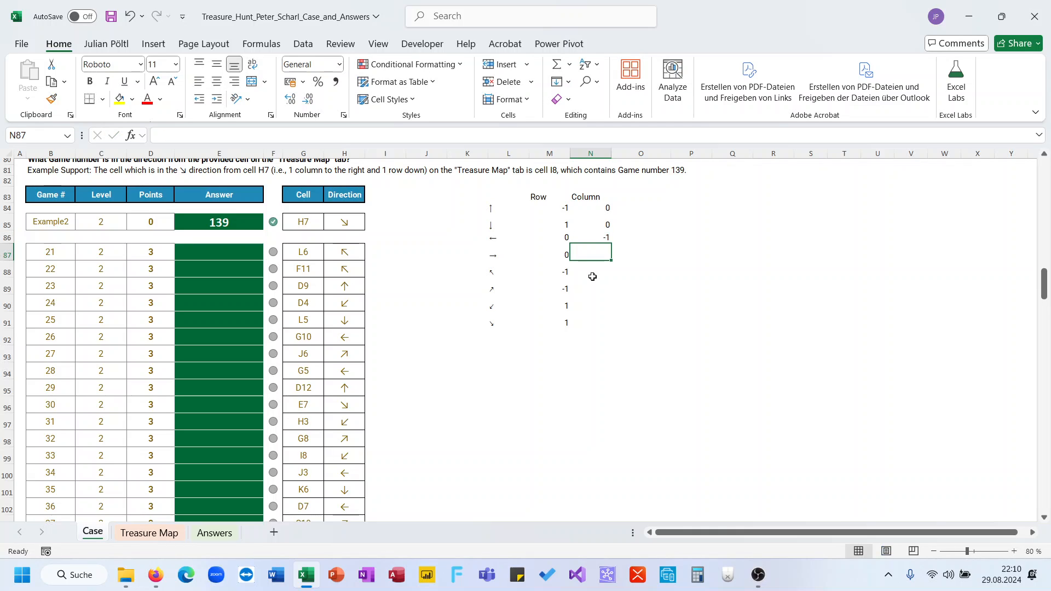
text(1)
key(Return)
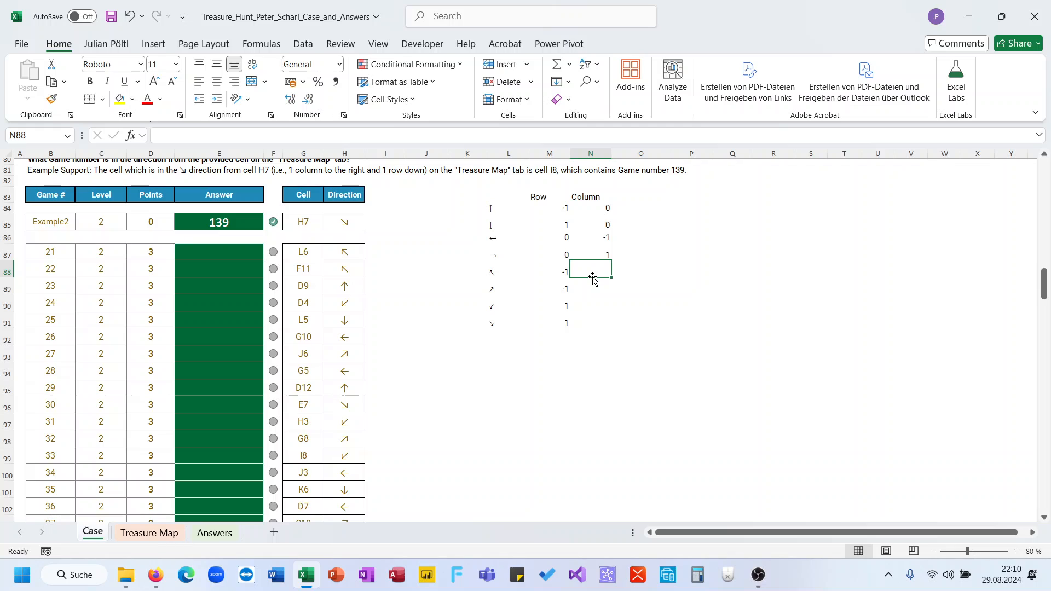
Step: Enter the column offsets -1, 1, -1 and 1 in N88:N91 for the four diagonal arrows
text(-1)
key(Return)
text(1)
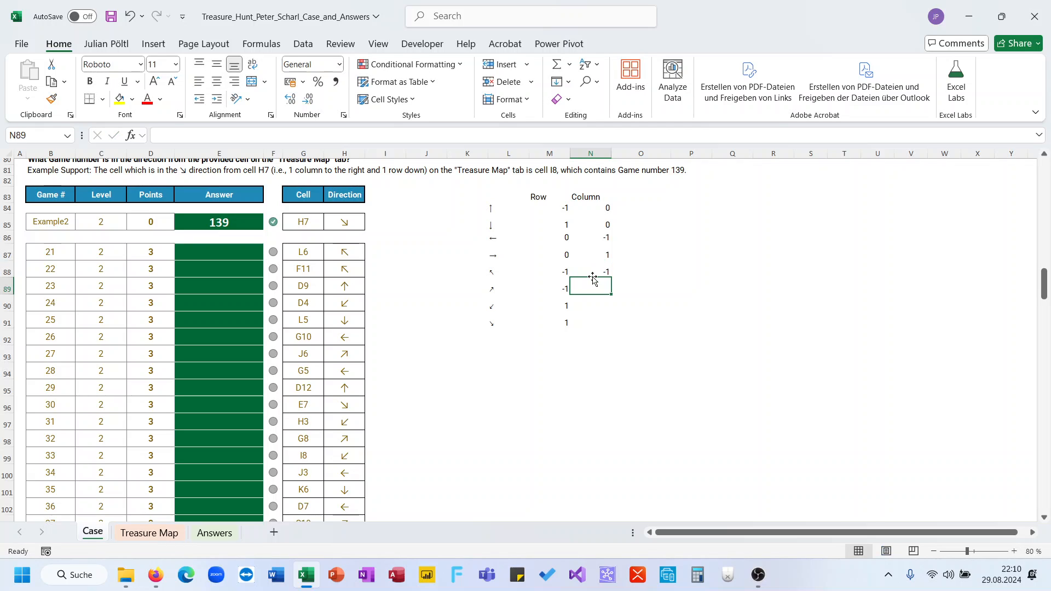
key(Return)
key(Return)
key(Up)
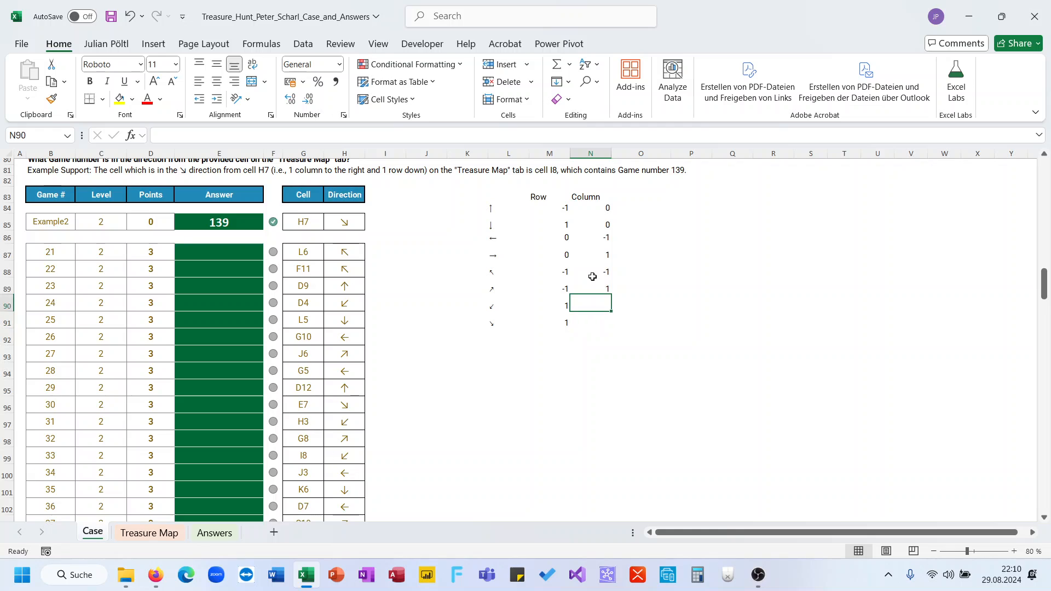
text(-1)
key(Return)
text(1)
key(Return)
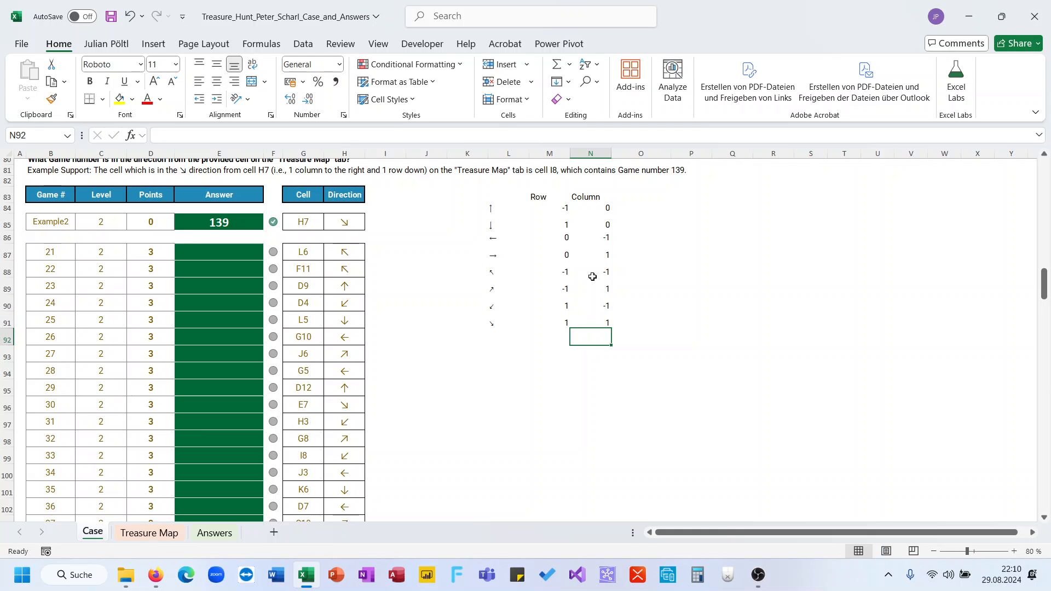
Step: Name the range of row offsets in M84:M91 AR
drag(552, 212, 561, 323)
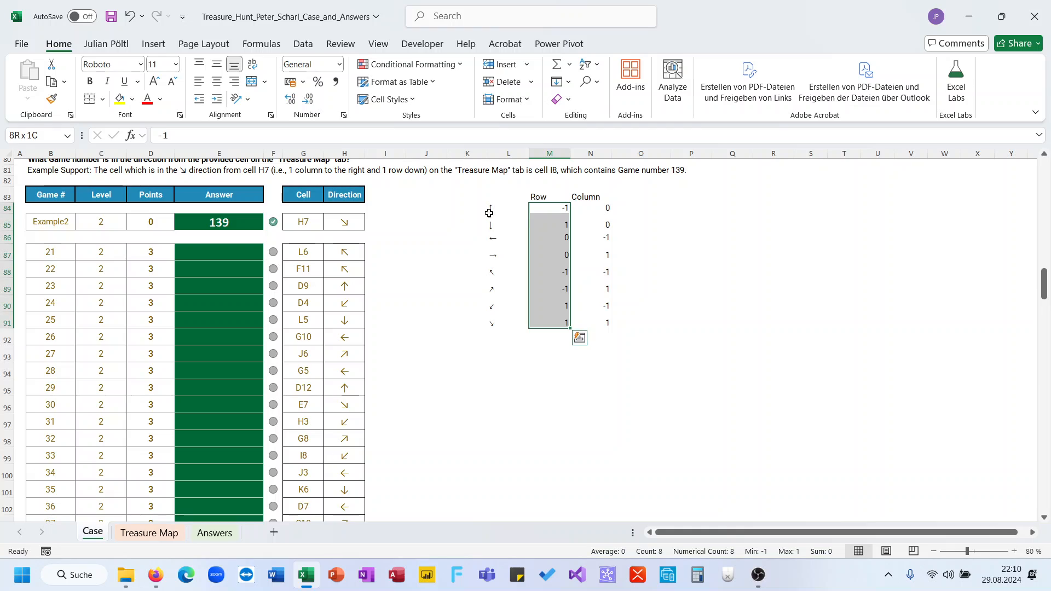
click(50, 136)
text(AR)
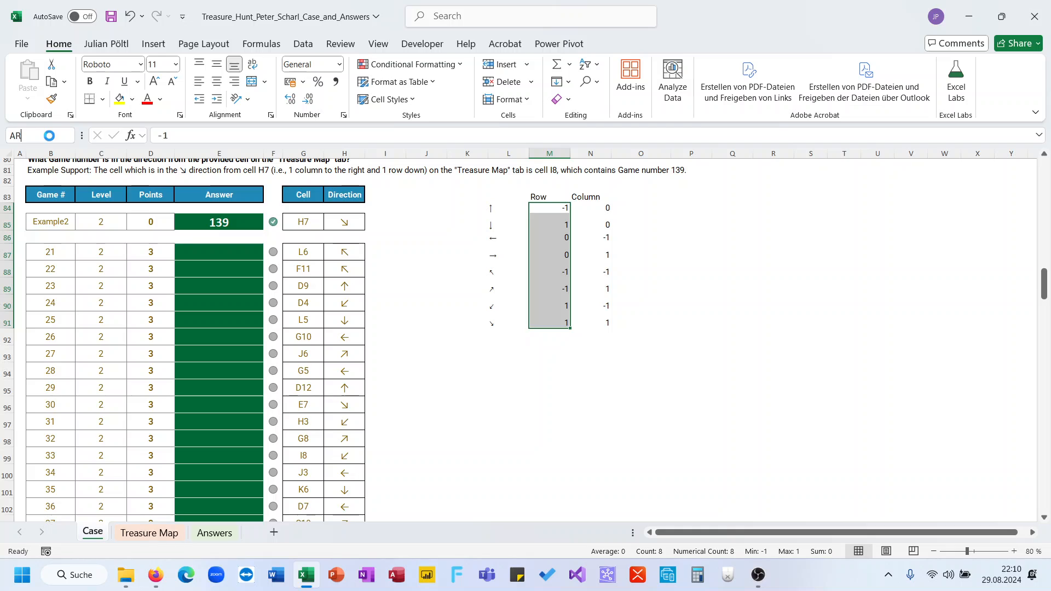
key(Return)
Step: Name the range of column offsets in N84:N91 AC
click(600, 208)
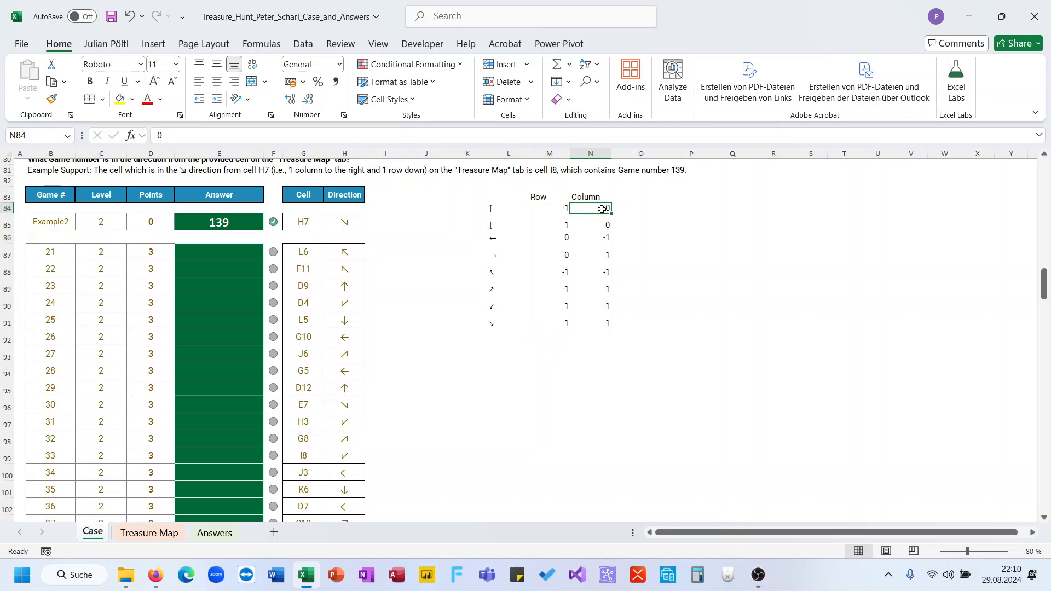
key(ctrl+shift+Down)
click(48, 135)
text(A)
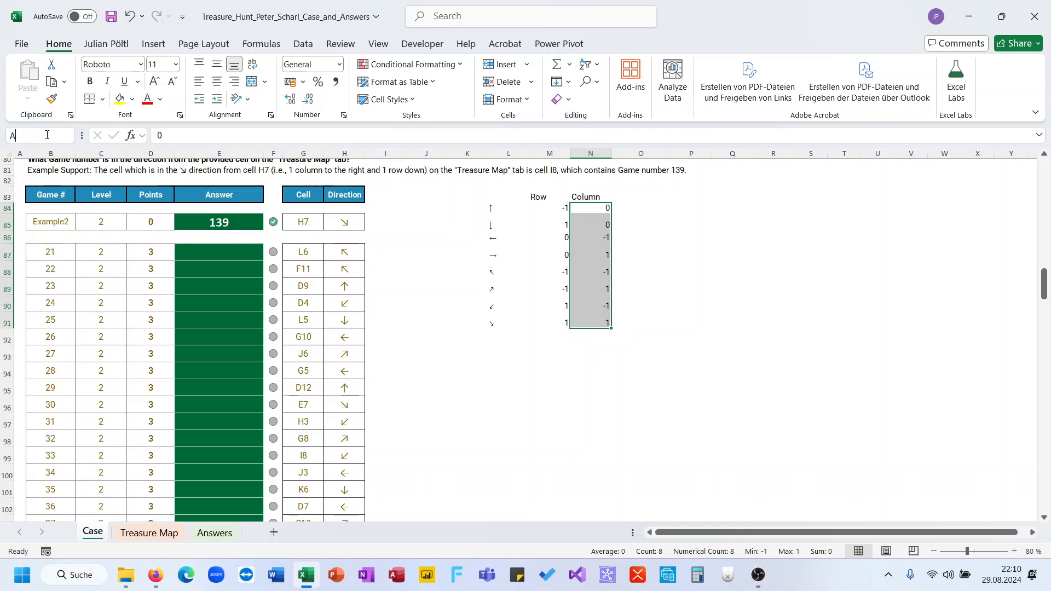
text(C)
key(Escape)
click(378, 224)
text(=in)
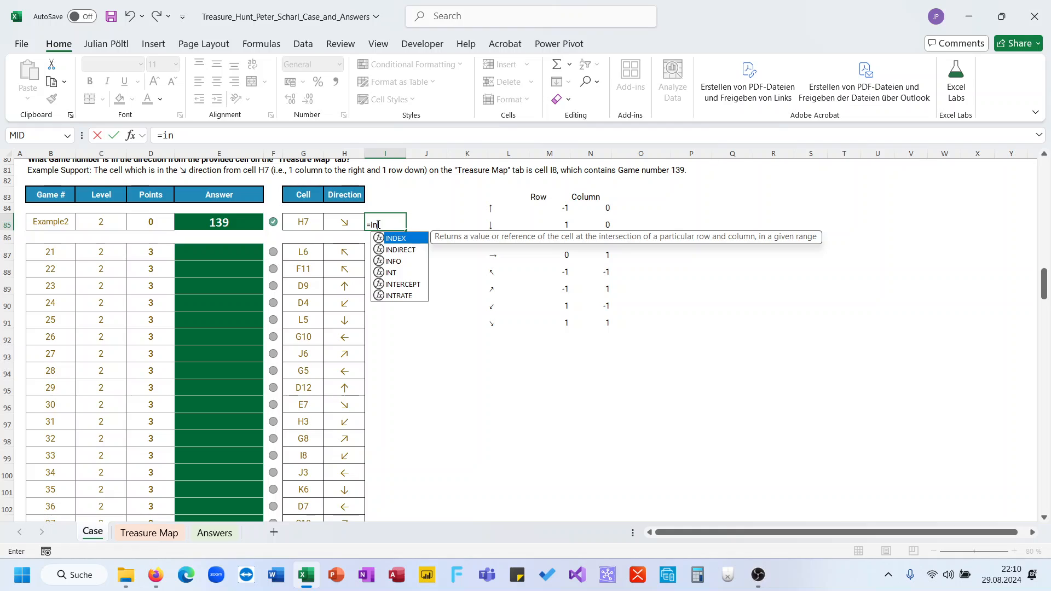
key(Down)
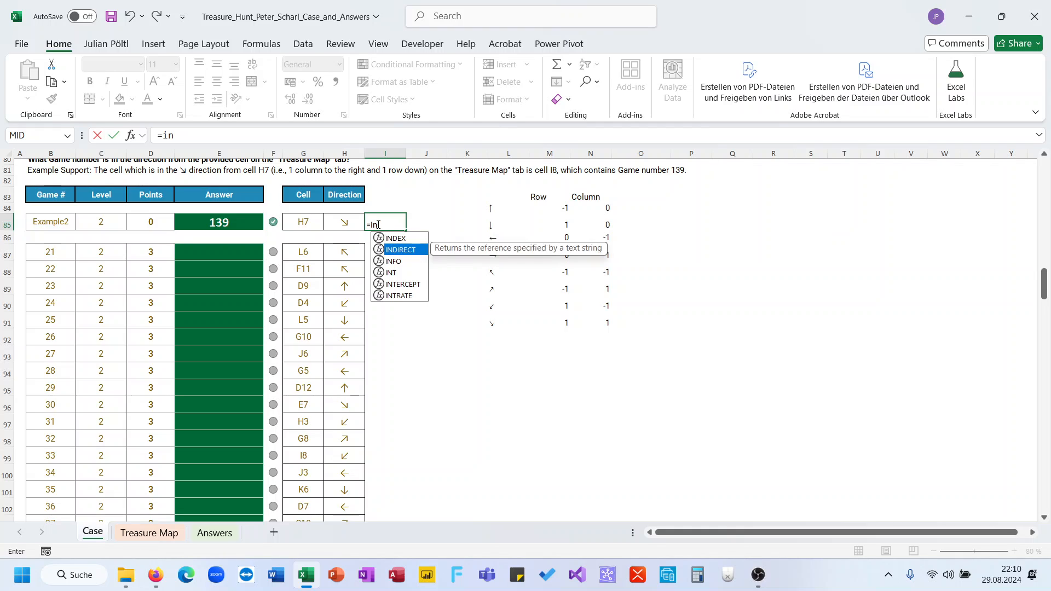
key(Tab)
key(Escape)
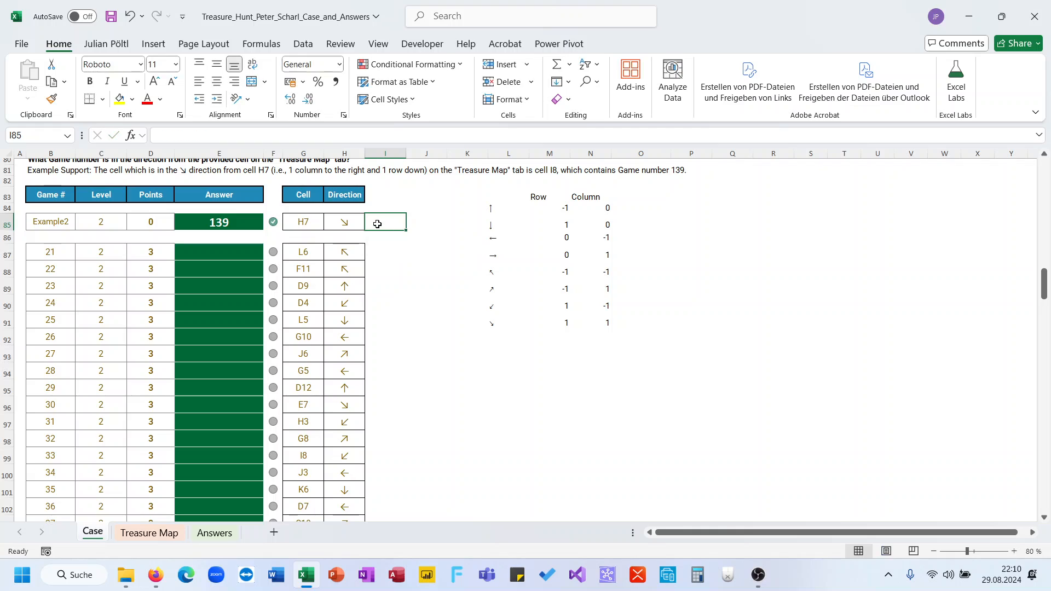
Step: Enter =ROW(INDIRECT(G85)) in I85 to get the row number of the example's starting cell
text(=ro)
key(Down)
key(Down)
key(Down)
key(Down)
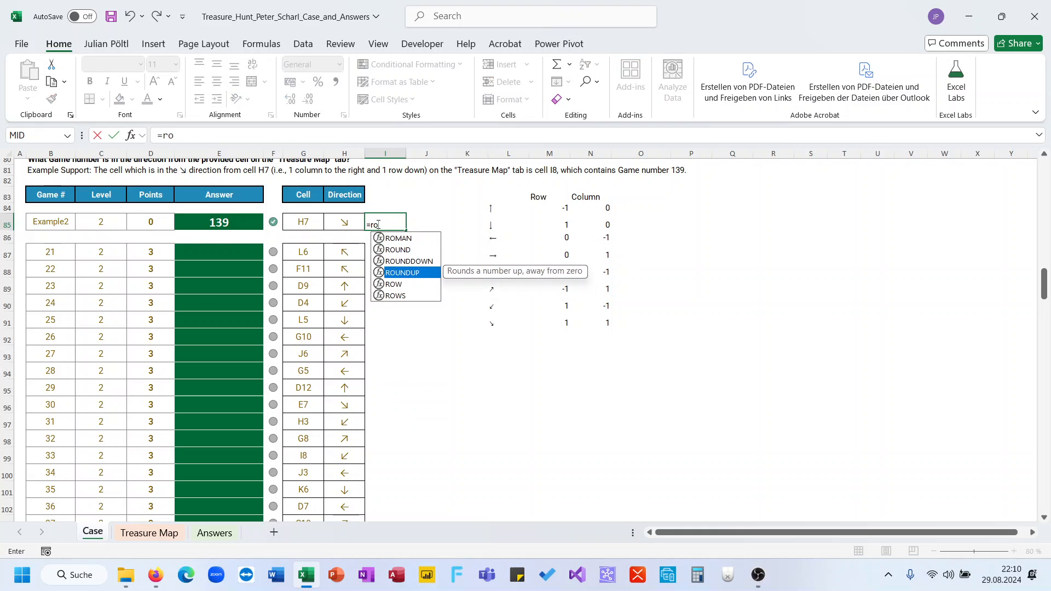
key(Tab)
text(ind)
key(Down)
key(Tab)
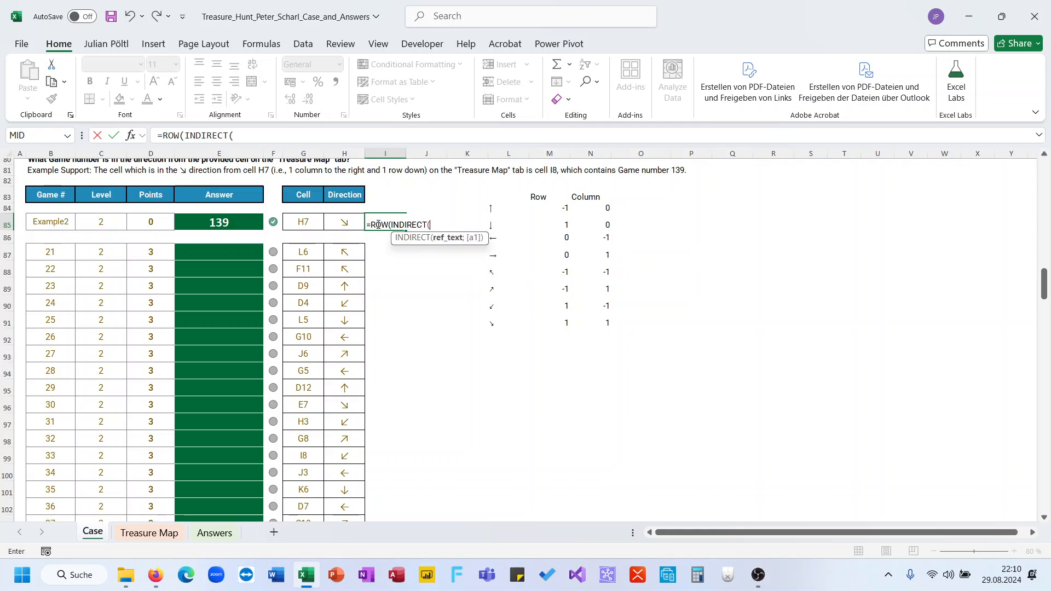
click(303, 222)
text()))
key(Return)
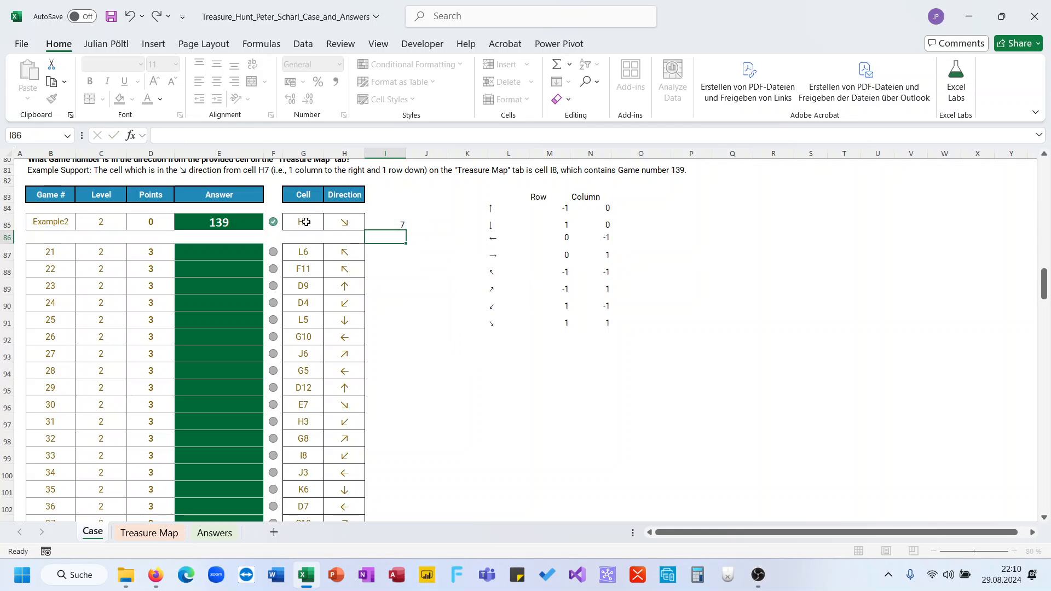
key(Up)
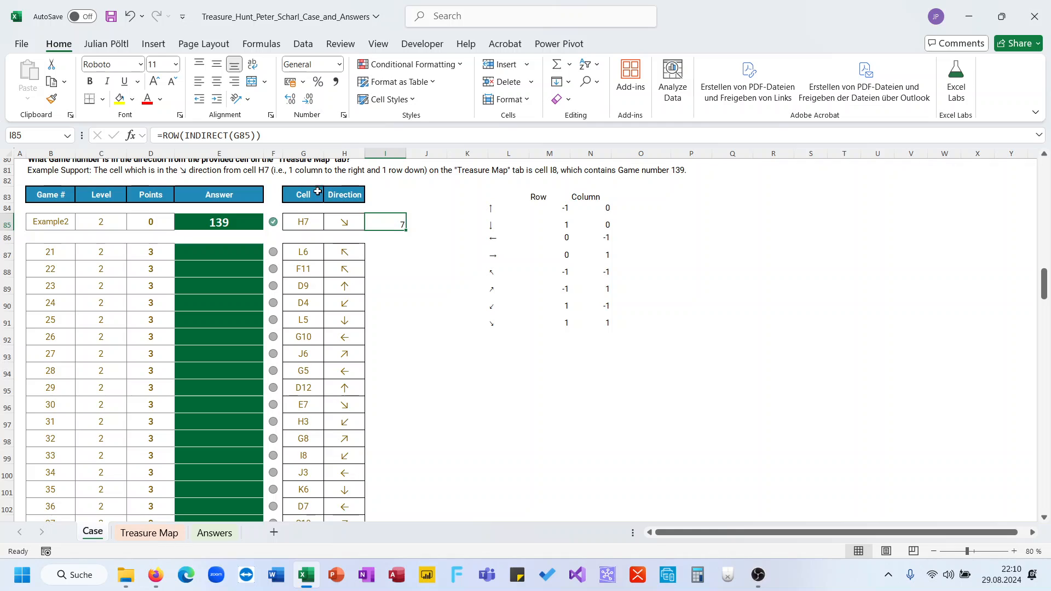
Step: Change the formula in I85 to =COLUMN(INDIRECT(G85)) to get the column number of the example's starting cell
click(422, 219)
click(387, 219)
double_click(397, 219)
double_click(170, 135)
text(col)
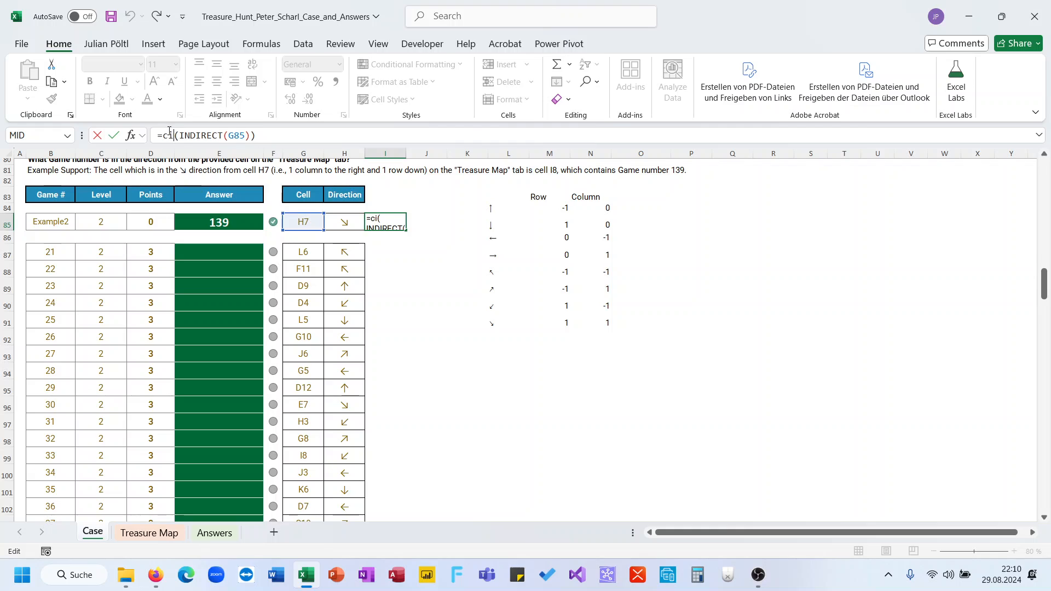
key(Tab)
key(ctrl+Return)
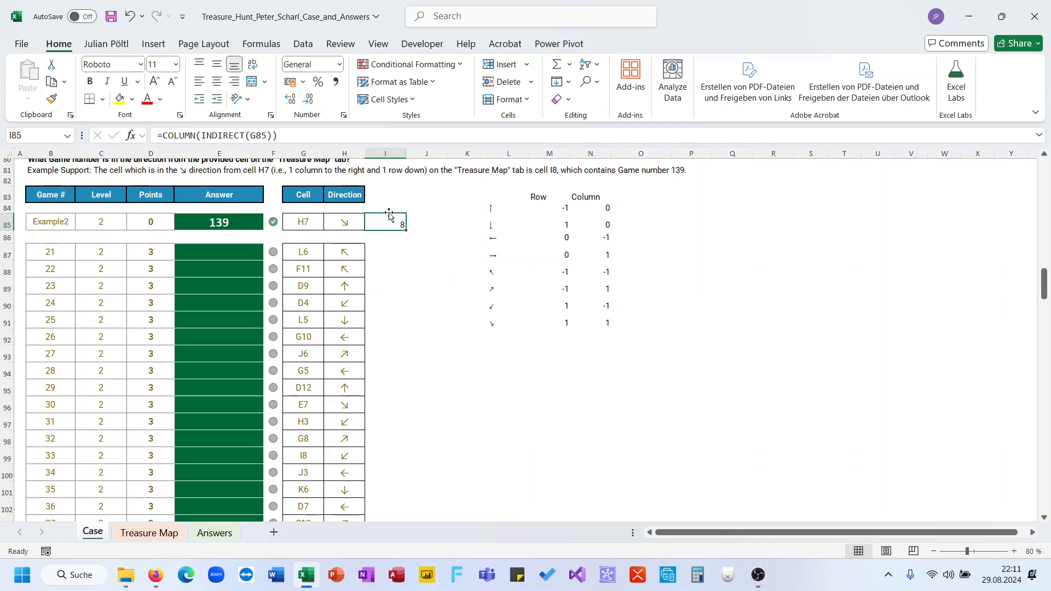
Step: Replace the formula in I85 with an ADDRESS formula that takes ROW(INDIRECT(G85)) as its row number
key(Delete)
text(=adr)
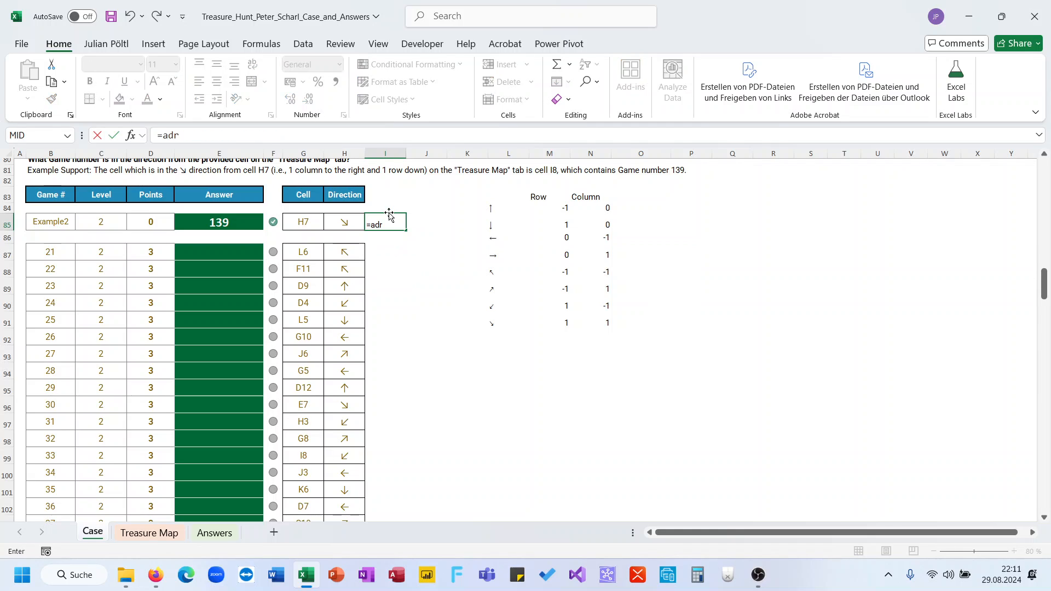
key(Tab)
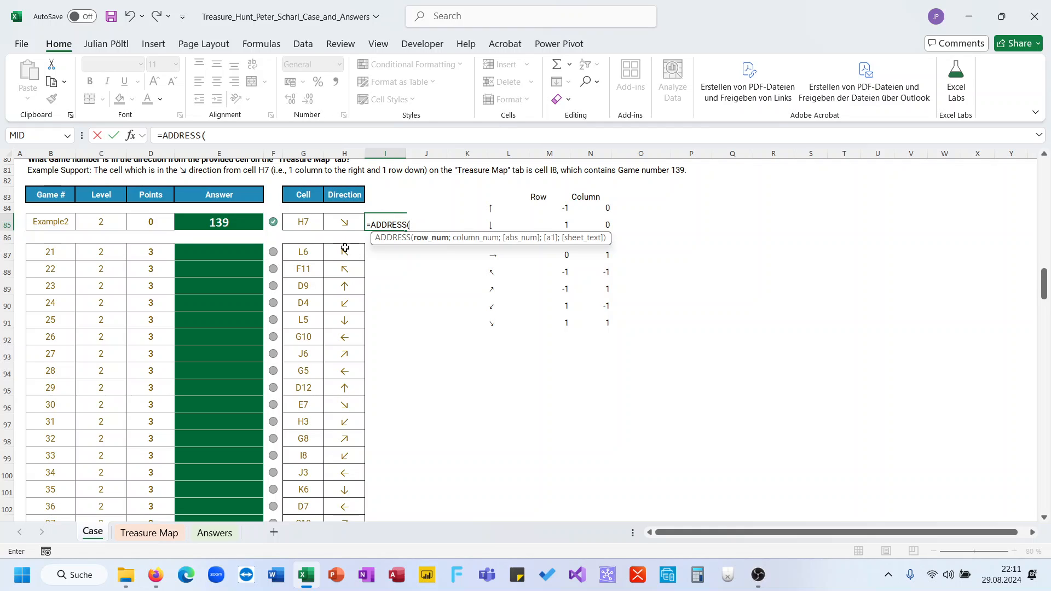
text(RO)
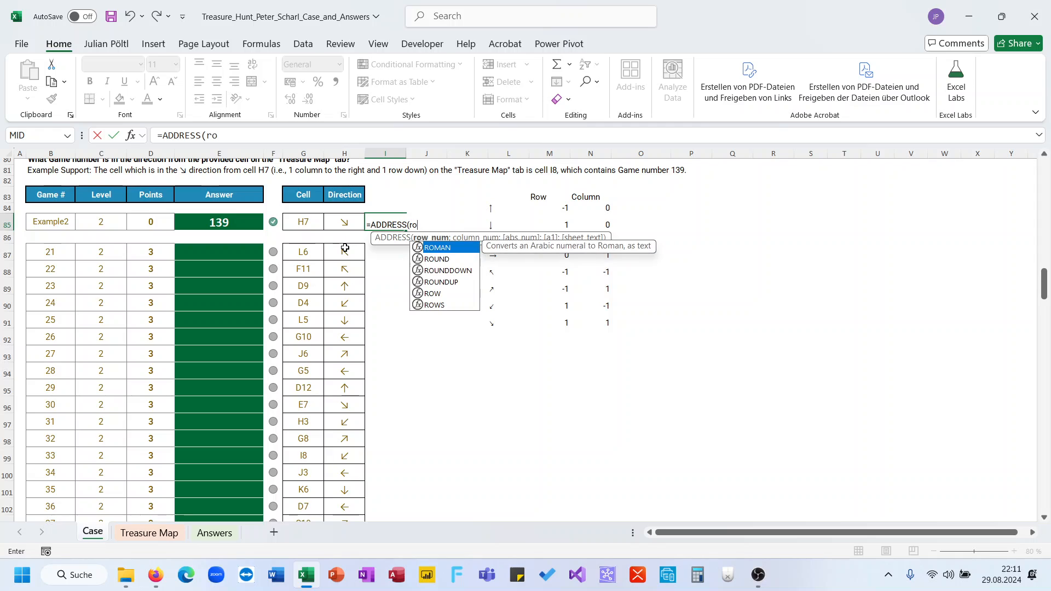
key(Down)
key(Down)
key(Down)
key(Down)
key(Tab)
text(in)
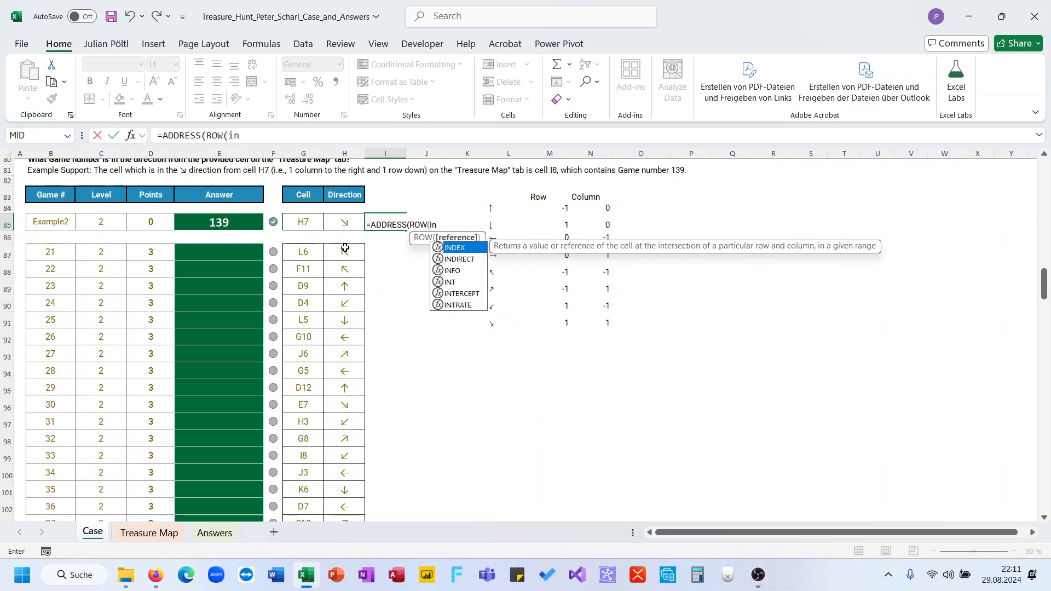
key(Down)
key(Tab)
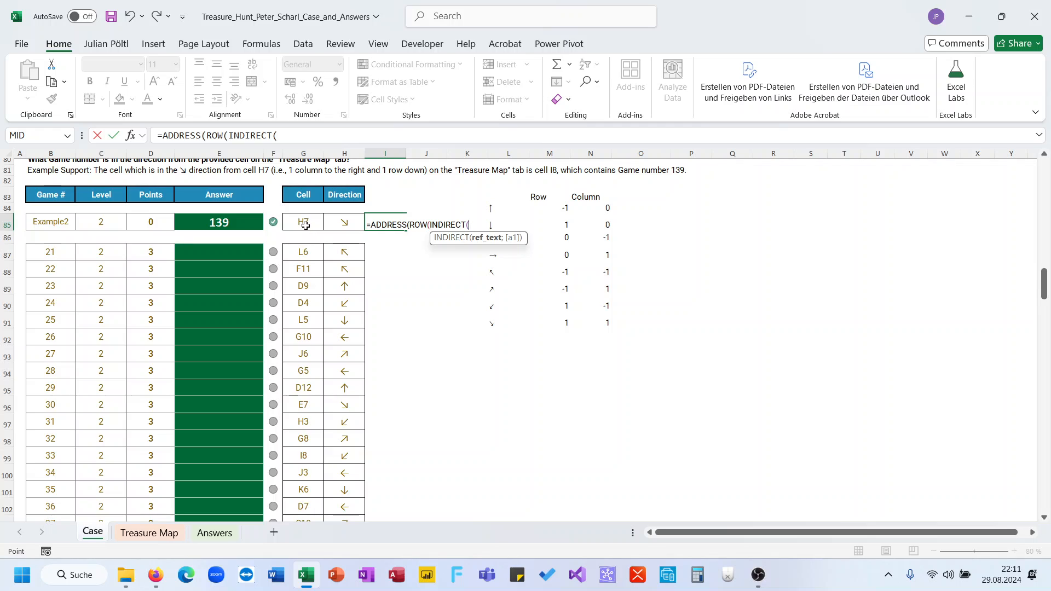
click(304, 223)
Step: Complete the ADDRESS formula in I85 with COLUMN(INDIRECT(G85)) as its column number
text());col)
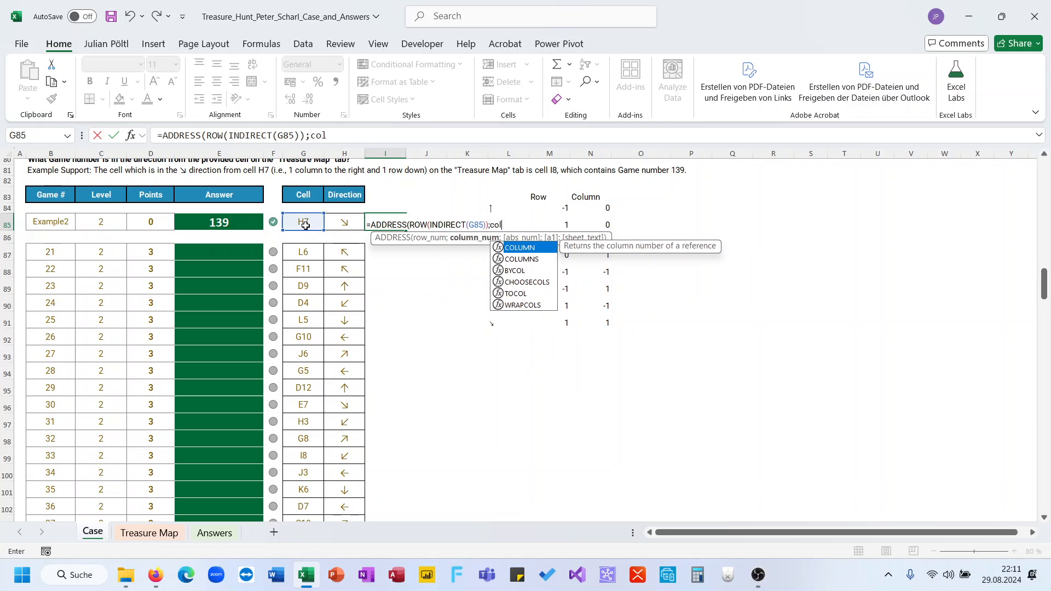
key(Tab)
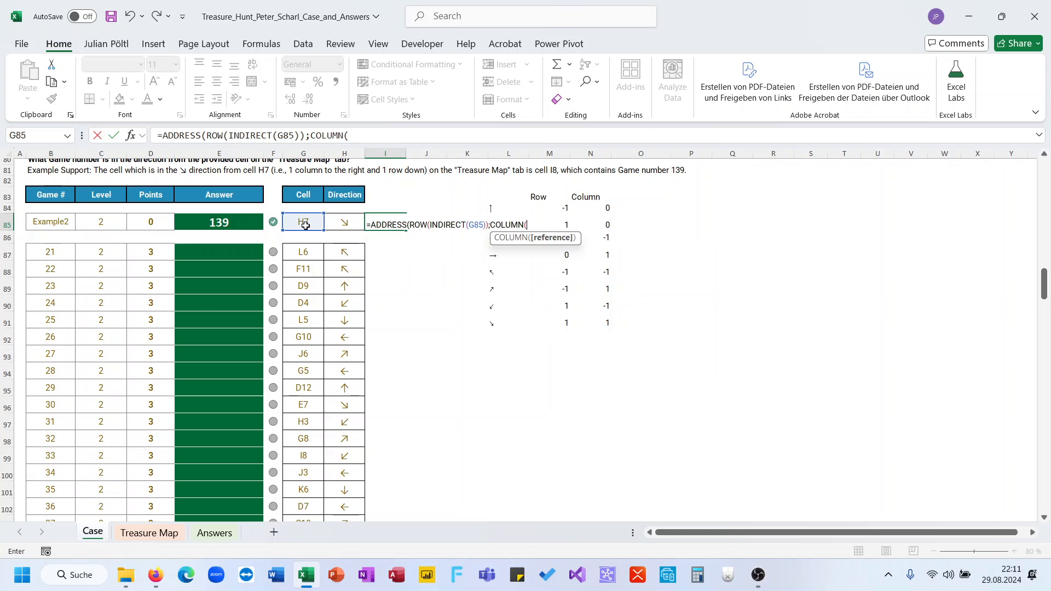
text(ind)
key(Down)
key(Tab)
click(306, 225)
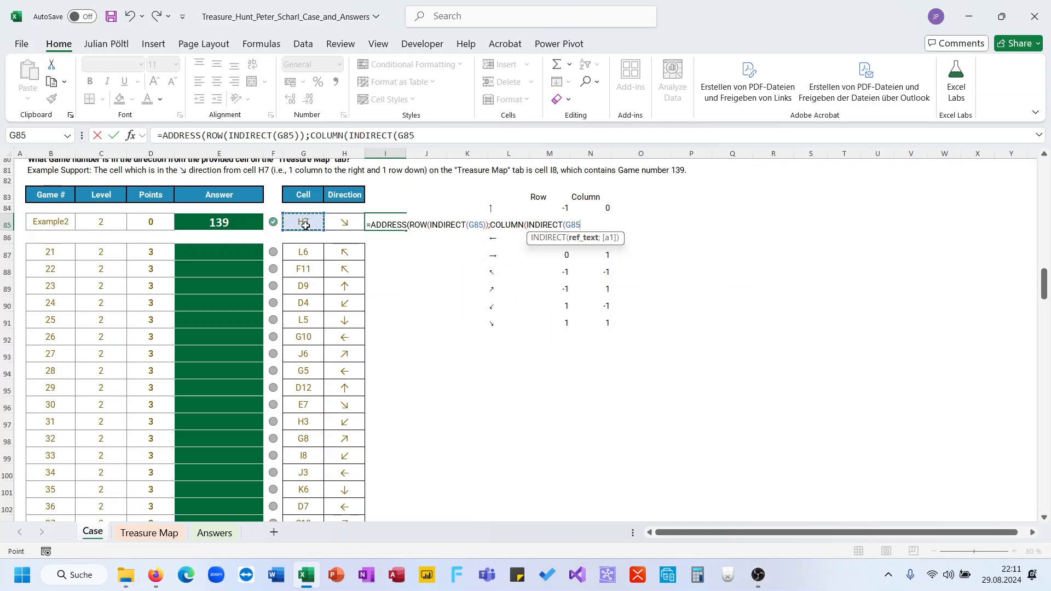
text())))
key(Return)
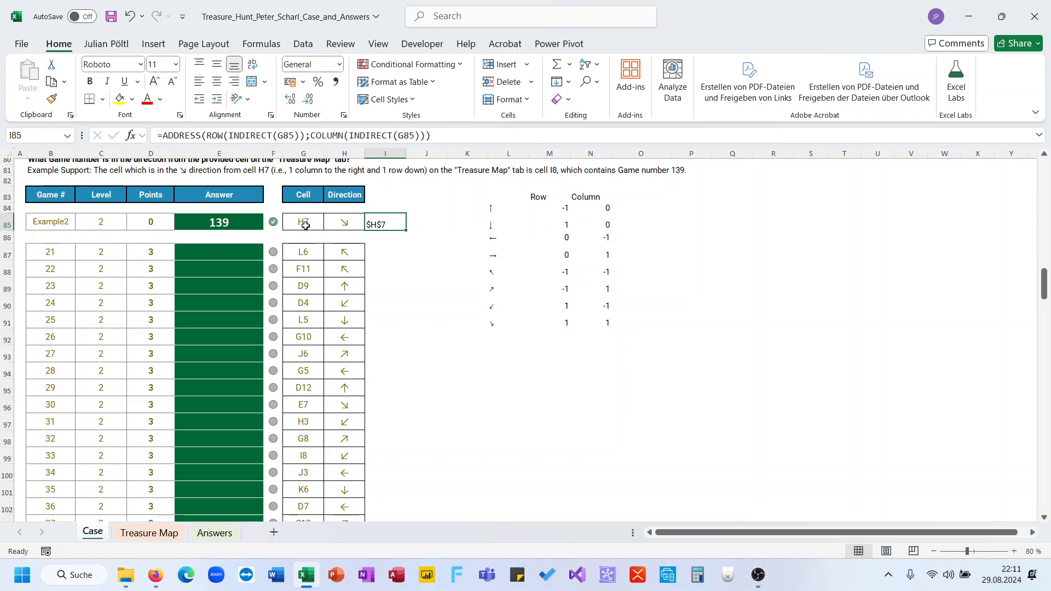
Step: Add +XLOOKUP(H85;Arr;AR) to the row number argument of the ADDRESS formula in I85
click(447, 144)
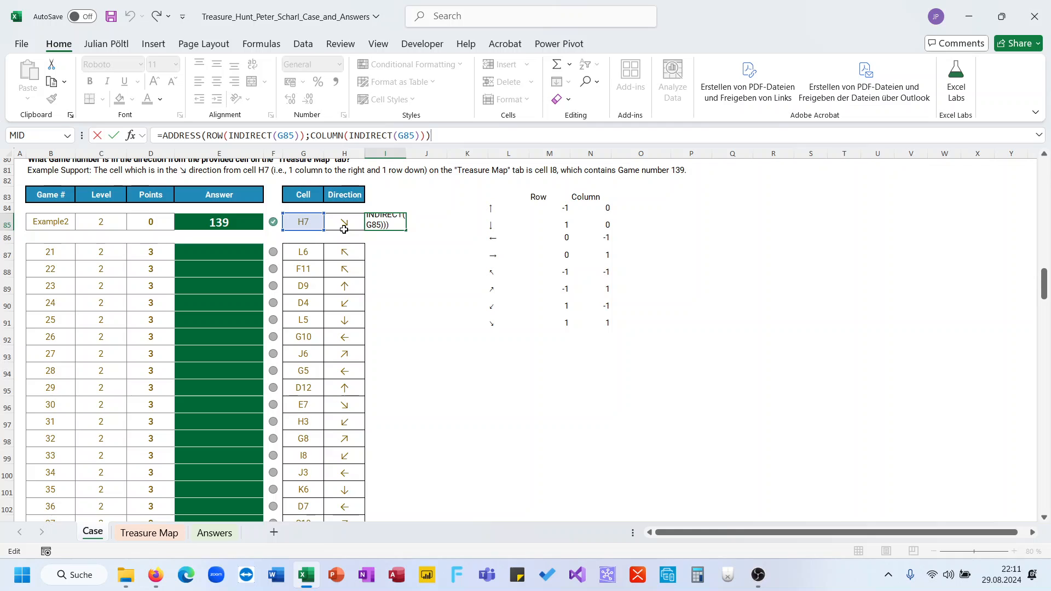
key(Escape)
click(305, 135)
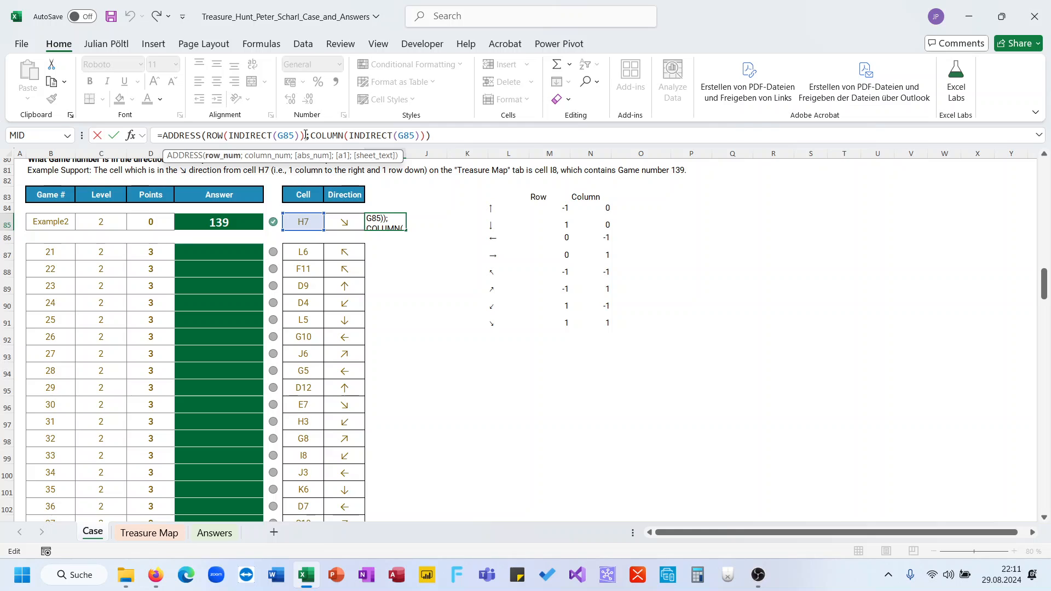
text(+xl)
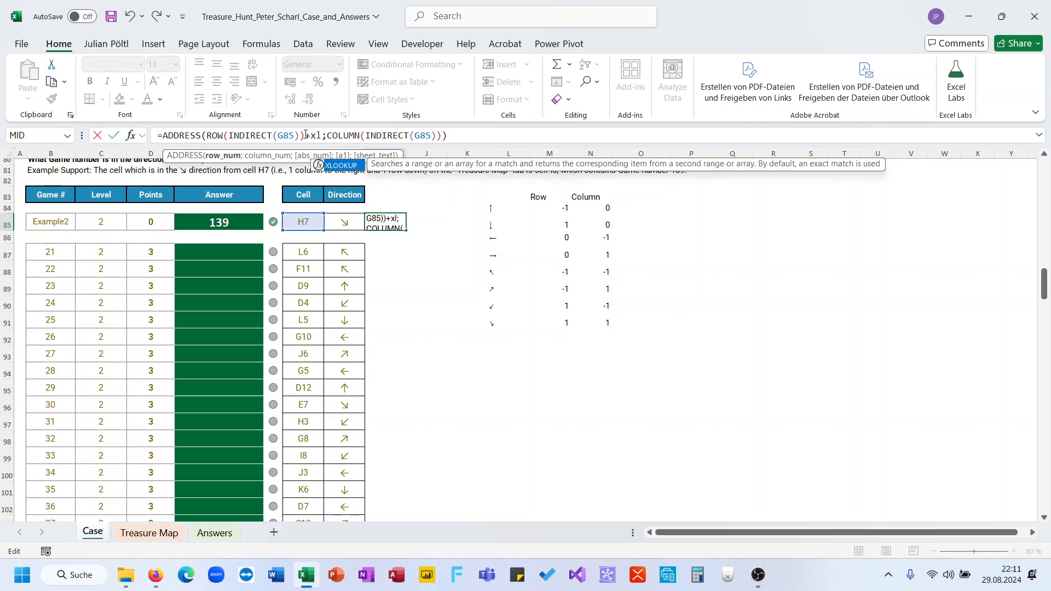
key(Tab)
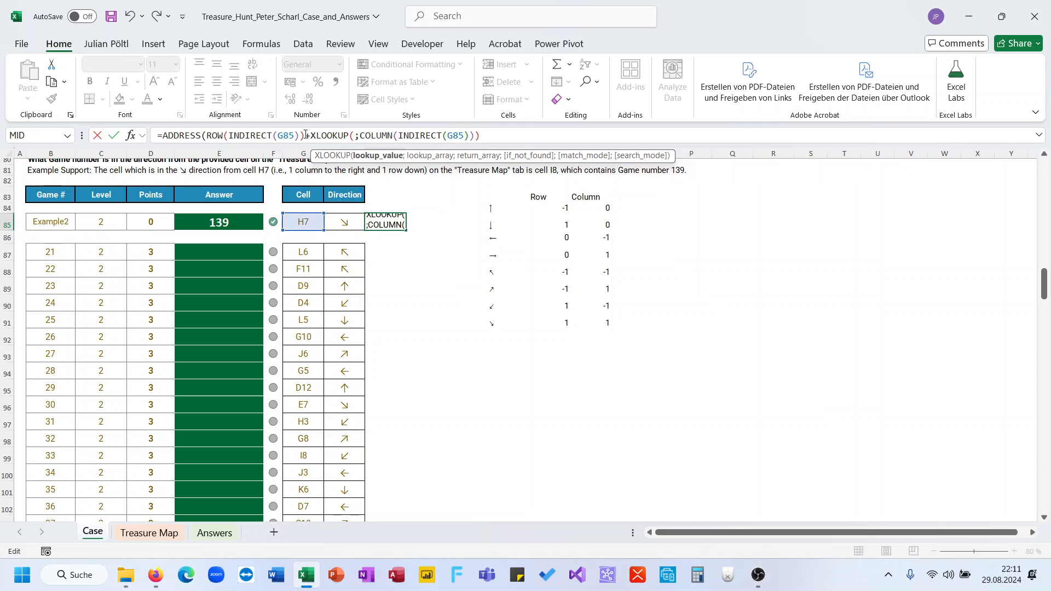
click(346, 218)
text(;Arr)
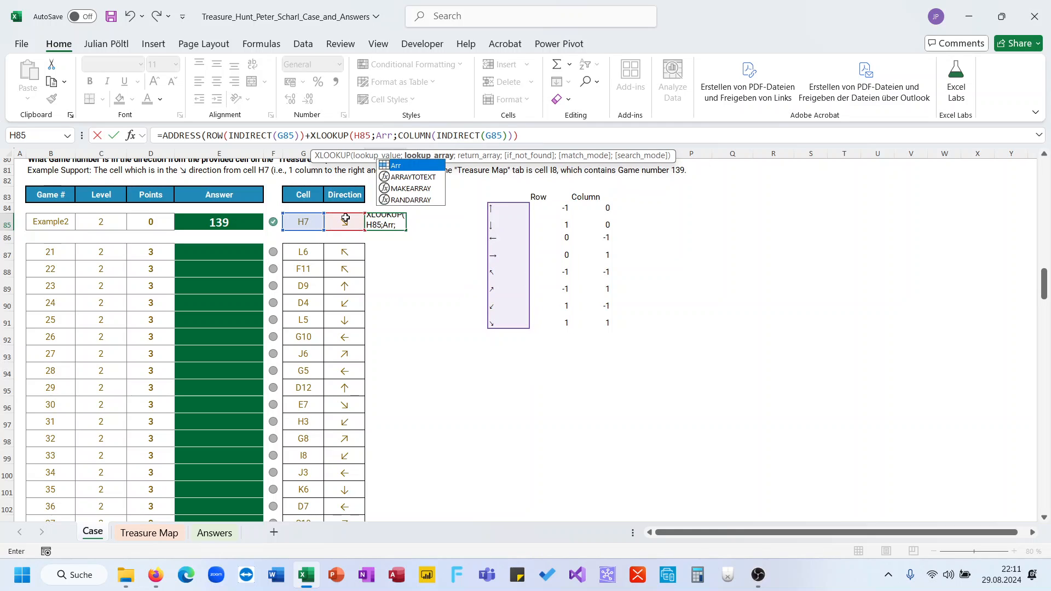
text(;)
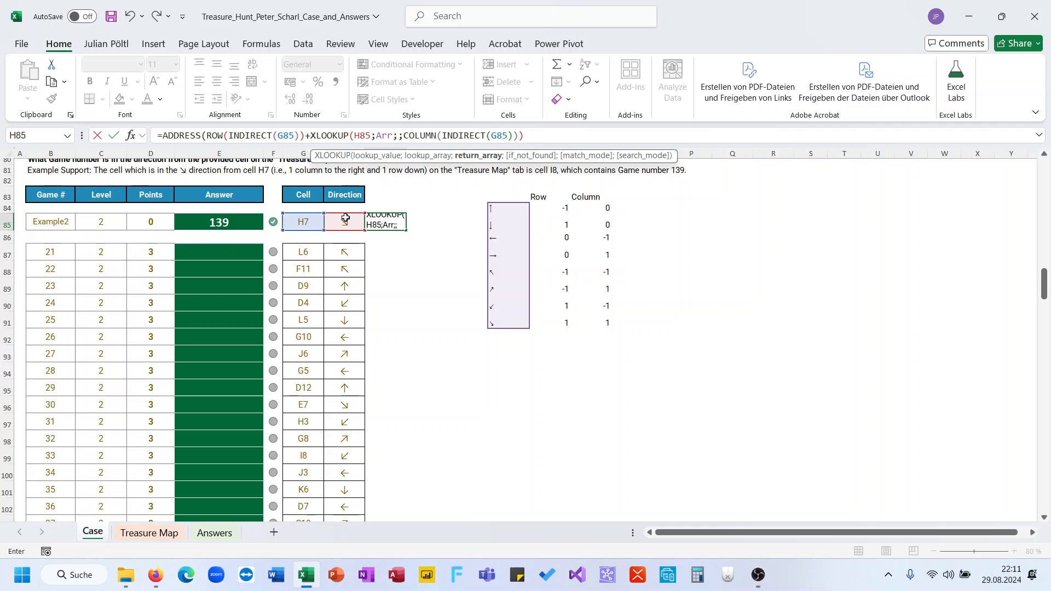
text(ro)
key(BackSpace)
key(BackSpace)
text(ar))
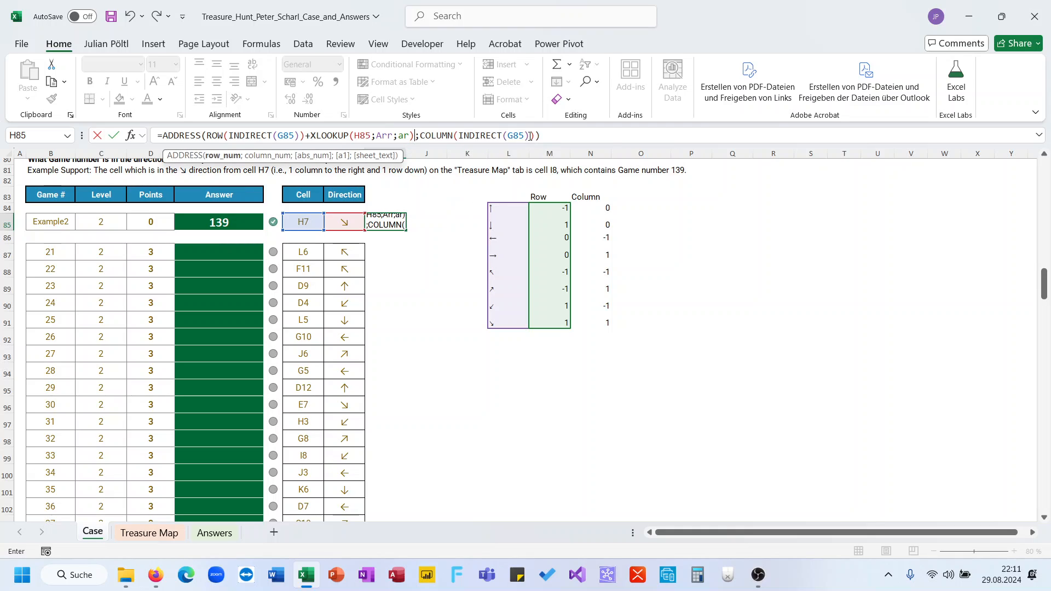
Step: Add +XLOOKUP(H85;Arr;AC) to the column number argument of the ADDRESS formula and enter the formula in I85
click(536, 136)
text(*c)
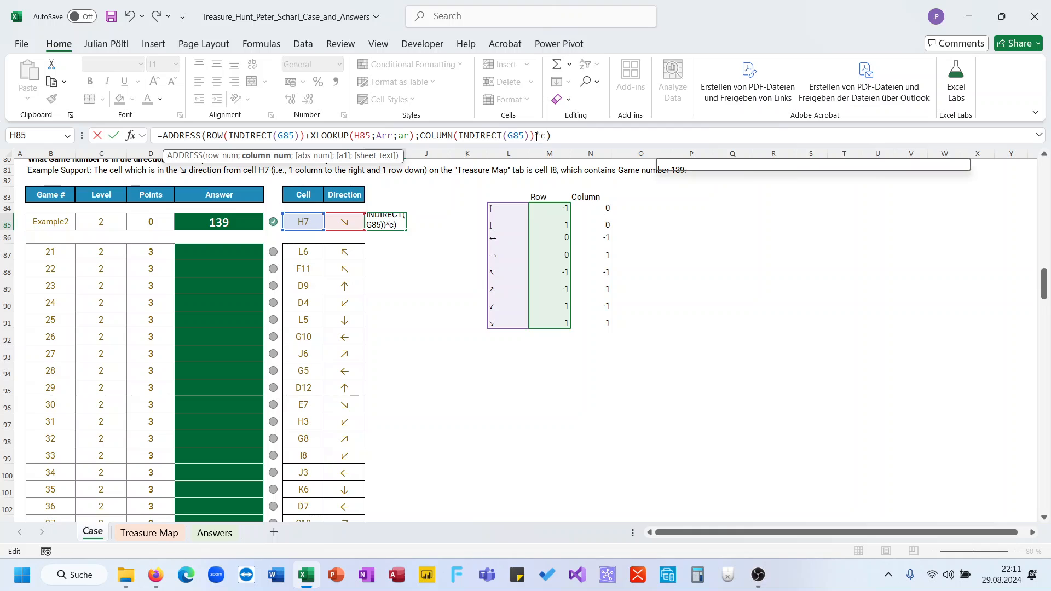
key(BackSpace)
key(BackSpace)
text(+xl)
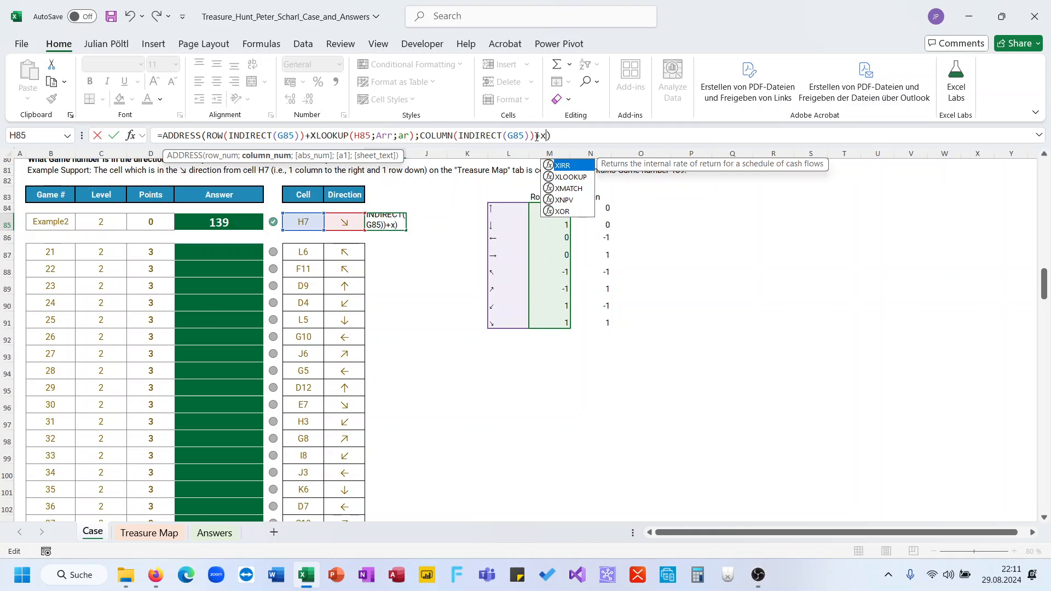
key(Tab)
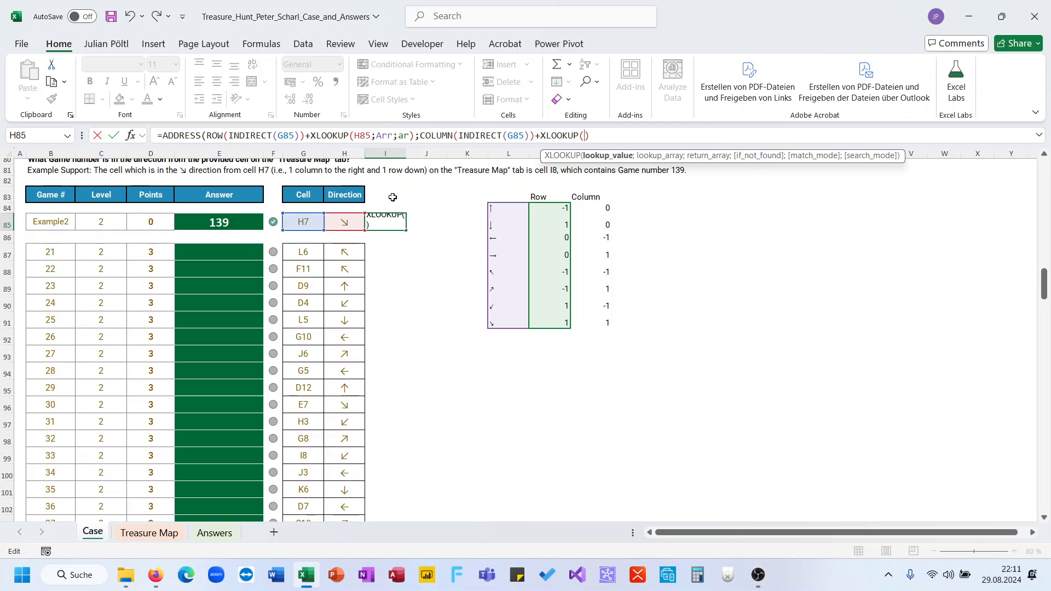
text(H85;arr)
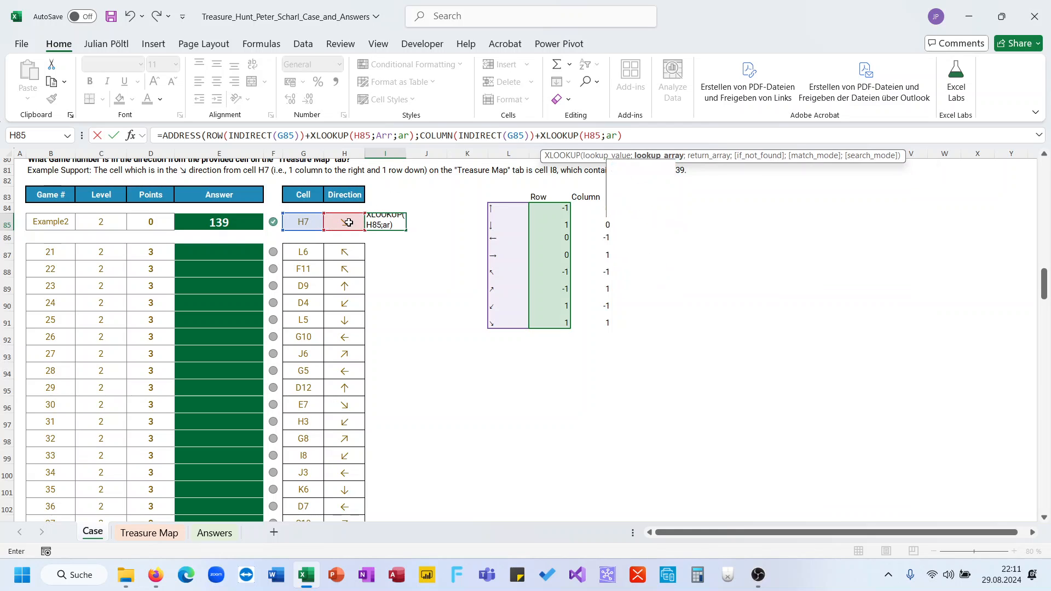
text(;A)
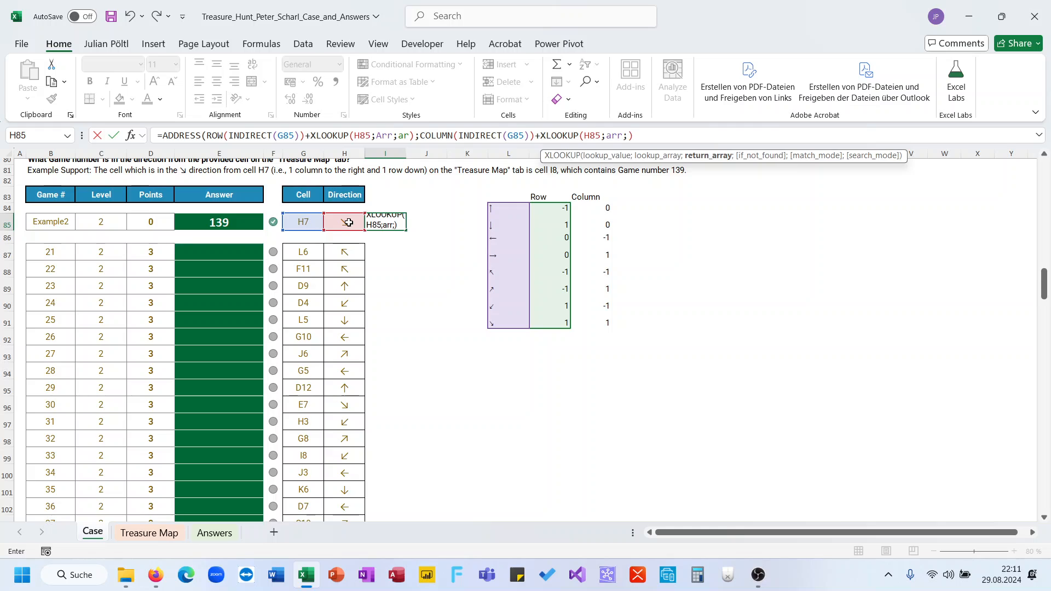
text(c))
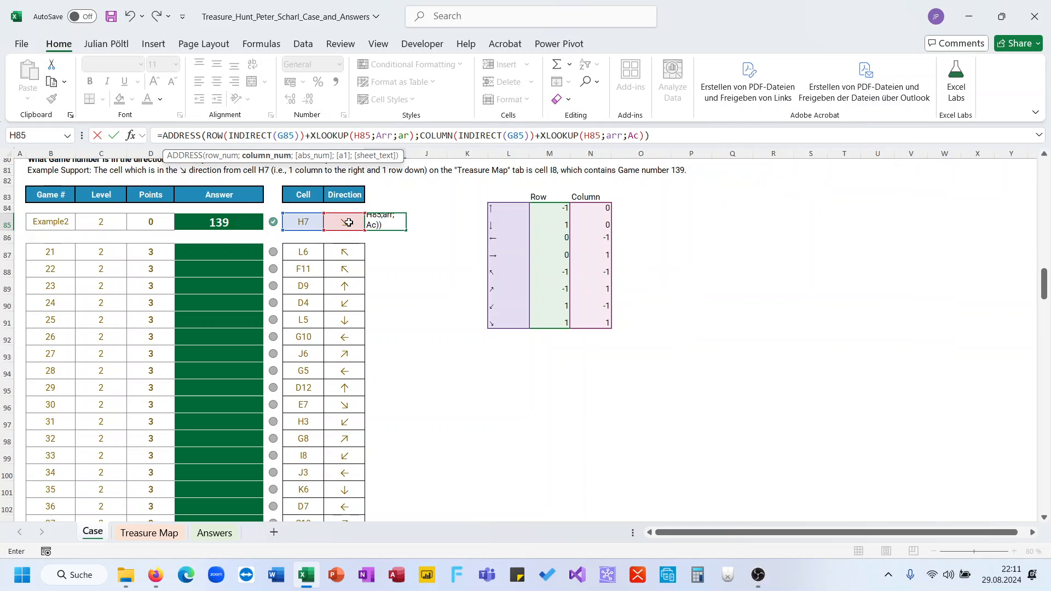
key(Return)
key(Up)
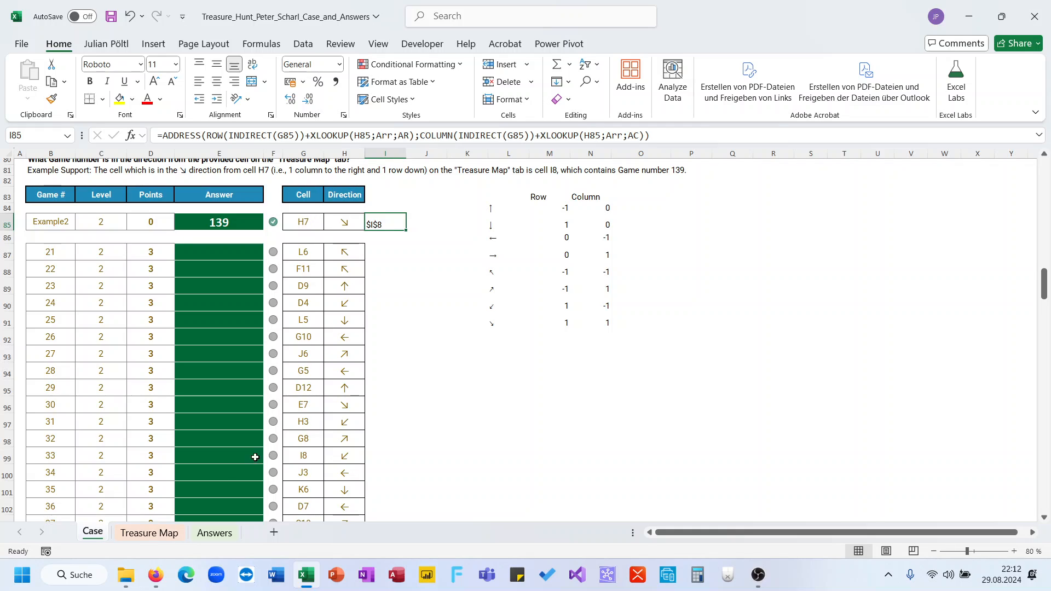
Step: Wrap the ADDRESS formula in I85 in INDIRECT with the sheet prefix "'Treasure Map'!"& in front of the address
click(164, 135)
text(ind)
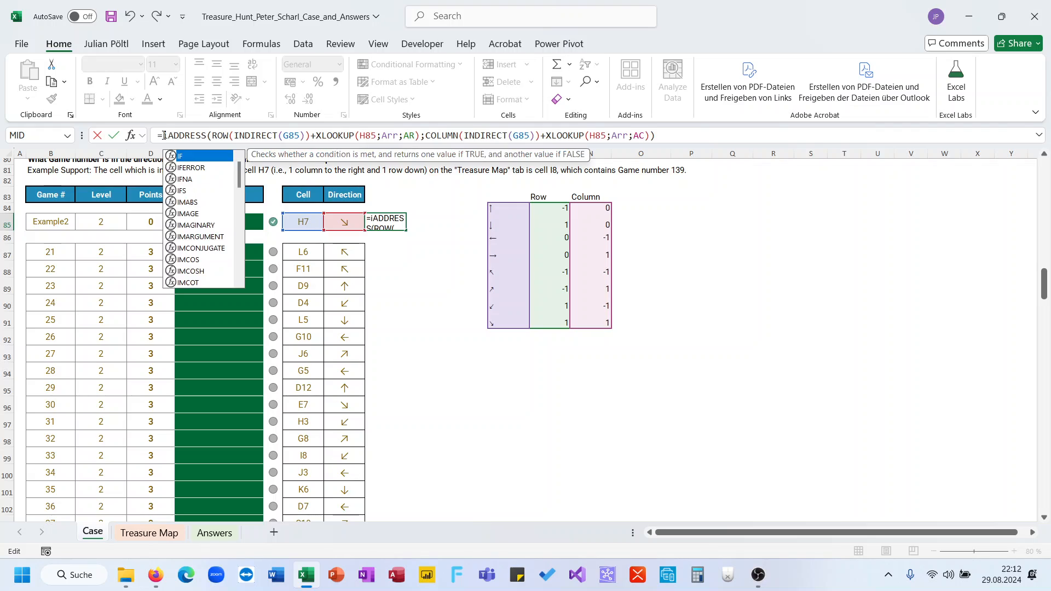
key(Tab)
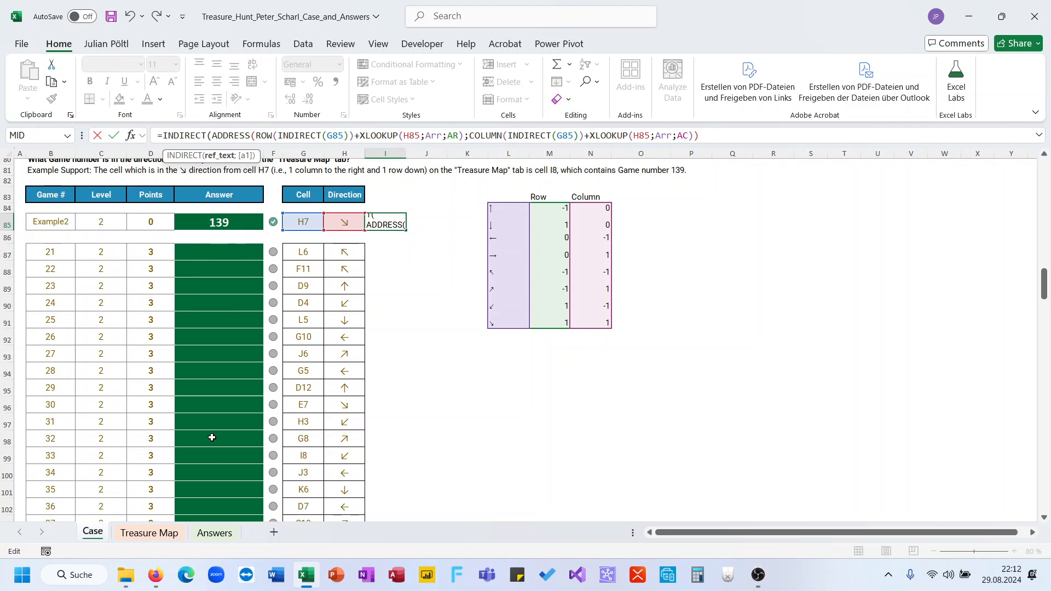
text(")
key(BackSpace)
click(150, 534)
click(215, 137)
text("'Treasure Map'!)
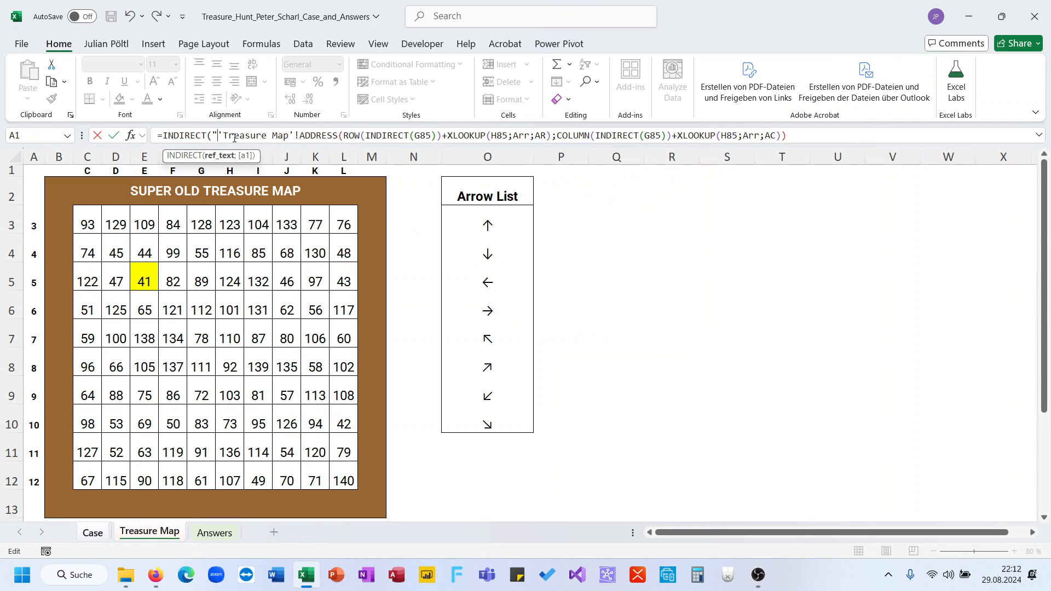
click(301, 135)
text("&)
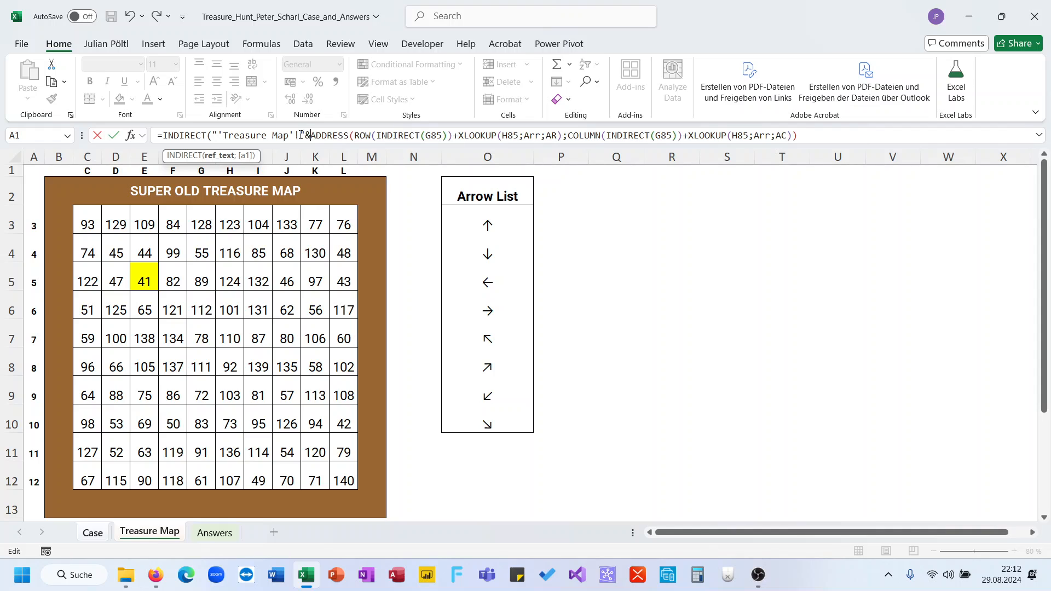
text())
key(Return)
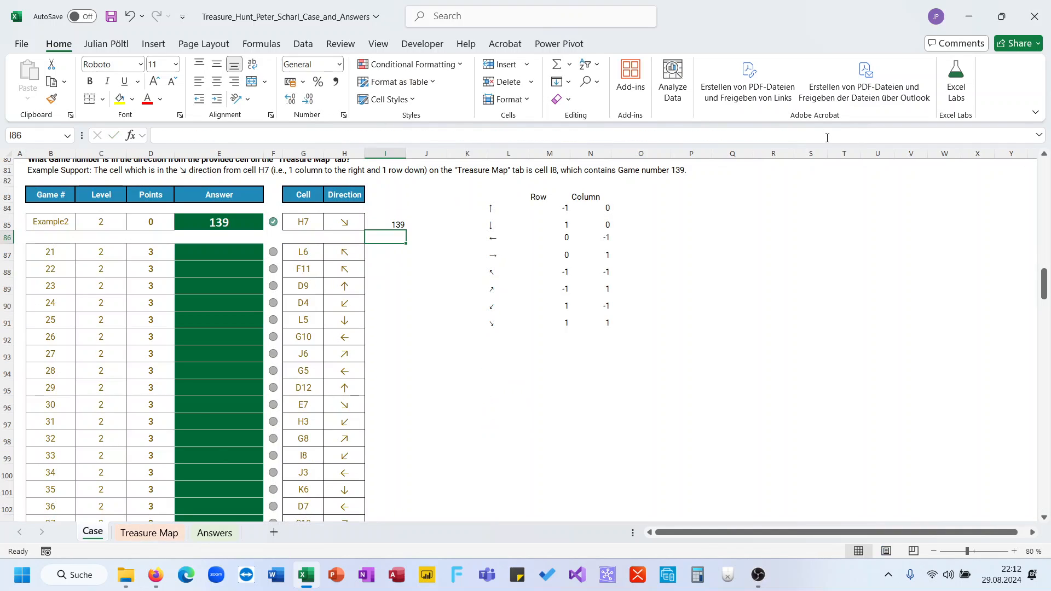
Step: Copy the formula text from I85 and replace the fixed example answer in E85 with it
triple_click(359, 135)
key(ctrl+c)
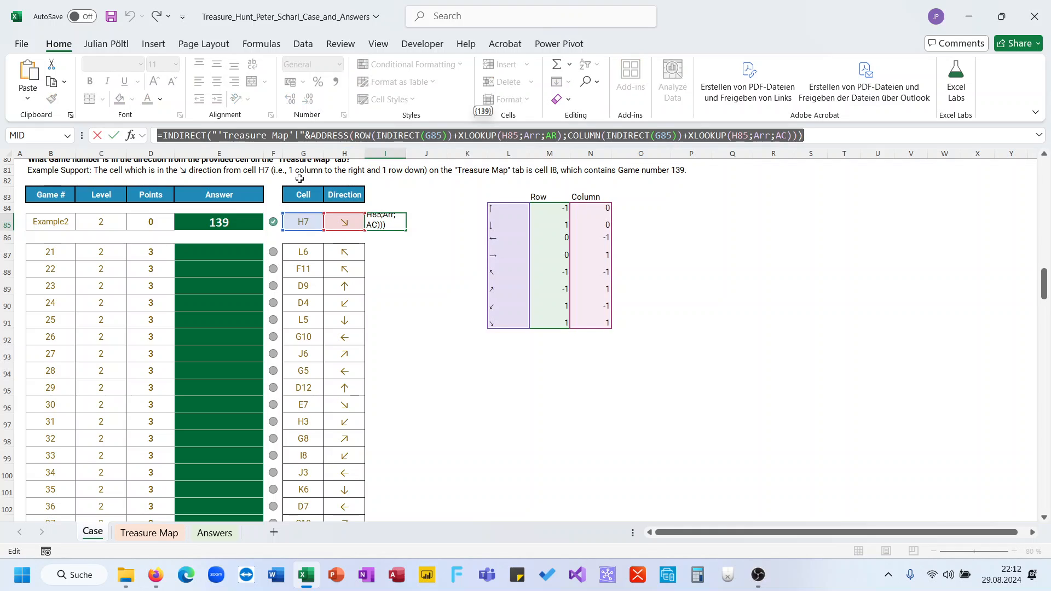
key(Escape)
click(219, 222)
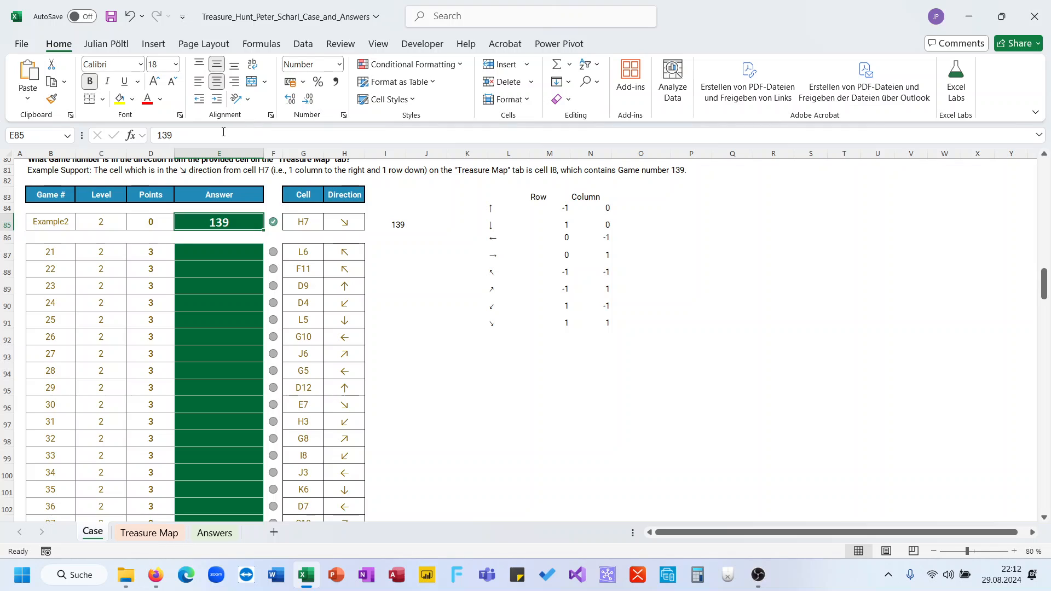
triple_click(223, 132)
key(ctrl+v)
key(Return)
key(Up)
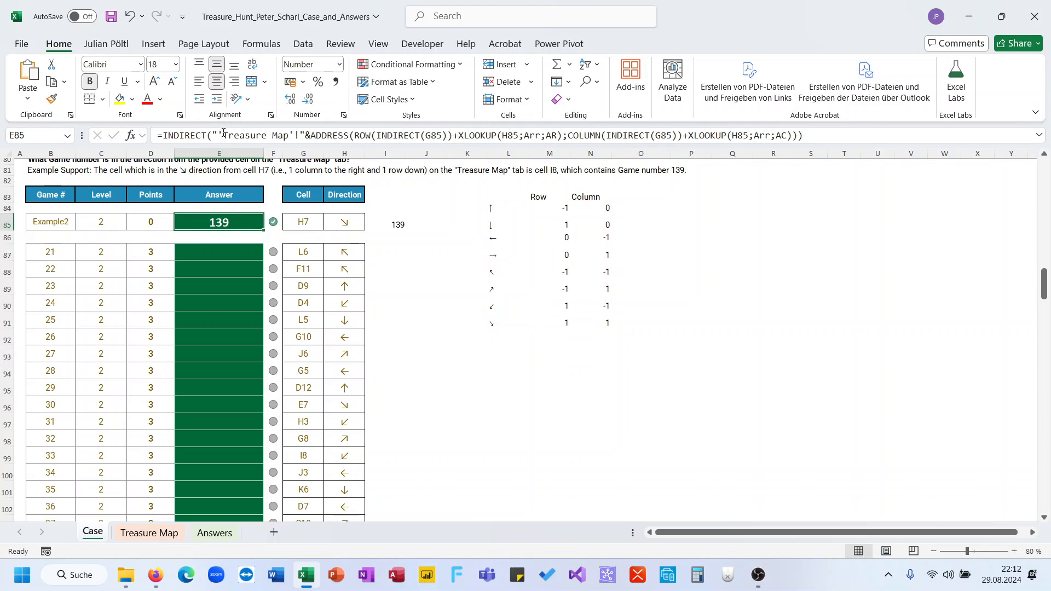
Step: Copy the example answer formula from E85 to E87 and fill it down through the remaining Level 2 answers
key(ctrl+c)
click(252, 253)
key(ctrl+v)
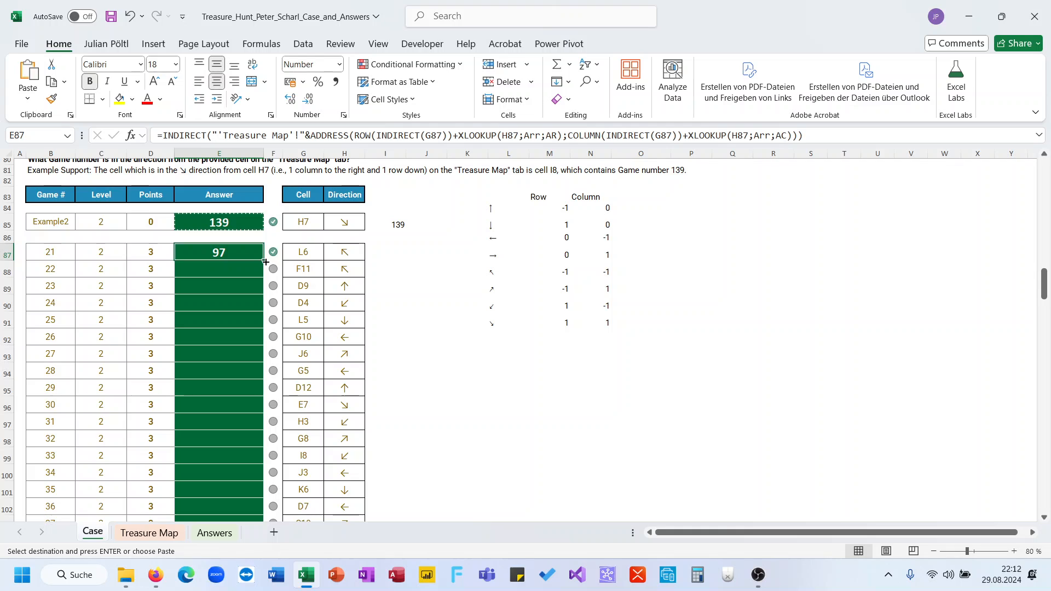
double_click(264, 260)
scroll(363, 282, down, 1)
scroll(364, 285, up, 2)
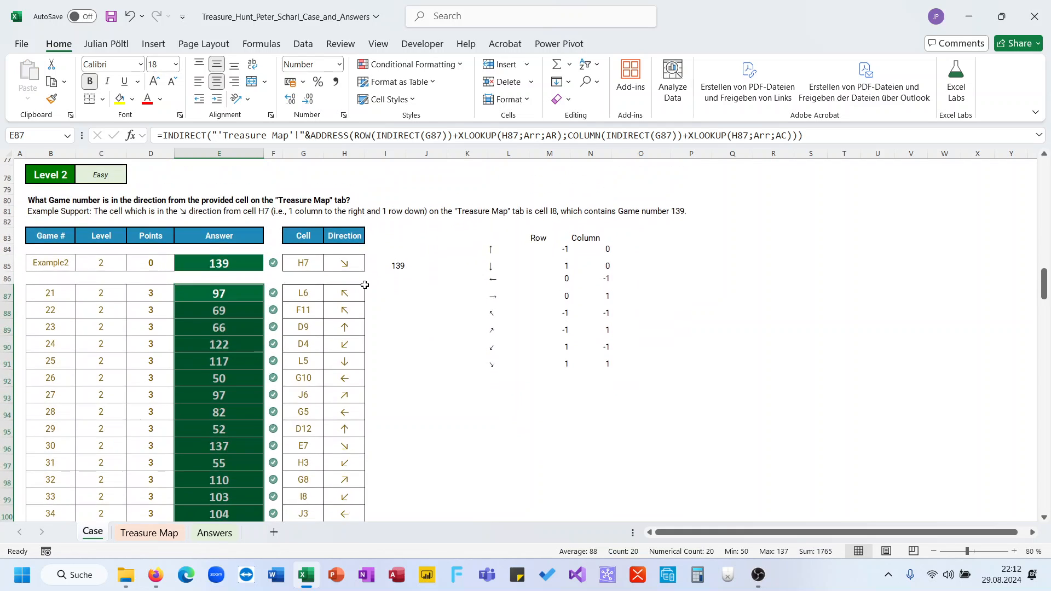
Step: Go to the Level 3 questions and select the first answer cell, E117, for game 41
scroll(365, 285, down, 10)
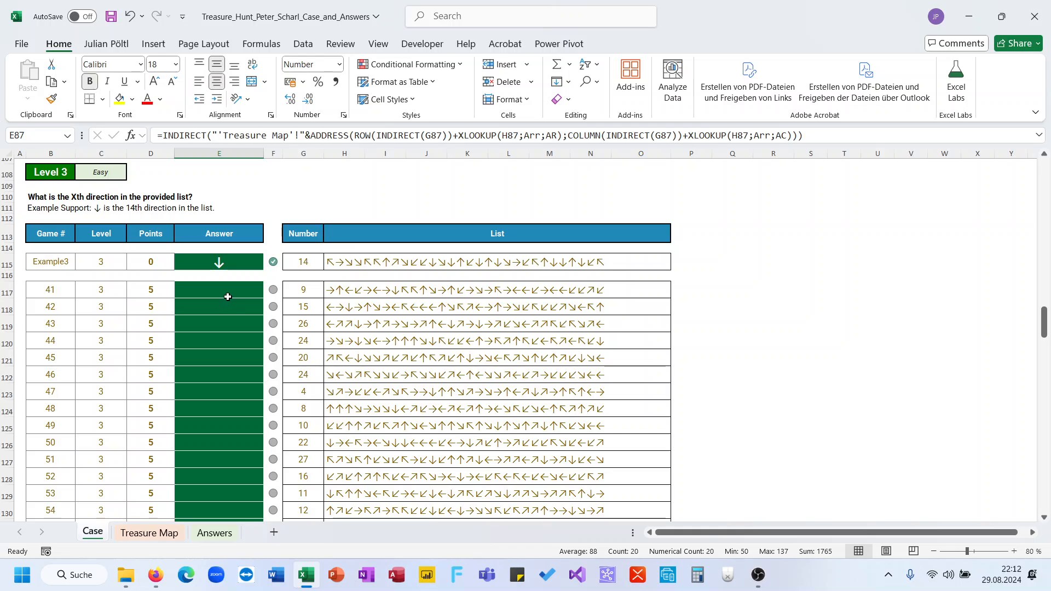
click(228, 296)
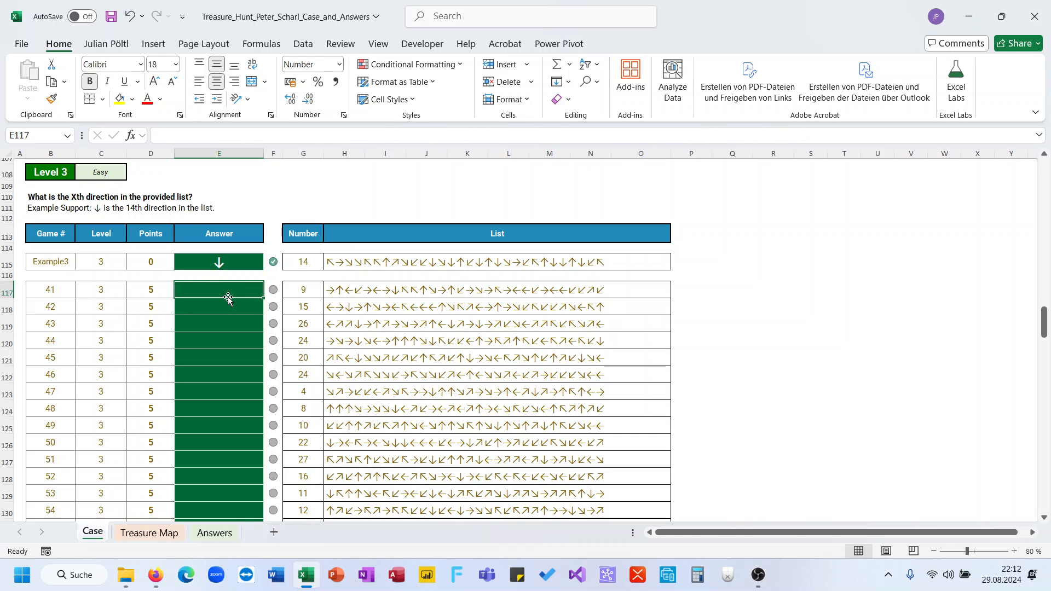
key(Left)
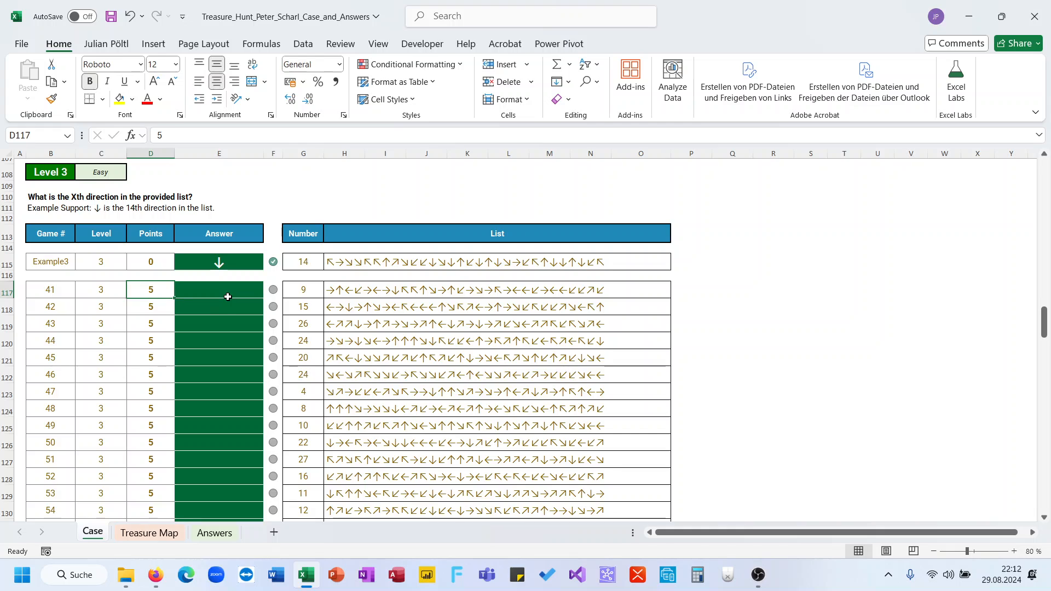
key(ctrl+shift+Down)
key(ctrl+Up)
key(Right)
key(Down)
key(Down)
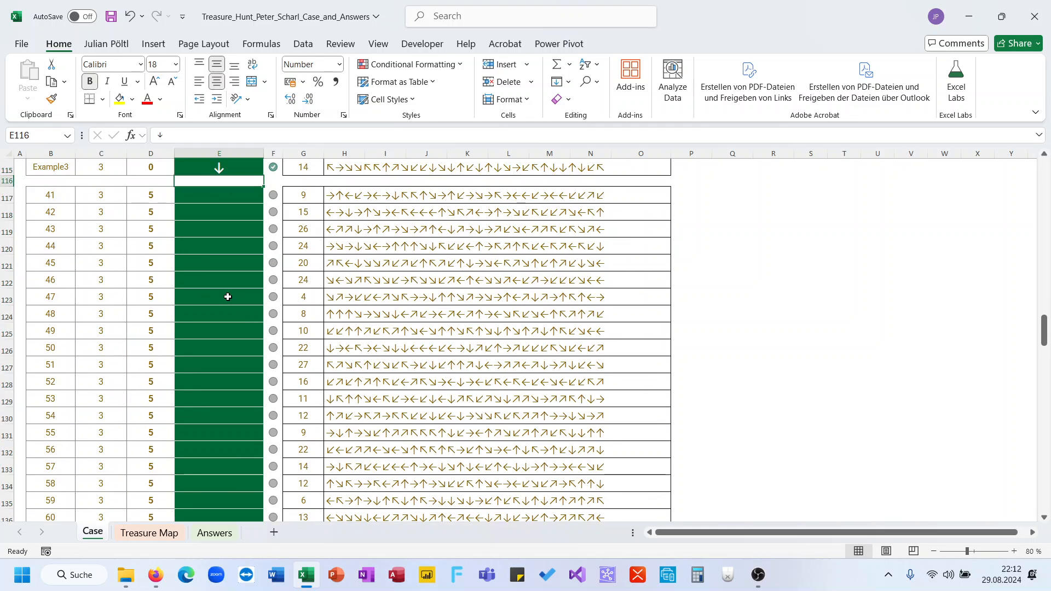
scroll(228, 297, up, 2)
text(=mid)
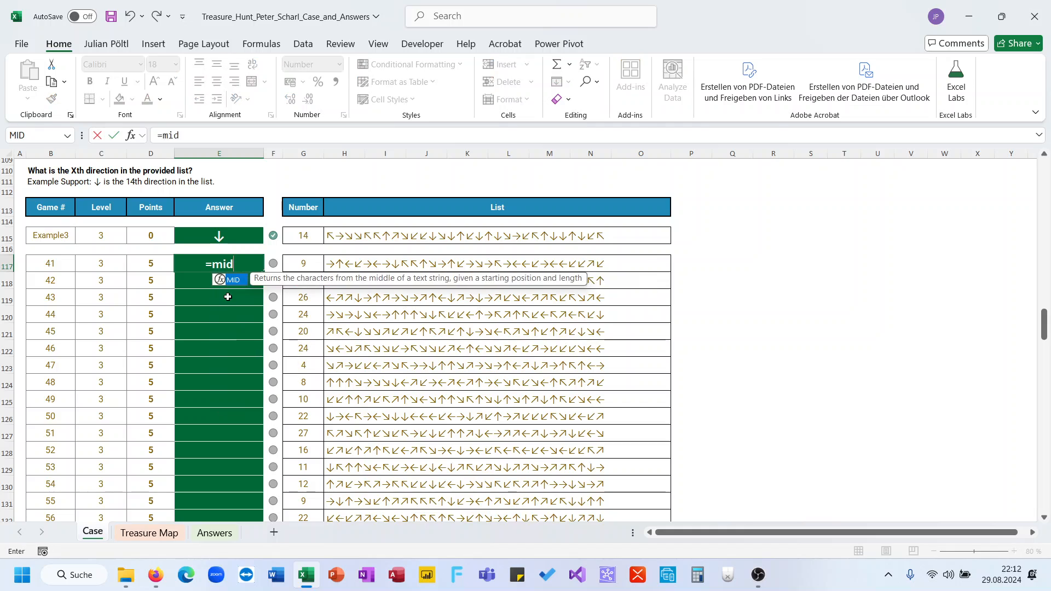
key(Tab)
key(Escape)
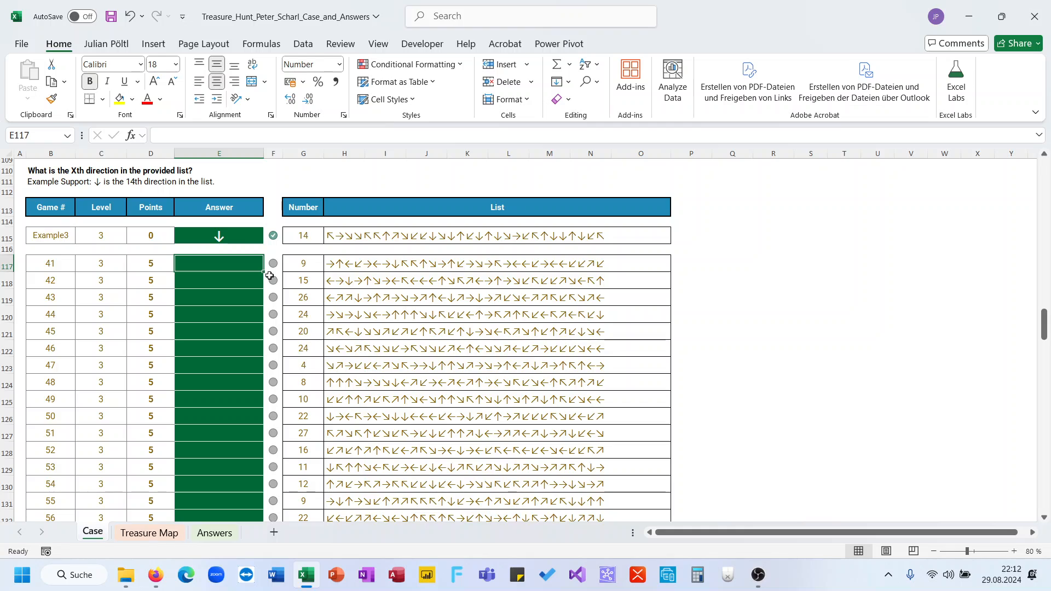
Step: Enter =MID(H117;G117;1) as the answer in E117 and fill it down through the remaining Level 3 answers
text(=mid)
key(Tab)
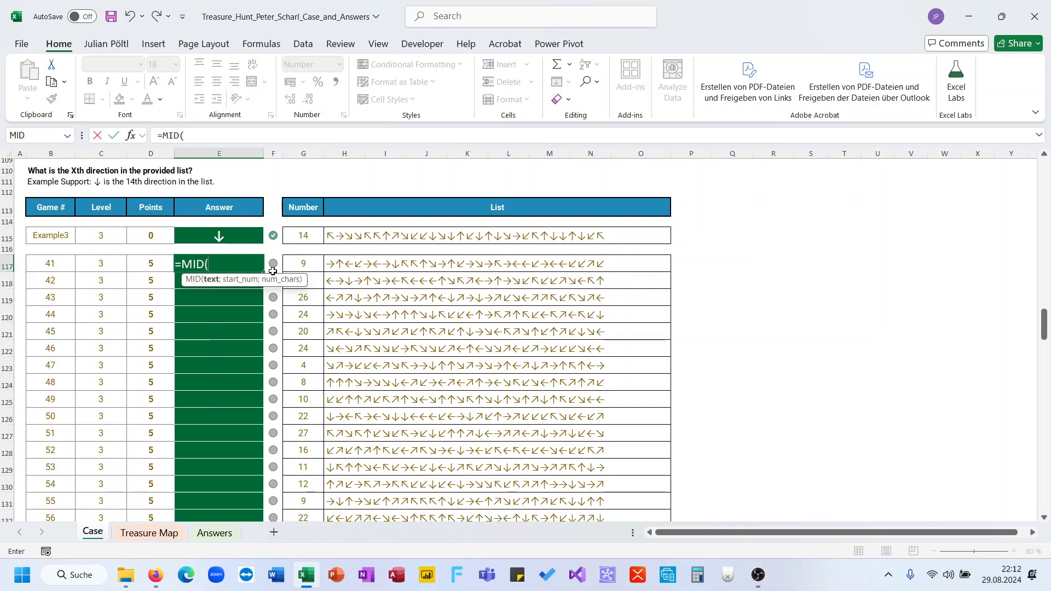
click(338, 265)
text(;)
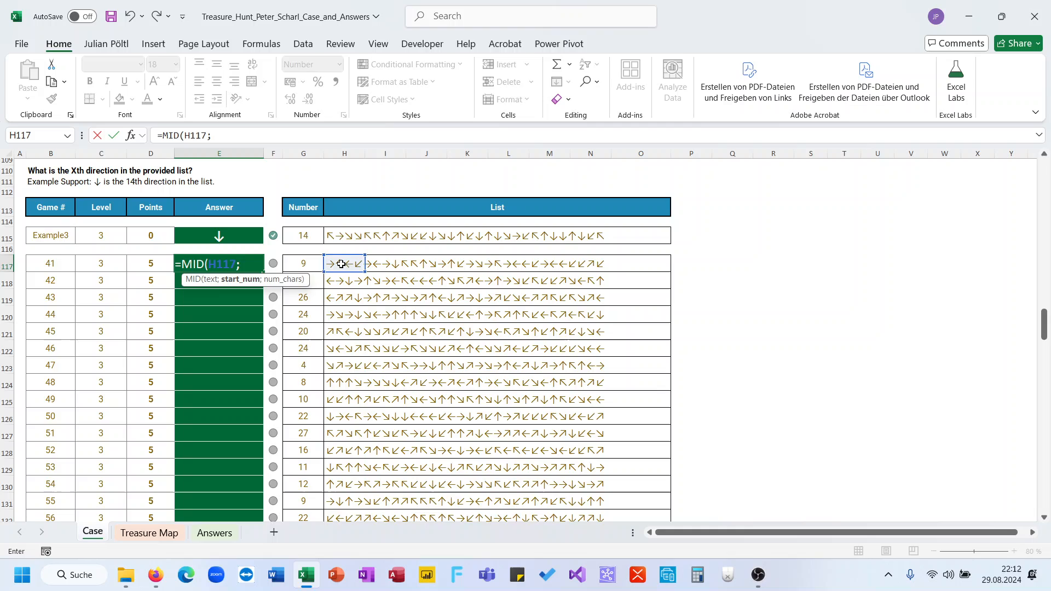
click(312, 264)
text(;1))
key(Return)
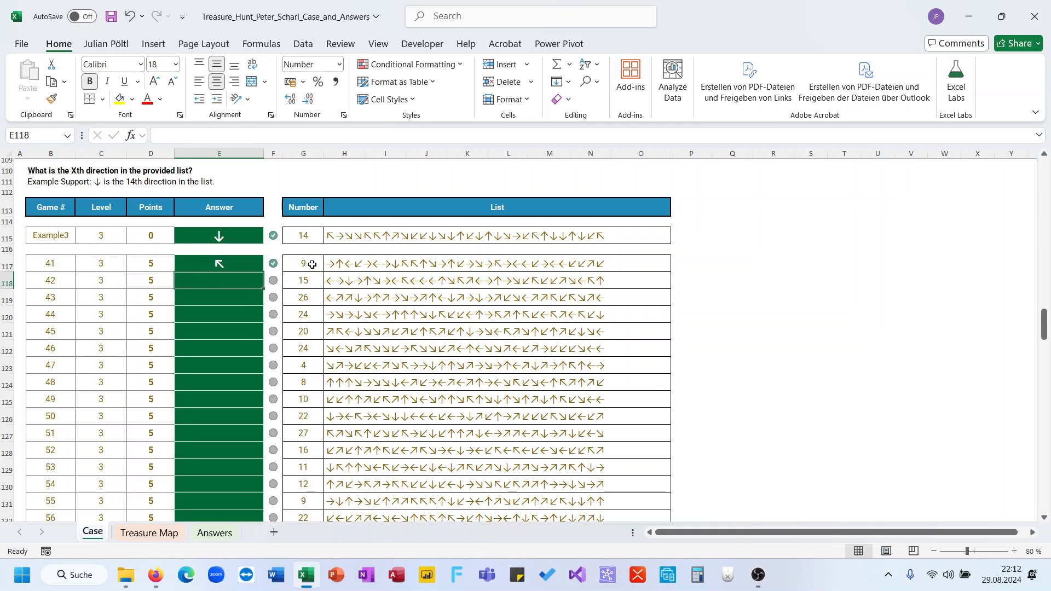
key(Up)
double_click(262, 272)
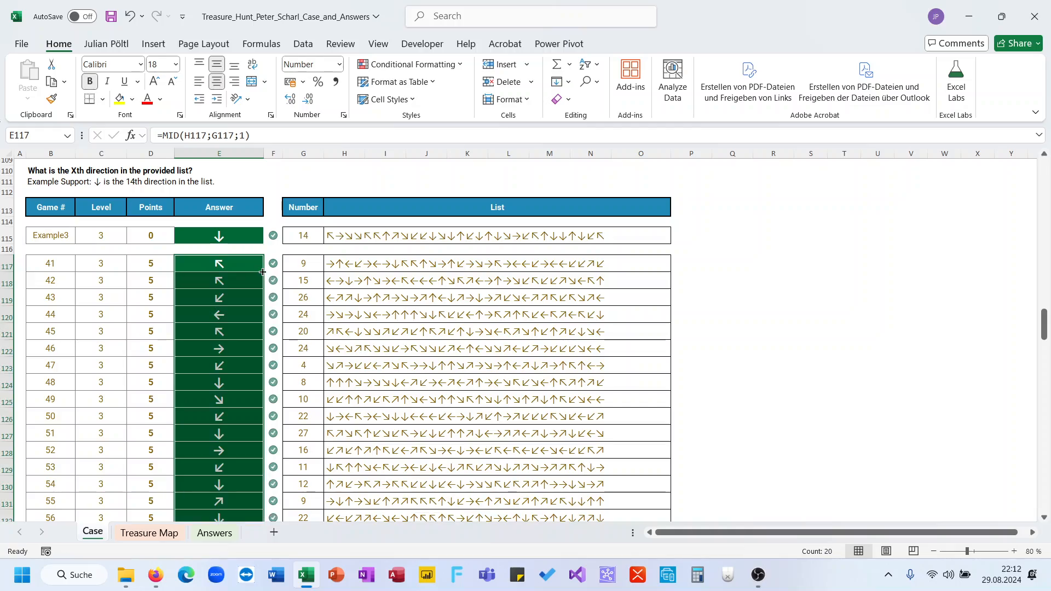
Step: Enter =TOROW(Arr) in O144 beside the Level 4 list header to lay out the arrows in one row
scroll(405, 312, up, 20)
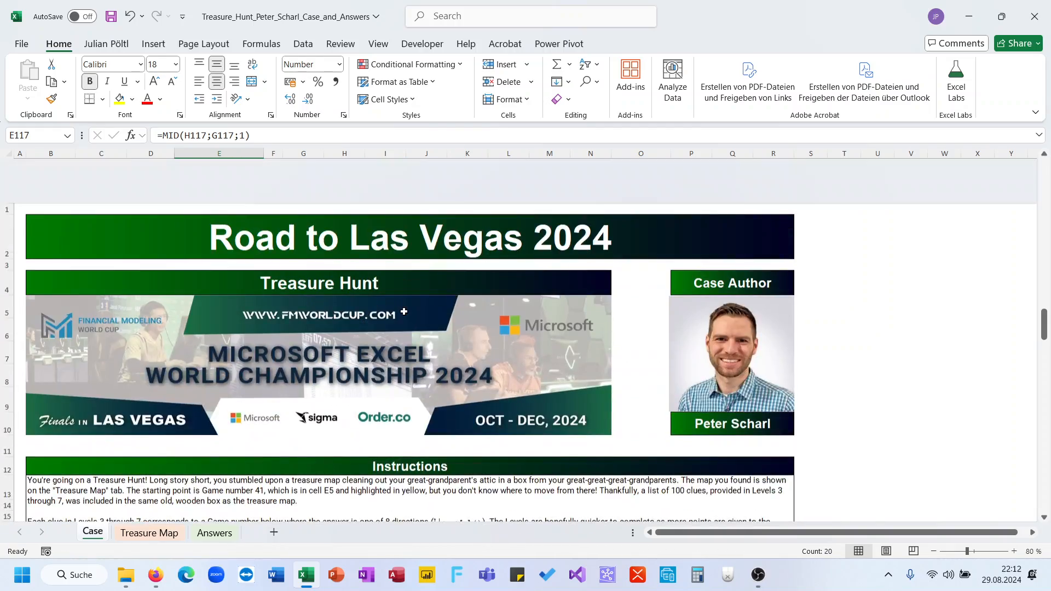
scroll(404, 312, down, 20)
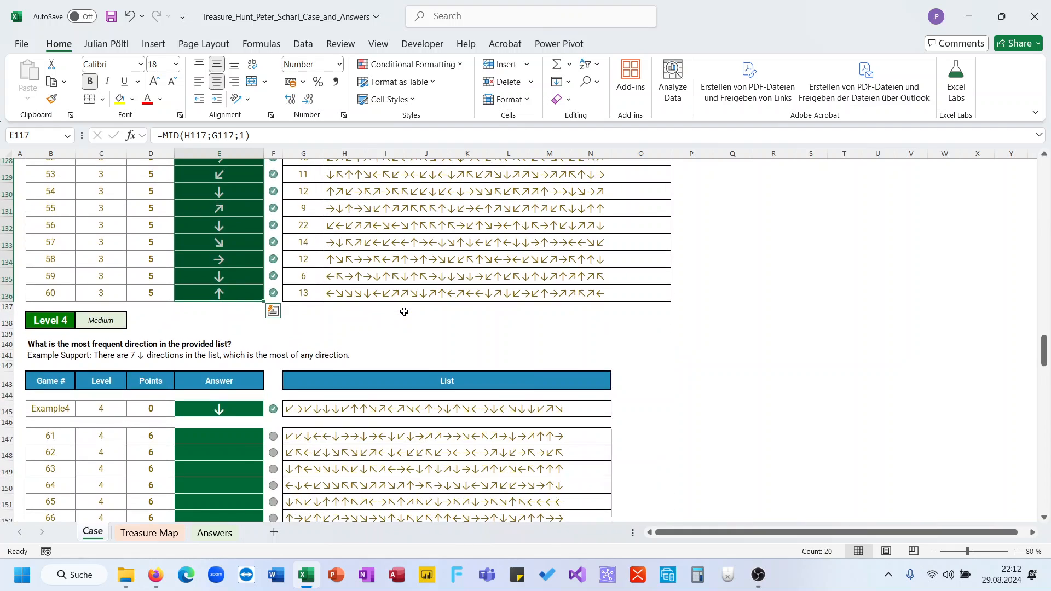
scroll(404, 312, down, 3)
click(218, 310)
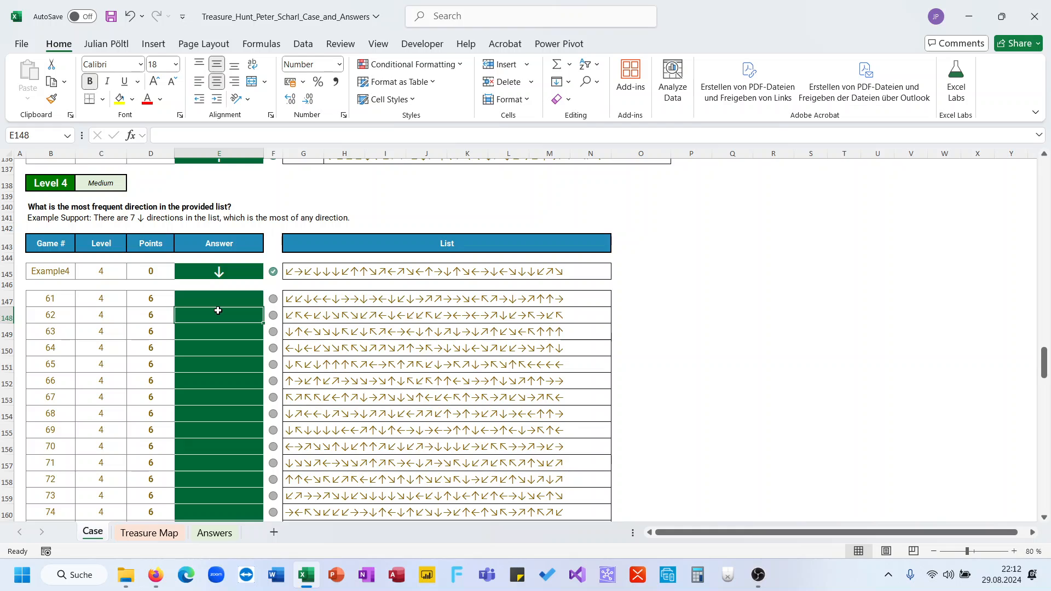
click(630, 257)
text(=ar)
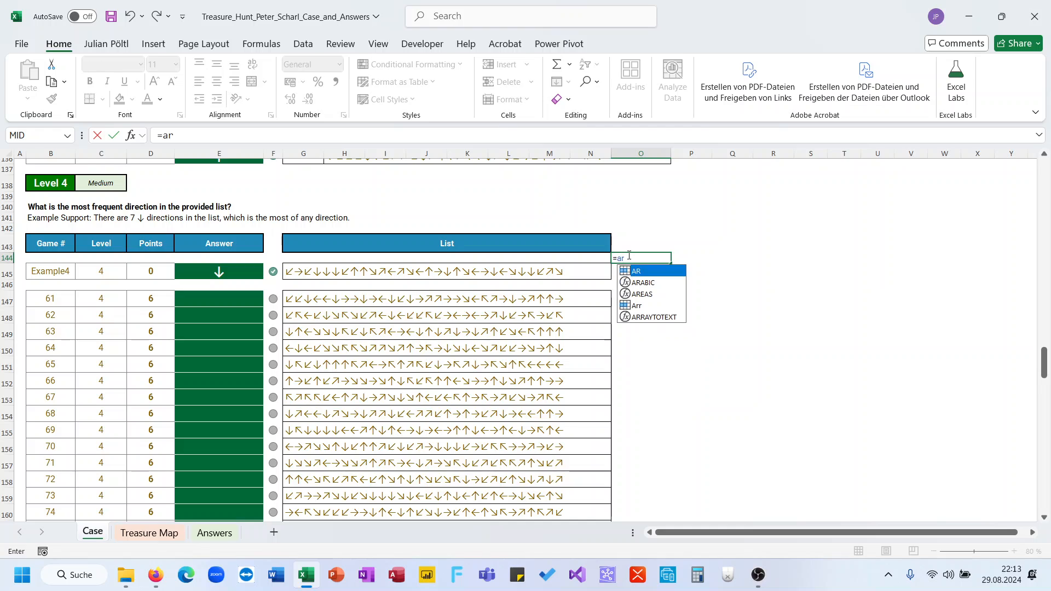
key(Down)
key(Down)
key(Down)
key(BackSpace)
key(BackSpace)
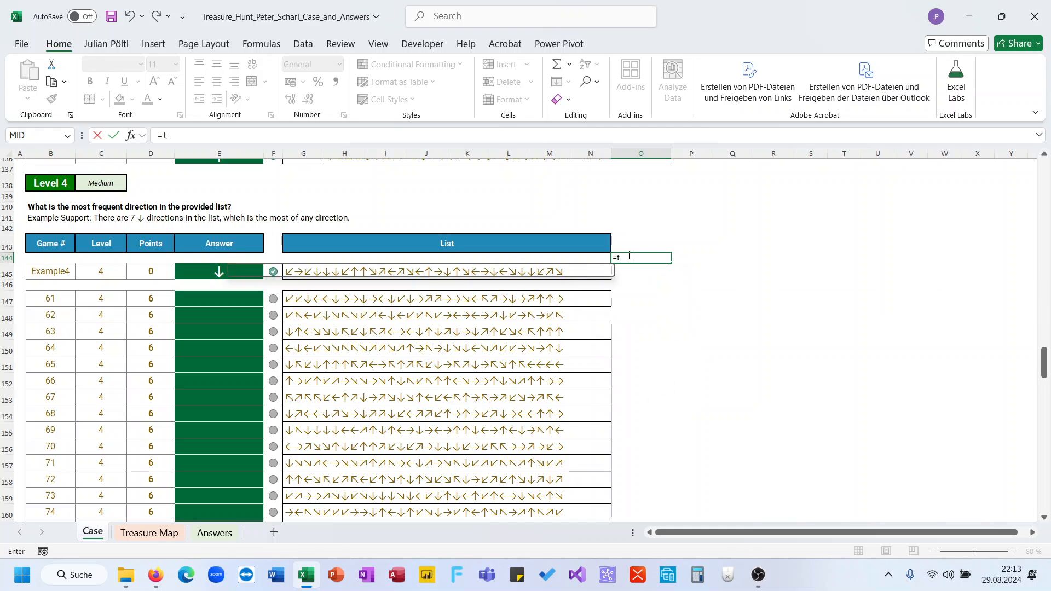
text(to)
key(Down)
key(Down)
key(Tab)
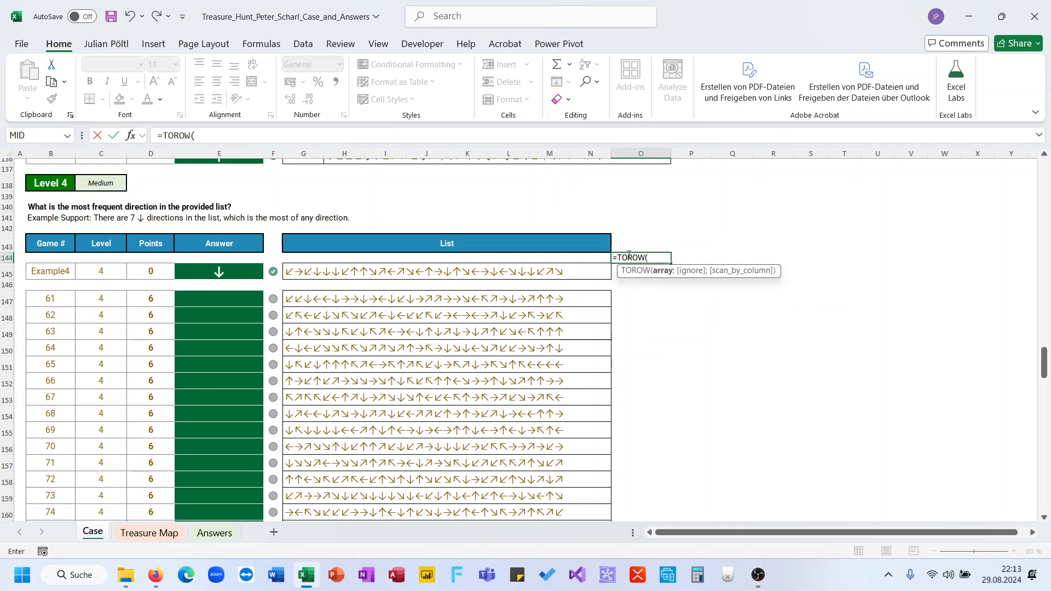
text(arr))
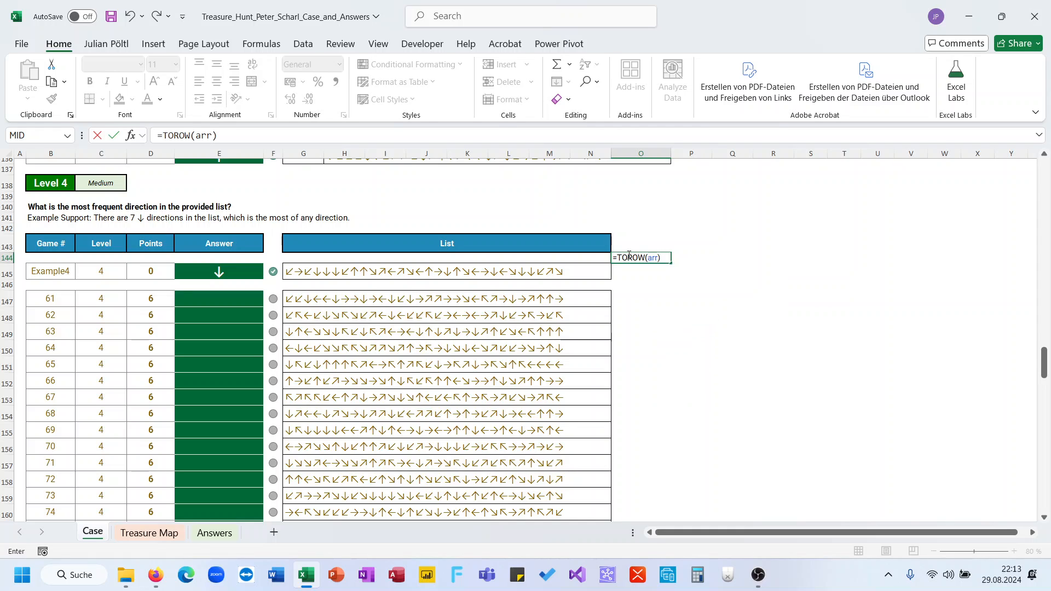
key(Return)
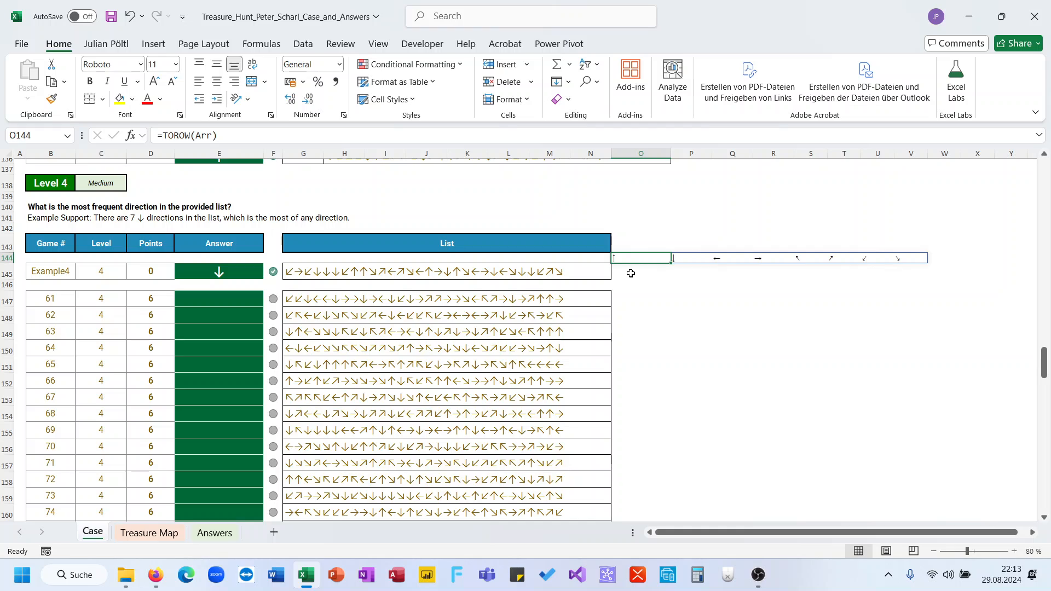
Step: Start a formula in O145 with =LEN(G145) to take the length of the Level 4 example list
text(=)
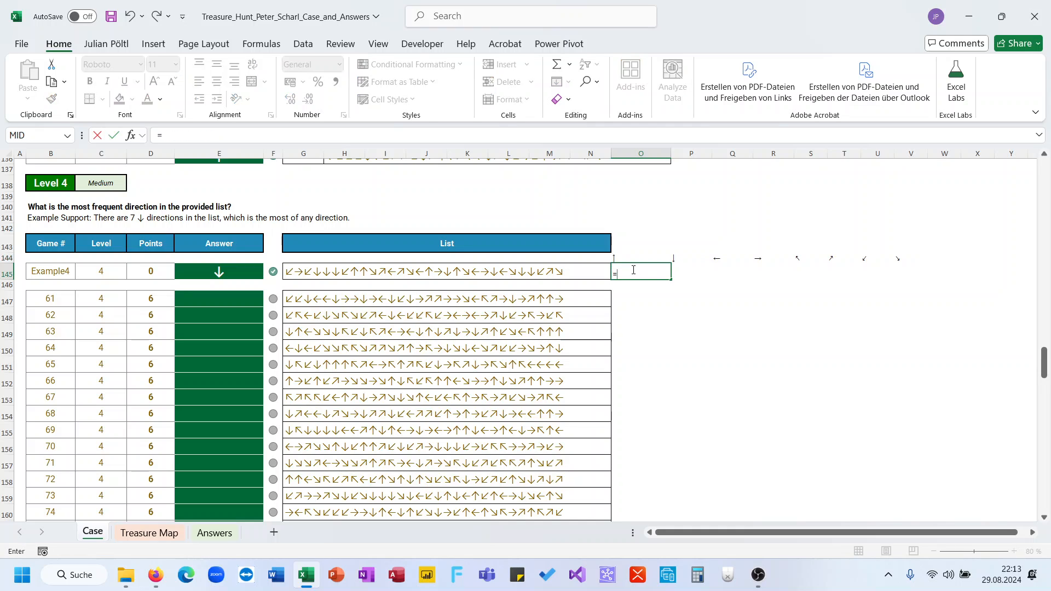
text(len)
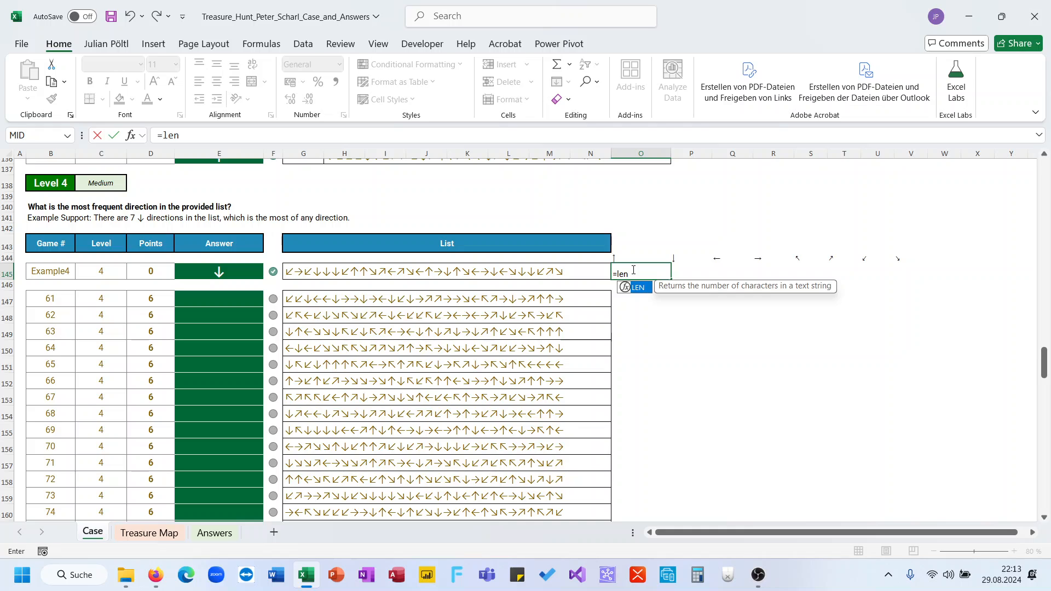
key(Tab)
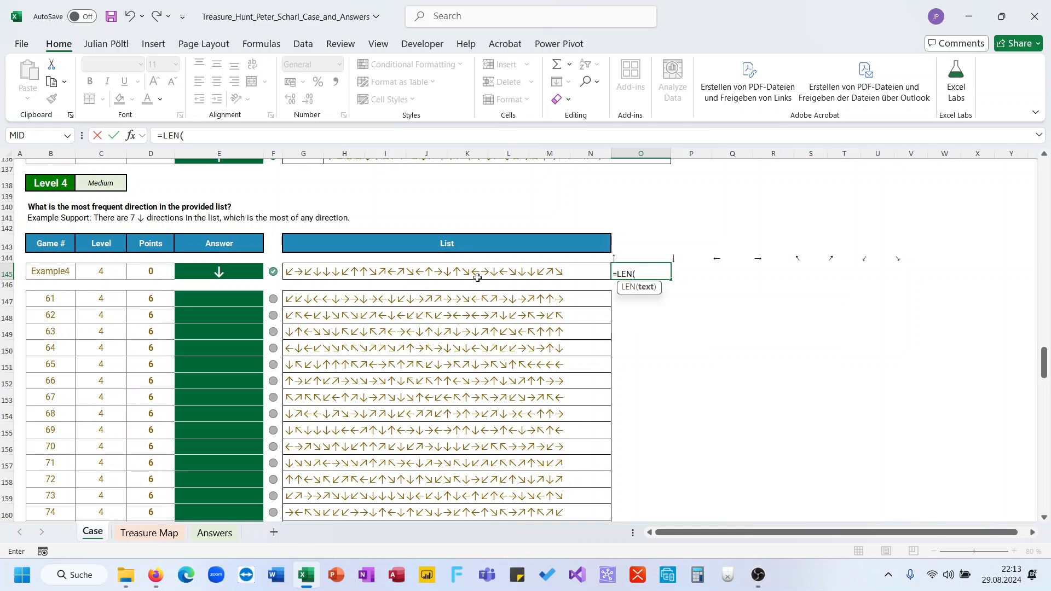
click(305, 271)
text())
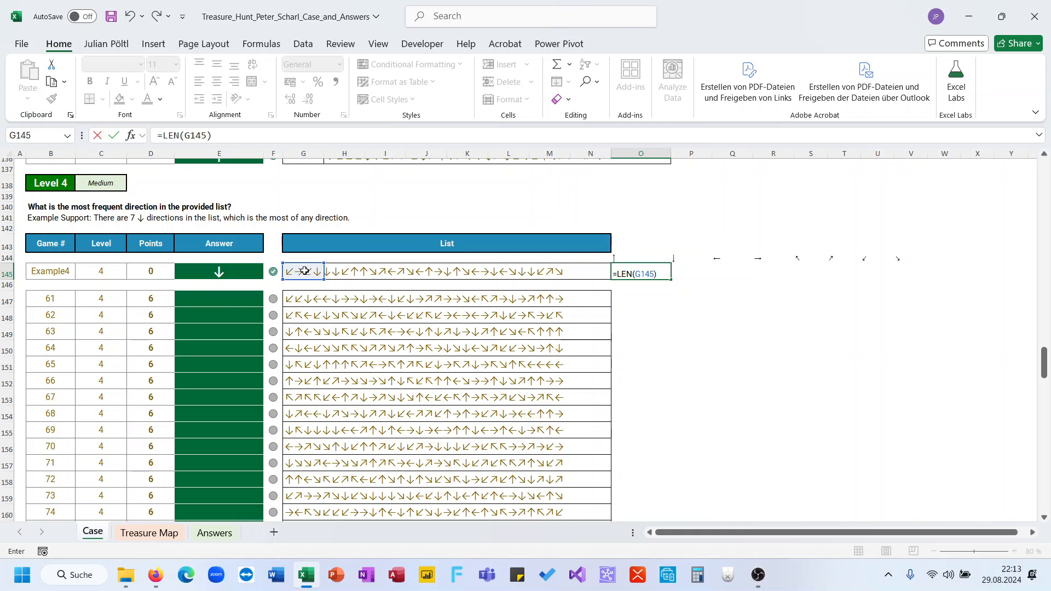
Step: Subtract LEN(SUBSTITUTE(G145;O144;"")) in the O145 formula and enter it to count the first arrow in the example list
text(-len()
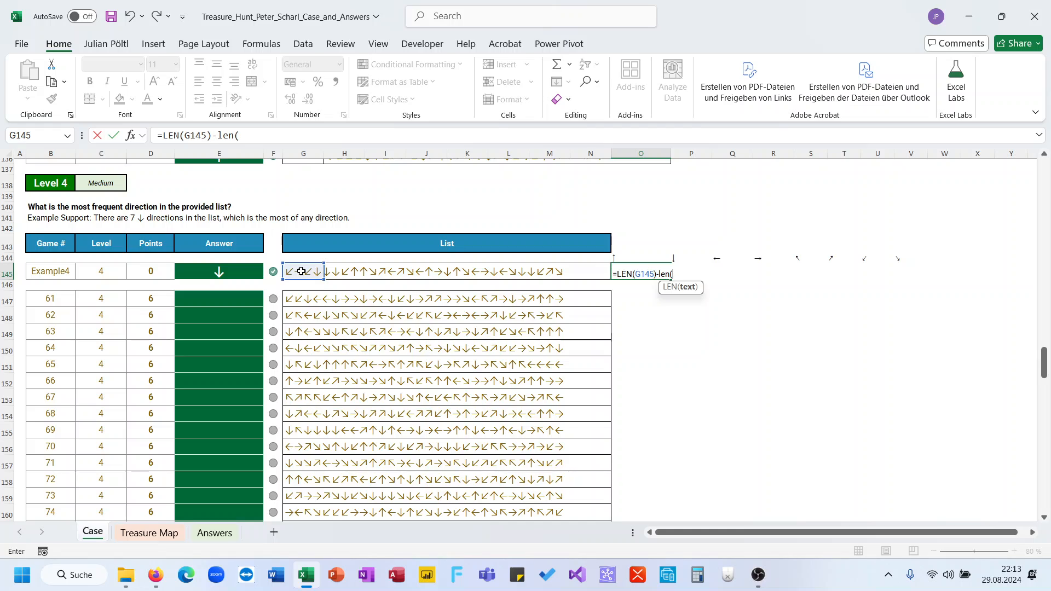
text(se)
key(BackSpace)
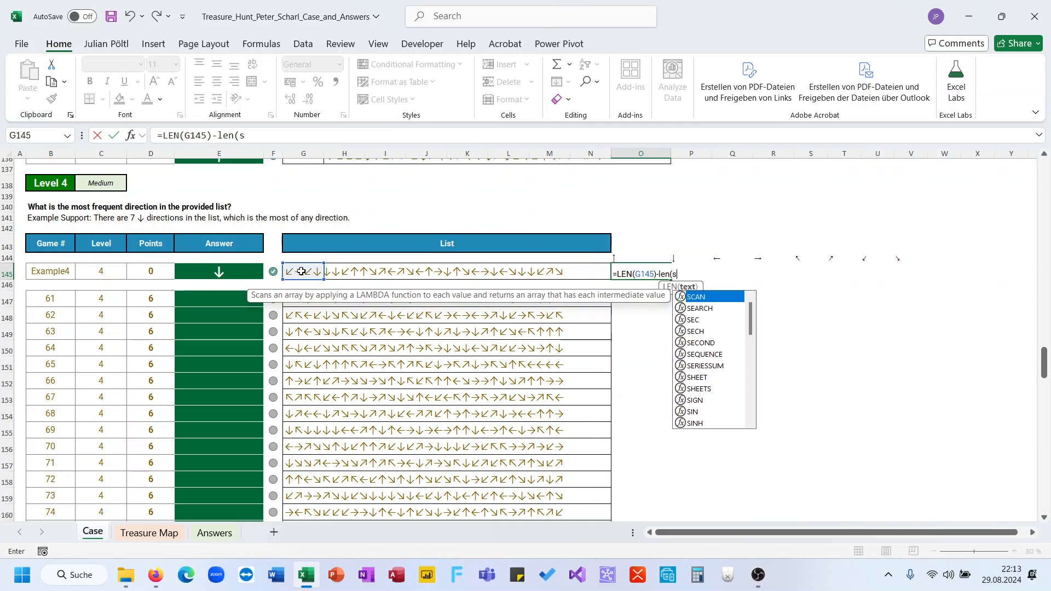
text(u)
key(Tab)
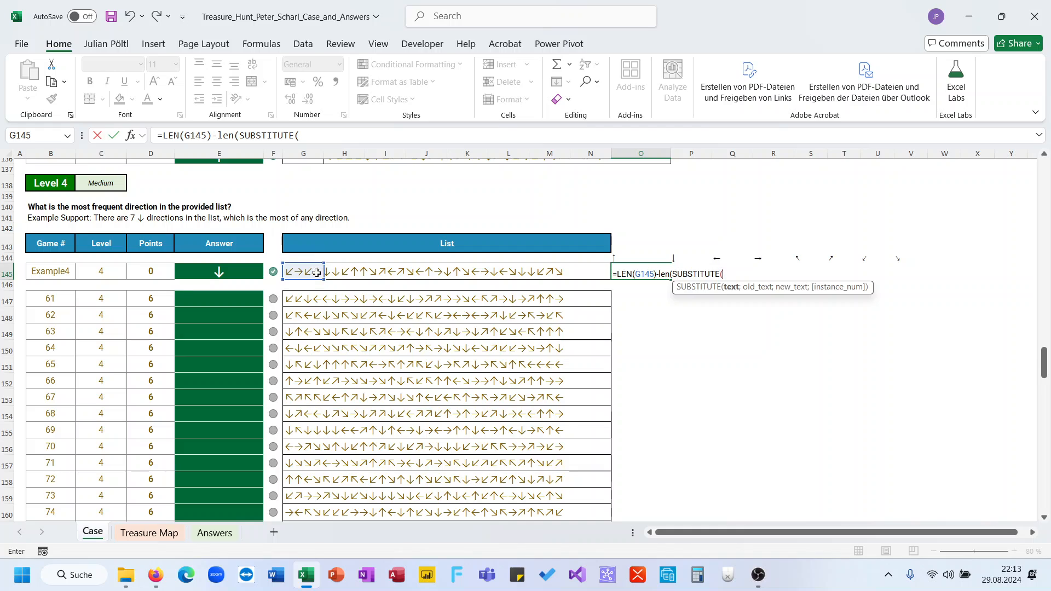
click(310, 273)
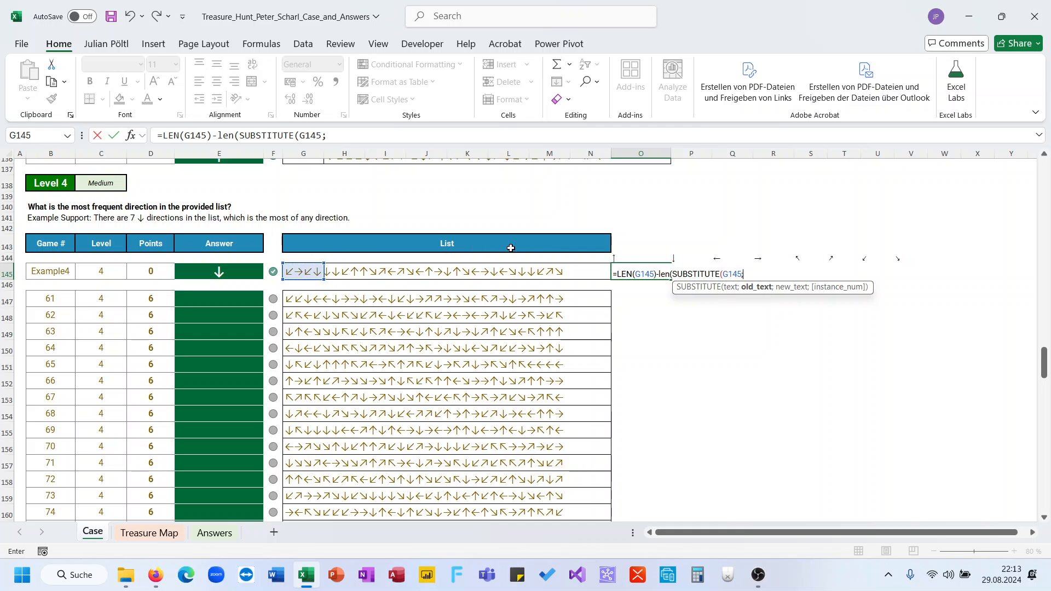
click(622, 257)
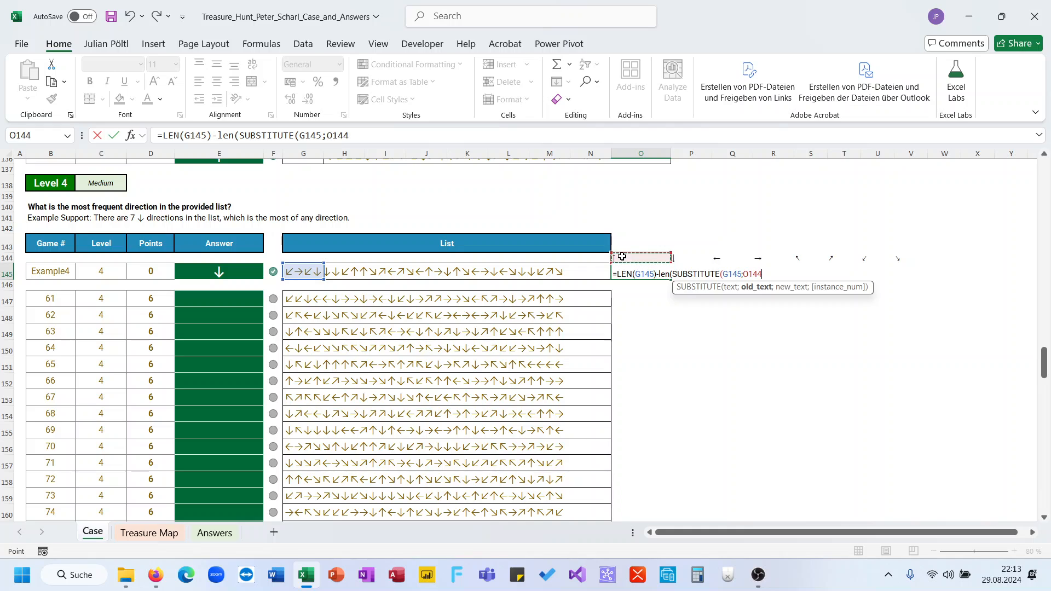
text(;"")))
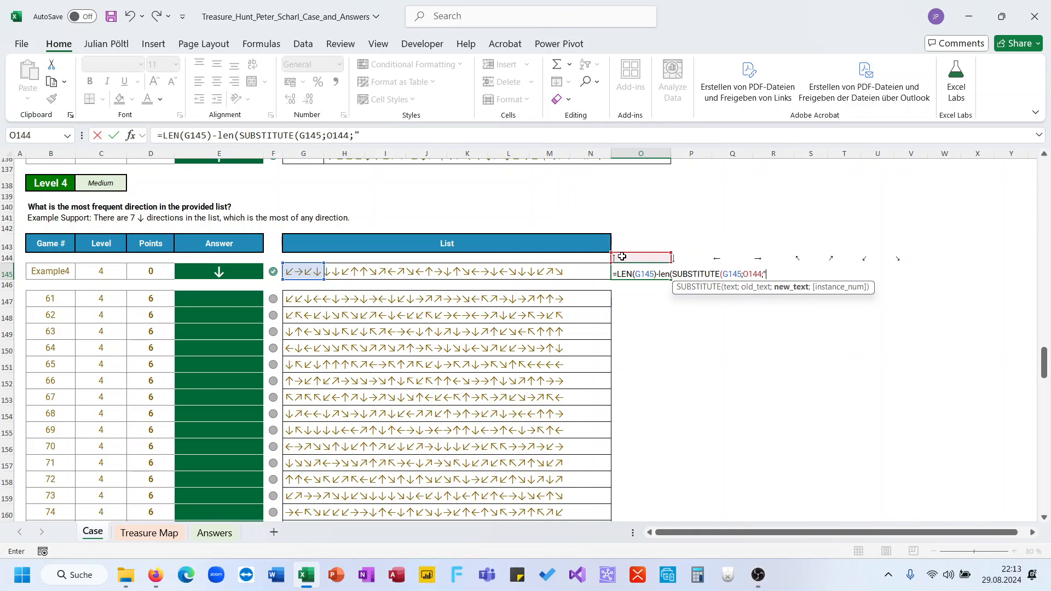
key(Return)
key(Up)
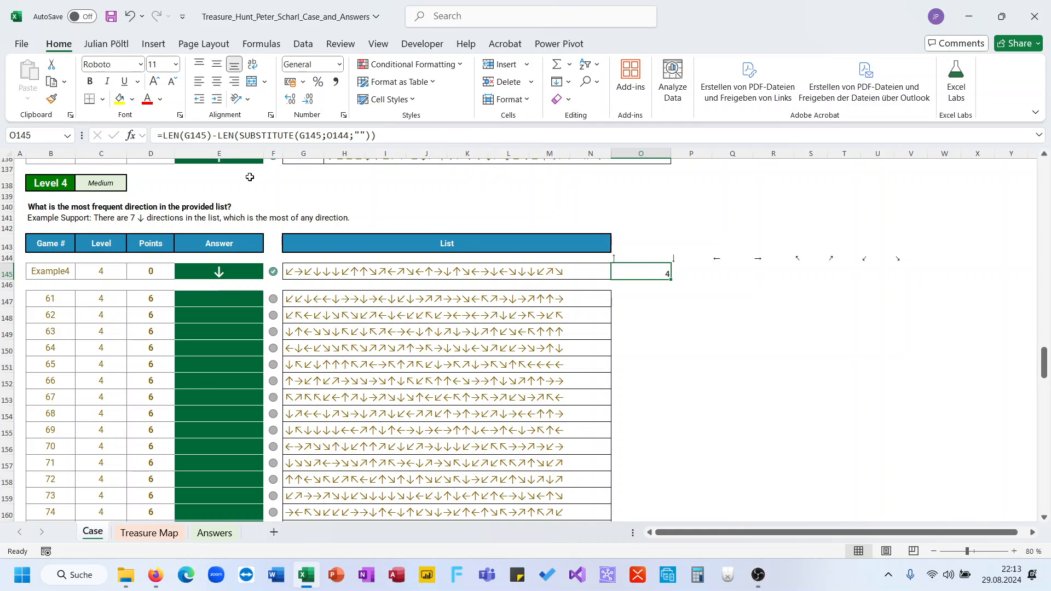
click(299, 271)
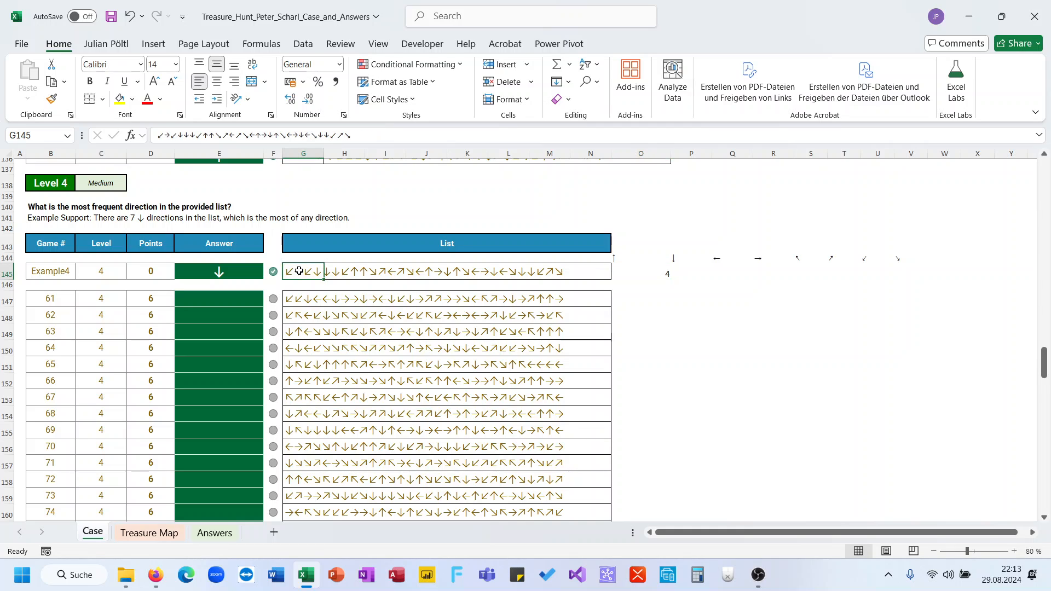
click(632, 277)
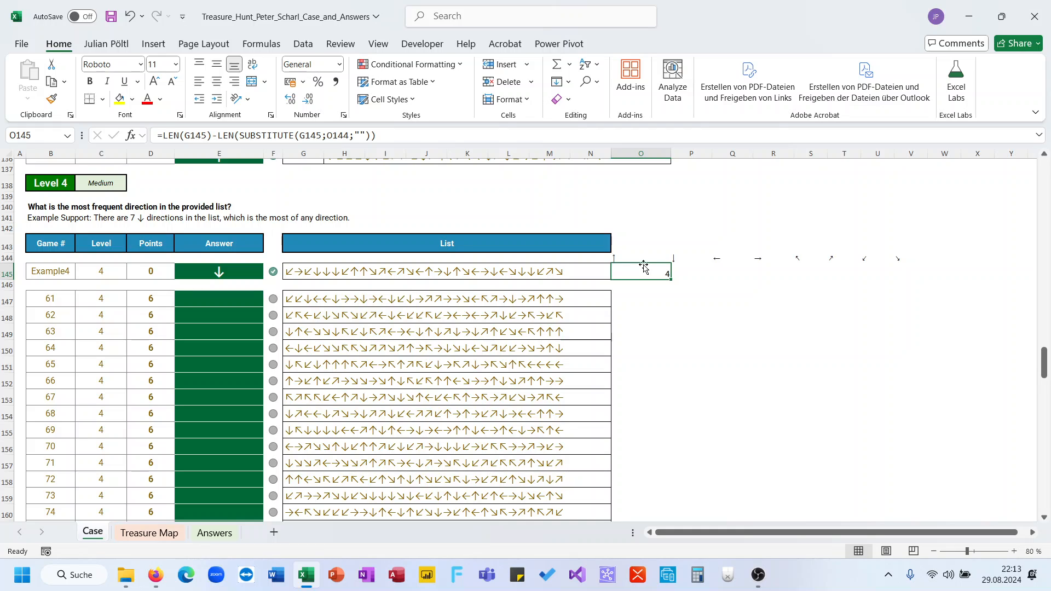
drag(218, 136, 375, 147)
key(Escape)
Step: Lock the column of both list references in the O145 formula so that they read $G145
click(202, 135)
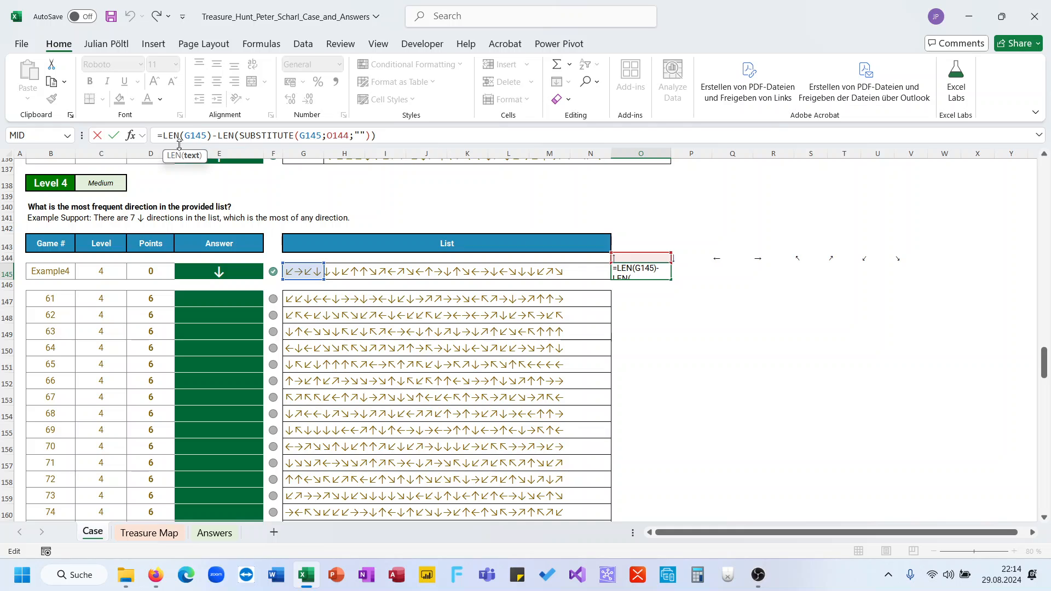
key(F4)
key(F4)
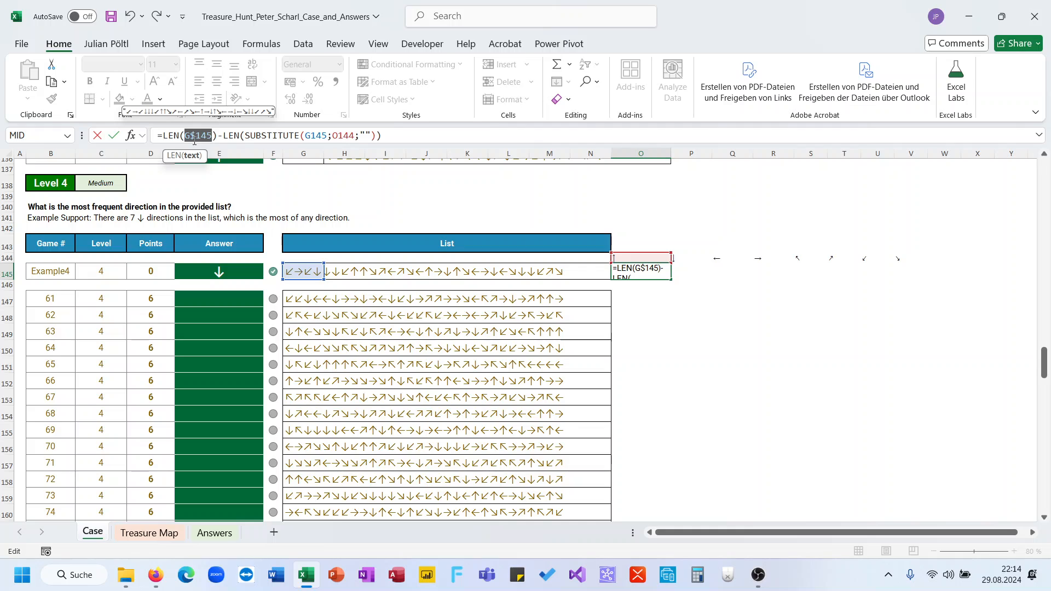
key(F4)
click(318, 138)
key(F4)
key(F4)
key(F4)
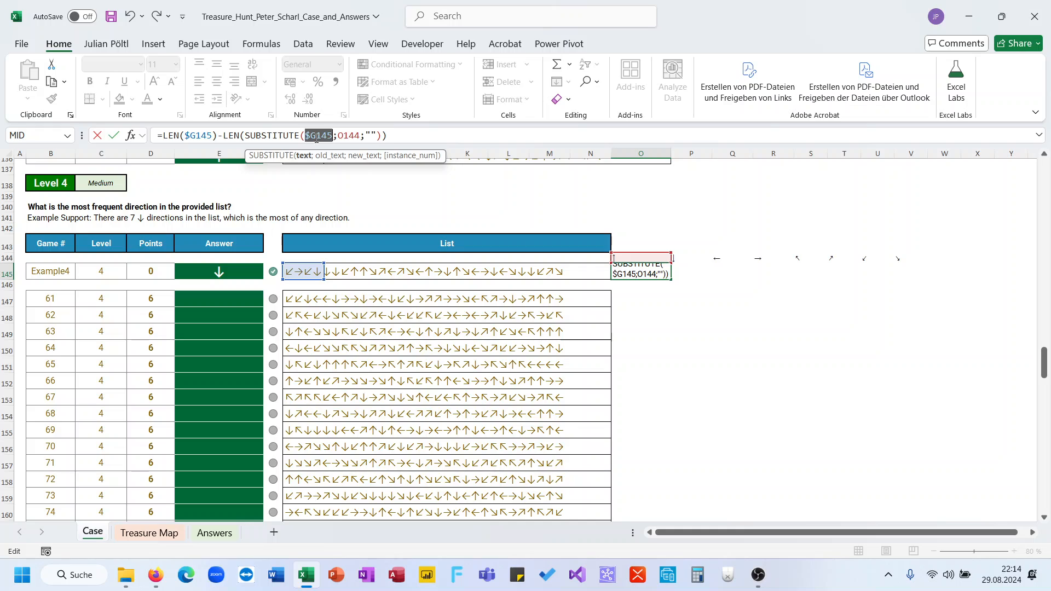
Step: Lock the row of the arrow reference as O$144 in the O145 formula and fill the formula across to V145
click(343, 139)
key(F4)
key(F4)
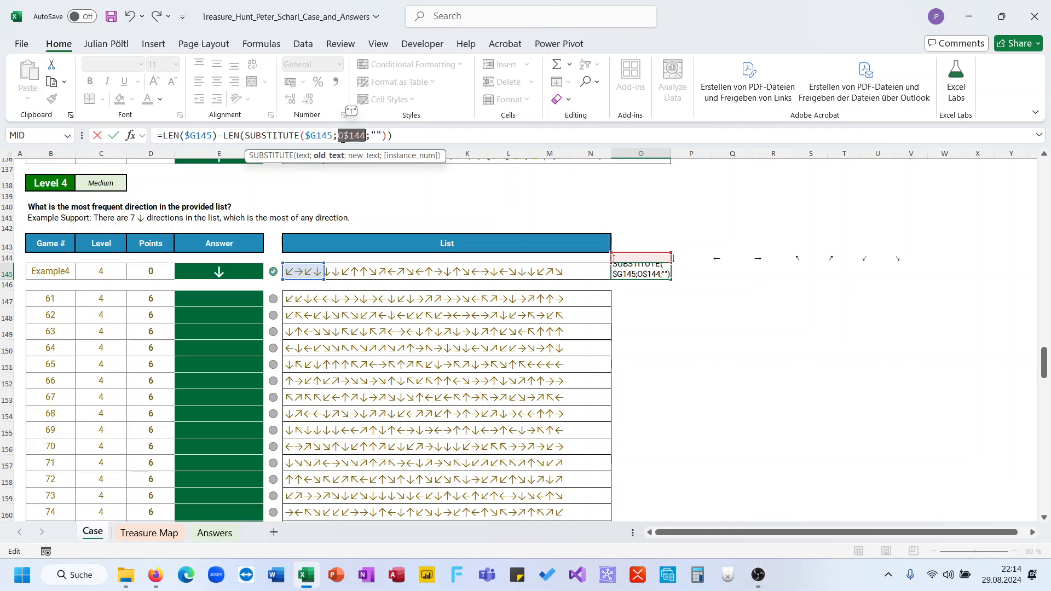
key(ctrl+Return)
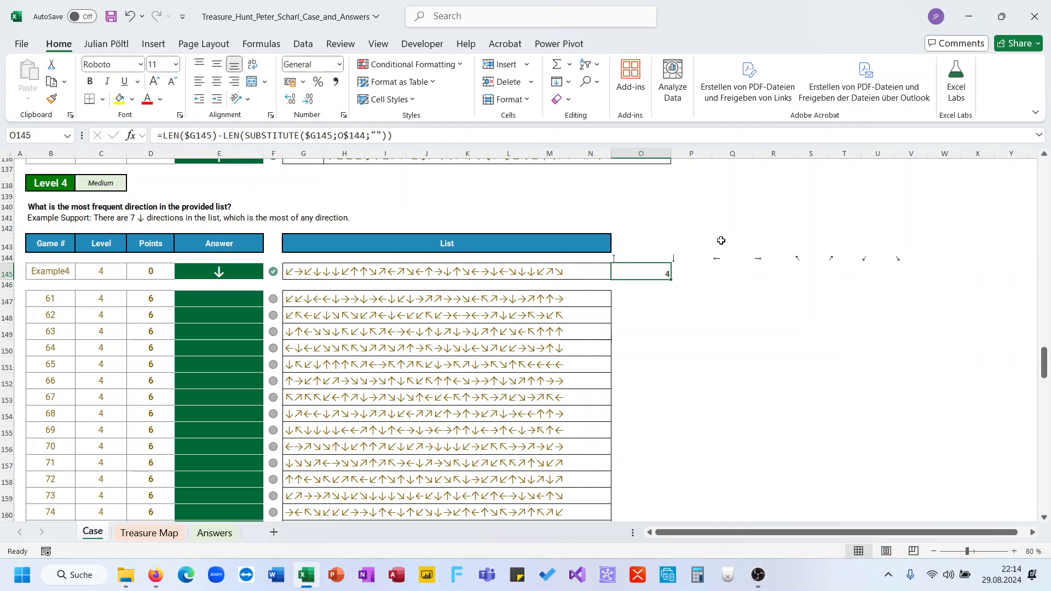
drag(671, 279, 929, 282)
Step: Copy the example's arrow-count formulas to the row of game 61 starting at O147 and fill them down for all Level 4 games
key(ctrl+c)
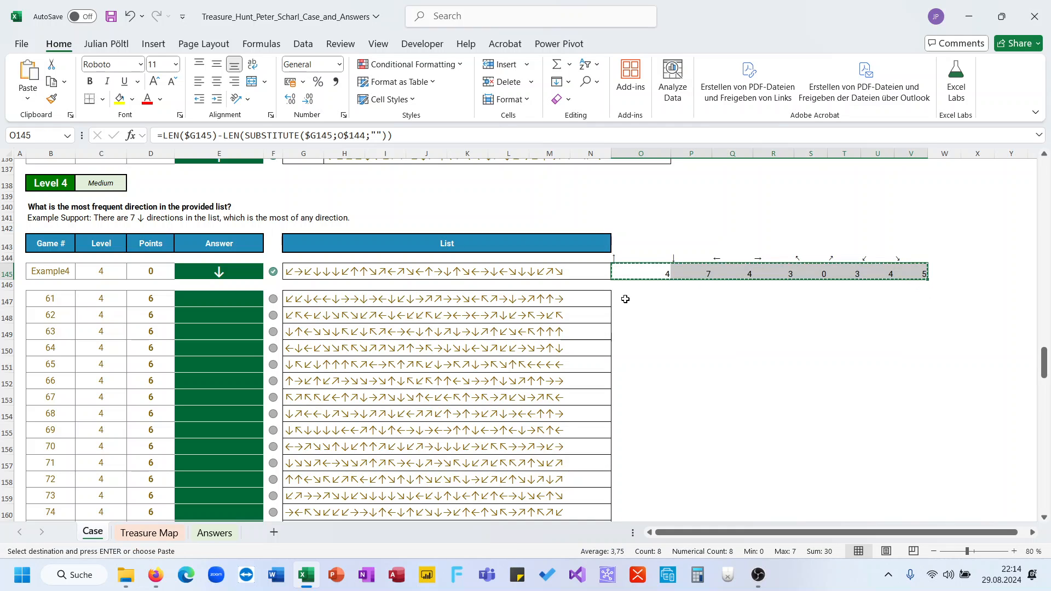
click(625, 299)
key(ctrl+v)
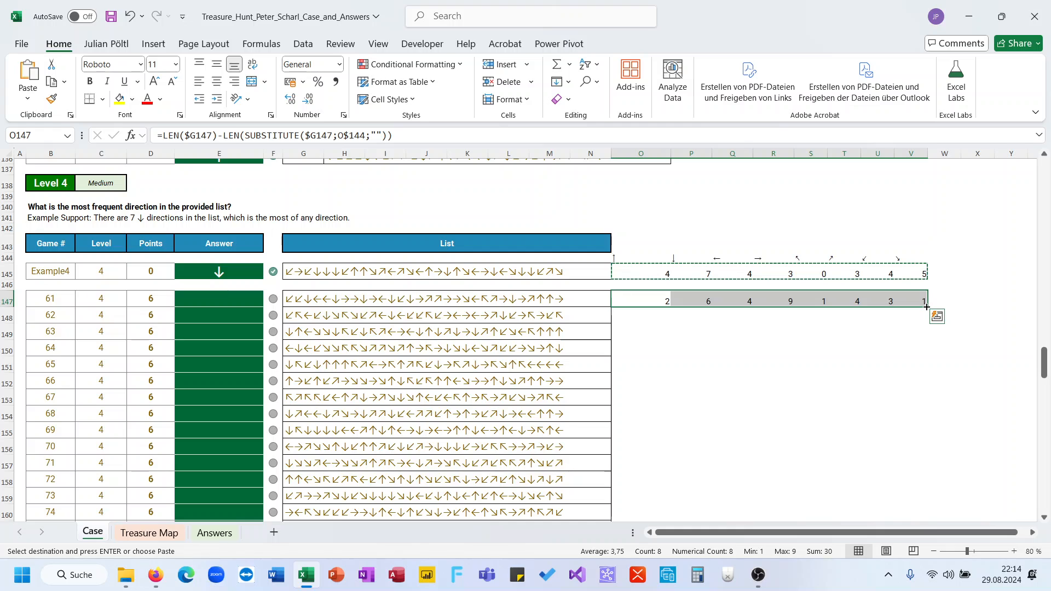
drag(926, 307, 875, 421)
Step: Start a FILTER formula in answer cell E147 with the absolute arrow row $O$144# as its array
scroll(524, 302, up, 7)
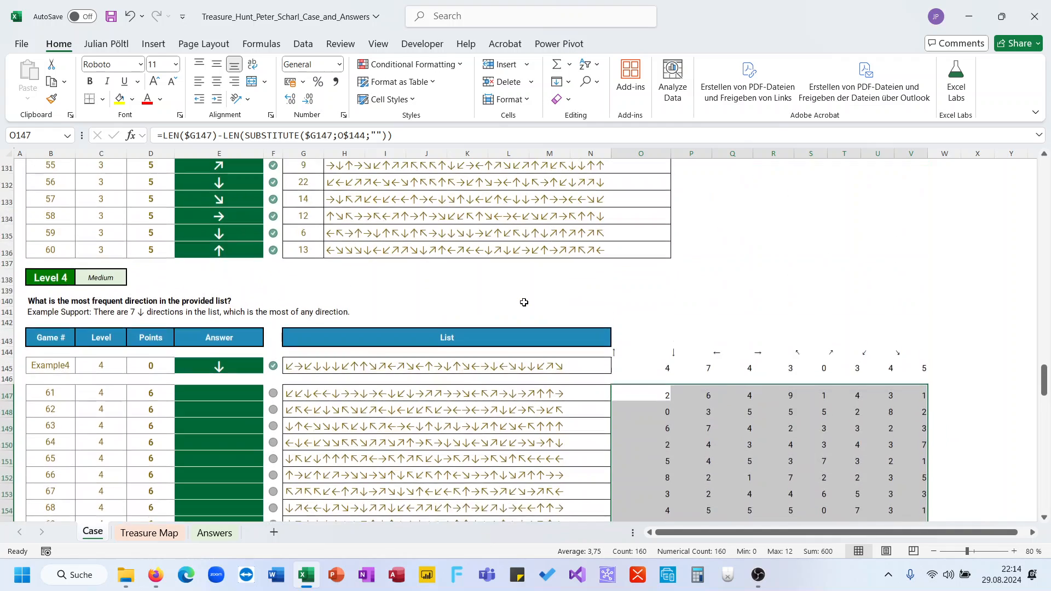
click(233, 393)
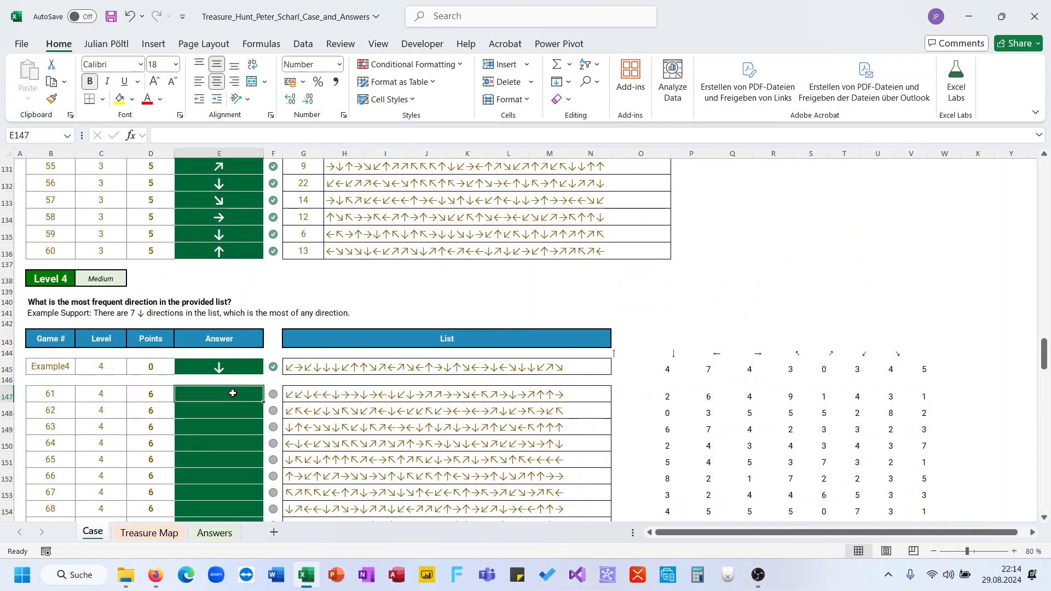
text(=FILTER()
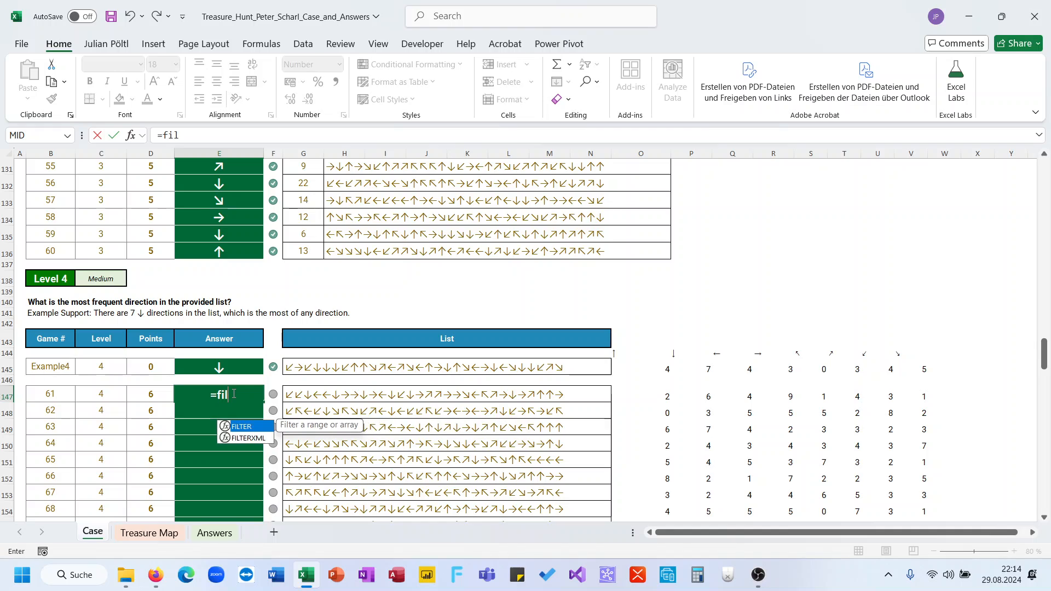
click(645, 353)
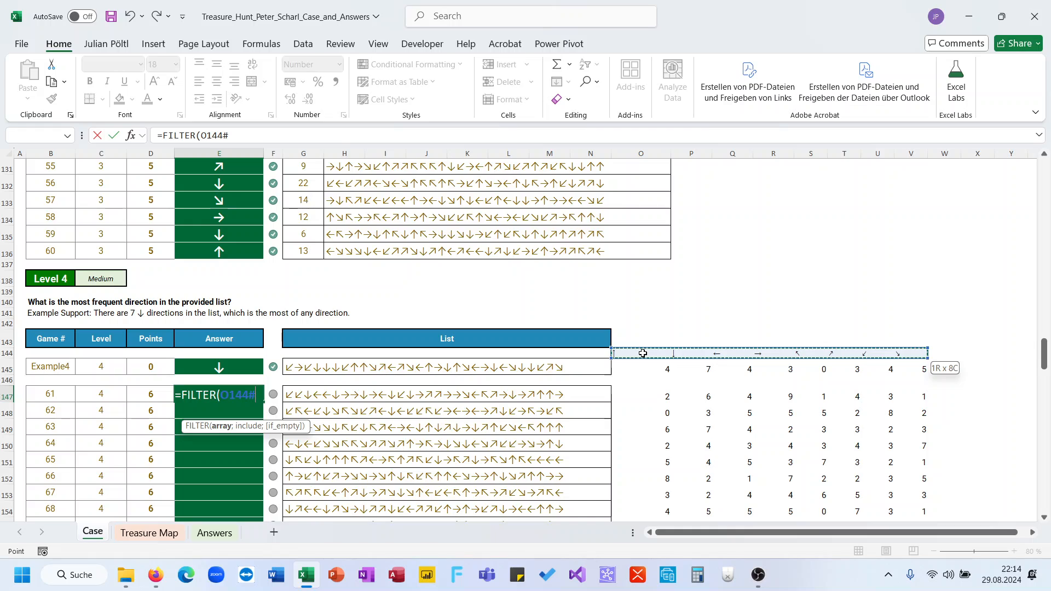
key(F4)
text(;)
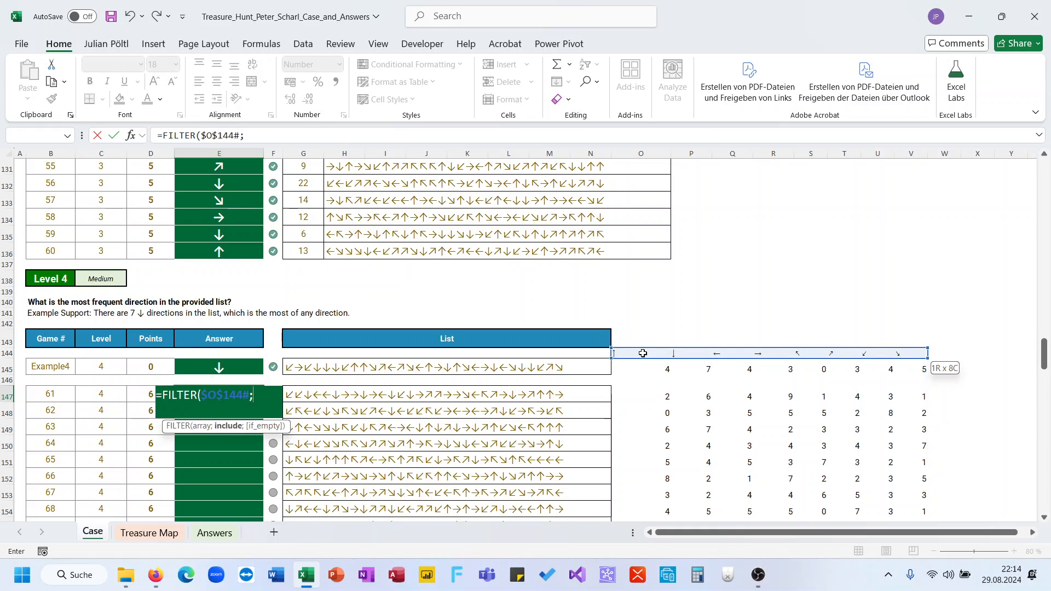
Step: Complete the E147 FILTER formula with the condition O147:V147=MAX(O147:V147) and enter it
click(643, 392)
key(ctrl+shift+Right)
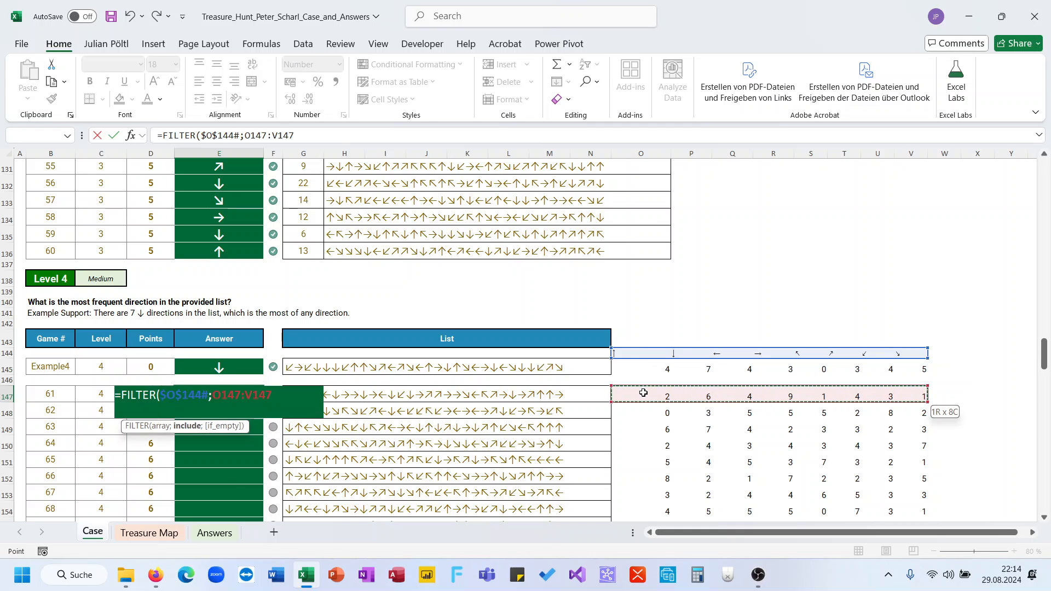
text(=max()
click(643, 392)
key(ctrl+shift+Right)
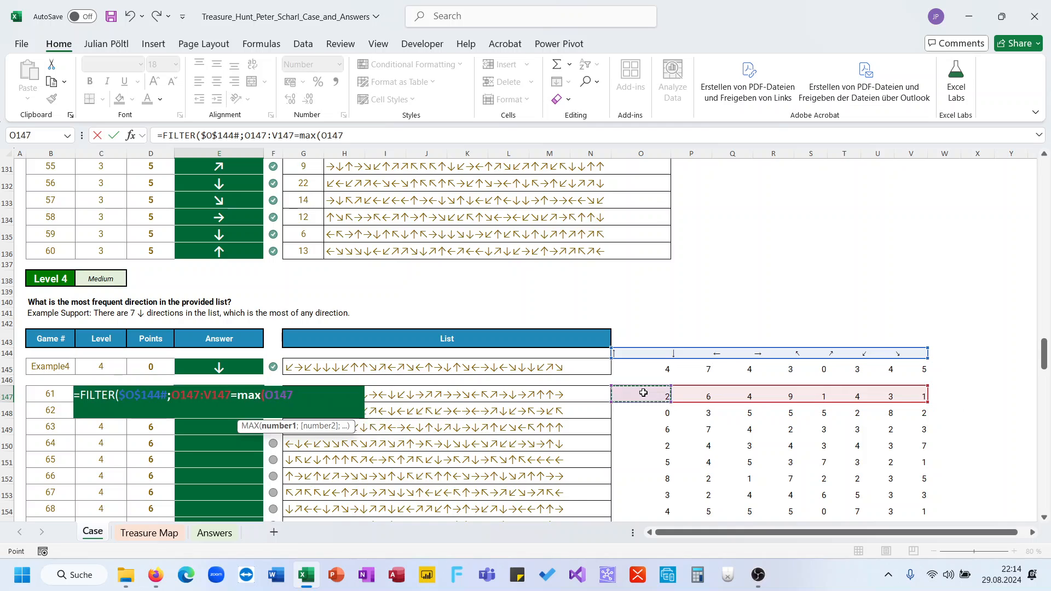
key(Return)
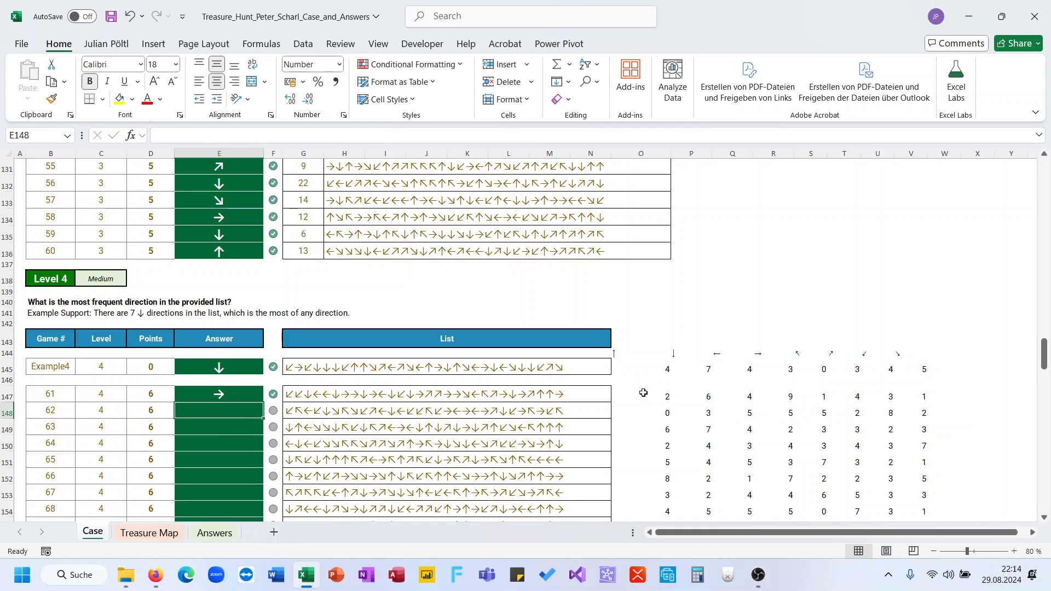
Step: Fill the FILTER formula from E147 down through all Level 4 answers
key(Up)
double_click(263, 401)
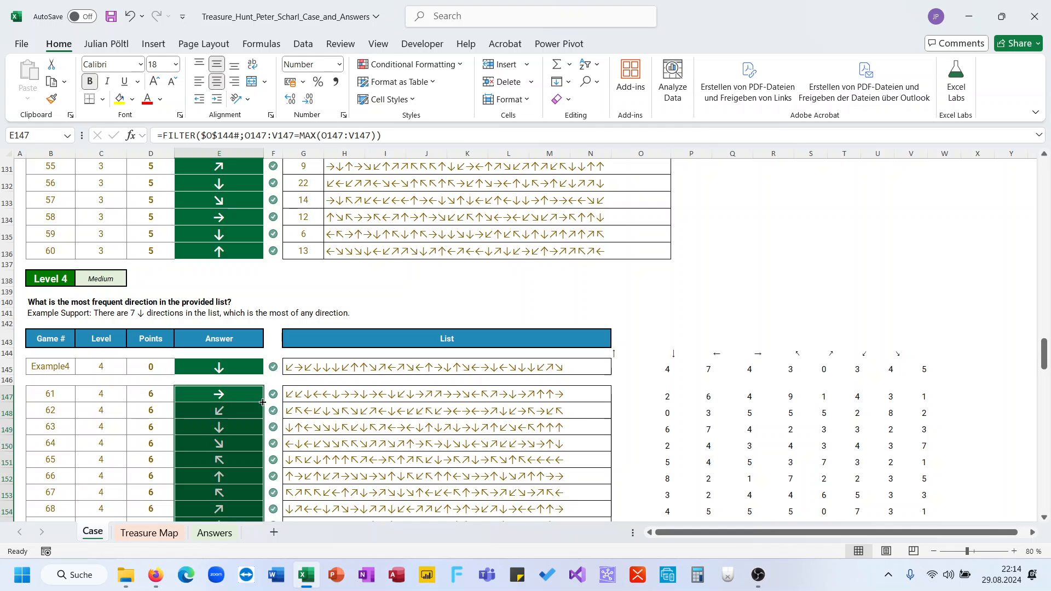
scroll(392, 338, down, 3)
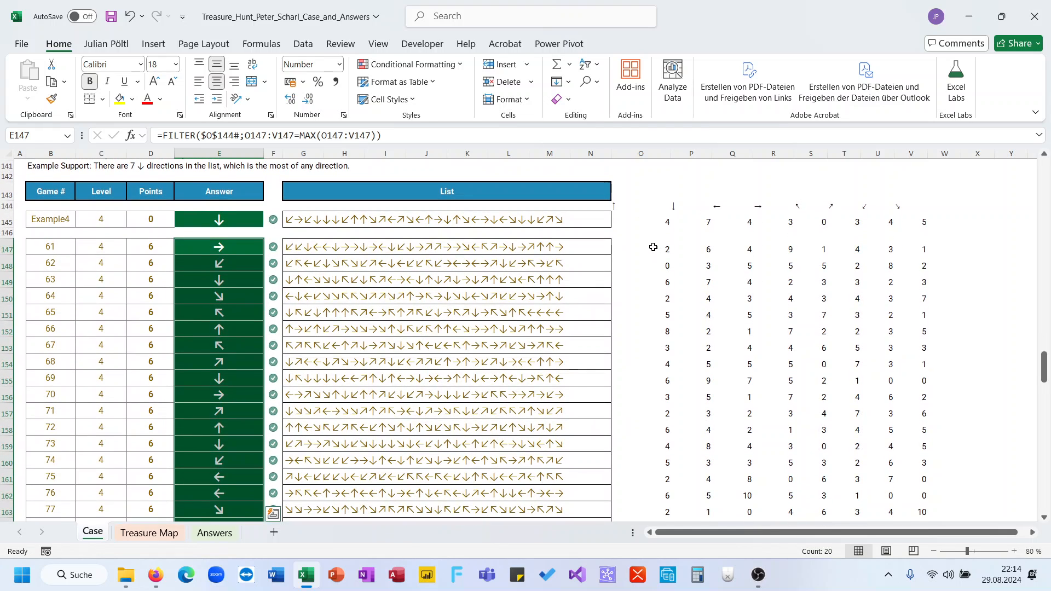
Step: Examine how the Level 4 arrow counts line up with the directions in row 144, starting with game 61
drag(652, 248, 894, 425)
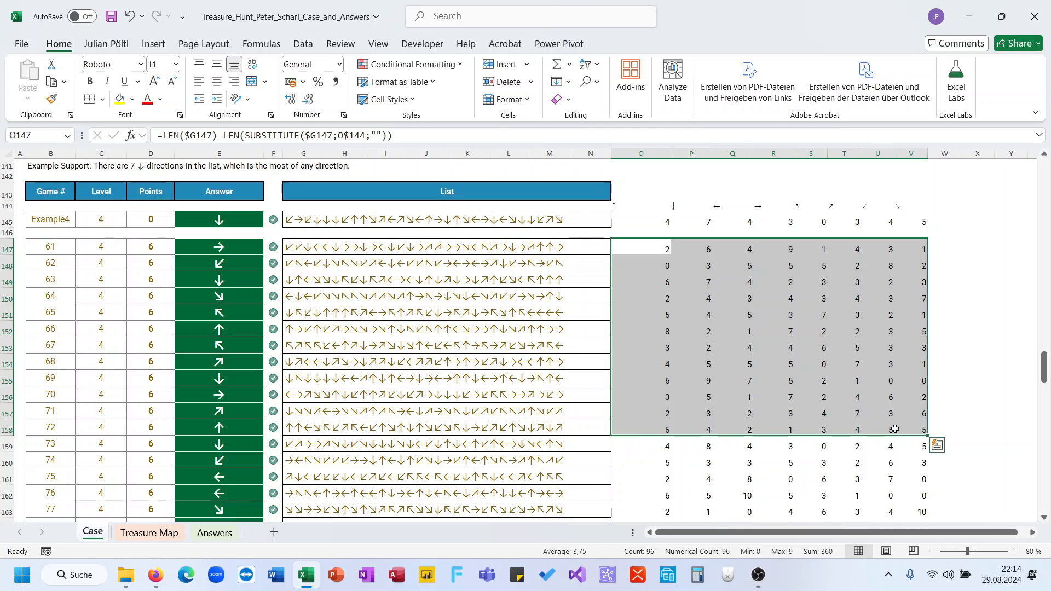
click(658, 250)
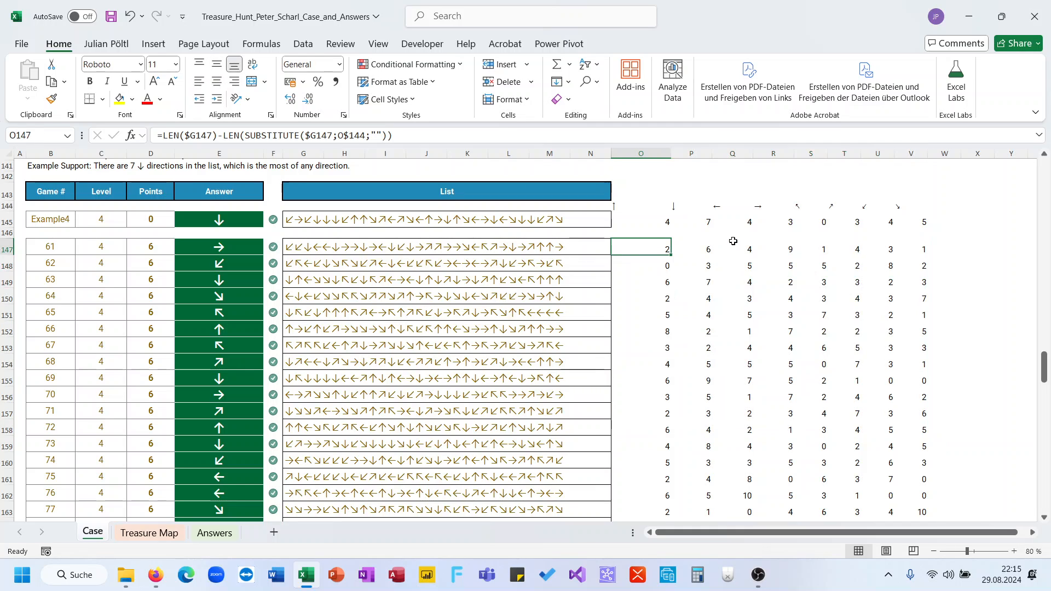
click(694, 249)
click(802, 247)
click(784, 250)
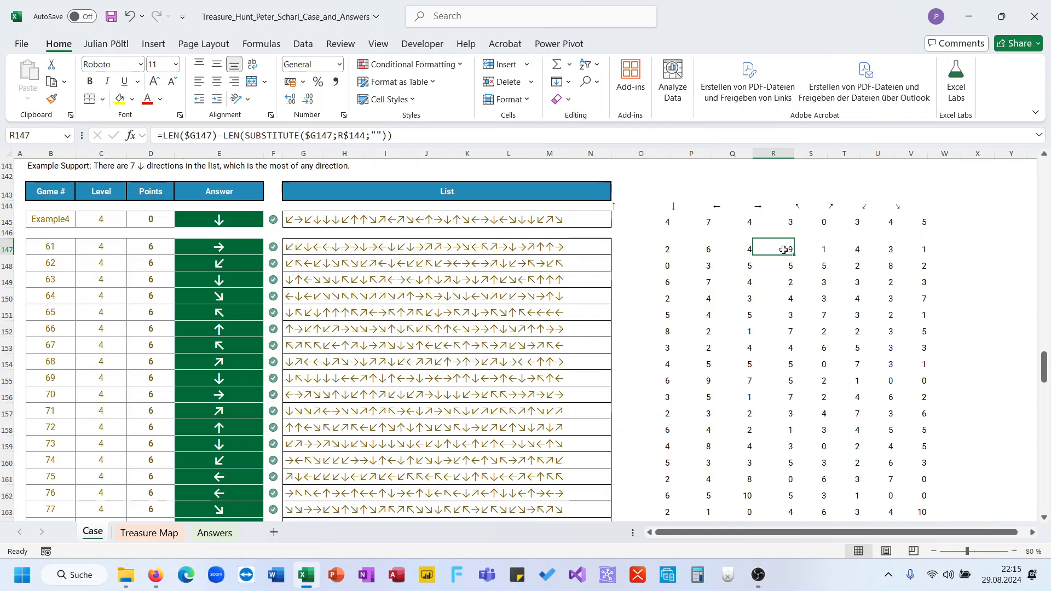
click(764, 206)
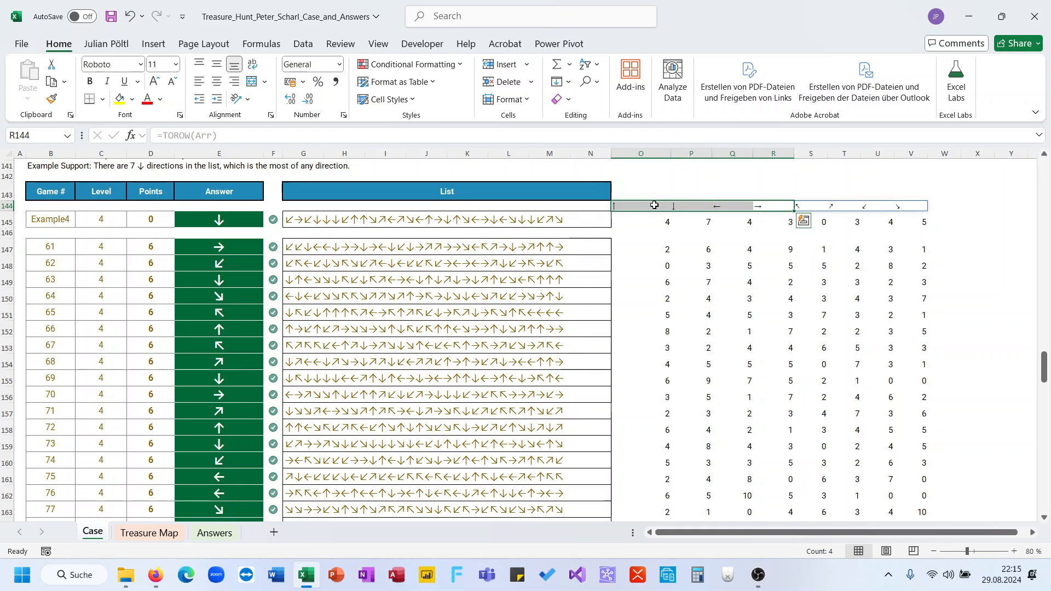
click(654, 209)
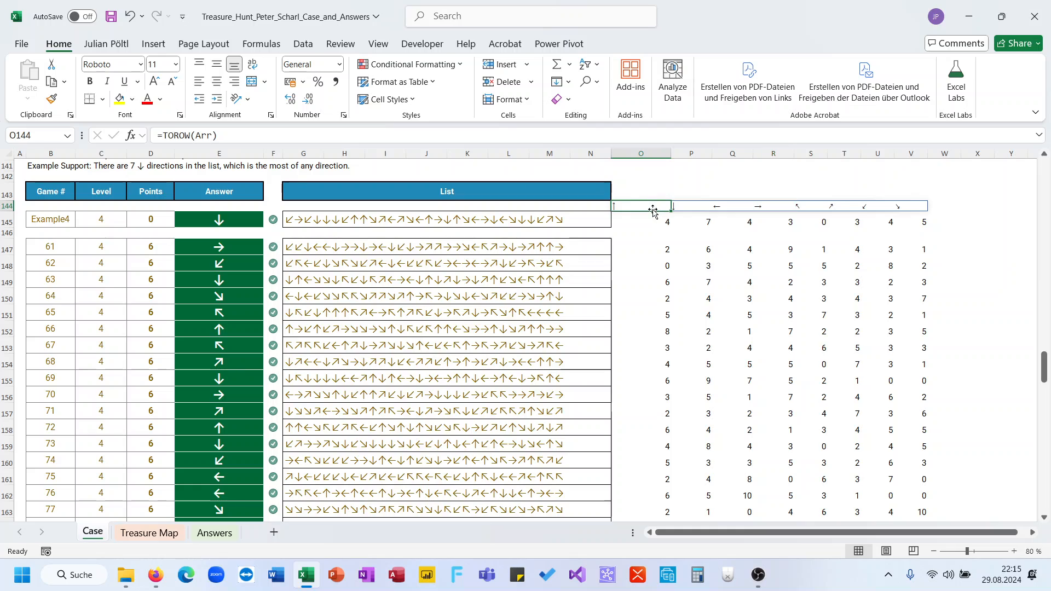
Step: Replace the formula in E147 with an XLOOKUP that uses MAX(O147:V147) as its lookup value
click(244, 245)
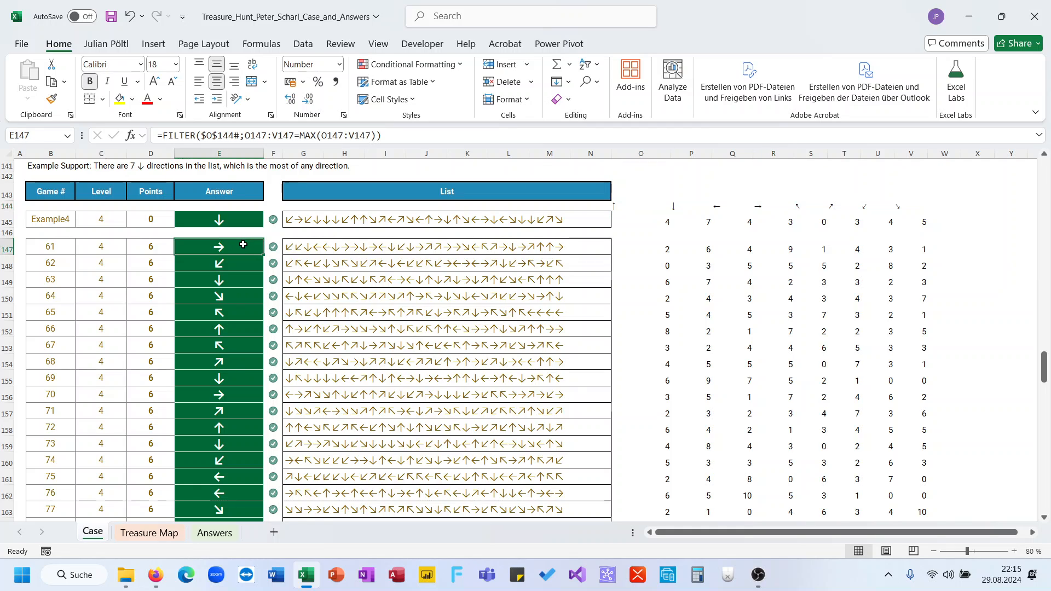
drag(382, 135, 162, 137)
text(XLOOKUP()
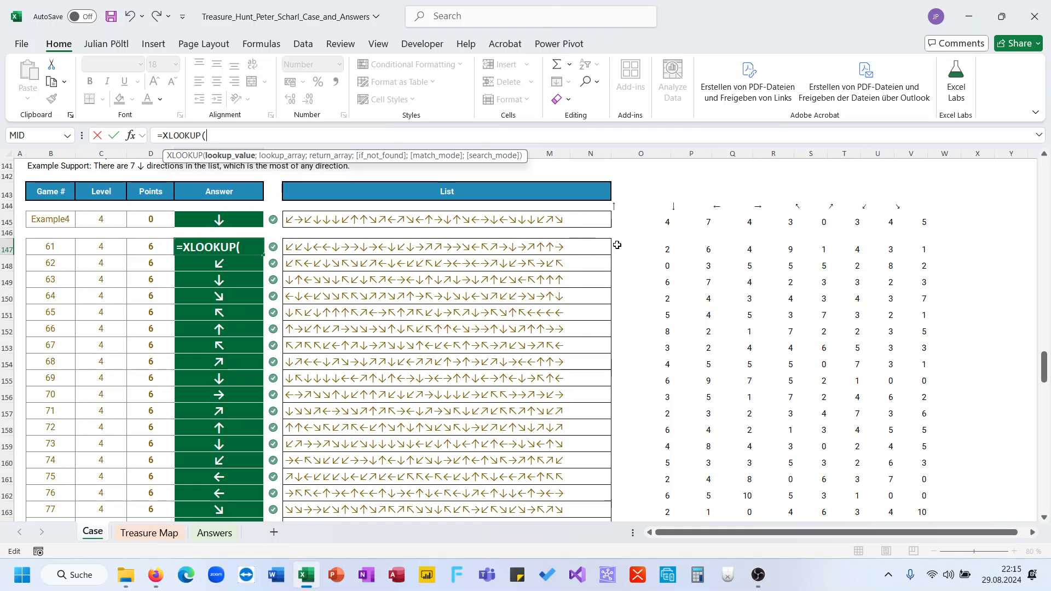
text(max()
click(637, 244)
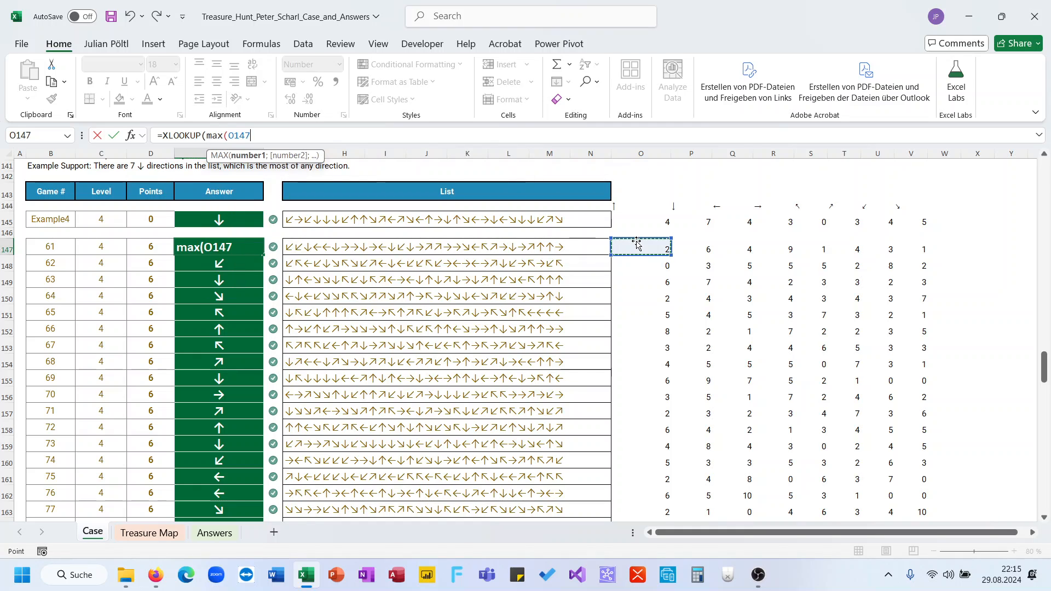
key(ctrl+shift+Right)
text();)
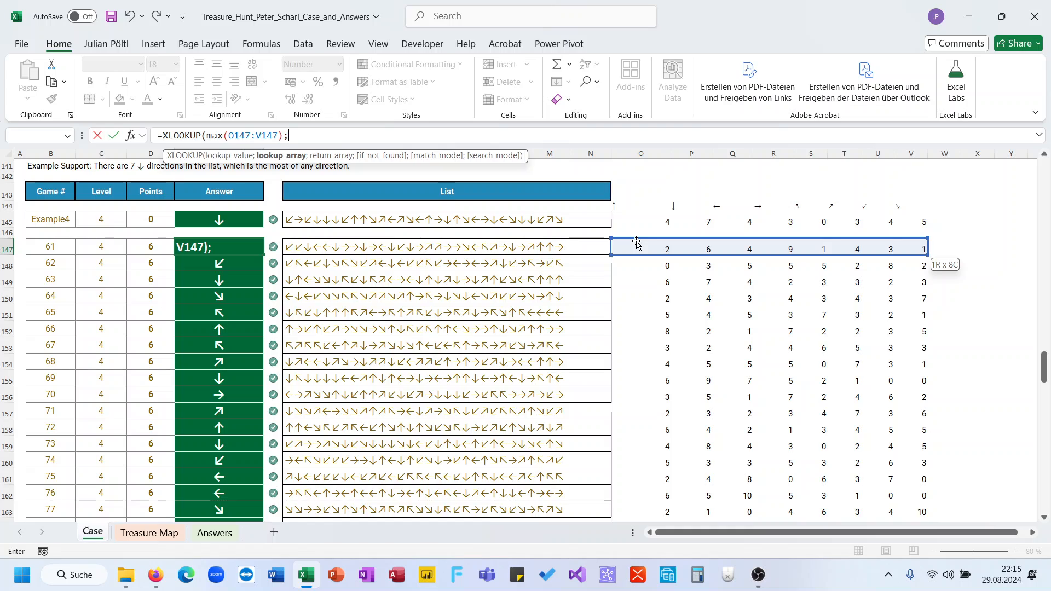
Step: Complete the XLOOKUP with lookup array O147:V147 and return array $O$144#, and fill it down the Level 4 answers
click(638, 244)
key(ctrl+shift+Right)
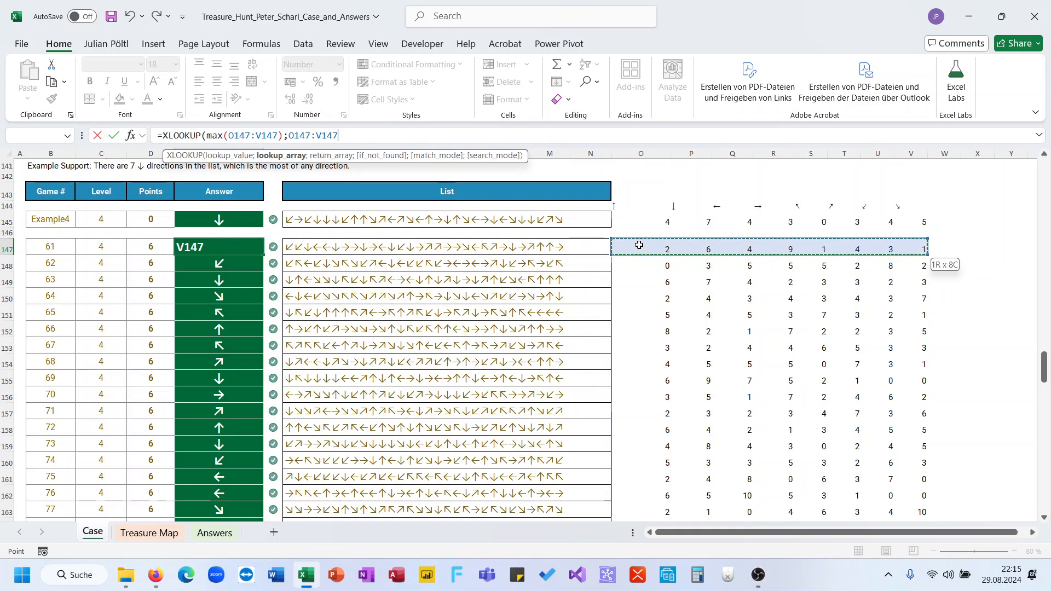
text(;)
click(633, 207)
key(ctrl+shift+Right)
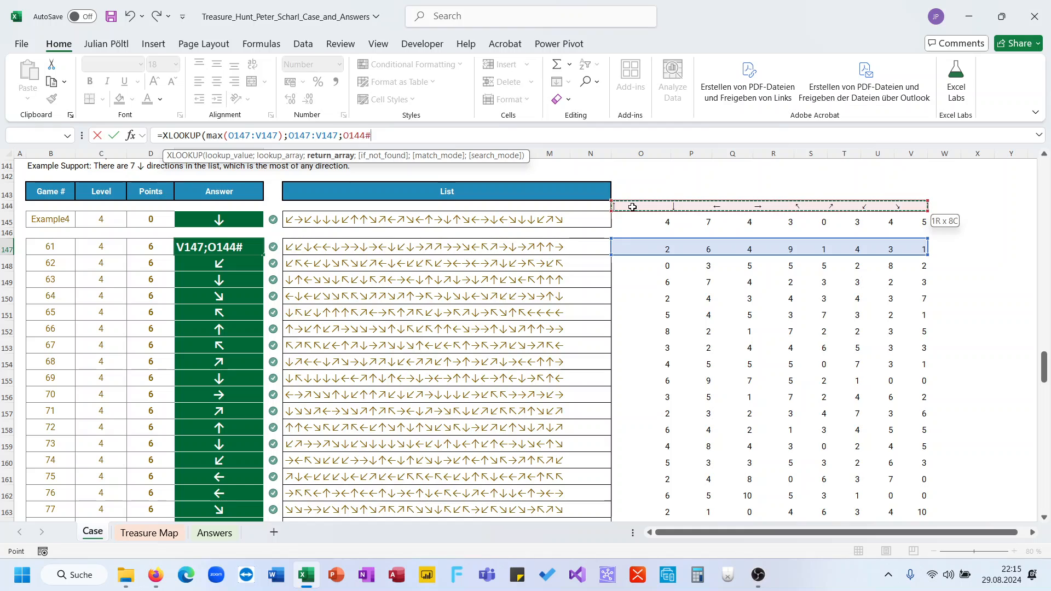
key(F4)
text())
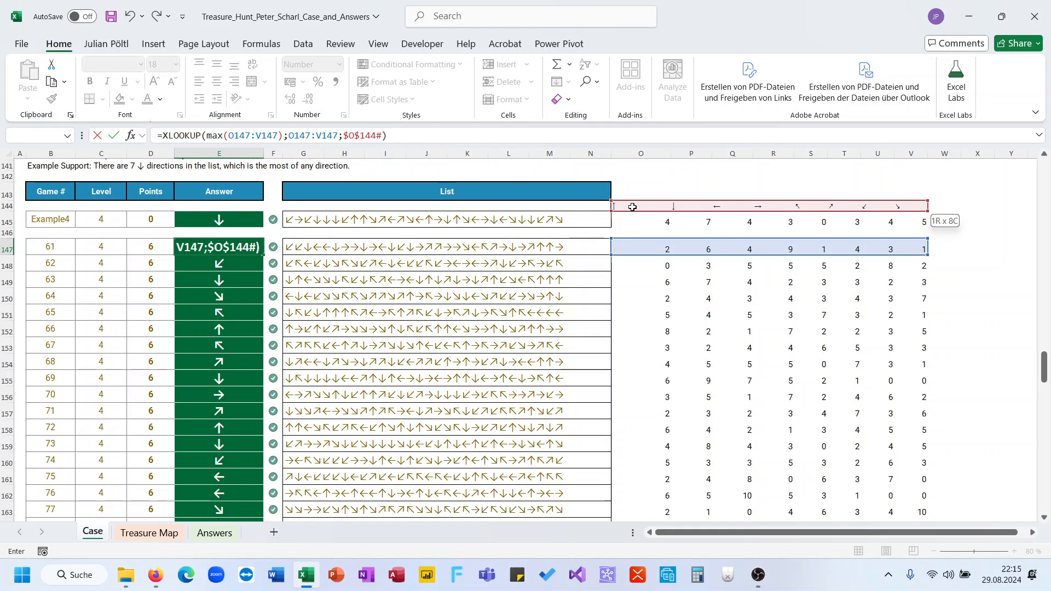
key(ctrl+Return)
double_click(262, 253)
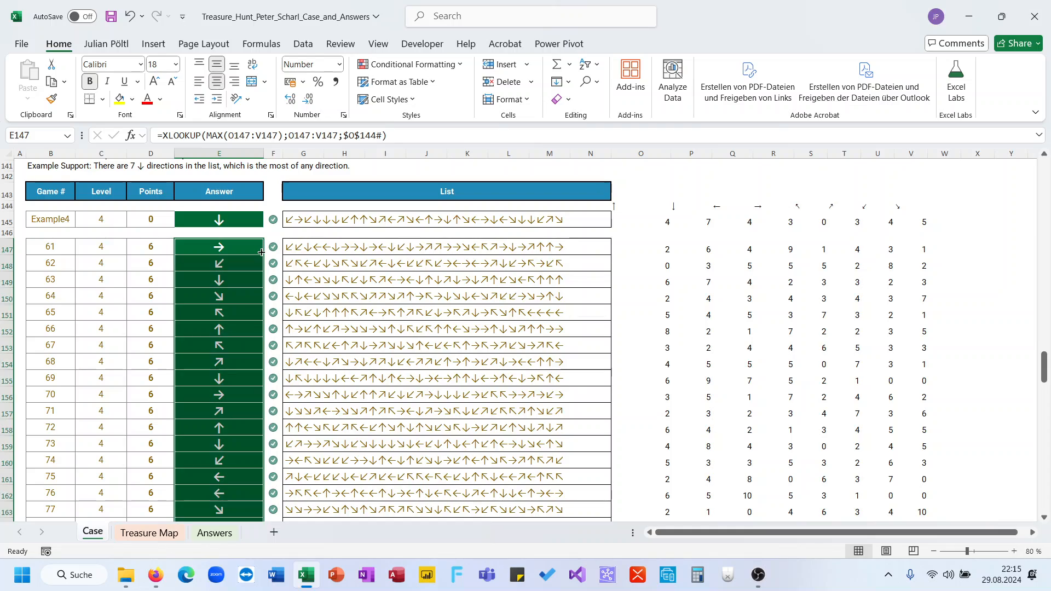
Step: Enter =SEQUENCE(;30) in O174 beside the Level 5 list header to lay out the position numbers in one row
scroll(233, 344, down, 8)
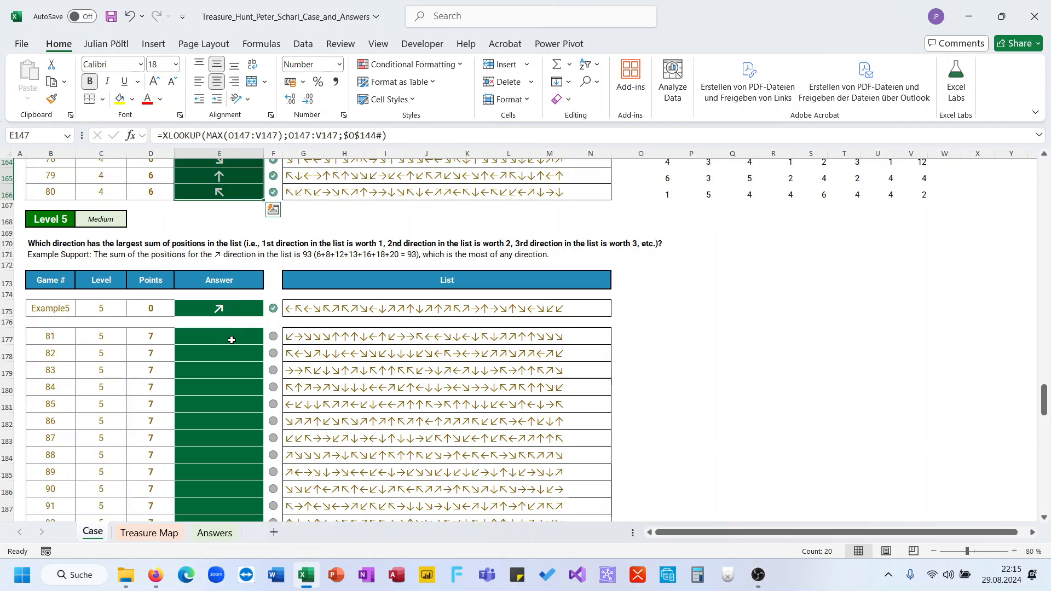
click(232, 340)
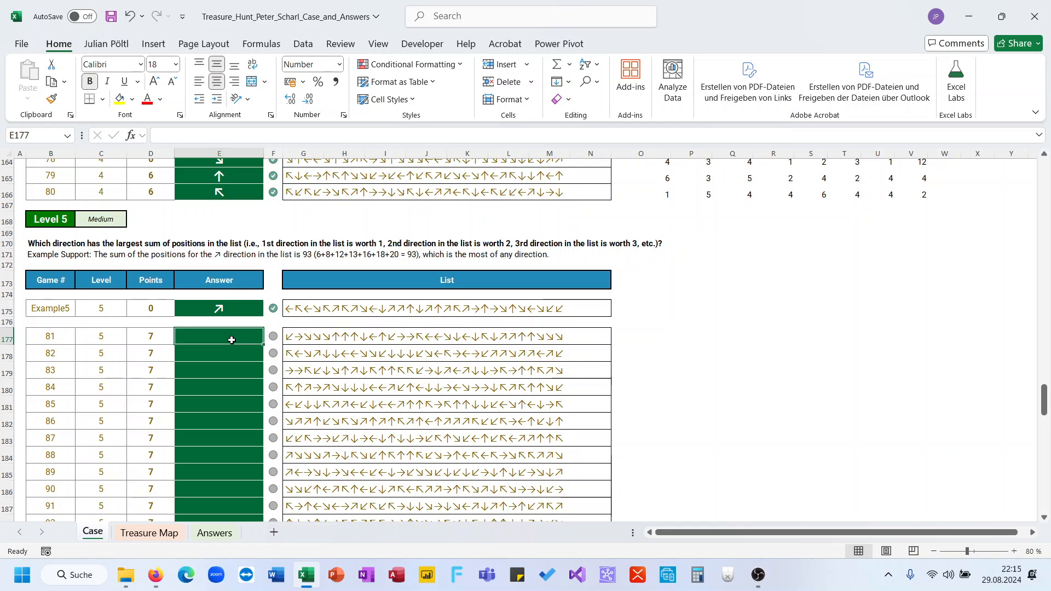
scroll(529, 312, up, 1)
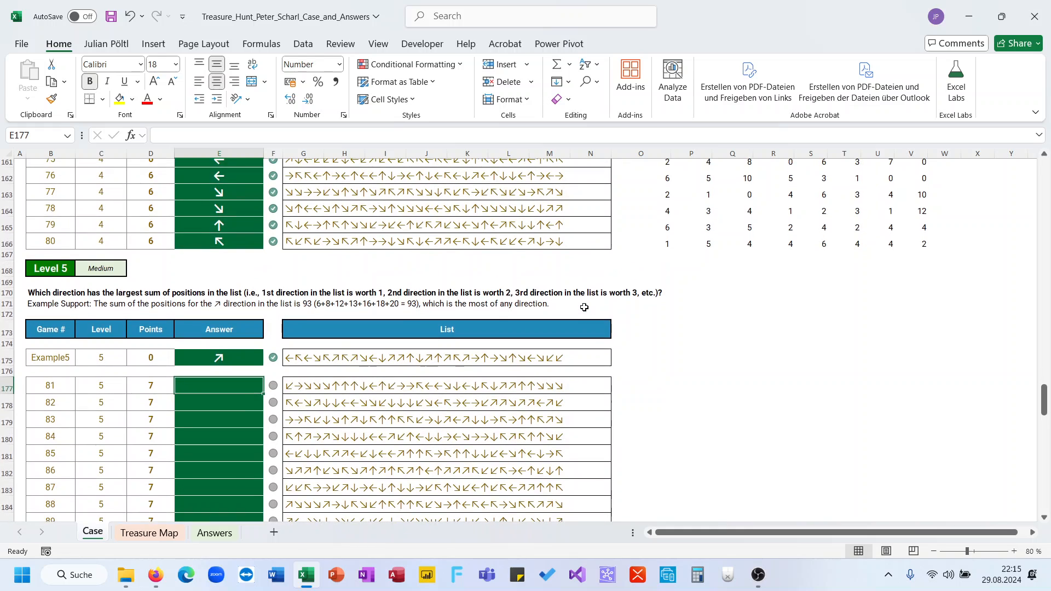
click(625, 345)
text(=se)
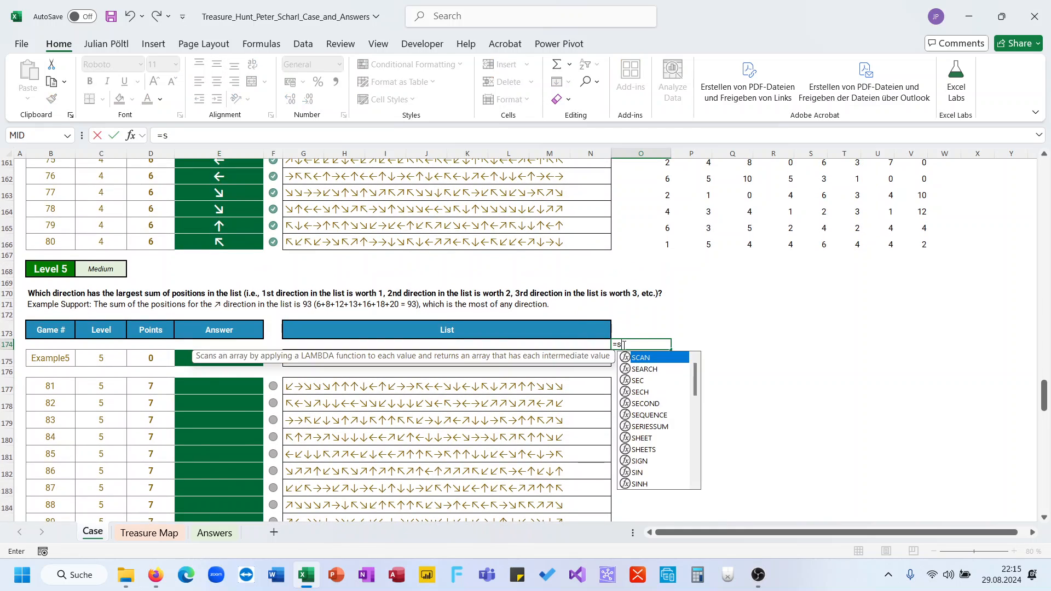
key(Down)
key(Down)
key(Down)
key(Down)
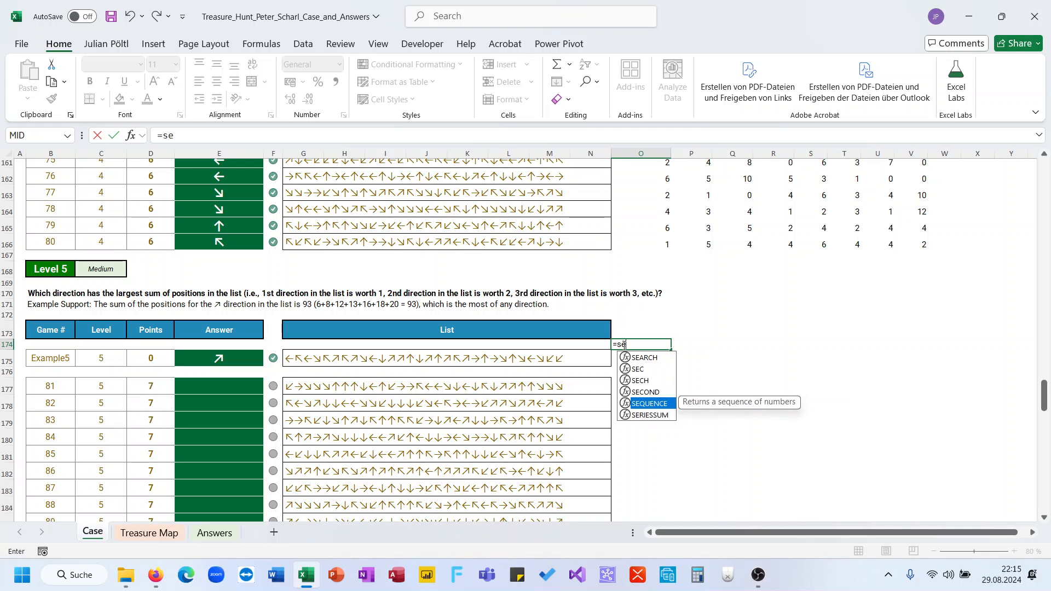
key(Tab)
text(;30)
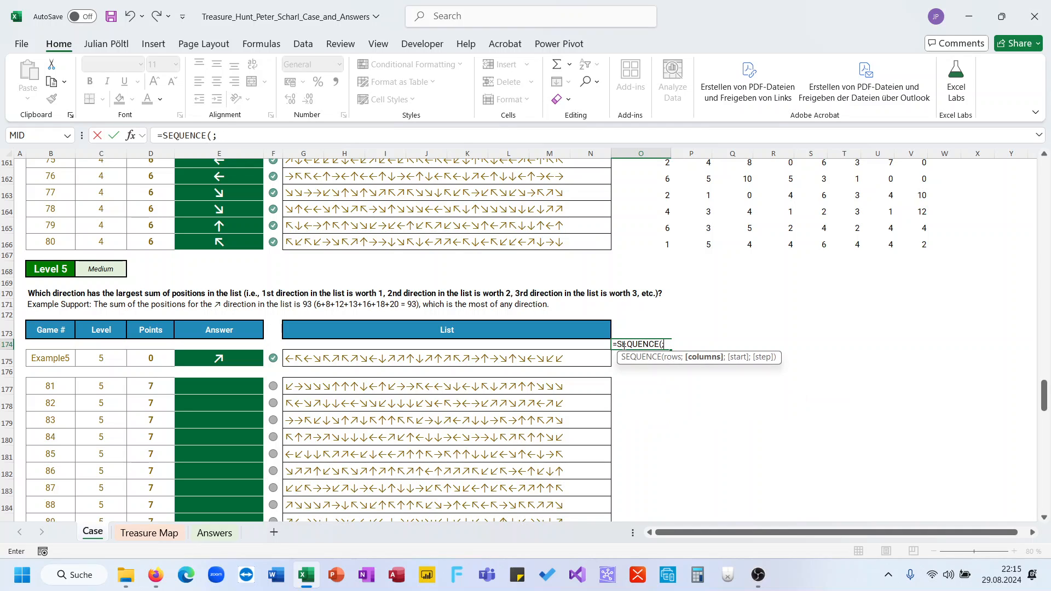
key(Return)
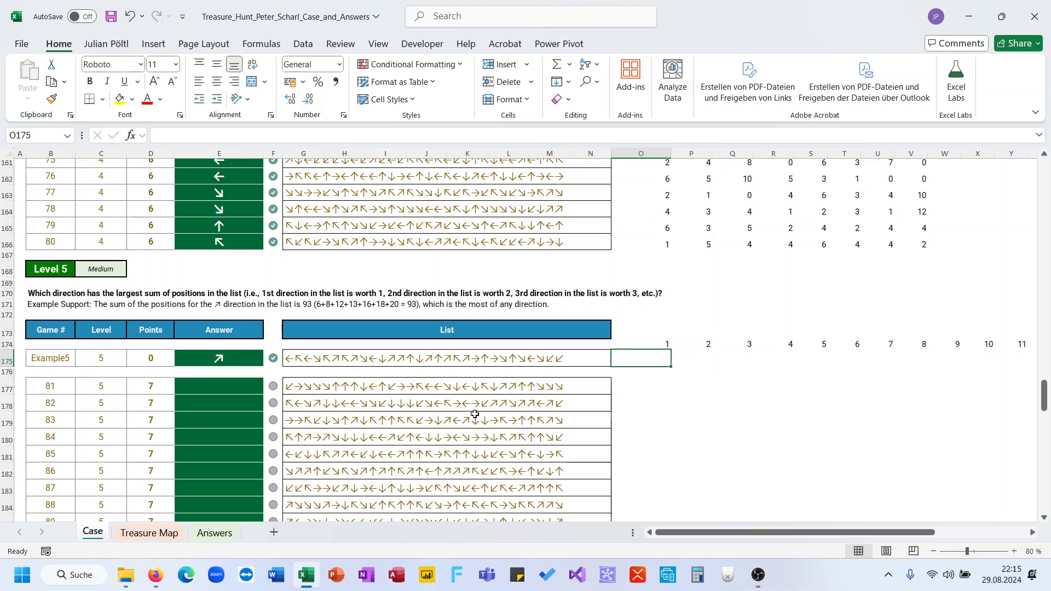
Step: Enter =MID(G175;SEQUENCE(LEN(G175));1) in O175 to split the Level 5 example list into single arrows
scroll(473, 415, right, 1)
text(=mid)
key(Tab)
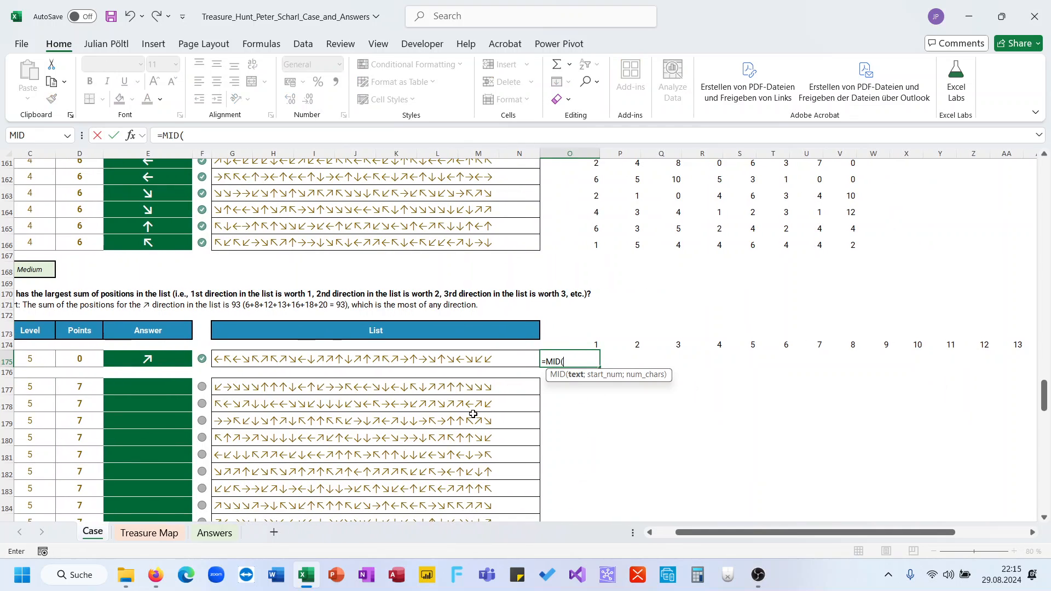
click(222, 361)
text(;se)
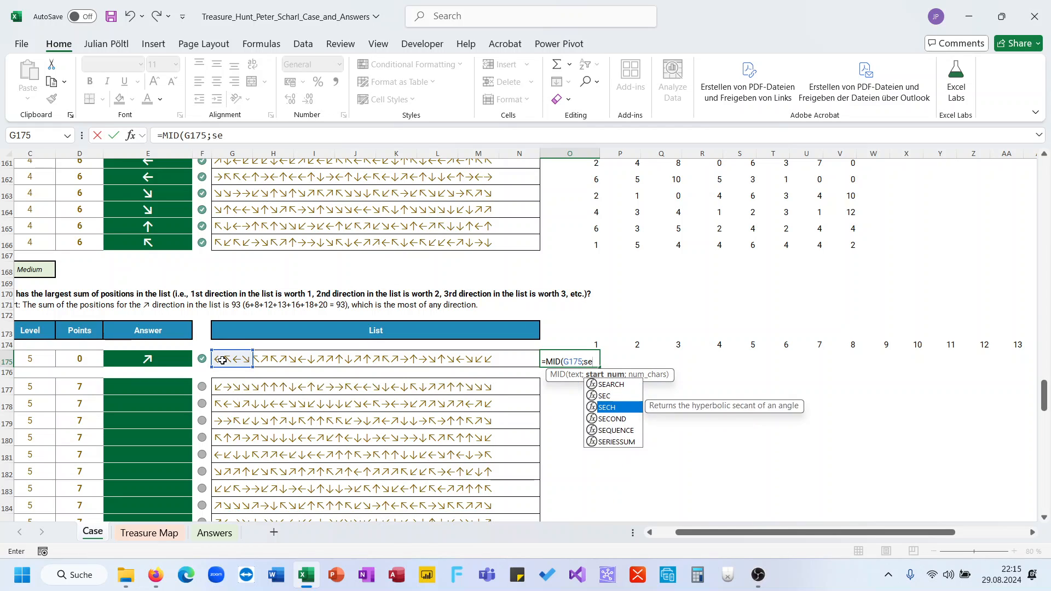
key(Down)
key(Down)
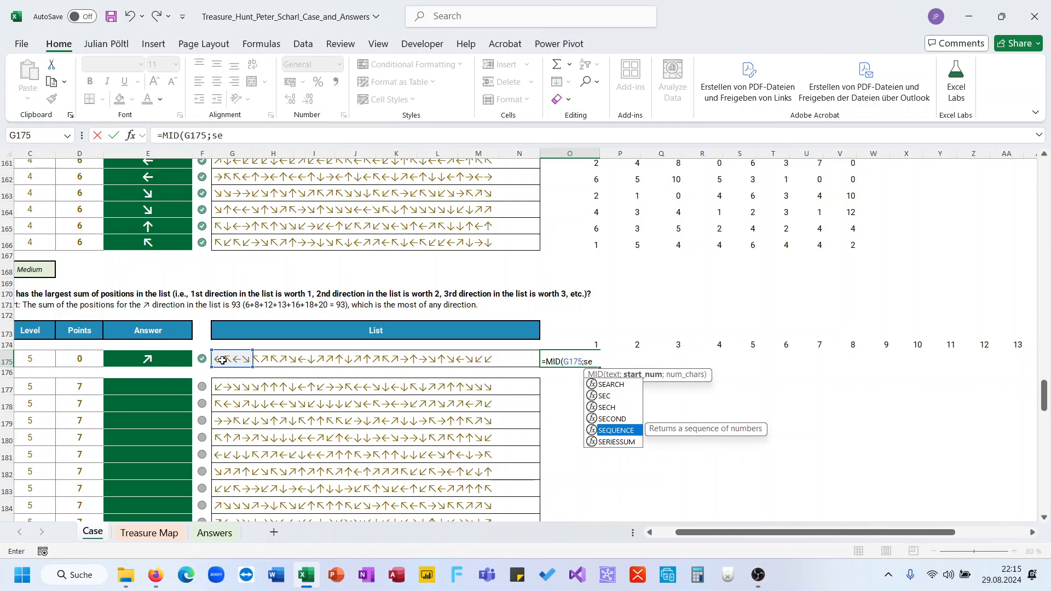
key(Tab)
text(len()
click(223, 360)
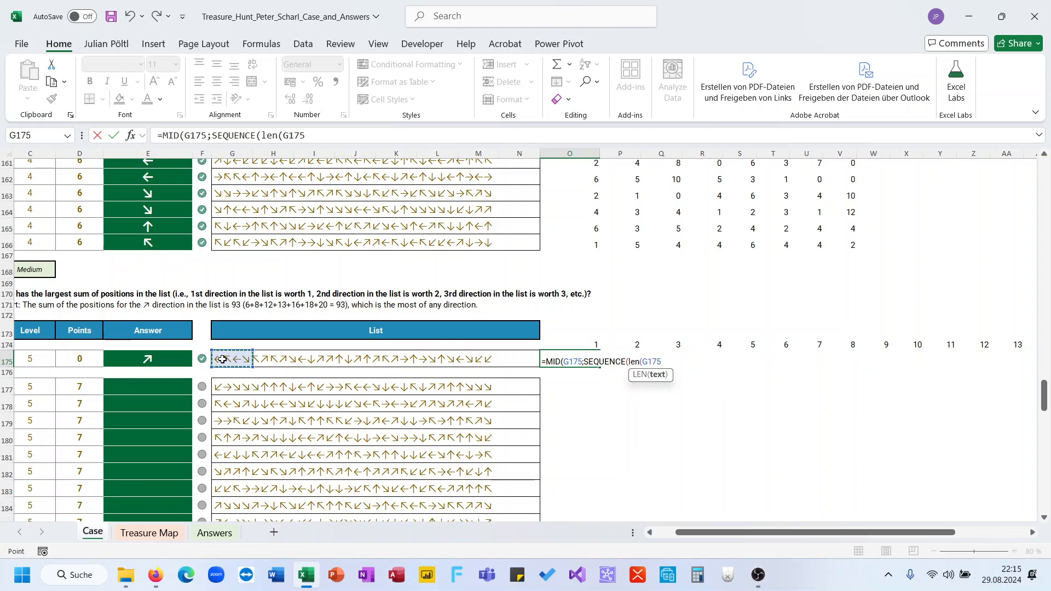
text());1))
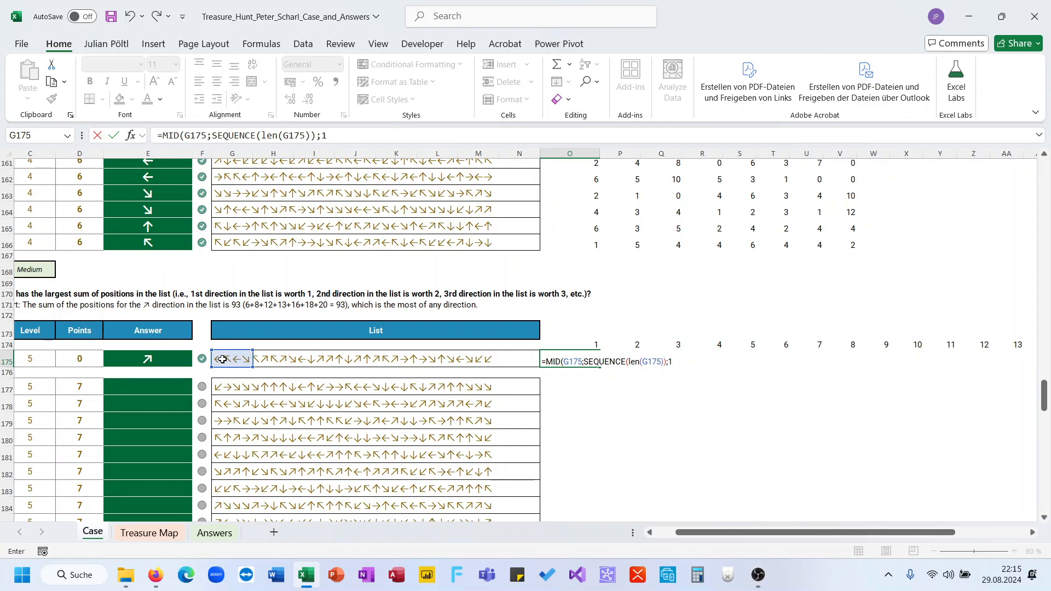
key(Return)
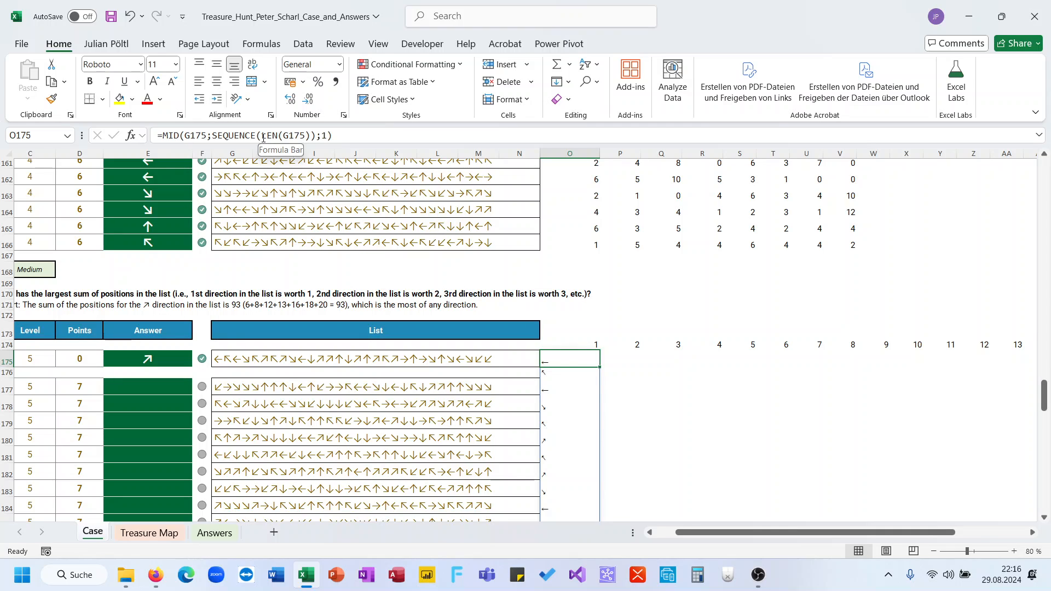
Step: Change the formula in O175 to =MID(G175;SEQUENCE(;LEN(G175));1) so the arrows spread across one row
click(263, 135)
text(;)
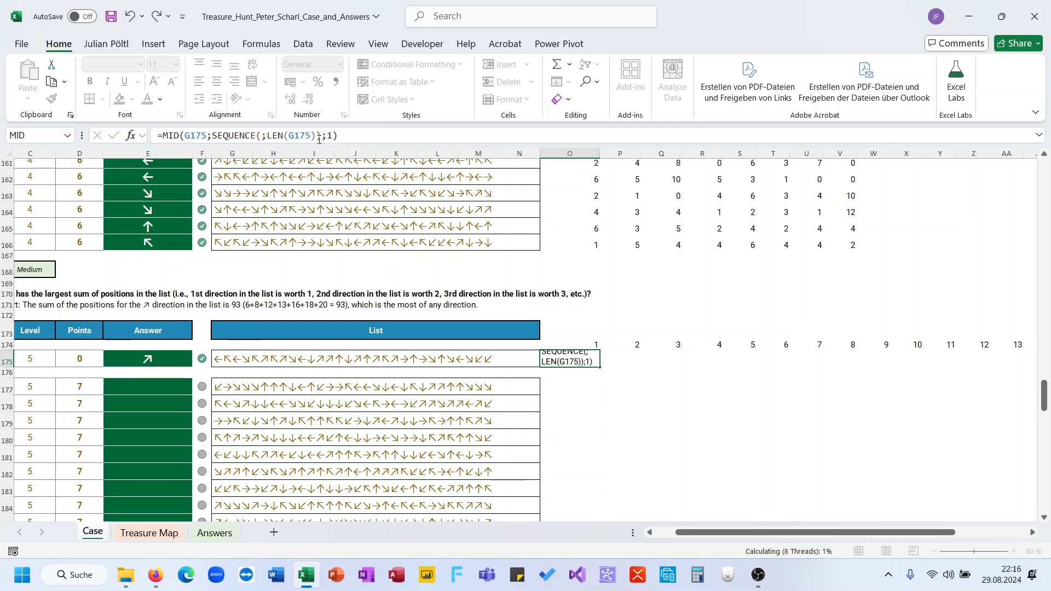
key(ctrl+Return)
scroll(625, 332, right, 5)
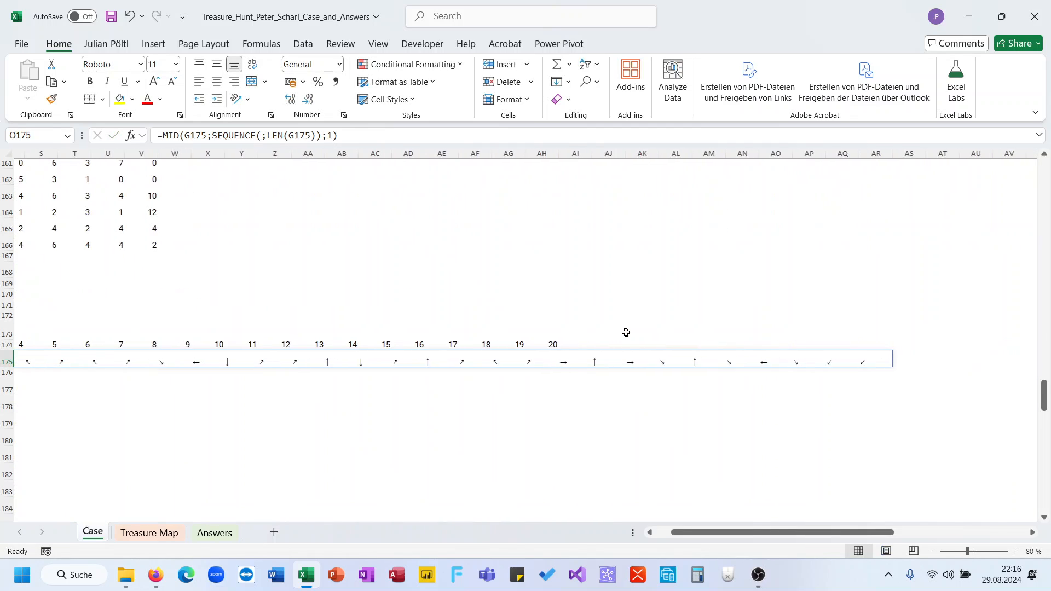
scroll(625, 333, left, 3)
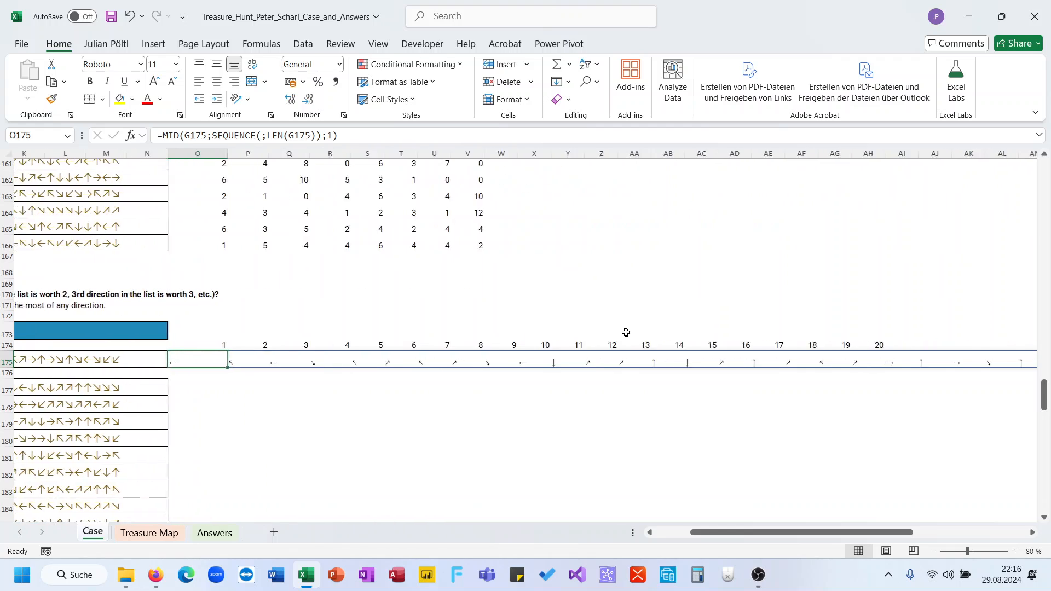
scroll(626, 333, left, 2)
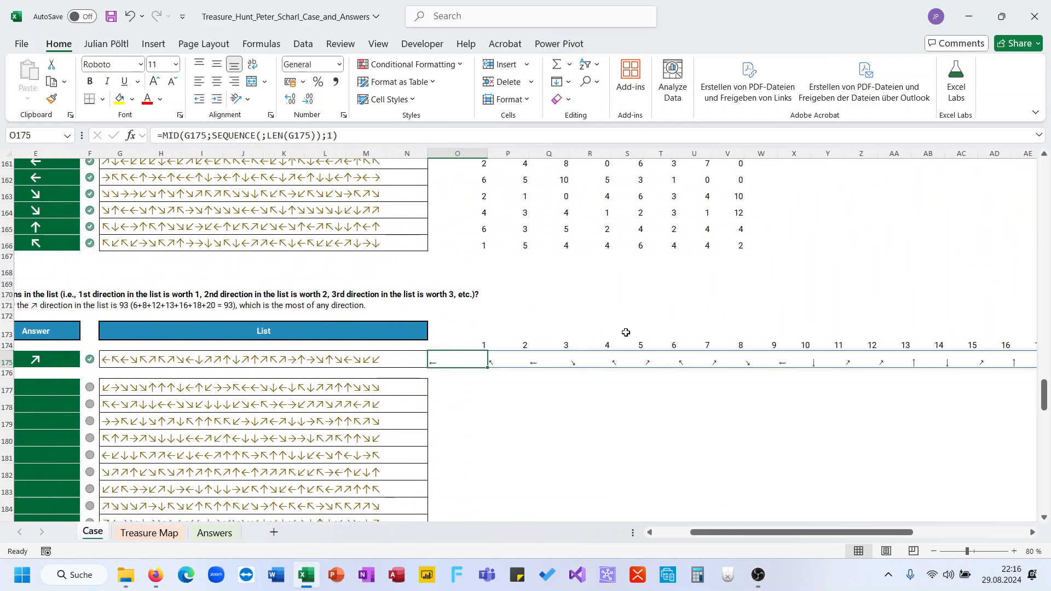
Step: Count the split arrows in row 175 and set the position numbers in O174 to =SEQUENCE(;30)
click(474, 345)
scroll(472, 345, right, 7)
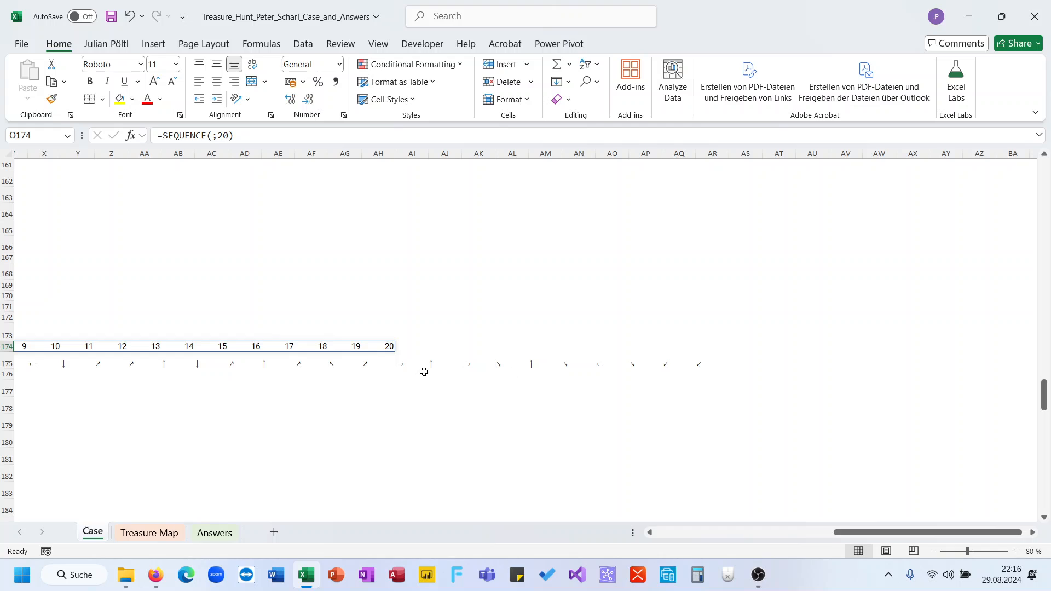
scroll(425, 372, left, 7)
click(504, 392)
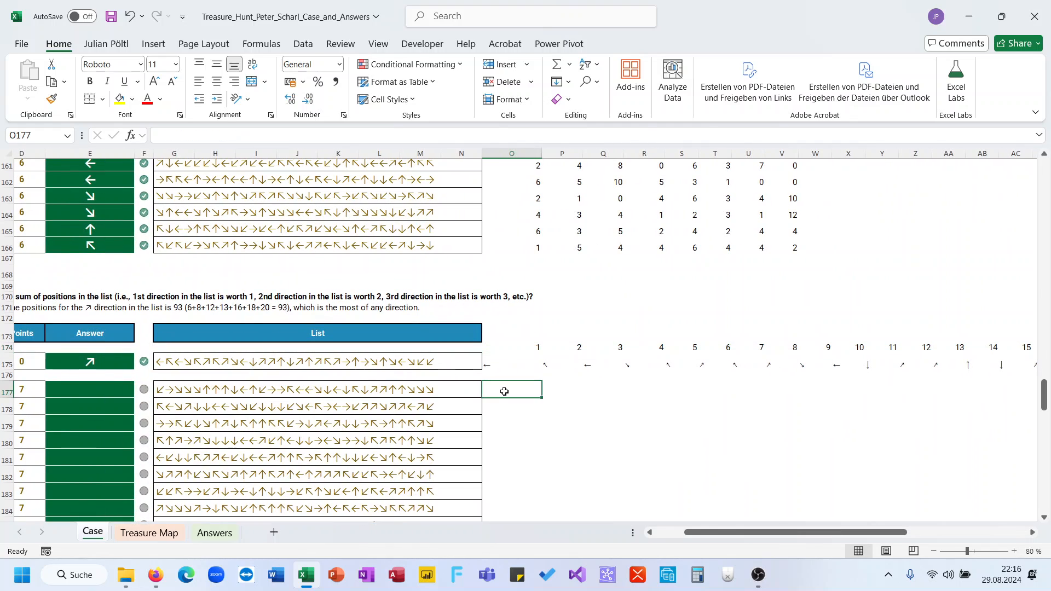
scroll(505, 392, down, 5)
scroll(504, 392, up, 5)
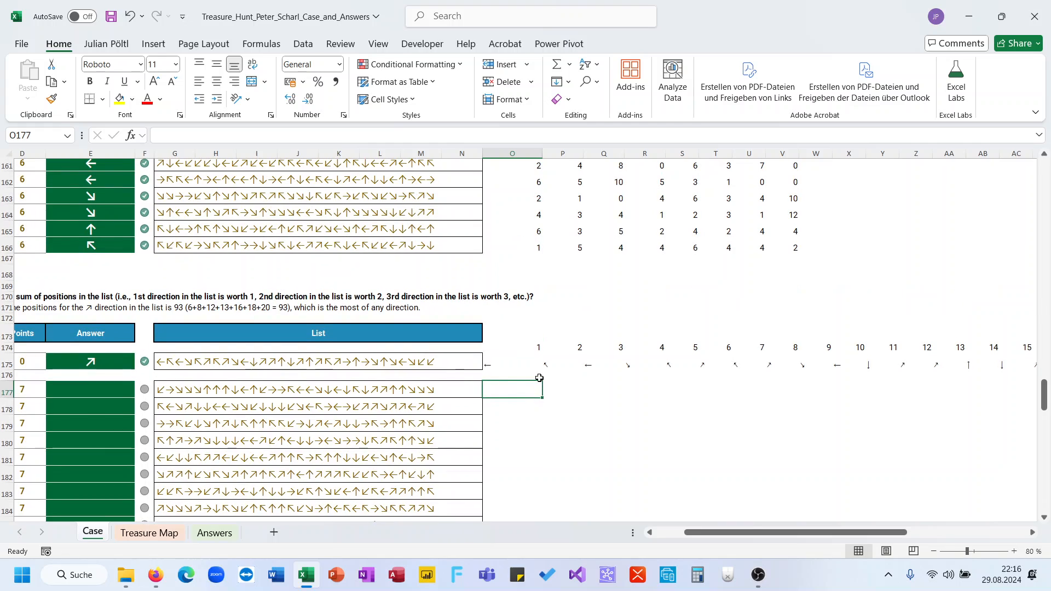
click(507, 359)
key(ctrl+shift+Right)
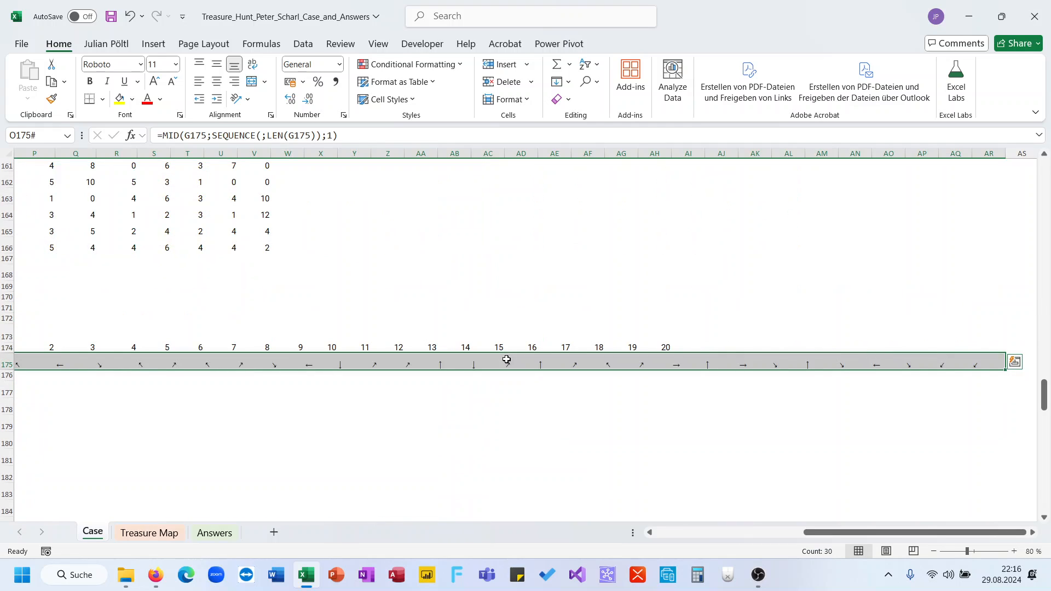
key(ctrl+Left)
click(387, 347)
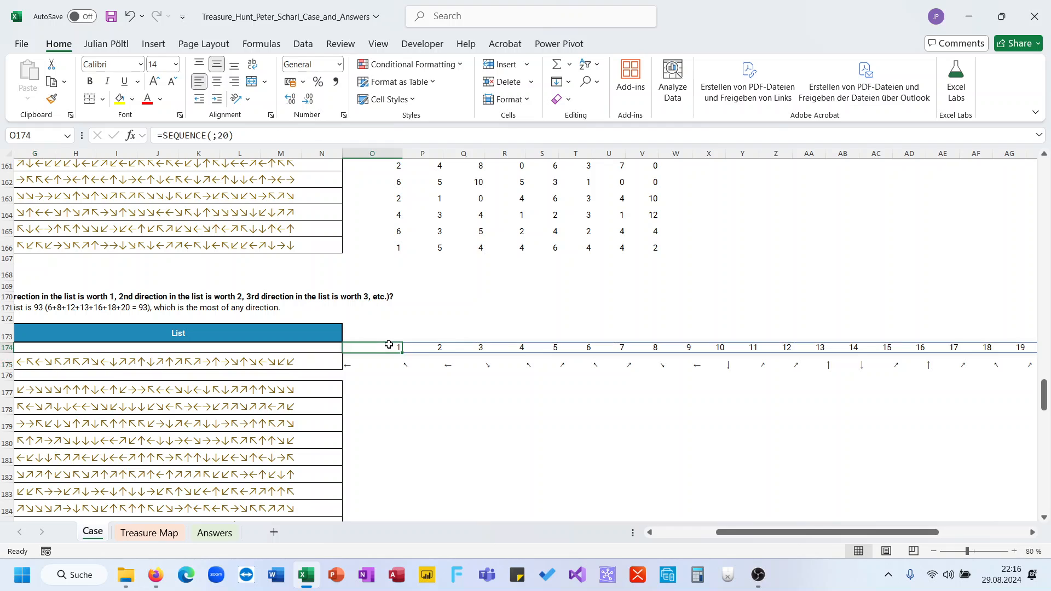
click(225, 135)
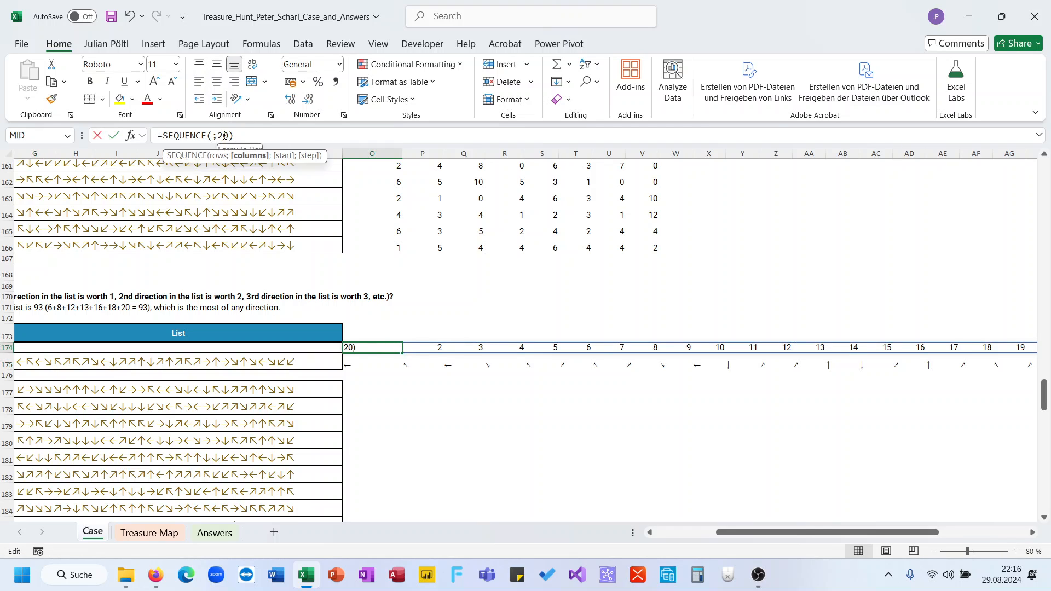
key(Return)
Step: Review the Level 4 arrow-count formula in O148 and the Level 3 lists above it
scroll(275, 174, up, 4)
scroll(296, 208, up, 3)
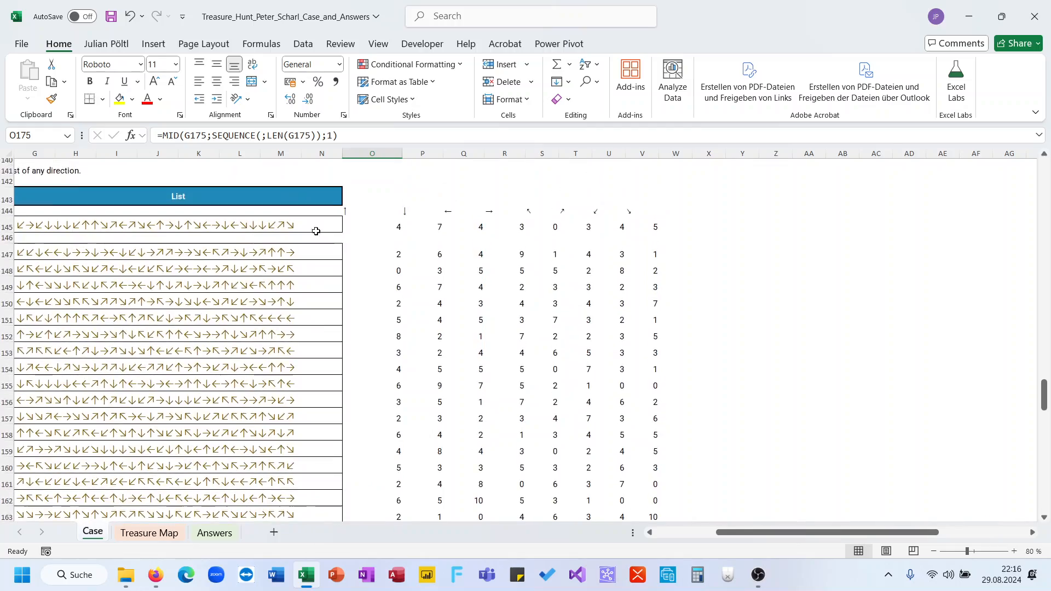
click(366, 275)
scroll(368, 277, left, 4)
scroll(369, 278, up, 3)
scroll(369, 278, up, 15)
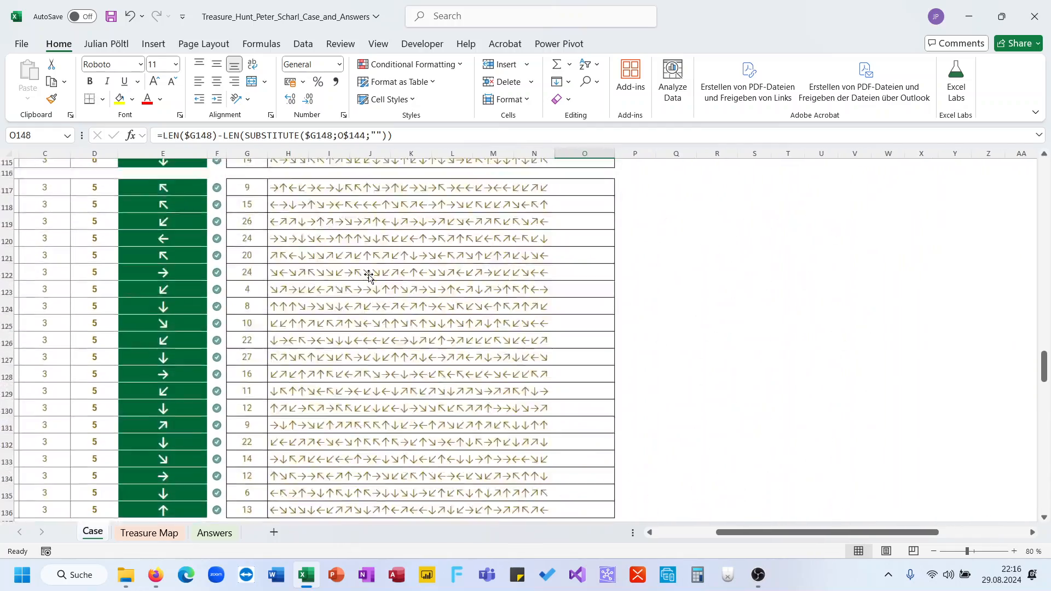
scroll(369, 277, down, 20)
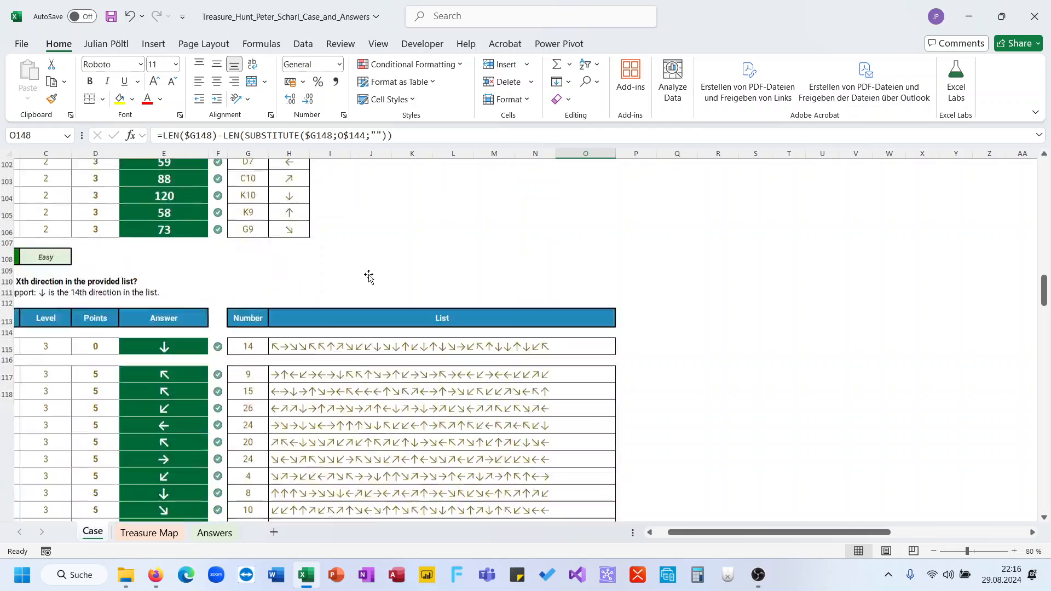
scroll(369, 278, up, 2)
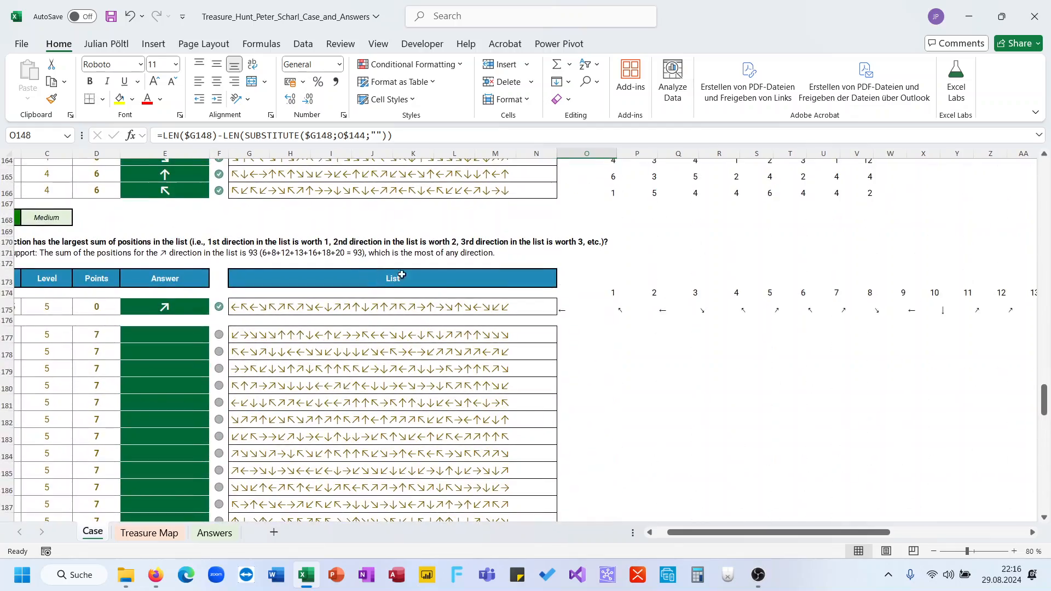
scroll(660, 321, right, 4)
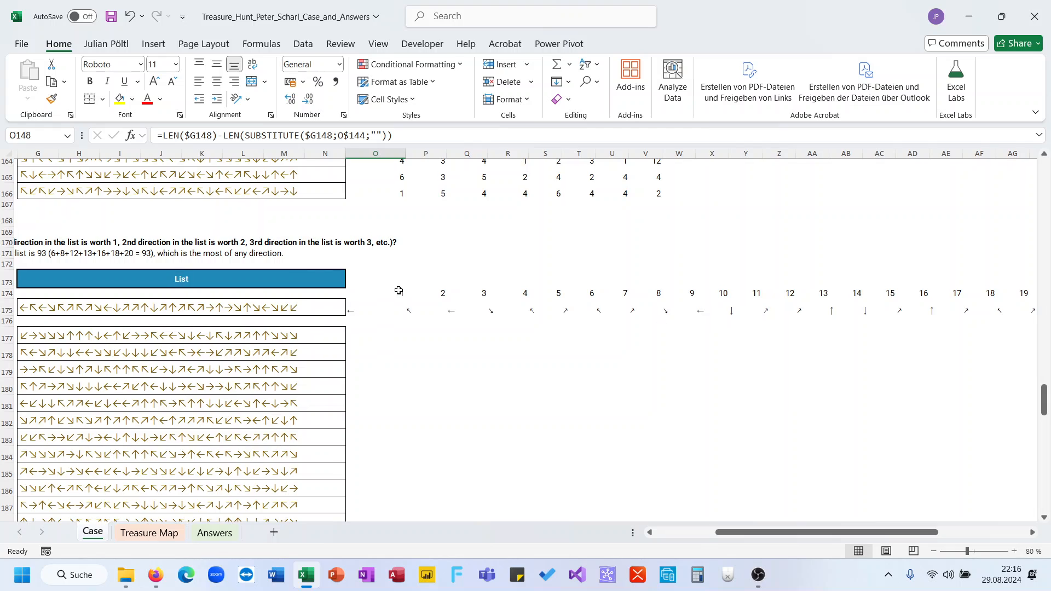
Step: Compare the position numbers in row 174 with the split arrows in row 175, and glance at the Answers sheet
click(400, 292)
click(384, 312)
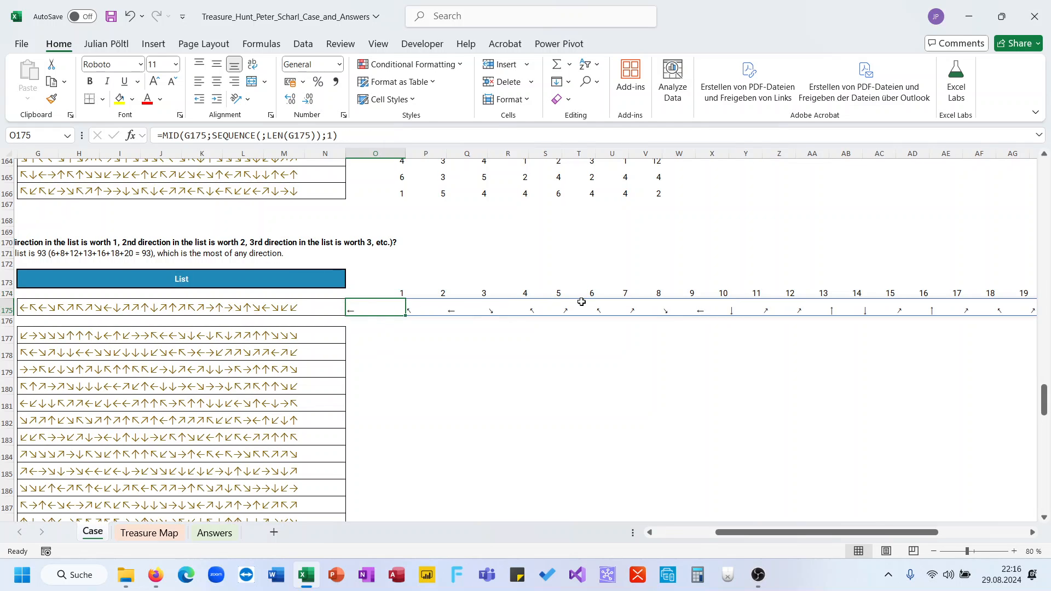
scroll(581, 302, right, 3)
scroll(581, 302, left, 5)
scroll(582, 302, right, 1)
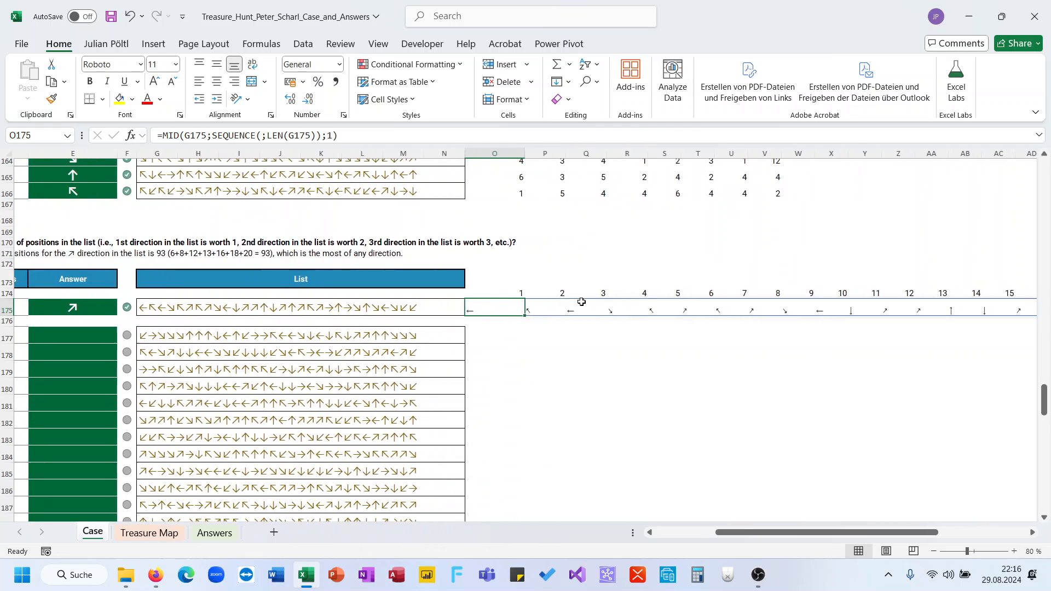
click(512, 326)
scroll(513, 326, down, 9)
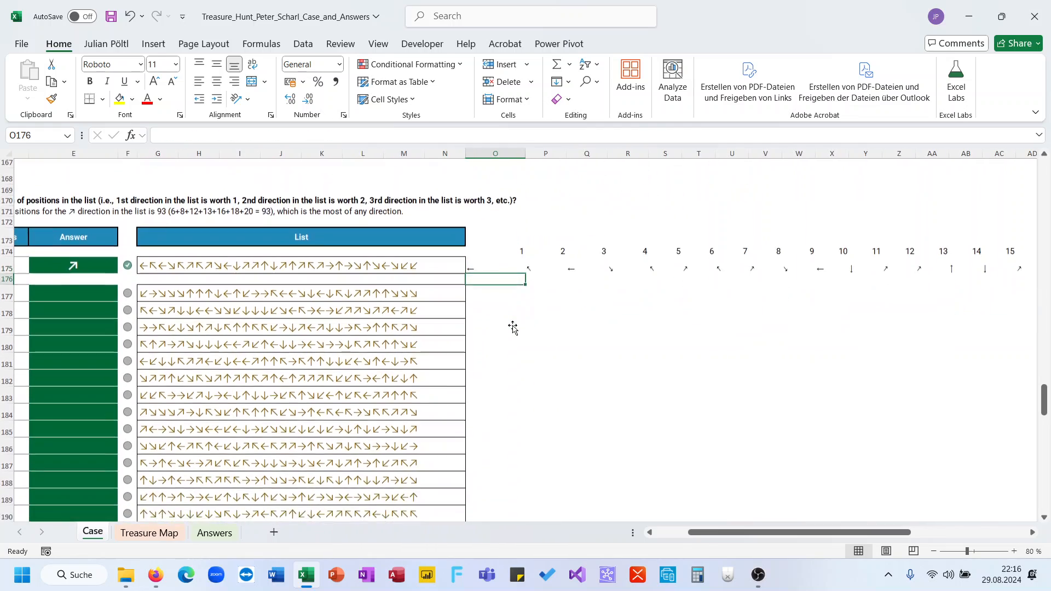
scroll(513, 327, up, 8)
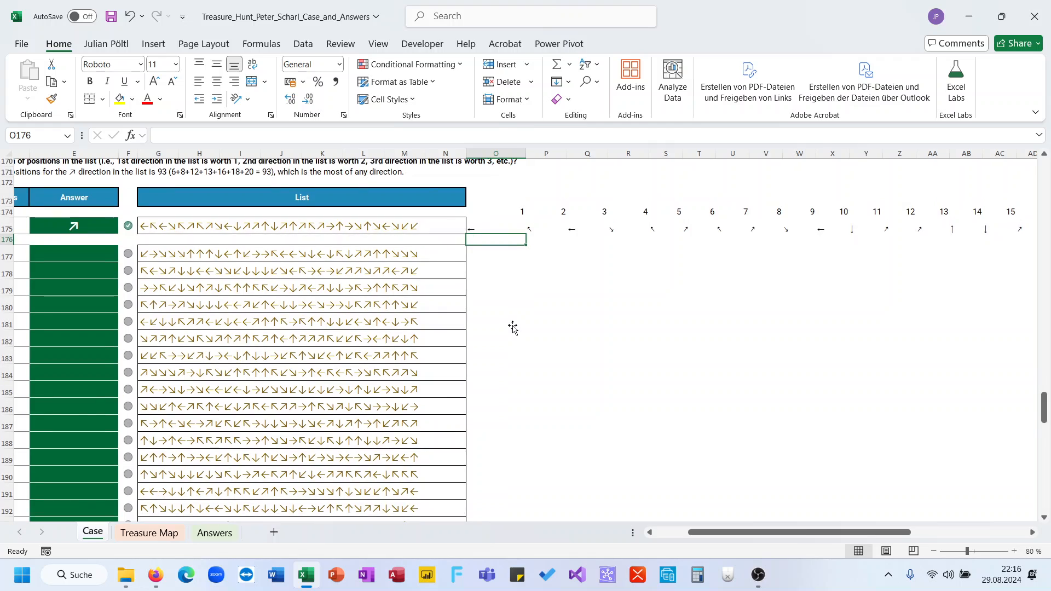
scroll(513, 327, left, 1)
scroll(611, 296, left, 1)
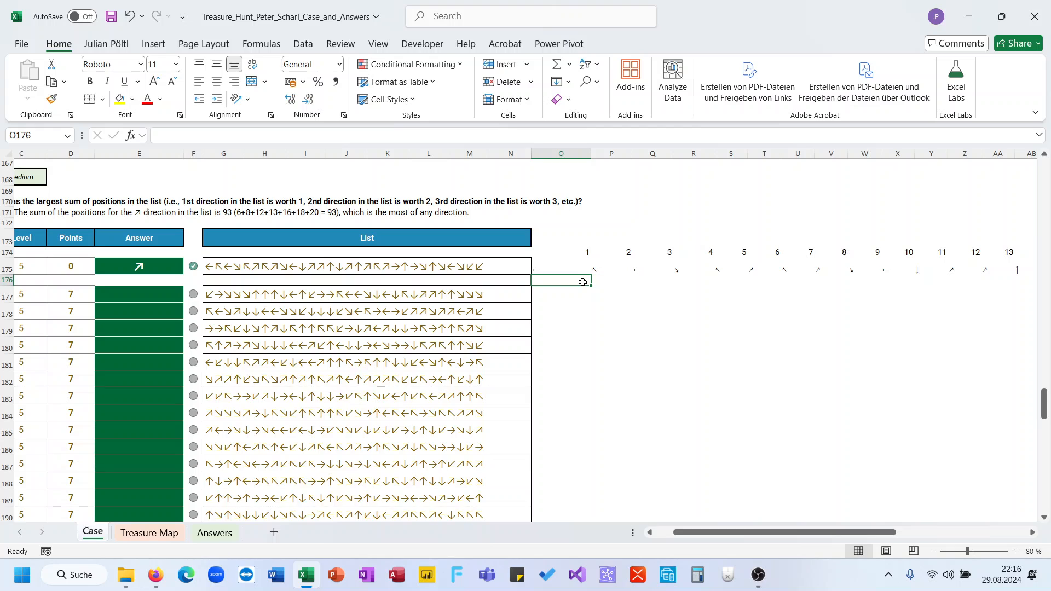
click(215, 533)
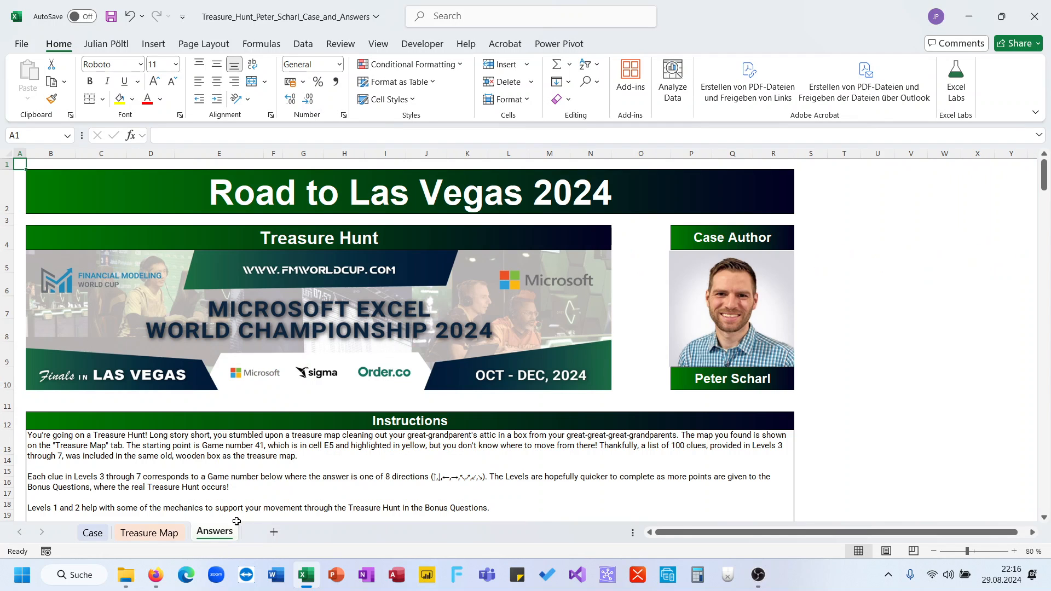
click(92, 532)
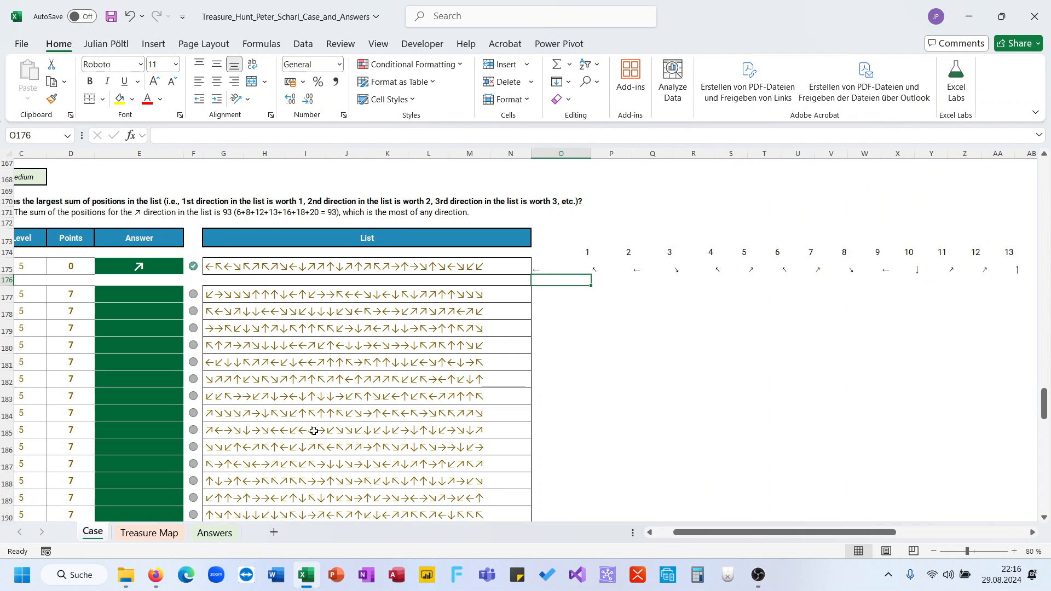
Step: Enter =Arr in P178 on the Case sheet to list the arrow directions vertically
click(602, 310)
text(=arr)
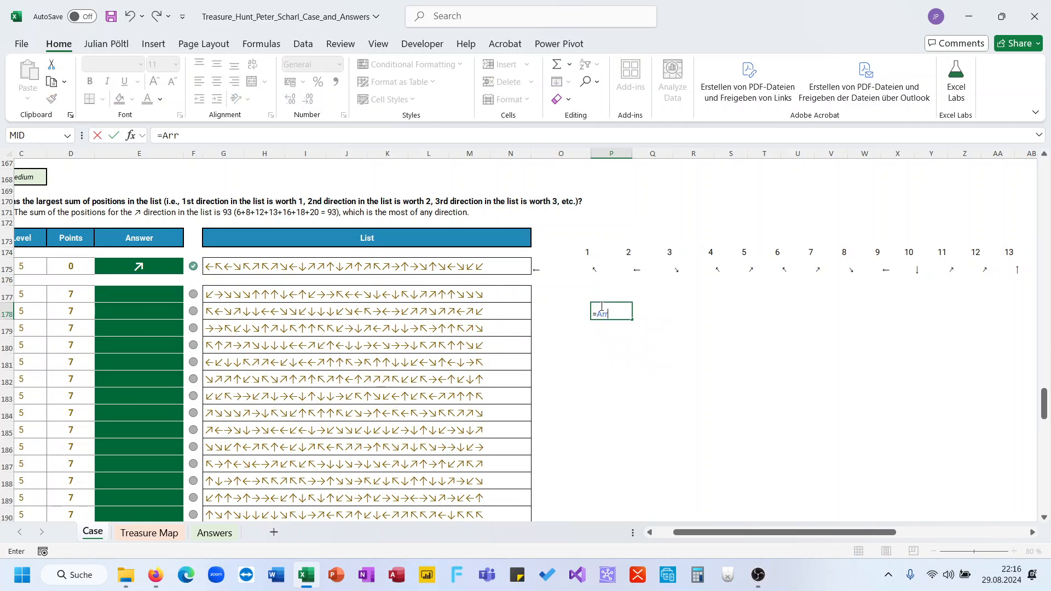
key(Return)
Step: Enter =FILTER(O174#;O175#=P178) in Q178 to return the positions of the first listed direction
click(652, 312)
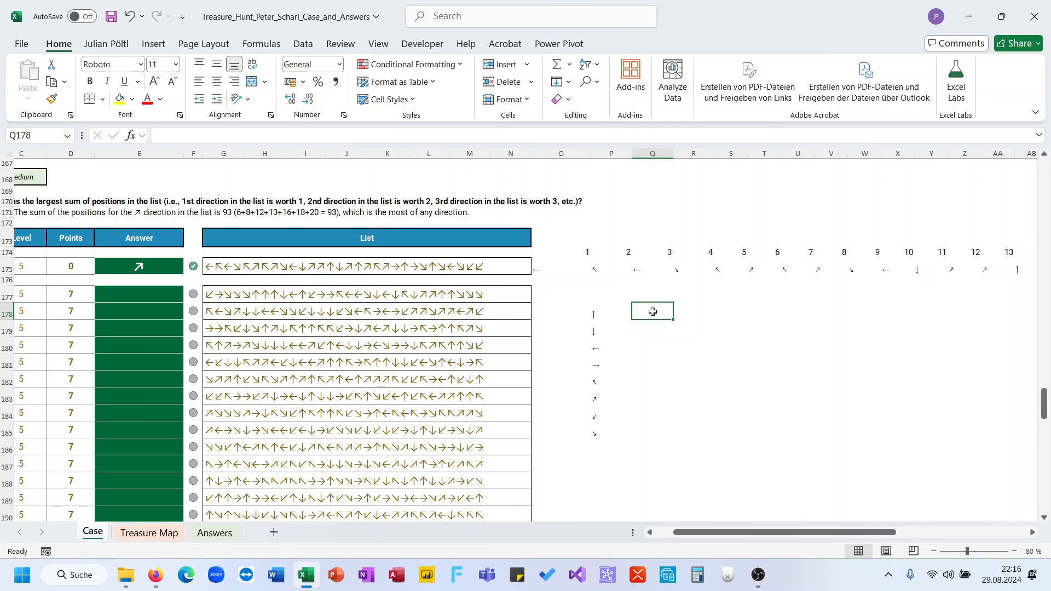
text(=FILTER()
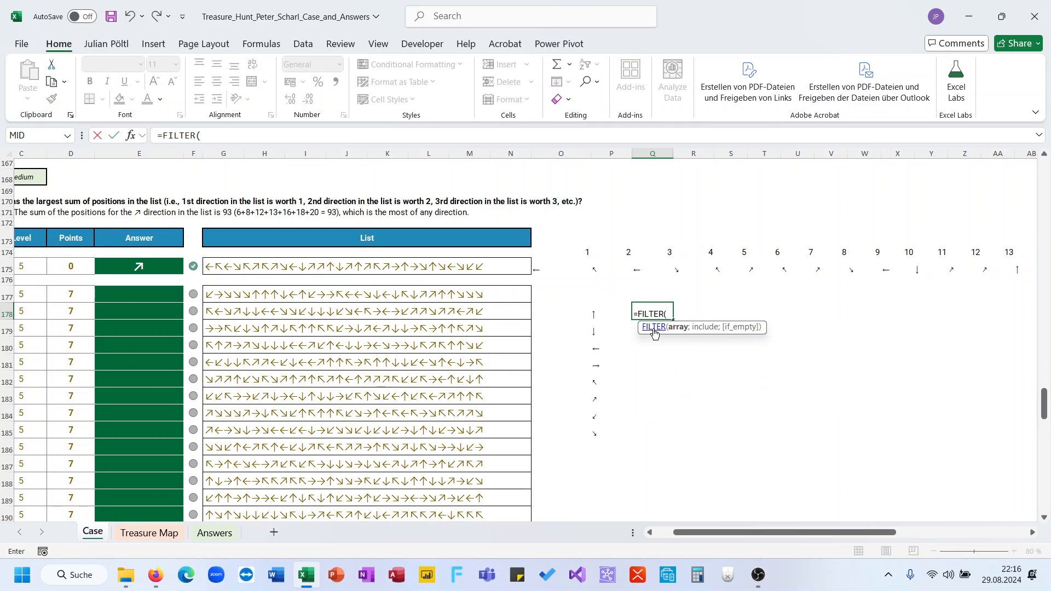
click(569, 253)
key(ctrl+shift+Right)
text(;)
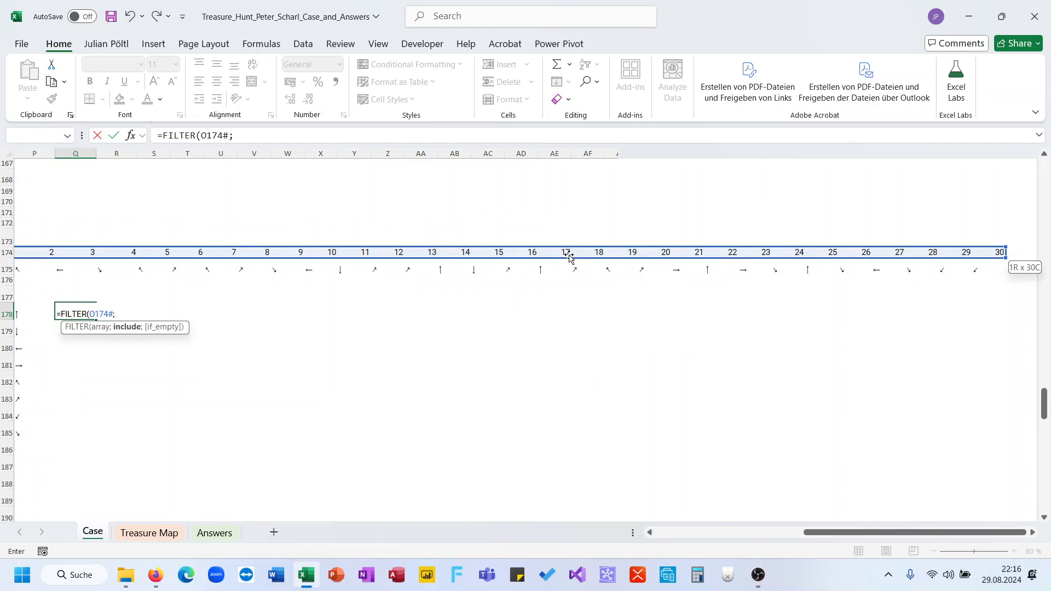
click(987, 272)
key(ctrl+shift+Left)
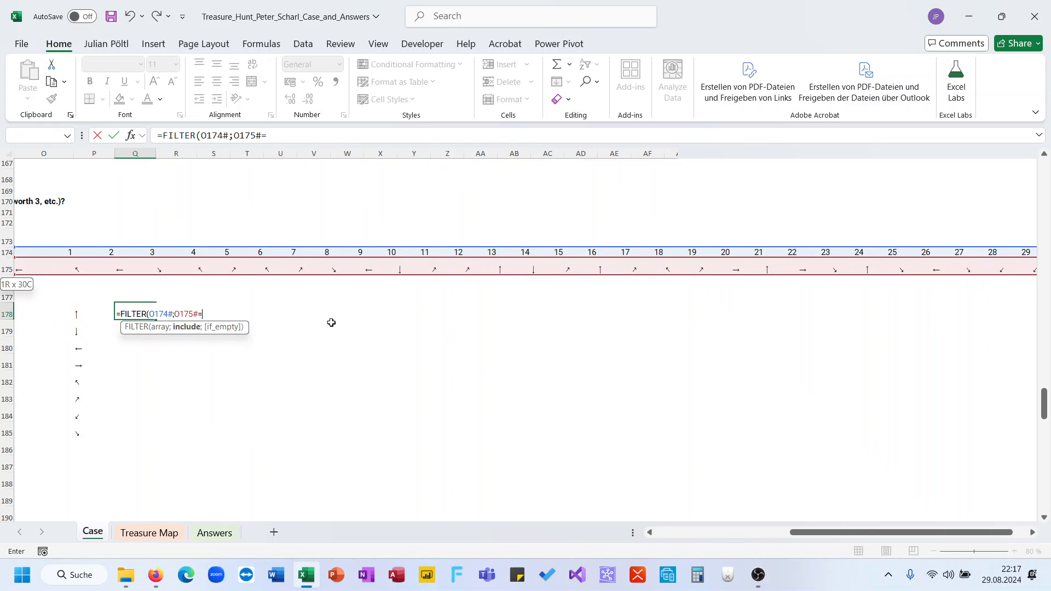
click(75, 312)
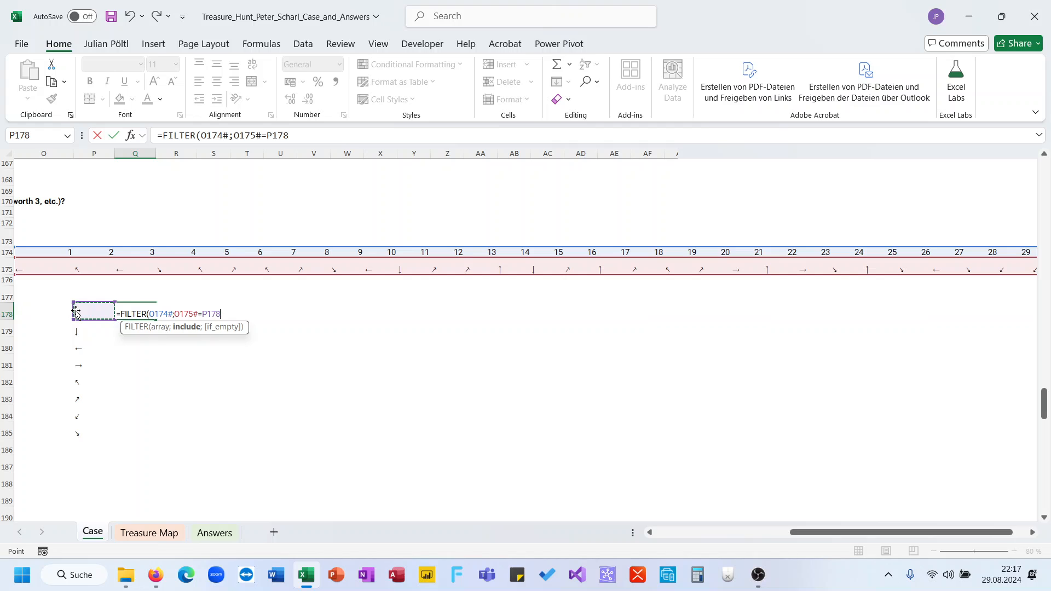
key(Return)
scroll(236, 336, left, 5)
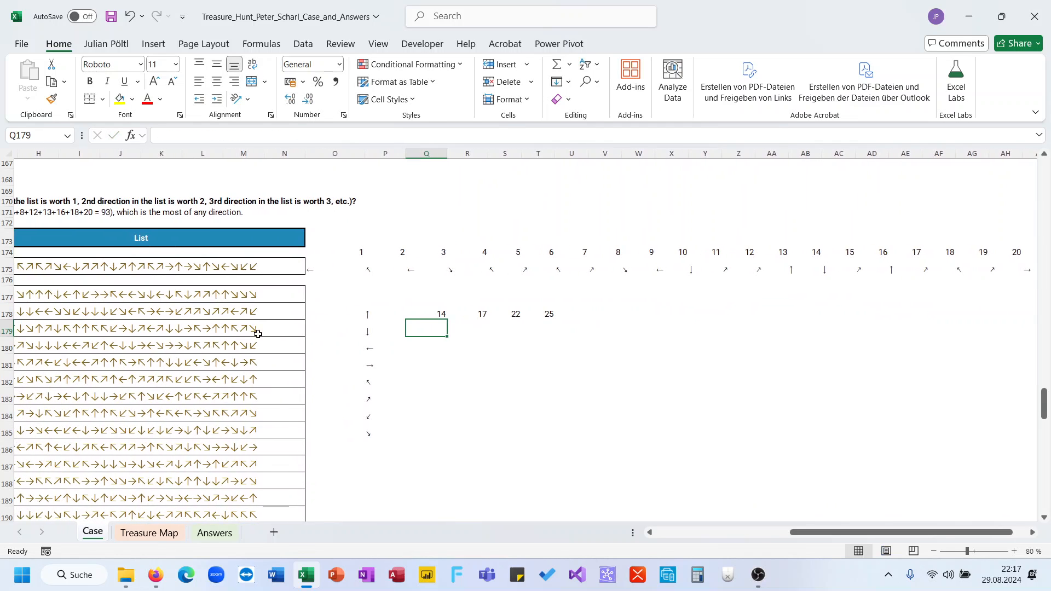
Step: Wrap the FILTER formula in Q178 in SUM to total the positions of the first listed direction
click(417, 312)
click(162, 136)
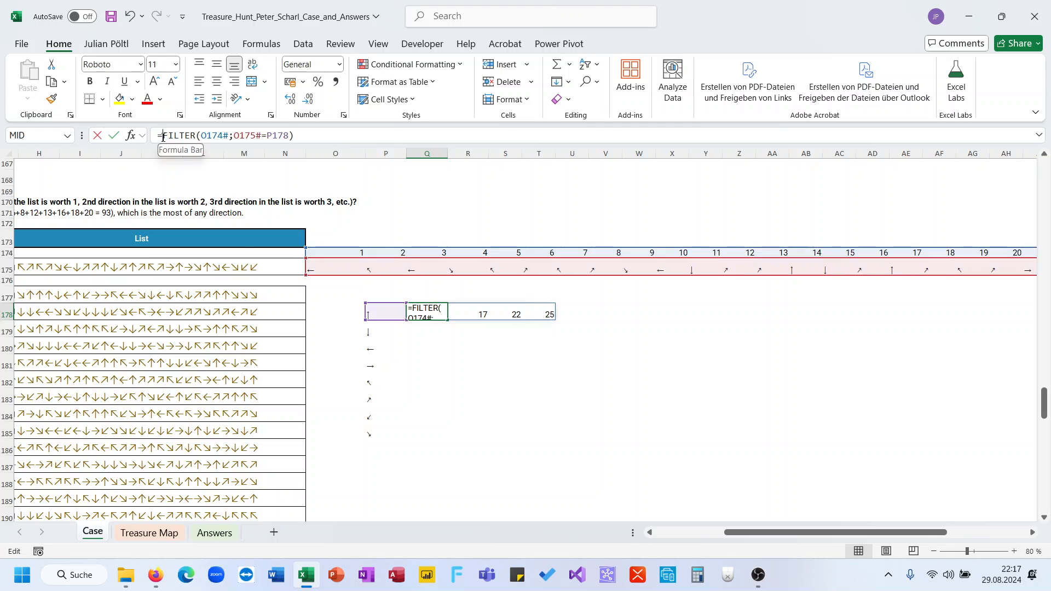
text(sum()
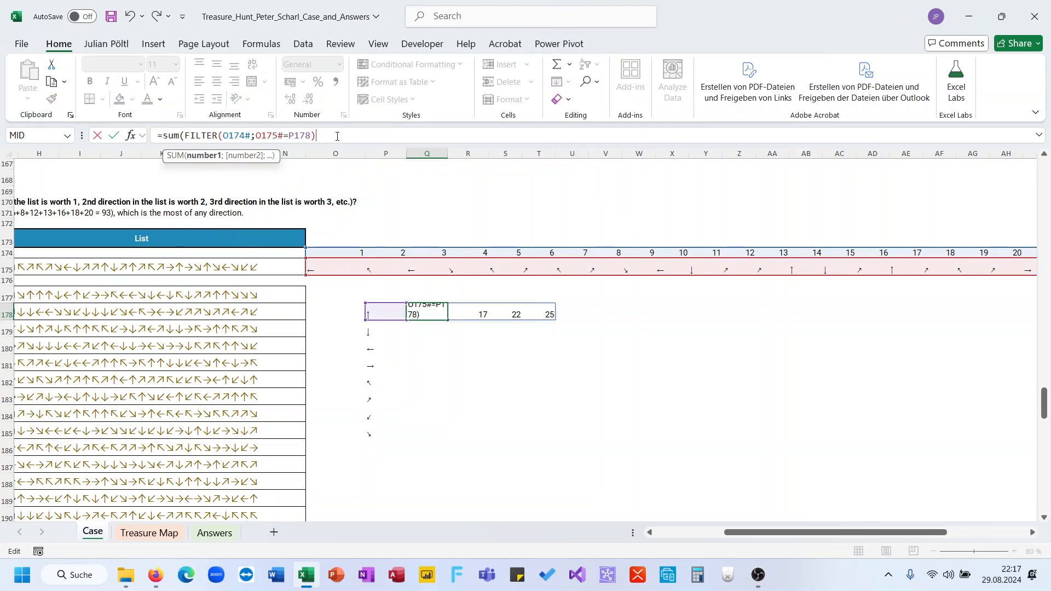
text())
key(ctrl+Return)
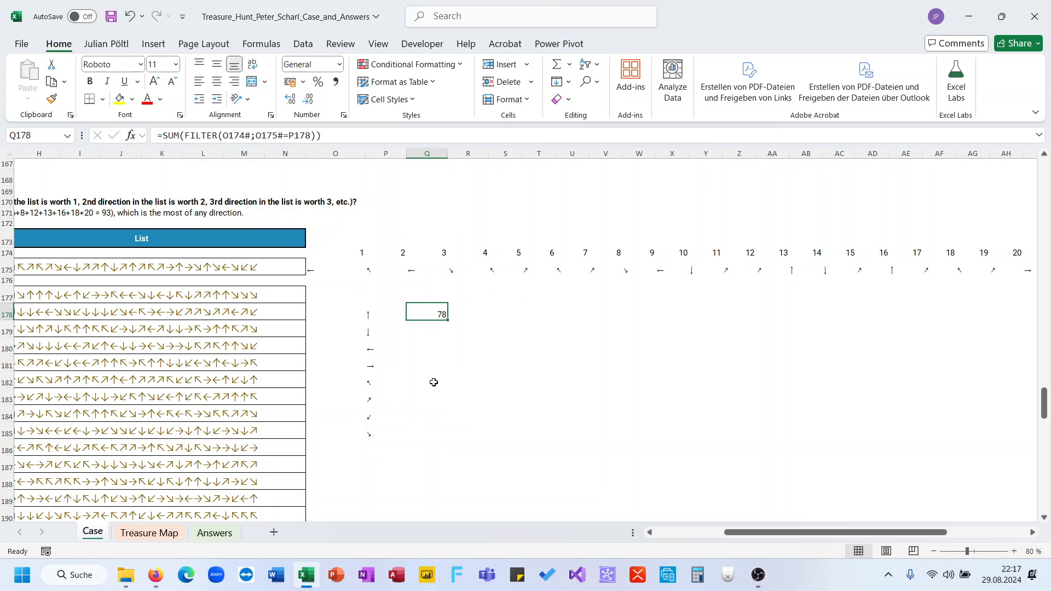
Step: Make the O174# and O175# references in Q178 absolute and fill the formula down to Q185
scroll(434, 383, left, 2)
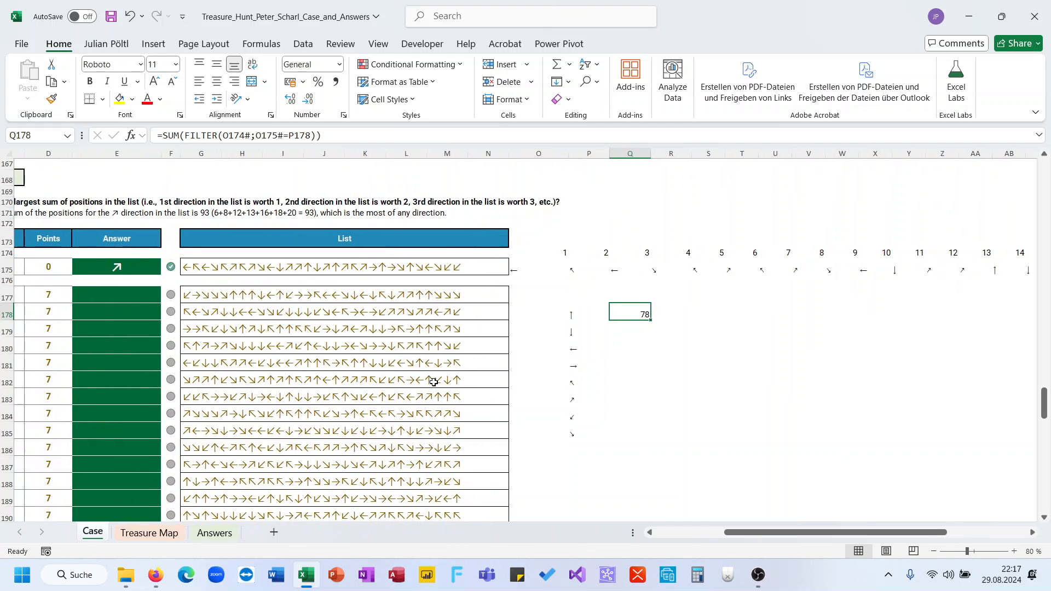
click(321, 136)
click(231, 141)
key(F4)
click(284, 137)
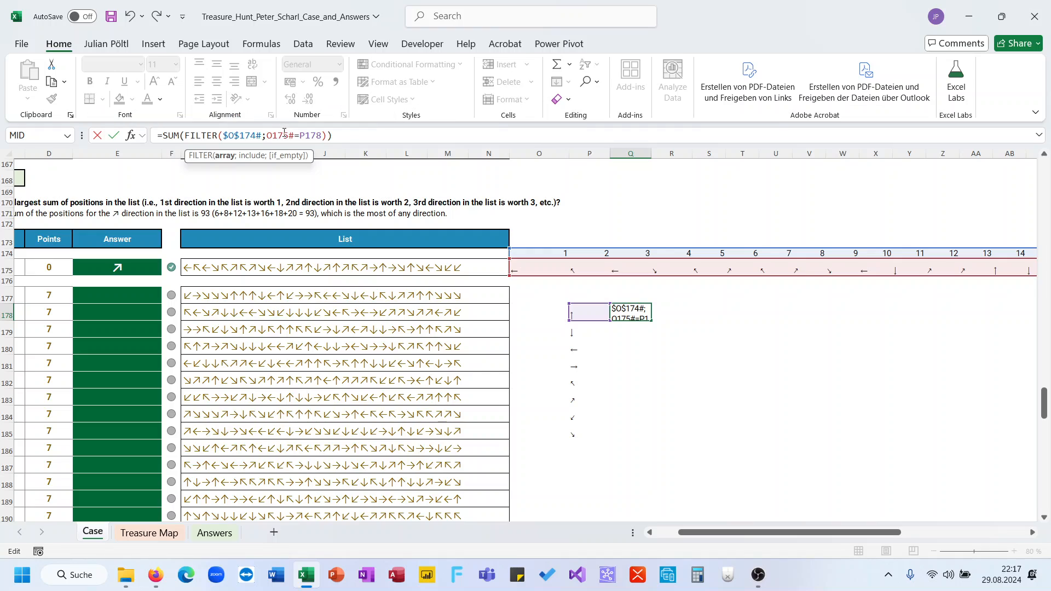
key(F4)
key(Return)
click(640, 316)
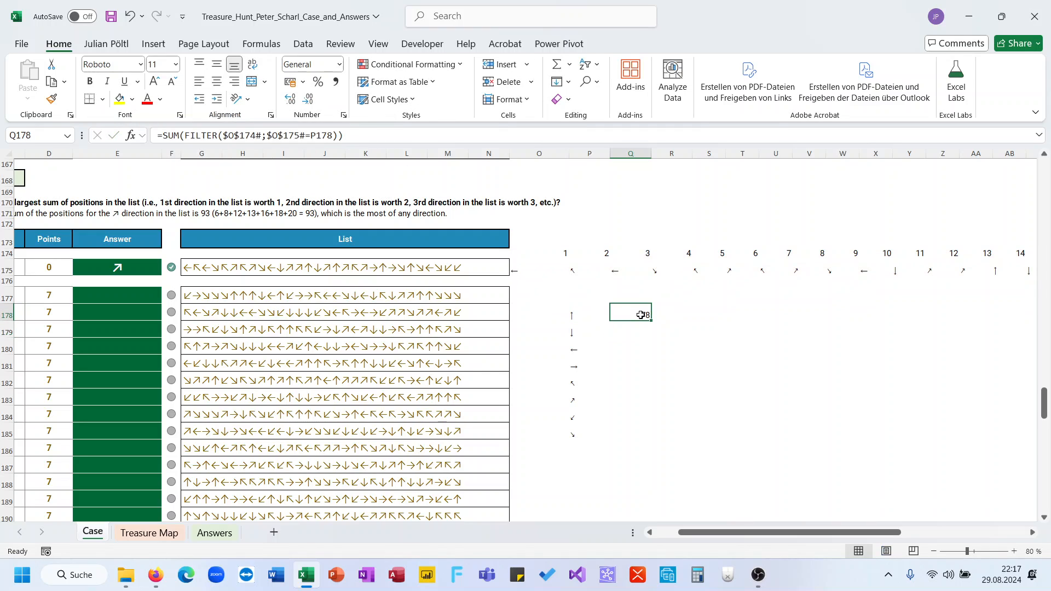
drag(652, 323, 635, 436)
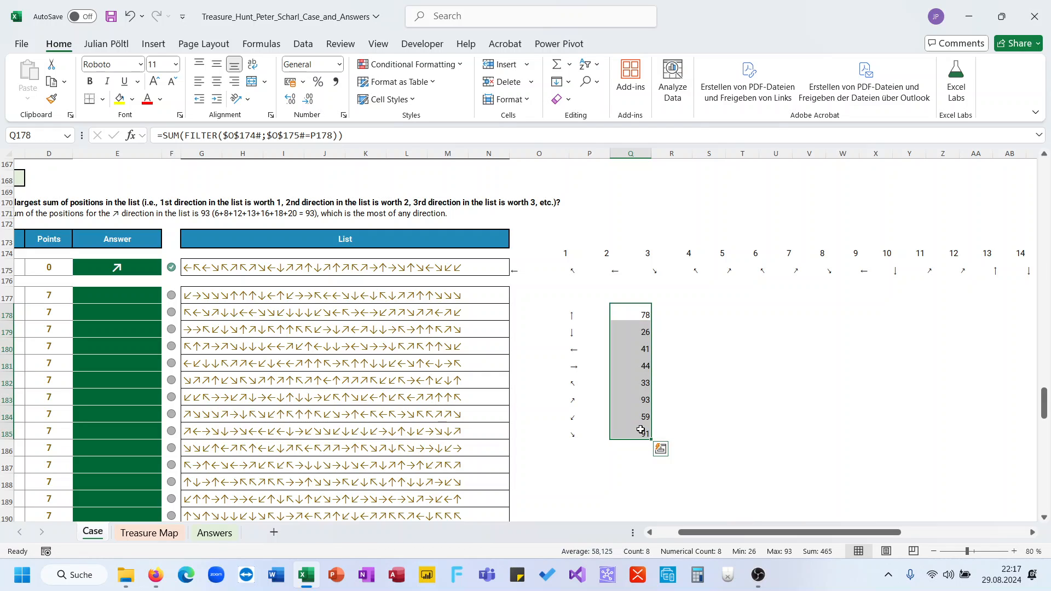
Step: Examine the position sums in Q178:Q185 against the directions in column P and the source rows 174 and 175
click(628, 401)
click(570, 402)
click(622, 393)
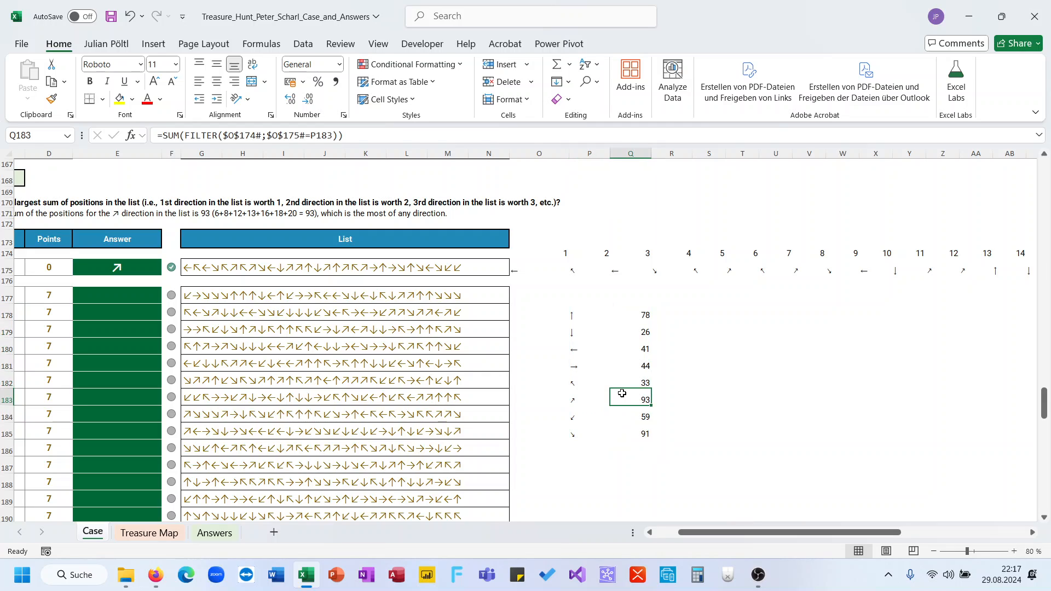
click(574, 401)
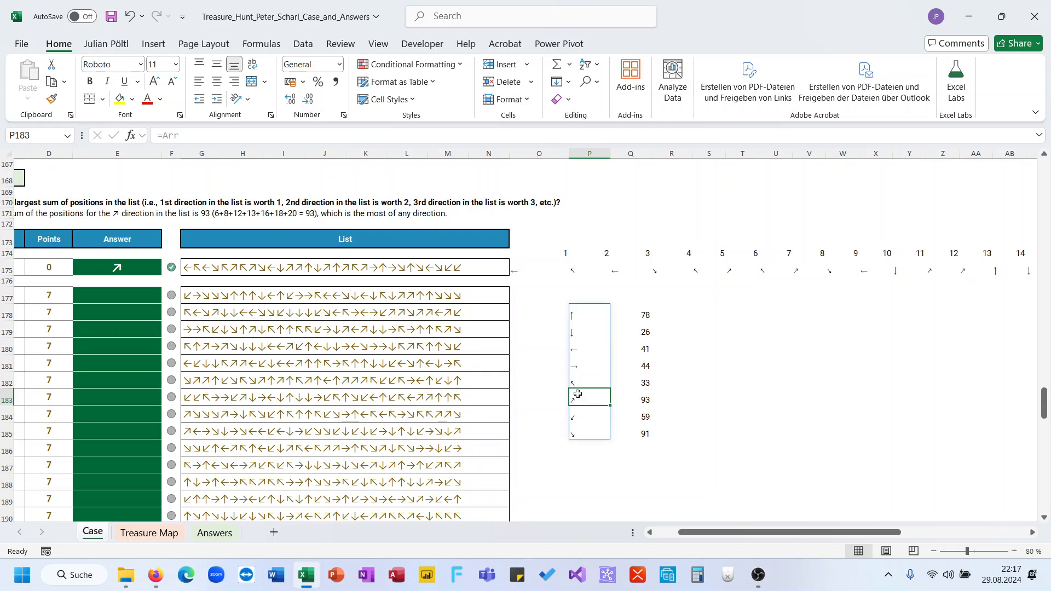
click(648, 317)
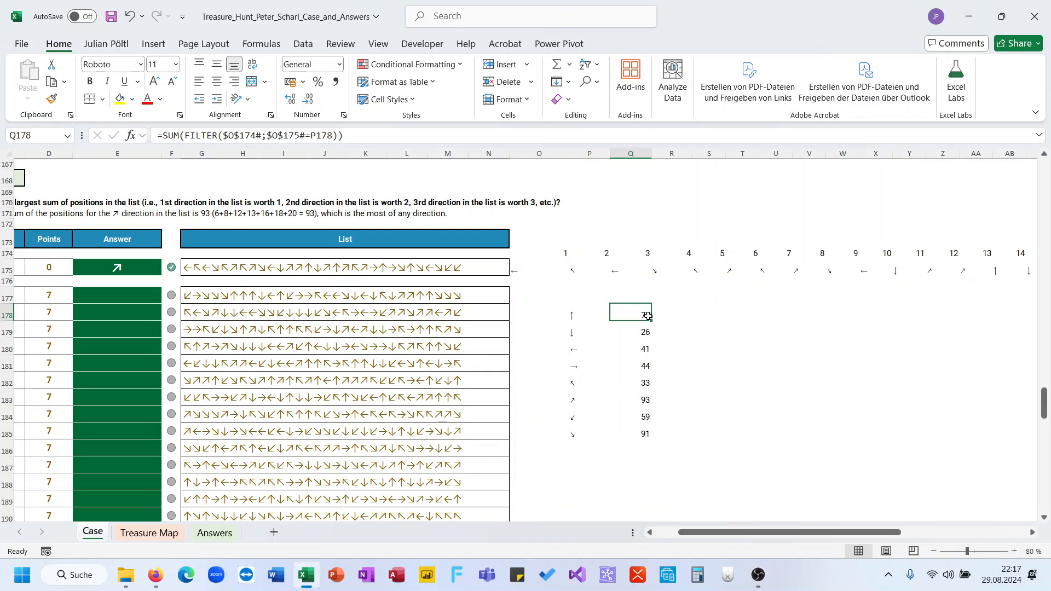
click(585, 319)
click(627, 315)
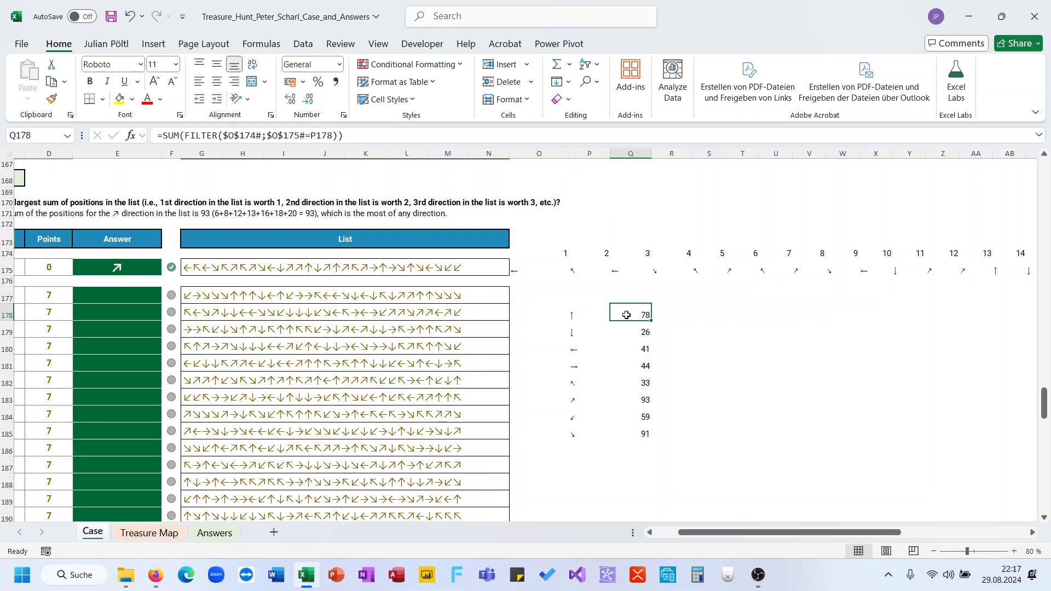
click(583, 317)
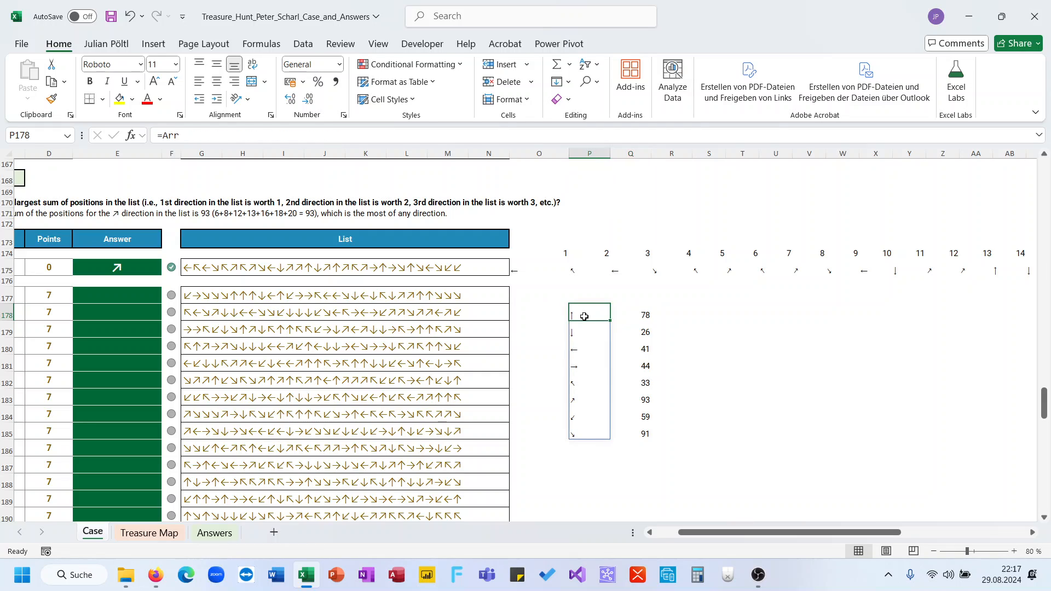
click(531, 275)
click(551, 252)
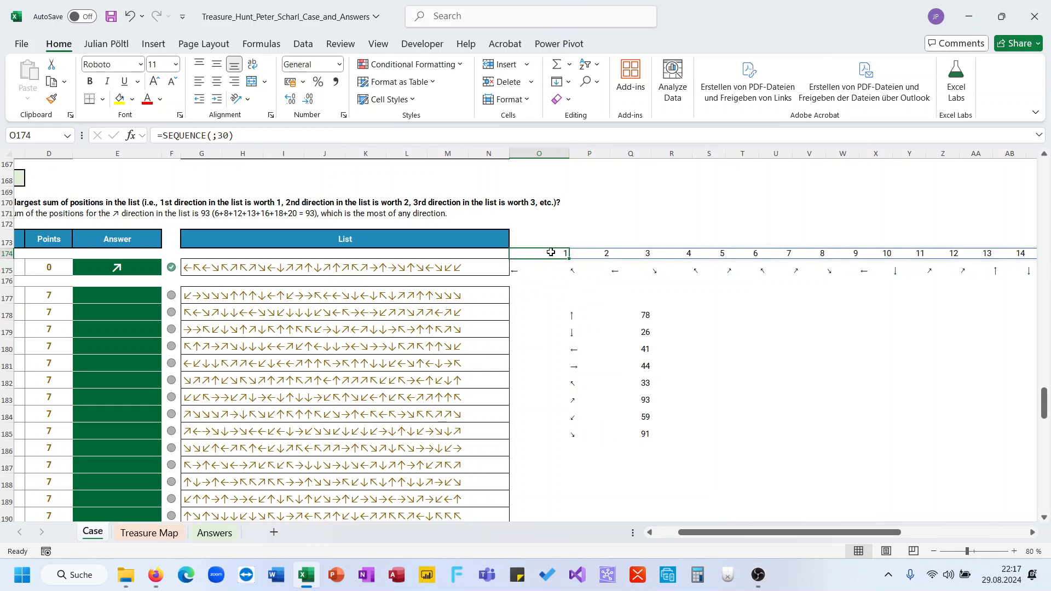
click(632, 316)
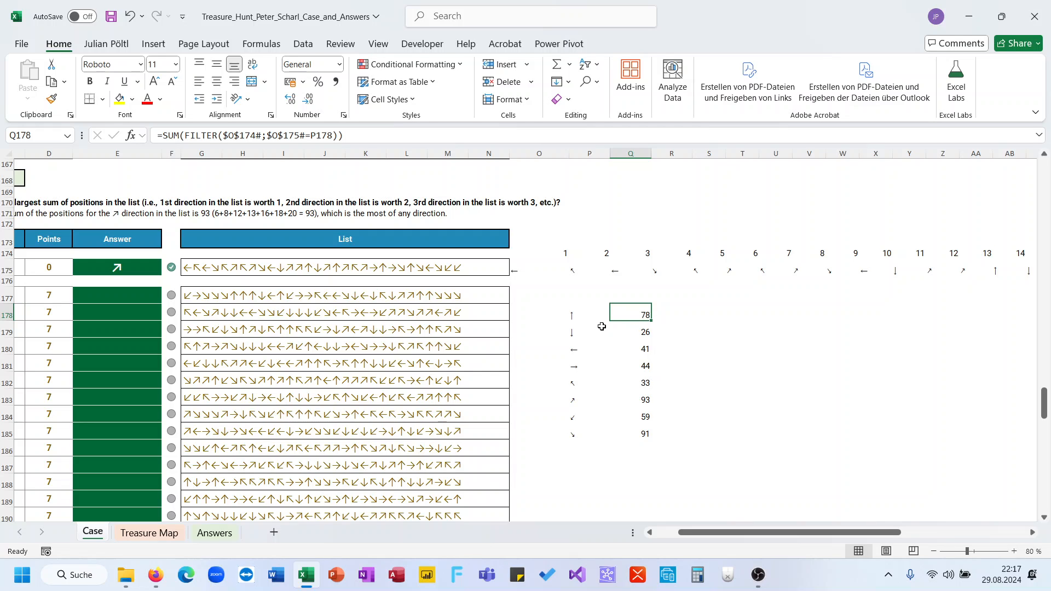
scroll(624, 325, left, 3)
scroll(624, 325, right, 3)
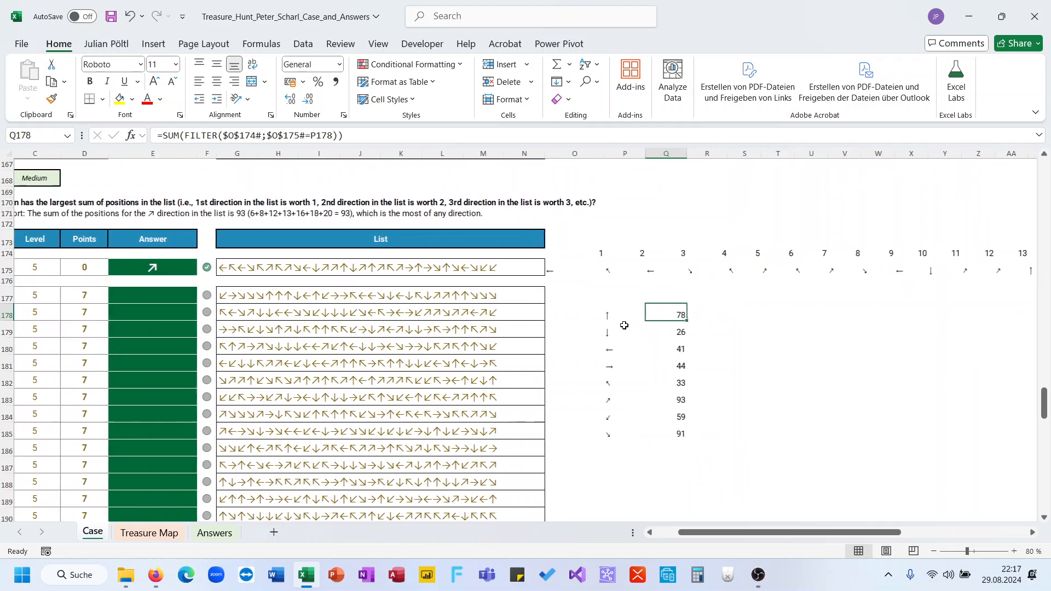
click(596, 315)
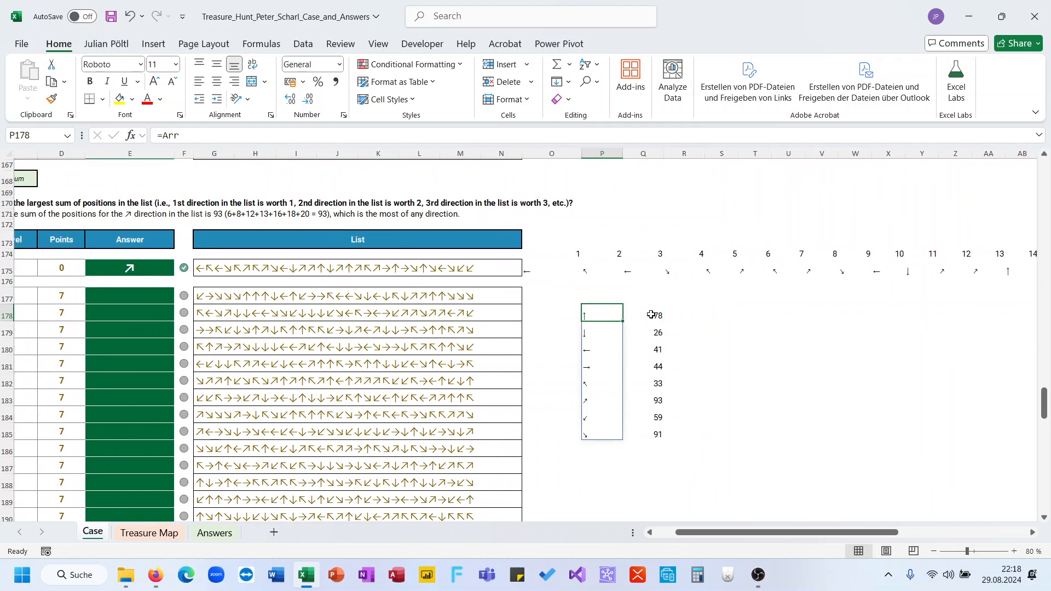
click(651, 315)
click(395, 131)
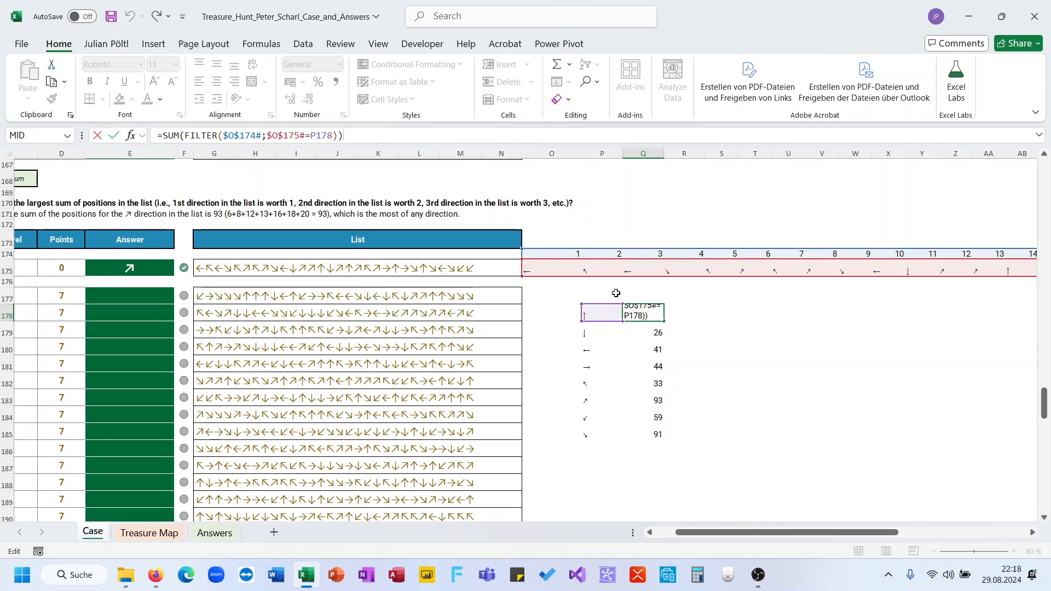
key(Escape)
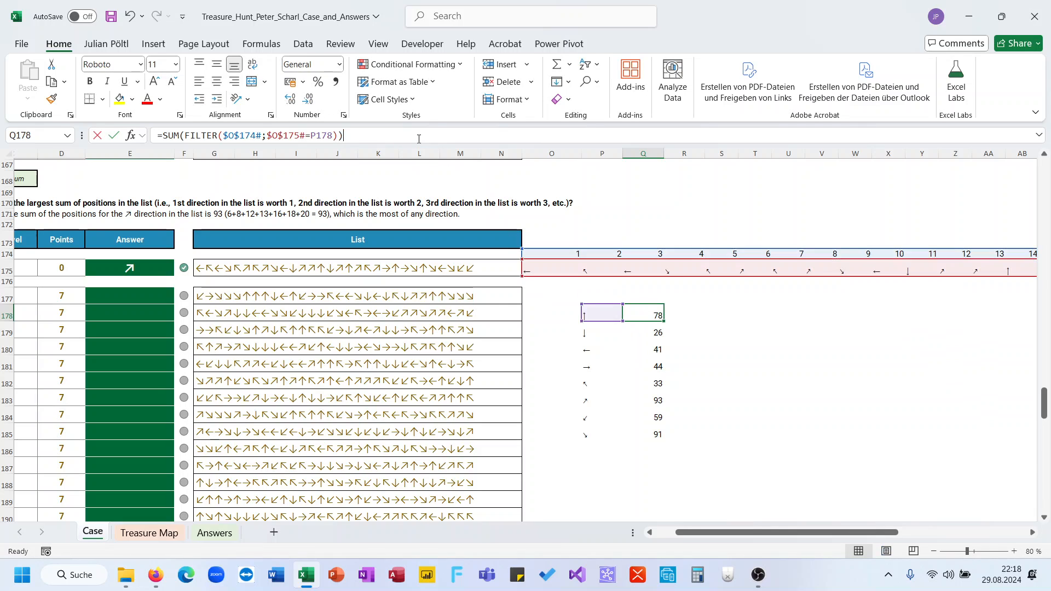
Step: Delete the direction list in P178 and replace the P178 reference in Q178's formula with Arr
click(595, 318)
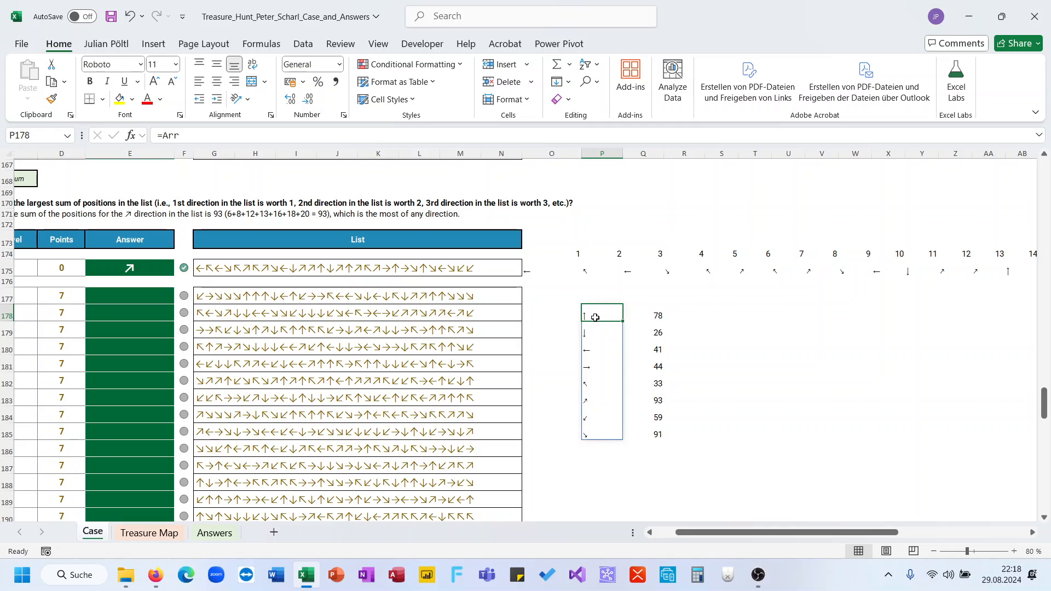
key(Delete)
click(630, 315)
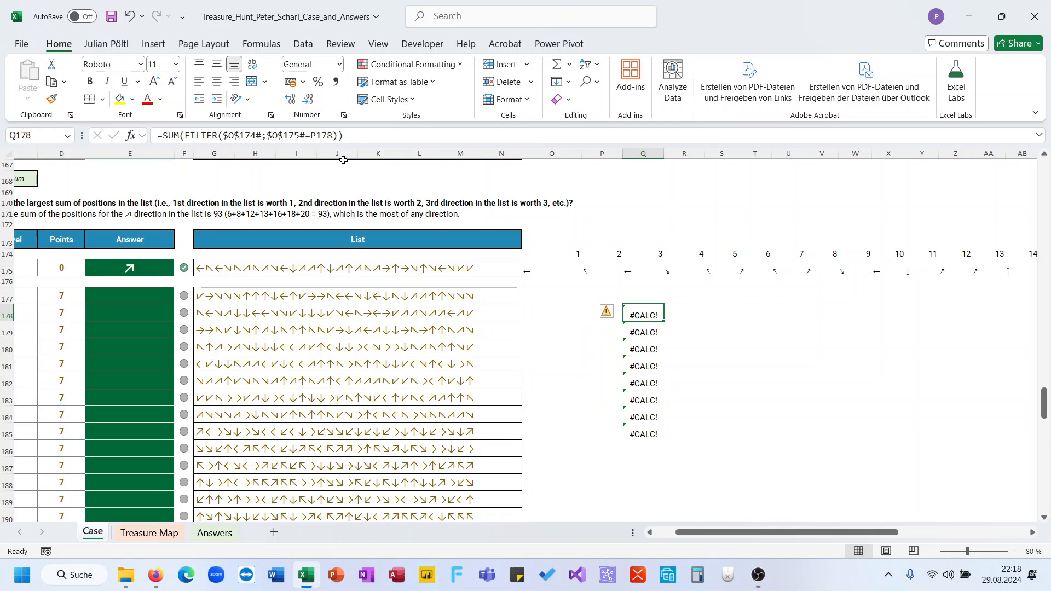
double_click(331, 136)
text(arr)
key(Return)
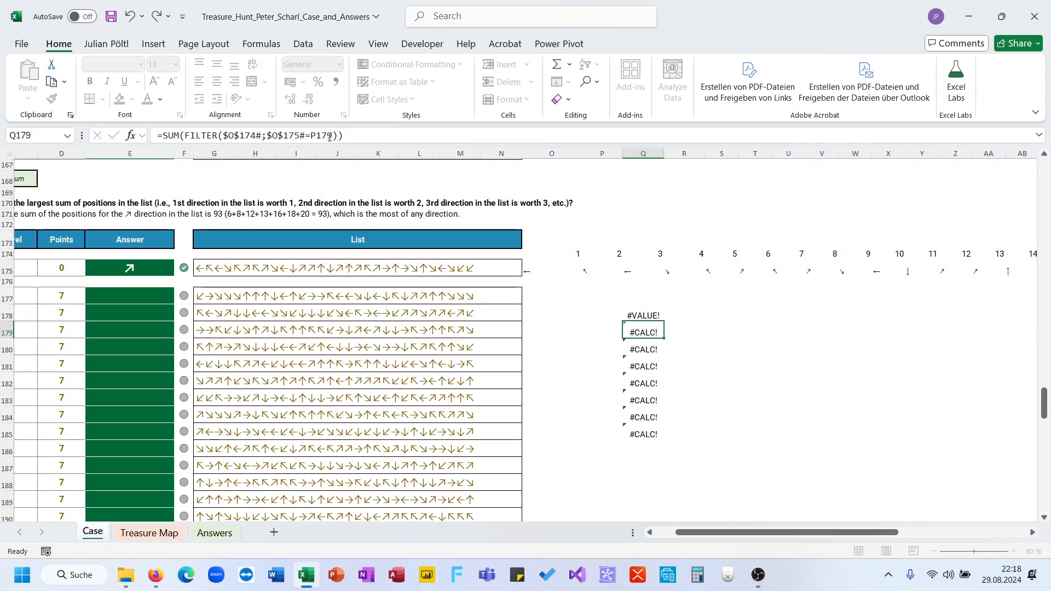
key(Down)
key(Up)
key(Up)
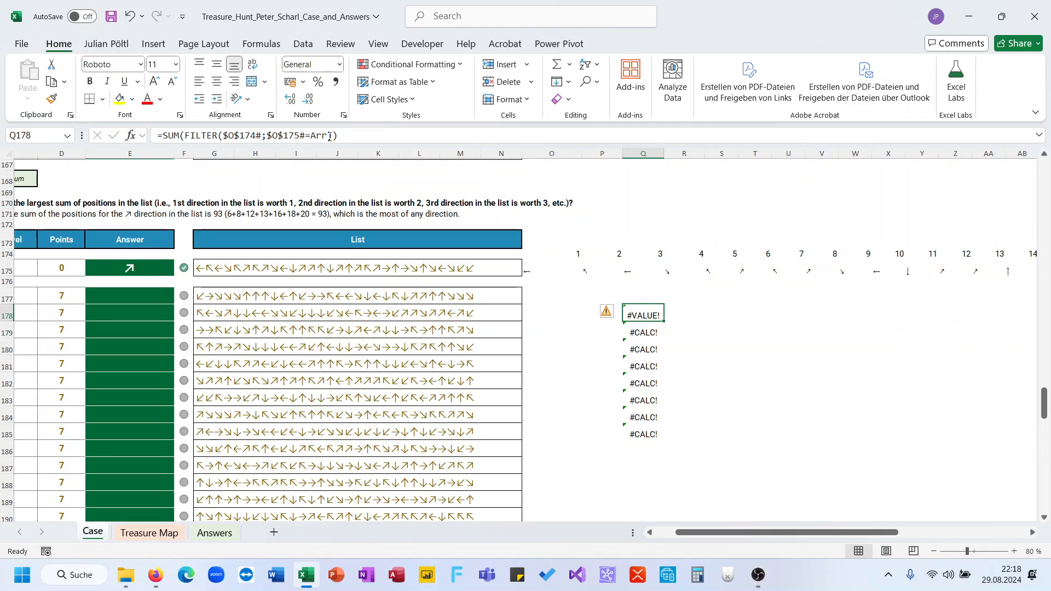
Step: Change Q178 to =MAP(Arr;LAMBDA(A;SUM(FILTER($O$174#;$O$175#=A)))) and clear the old formulas in Q179:Q185
click(162, 136)
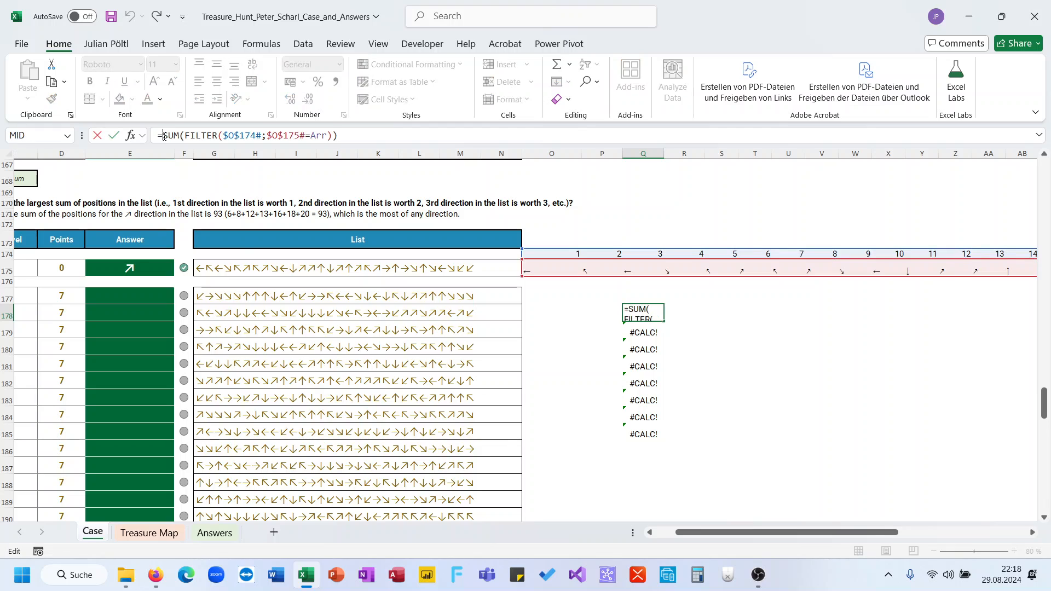
text(map(arr;LAMBDA(A;)
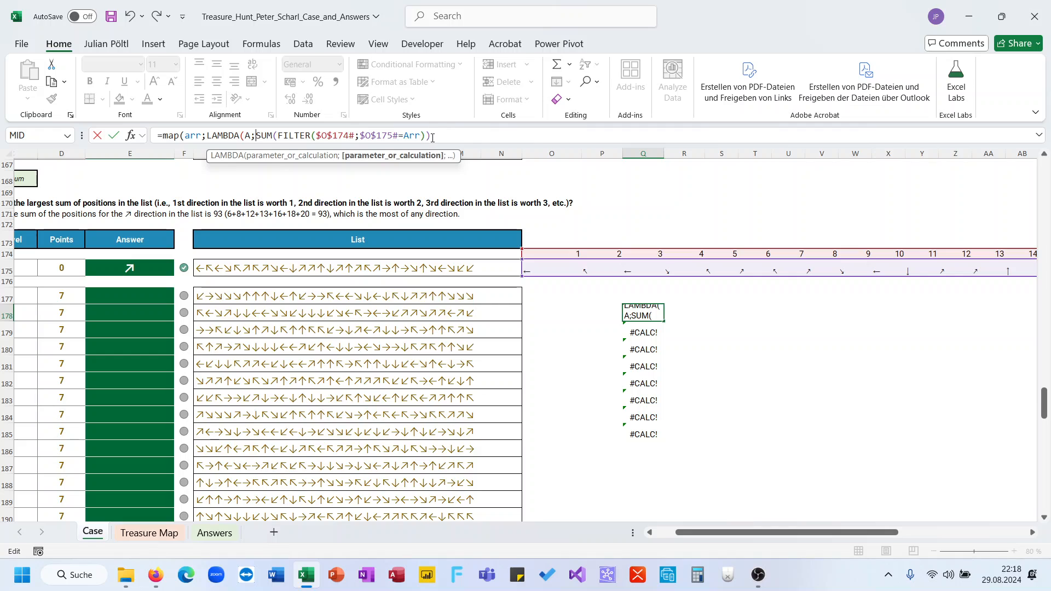
double_click(414, 136)
text(A)))
key(Return)
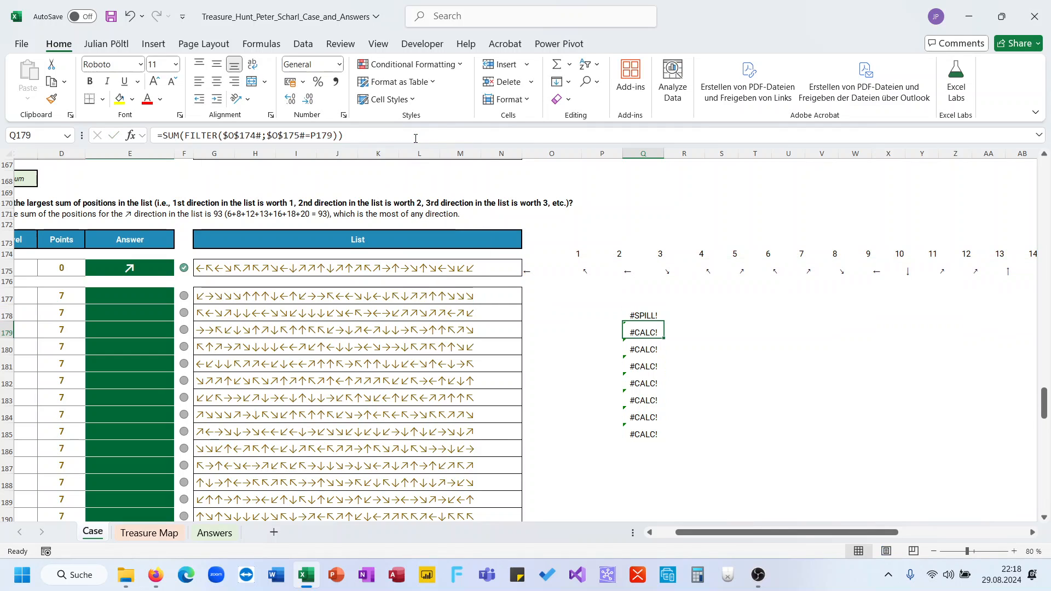
key(ctrl+shift+Down)
key(Delete)
key(Up)
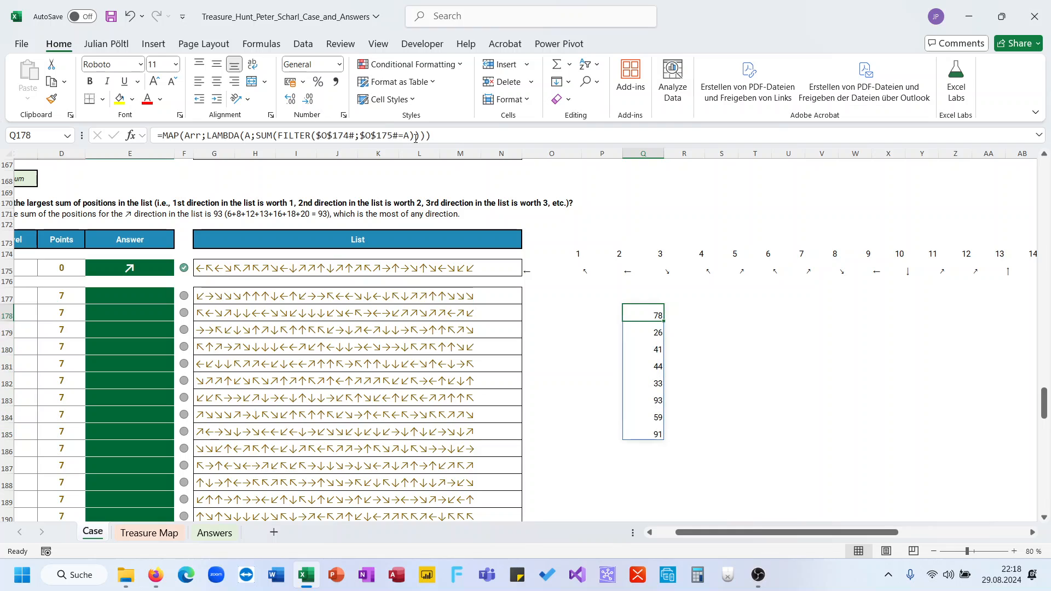
Step: Wrap the MAP formula in Q178 in SORTBY to sort Arr by the position sums in descending order (-1)
click(480, 133)
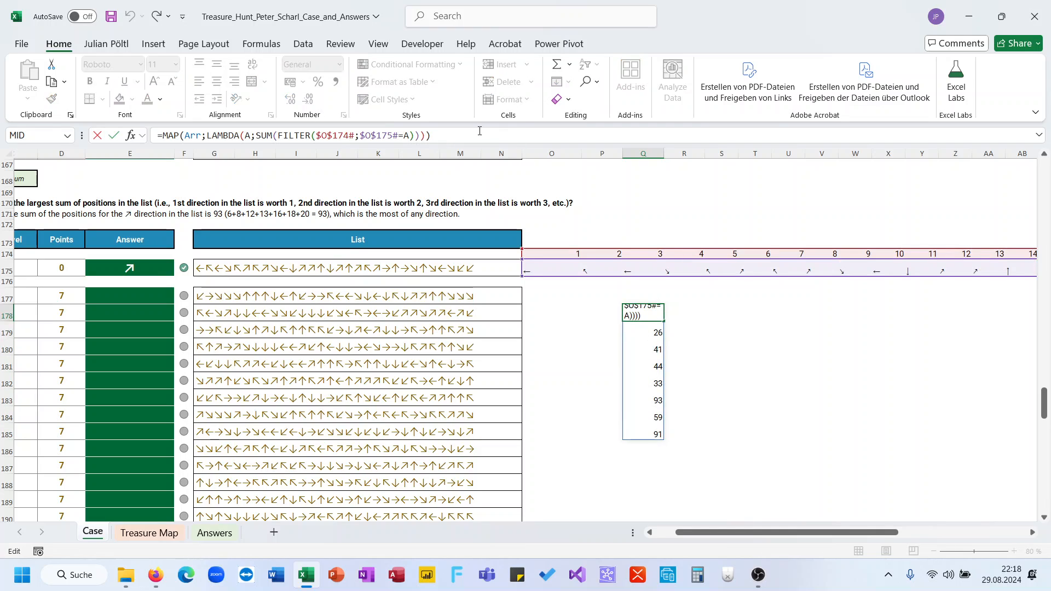
key(Escape)
click(164, 137)
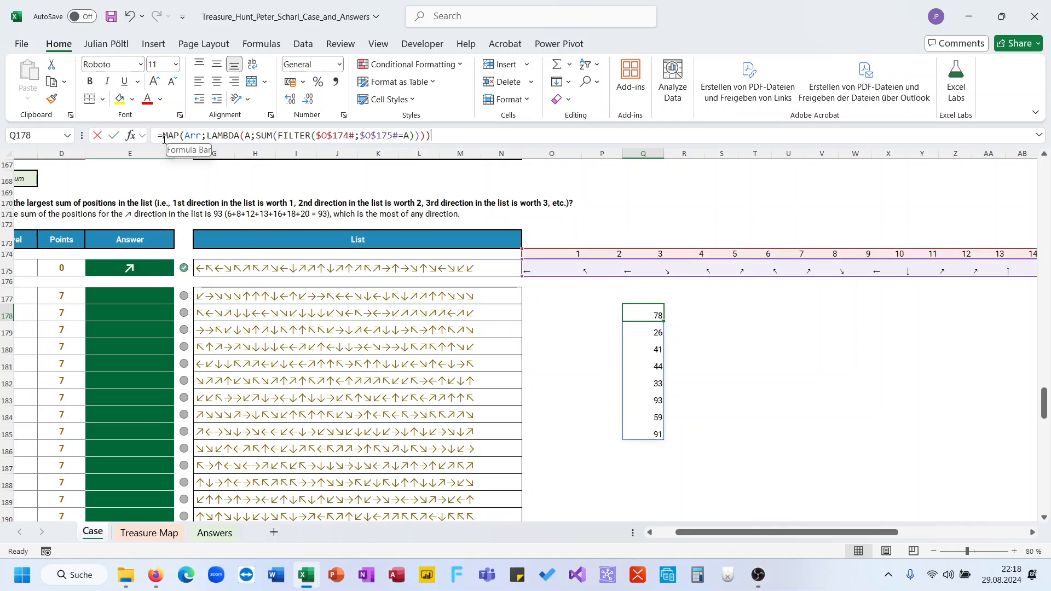
text(so)
key(Tab)
text(arr;)
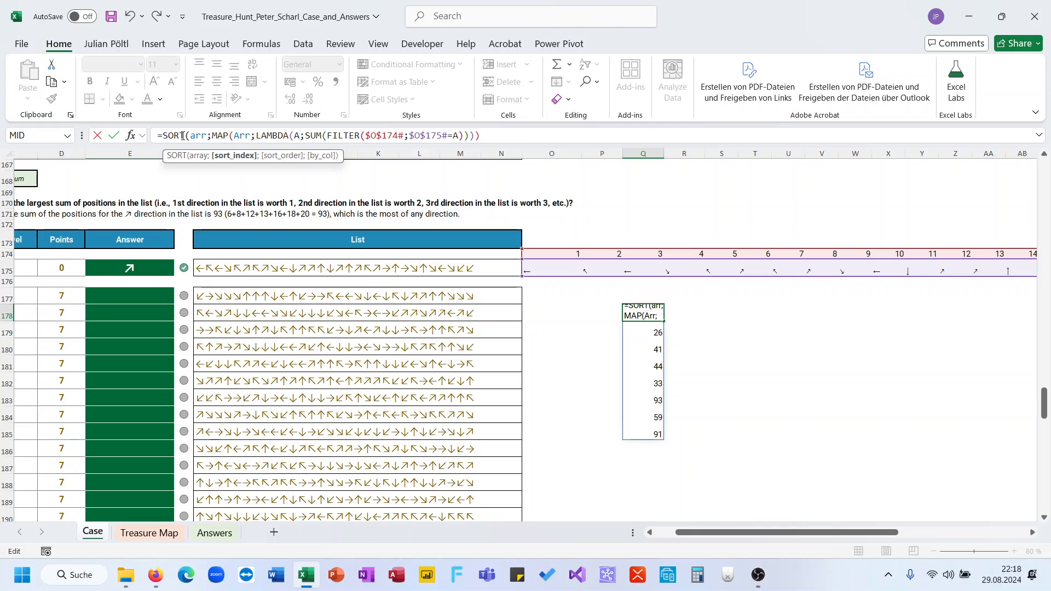
click(182, 137)
text(by)
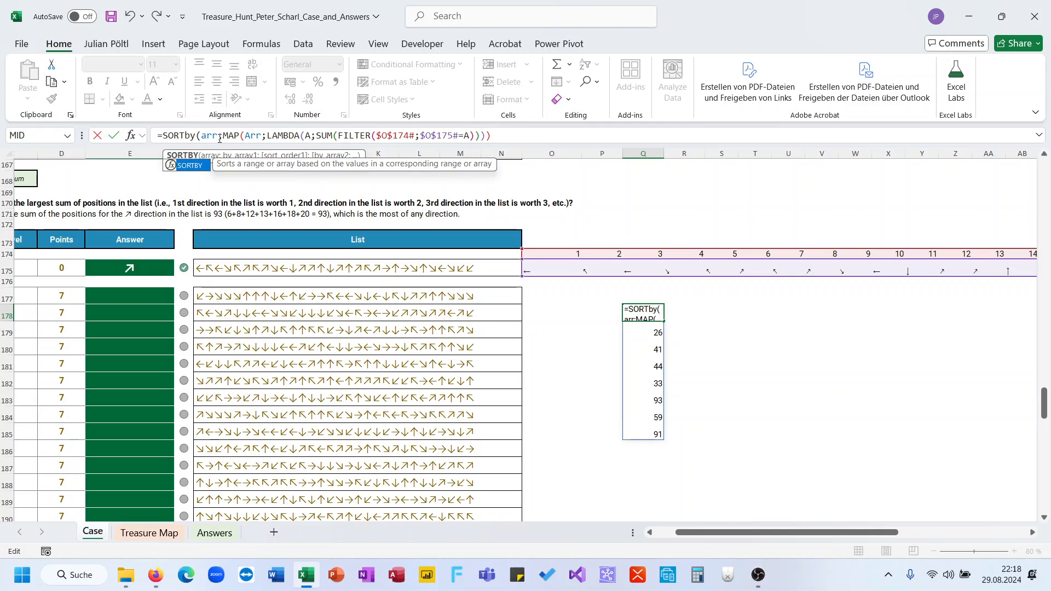
click(223, 135)
click(504, 137)
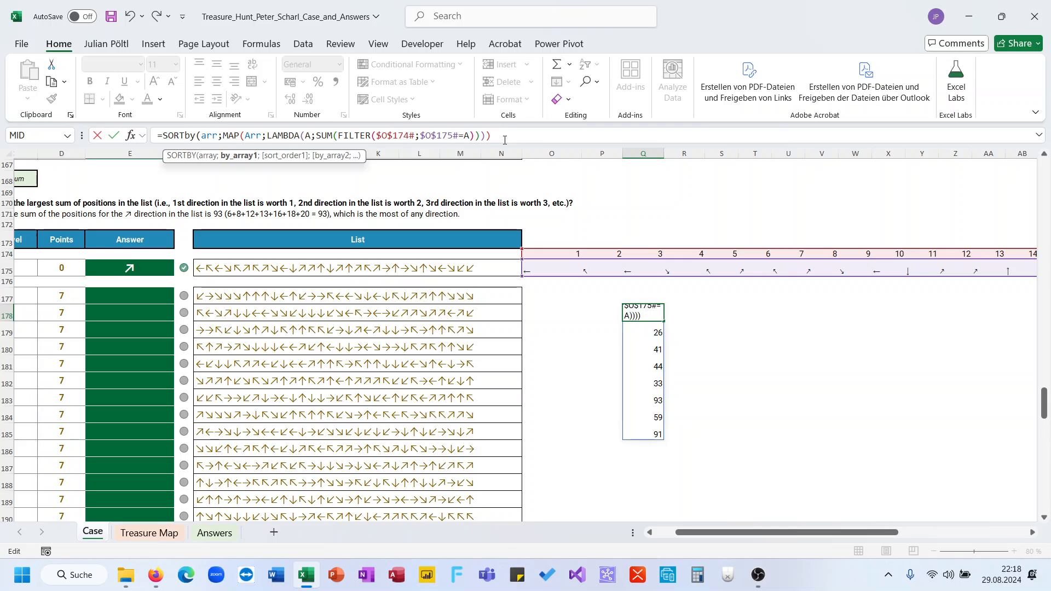
text(;-1))
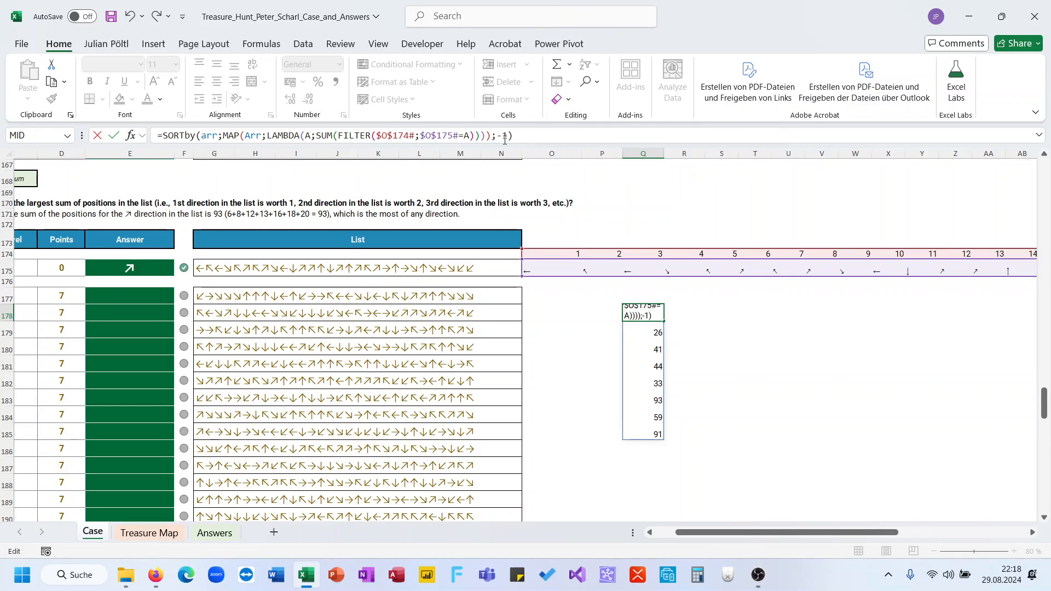
key(Return)
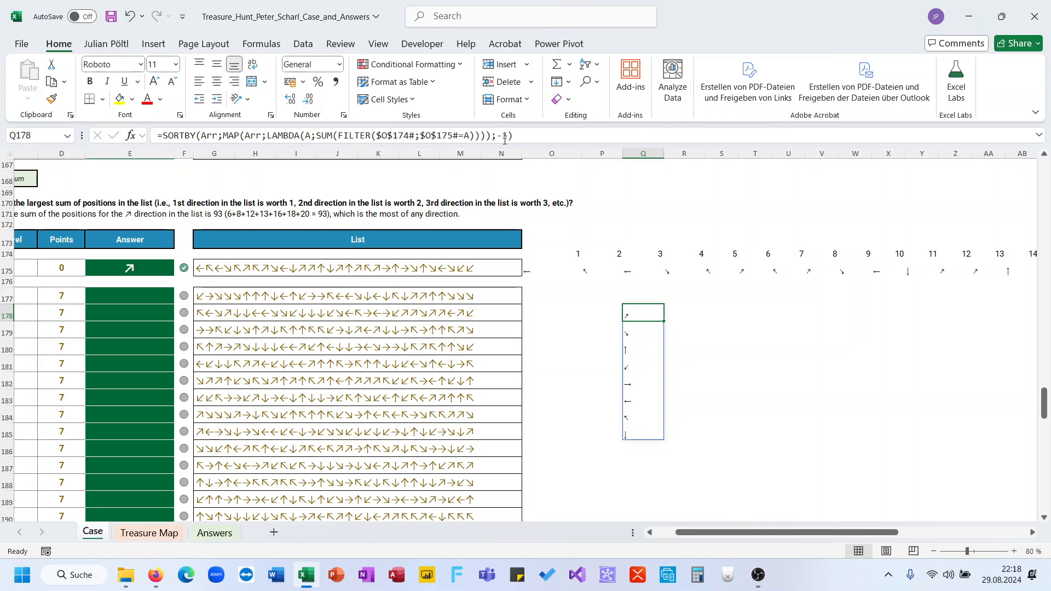
Step: Wrap the SORTBY formula in Q178 in TAKE with 1 row to return only the top direction
click(165, 137)
text(take()
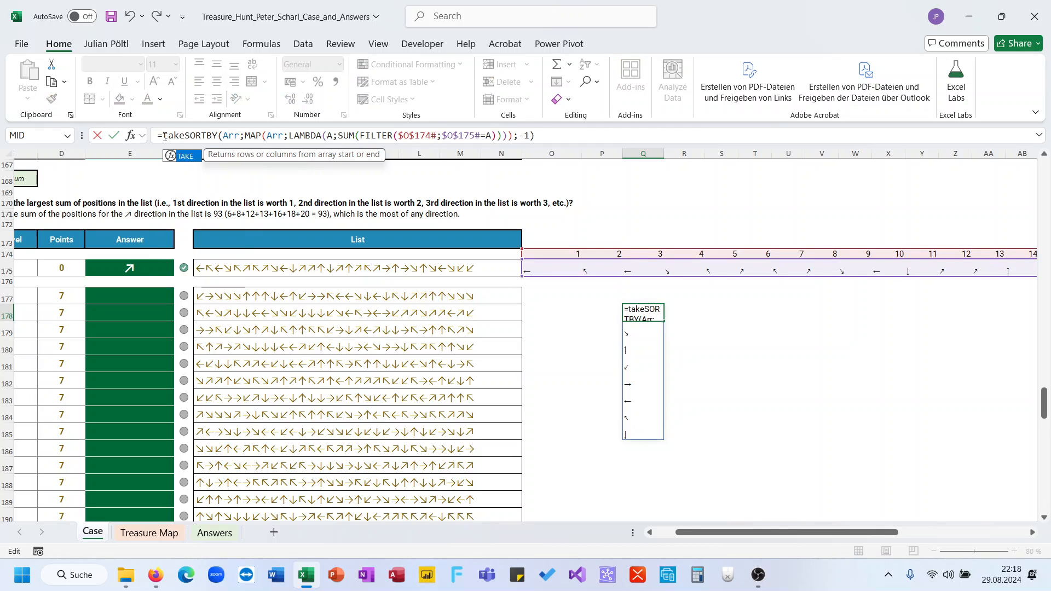
click(560, 132)
text(;)
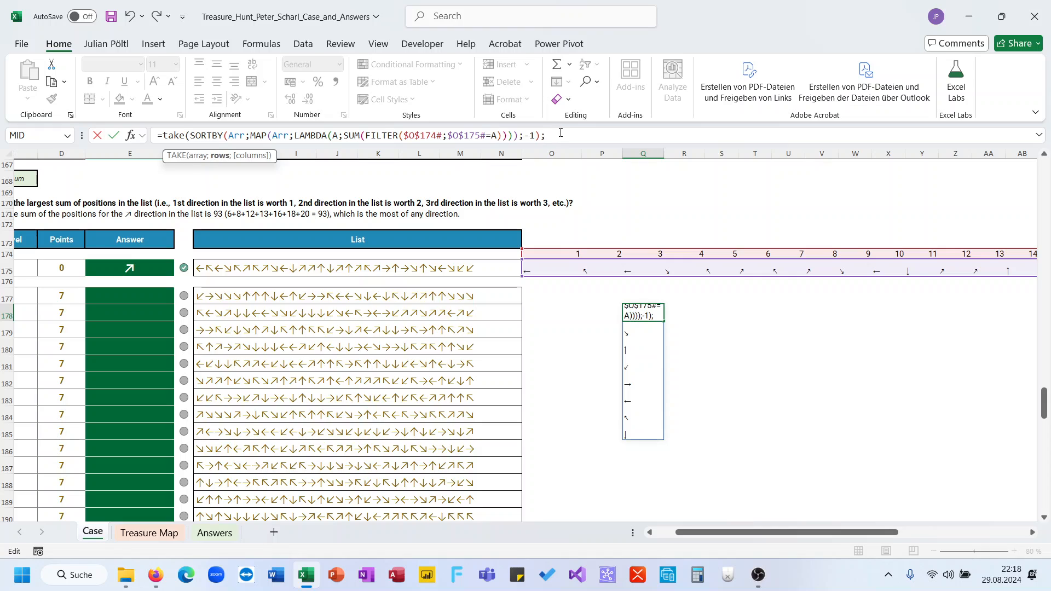
text(1))
key(Return)
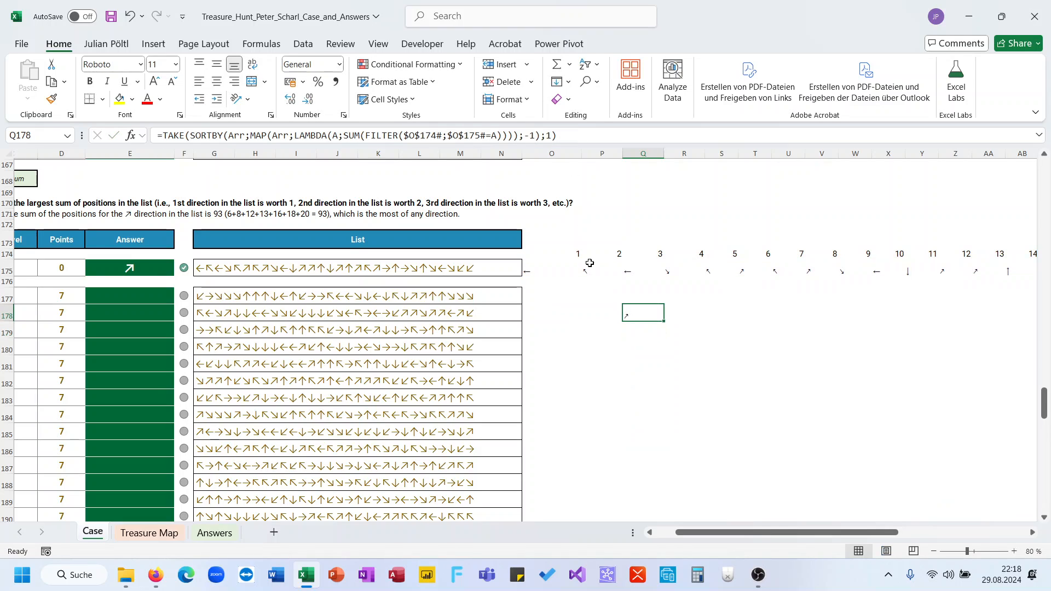
Step: Check the source formula in O175 and the formula in Q178 that refers to it
click(561, 263)
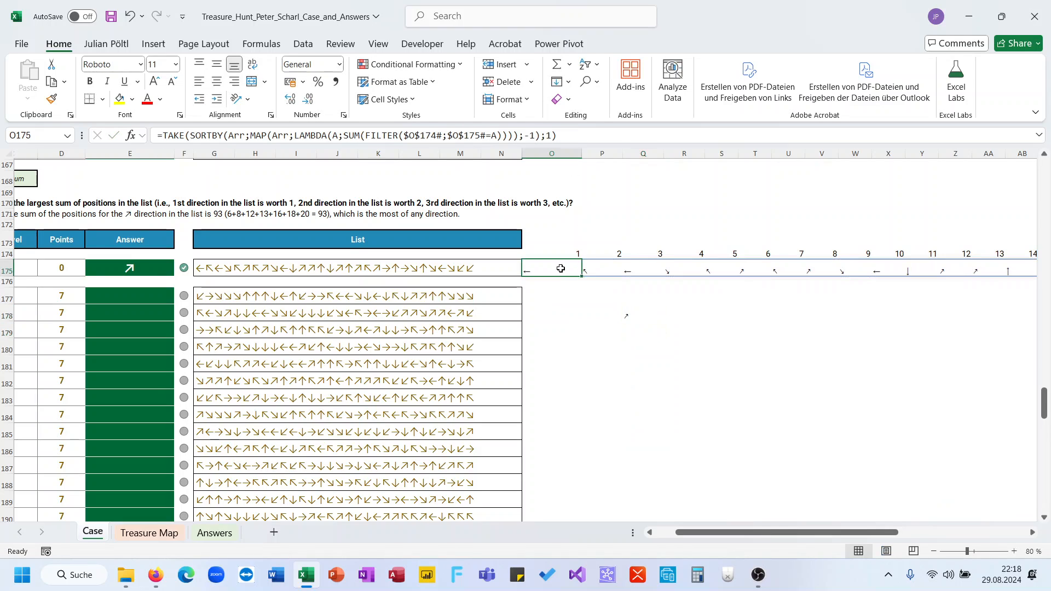
click(511, 132)
key(Escape)
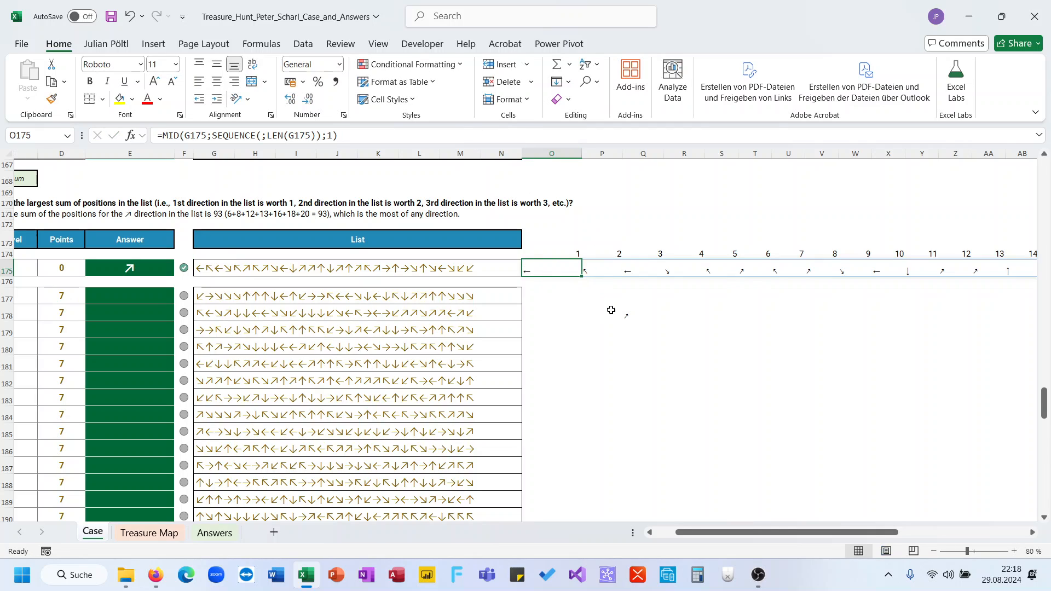
click(630, 310)
click(520, 135)
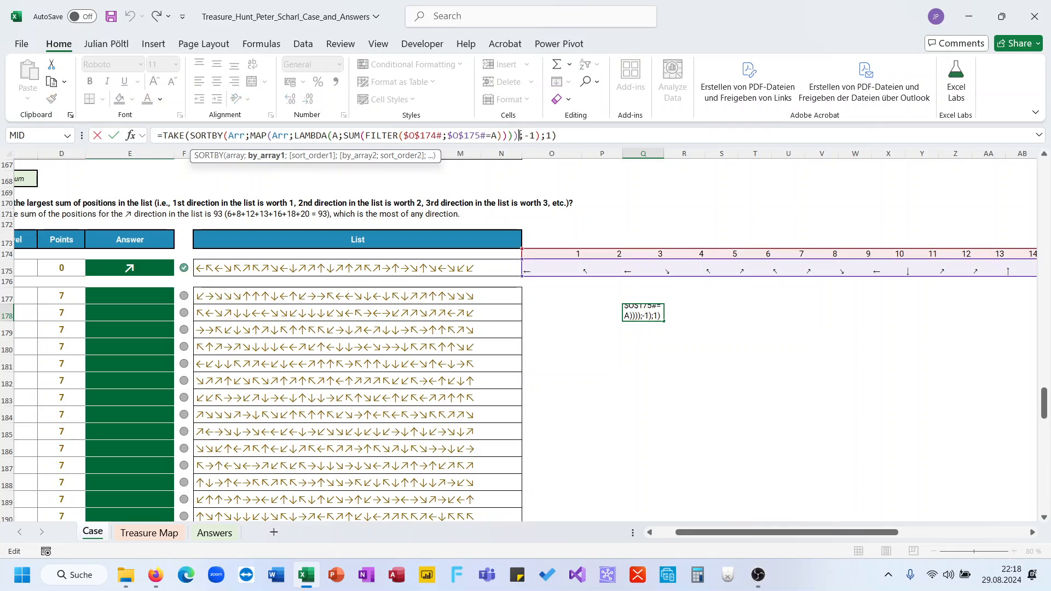
key(Escape)
Step: Copy SEQUENCE(;30) from O174 and replace the $O$174# reference in Q178's FILTER with it
click(573, 254)
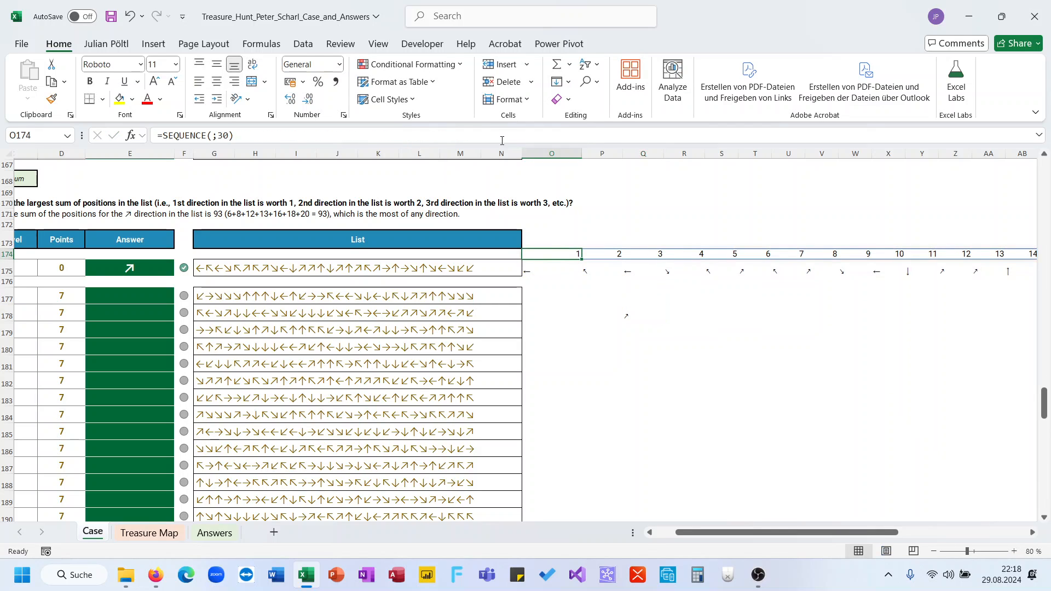
drag(233, 144, 165, 142)
key(ctrl+c)
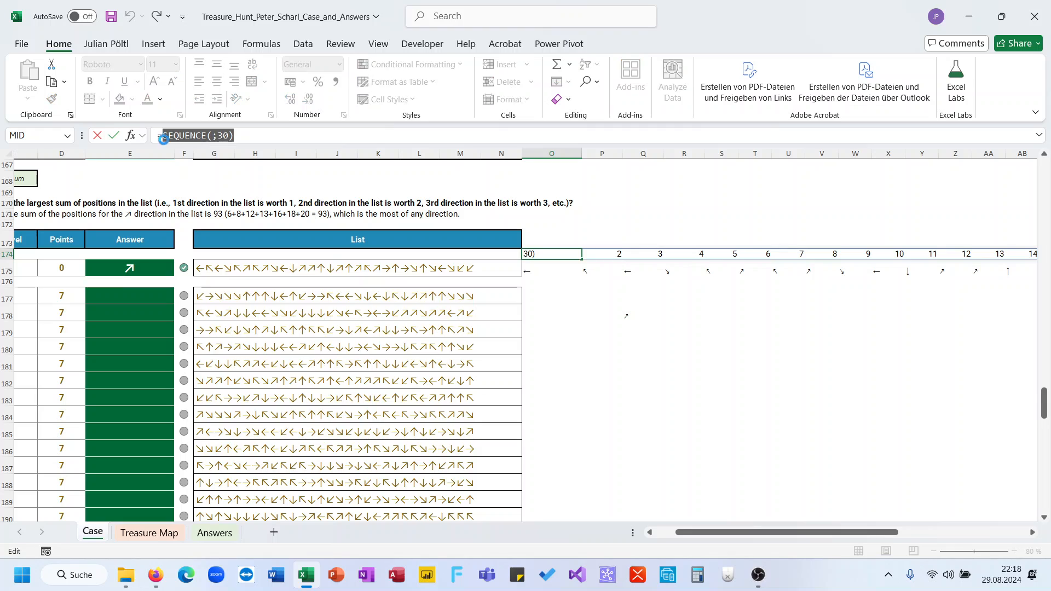
key(Return)
key(Down)
key(Down)
key(Right)
key(Right)
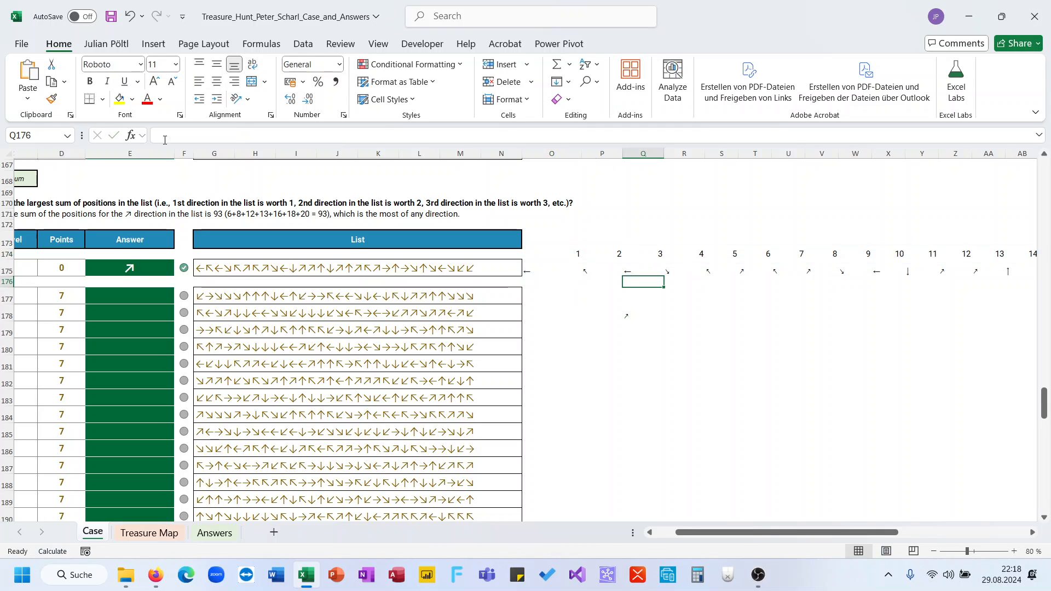
key(Down)
click(380, 137)
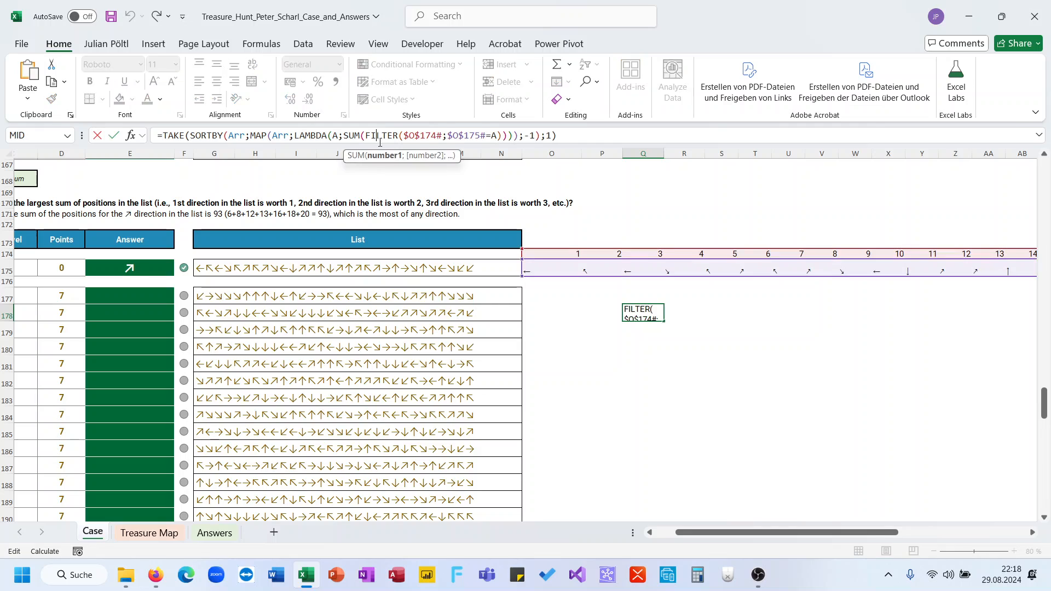
double_click(432, 136)
key(ctrl+v)
key(ctrl+Return)
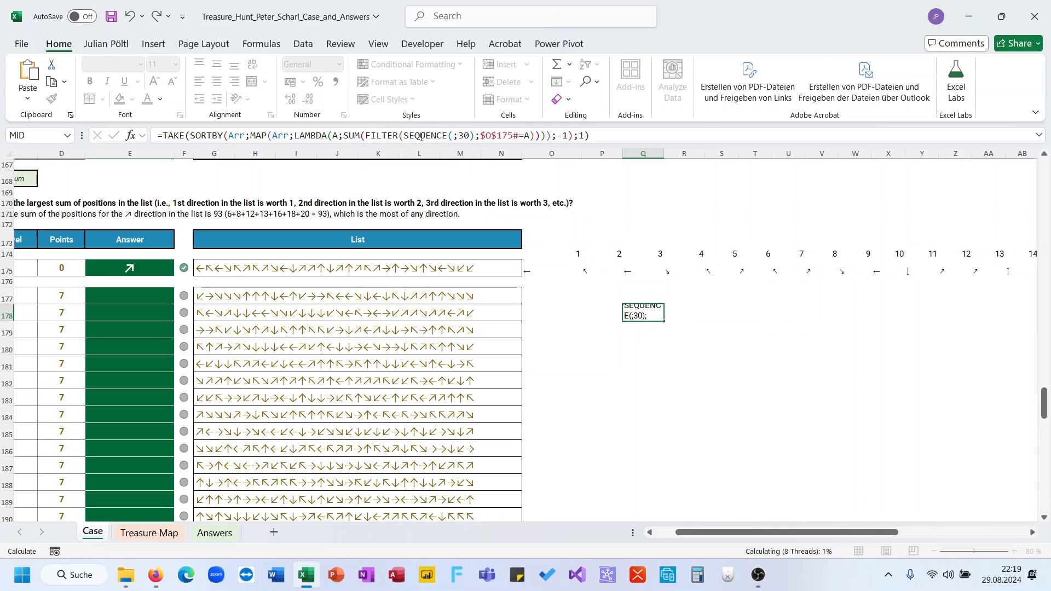
Step: Replace the $O$175# reference in Q178's formula with O175's expression MID(G175;SEQUENCE(;LEN(G175));1)
key(Left)
key(Left)
key(Left)
key(Up)
key(Up)
key(Up)
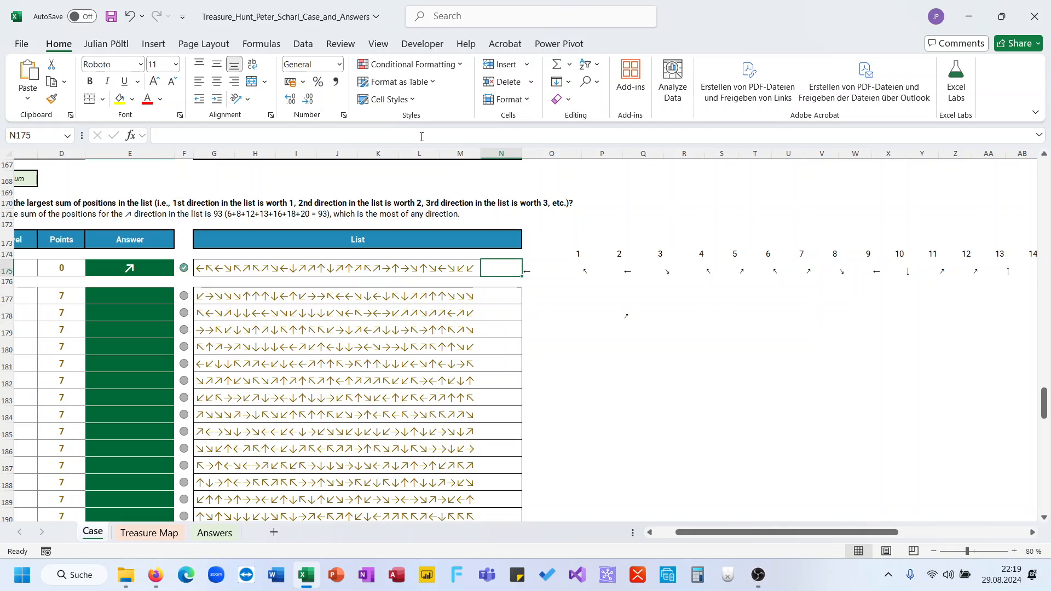
key(Right)
drag(338, 136, 185, 126)
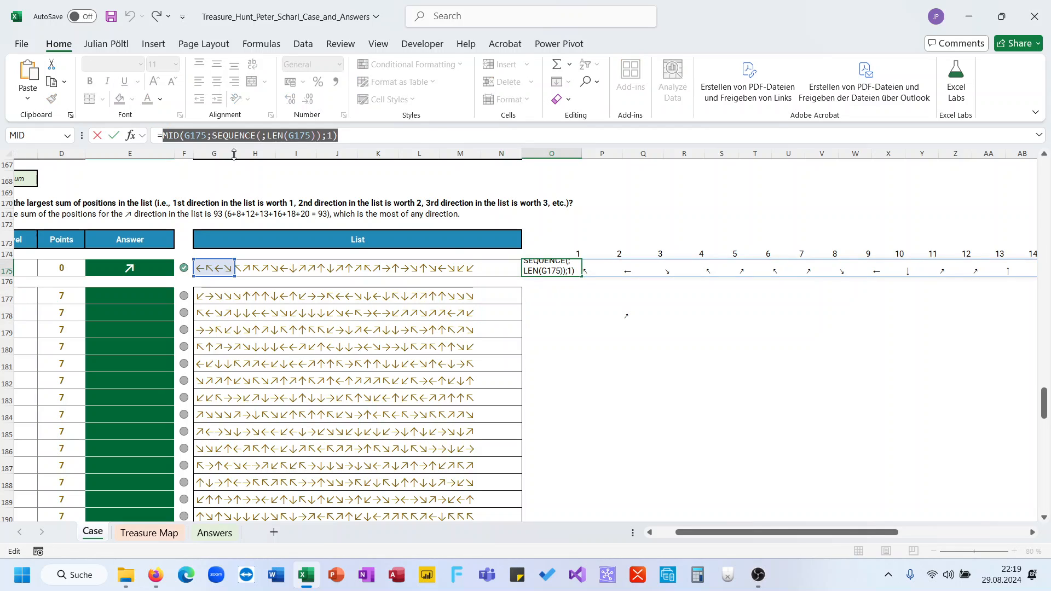
key(ctrl+Return)
click(602, 313)
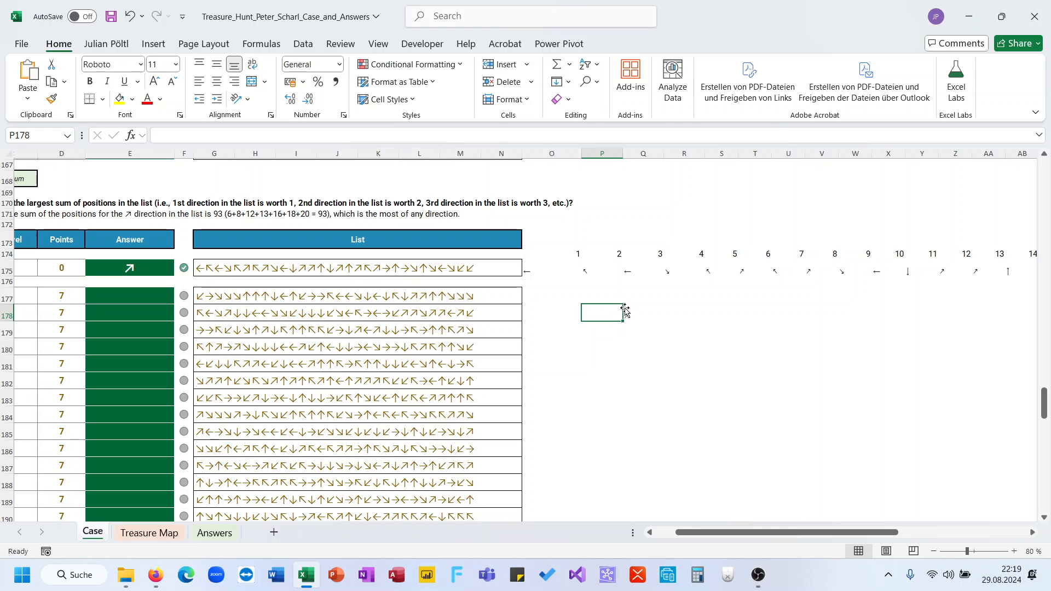
click(628, 312)
click(498, 135)
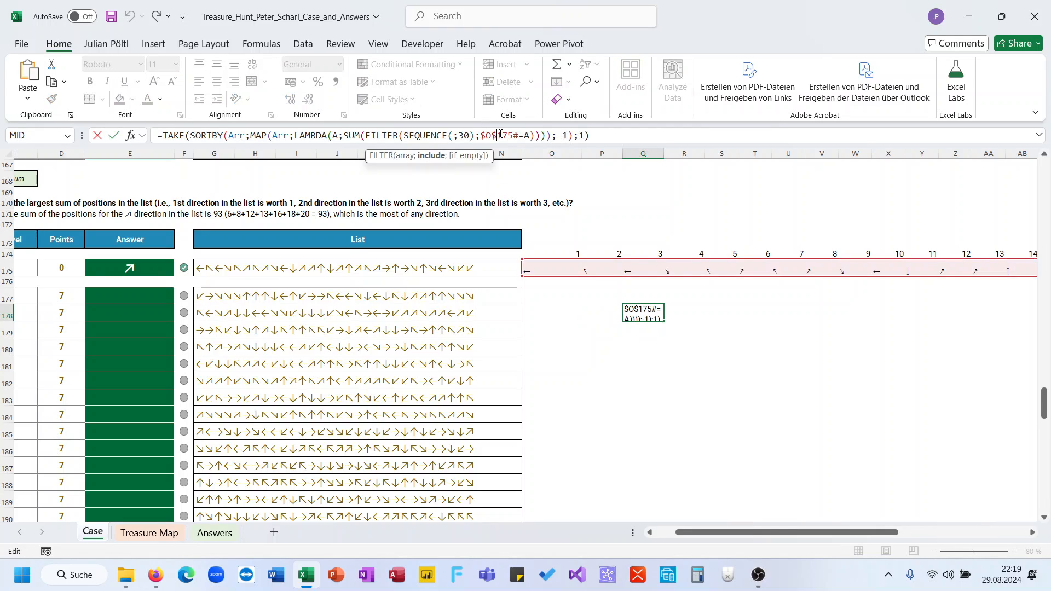
double_click(503, 136)
text(MID(G175;SEQUENCE(;LEN(G175));1))
key(Return)
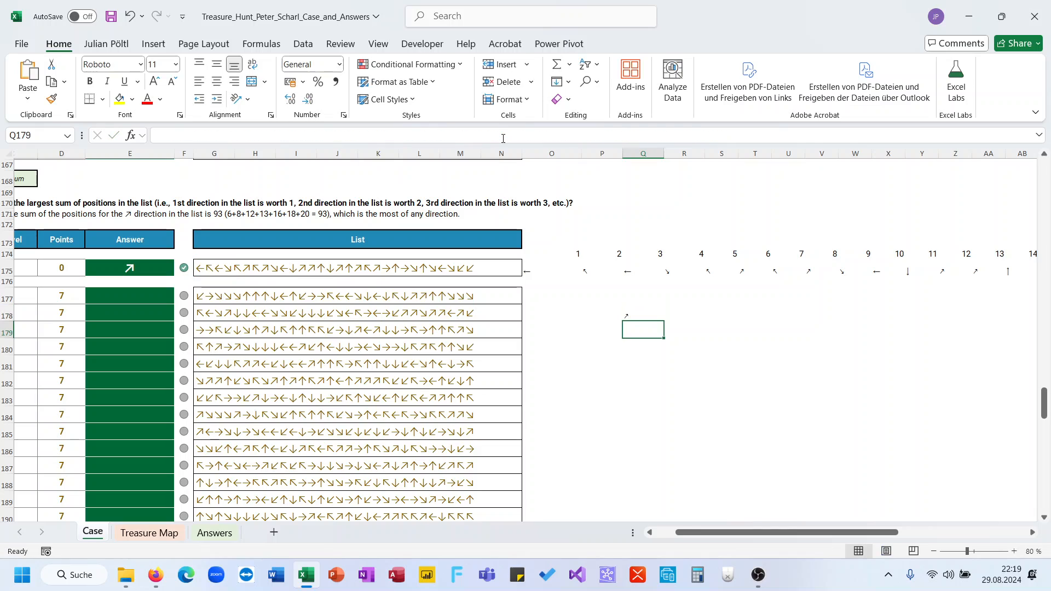
Step: Copy the complete TAKE formula from Q178 and replace the fixed example answer in E175 with it
key(Up)
triple_click(503, 137)
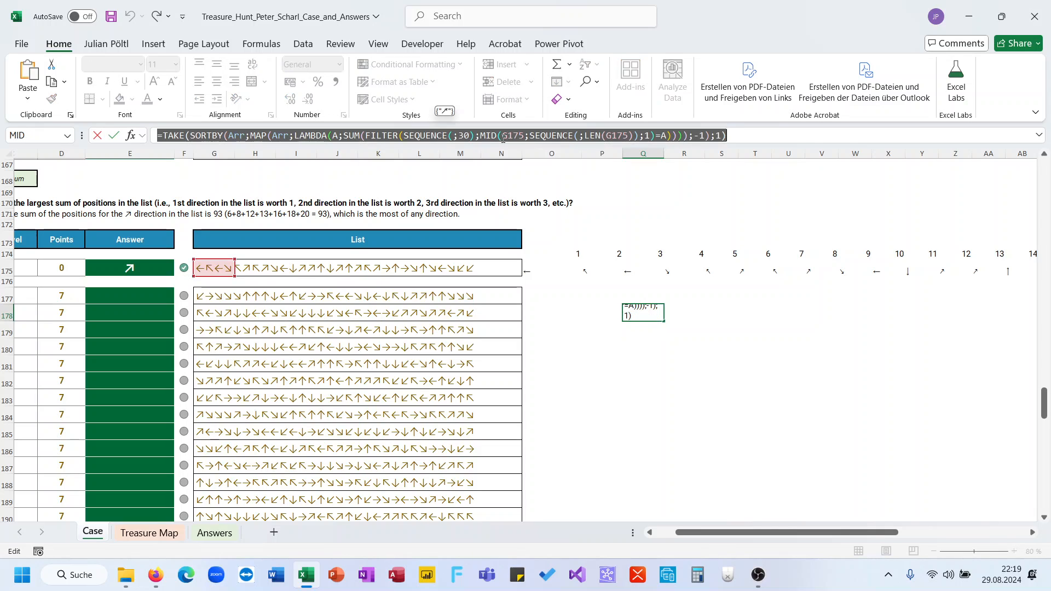
key(Escape)
click(124, 265)
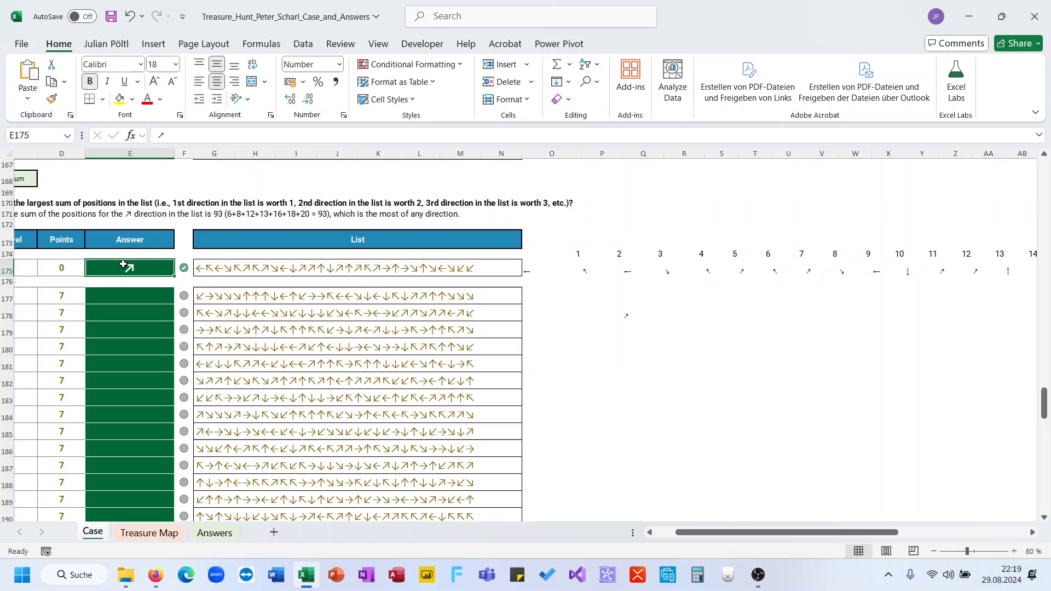
triple_click(209, 138)
key(ctrl+v)
key(Return)
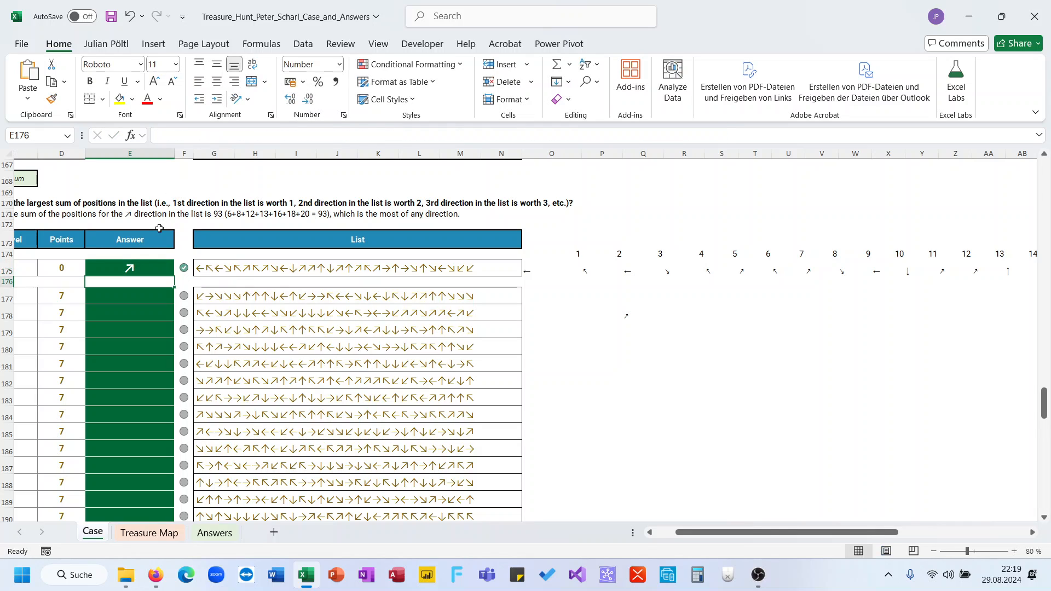
Step: Copy the example answer's formula to E177, fill it down to E196 and review the answer checks
click(150, 266)
key(ctrl+c)
click(165, 299)
key(ctrl+v)
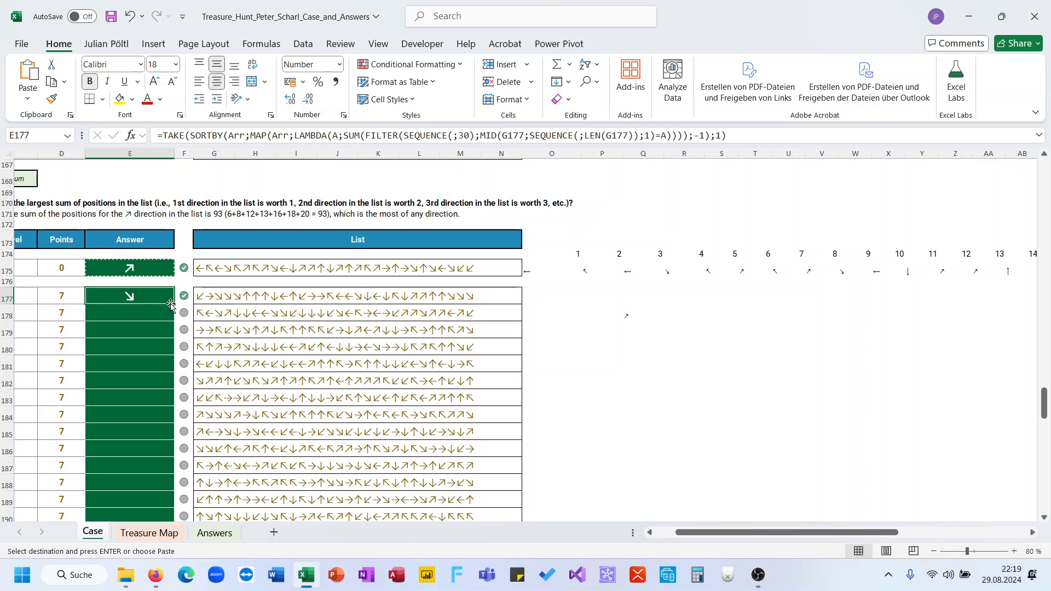
double_click(170, 305)
scroll(170, 304, down, 4)
scroll(171, 305, up, 2)
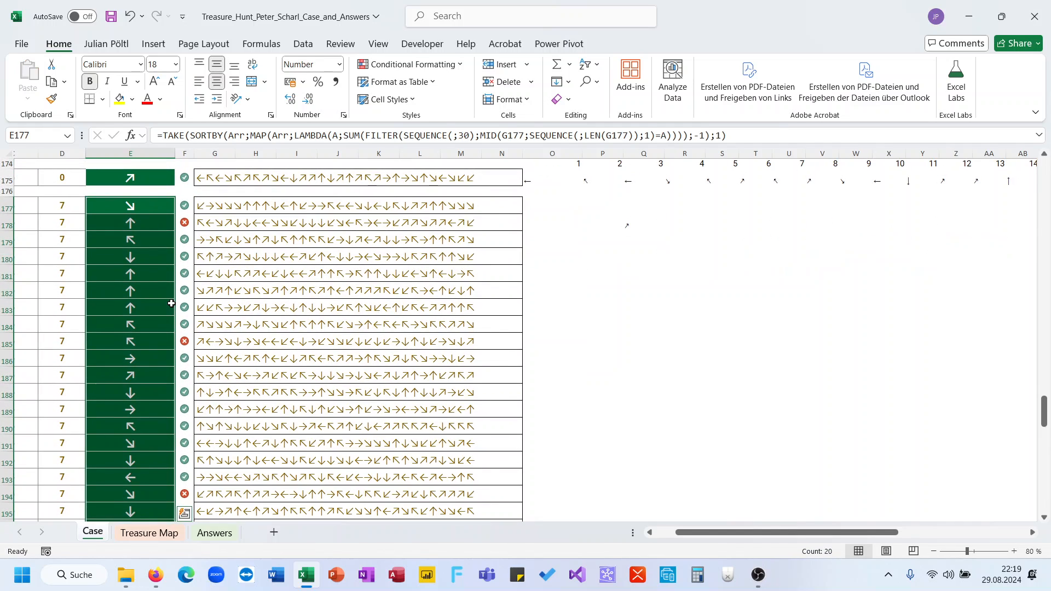
scroll(171, 268, down, 1)
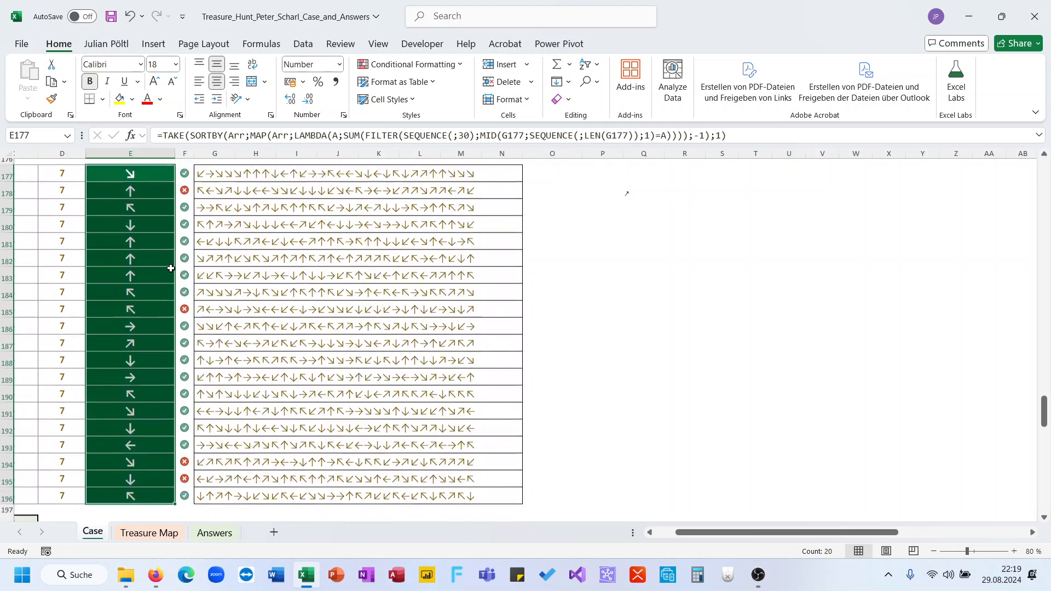
scroll(571, 260, up, 4)
Step: Copy the formula text of the wrongly answered E178 into P178, keeping its G178 references
drag(571, 260, 659, 328)
click(213, 324)
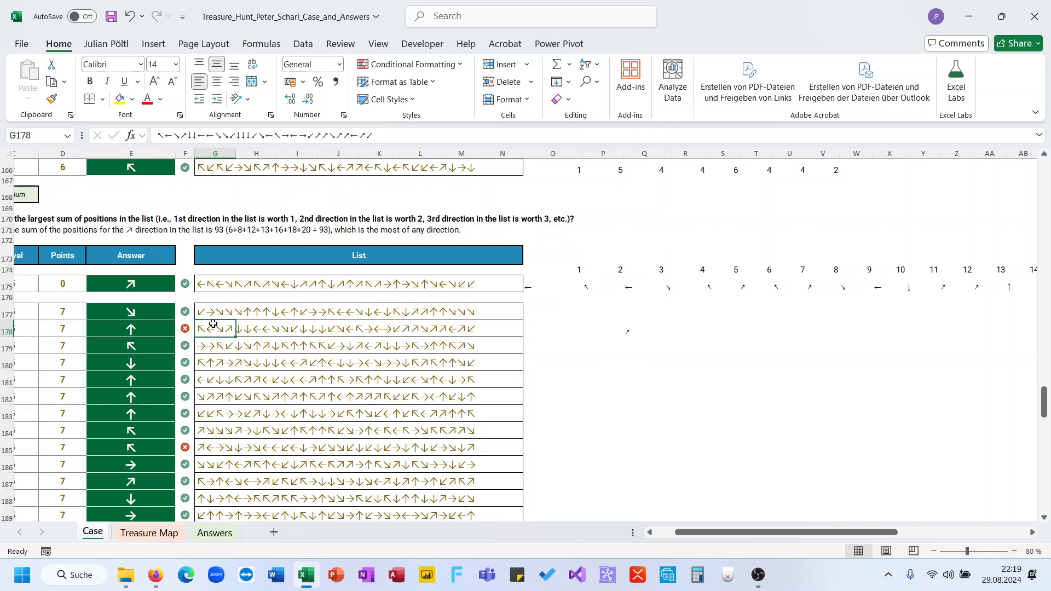
click(149, 328)
click(297, 137)
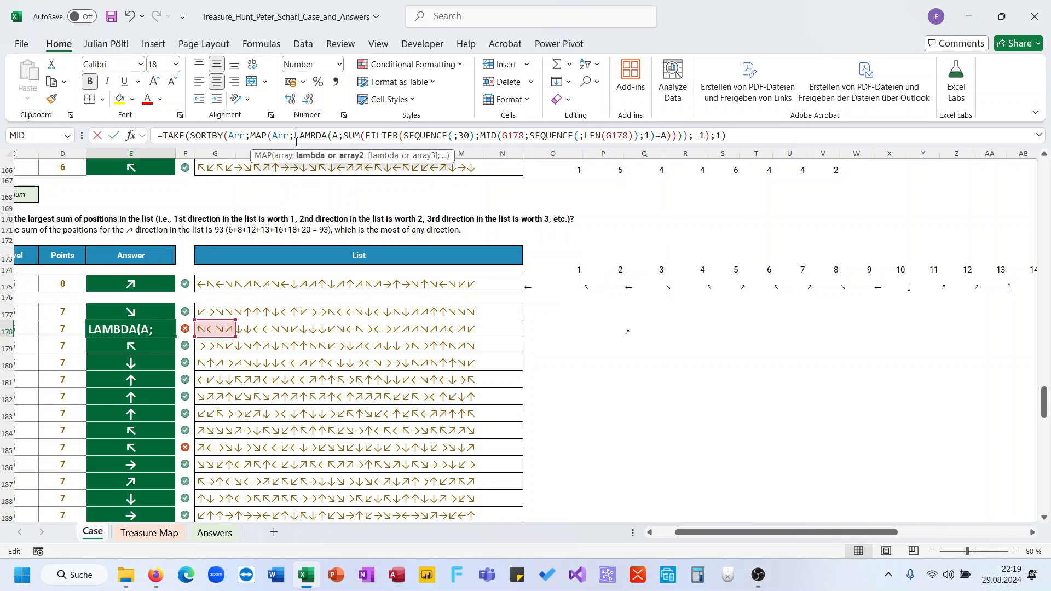
key(ctrl+a)
key(ctrl+c)
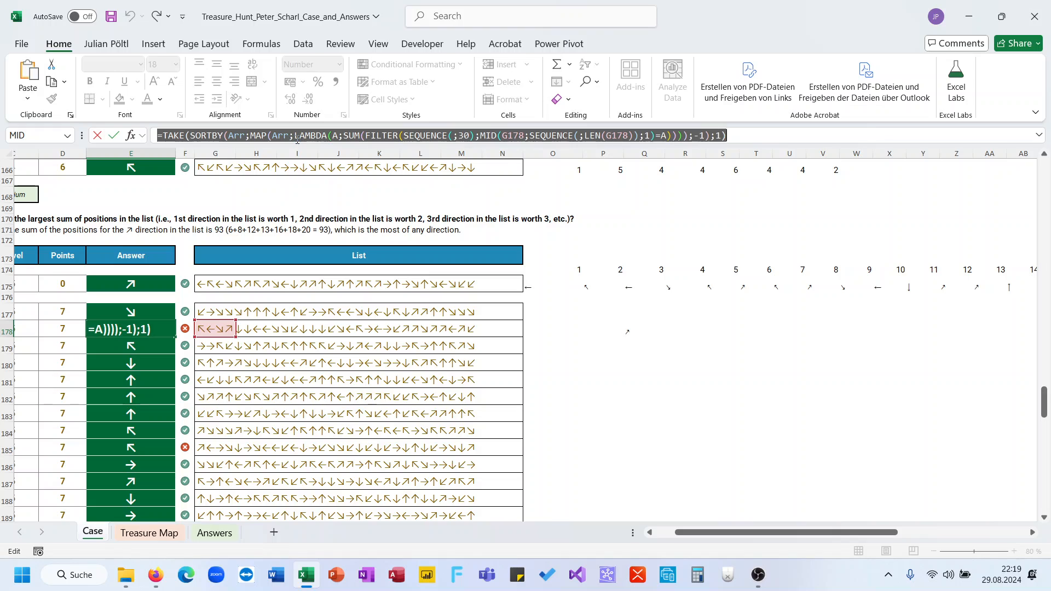
key(Escape)
click(553, 328)
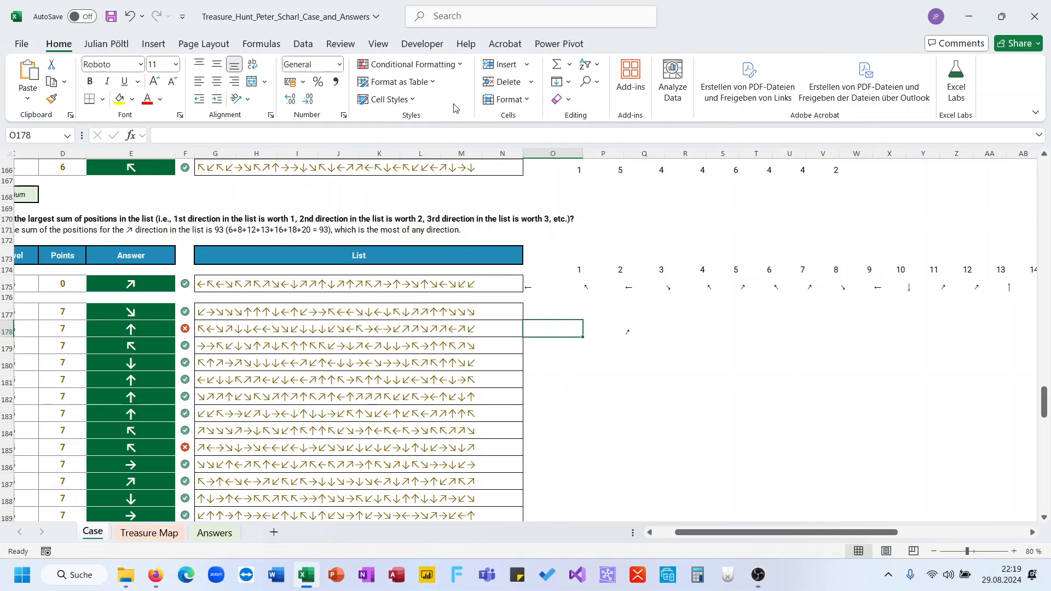
click(605, 331)
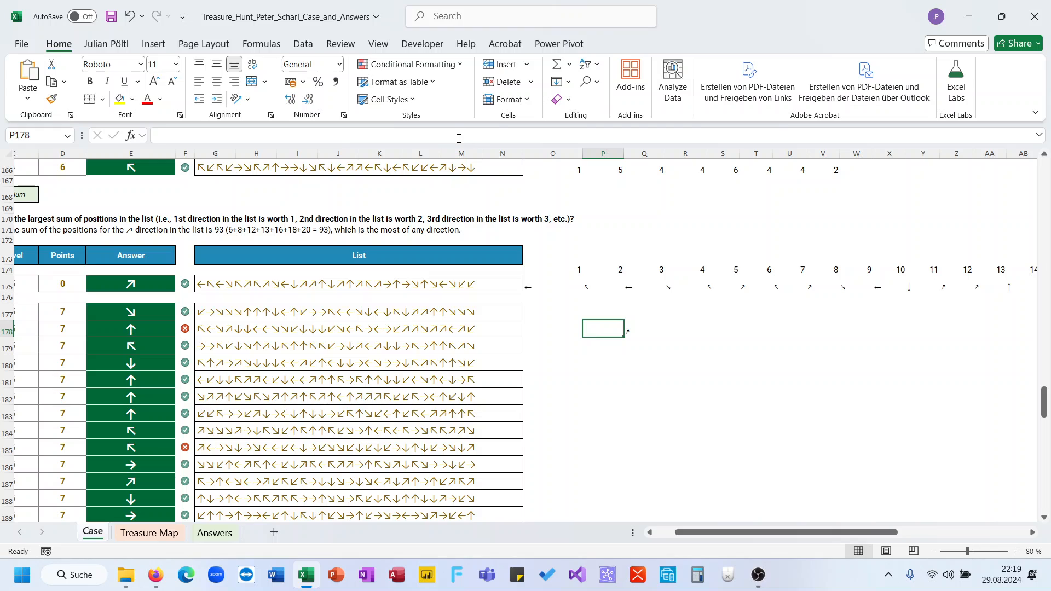
key(F2)
key(ctrl+v)
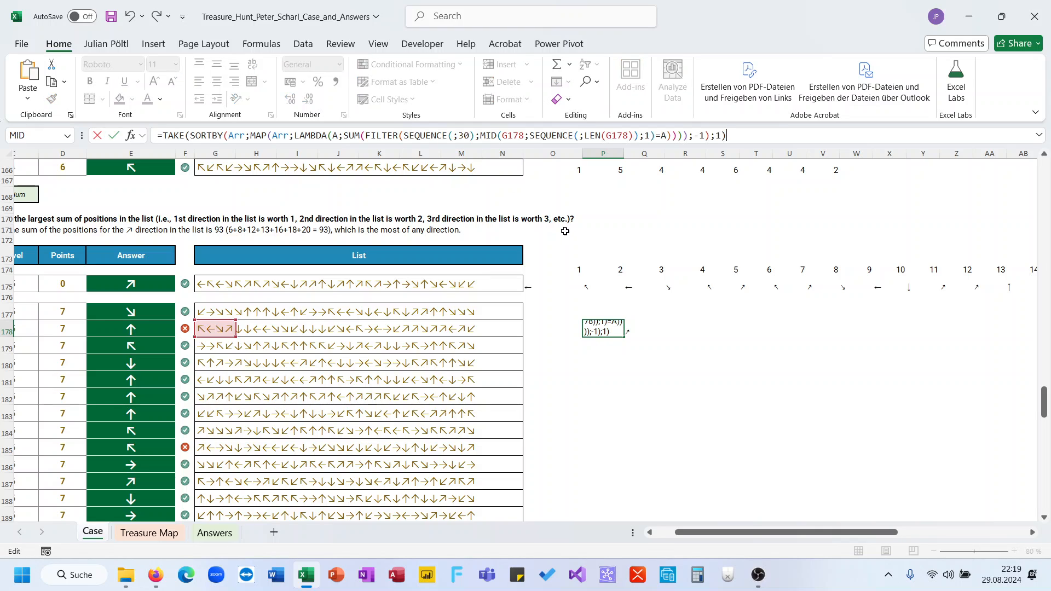
key(Return)
Step: Delete the old test formula in Q178
key(Right)
key(Up)
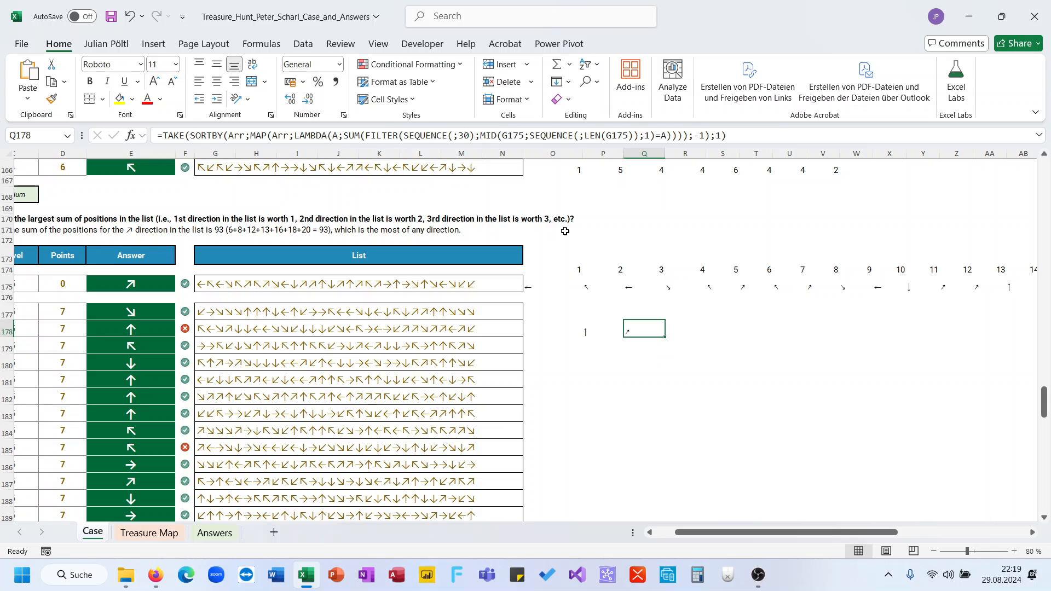
key(Delete)
Step: Remove the TAKE wrapper from P178's formula to list all directions with SORTBY in descending order
click(602, 329)
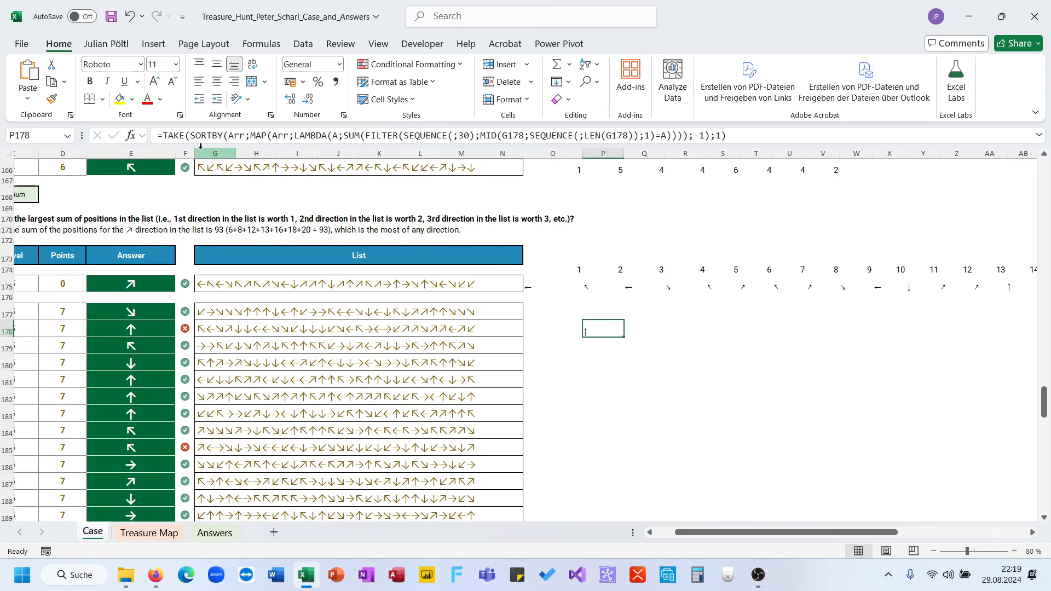
drag(190, 135, 158, 135)
text(=)
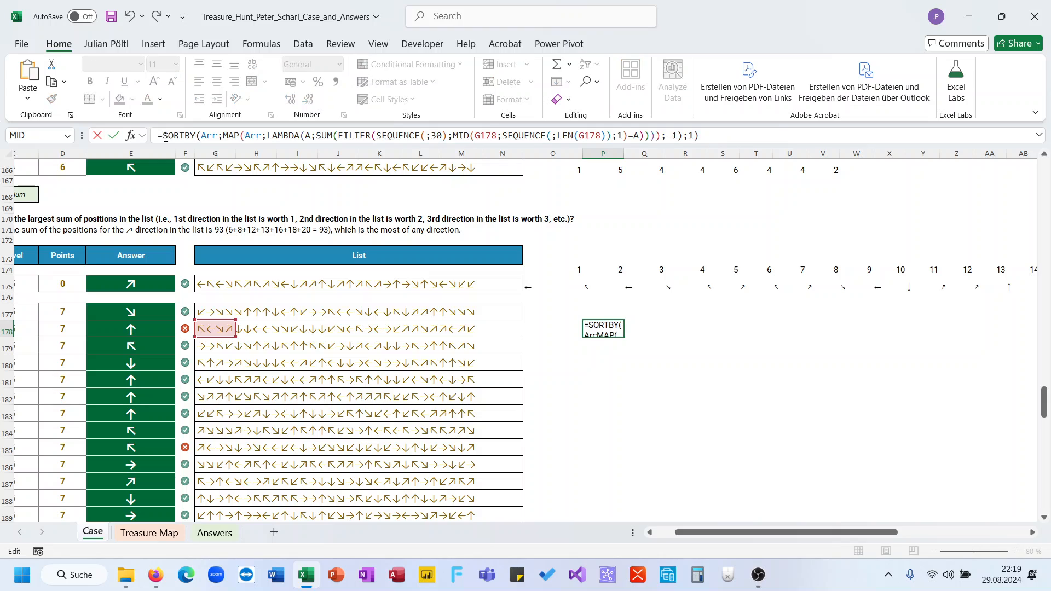
key(BackSpace)
key(ctrl+Return)
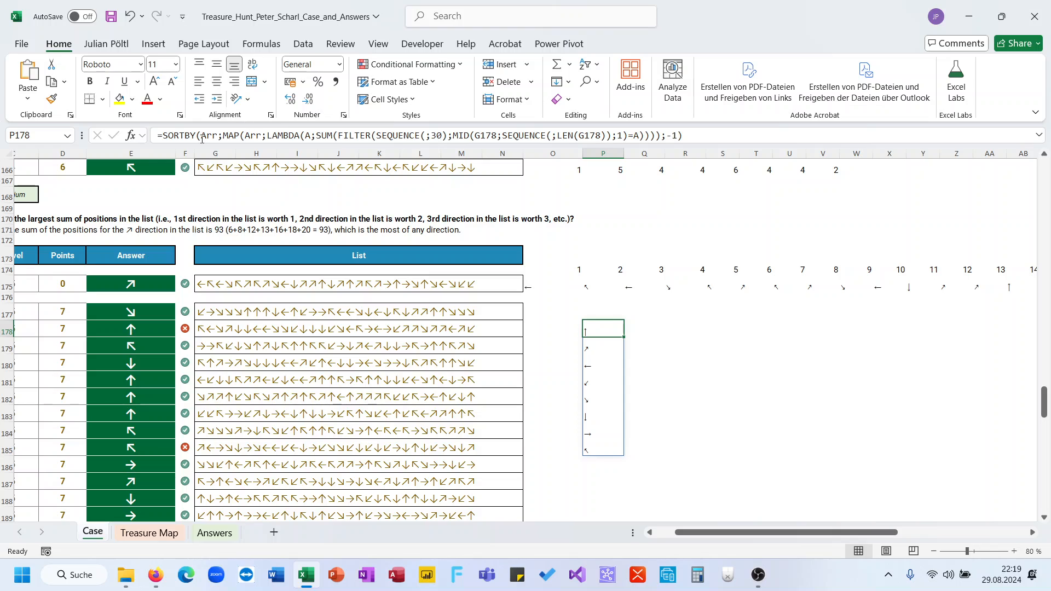
Step: Strip SORTBY from P178, leaving =MAP(Arr;LAMBDA(A;SUM(FILTER(SEQUENCE(;30);MID(G178;SEQUENCE(;LEN(G178));1)=A)))) to list the position sums
drag(200, 135, 163, 136)
key(BackSpace)
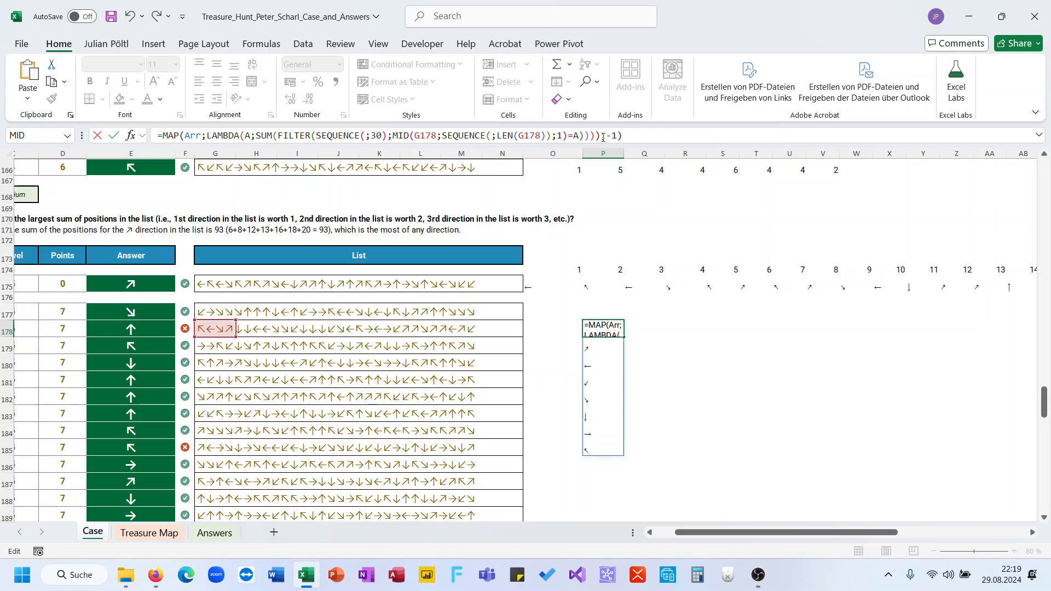
key(BackSpace)
key(Return)
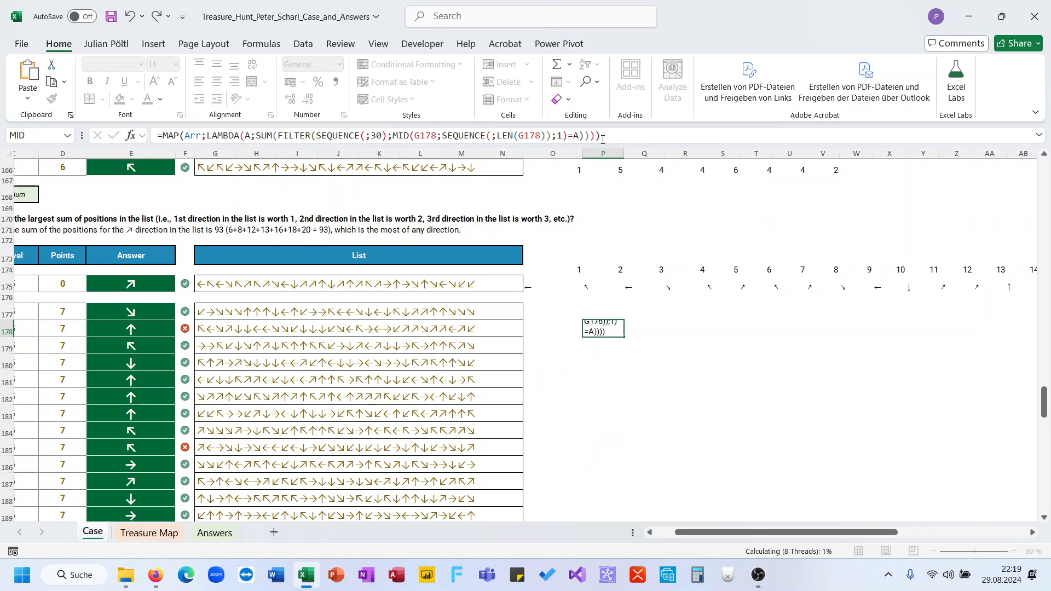
click(602, 137)
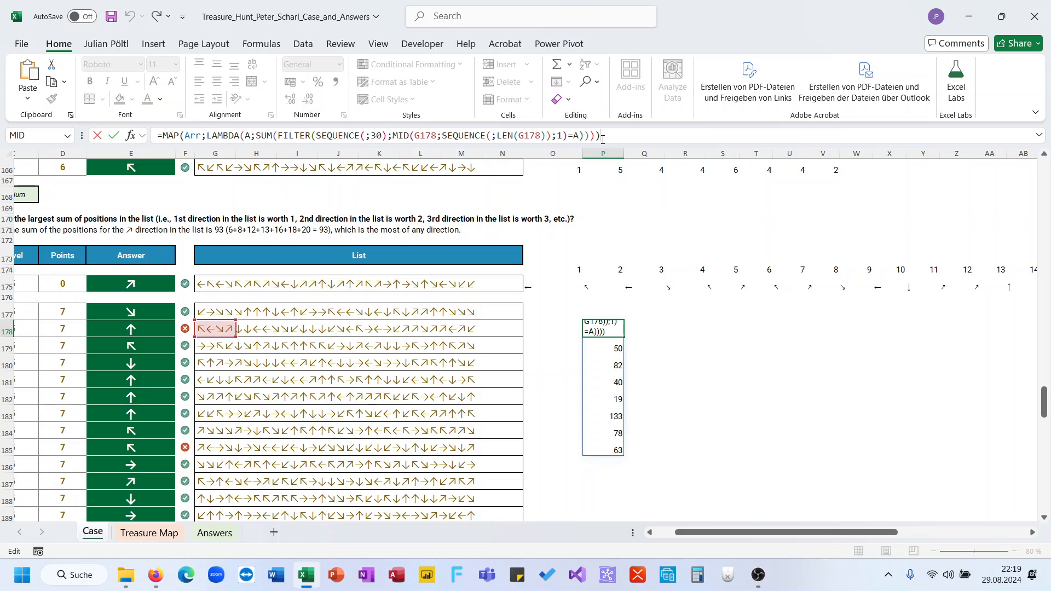
Step: Undo the removal of SORTBY in the P178 test formula
key(Escape)
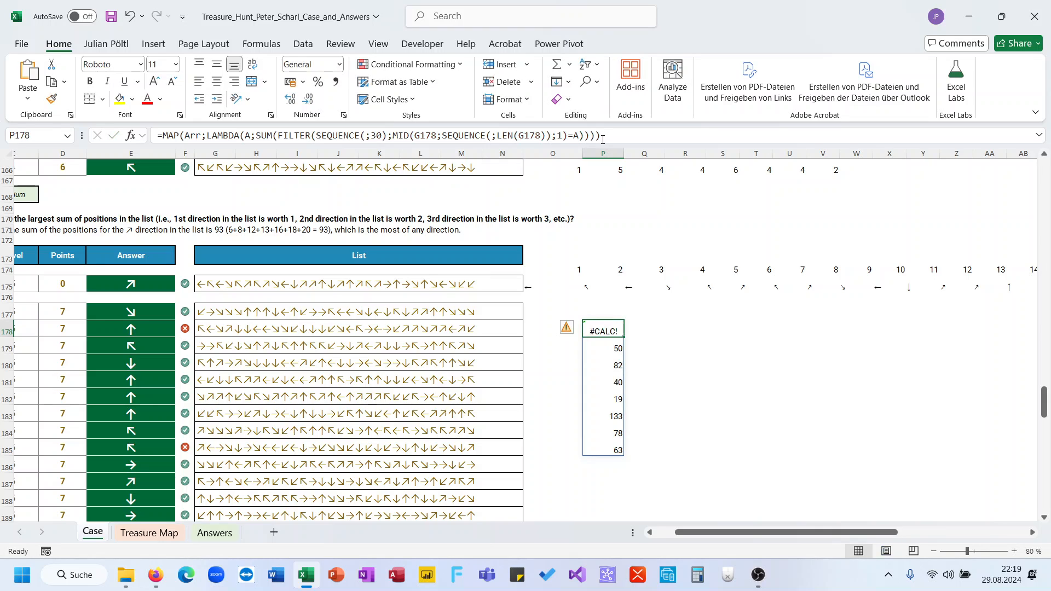
key(ctrl+z)
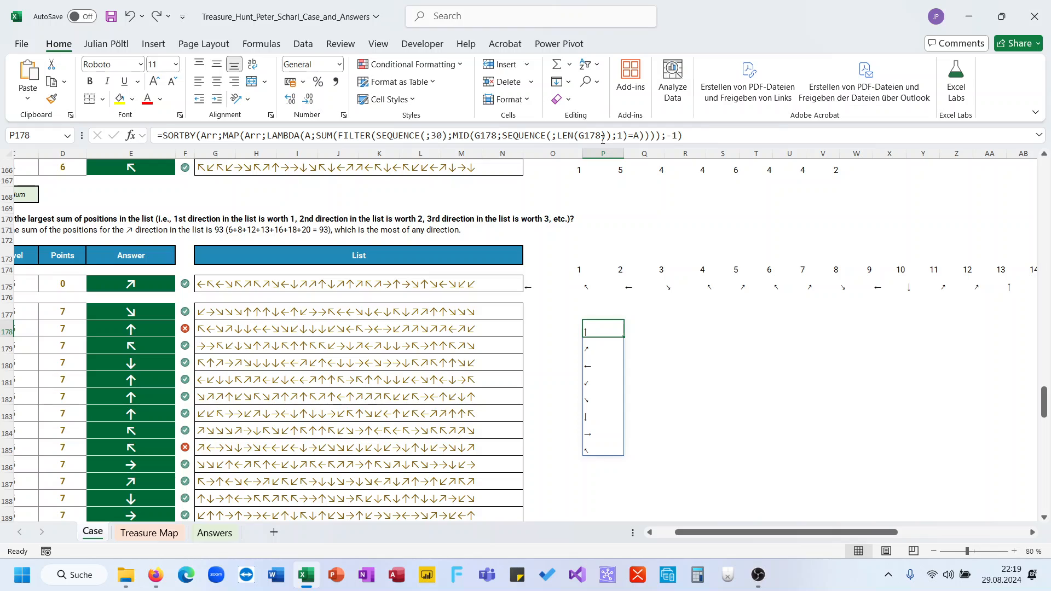
Step: Wrap the MAP part of E178's formula in IFERROR with 0 as the fallback, keeping the descending sort and TAKE of 1
click(144, 331)
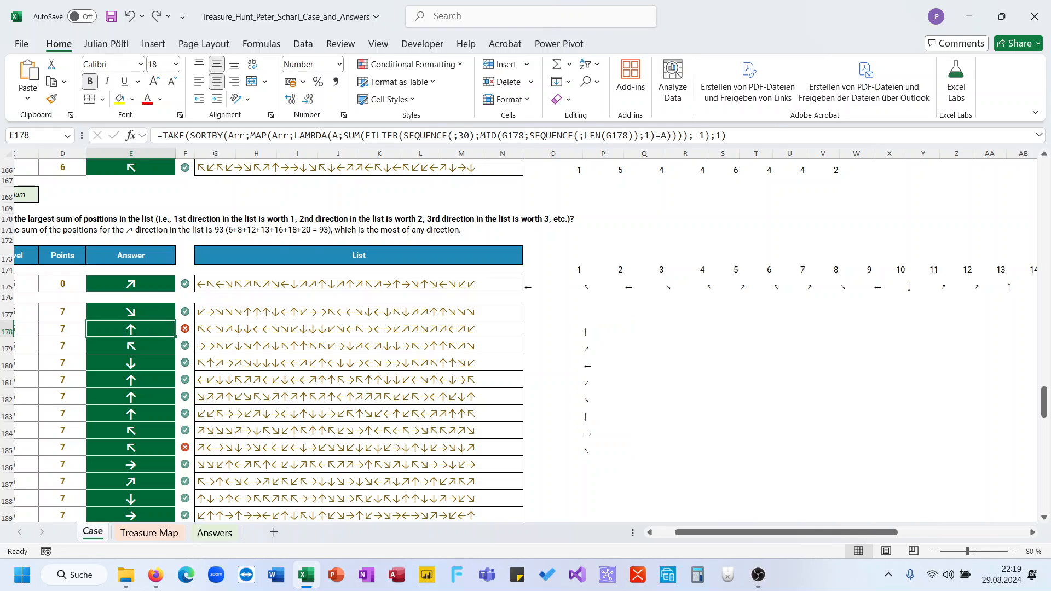
click(251, 136)
text(If)
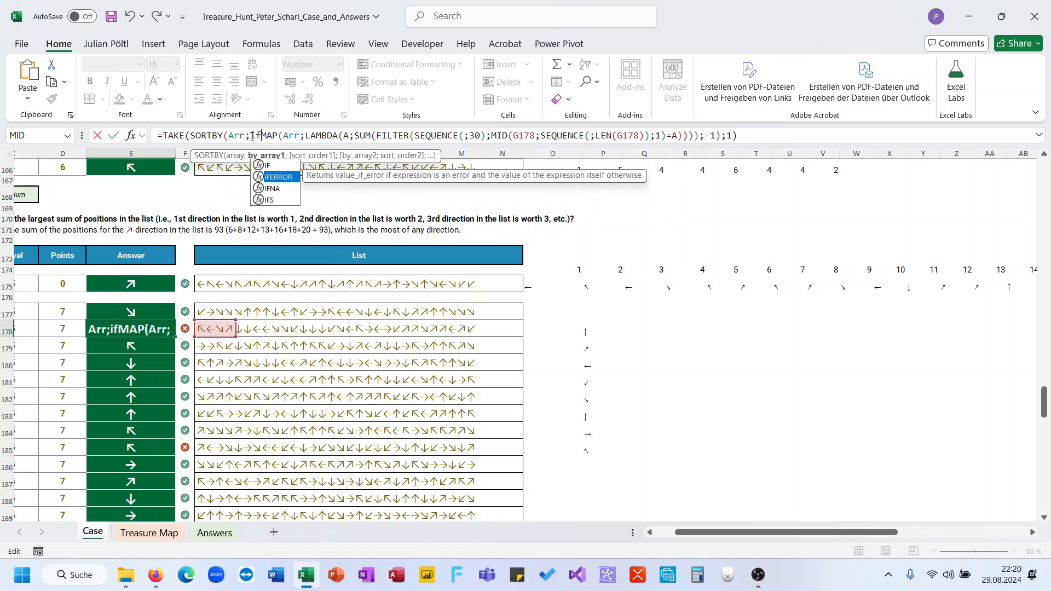
key(Tab)
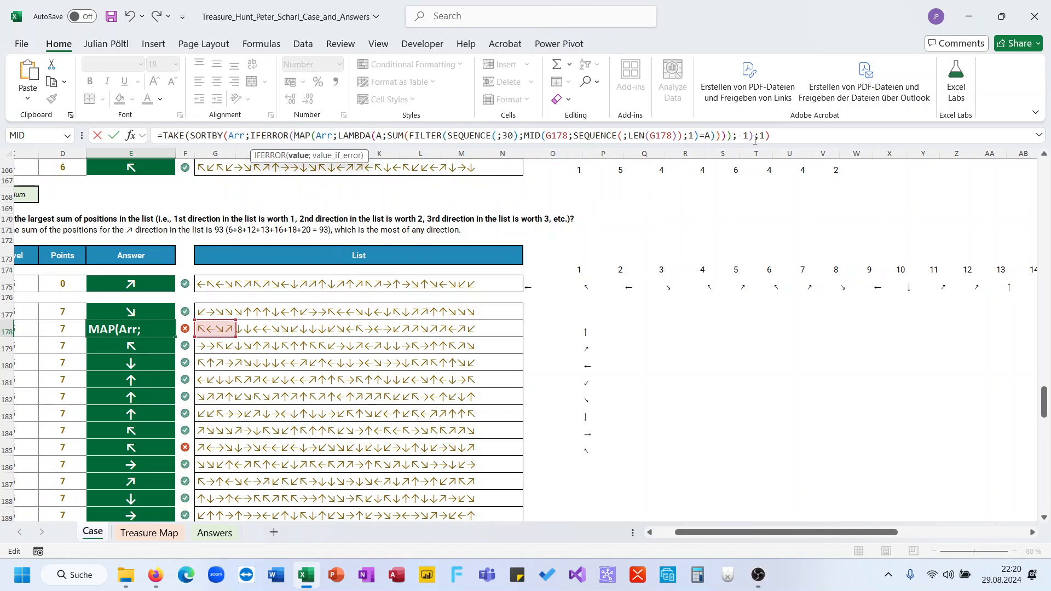
click(750, 137)
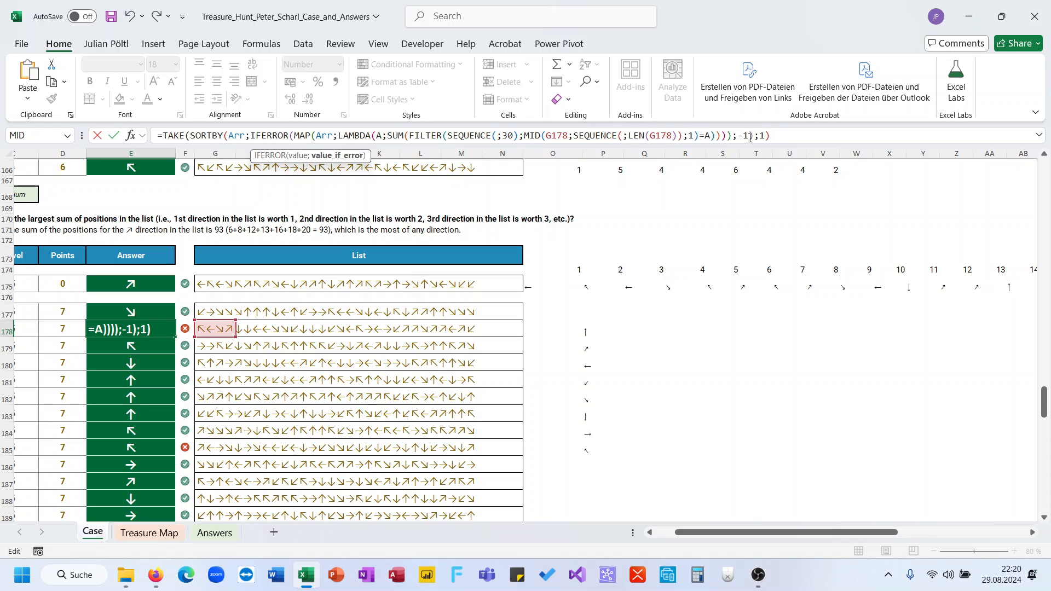
text();)
key(BackSpace)
key(BackSpace)
text(0;-1))
key(BackSpace)
key(BackSpace)
key(BackSpace)
text();-1)
key(ctrl+Return)
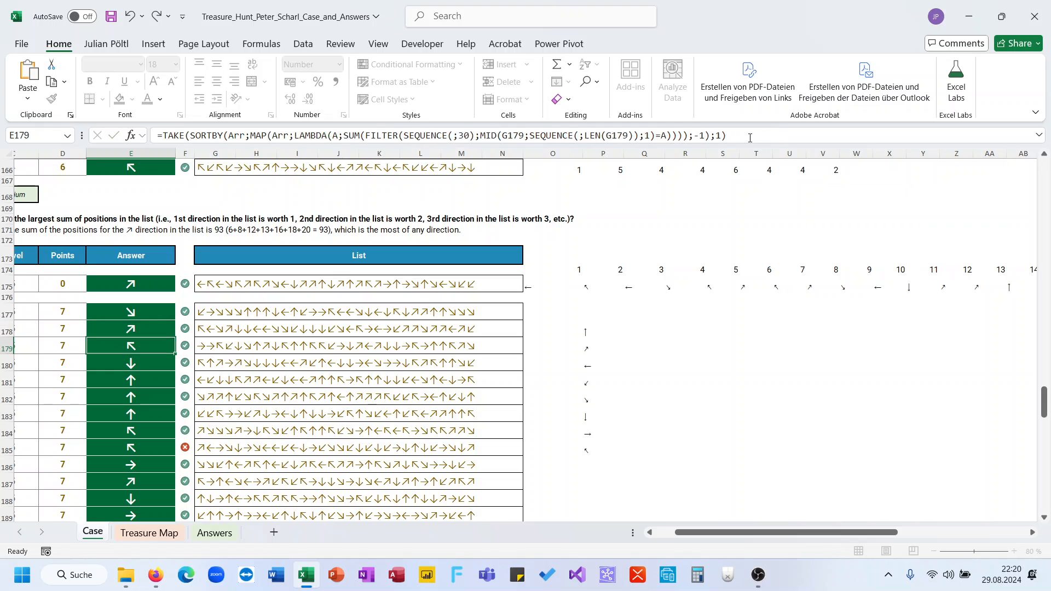
Step: Fill E178's IFERROR formula down through the remaining Level 5 answers
double_click(177, 339)
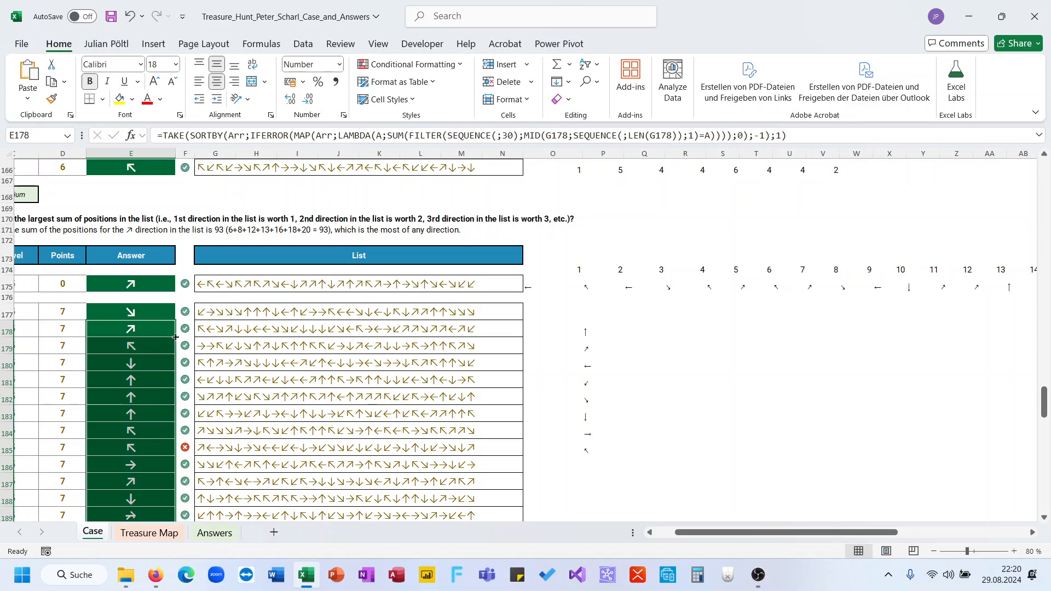
scroll(176, 338, down, 2)
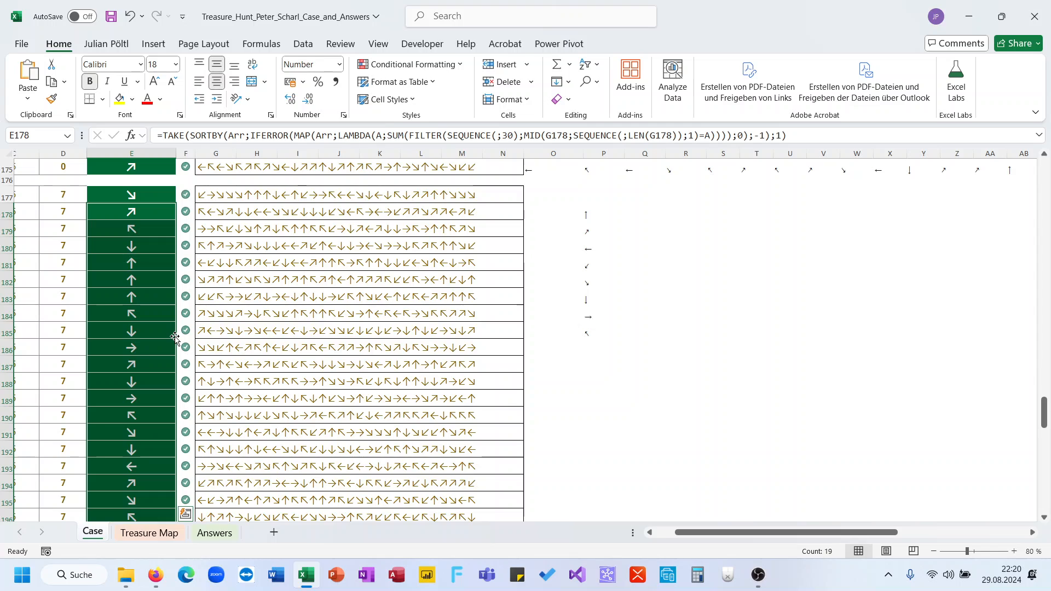
Step: Clear the Level 5 helper and test formulas in O173:Q185
scroll(589, 364, up, 4)
drag(562, 289, 660, 484)
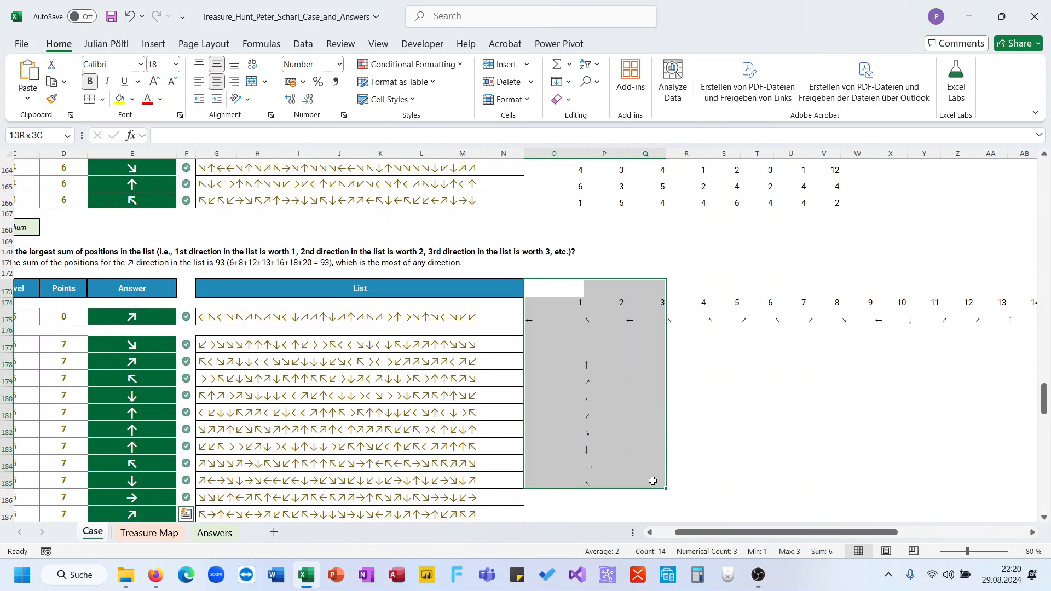
scroll(255, 377, down, 2)
scroll(255, 378, left, 3)
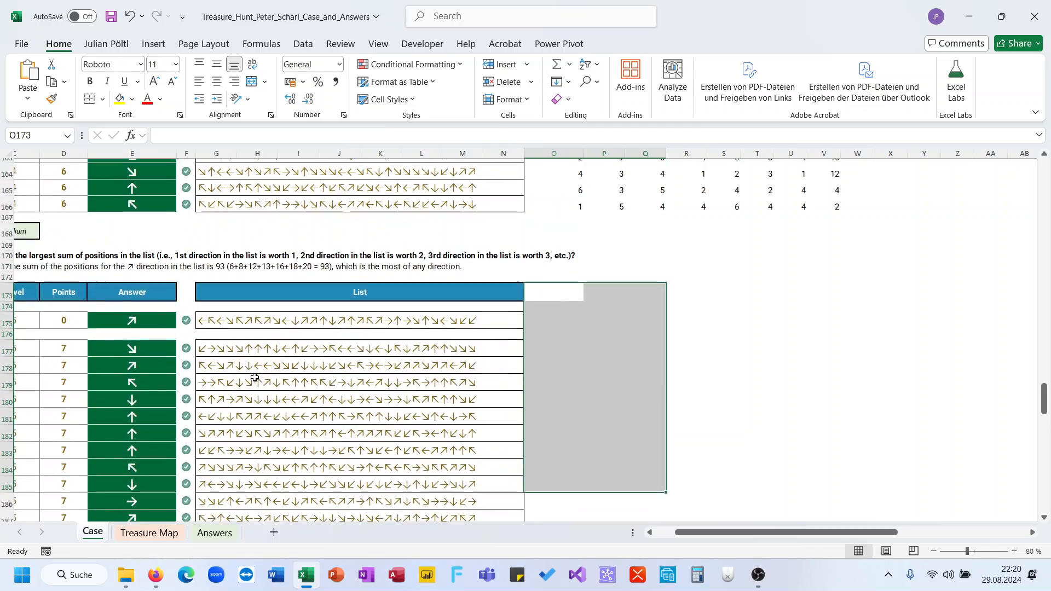
Step: Copy the formula text of E177 into E207, the first Level 6 answer, keeping its G177 references
scroll(254, 377, down, 8)
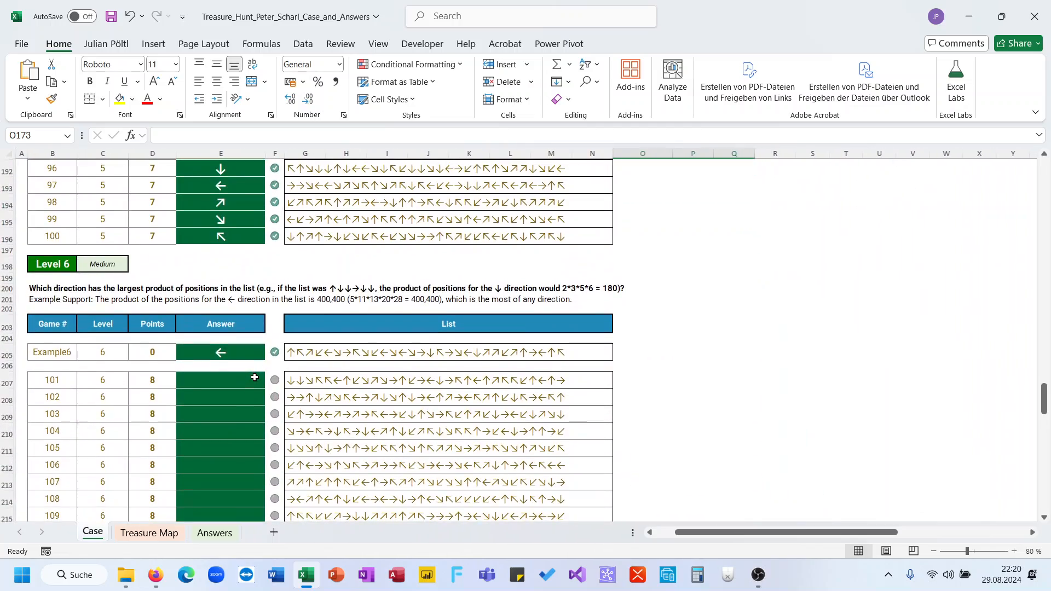
scroll(254, 377, down, 1)
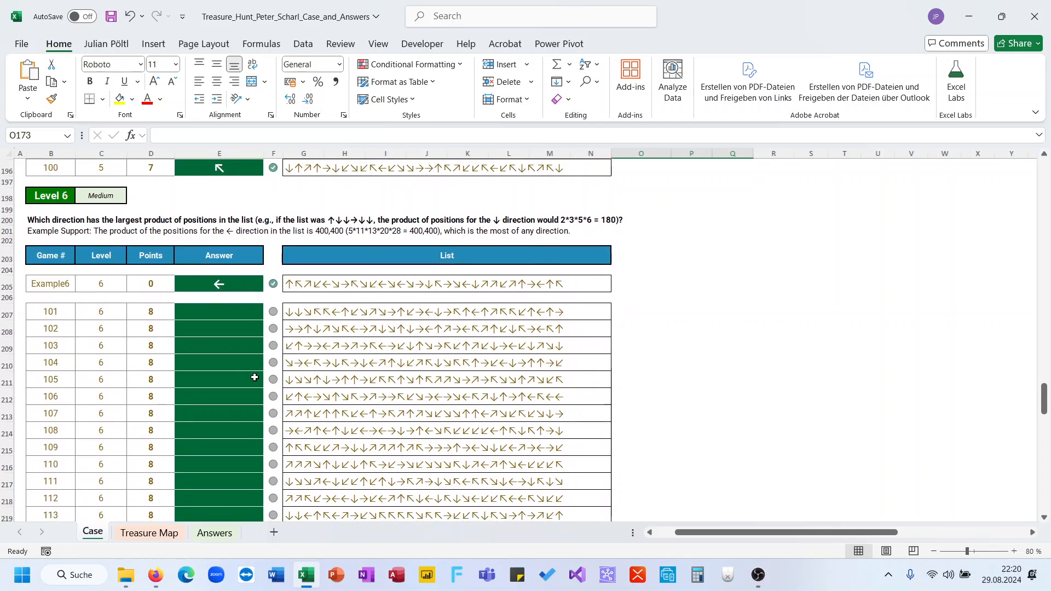
scroll(254, 377, up, 8)
click(221, 251)
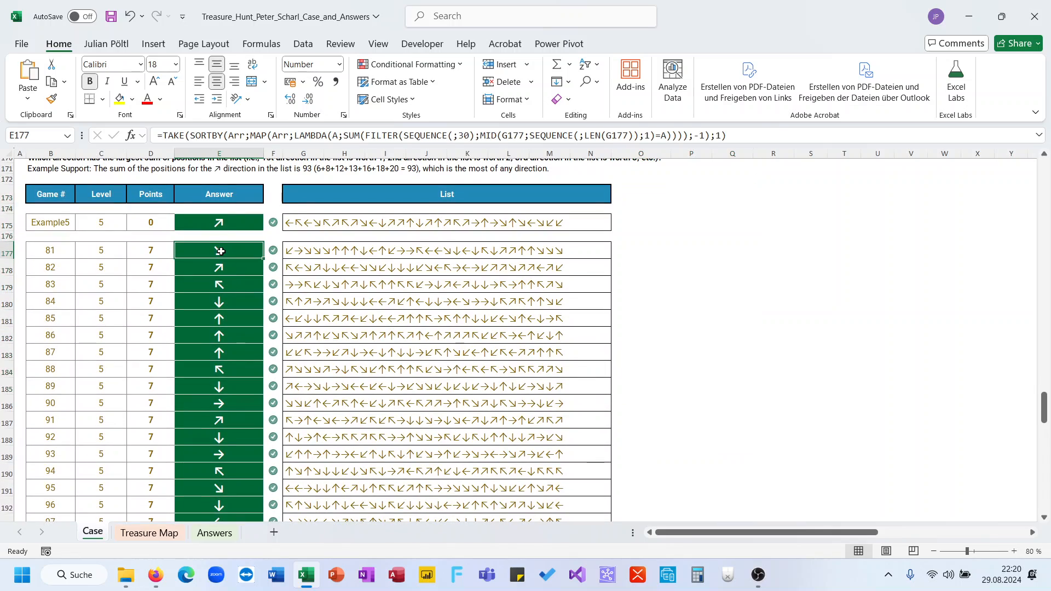
click(231, 133)
key(Escape)
scroll(219, 321, down, 11)
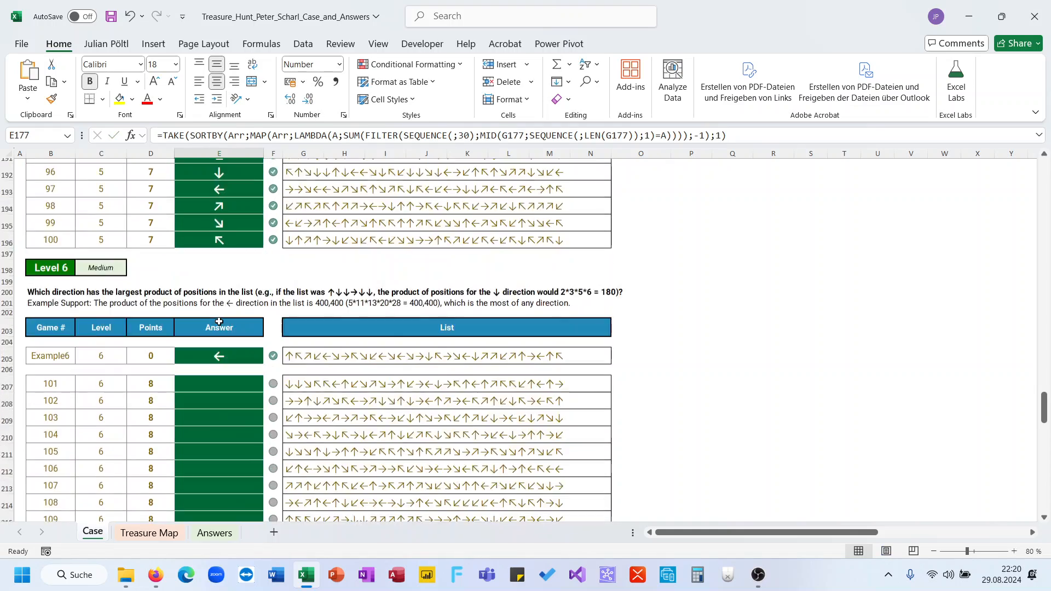
scroll(219, 321, up, 1)
click(221, 236)
text(=TAKE(SORTBY(Arr;MAP(Arr;LAMBDA(A;SUM(FILTER(SEQUENCE(;30);MID(G177;SEQUENCE(;LEN(G177));1)=A))));-1);1))
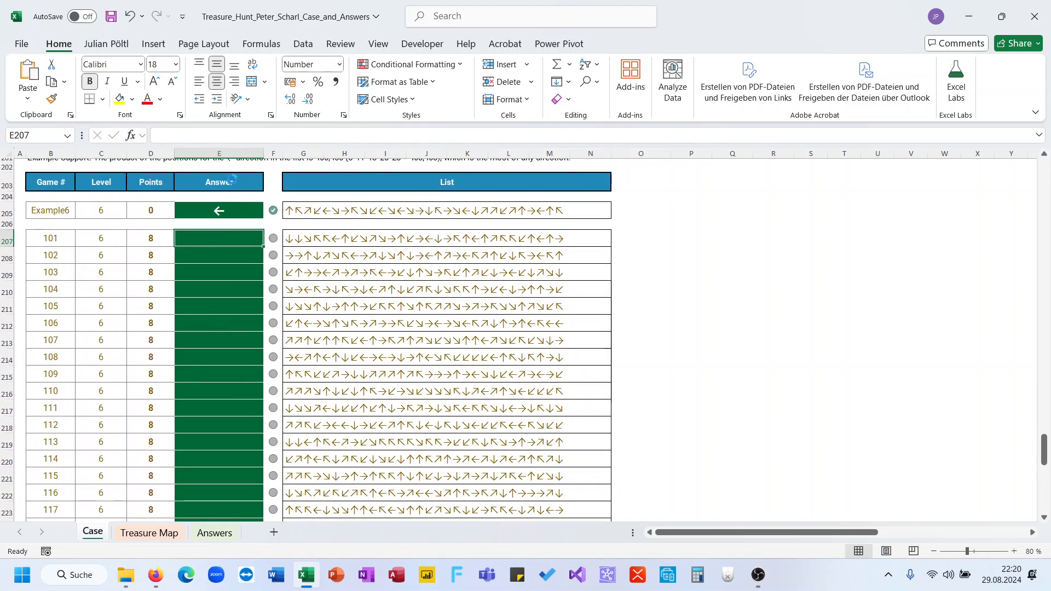
Step: Swap SUM for PRODUCT in E207's formula
click(254, 142)
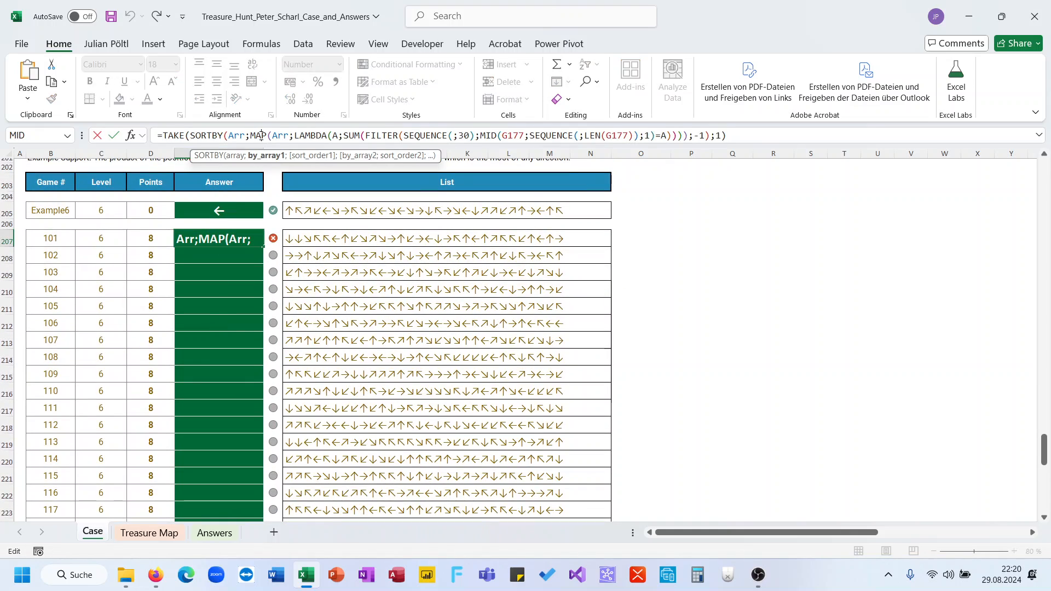
double_click(357, 137)
text(pr)
key(Down)
key(Down)
key(Down)
key(Down)
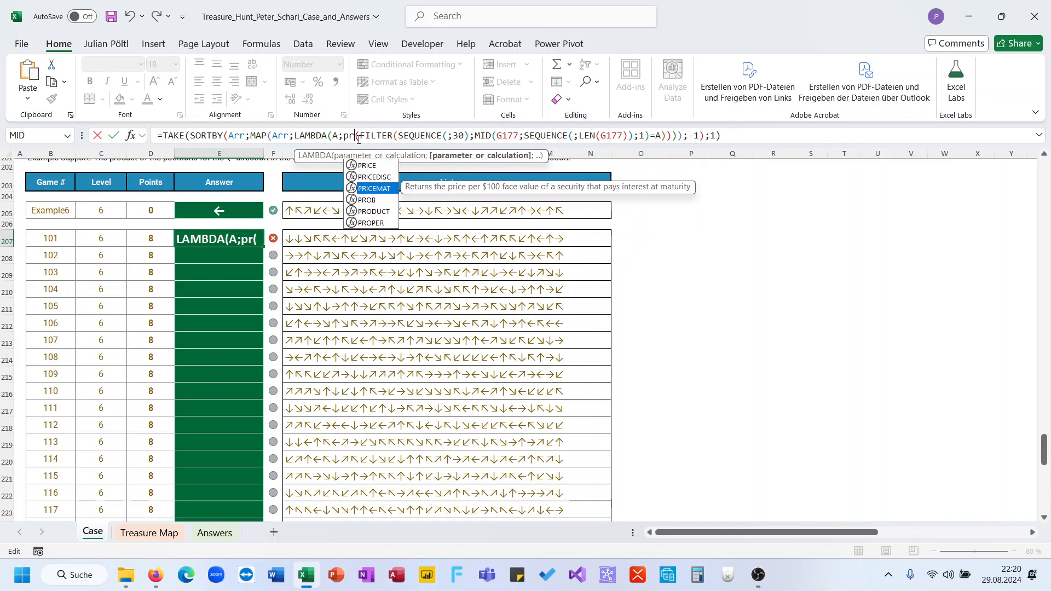
key(Tab)
key(Return)
click(359, 140)
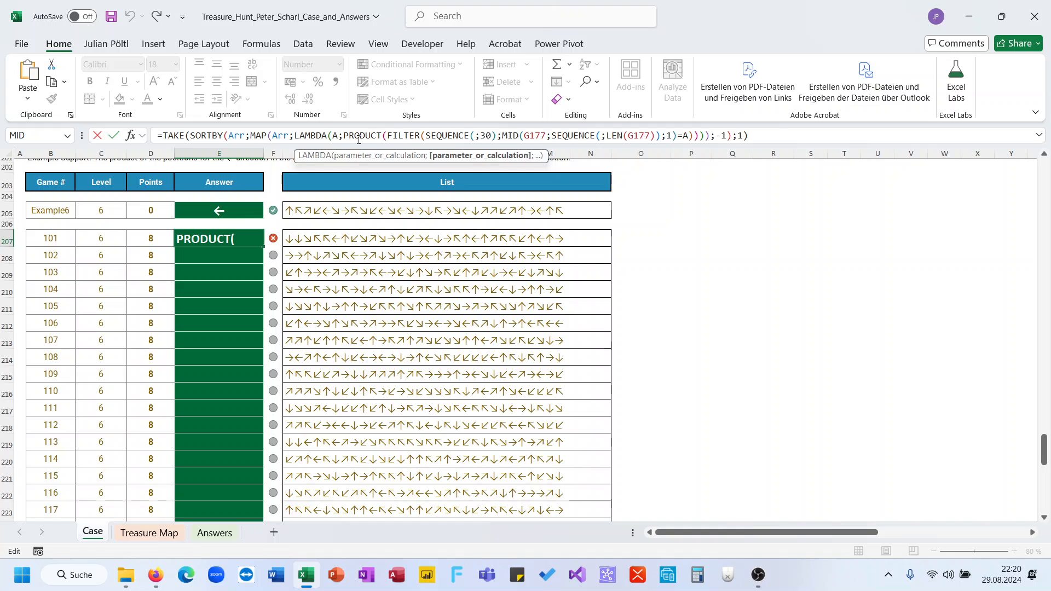
scroll(217, 272, up, 1)
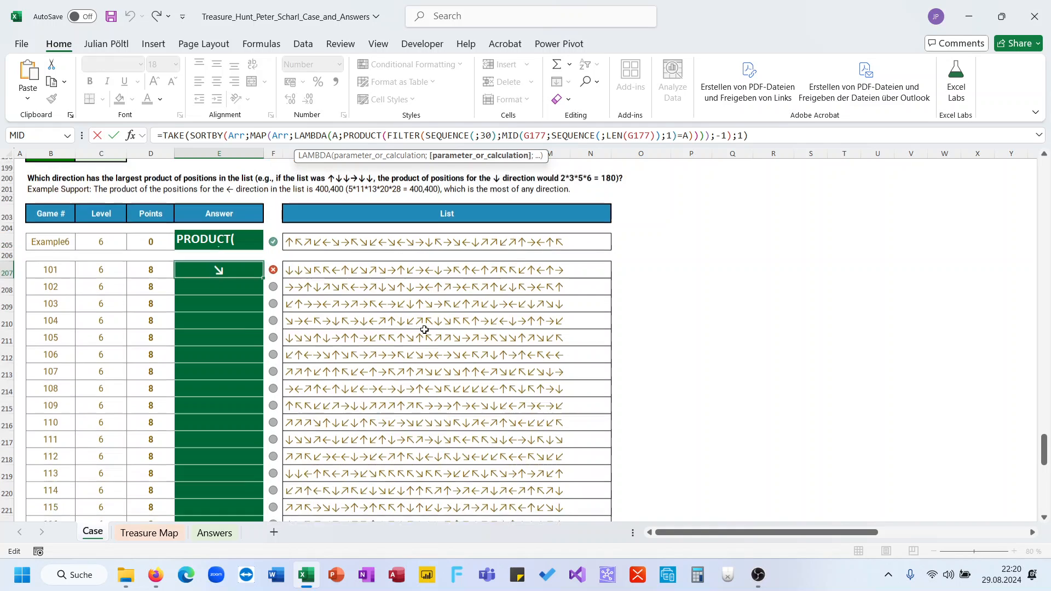
scroll(312, 326, down, 1)
click(541, 135)
double_click(541, 135)
key(BackSpace)
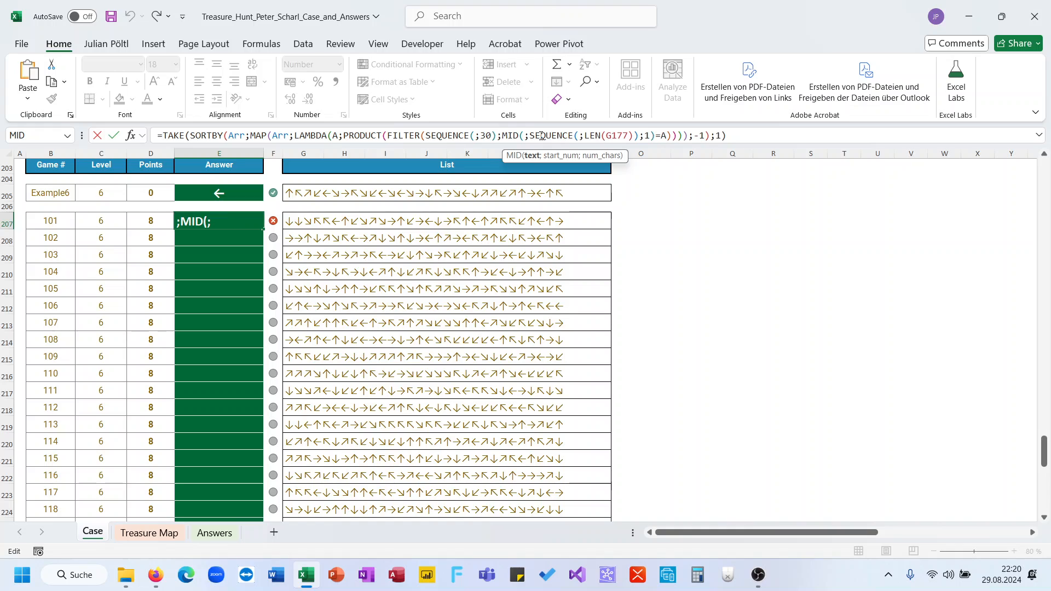
click(301, 219)
key(Escape)
Step: Copy the answer cell E177 to E207 so that its formula refers to the Level 6 list in G207
scroll(302, 219, up, 12)
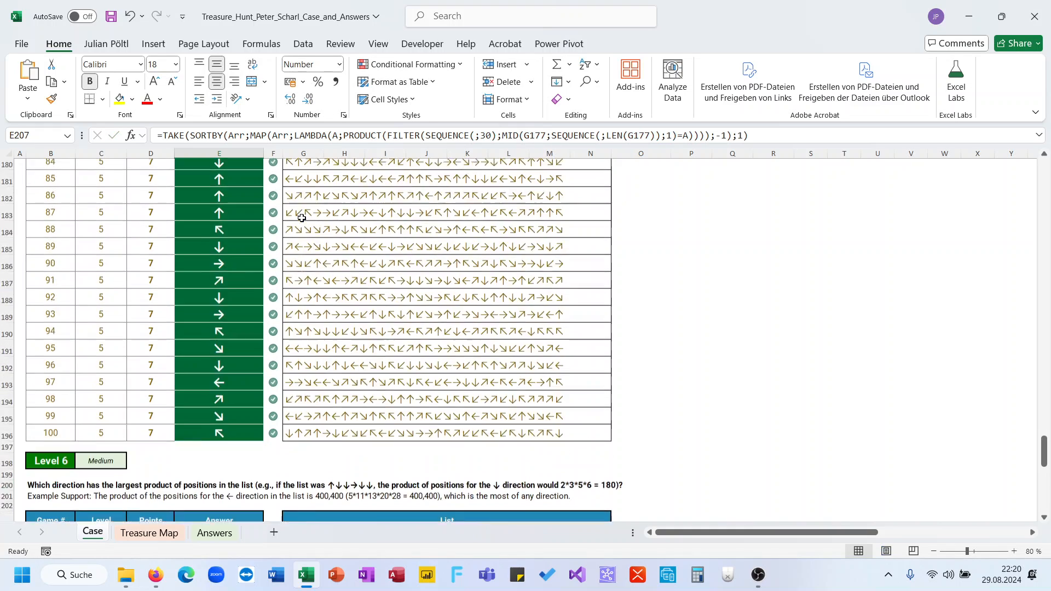
click(222, 272)
key(ctrl+c)
scroll(222, 272, down, 6)
scroll(223, 272, down, 5)
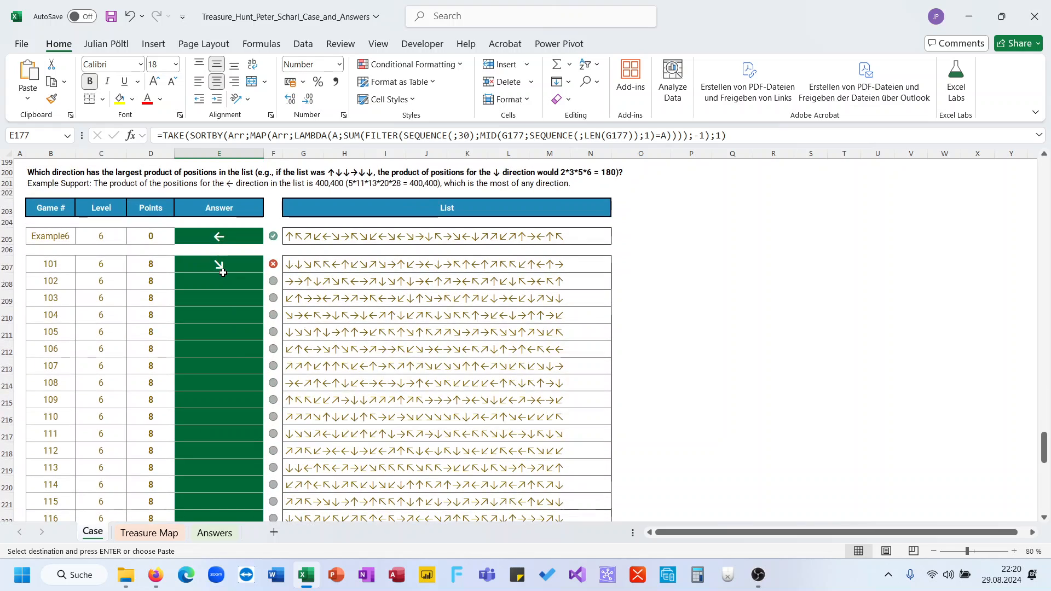
click(221, 265)
key(ctrl+v)
Step: Replace SUM with PRODUCT in E207's formula to rank the directions by product of positions
click(460, 135)
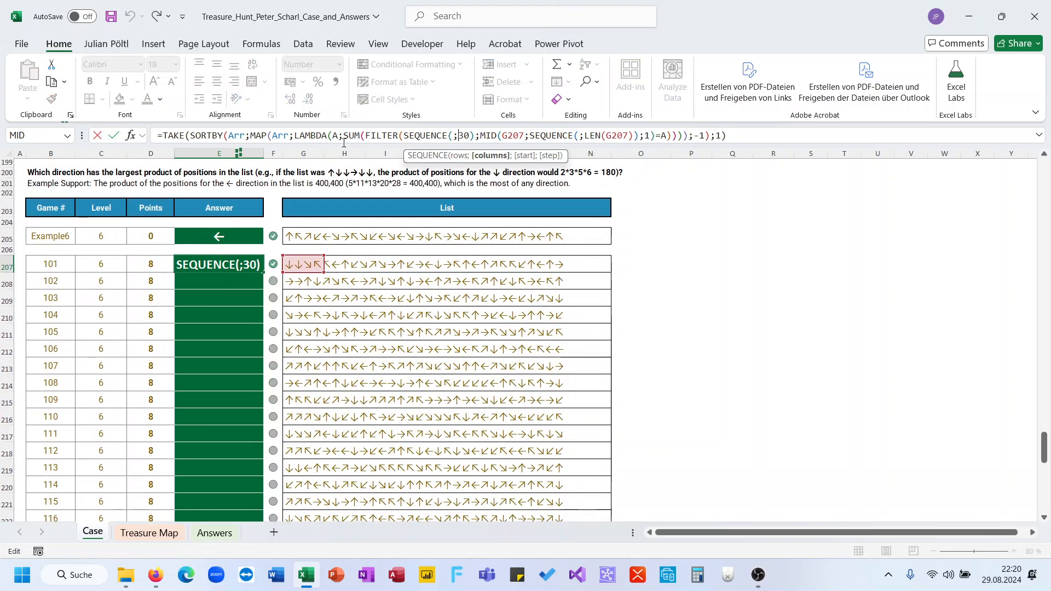
click(350, 136)
double_click(352, 136)
text(pro)
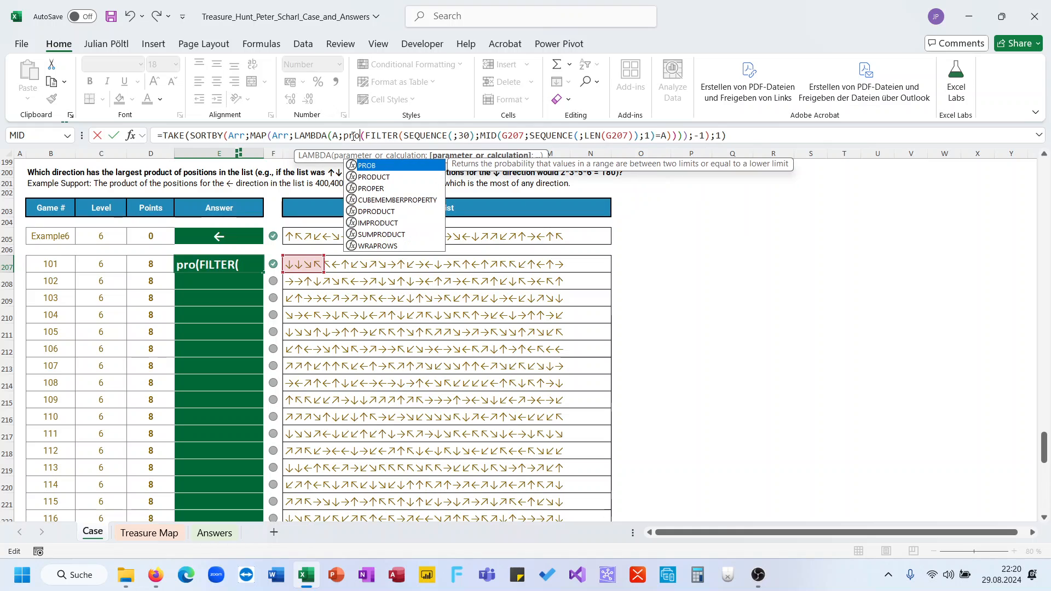
key(Tab)
key(Return)
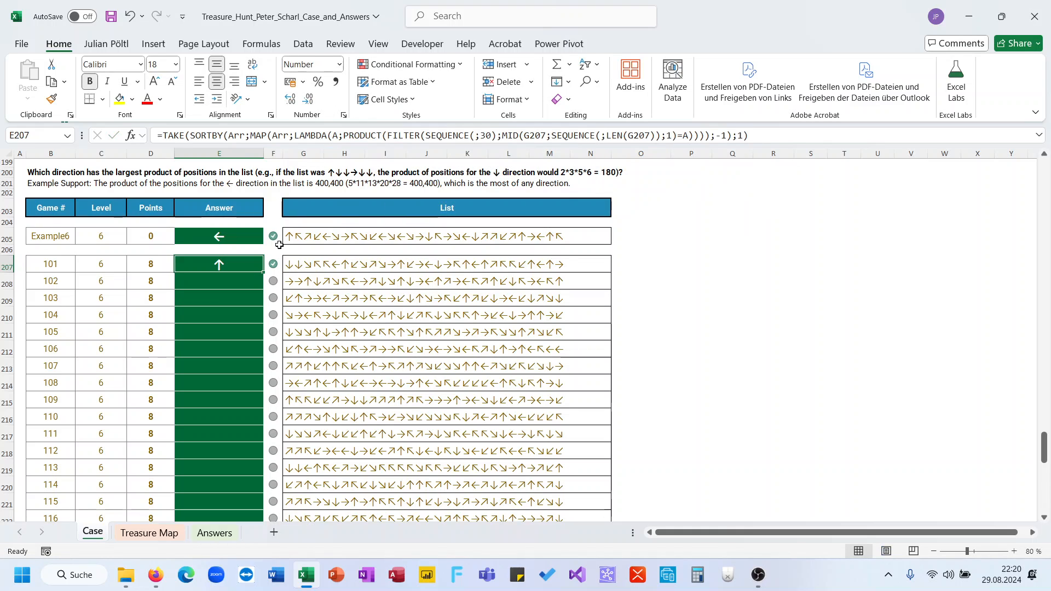
Step: Fill E207's PRODUCT formula down through all Level 6 answers and review the check marks
double_click(261, 276)
scroll(262, 276, down, 2)
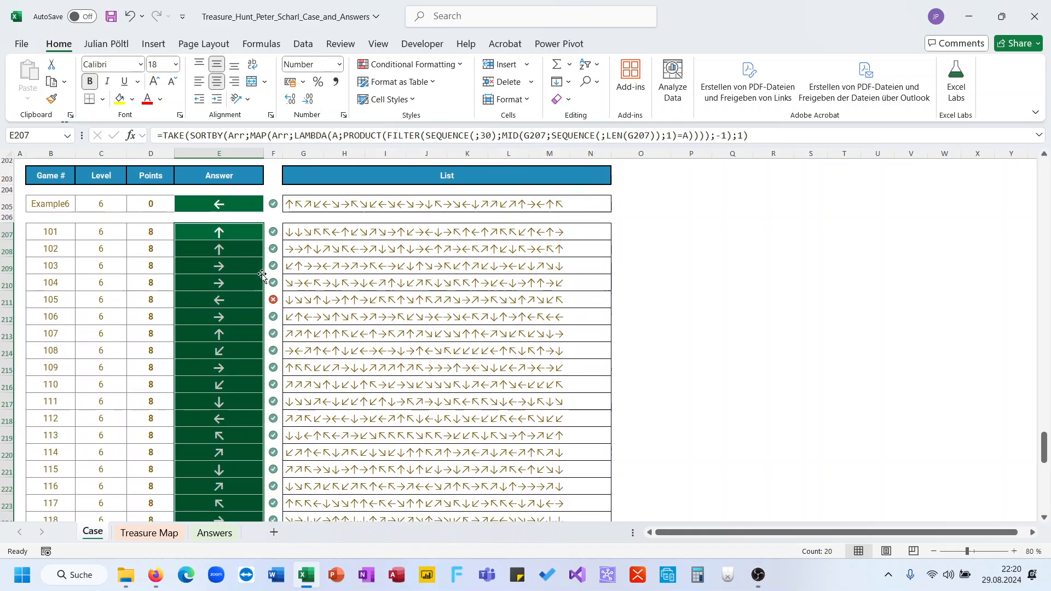
scroll(262, 276, down, 2)
scroll(262, 275, up, 3)
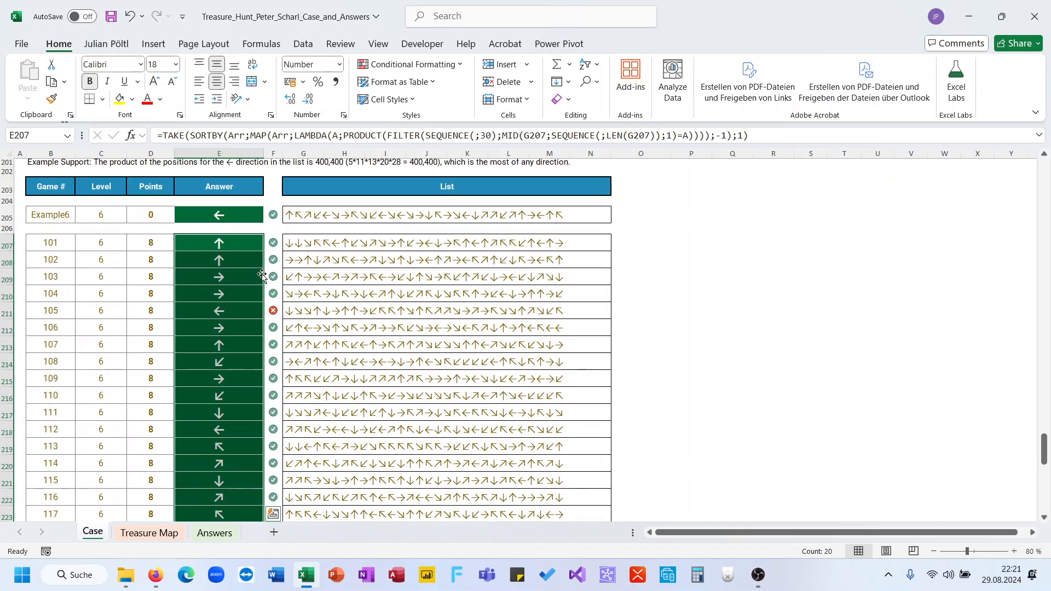
Step: Copy the formula text of the wrongly answered E211 into P211, keeping its G211 references
click(239, 309)
click(534, 135)
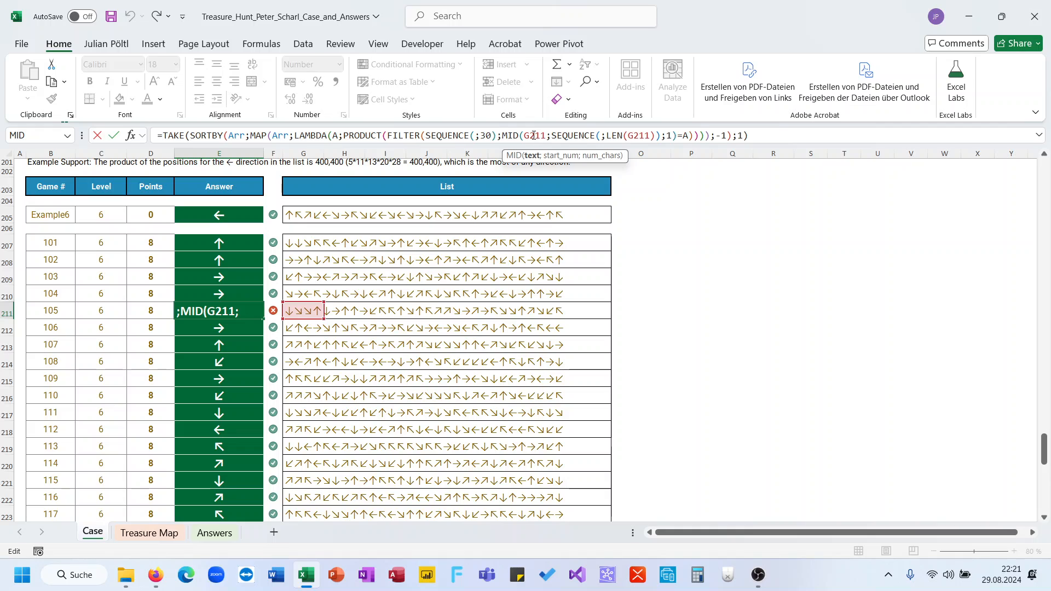
key(Escape)
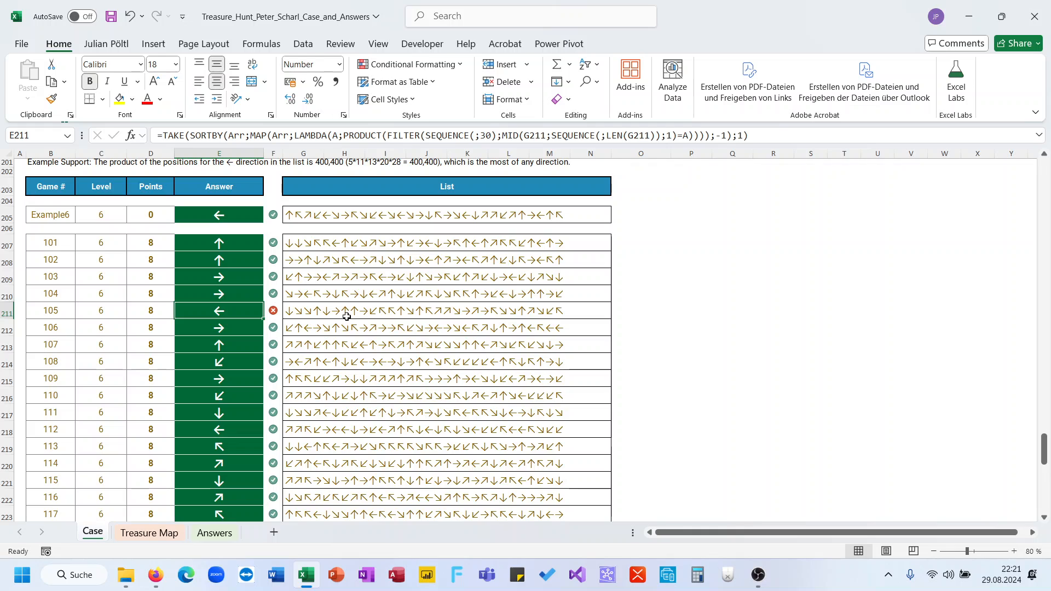
scroll(347, 319, up, 1)
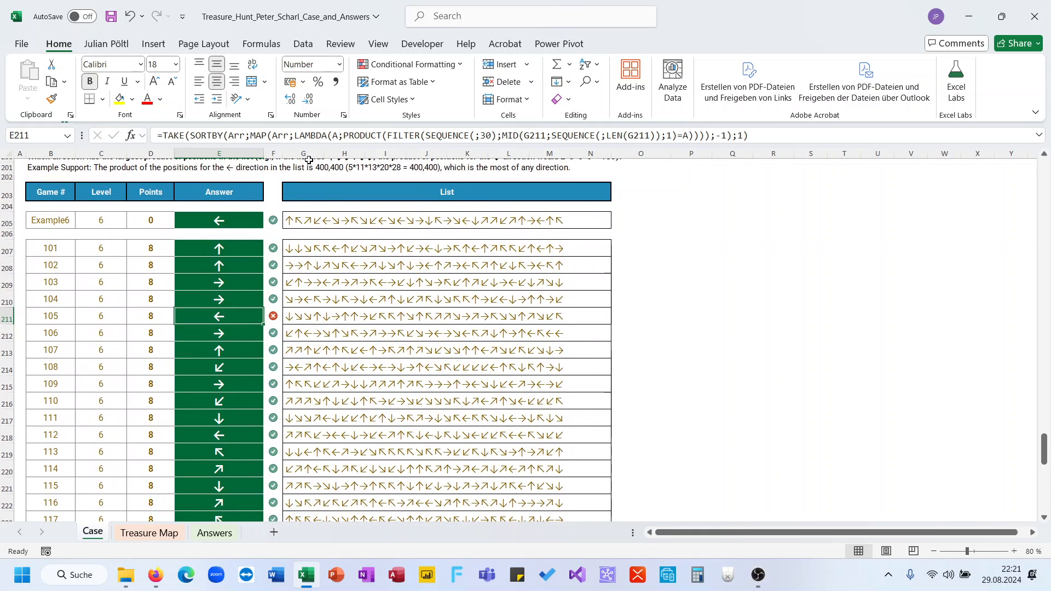
click(320, 131)
key(ctrl+a)
key(Tab)
key(Tab)
key(Tab)
key(Tab)
key(Tab)
key(Tab)
key(Tab)
key(Tab)
key(Tab)
key(Tab)
key(Tab)
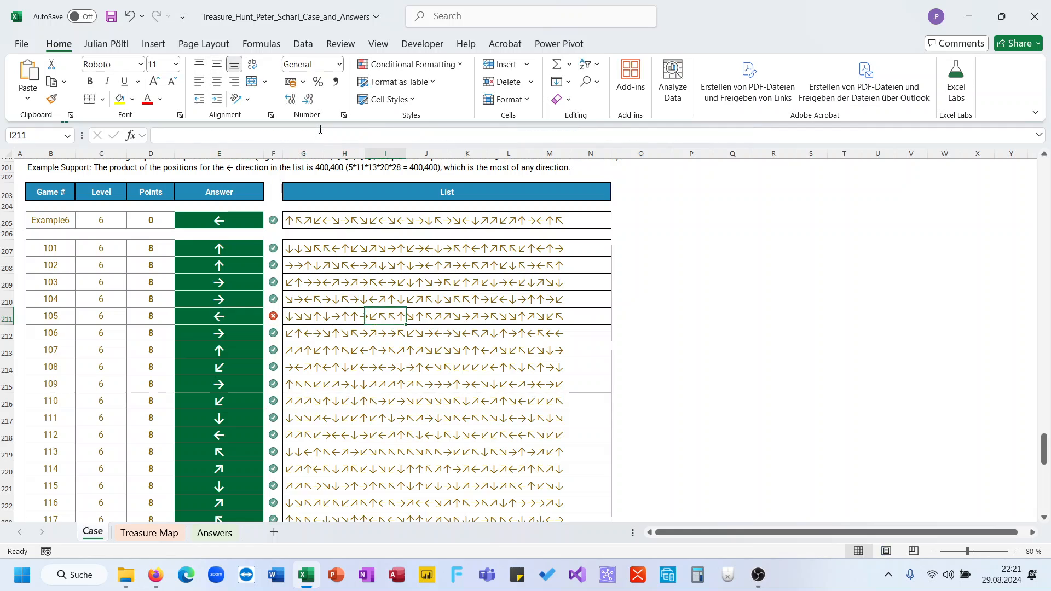
key(ctrl+v)
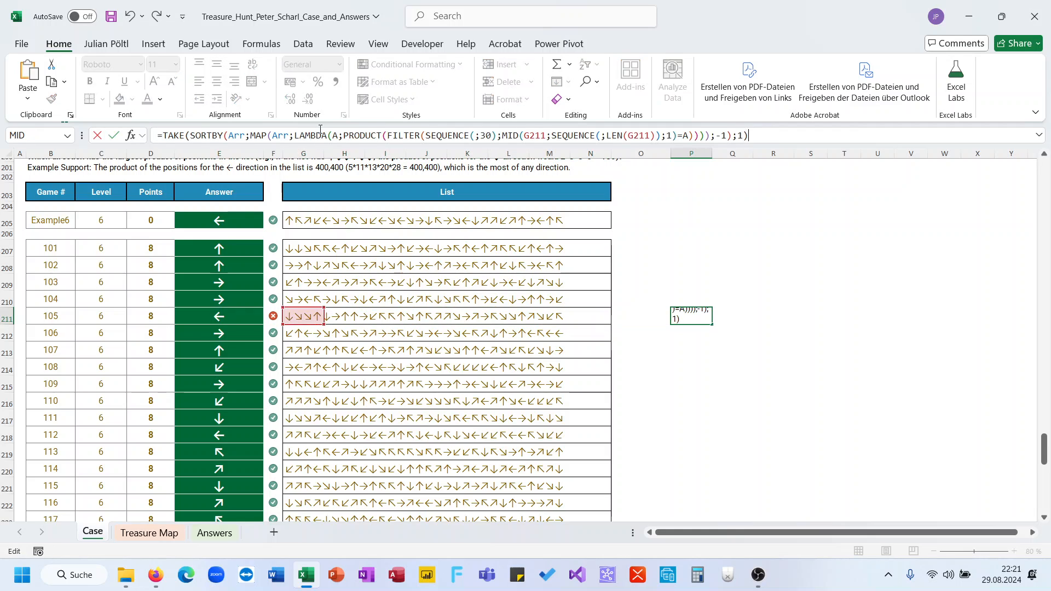
key(Return)
key(Up)
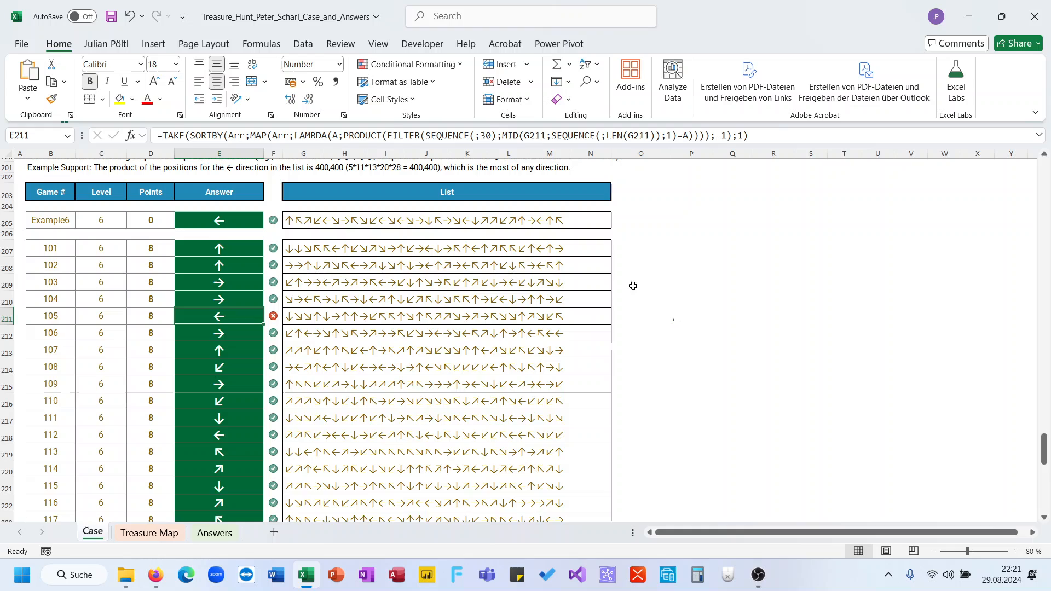
Step: Remove the TAKE wrapper from P211's test formula to list all ranked directions for game 105, and clear the cell
click(687, 317)
drag(191, 138, 156, 136)
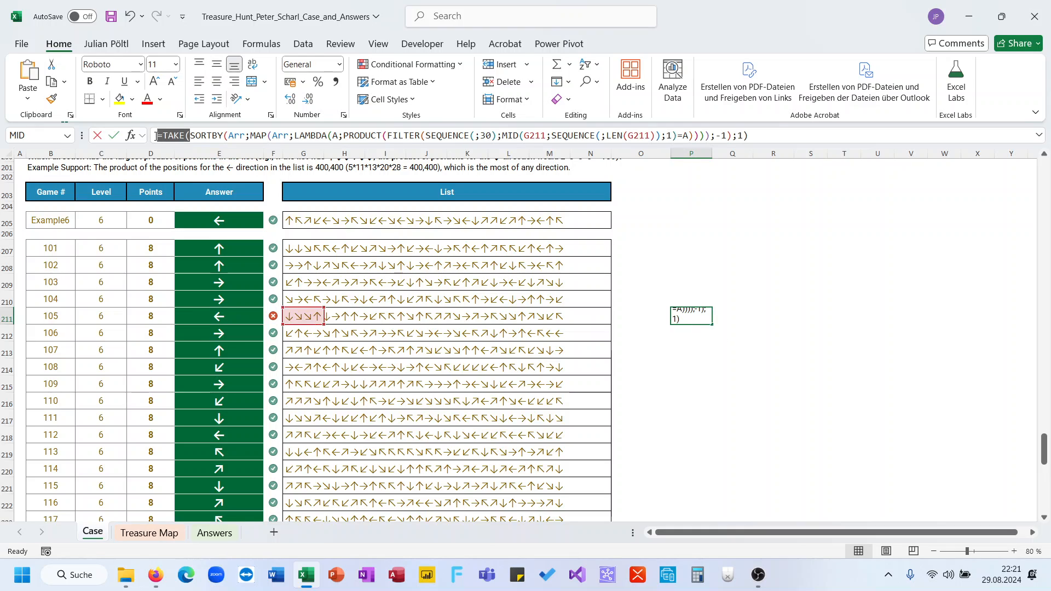
key(Delete)
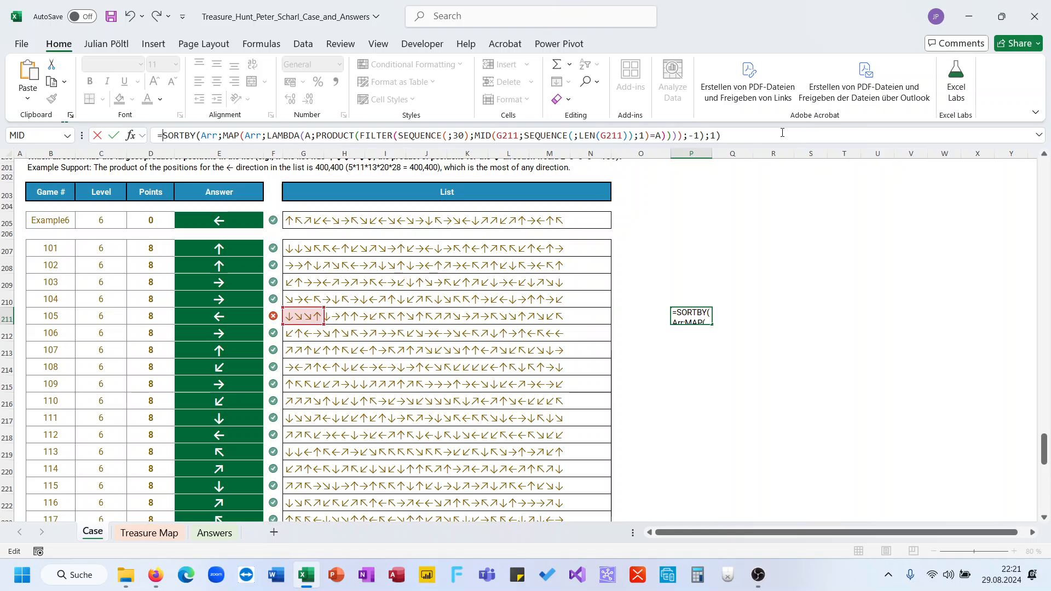
click(780, 132)
key(BackSpace)
key(BackSpace)
key(BackSpace)
key(ctrl+Return)
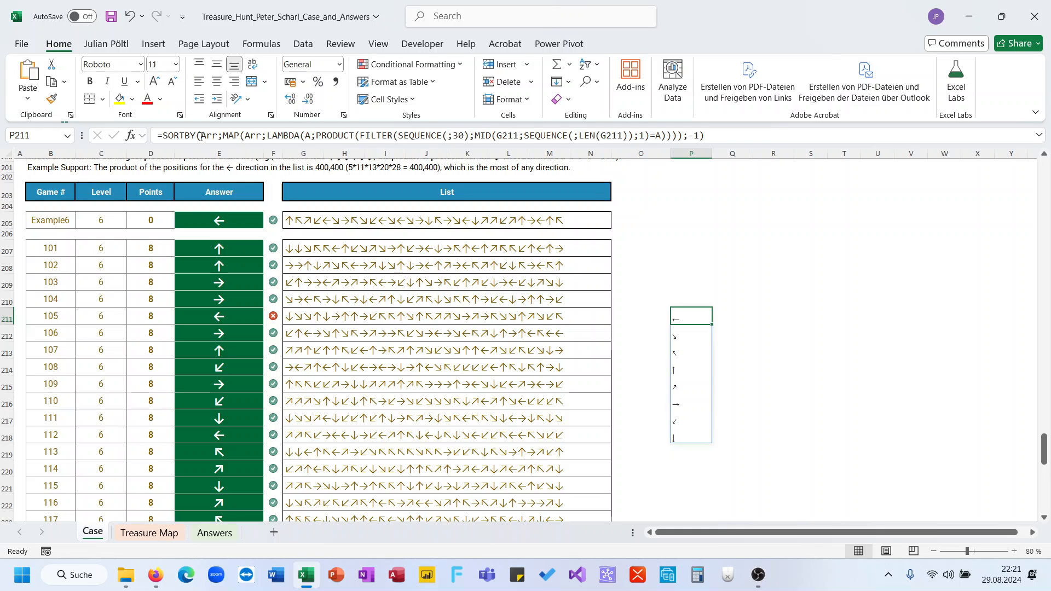
key(Delete)
Step: Copy the Level 5 answer formula with IFERROR from E193 to the first Level 6 answer cell E207
scroll(291, 302, up, 5)
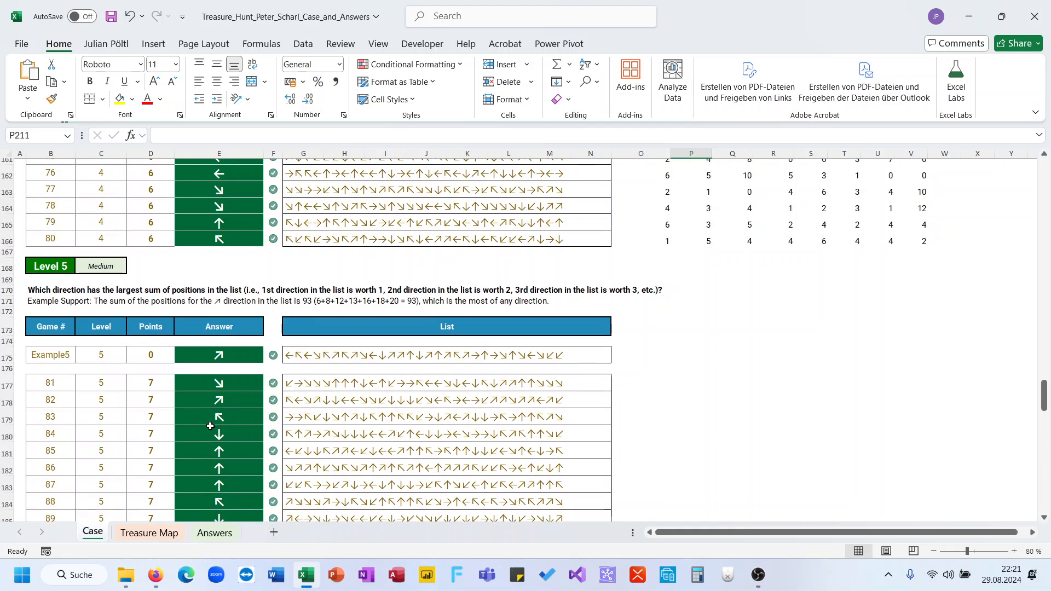
click(236, 302)
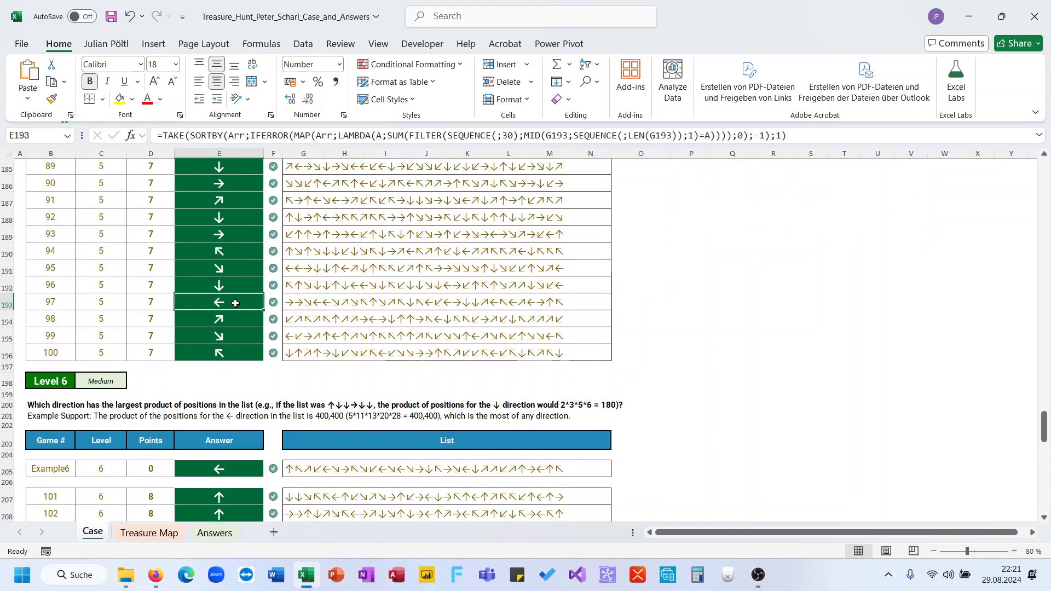
key(ctrl+c)
scroll(235, 303, down, 10)
scroll(237, 287, up, 6)
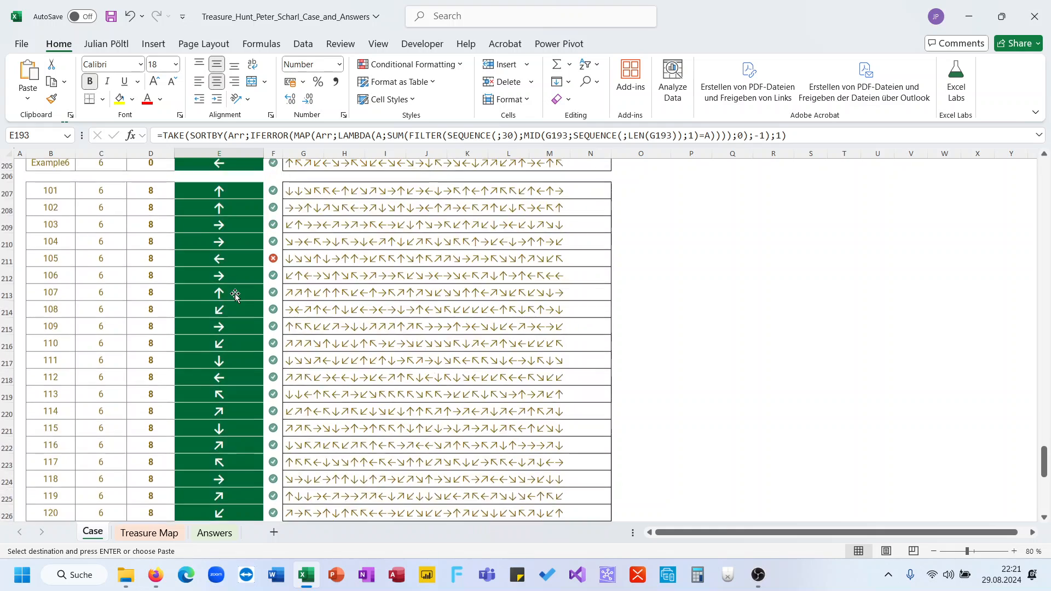
click(237, 270)
key(ctrl+v)
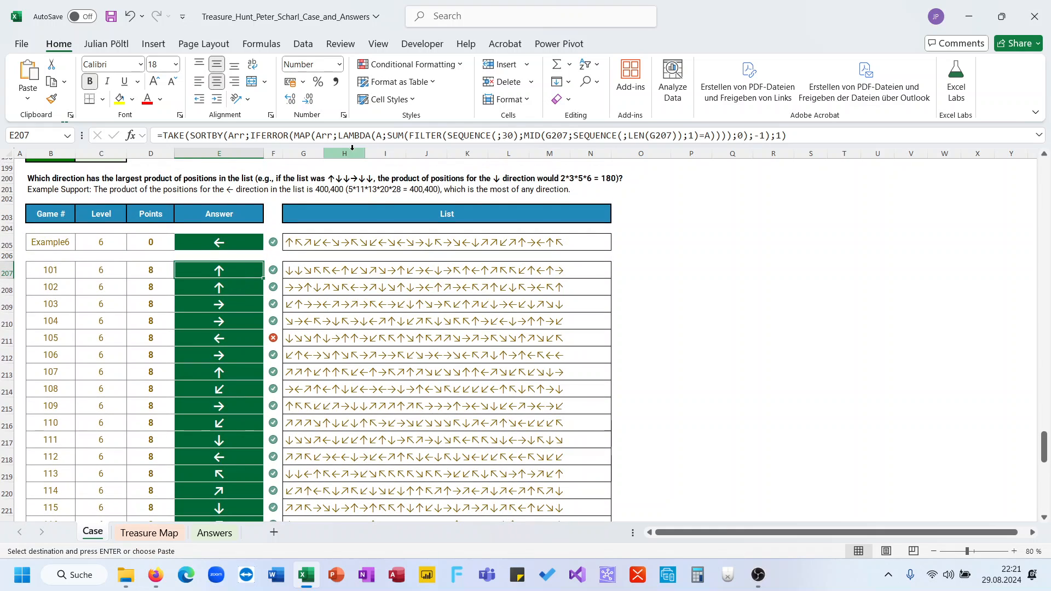
Step: Replace SUM with PRODUCT in E207's IFERROR formula to rank directions by product of positions
drag(387, 136, 410, 136)
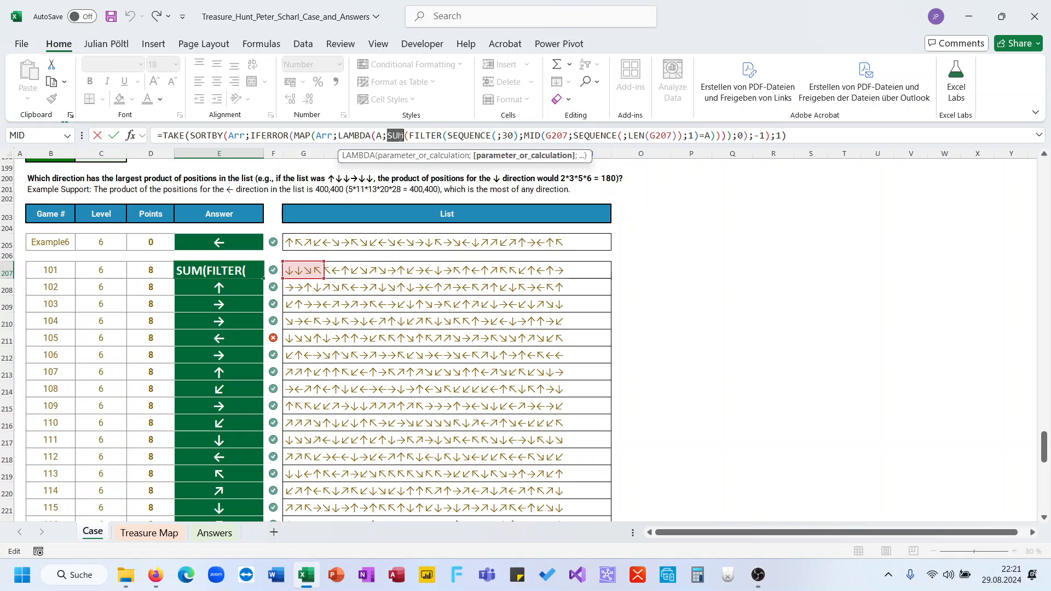
text(prod)
key(Tab)
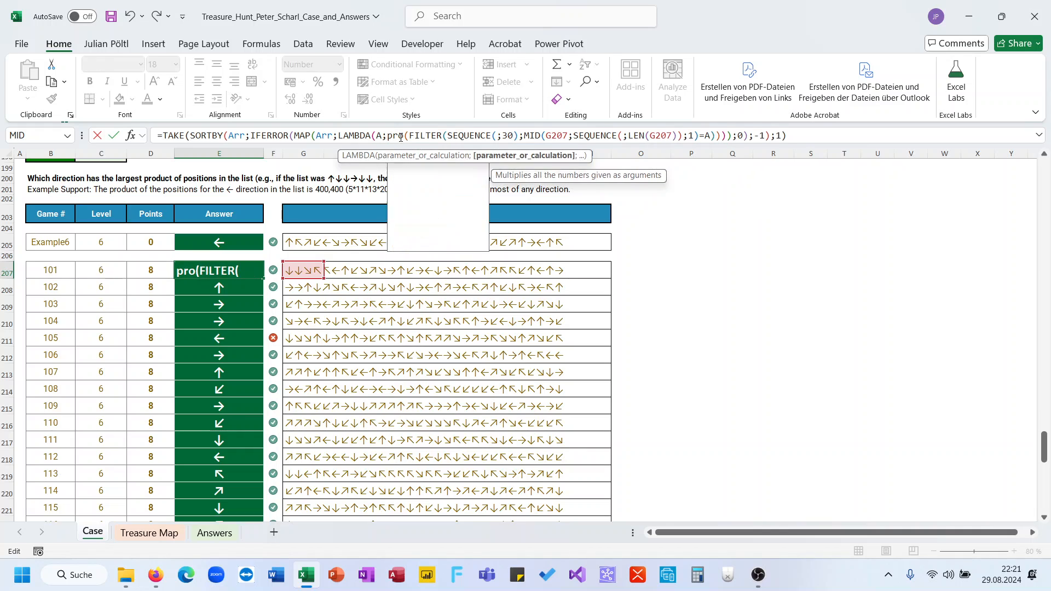
key(Return)
click(258, 273)
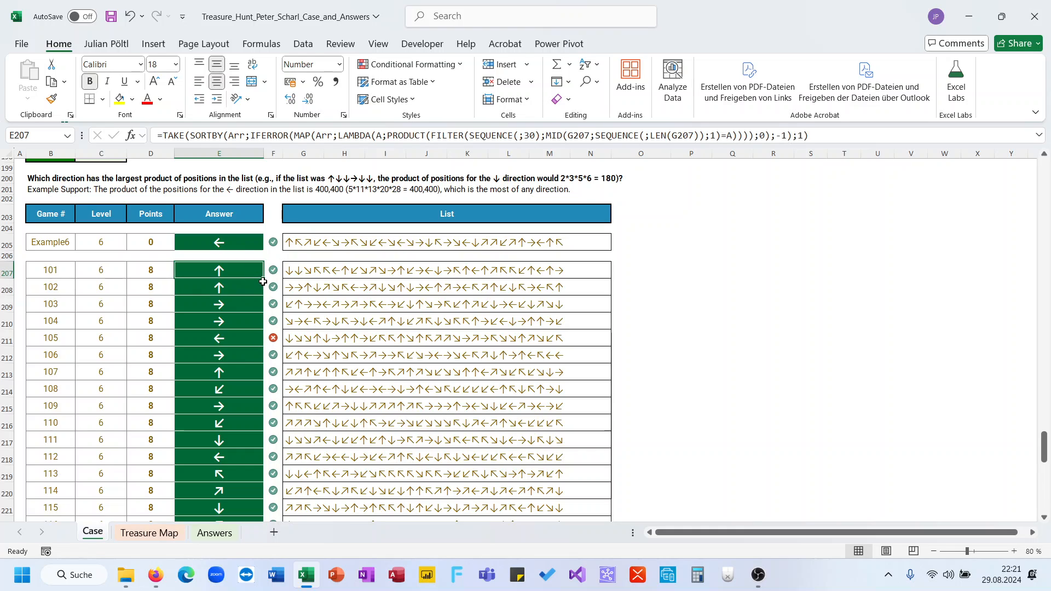
Step: Fill E207's corrected formula down through all Level 6 answers and check the result marks
double_click(262, 281)
scroll(242, 373, down, 1)
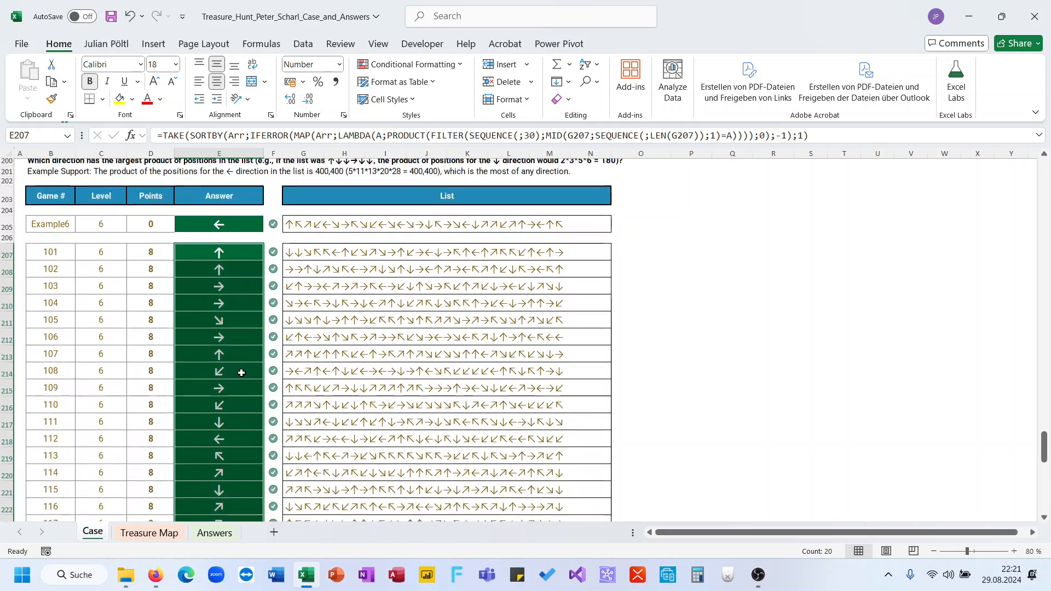
scroll(242, 373, up, 2)
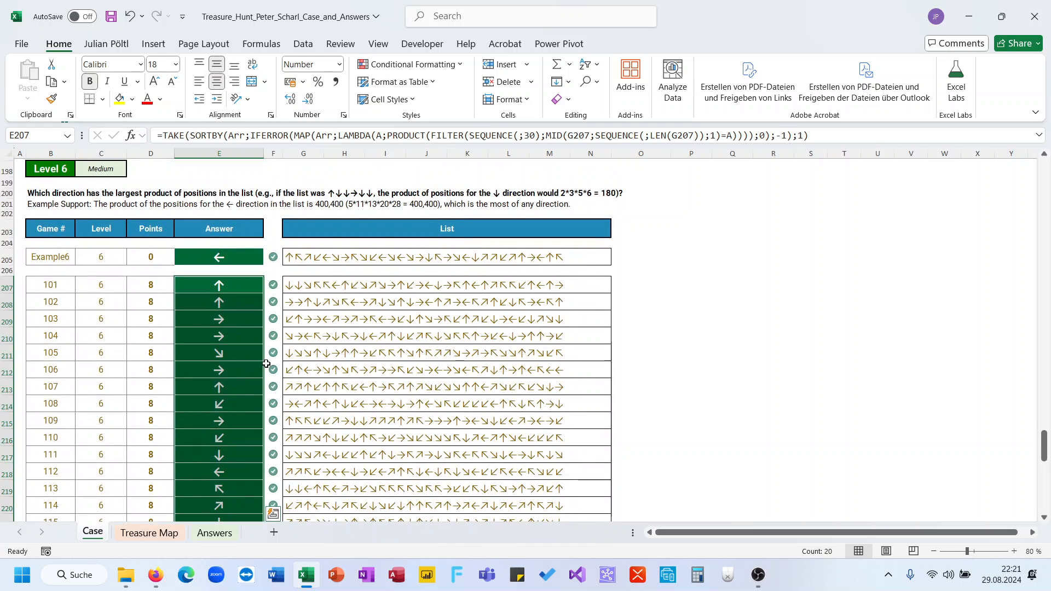
click(247, 370)
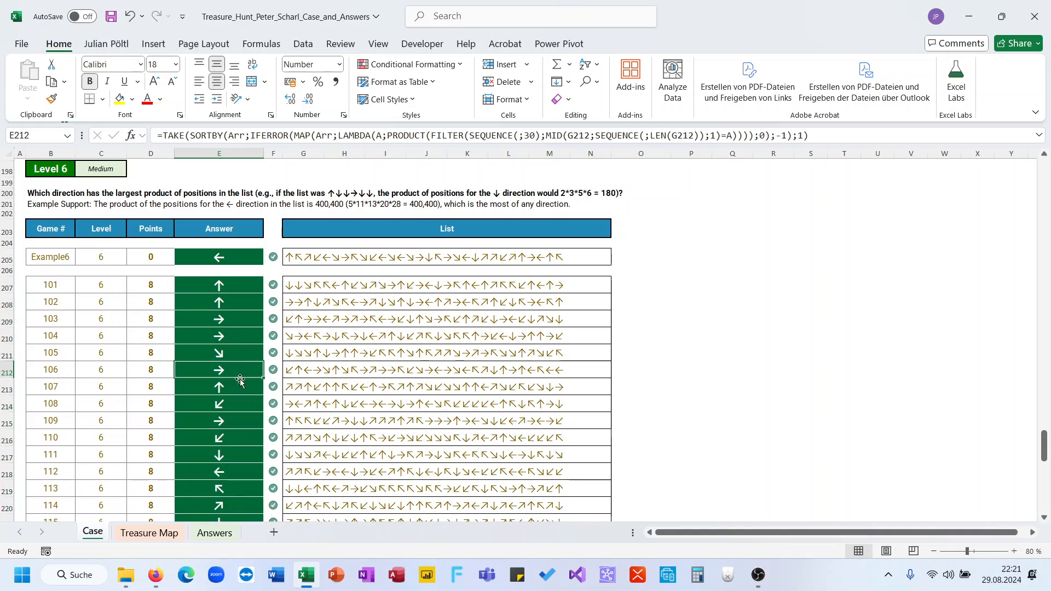
scroll(239, 389, down, 2)
scroll(239, 389, up, 2)
Step: Start a MID formula in O237 that takes the Level 7 list of game 121 in G237 as its text
scroll(239, 389, down, 9)
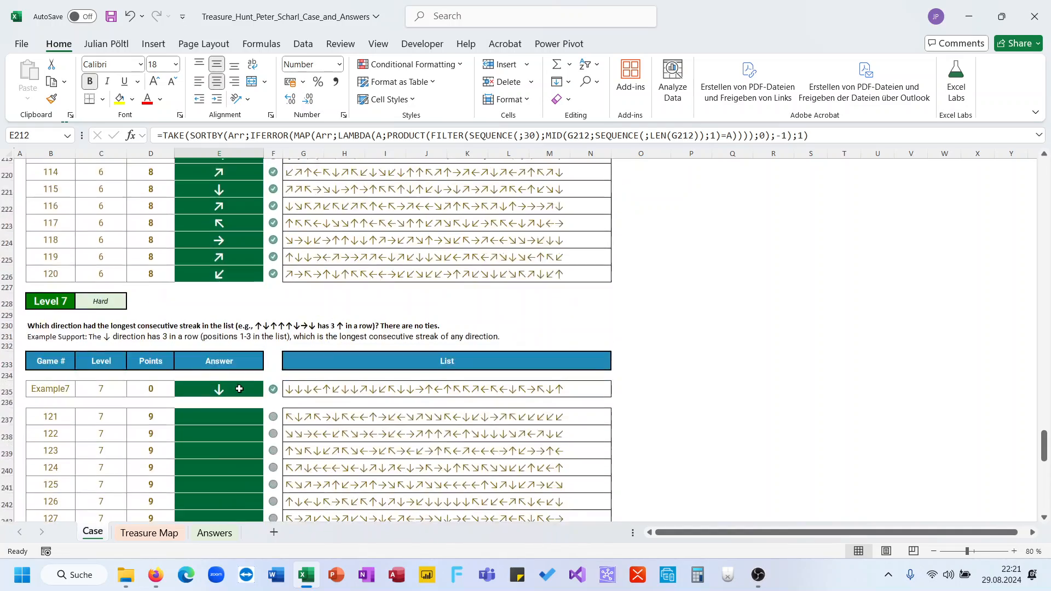
scroll(239, 389, down, 2)
scroll(239, 388, up, 2)
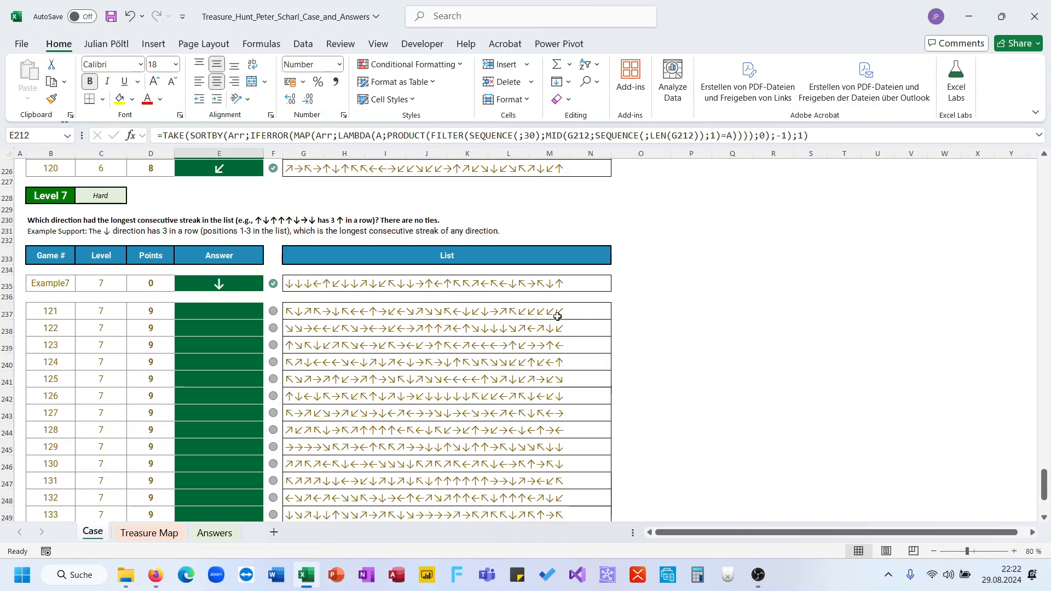
click(656, 309)
text(=mid)
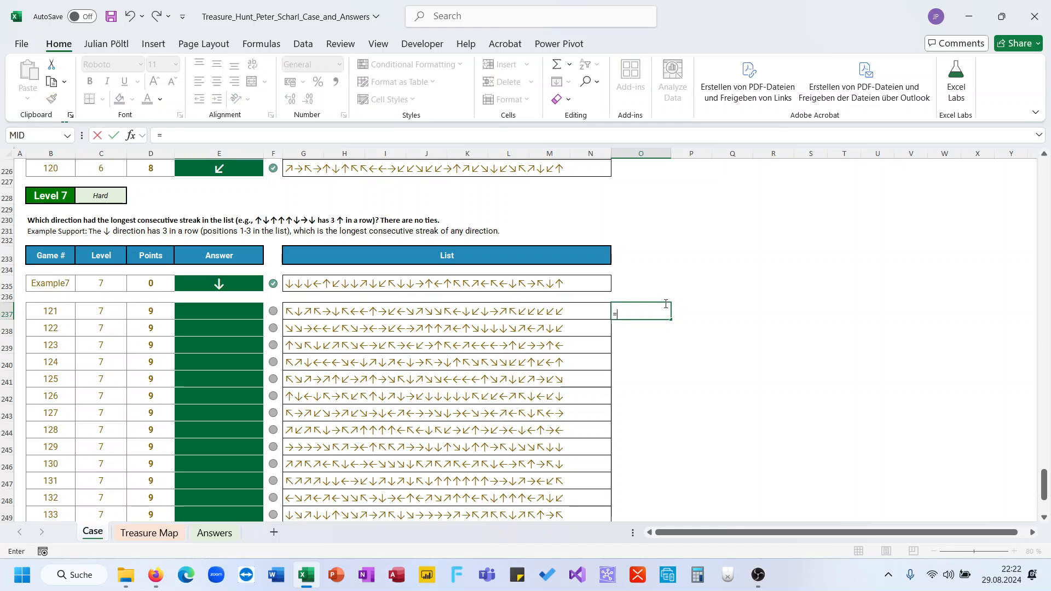
key(Tab)
key(Left)
key(Left)
key(Left)
key(Left)
key(Left)
key(Left)
key(Left)
key(Left)
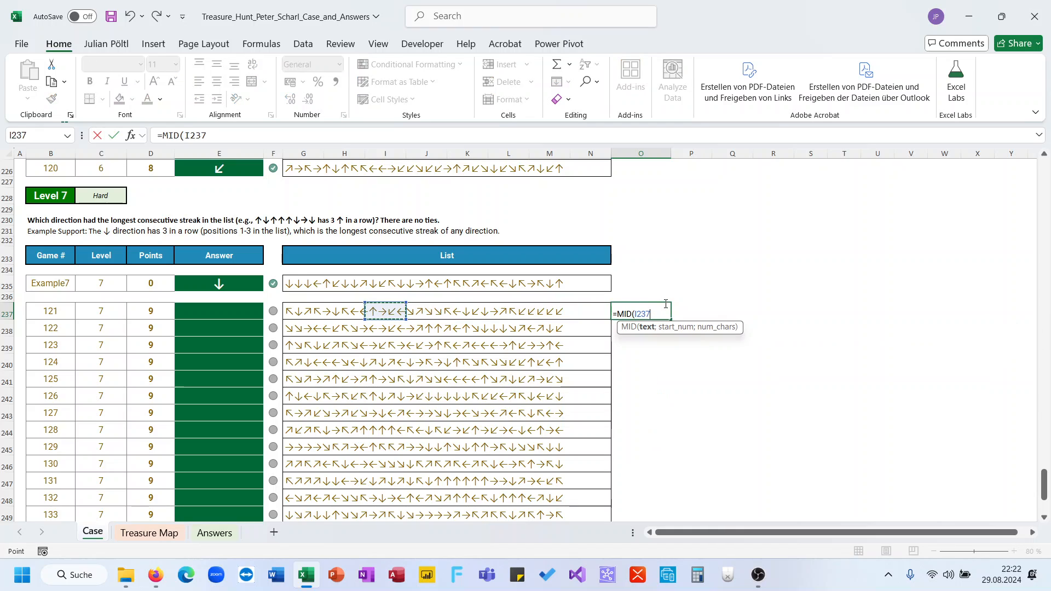
Step: Complete O237's MID formula with SEQUENCE(LEN(G237)) as start positions and 1 character each, splitting the list vertically
text(;se)
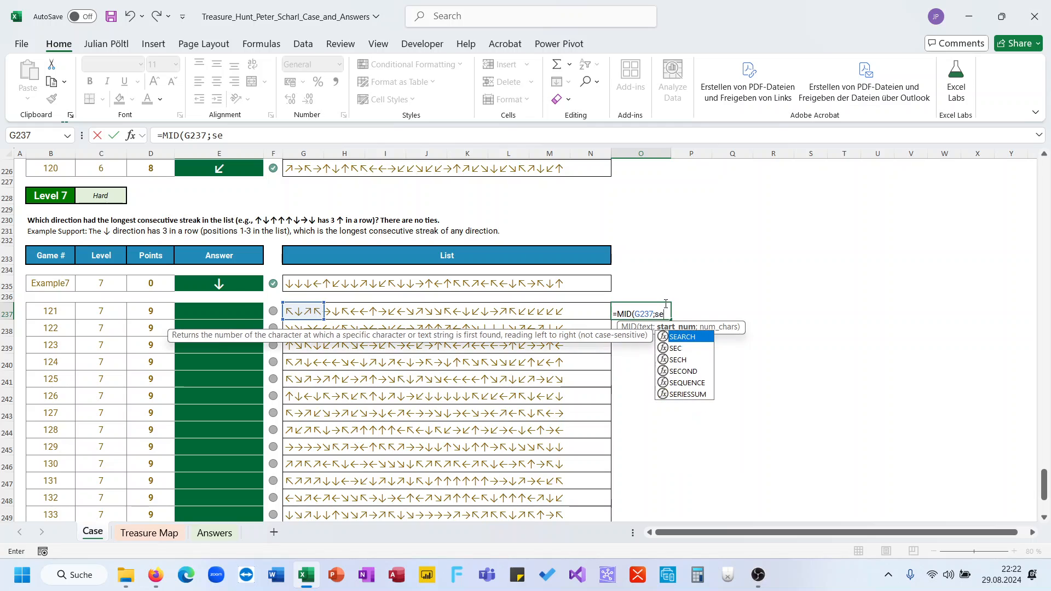
key(Down)
key(Down)
key(Tab)
text(le()
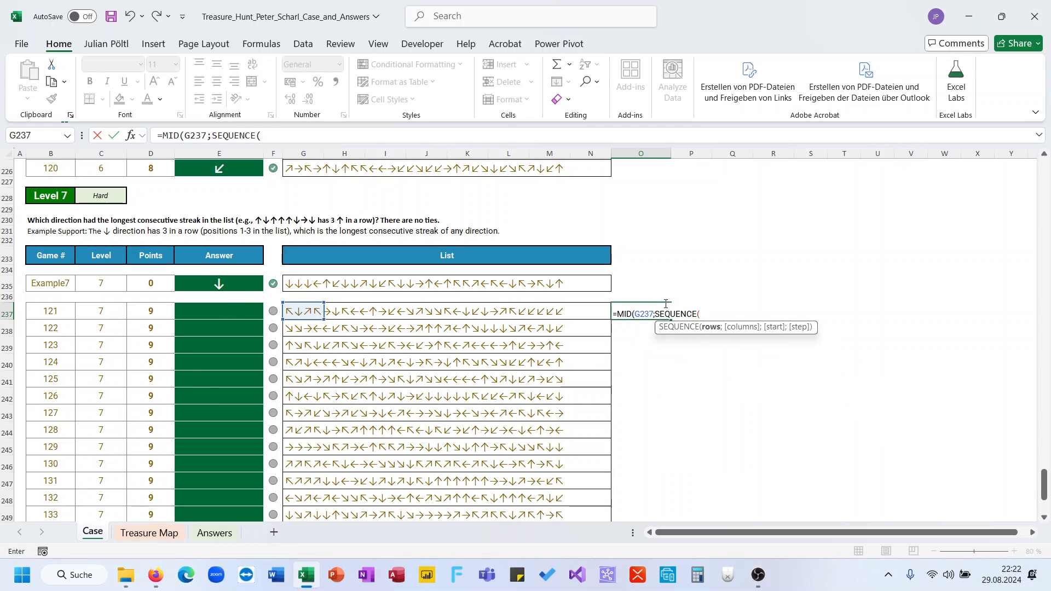
key(BackSpace)
key(Down)
key(Tab)
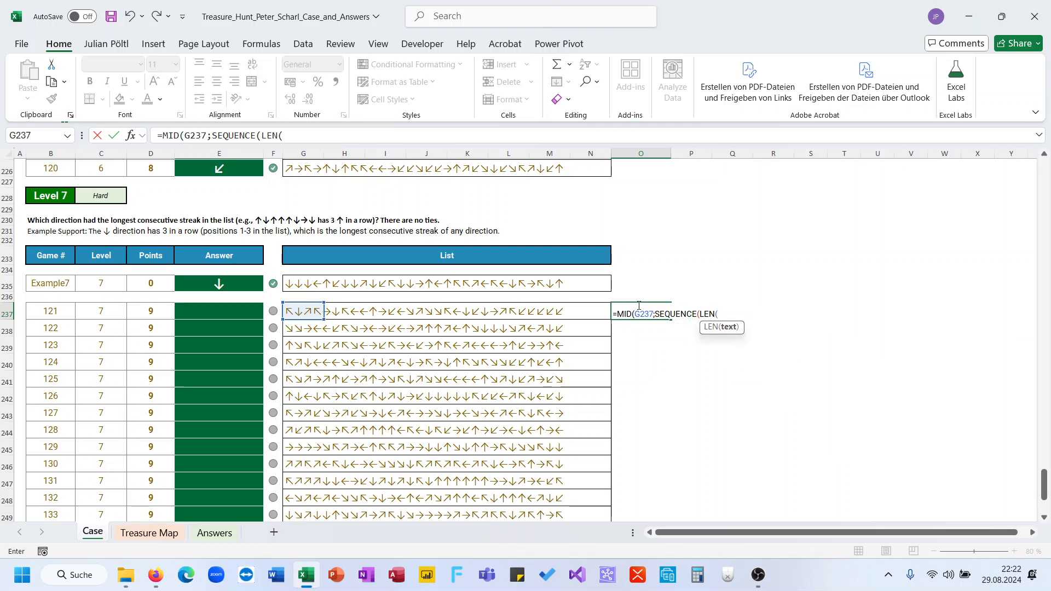
click(307, 311)
text());1))
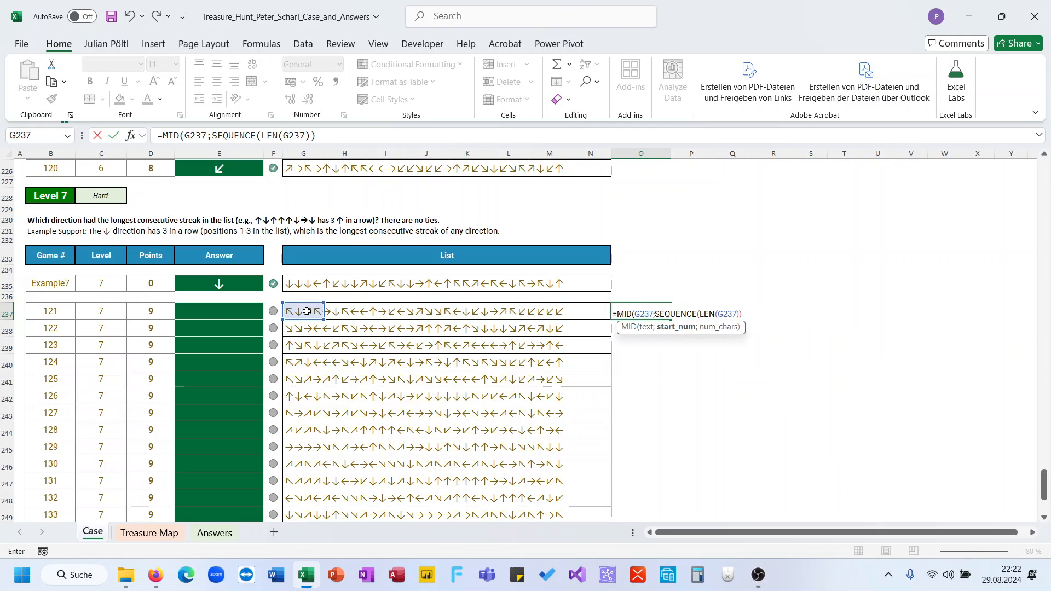
key(ctrl+Return)
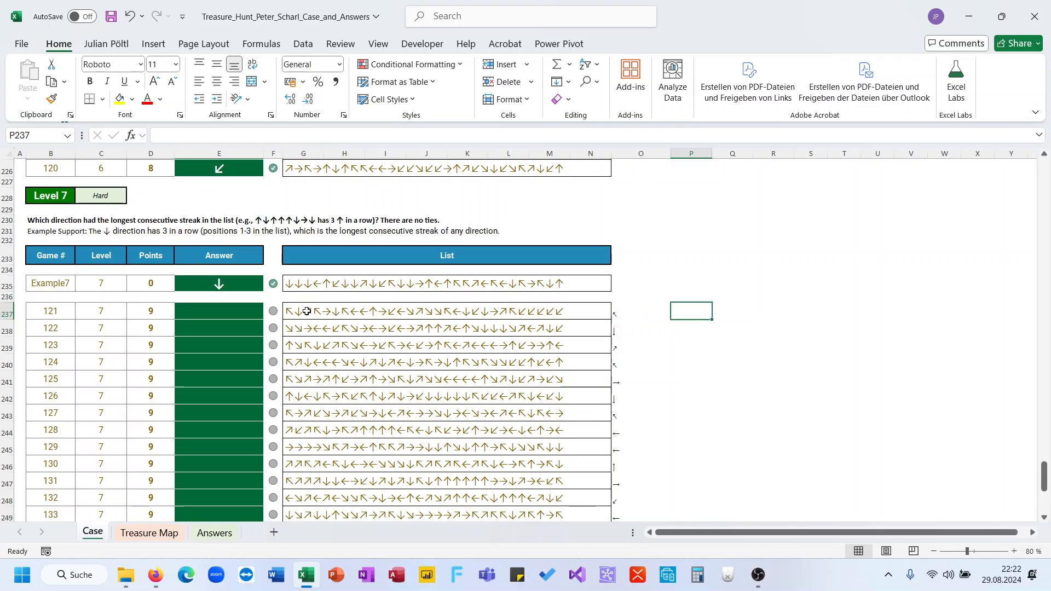
Step: Enter =O237#=DROP(O237#;1) in P237 to compare each direction with the following one
scroll(307, 311, down, 4)
scroll(599, 335, up, 2)
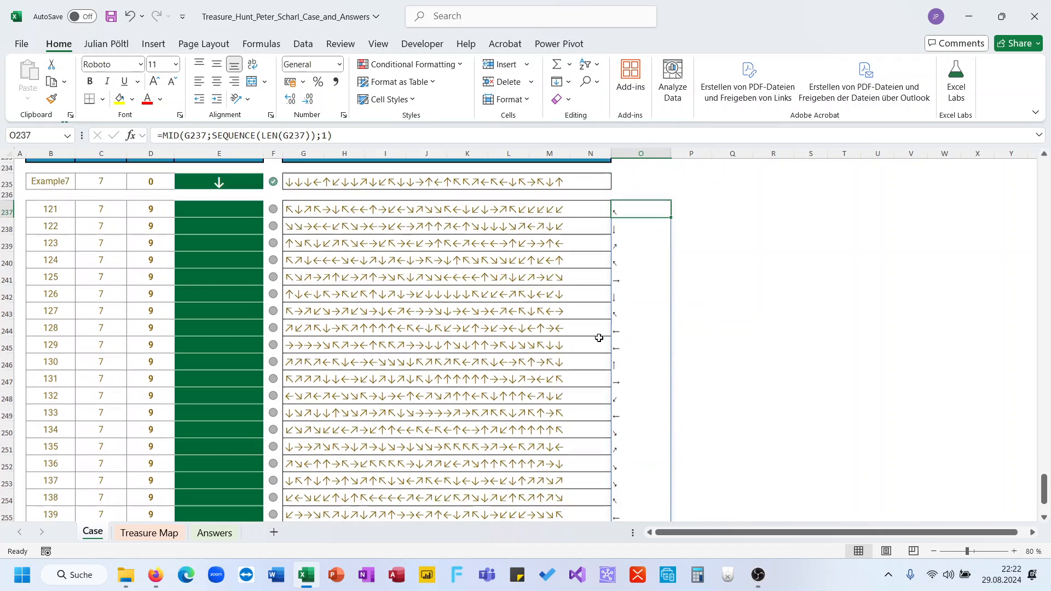
click(693, 241)
text(=)
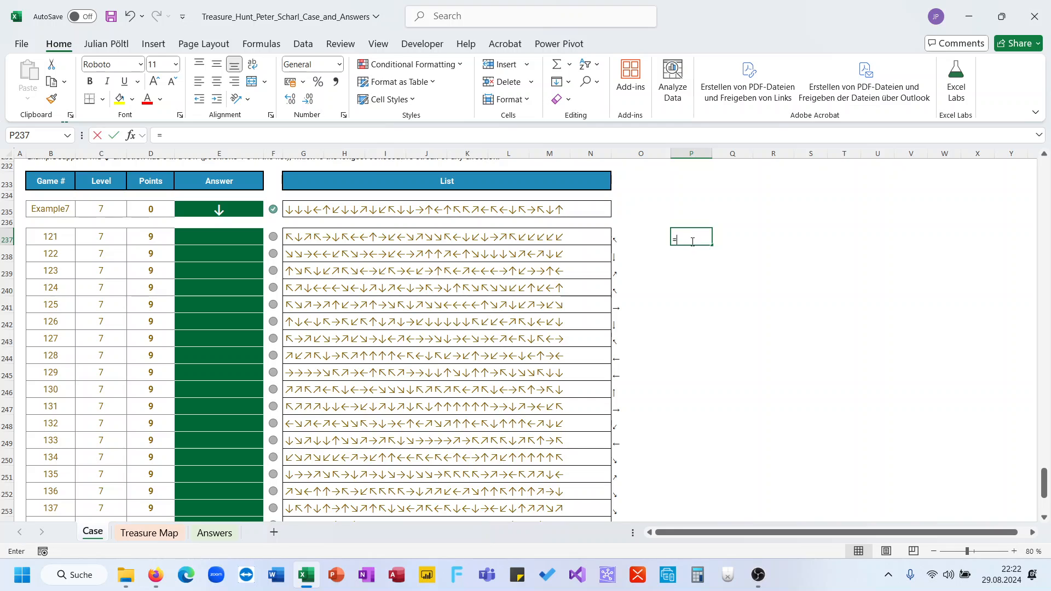
key(Left)
key(ctrl+shift+Down)
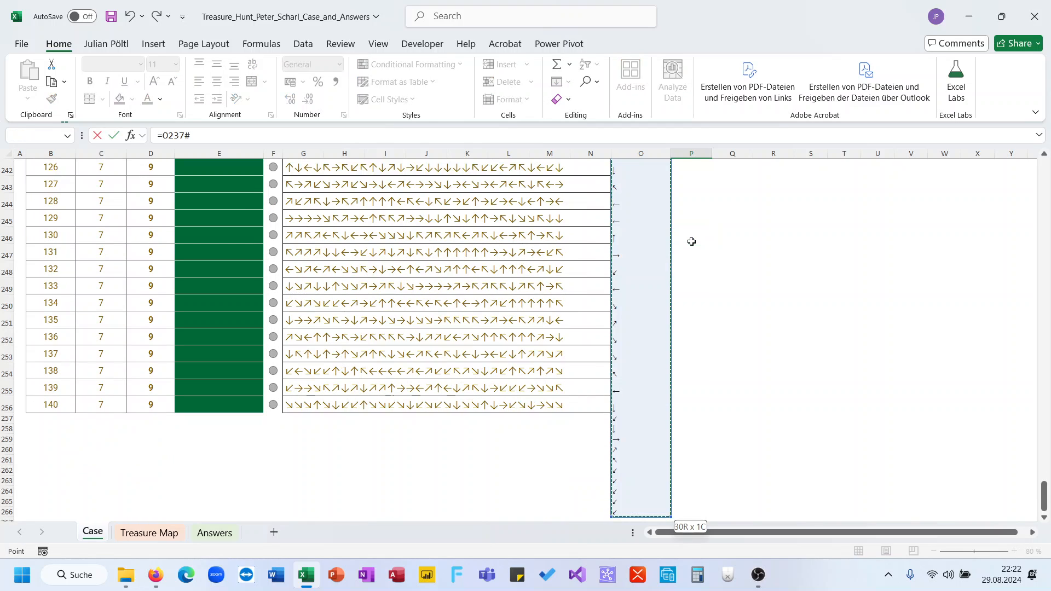
text(=DROP()
key(Left)
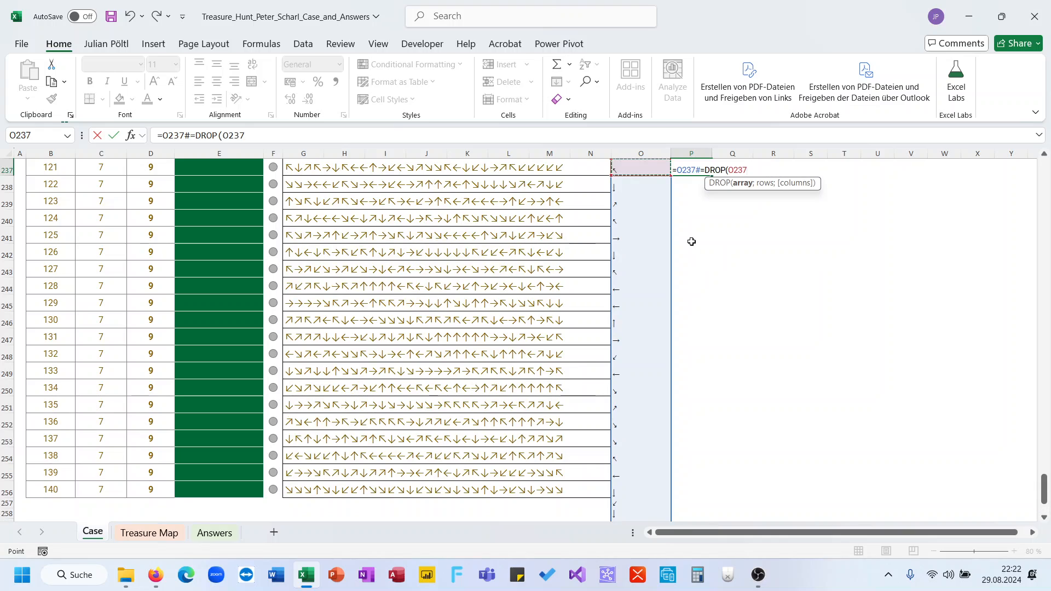
key(ctrl+shift+Down)
text(;1))
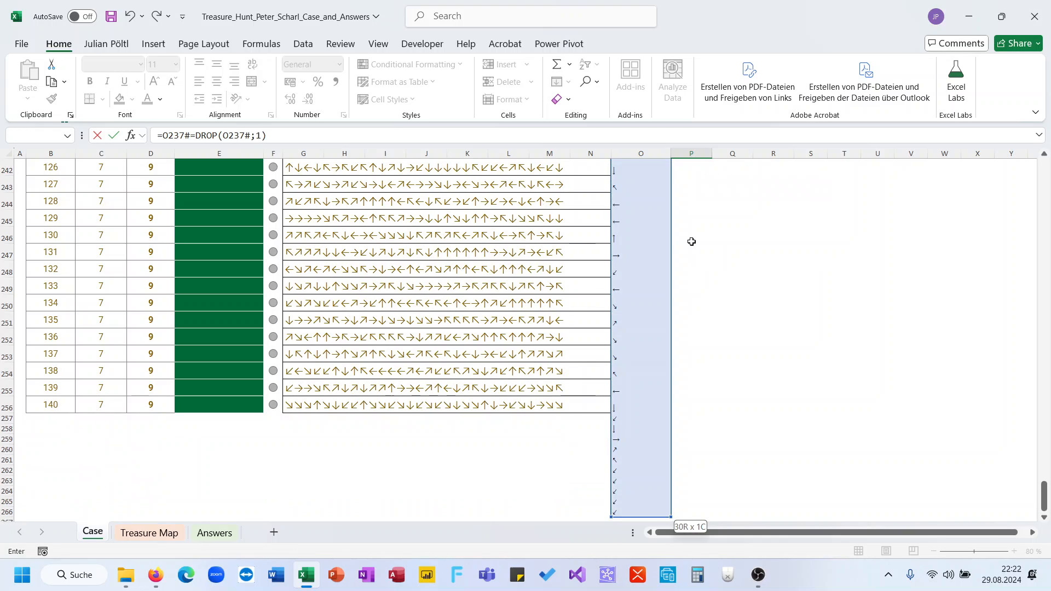
key(Return)
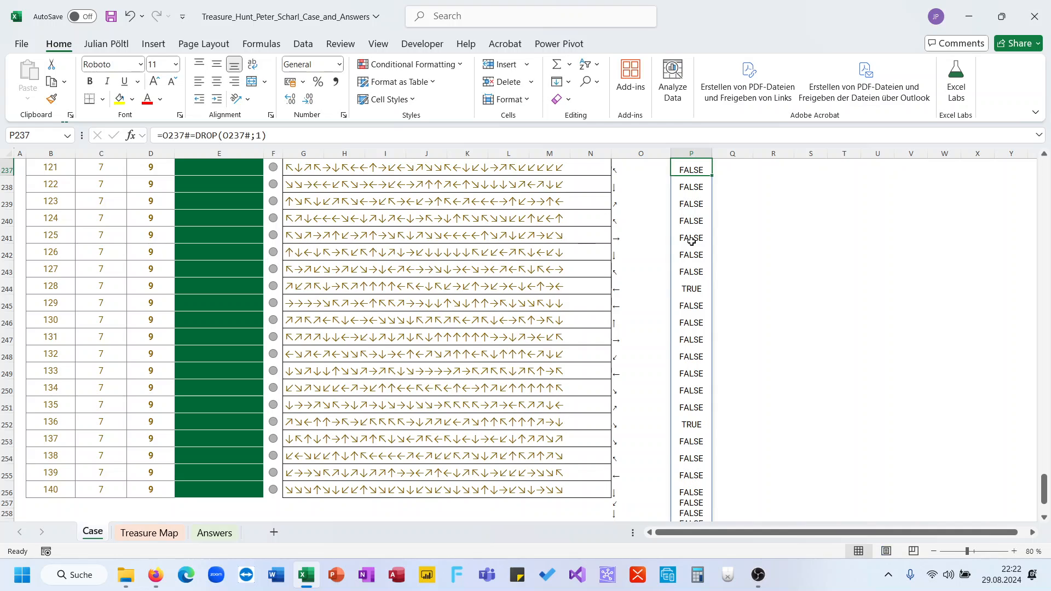
Step: Wrap P237's comparison in an outer DROP with -1 to remove the last row of the array
key(ctrl+Down)
key(ctrl+Up)
click(164, 139)
text(DROP()
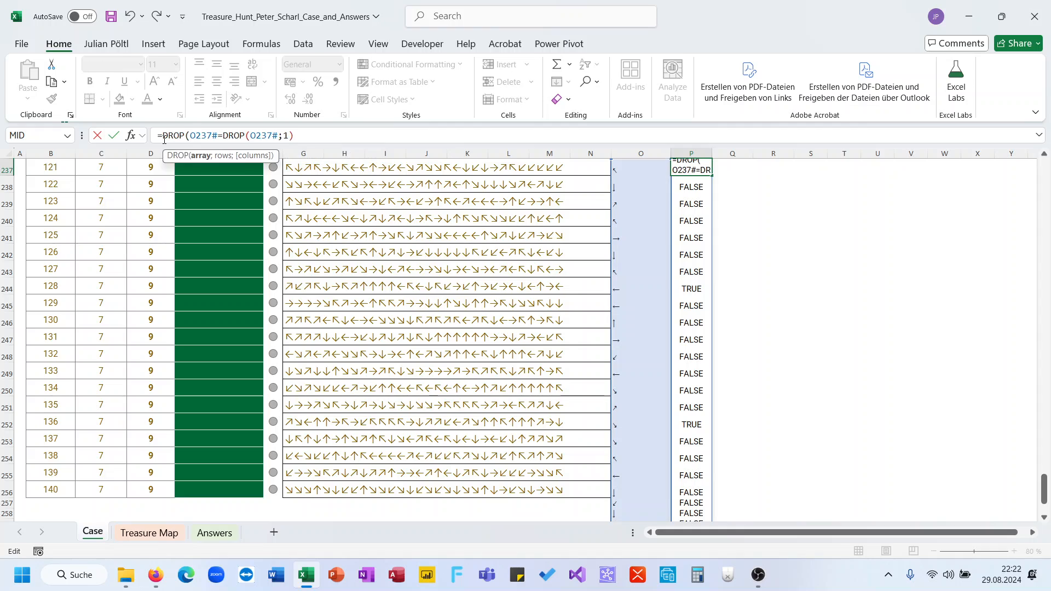
click(322, 143)
text(;-1)
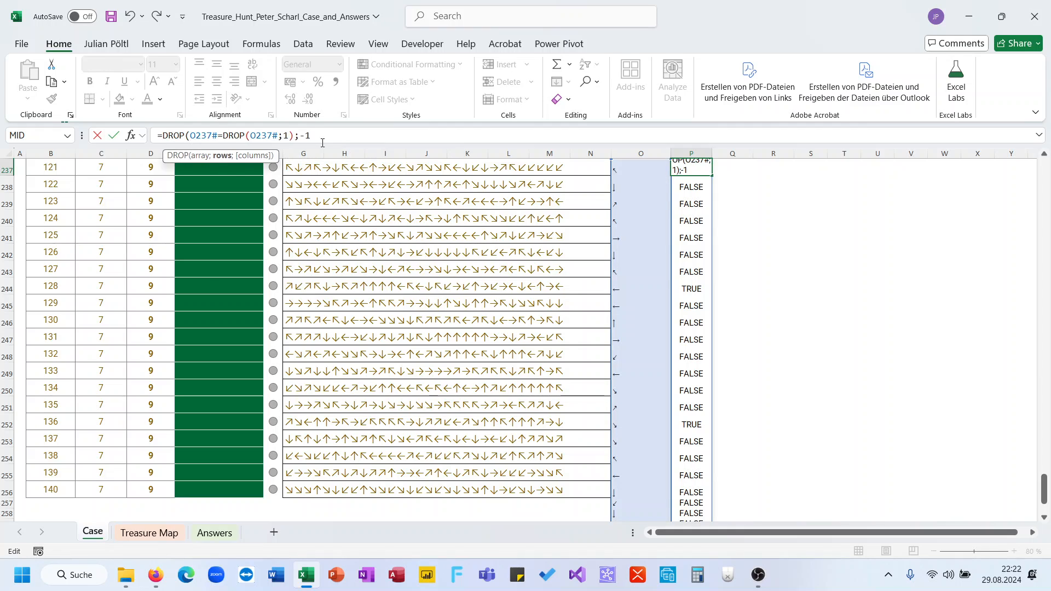
text())
key(Return)
key(Up)
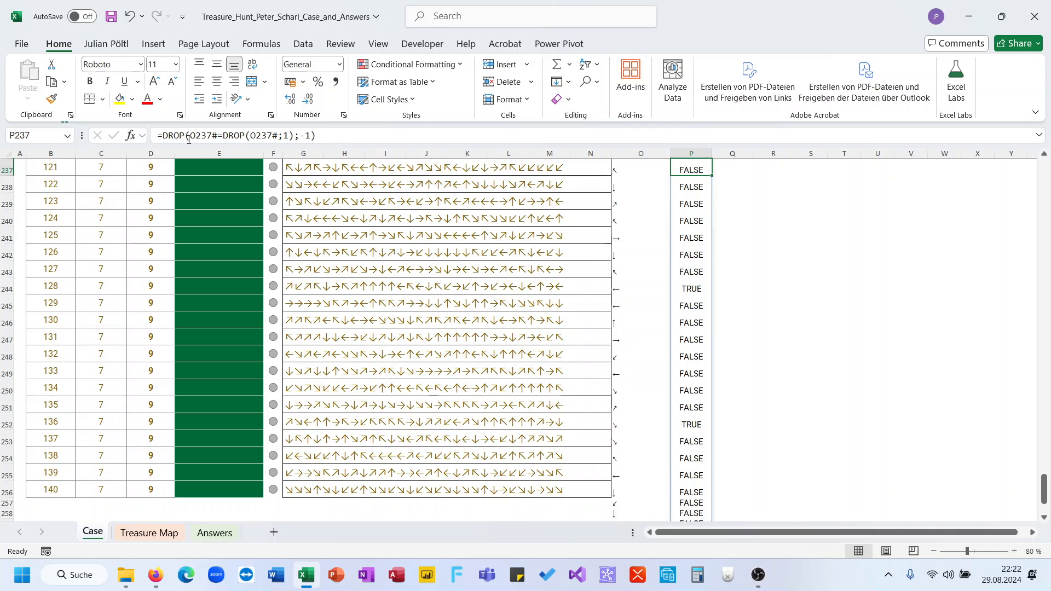
Step: Convert P237's TRUE/FALSE results to numbers by enclosing the DROP formula in --( )
click(162, 137)
text(--()
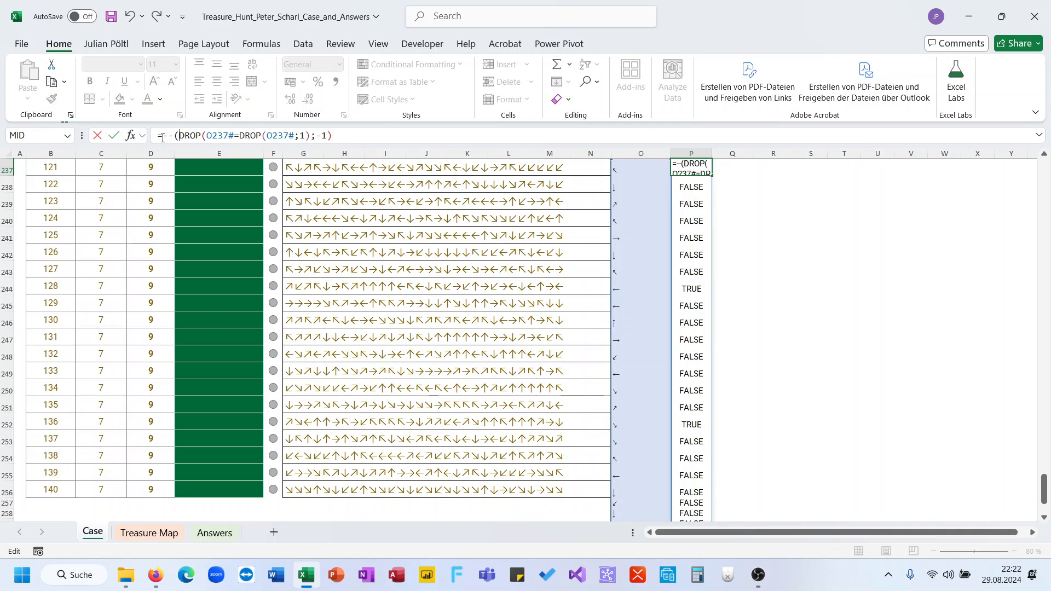
key(Return)
key(Return)
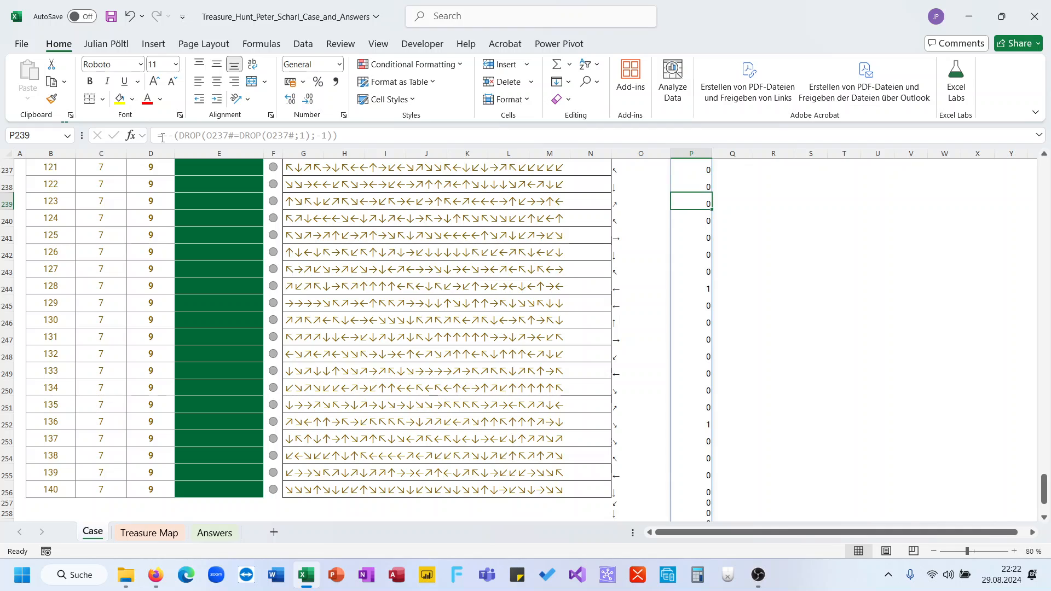
key(Up)
key(Up)
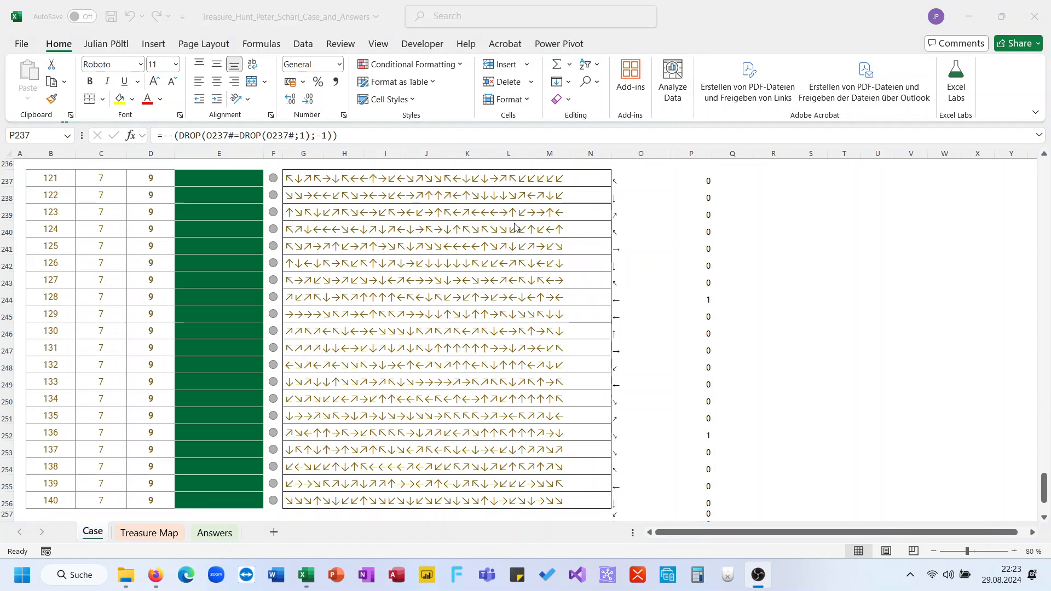
click(647, 212)
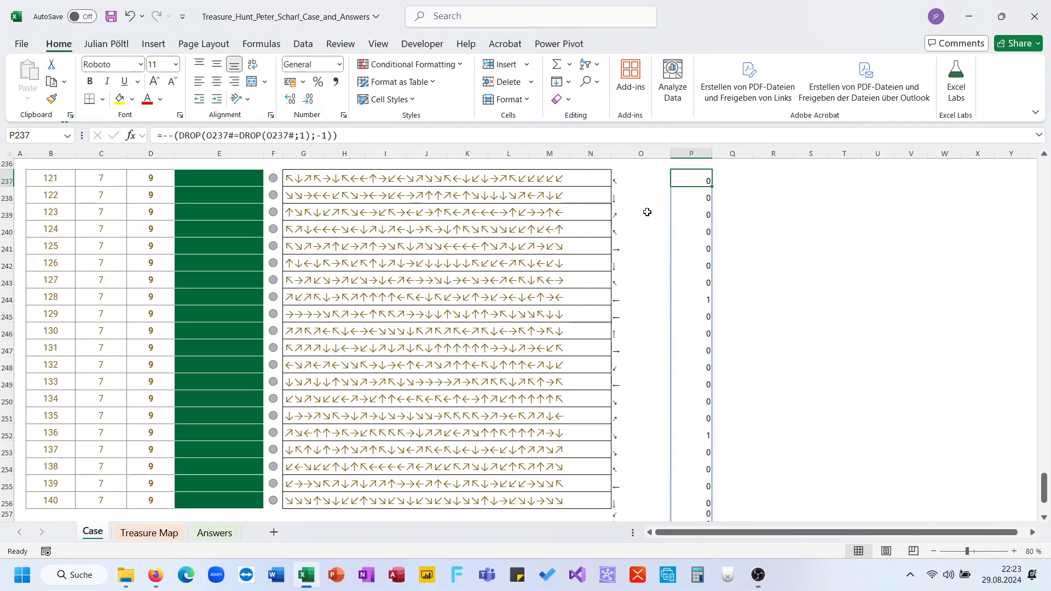
Step: Start a SCAN formula in Q237 with initial value 0 and the spilled range P237# as its array
scroll(728, 185, up, 1)
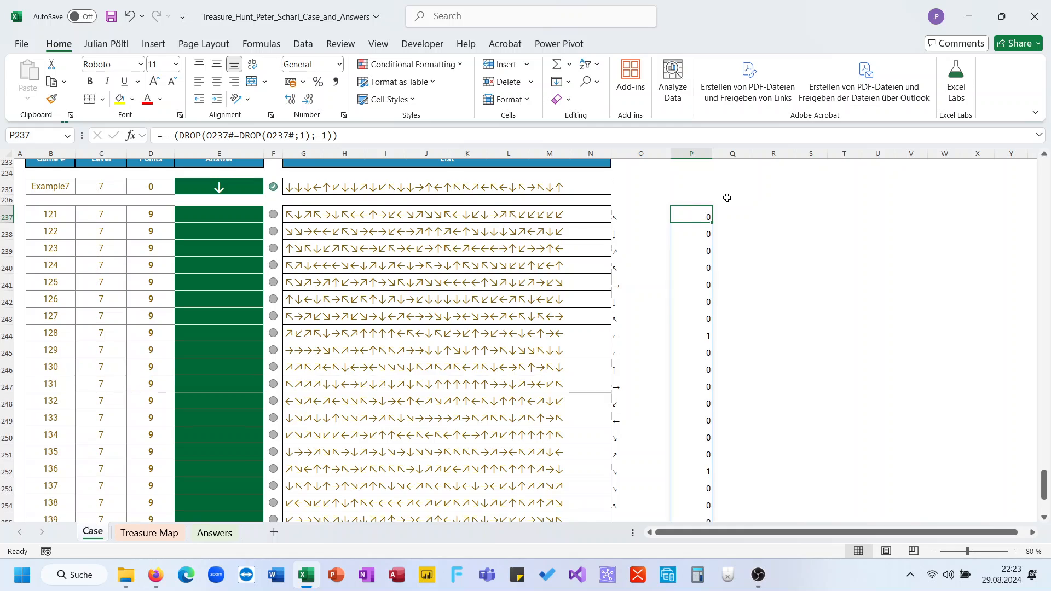
click(723, 213)
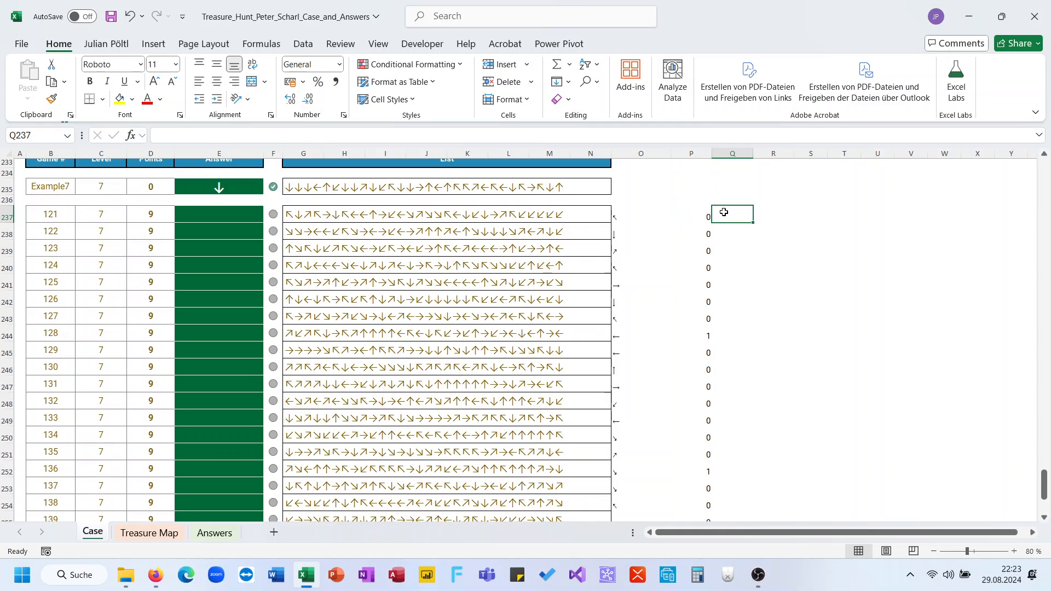
text(=SCAN()
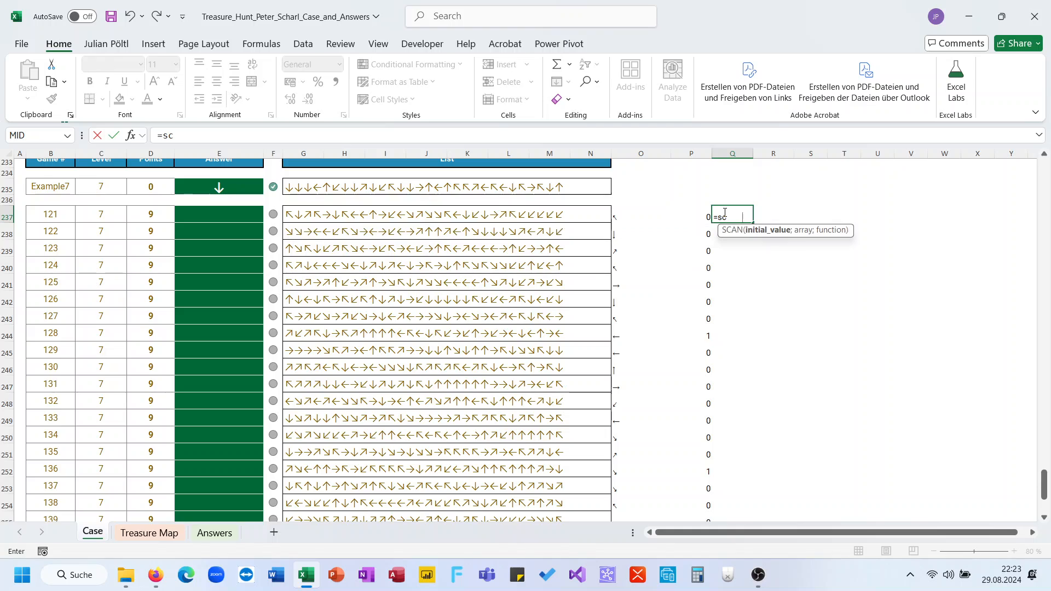
text(P23)
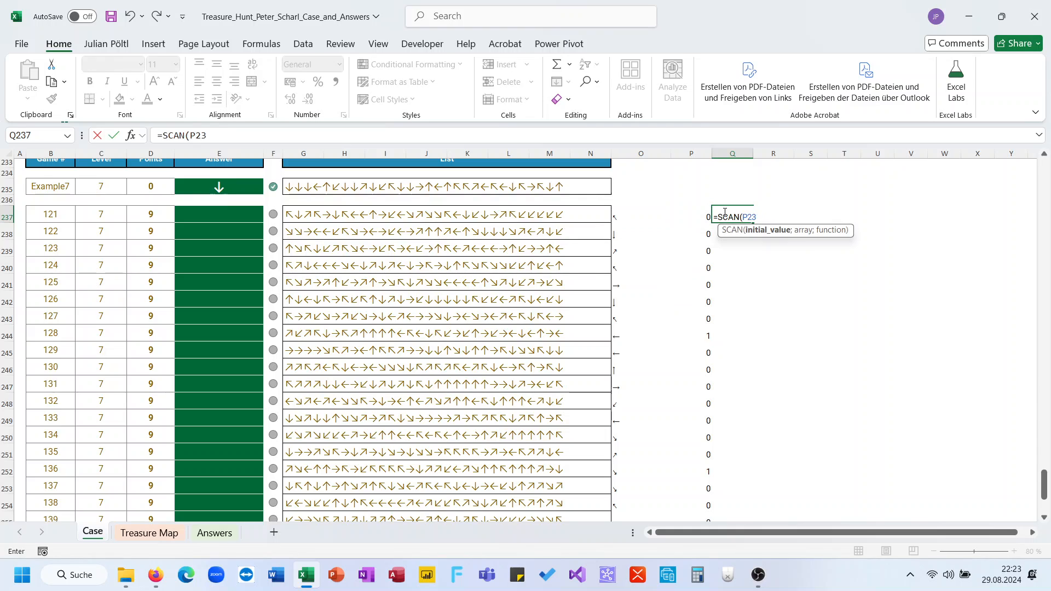
text(0)
key(BackSpace)
key(BackSpace)
key(BackSpace)
key(BackSpace)
text(0;)
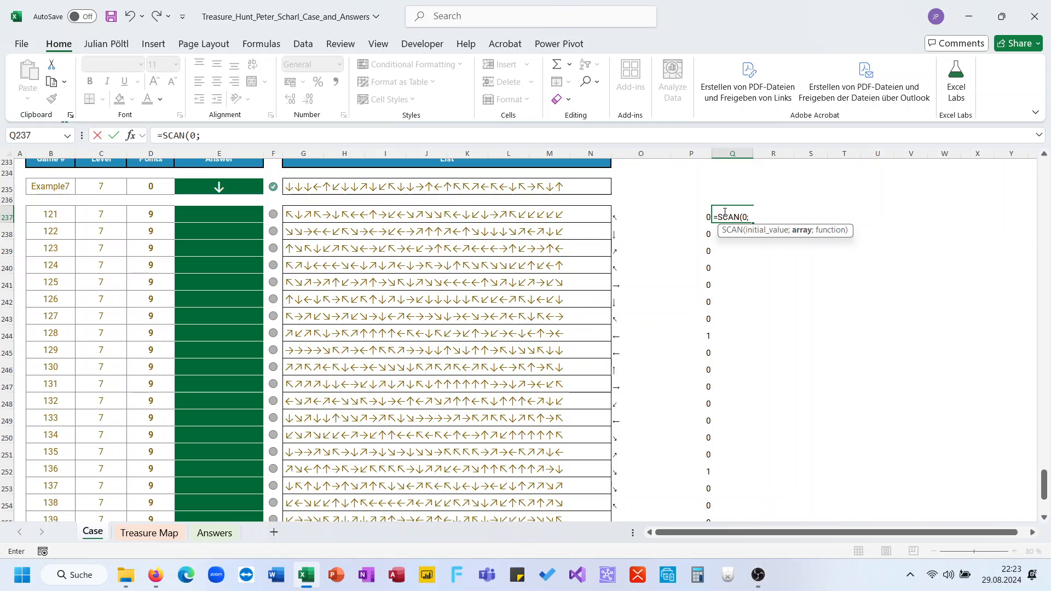
key(Left)
key(ctrl+shift+Down)
Step: Complete the SCAN formula with the function LAMBDA(A;B;IF(B=1;A+B;0))
text(;lam)
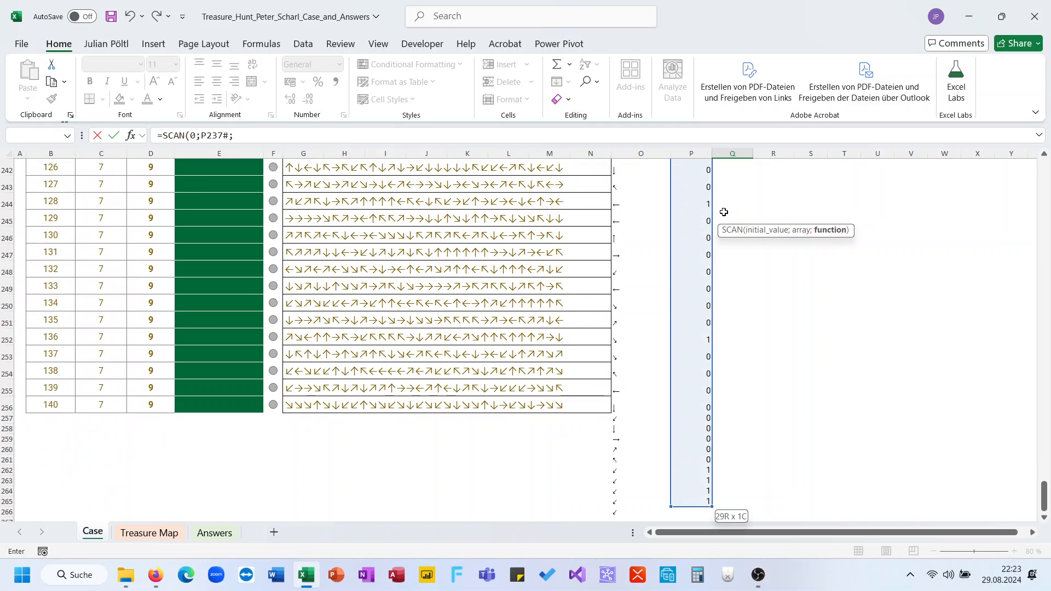
key(Tab)
text(A;B)
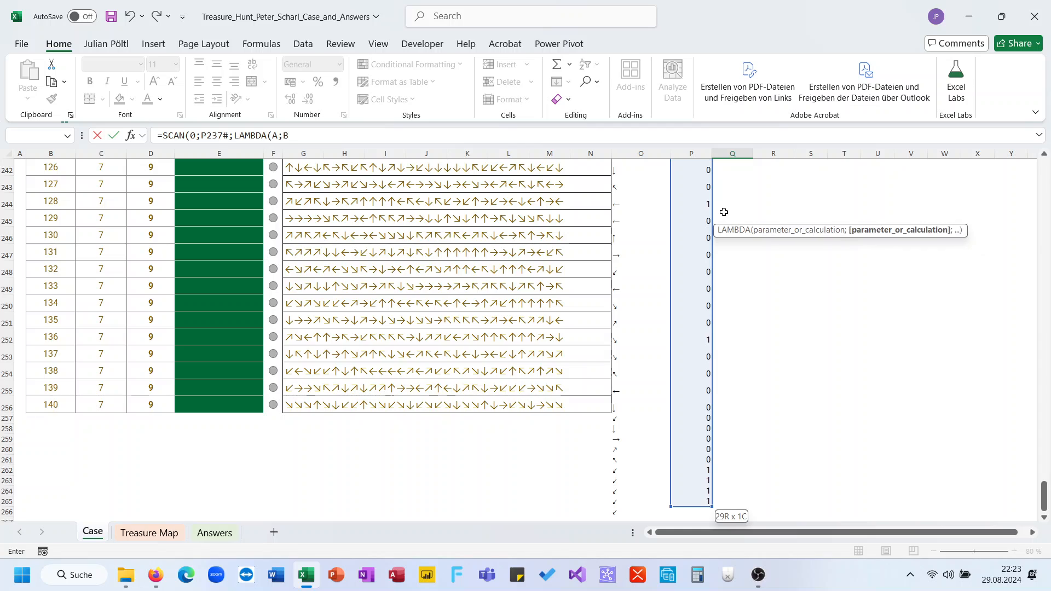
text(;if(B)
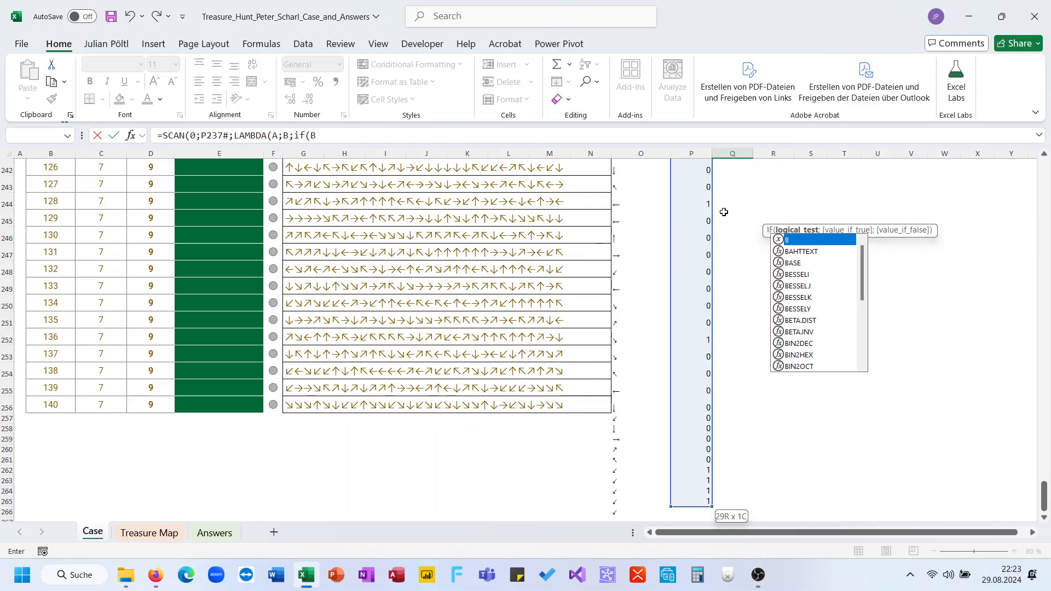
text(=1;A)
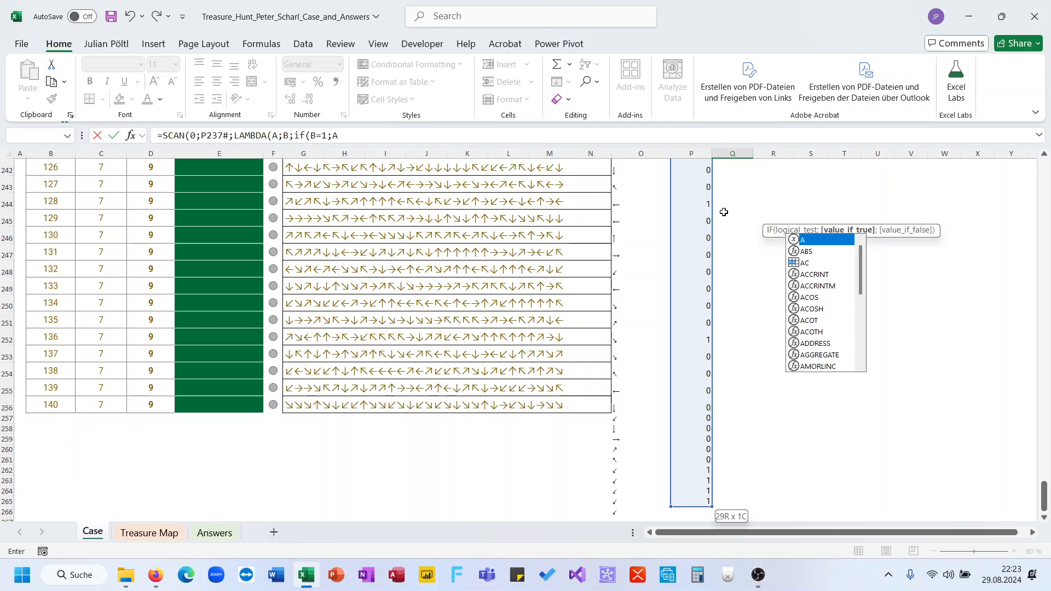
text(+B;0)))
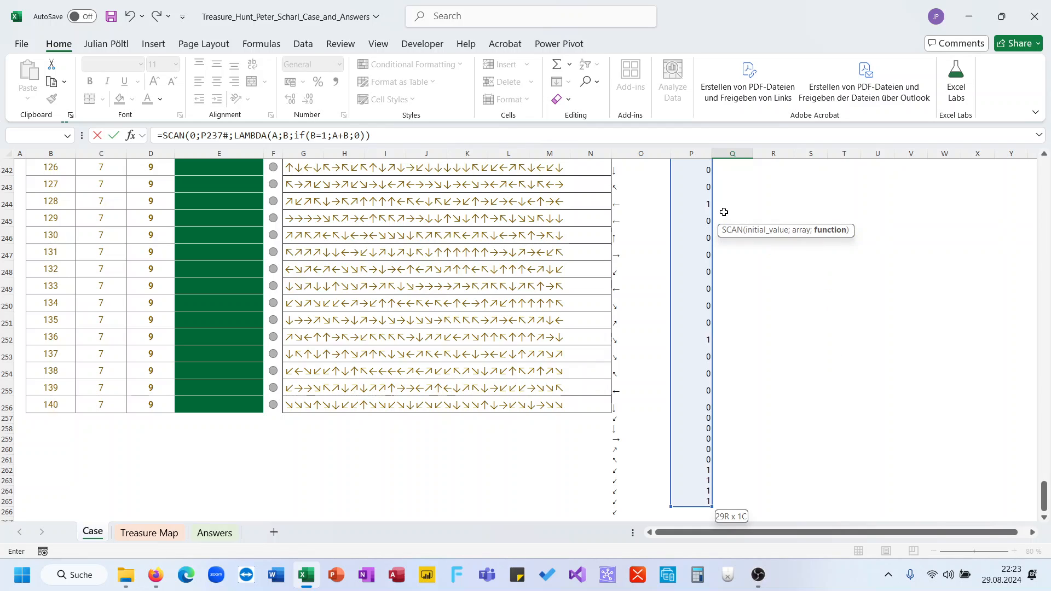
key(Return)
key(Return)
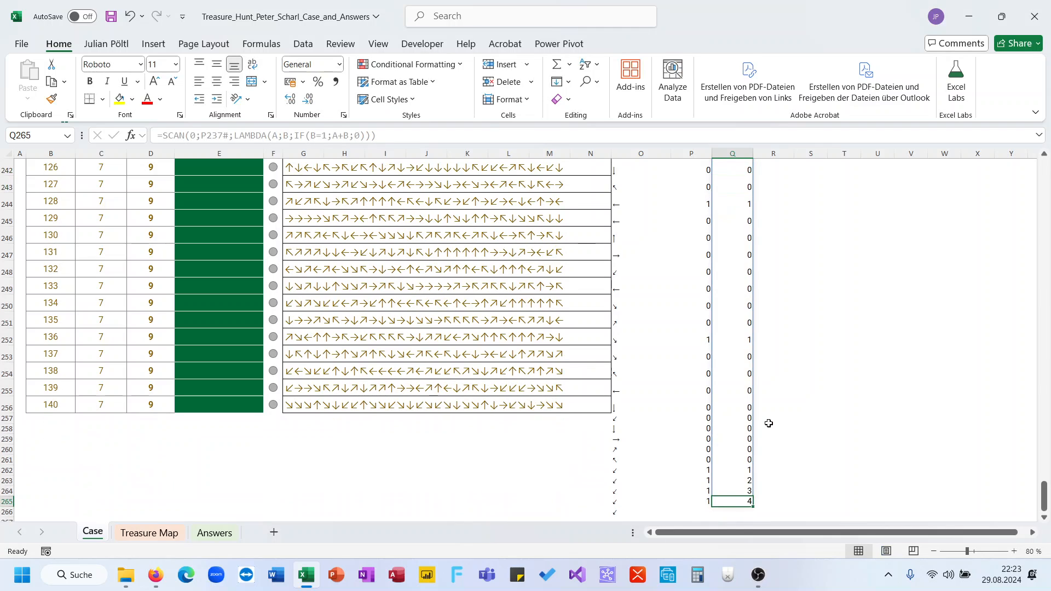
Step: Check the running streak counts down column Q against column P and select cell R237
scroll(769, 423, down, 1)
click(705, 464)
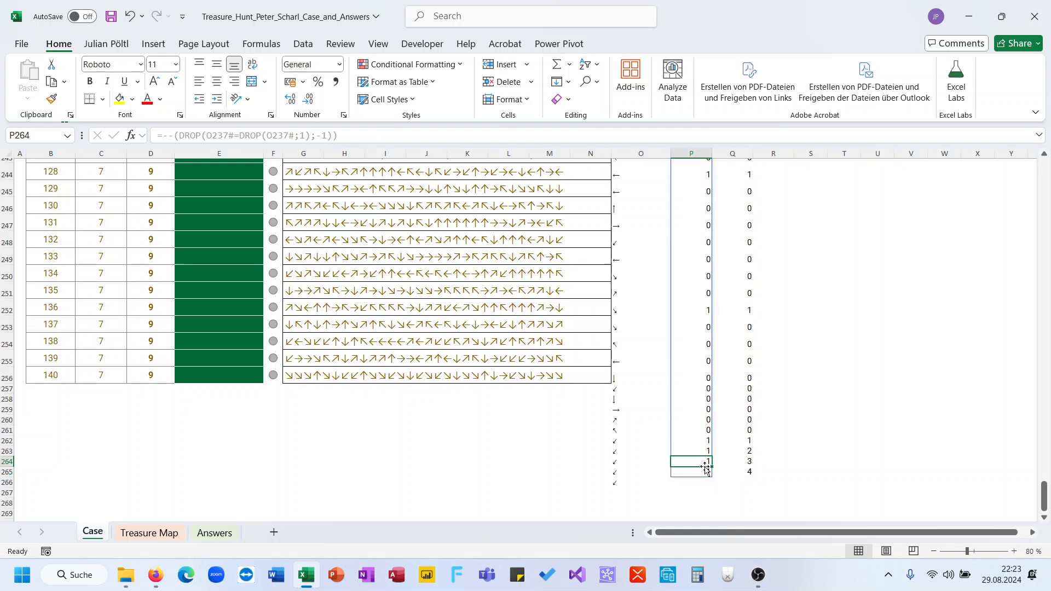
click(744, 475)
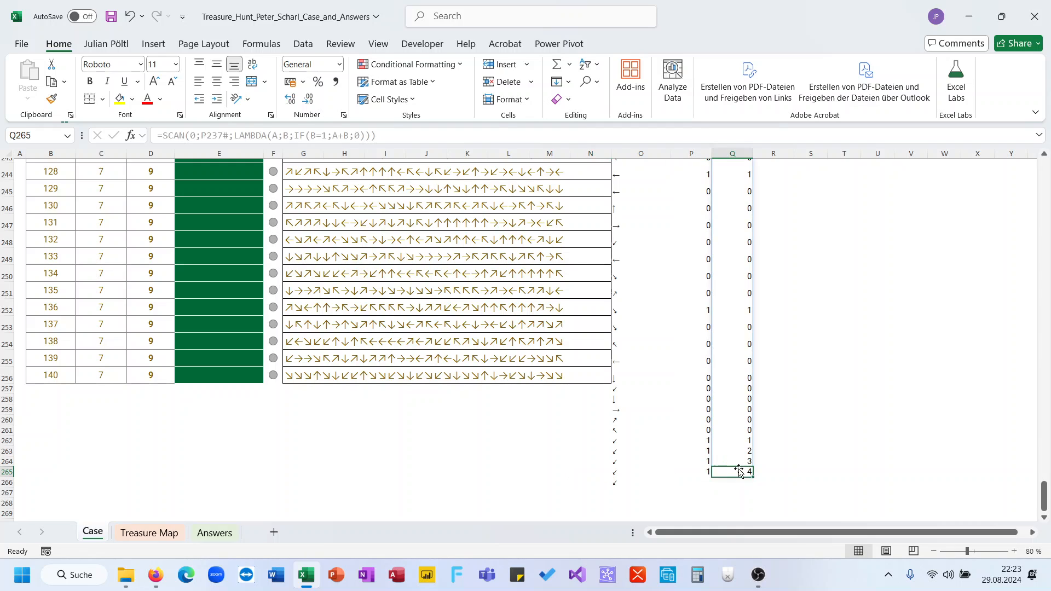
scroll(741, 470, up, 7)
scroll(739, 471, down, 4)
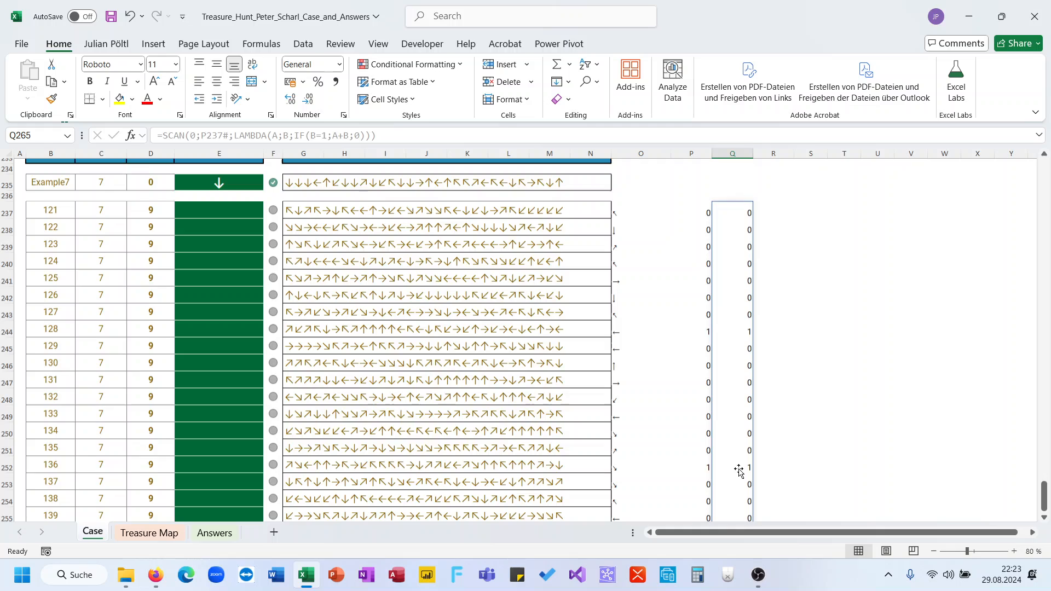
click(766, 210)
text(=fil)
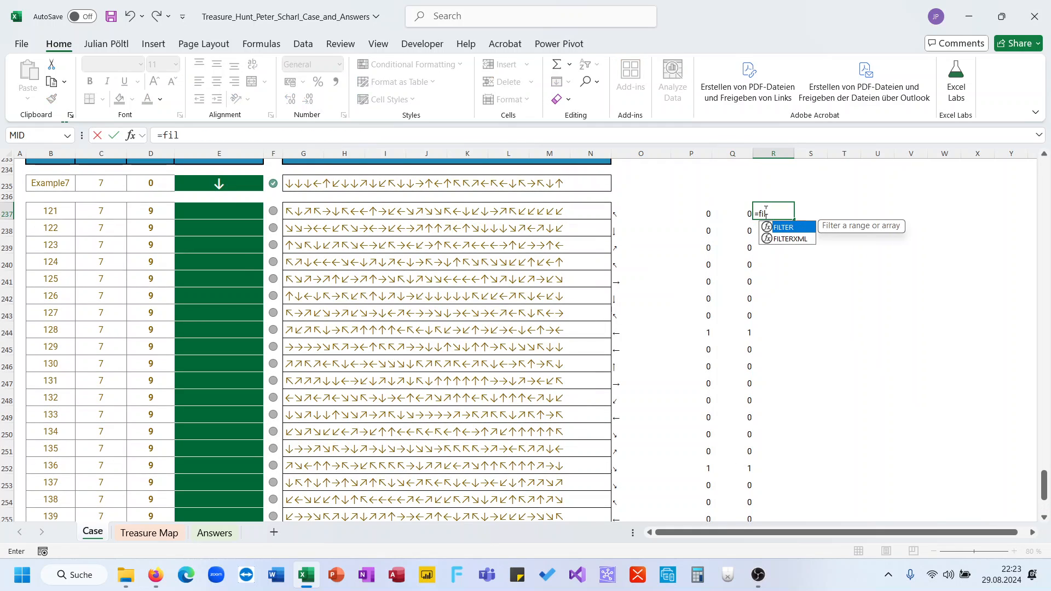
key(BackSpace)
key(BackSpace)
text(x)
key(BackSpace)
key(BackSpace)
Step: Start an XLOOKUP formula in R237 with lookup value 30 and the spilled range Q237# as the lookup array
text(xl)
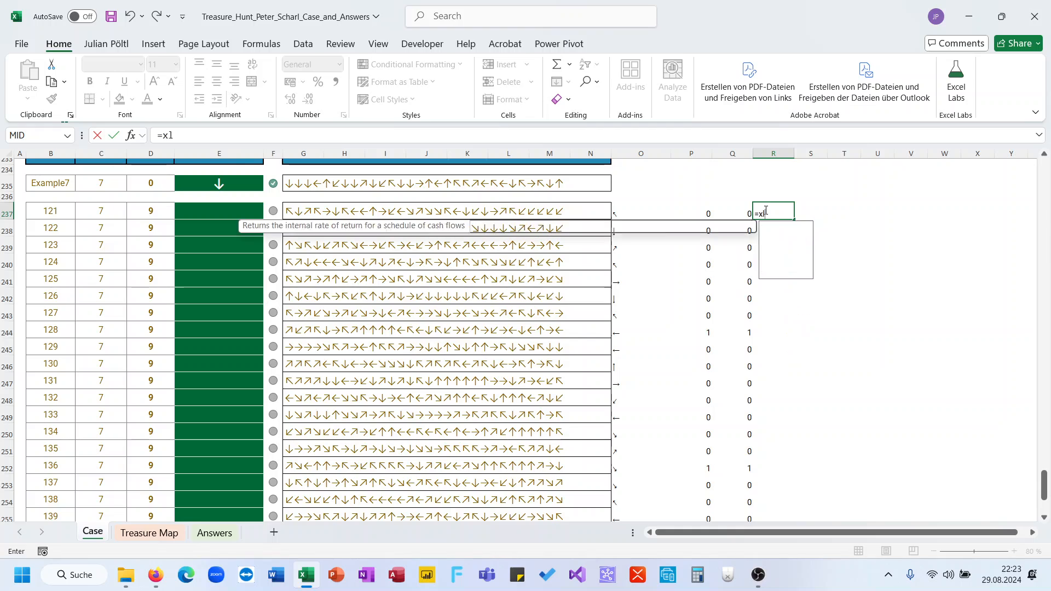
key(Tab)
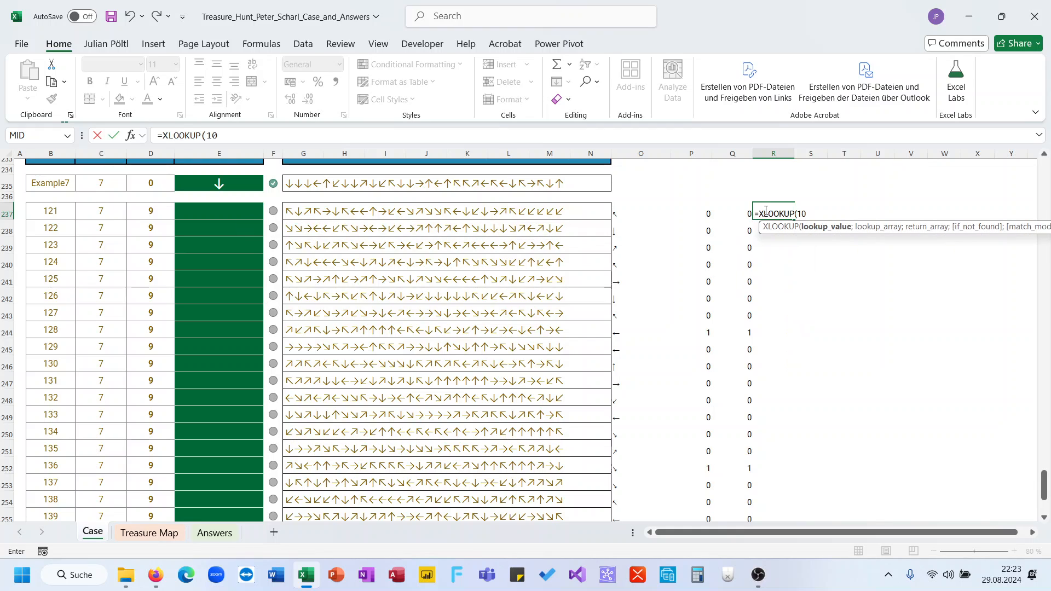
text(1000)
key(BackSpace)
key(BackSpace)
key(BackSpace)
key(BackSpace)
text(4)
text(0;)
key(Left)
key(ctrl+shift+Down)
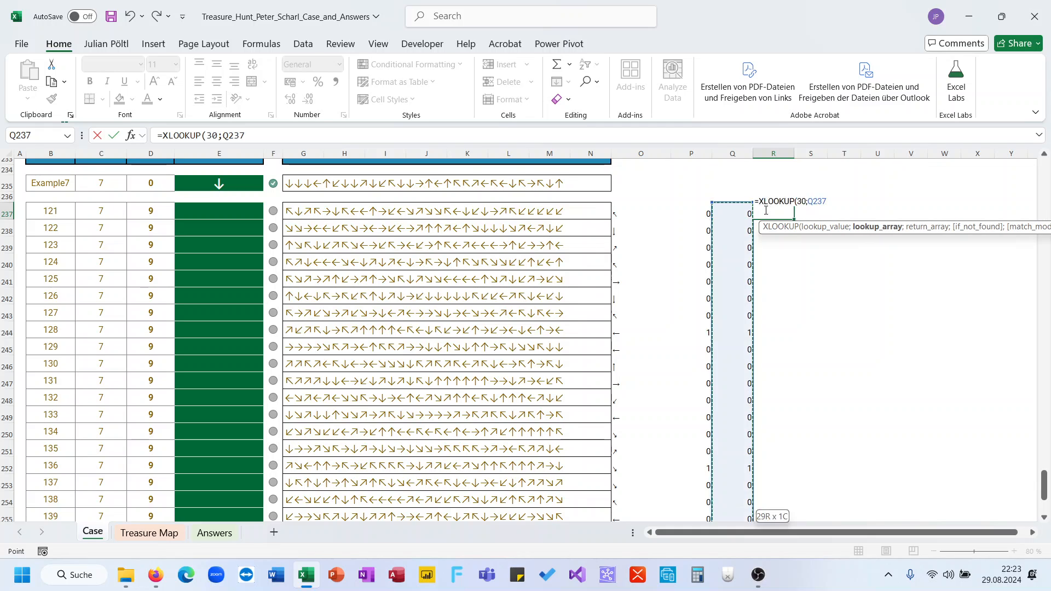
Step: Complete the XLOOKUP formula with the spilled range O237# as the return array
text(;)
key(Left)
key(Left)
key(Left)
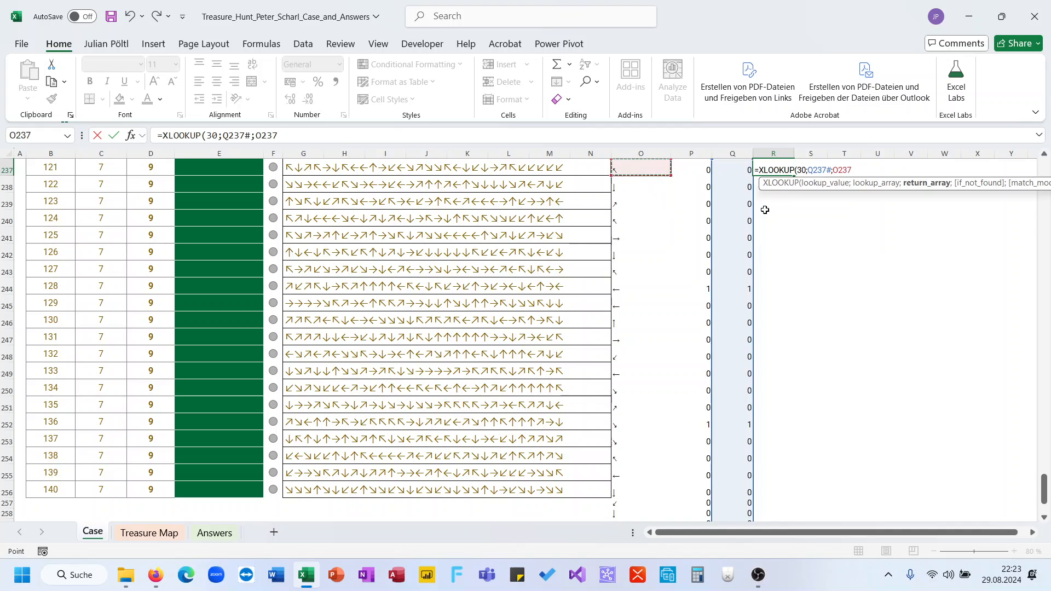
key(ctrl+shift+Down)
key(Return)
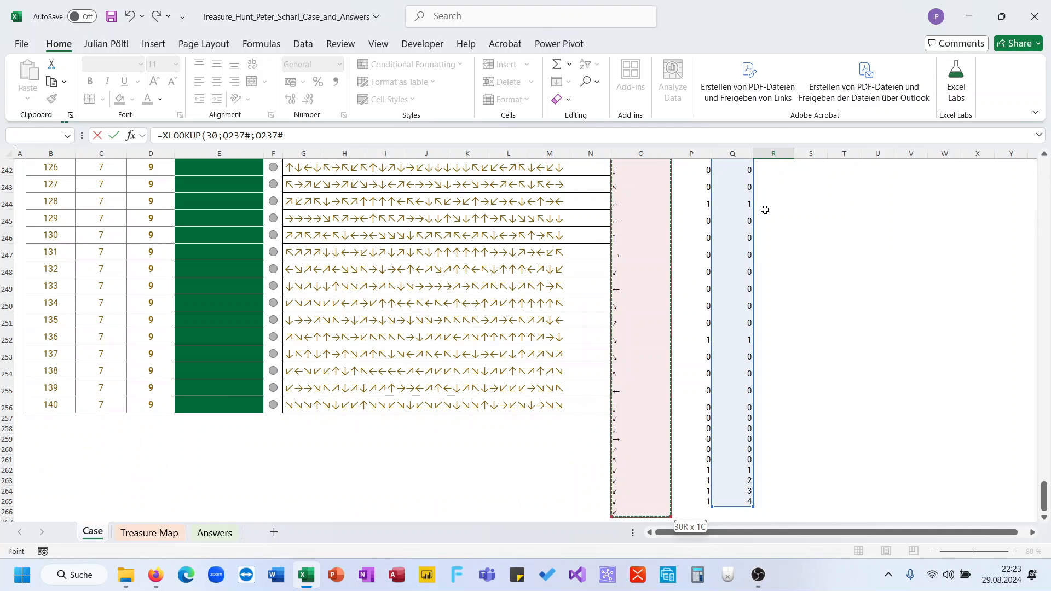
key(Up)
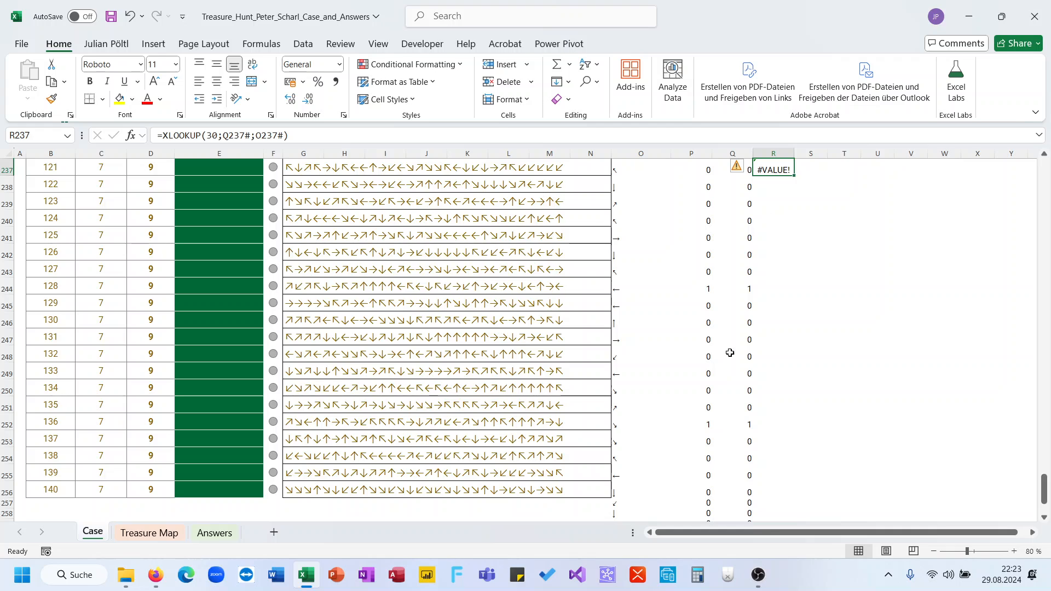
Step: Compare where columns O and Q end, and change the XLOOKUP return array in R237 to DROP(O237#;-1)
scroll(730, 356, down, 7)
click(624, 249)
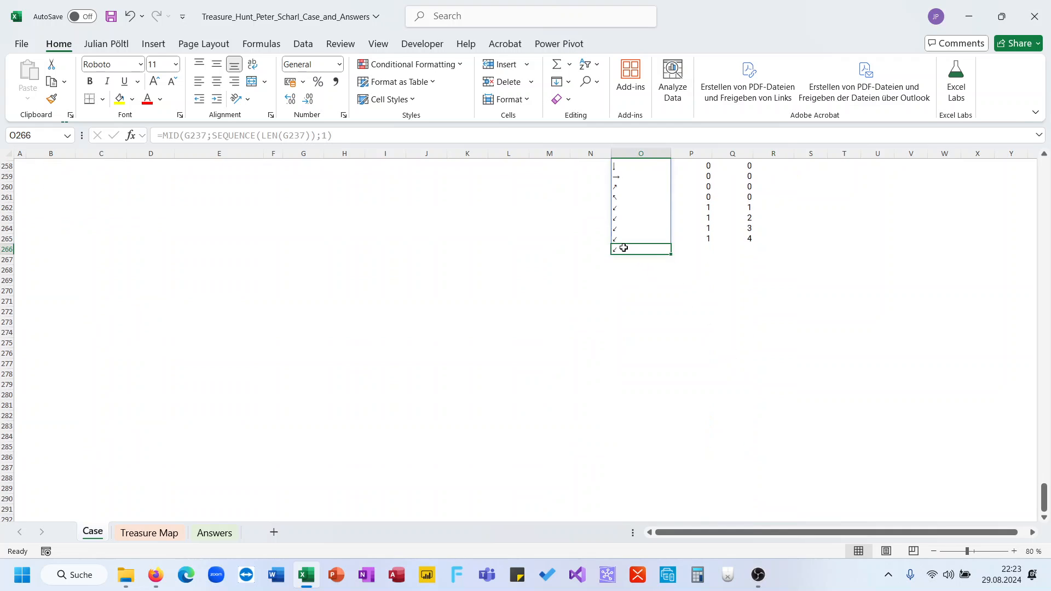
scroll(624, 248, up, 13)
click(769, 449)
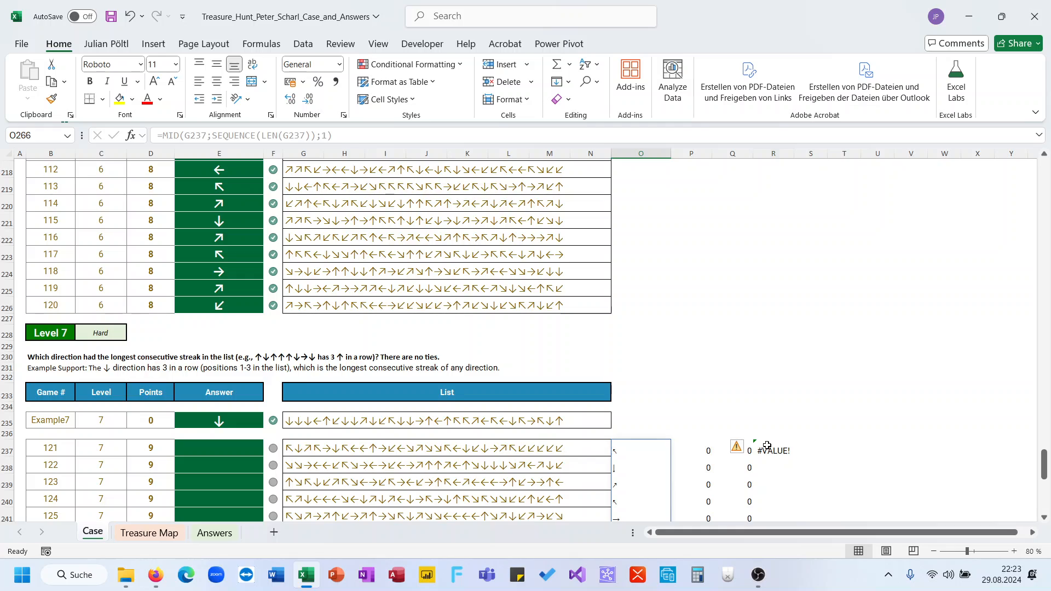
double_click(275, 137)
text(drop()
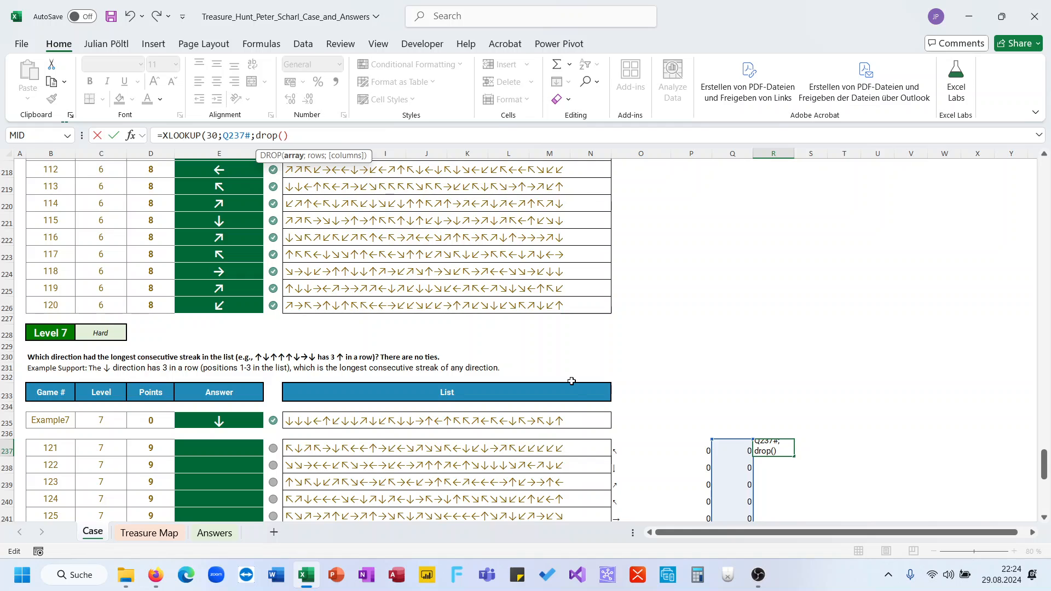
click(617, 448)
scroll(617, 448, down, 8)
text(#;)
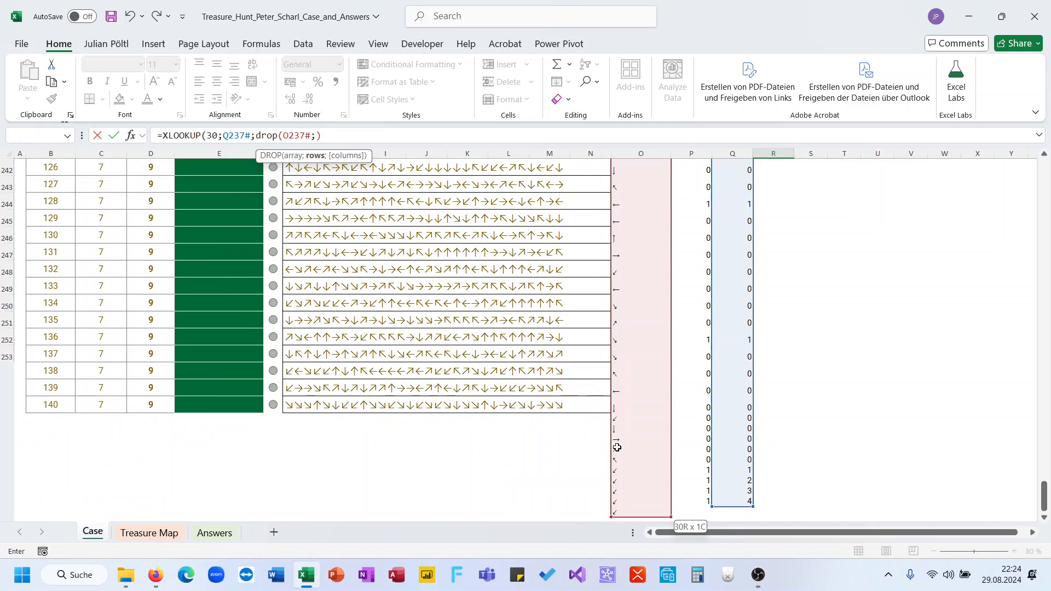
text(-1))
key(ctrl+Return)
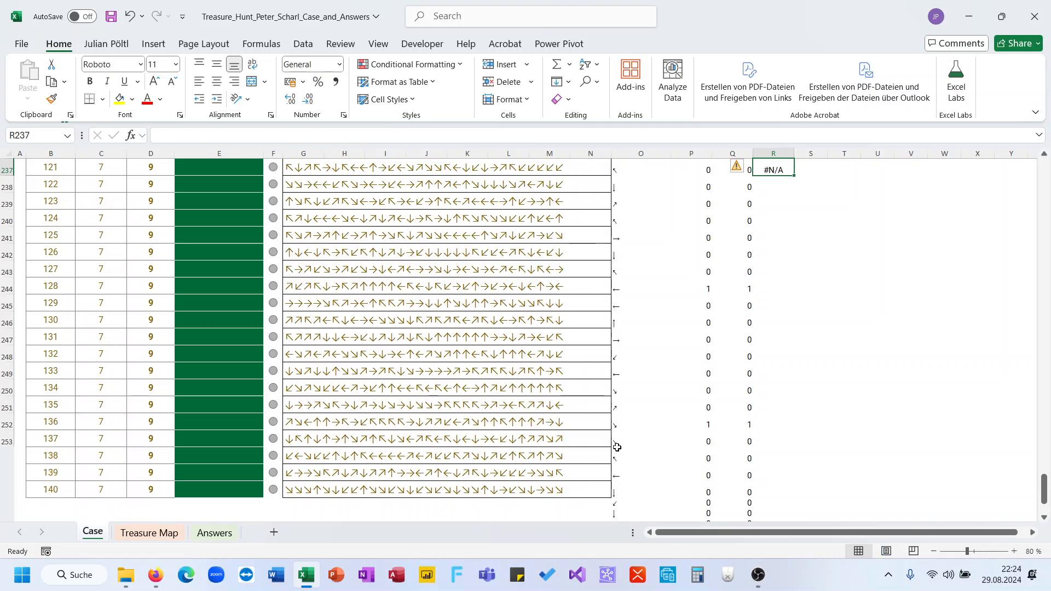
Step: Add match mode 1 (exact match or next larger item) to the XLOOKUP in R237, leaving the if-not-found argument empty
click(334, 136)
text(;;)
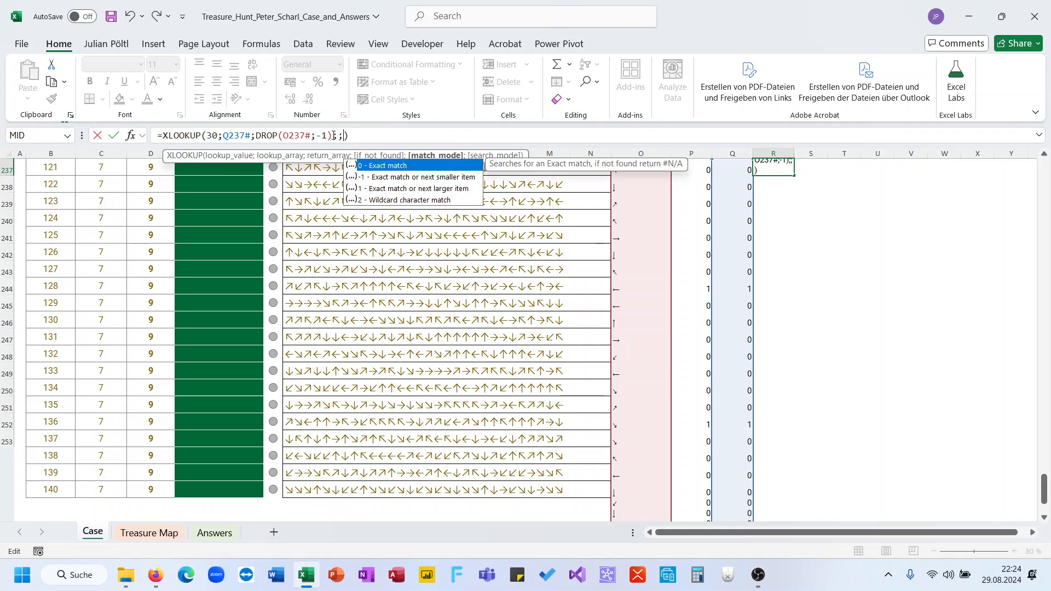
key(Down)
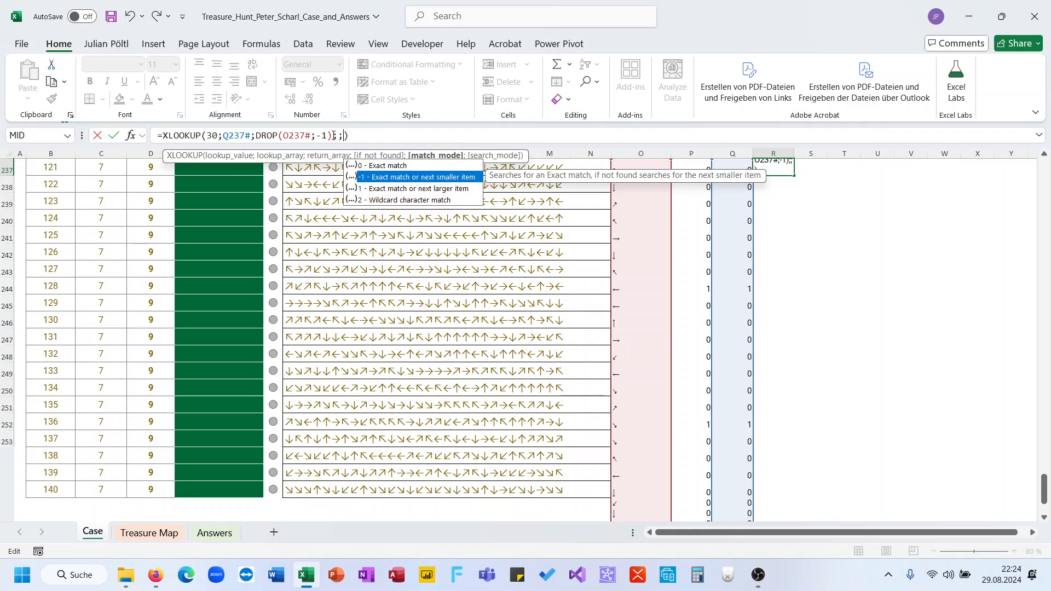
key(Down)
key(Tab)
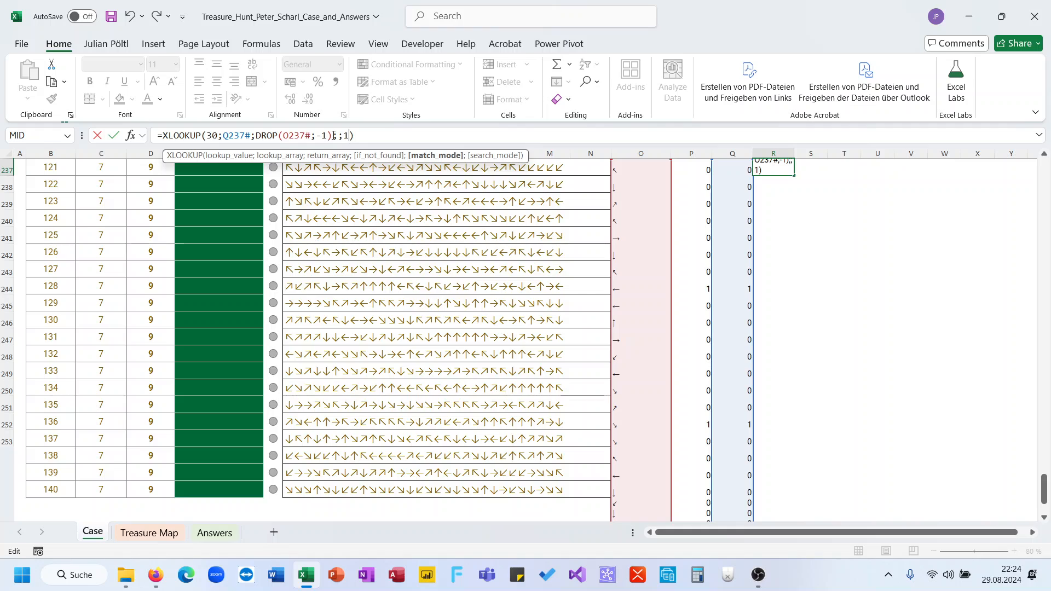
key(BackSpace)
text(1)
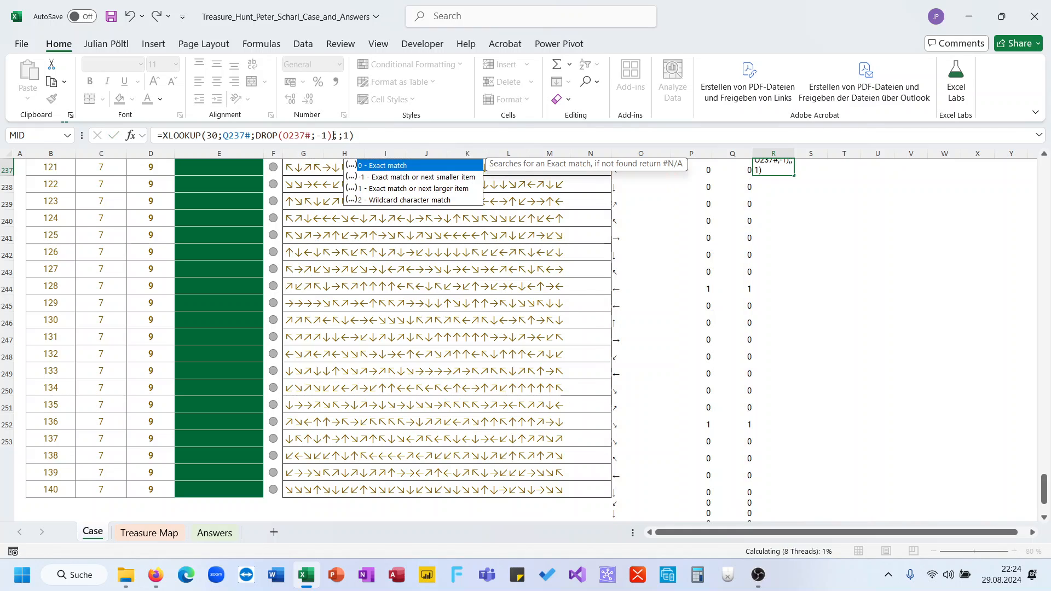
key(Return)
Step: Change the DROP rows argument in the R237 XLOOKUP to 1, so the return array is DROP(O237#;1)
click(351, 135)
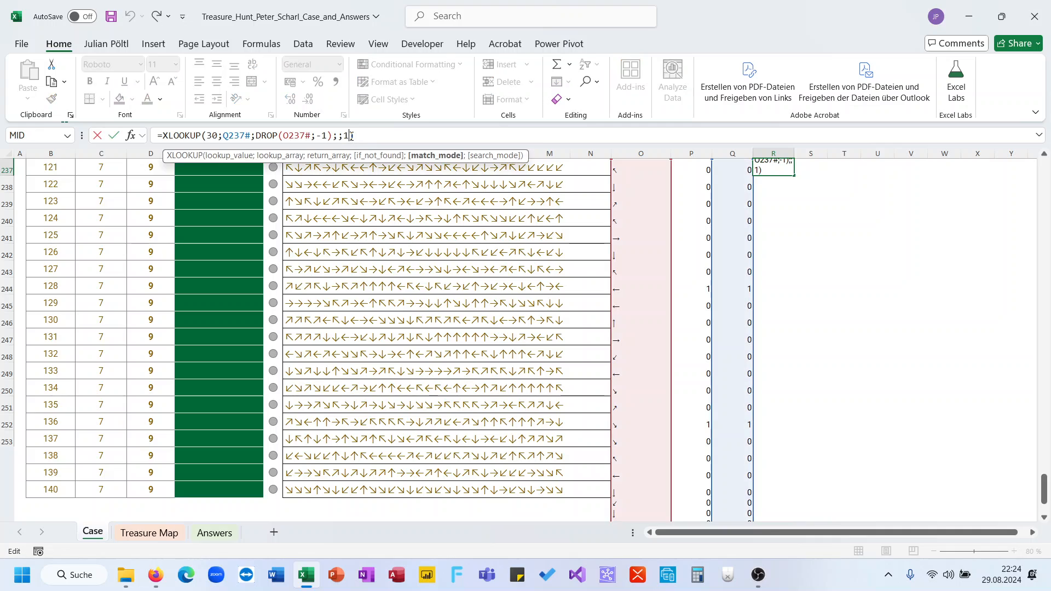
scroll(495, 268, down, 9)
scroll(495, 269, up, 3)
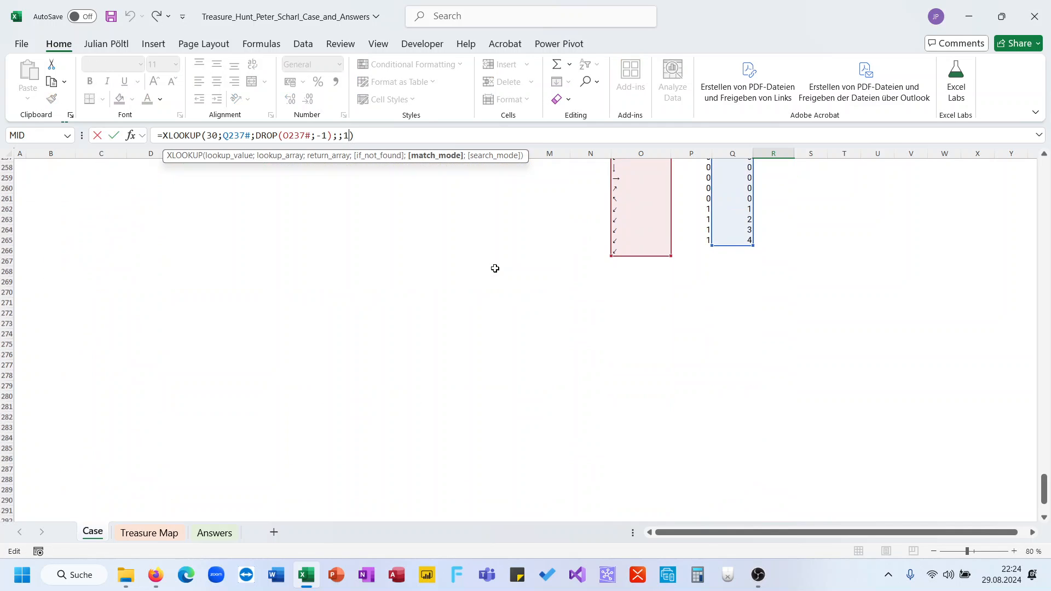
scroll(495, 268, up, 1)
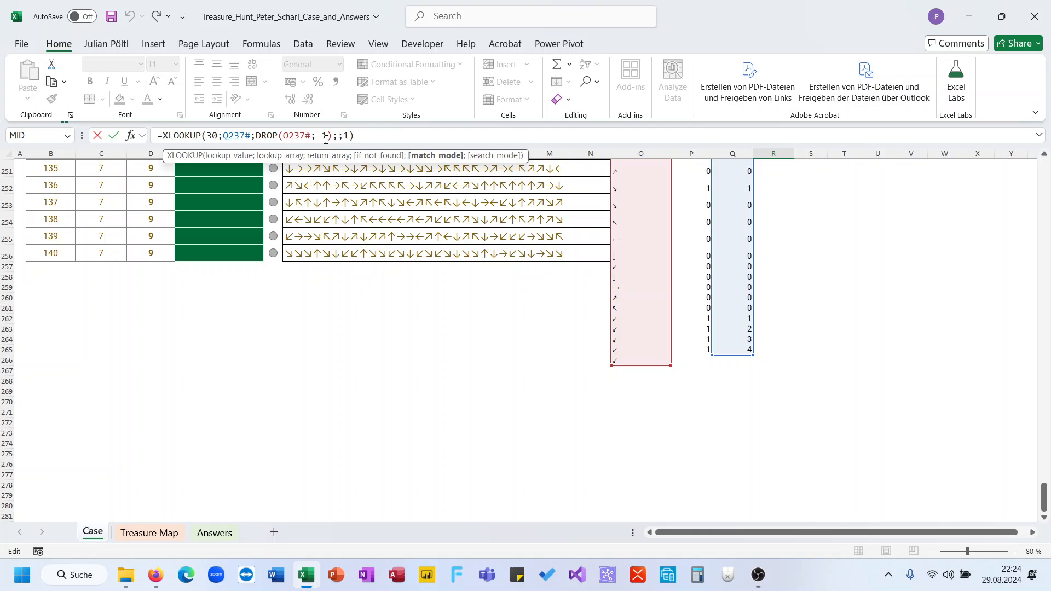
click(323, 136)
key(ctrl+Return)
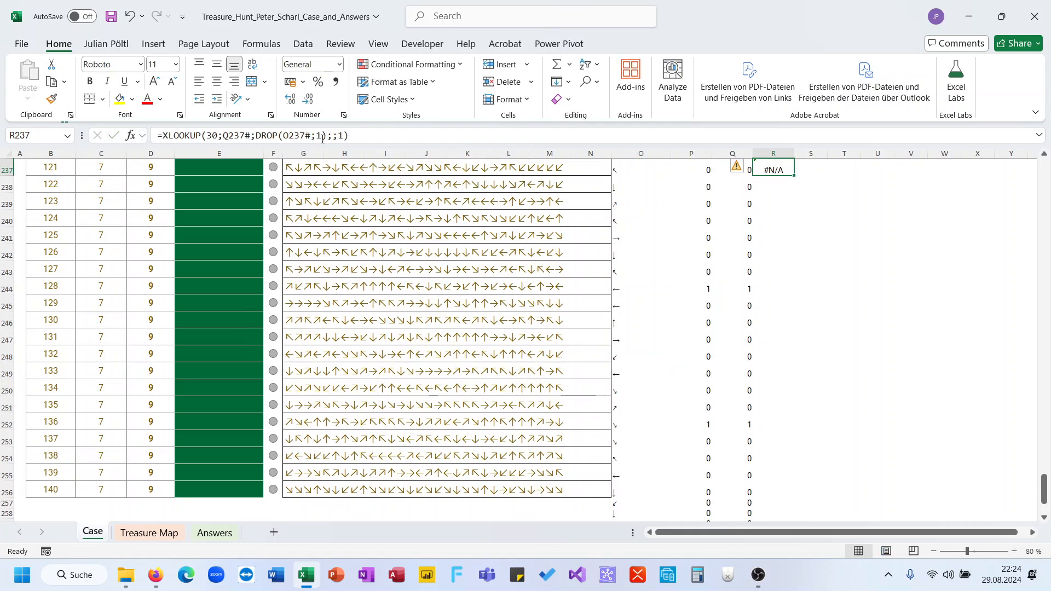
scroll(651, 270, down, 5)
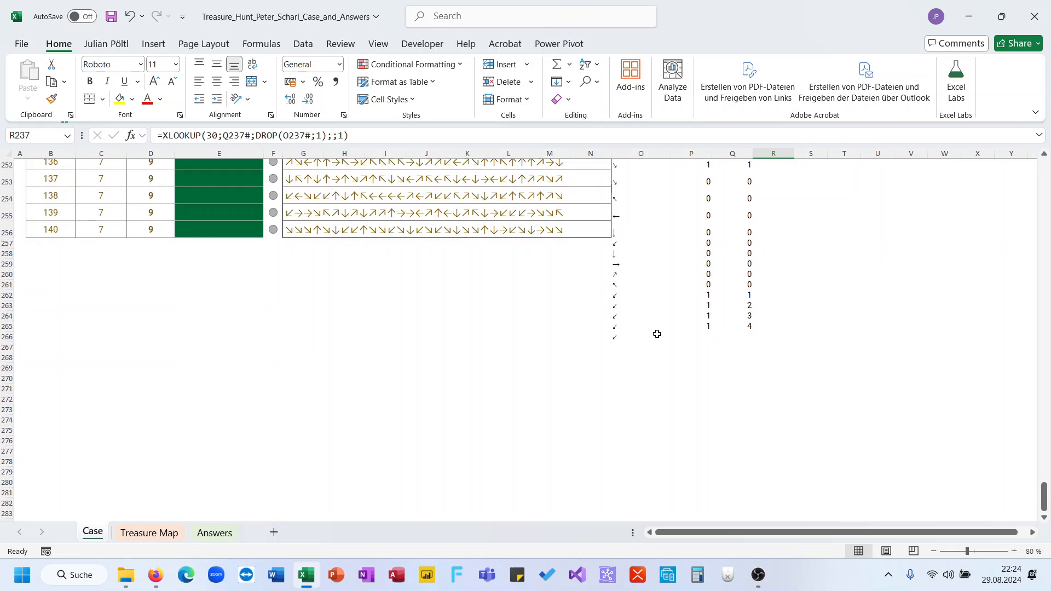
click(636, 336)
key(ctrl+shift+Down)
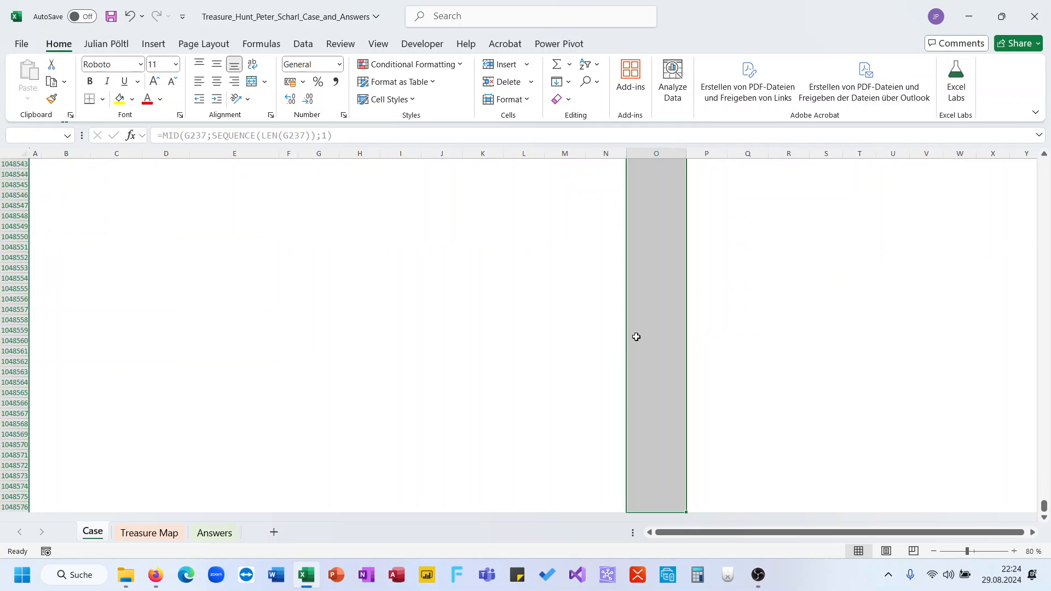
key(ctrl+shift+Up)
key(ctrl+shift+Up)
click(772, 169)
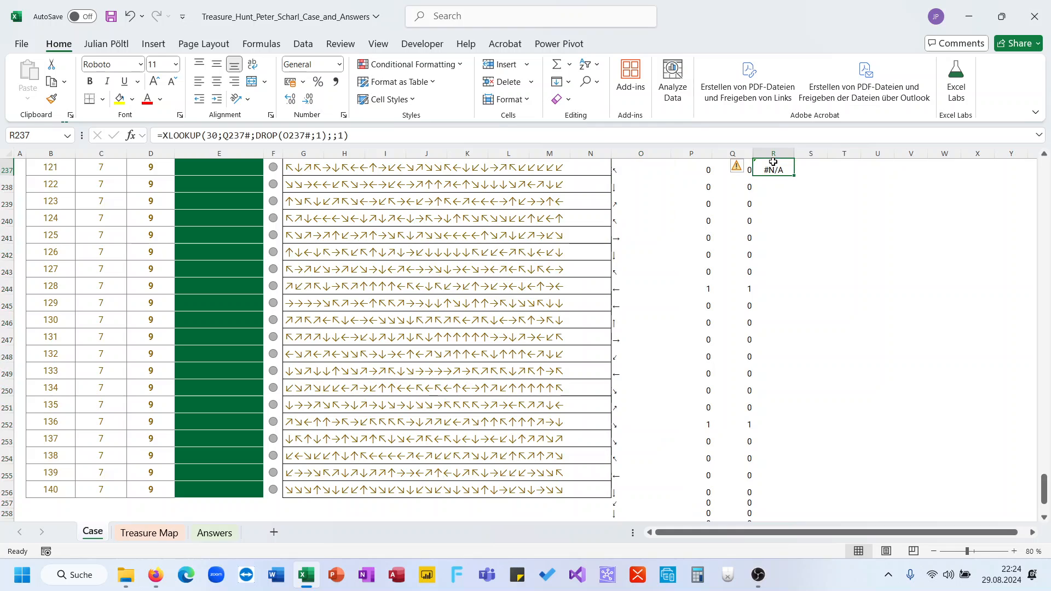
Step: Try 4 as the lookup value in the R237 XLOOKUP, and undo the change
click(374, 132)
click(257, 135)
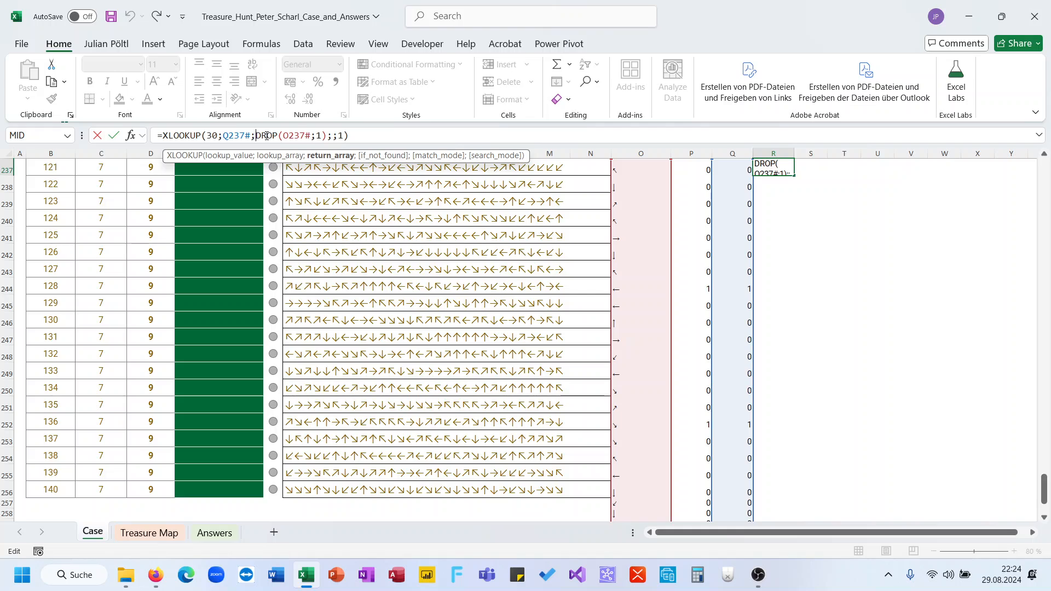
double_click(218, 139)
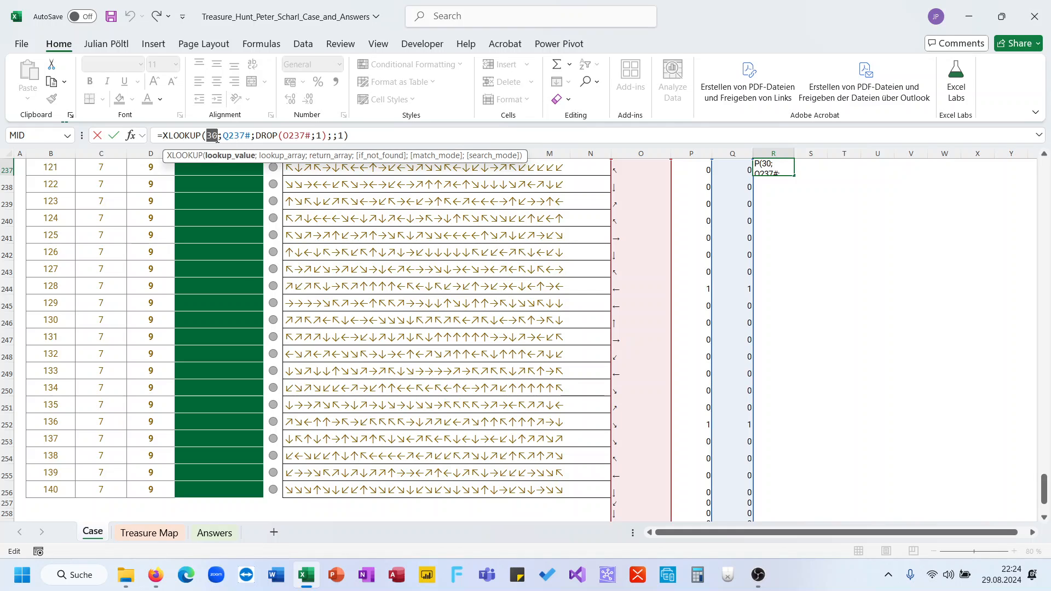
text(4)
key(Return)
key(Up)
key(ctrl+z)
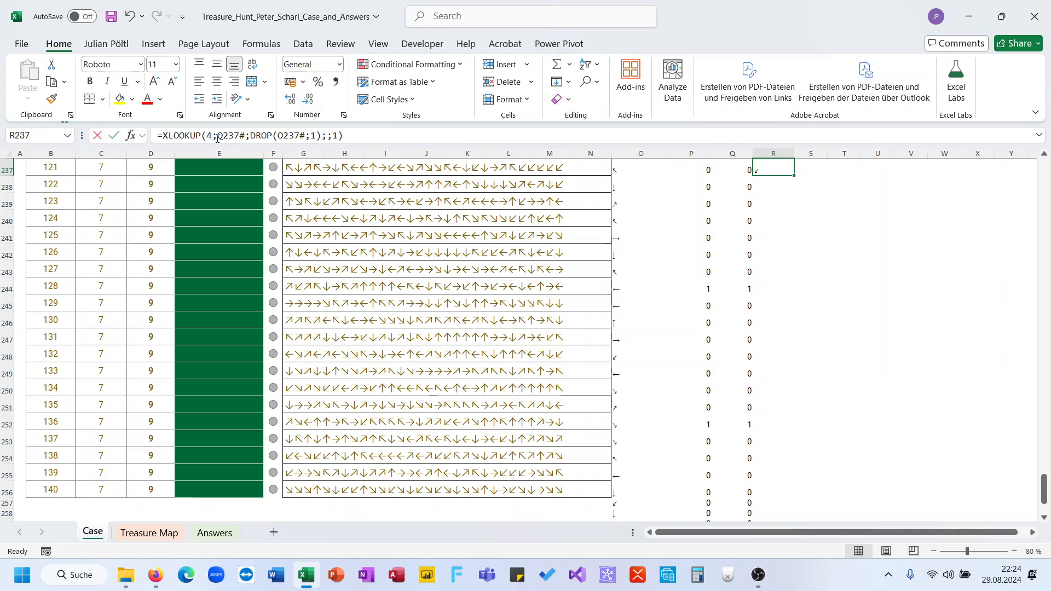
click(214, 137)
key(Return)
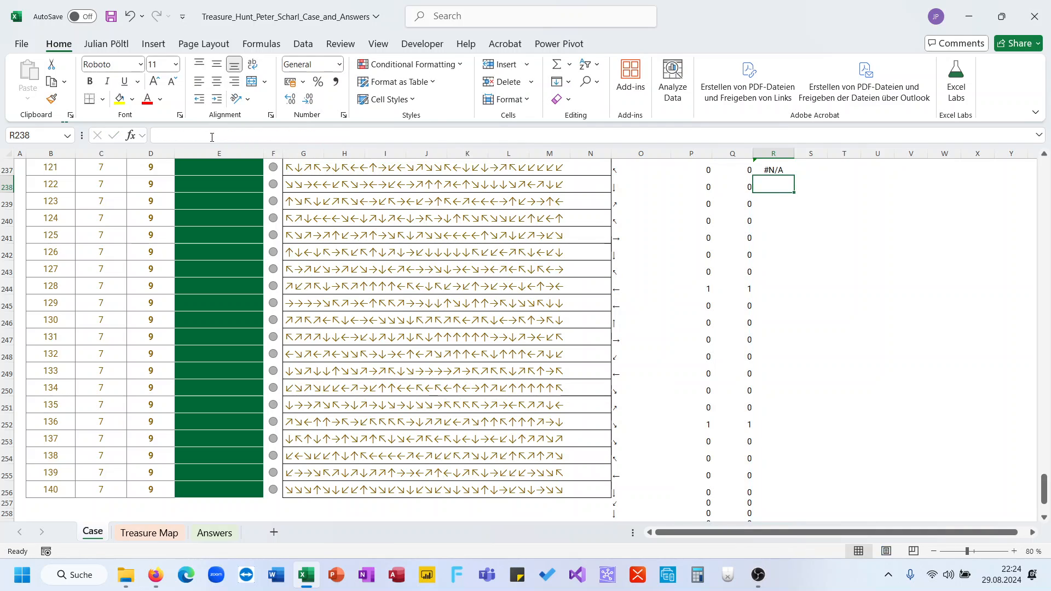
key(Up)
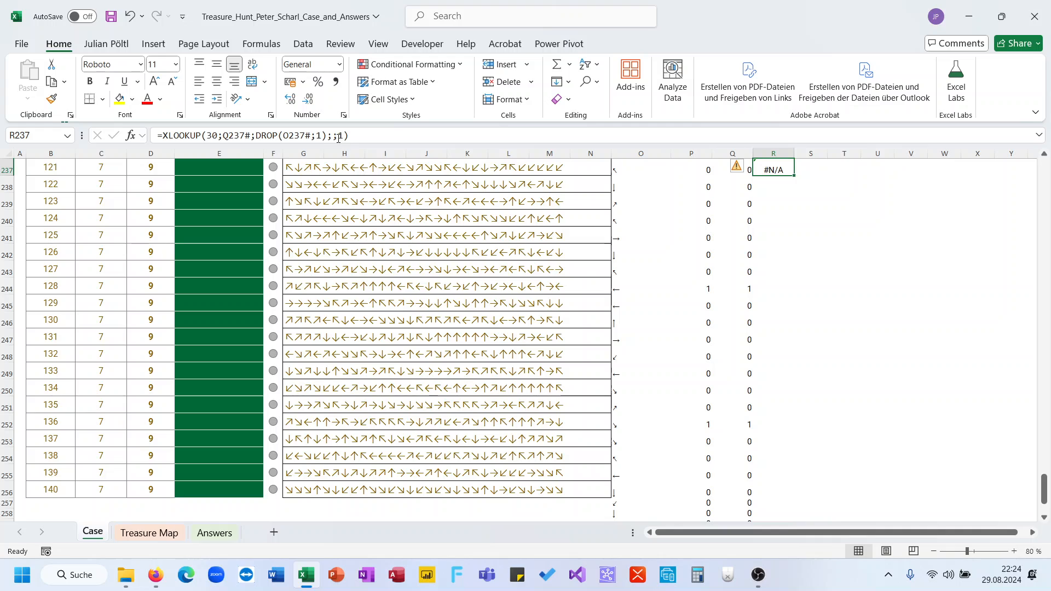
Step: Change the match mode in the R237 XLOOKUP to -1 (exact match or next smaller item)
click(338, 136)
text(-)
key(ctrl+Return)
Step: Copy the direction from R237 and paste it as a value into answer cell E237 for game 121
scroll(393, 174, up, 2)
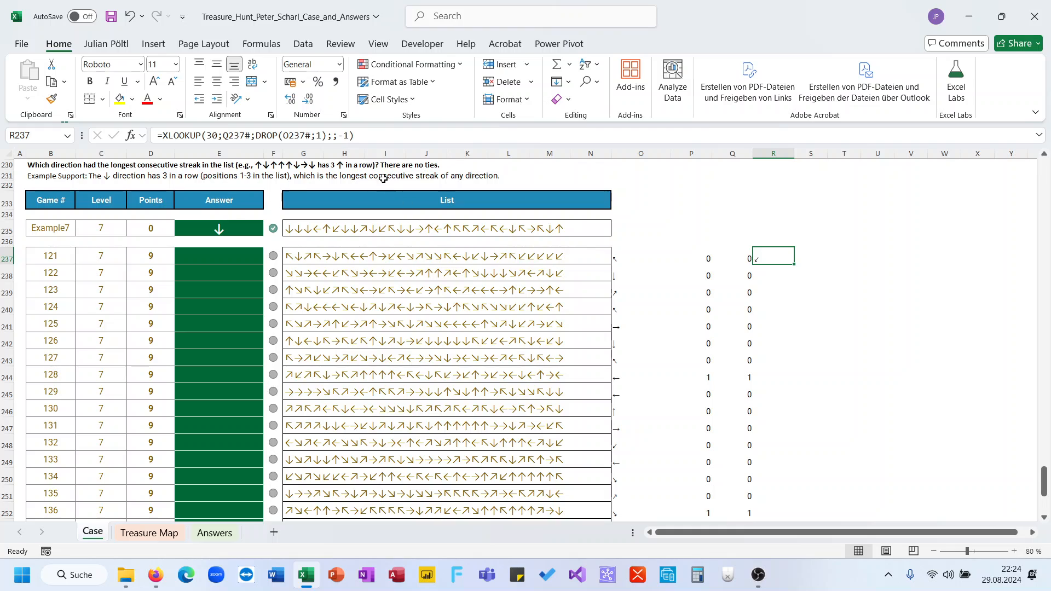
key(ctrl+c)
click(245, 253)
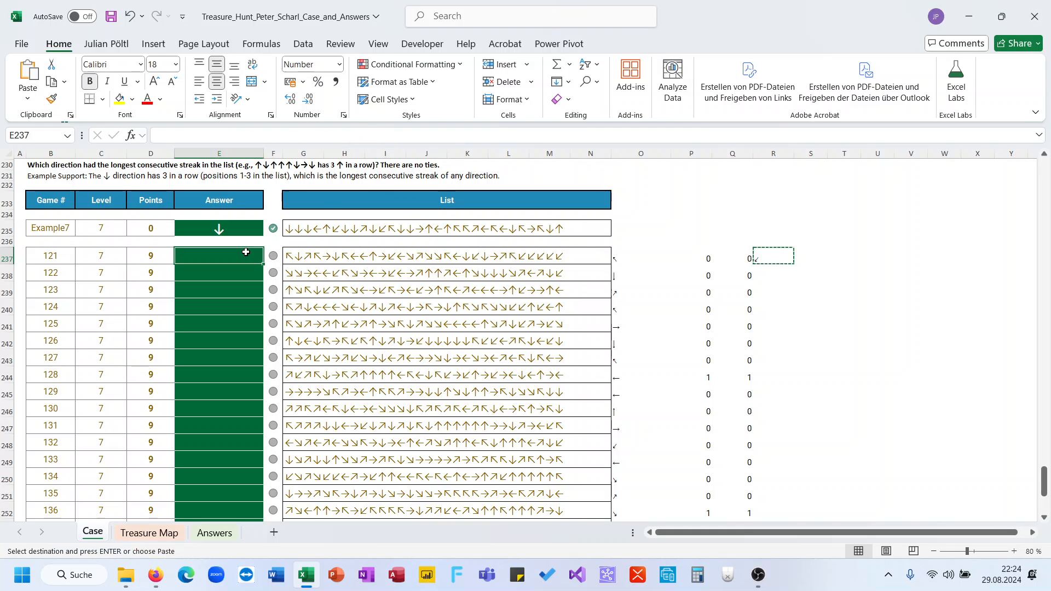
click(628, 258)
key(Escape)
Step: Replace Q237# in the R237 XLOOKUP with Q237's expression SCAN(0;P237#;LAMBDA(A;B;IF(B=1;A+B;0))), and delete the formula in Q237
click(737, 255)
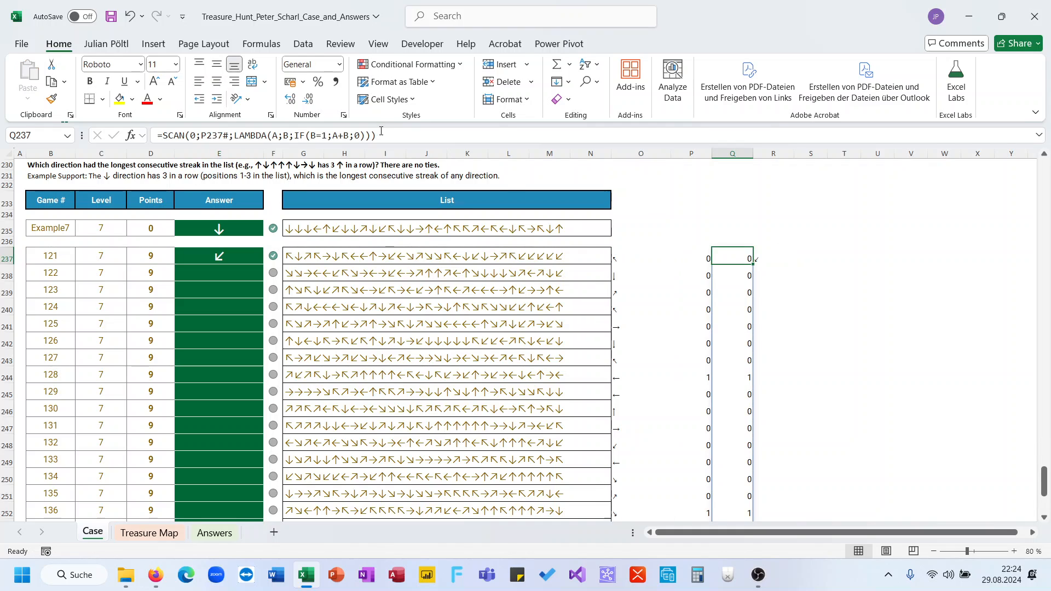
drag(381, 134, 166, 143)
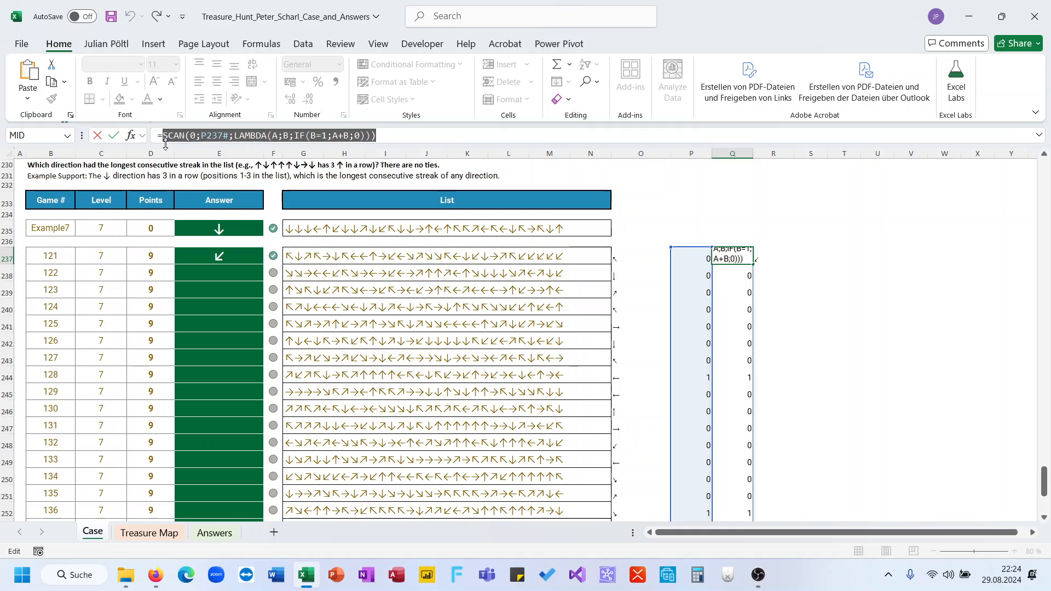
key(Tab)
click(229, 137)
double_click(241, 135)
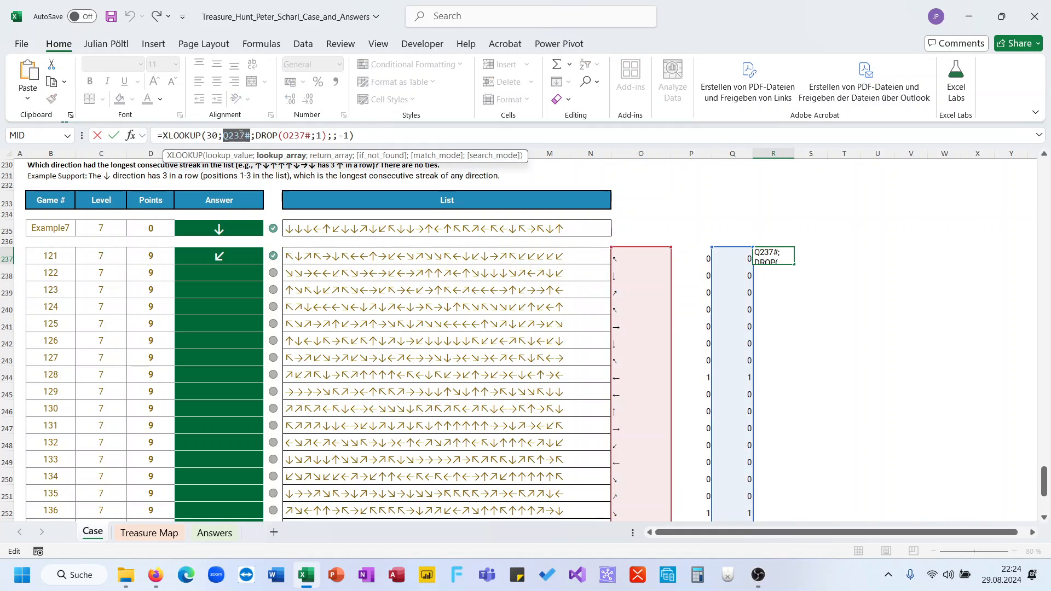
key(ctrl+v)
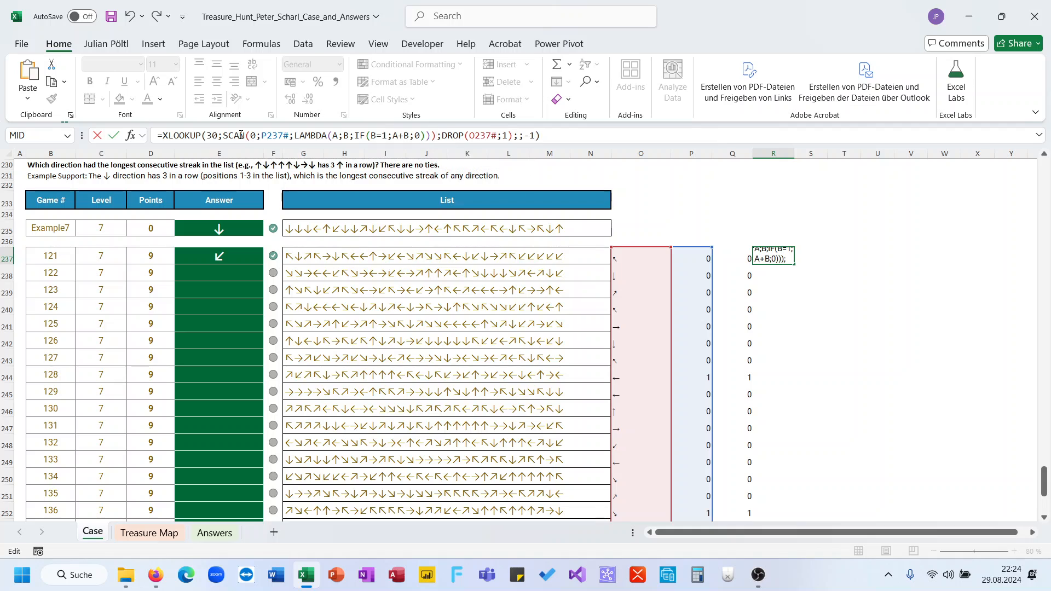
key(Return)
key(Left)
key(Up)
key(Delete)
Step: Replace P237# in the R237 SCAN with P237's expression --(DROP(O237#=DROP(O237#;1);-1)), and delete the formula in P237
key(Left)
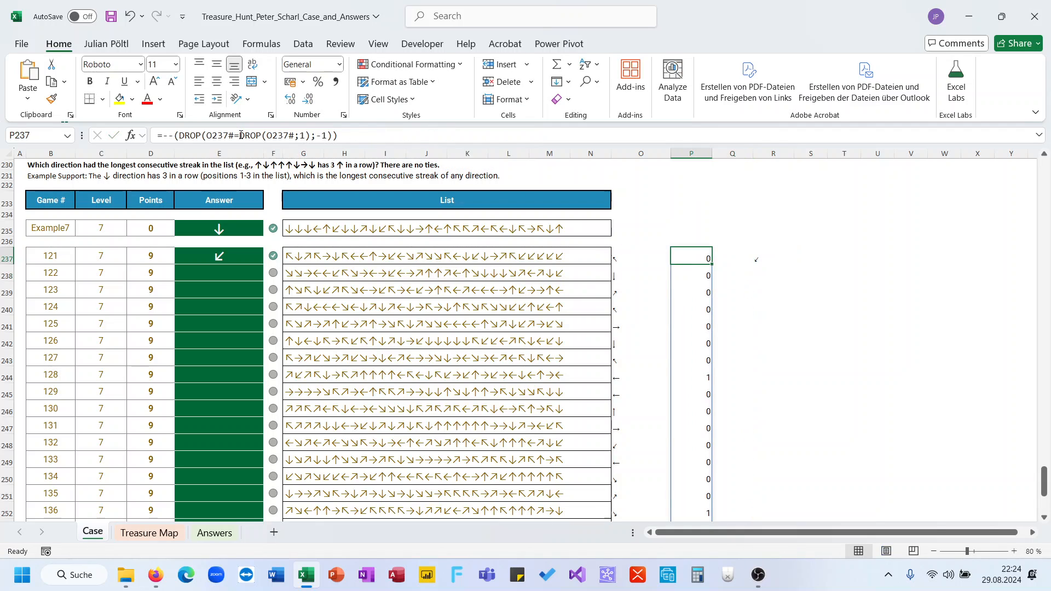
drag(365, 152, 165, 144)
key(ctrl+z)
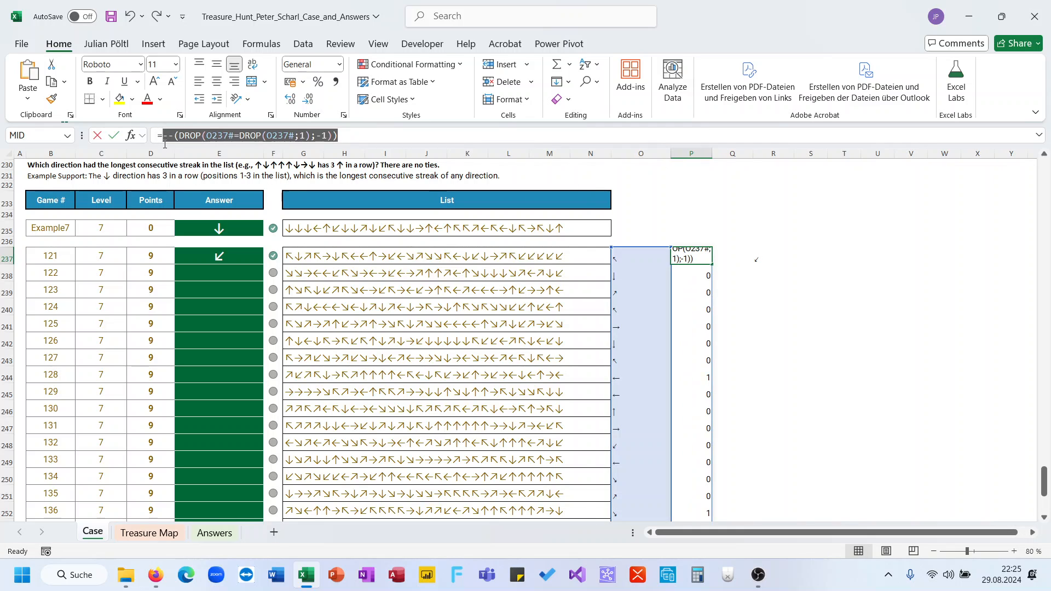
key(Tab)
key(Tab)
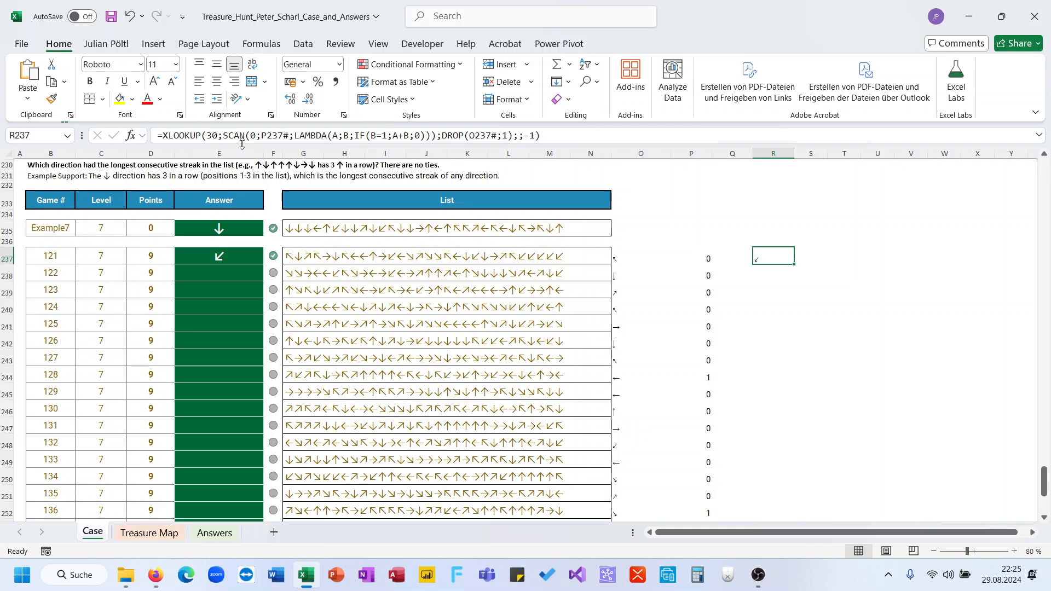
click(242, 143)
double_click(277, 135)
key(ctrl+v)
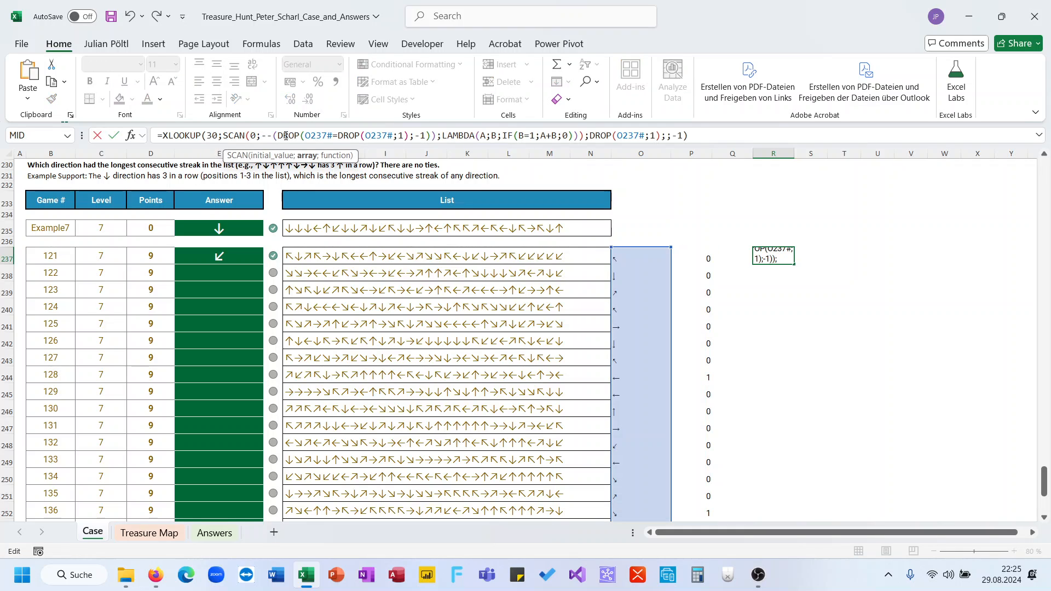
key(Return)
key(Left)
key(Left)
key(Up)
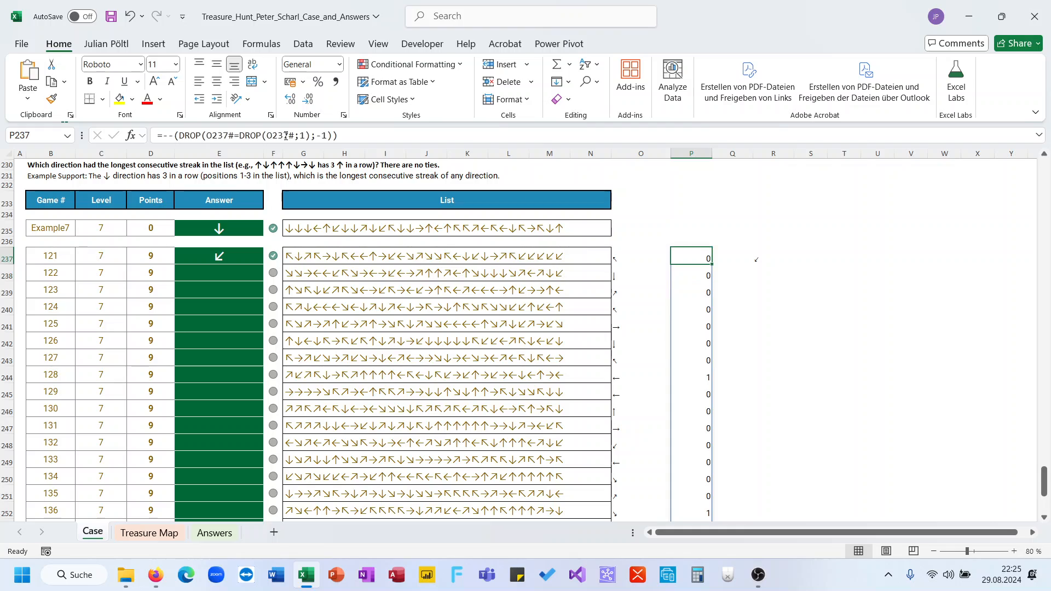
key(Delete)
Step: Replace all three O237# references in the R237 formula with MID(G237;SEQUENCE(LEN(G237));1), and clear O237
key(Left)
drag(329, 136, 165, 122)
key(ctrl+c)
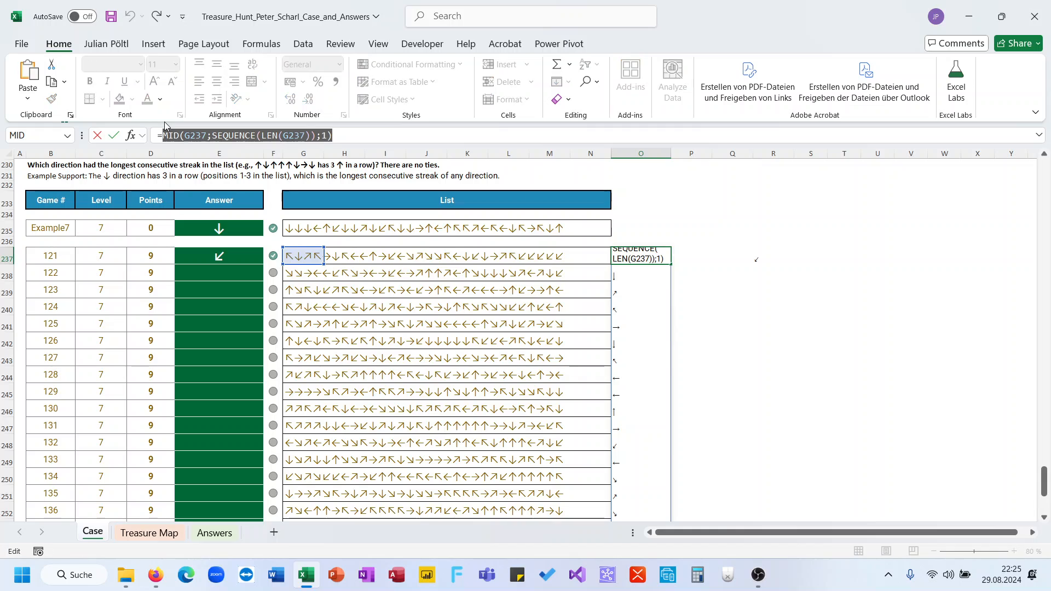
key(Tab)
key(Right)
key(Right)
click(308, 136)
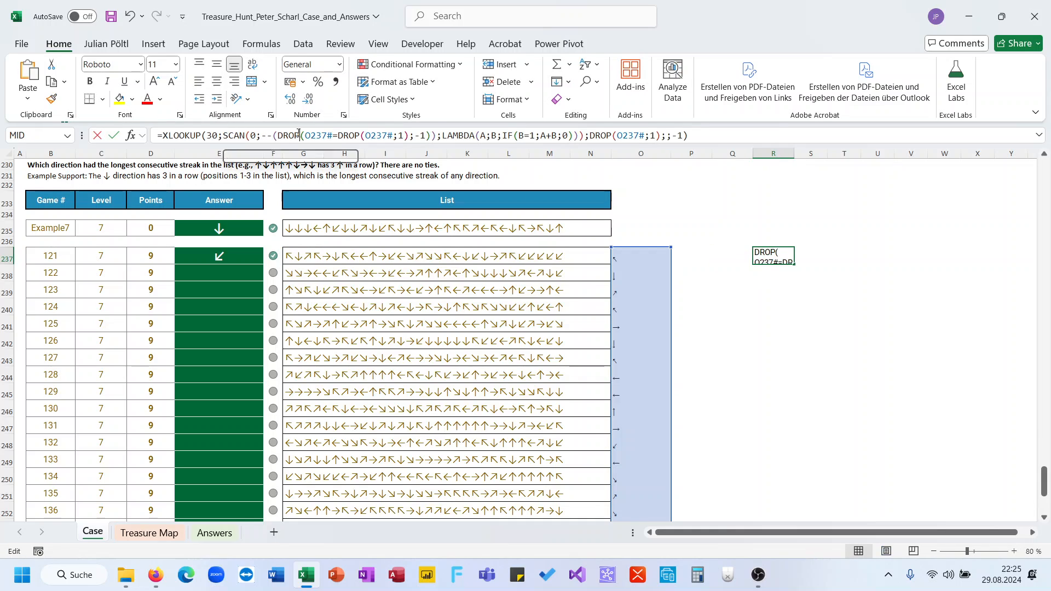
drag(304, 136, 332, 135)
key(ctrl+v)
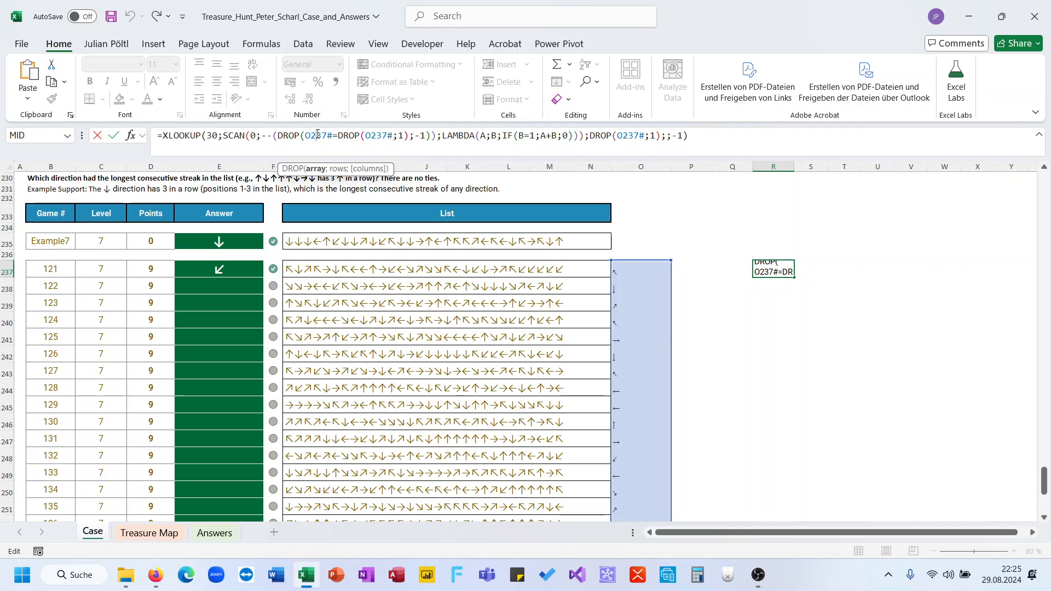
drag(505, 136, 534, 136)
key(ctrl+v)
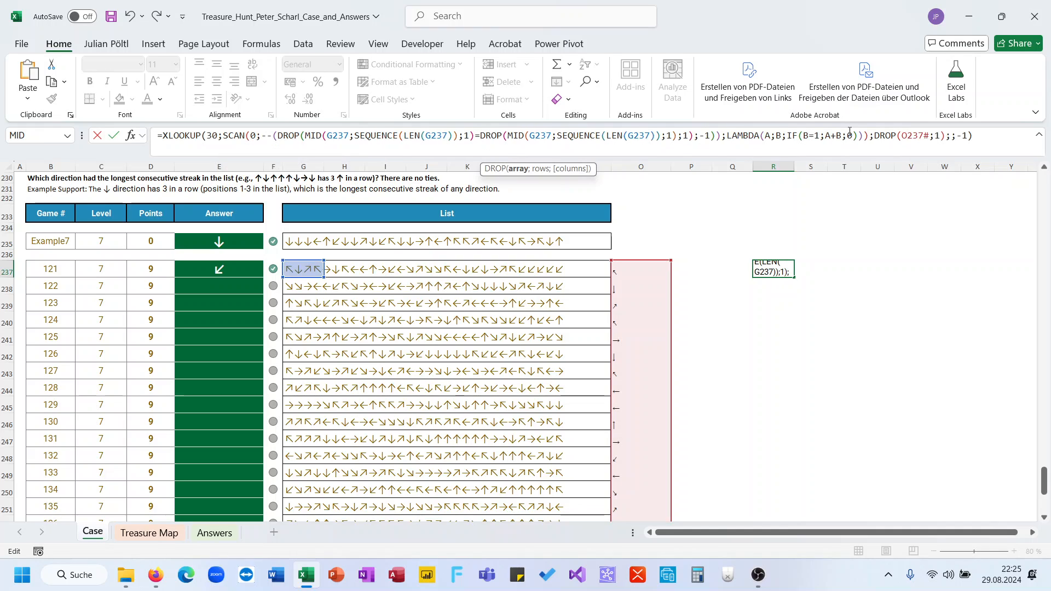
drag(903, 136, 931, 135)
key(ctrl+v)
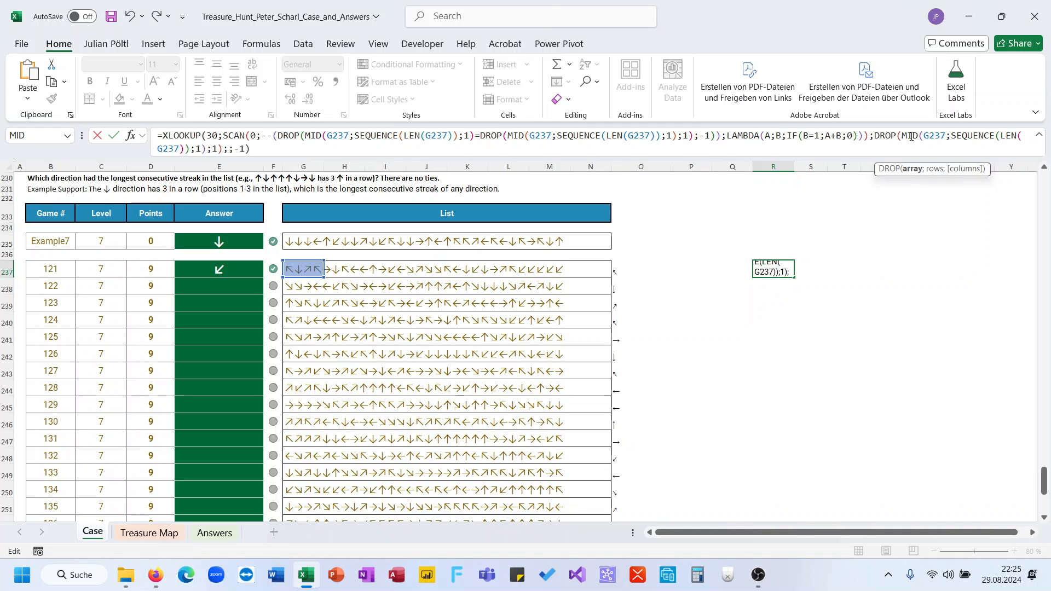
key(Return)
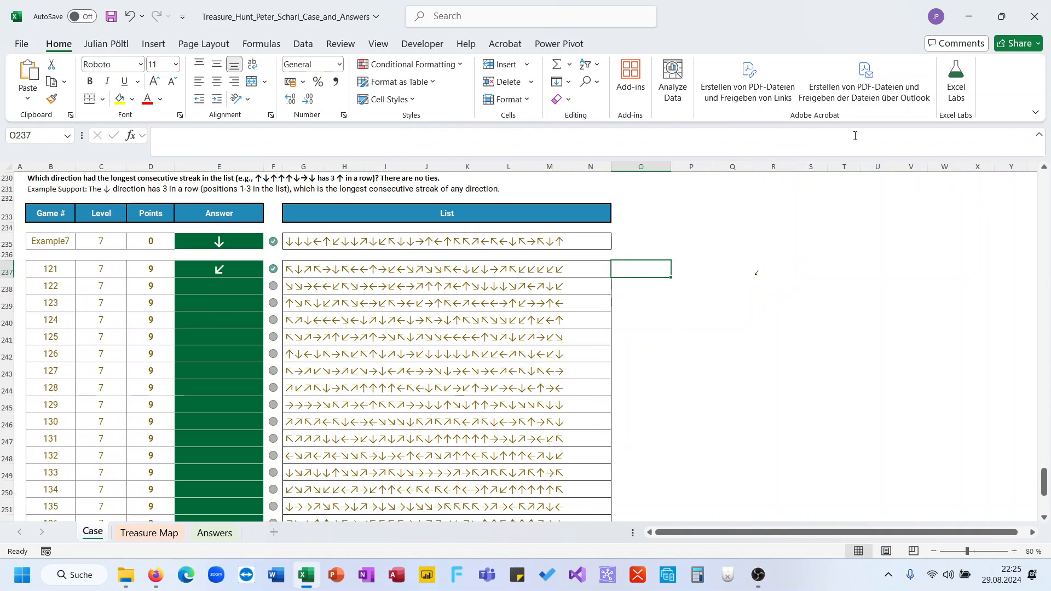
Step: Copy the full text of the combined XLOOKUP formula in R237, leaving the cell unchanged
triple_click(855, 135)
key(ctrl+c)
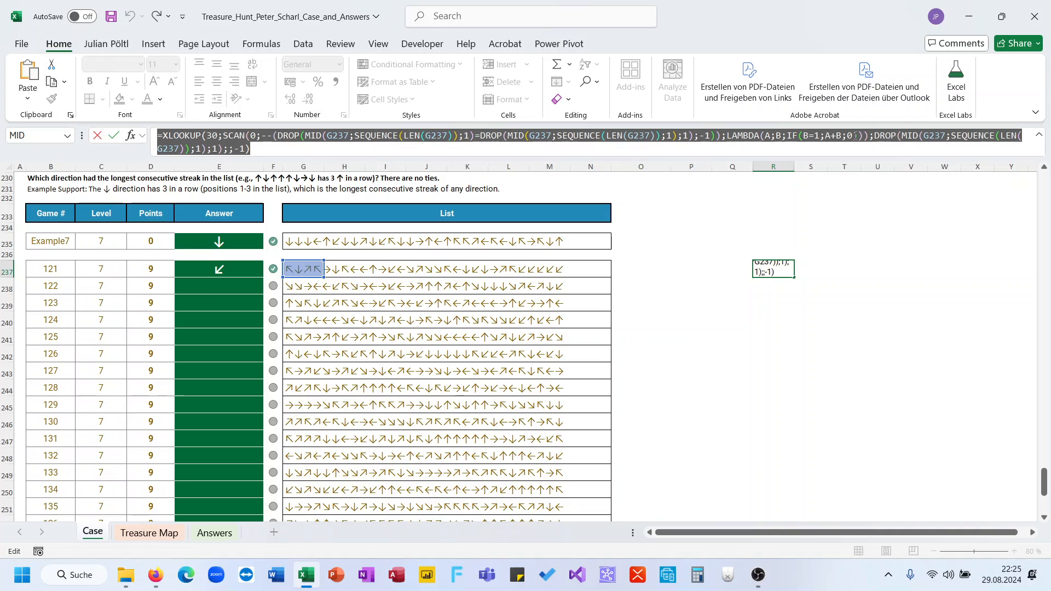
key(Escape)
click(216, 267)
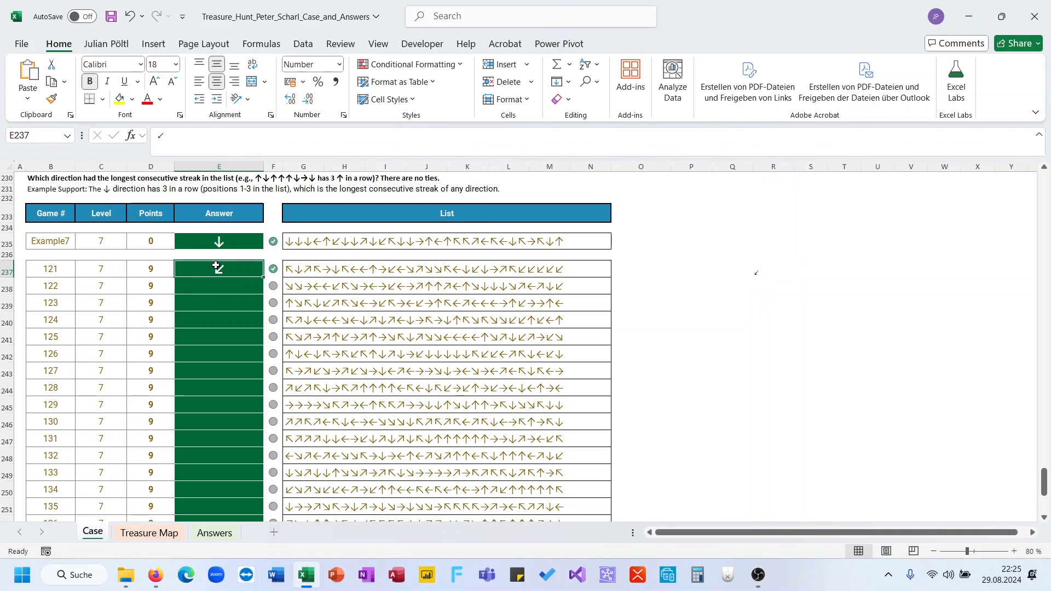
triple_click(250, 128)
key(ctrl+v)
key(BackSpace)
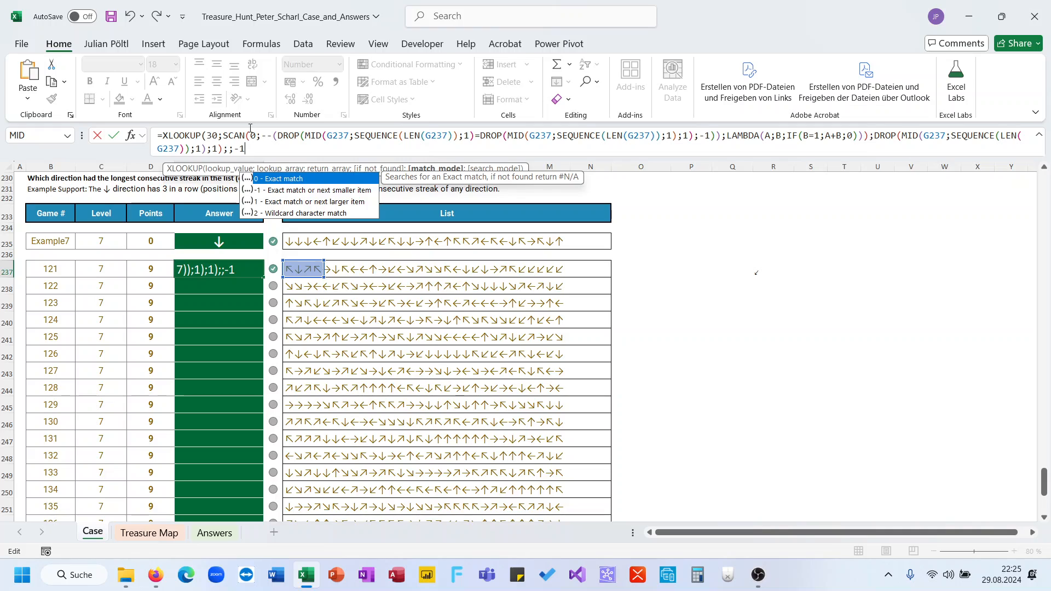
key(BackSpace)
key(Escape)
key(Escape)
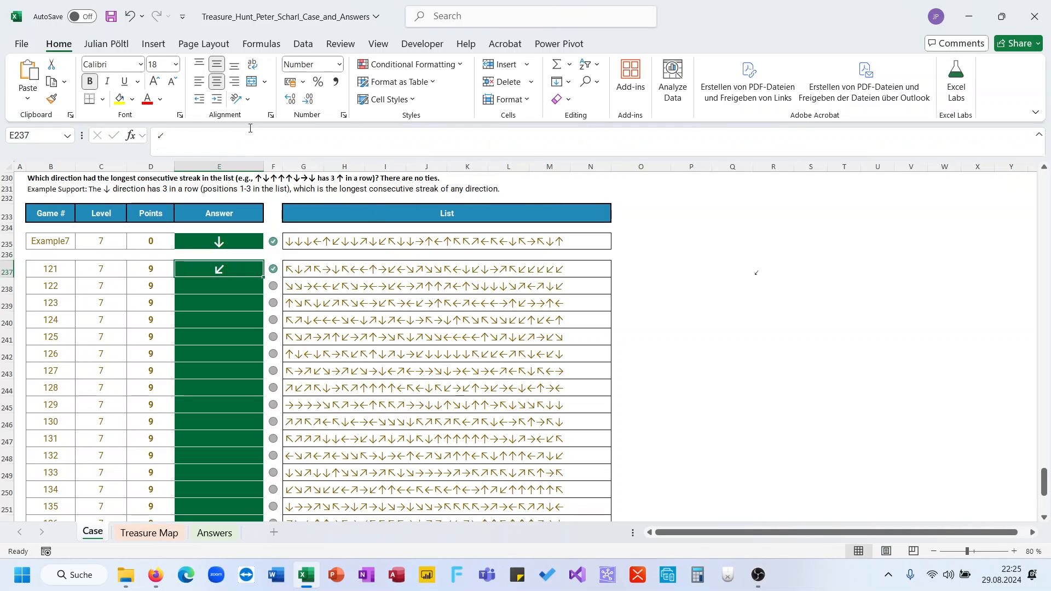
Step: Replace the content of answer cell E237 with the combined XLOOKUP formula copied from R237
key(Right)
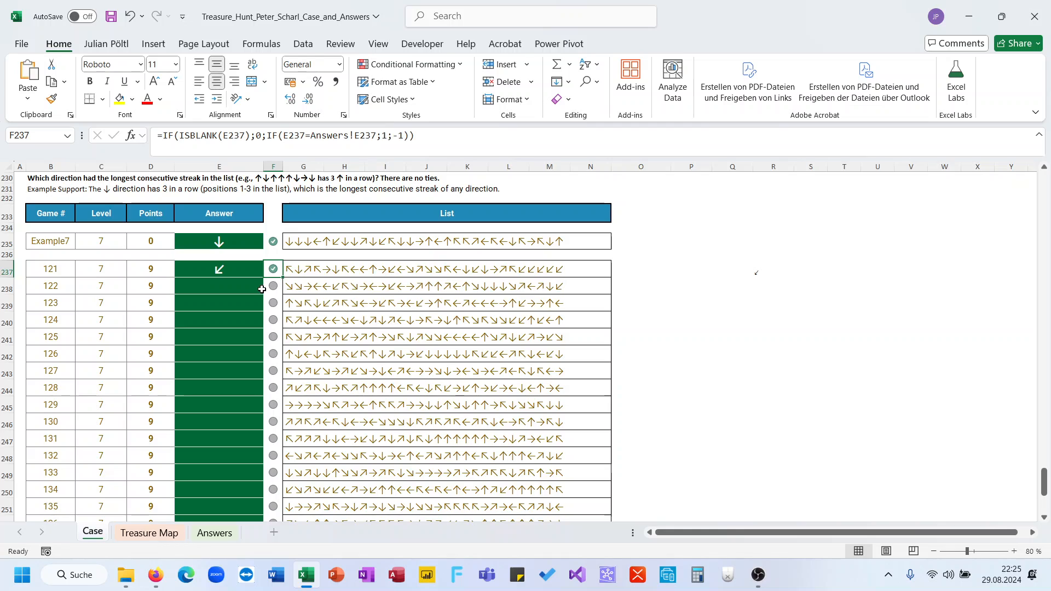
click(252, 269)
triple_click(210, 155)
key(ctrl+v)
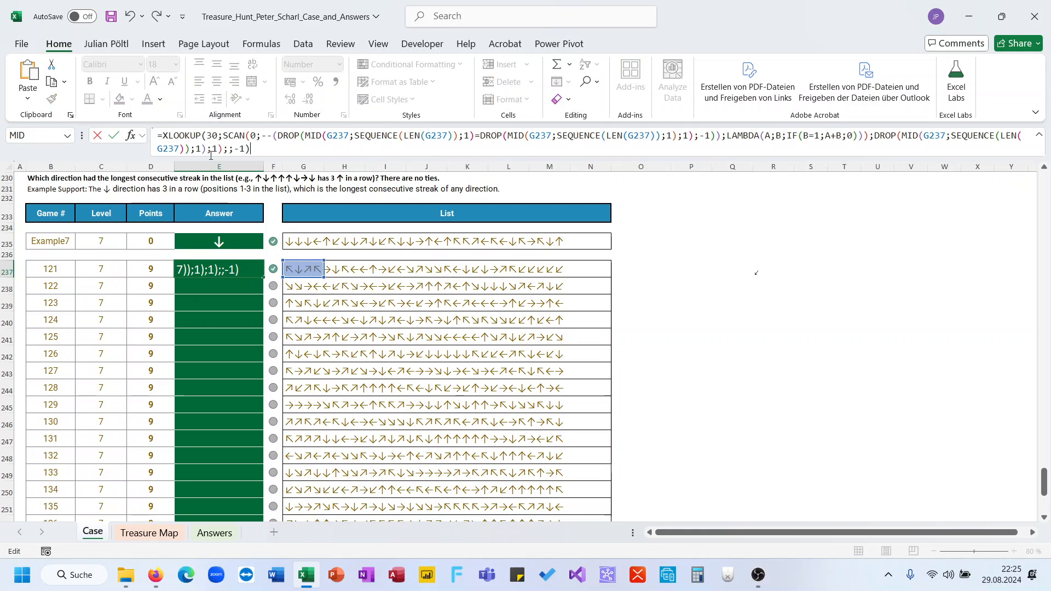
key(Return)
key(Up)
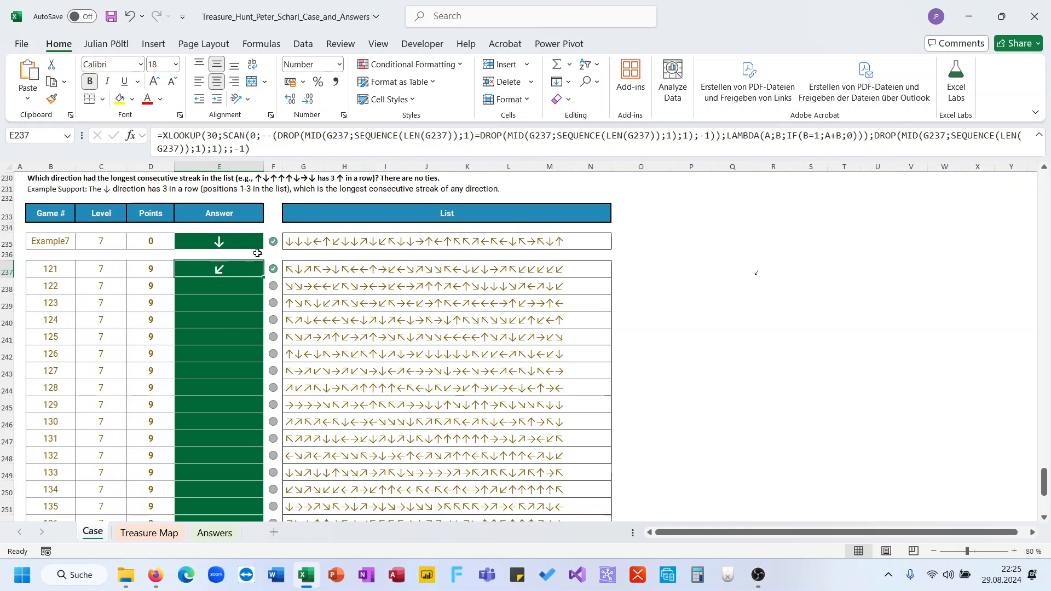
Step: Fill the E237 formula down the Answer column through game 140 in E256
double_click(262, 275)
scroll(298, 364, down, 5)
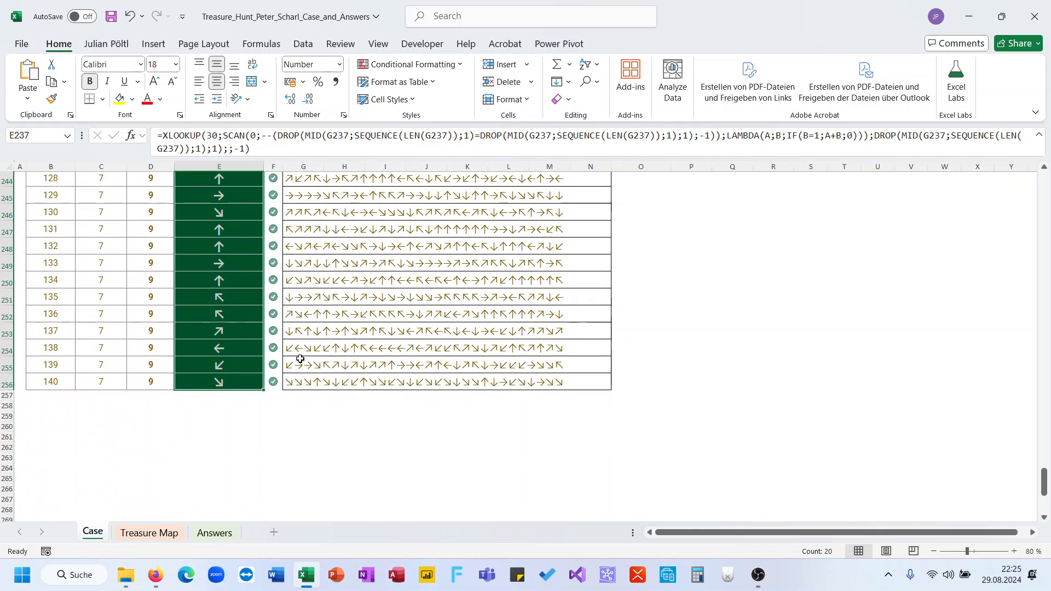
scroll(300, 359, up, 4)
Step: Delete the helper formula in R237 and return to the top of the Case sheet
click(756, 252)
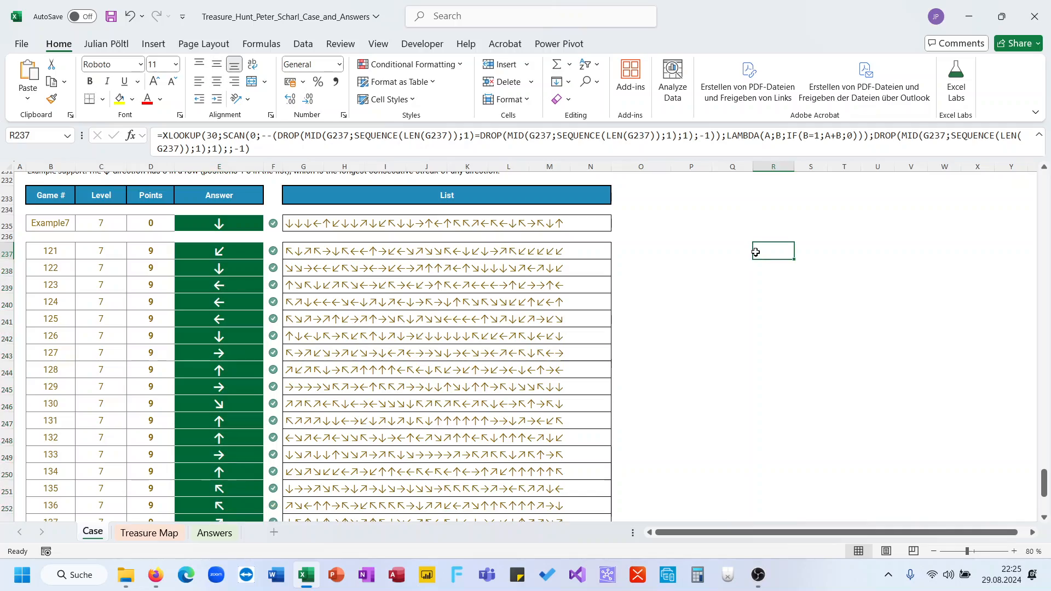
scroll(626, 302, up, 20)
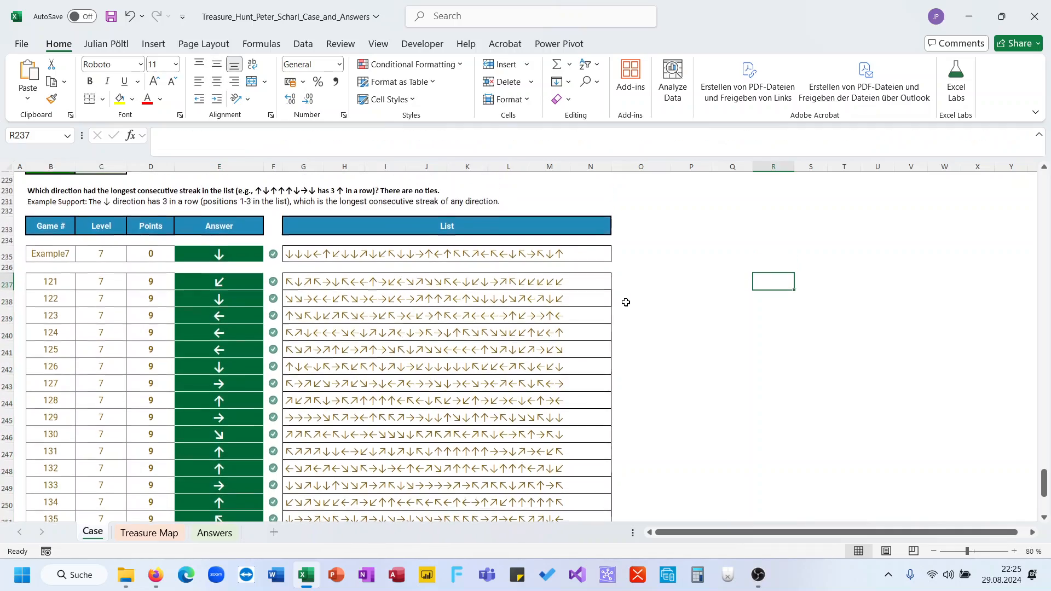
scroll(626, 302, down, 3)
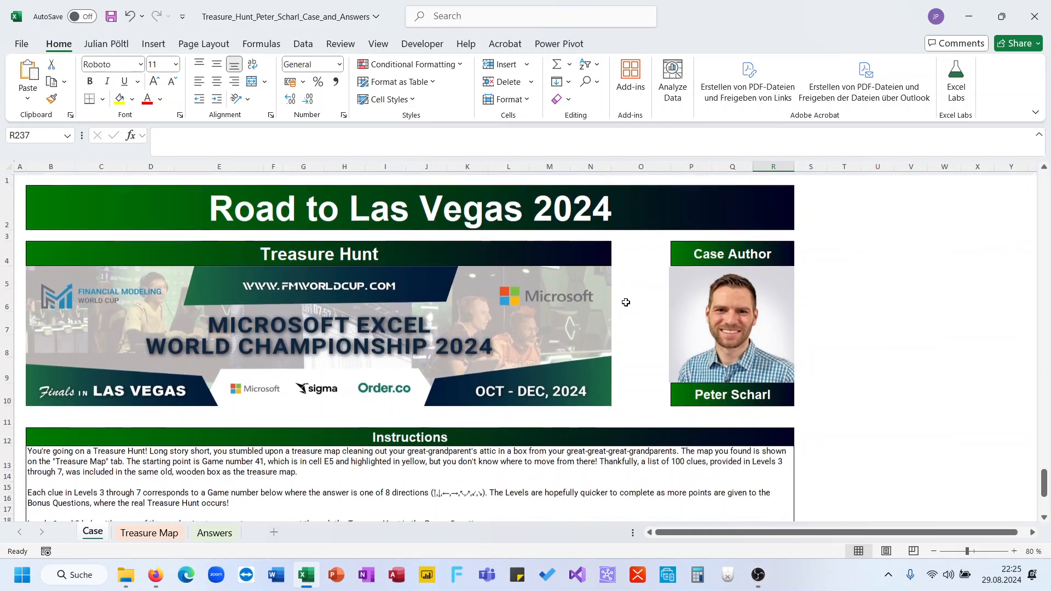
Step: Review the Bonus Questions on the Case sheet and the number grid with its highlighted start cell on the Treasure Map sheet
scroll(626, 302, down, 5)
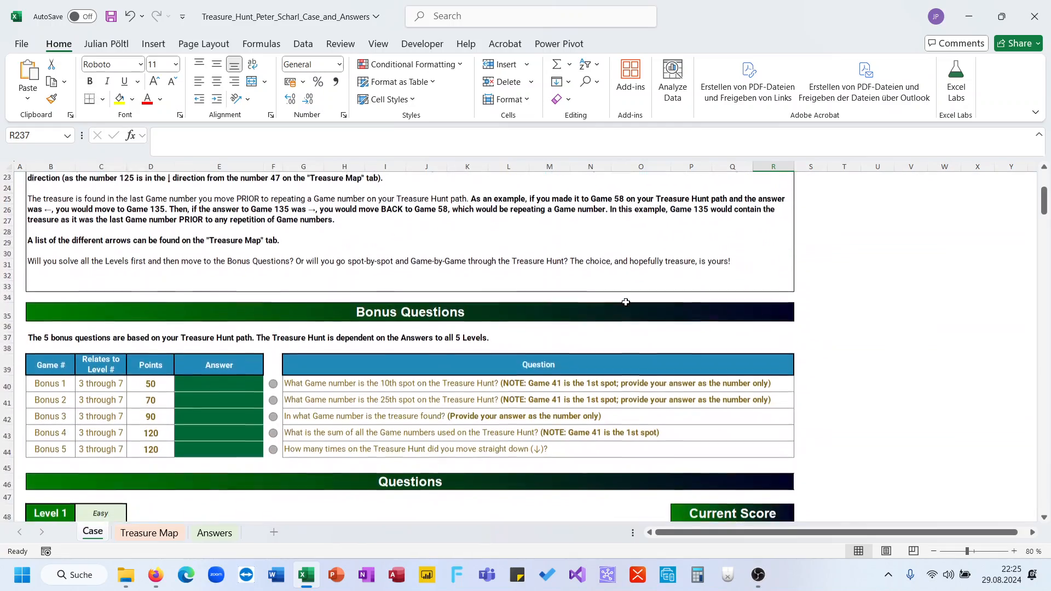
scroll(626, 302, down, 2)
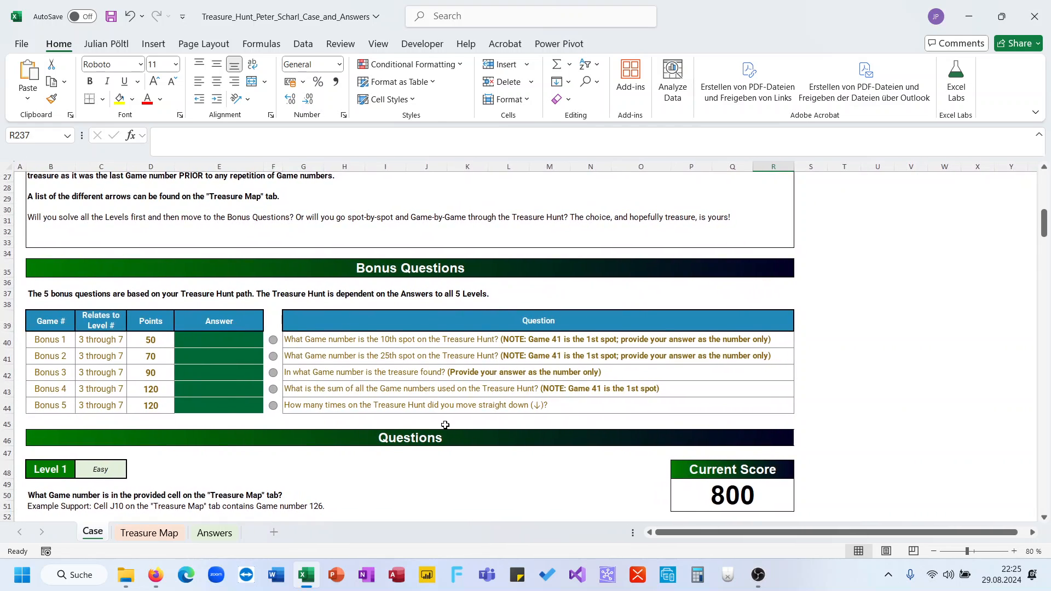
scroll(446, 425, down, 3)
scroll(200, 504, up, 1)
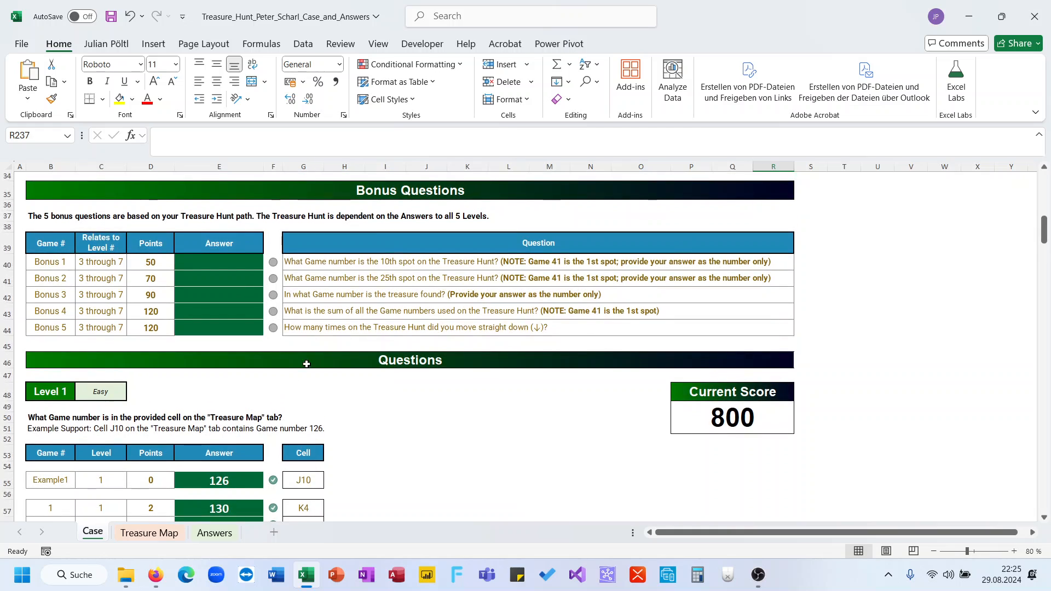
click(163, 536)
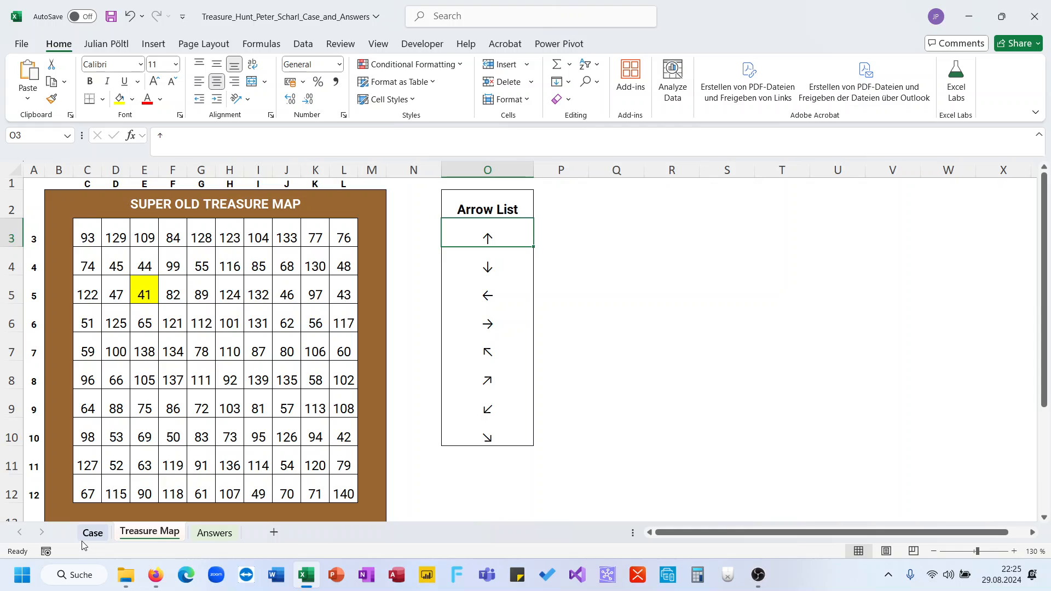
click(83, 545)
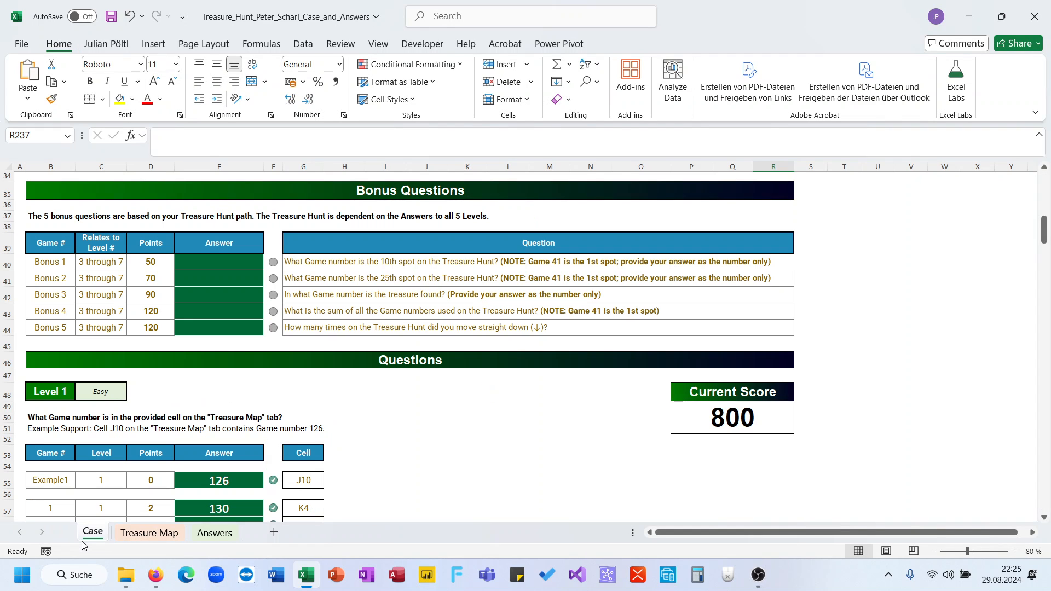
click(135, 544)
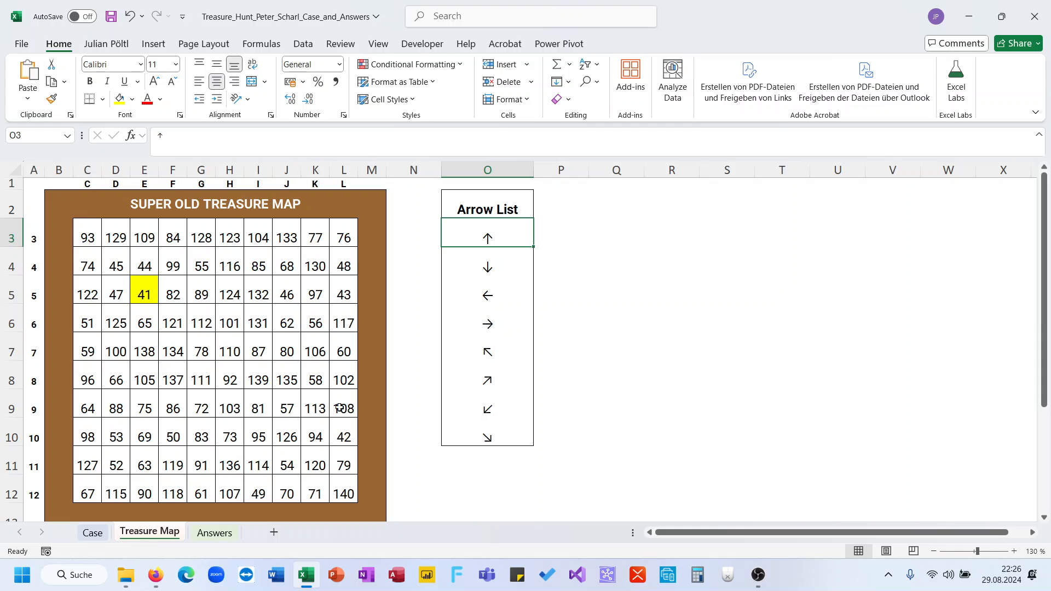
drag(101, 241, 340, 476)
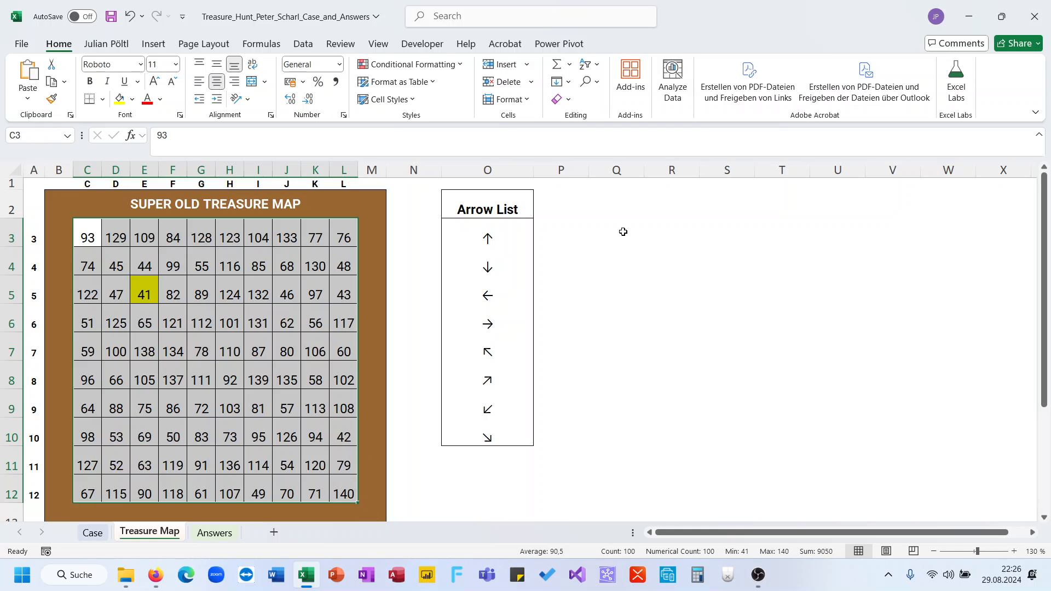
click(612, 233)
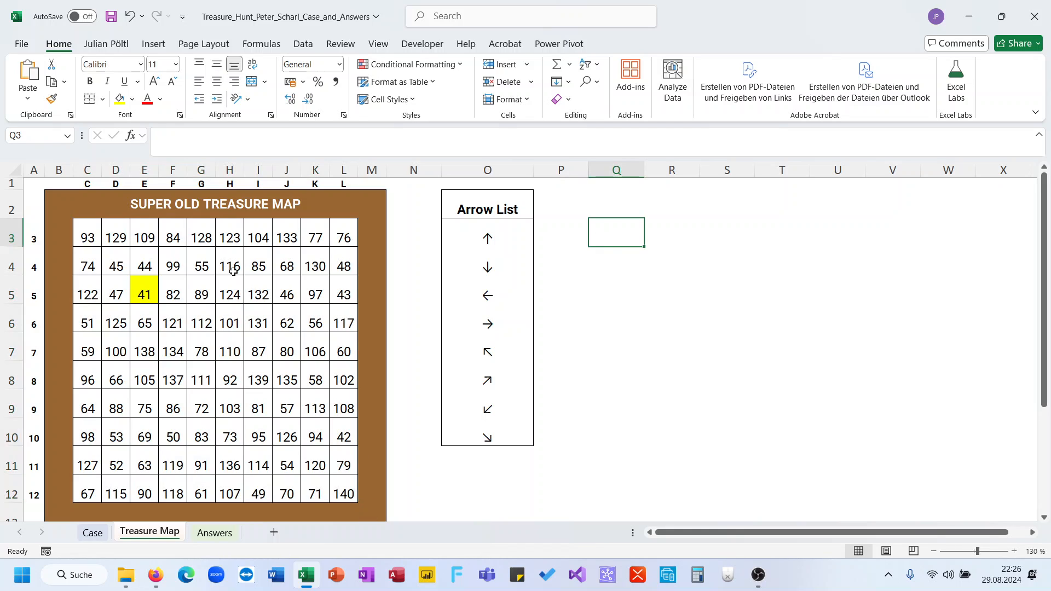
click(145, 287)
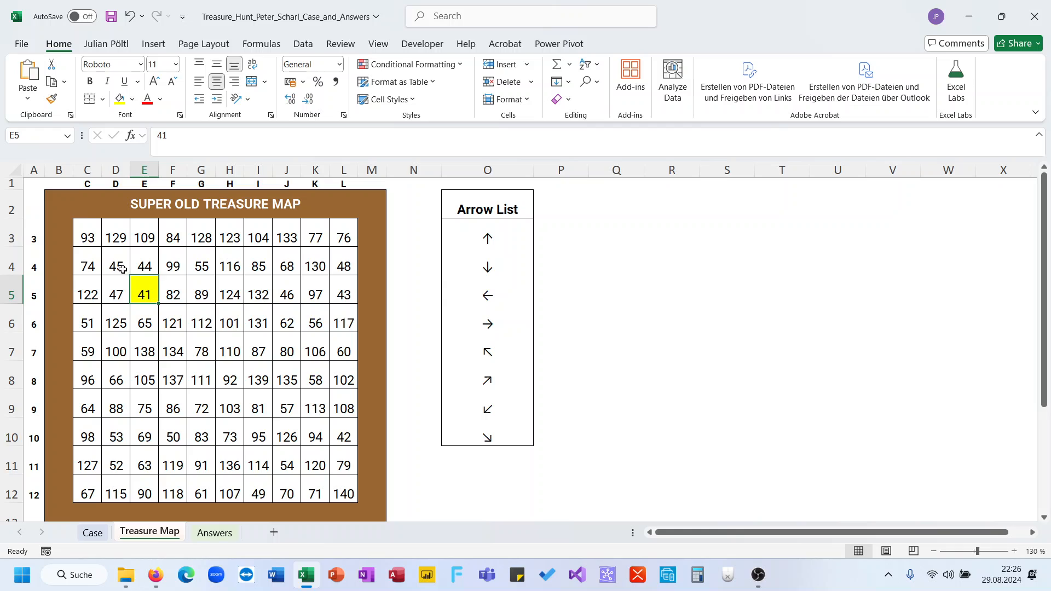
Step: Start an XLOOKUP formula in Treasure Map cell Q3 with the whole number grid C3:L12 as the lookup value
click(602, 237)
text(=xl)
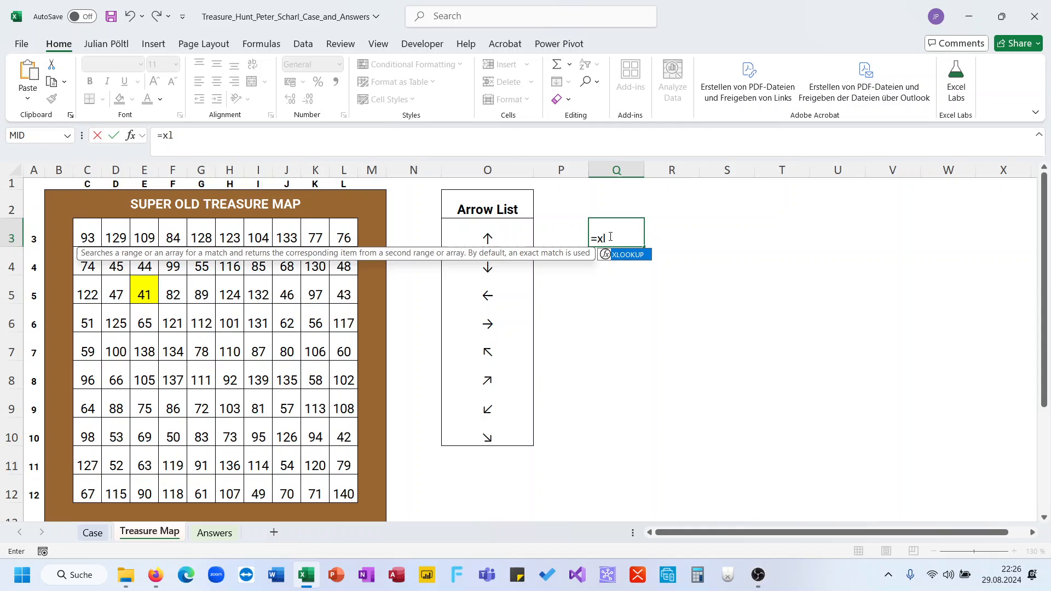
key(Tab)
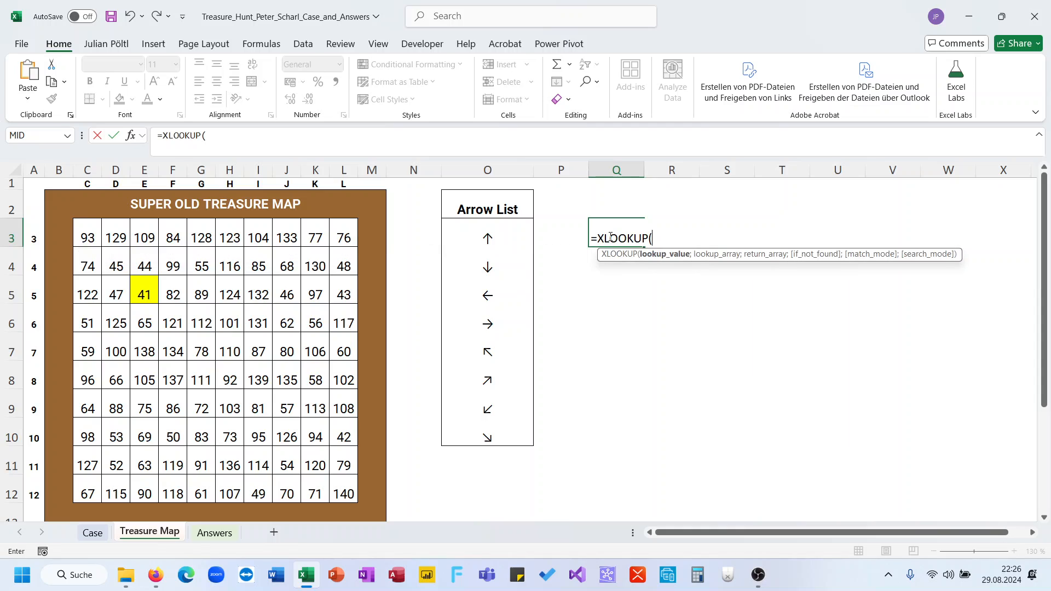
drag(94, 237, 333, 484)
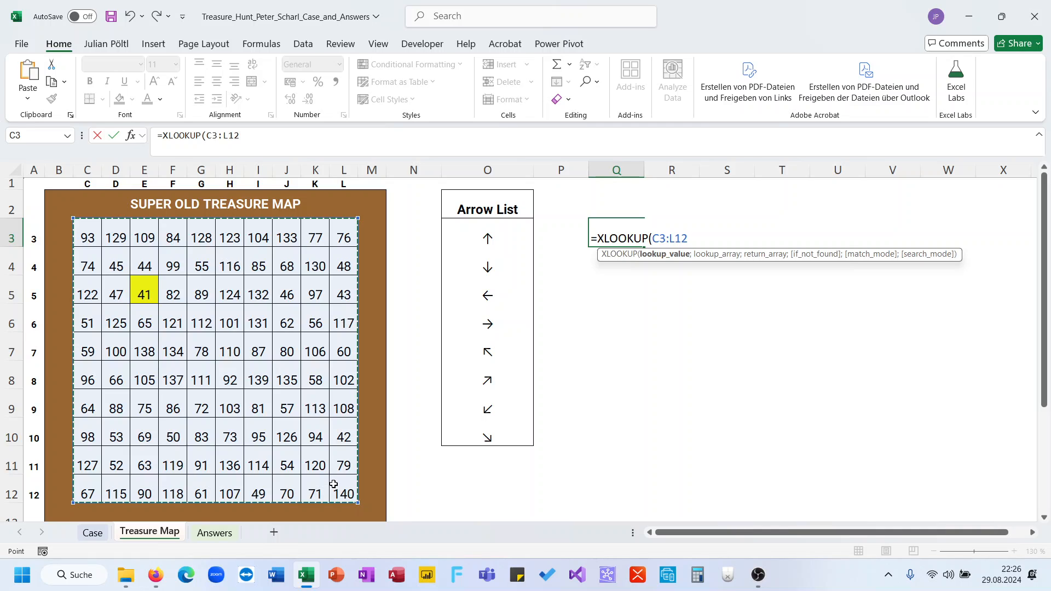
text(;)
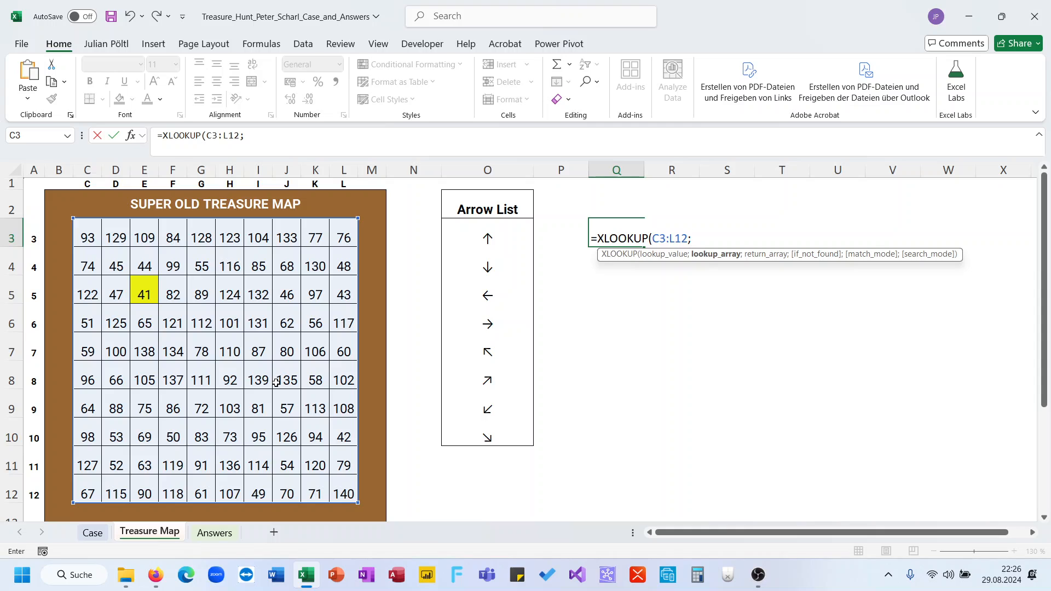
Step: Complete the XLOOKUP in Q3 with Case!B:B as the lookup array and Case!E:E as the return array
click(96, 532)
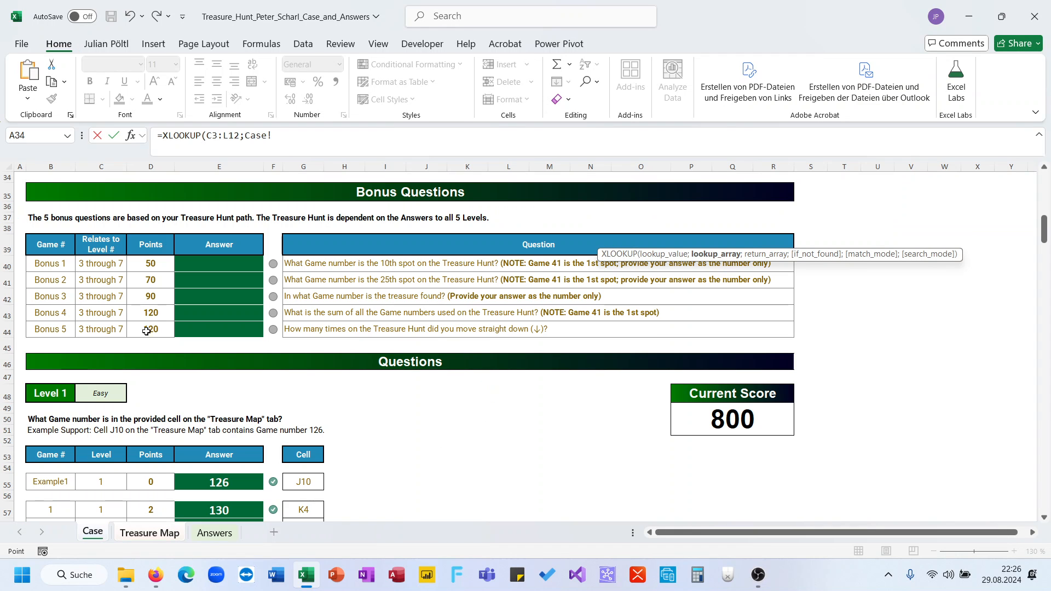
scroll(122, 328, down, 5)
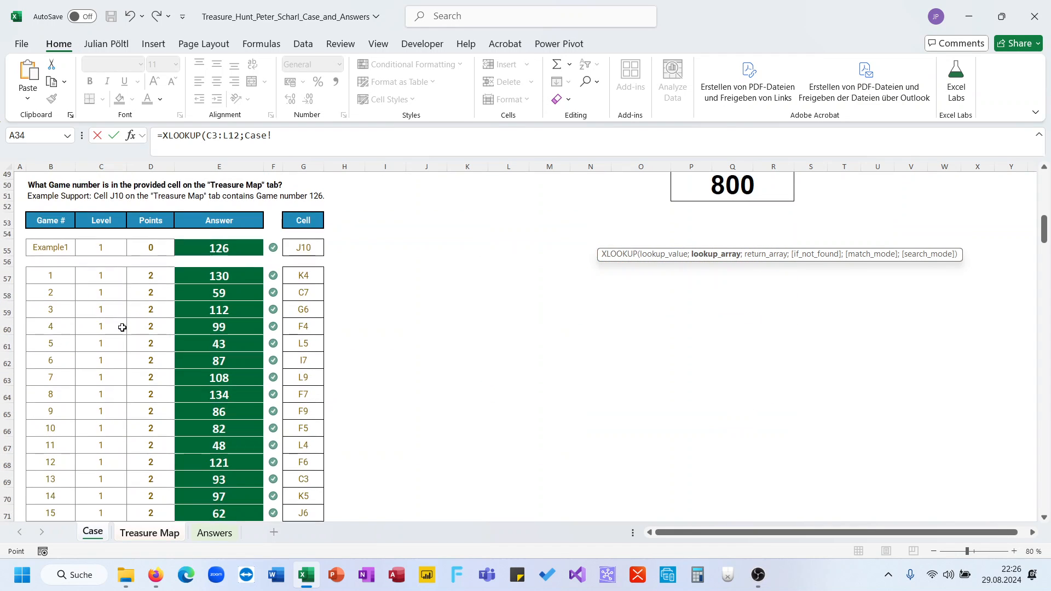
click(54, 167)
key(BackSpace)
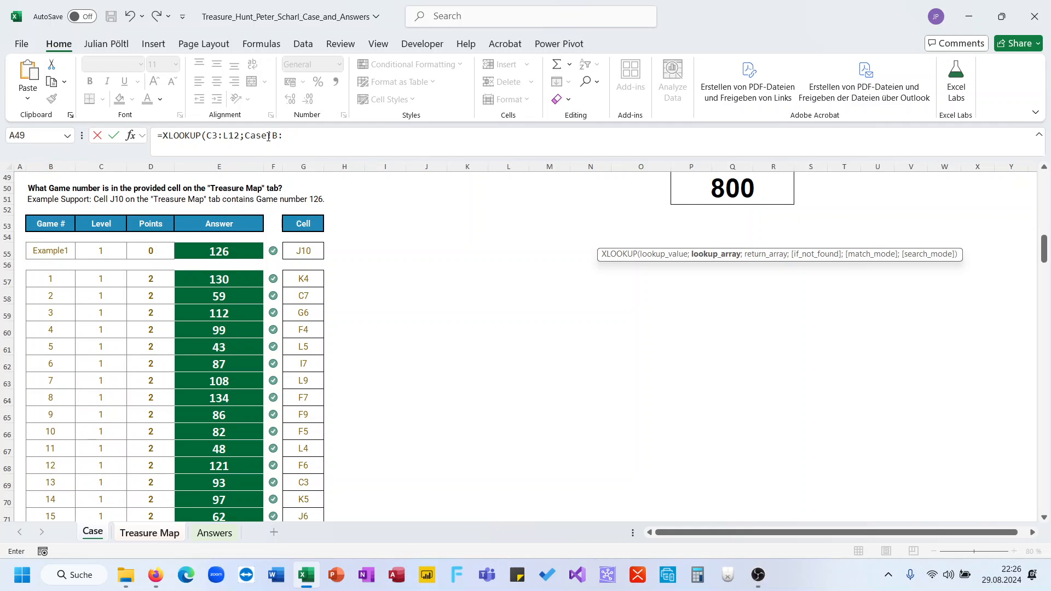
text(B;)
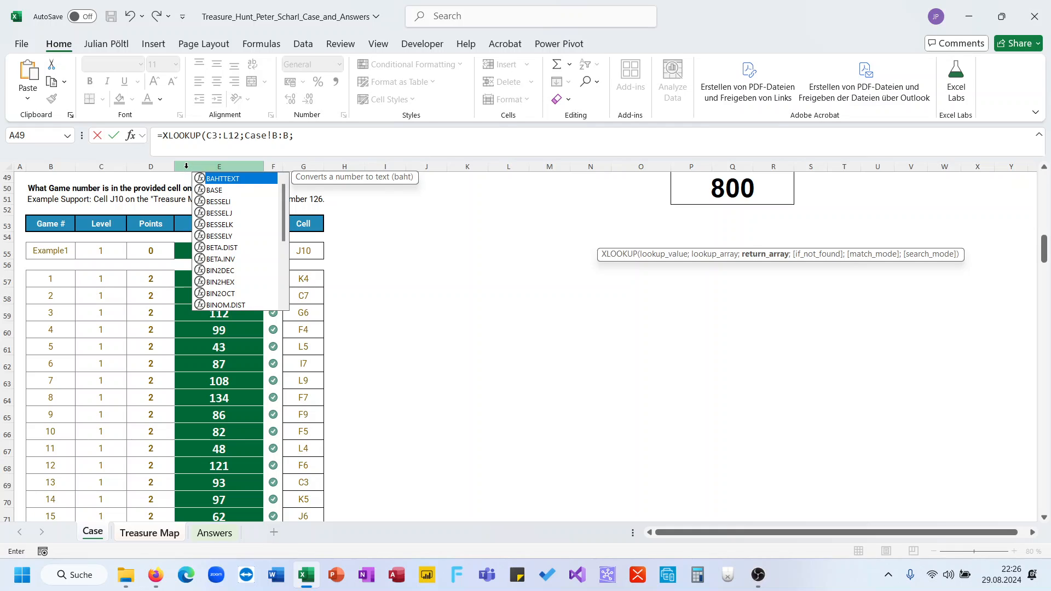
text(Case!B:)
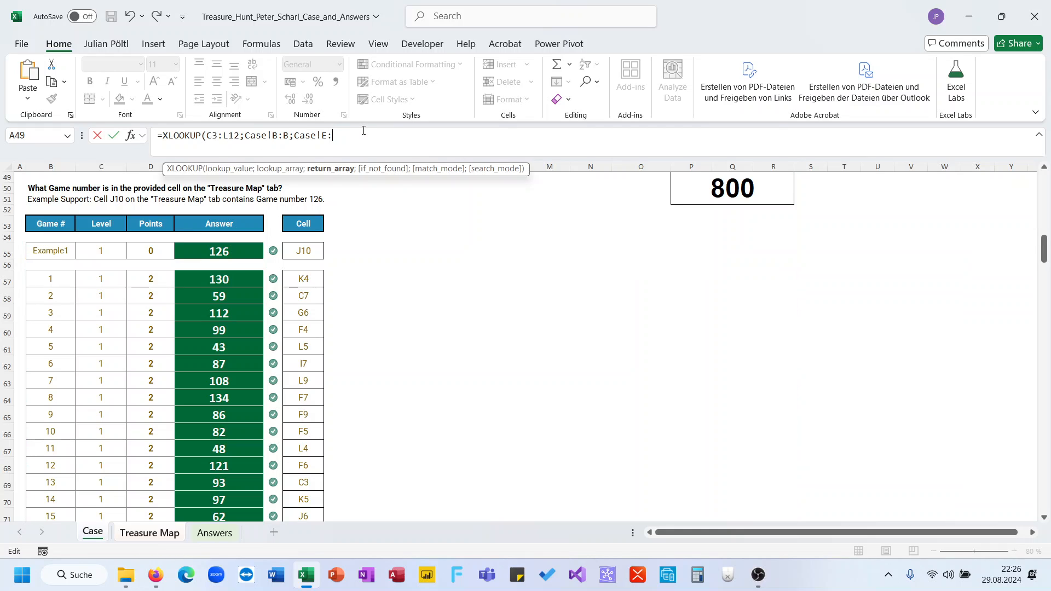
text(E))
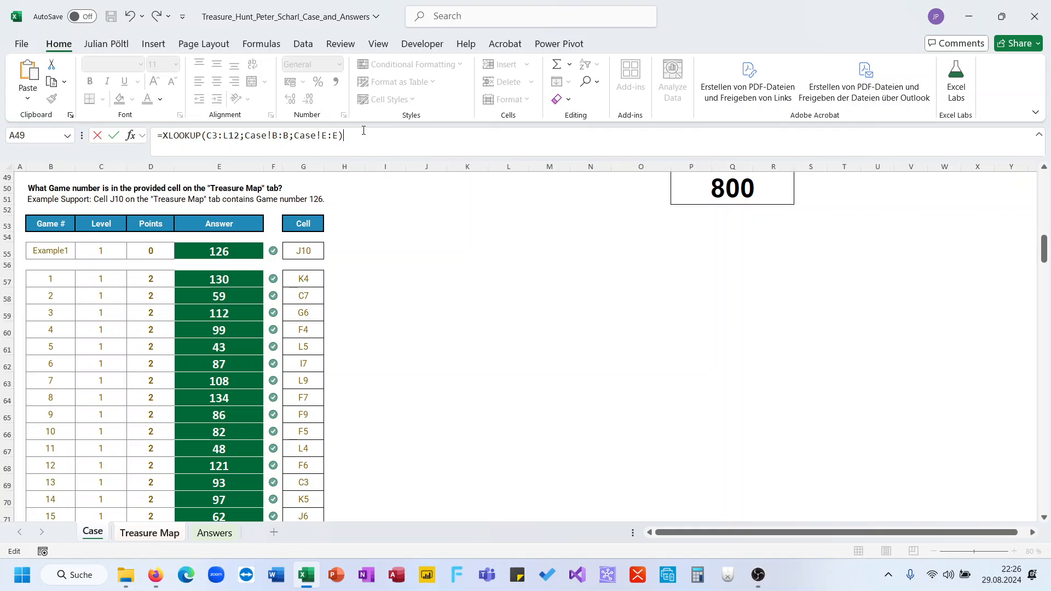
key(Return)
Step: Fit the widths of columns Q through Z to the arrows of the spilled grid
scroll(569, 233, right, 2)
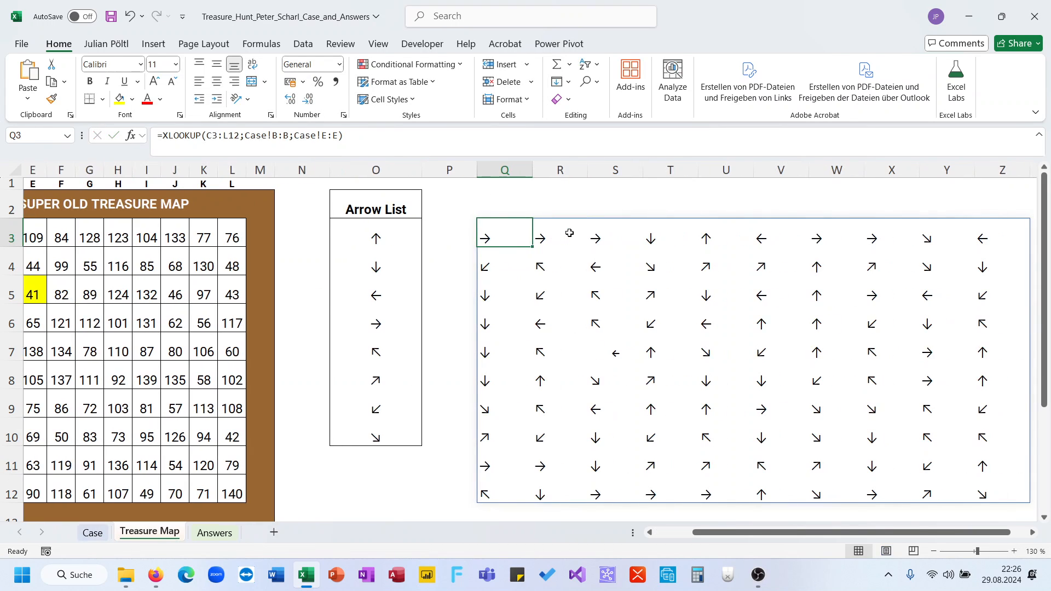
drag(527, 173, 992, 215)
double_click(1031, 170)
scroll(651, 339, left, 2)
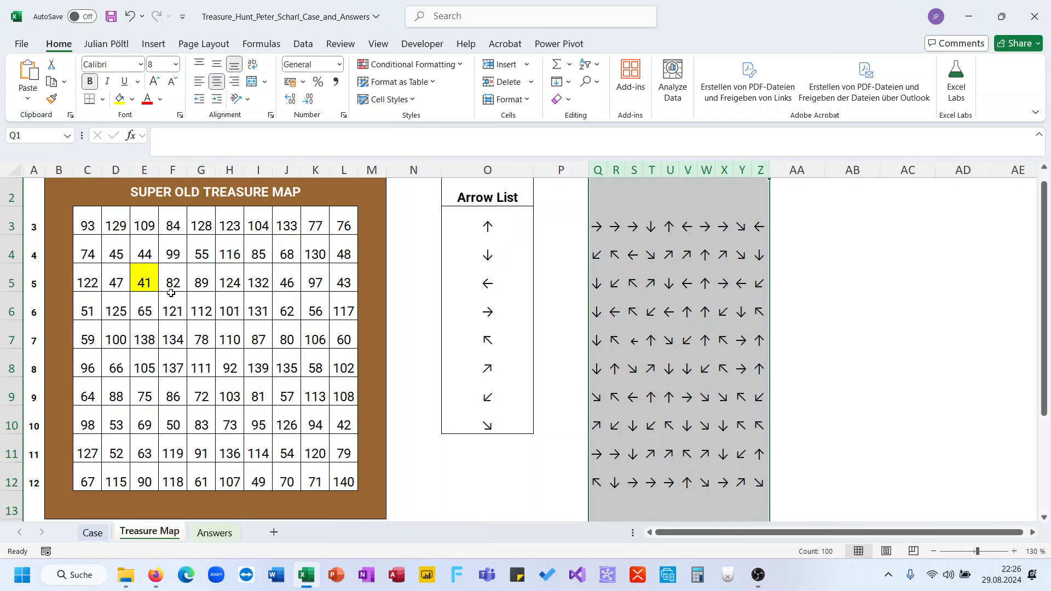
Step: Compare map cells with their arrows in Q3:Z12, tracing the moves from E5 to D4 and from C3 through D3 to E3
click(144, 279)
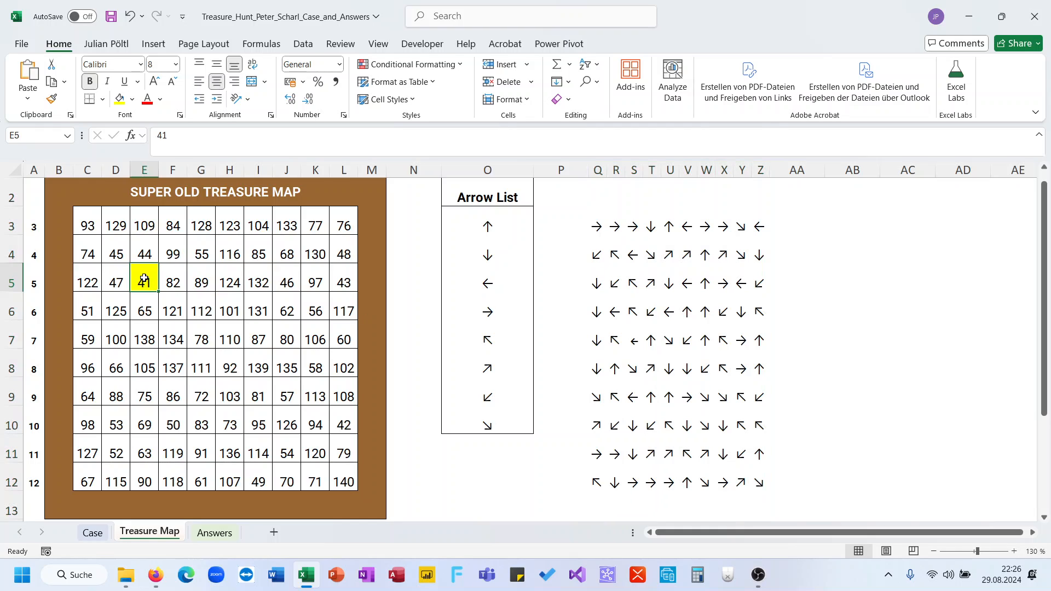
scroll(144, 279, up, 1)
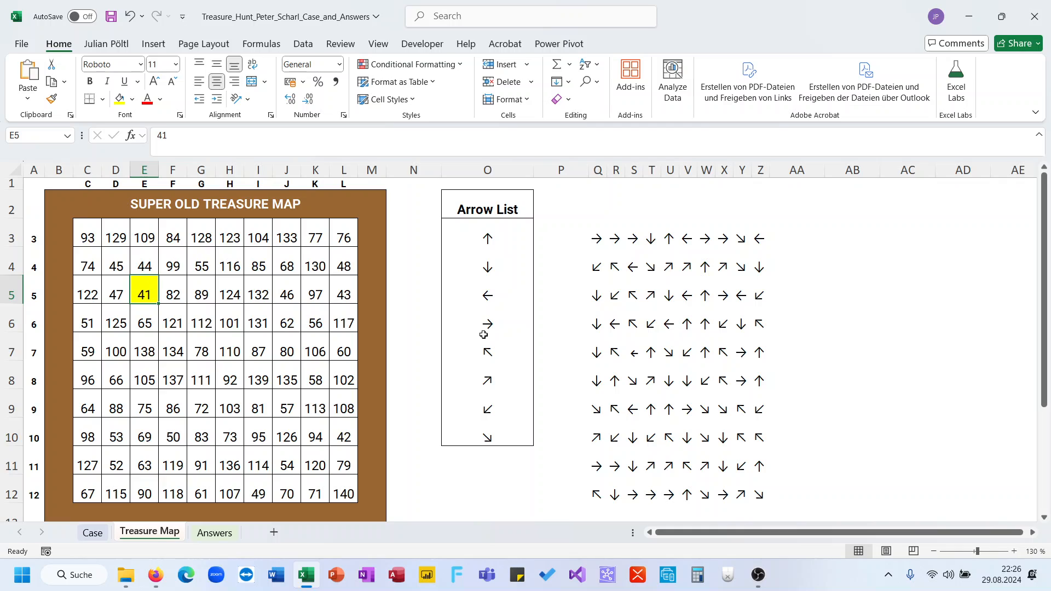
click(632, 299)
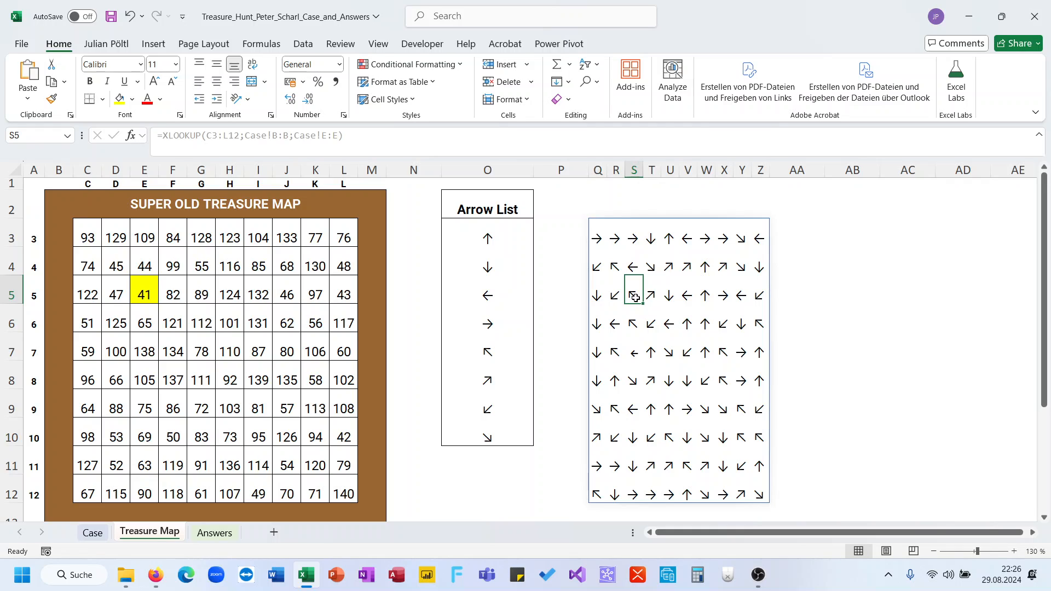
click(143, 293)
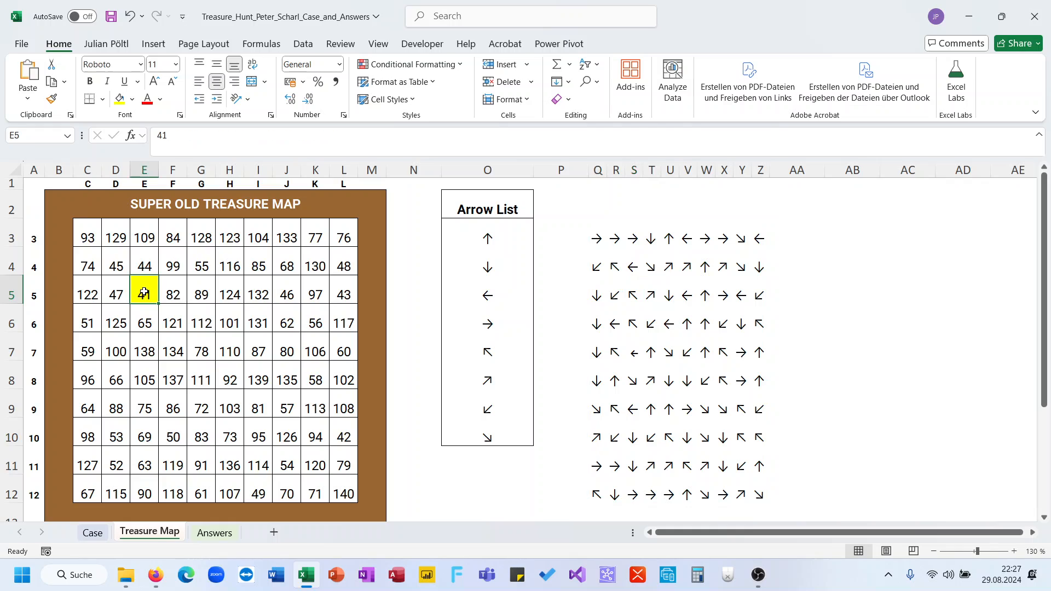
key(Up)
key(Left)
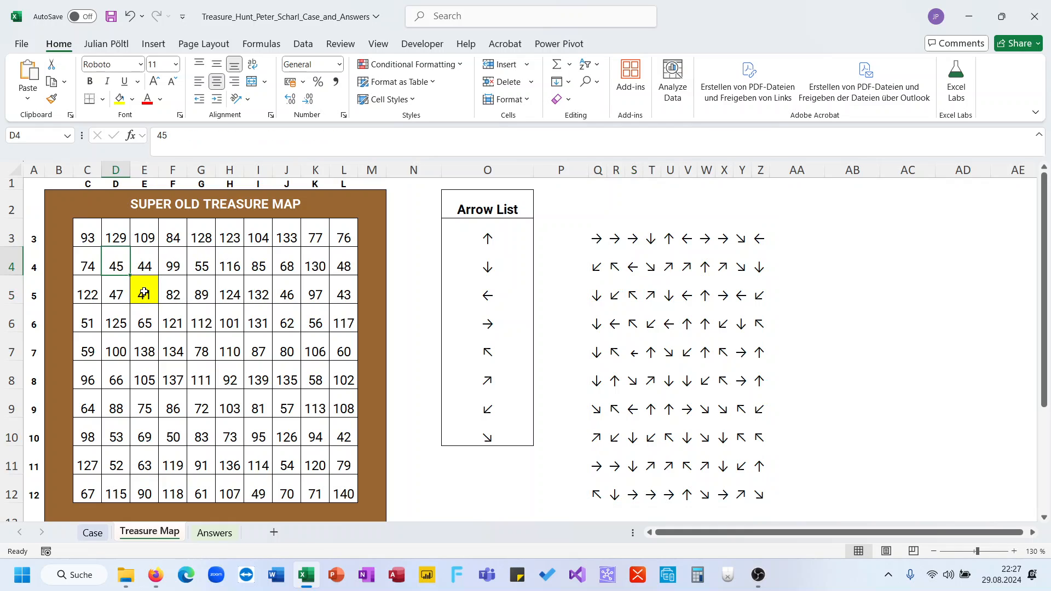
click(150, 292)
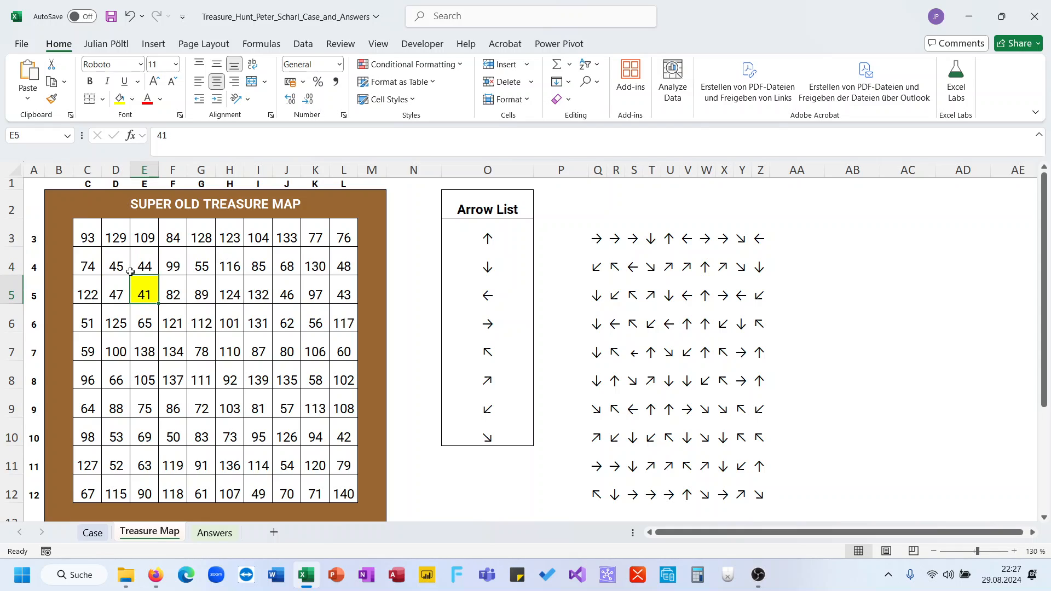
click(136, 268)
click(120, 267)
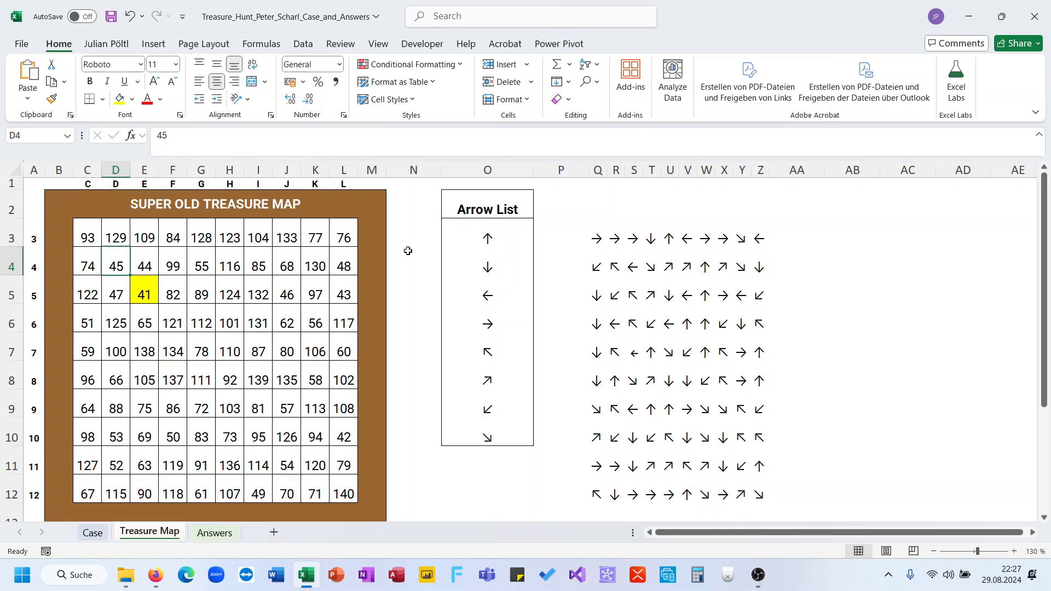
click(92, 240)
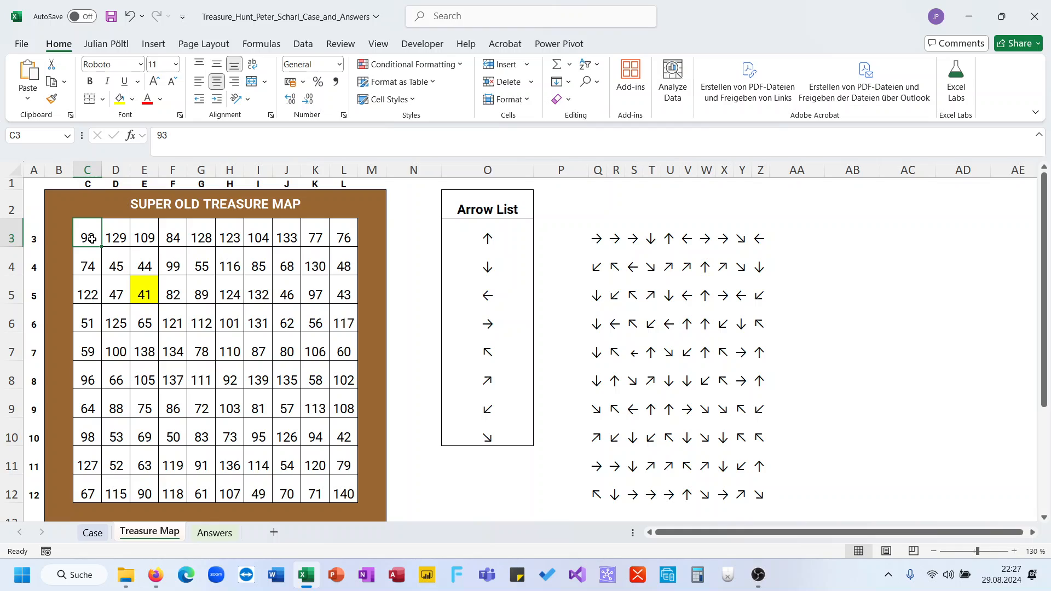
click(598, 240)
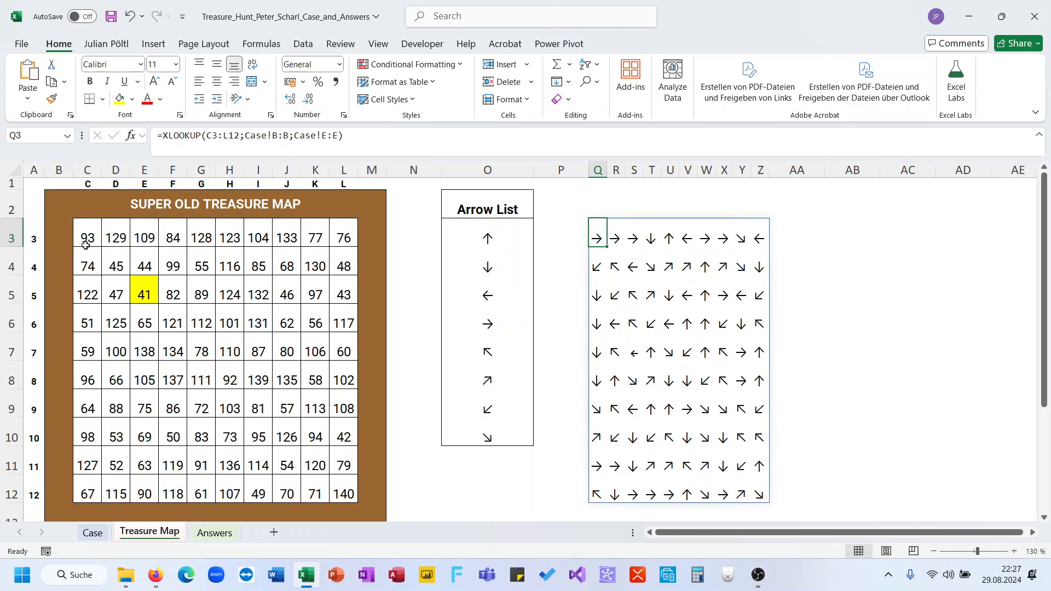
click(120, 233)
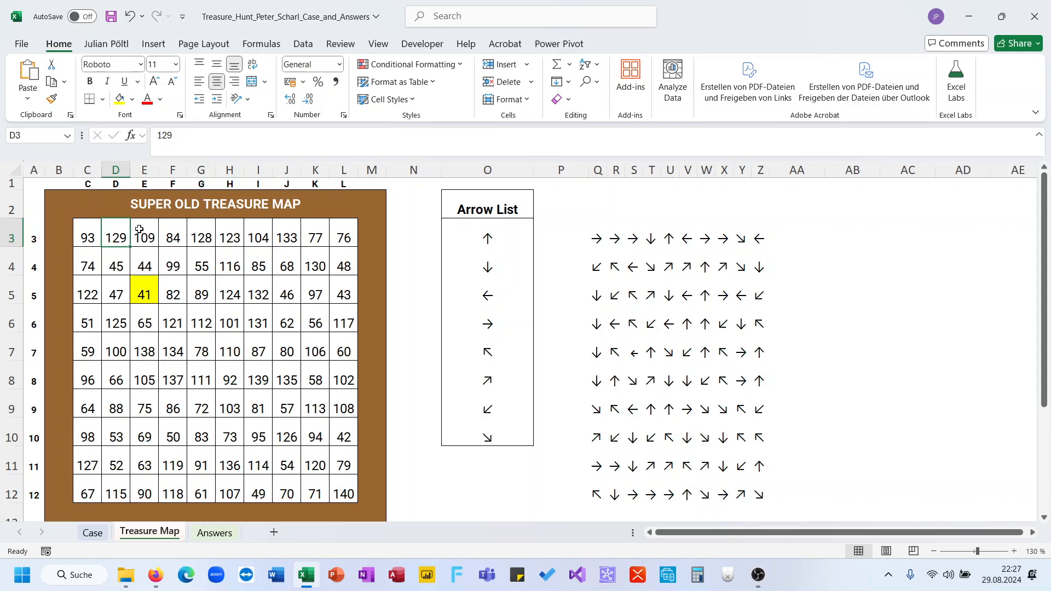
click(140, 230)
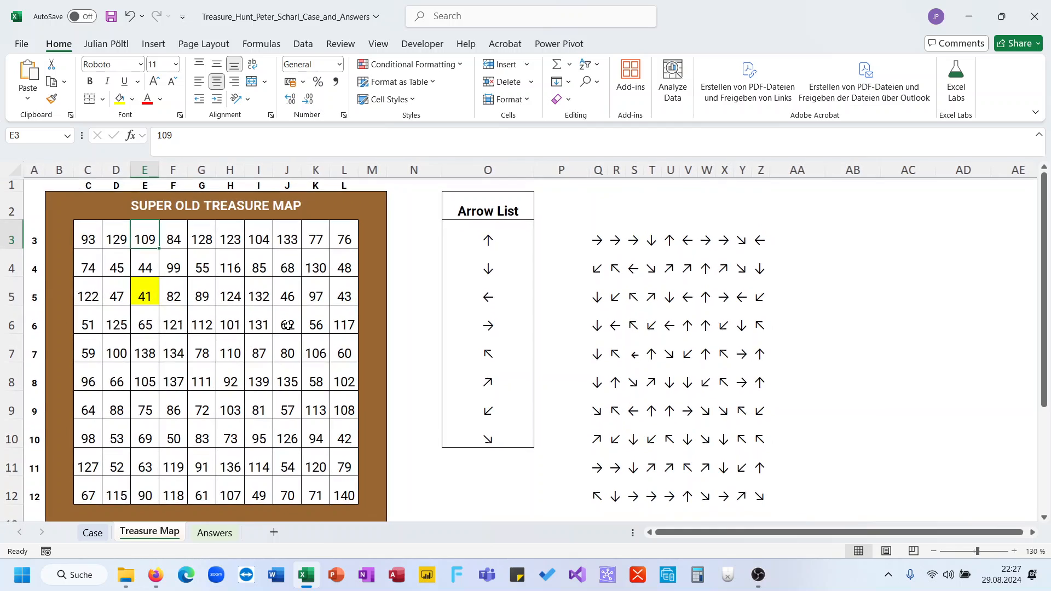
scroll(288, 325, down, 1)
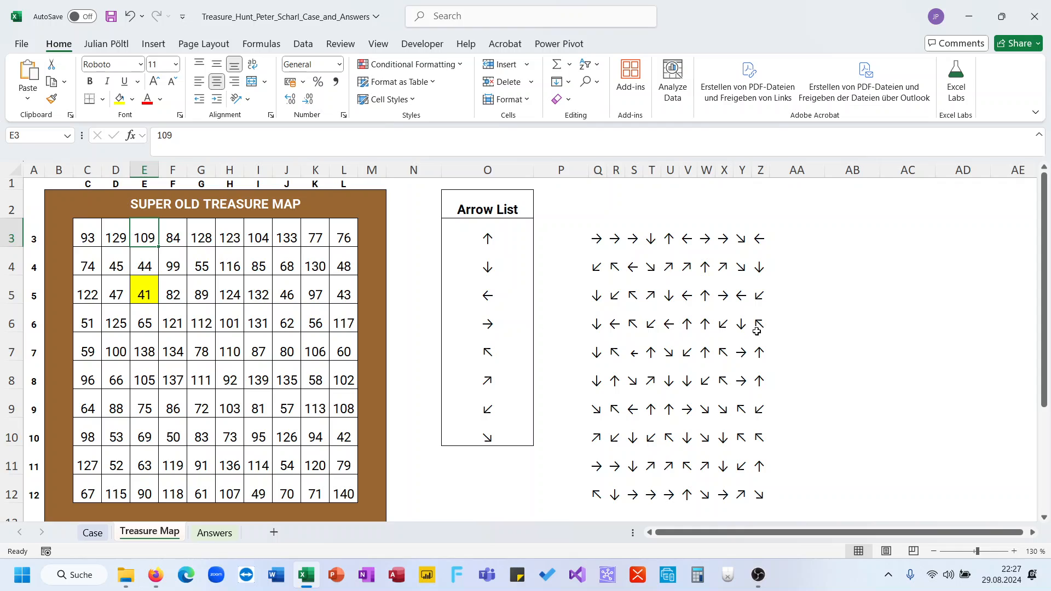
Step: Copy the down arrow from the Arrow List to AB4 and the up arrow to AB5, and trace the loop between them
click(496, 276)
key(ctrl+c)
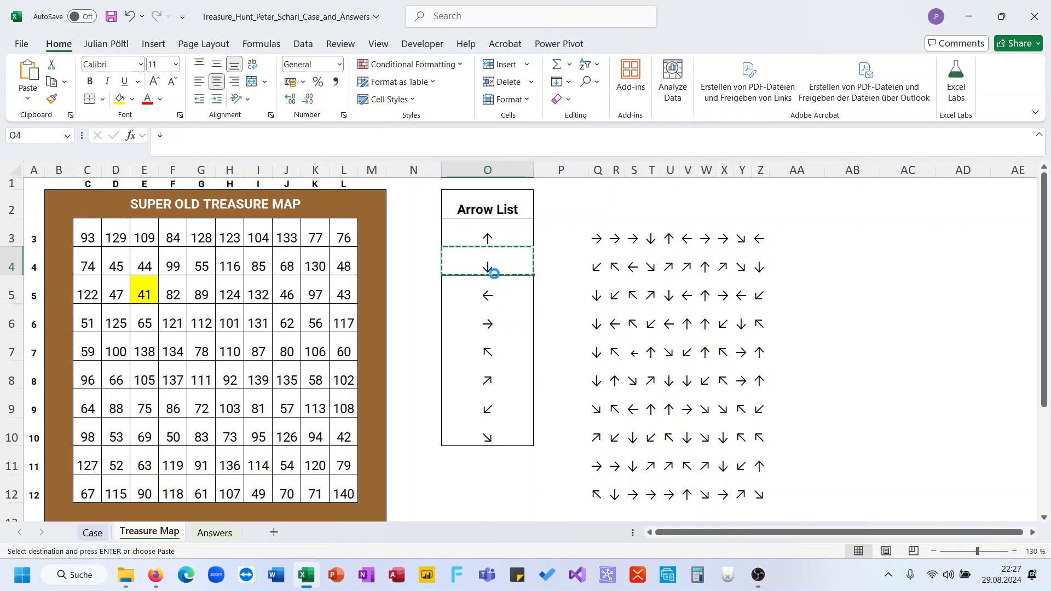
click(838, 261)
key(ctrl+v)
click(503, 238)
key(ctrl+c)
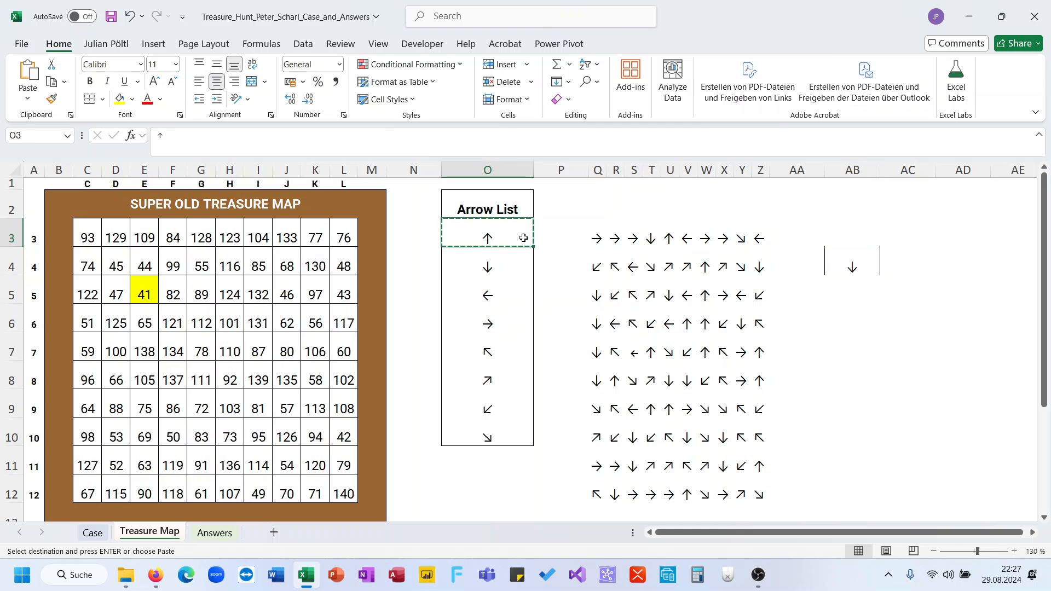
click(856, 283)
key(ctrl+v)
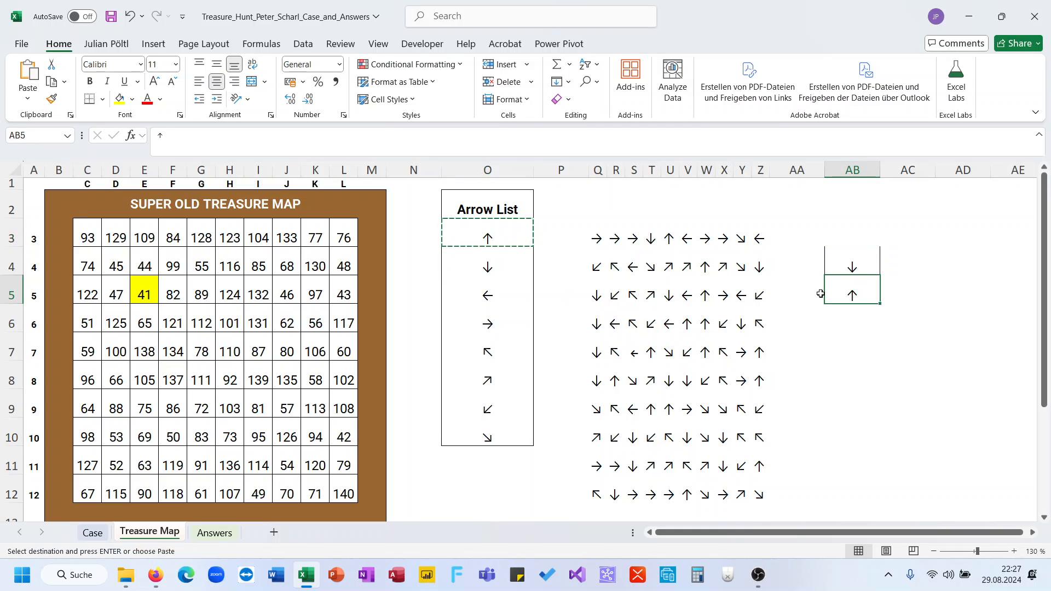
click(857, 262)
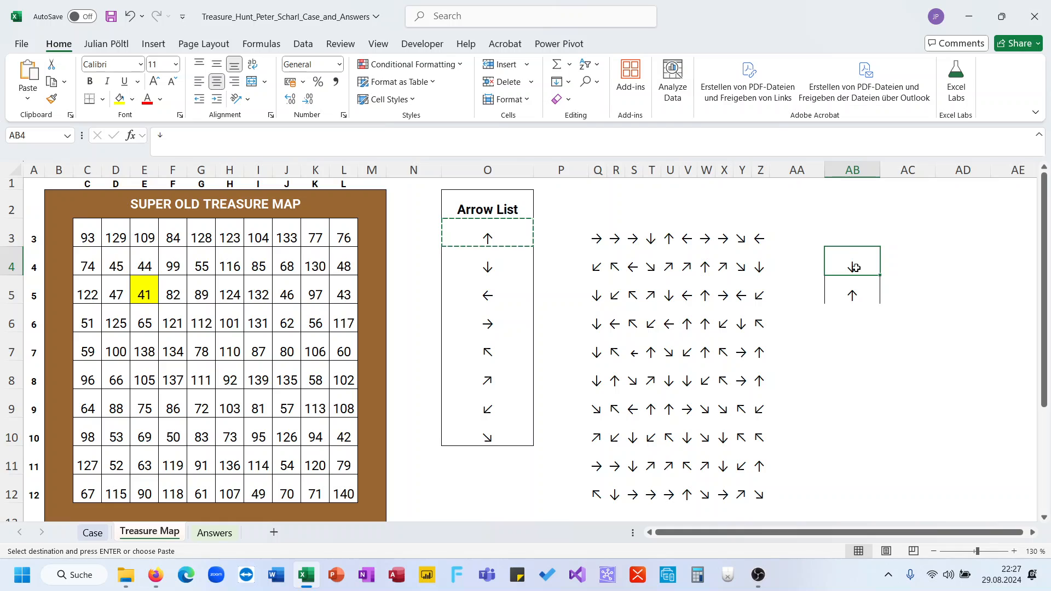
click(857, 284)
click(858, 262)
click(861, 295)
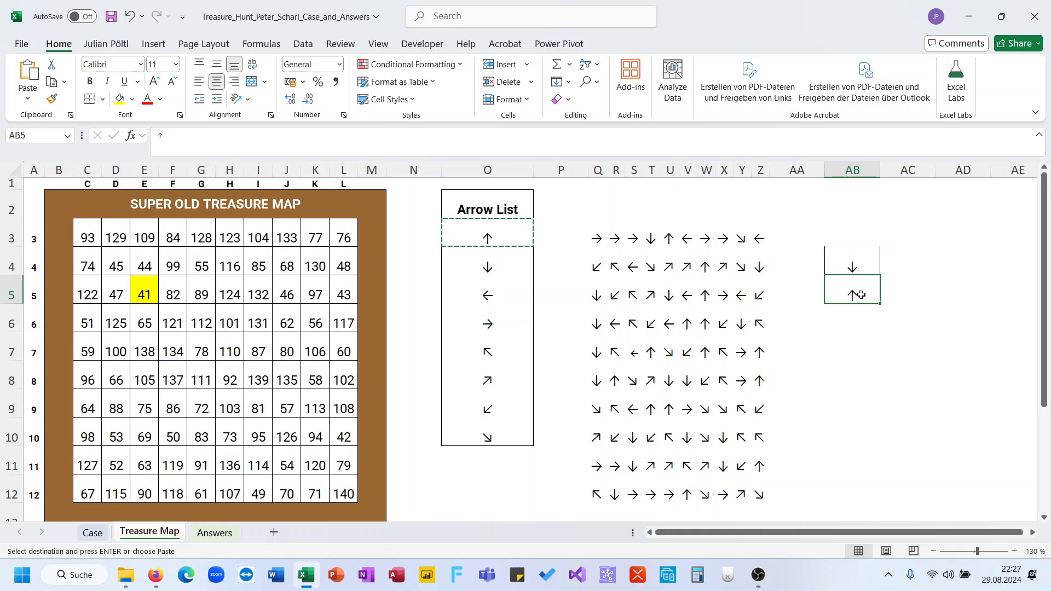
Step: Copy the left arrow from the Arrow List to AD6 and the right arrow to AC6
click(490, 296)
key(ctrl+c)
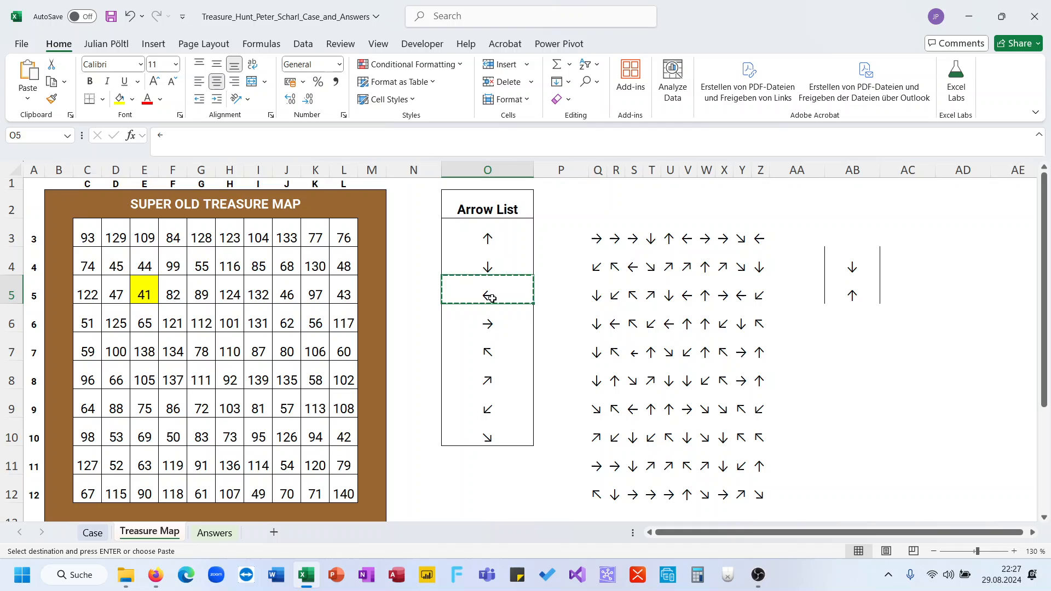
click(941, 317)
key(ctrl+v)
click(469, 310)
key(ctrl+c)
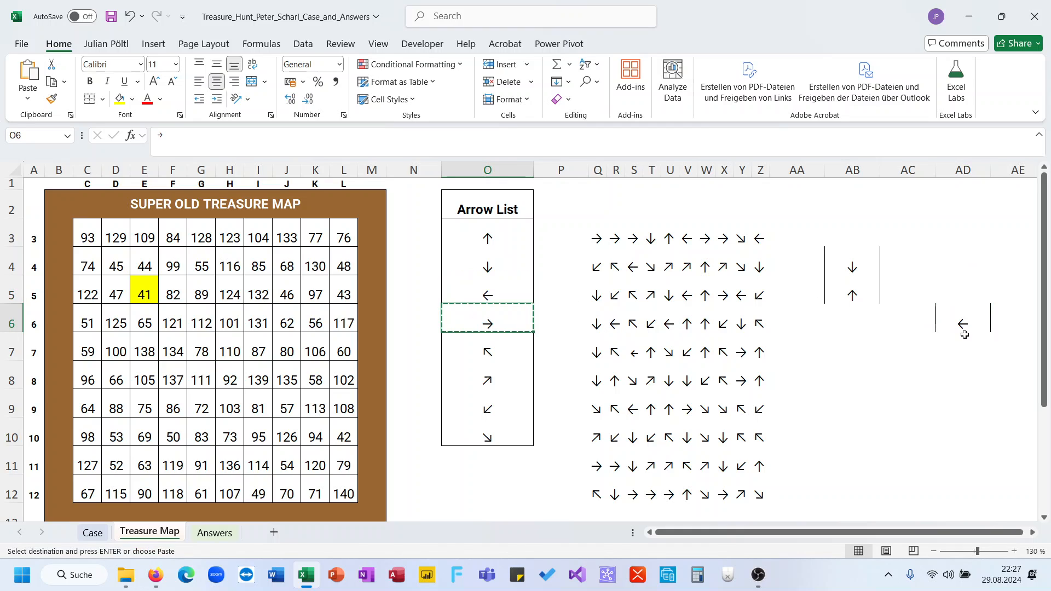
click(928, 324)
key(ctrl+v)
Step: Trace the back-and-forth loop between the facing arrows in AC6 and AD6
click(954, 322)
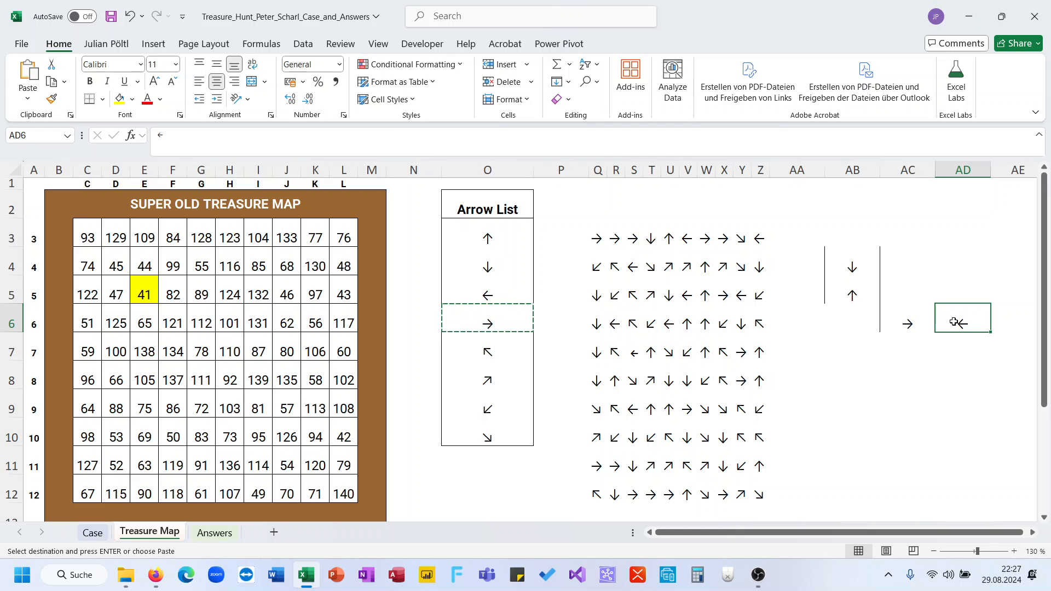
key(Left)
key(Right)
key(Left)
key(Right)
key(Left)
key(Right)
key(Left)
key(Right)
key(Left)
key(Down)
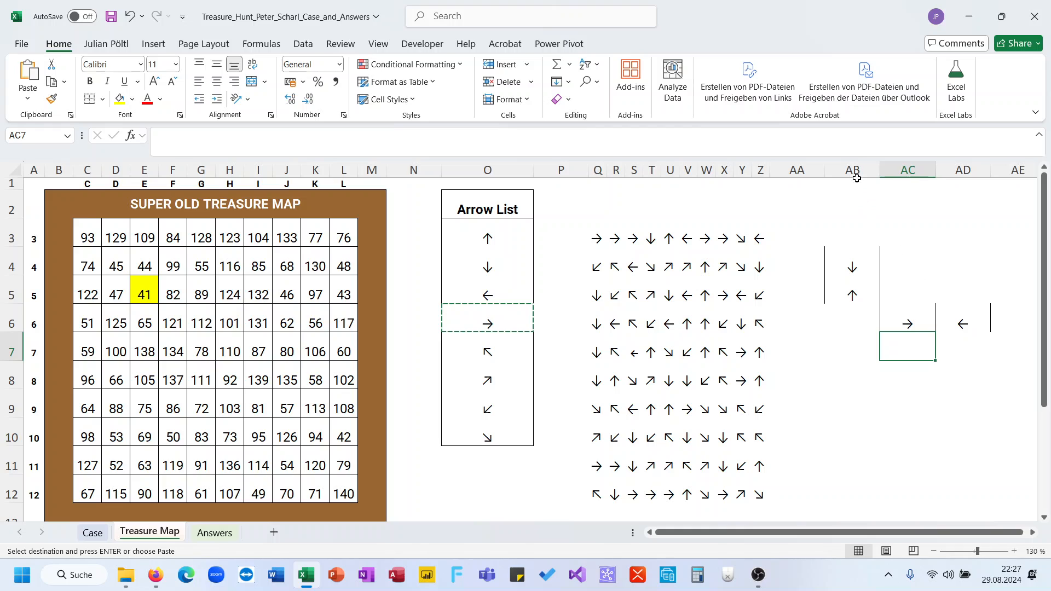
Step: Clear the sample arrows from columns AB through AD
drag(855, 172, 970, 180)
key(Escape)
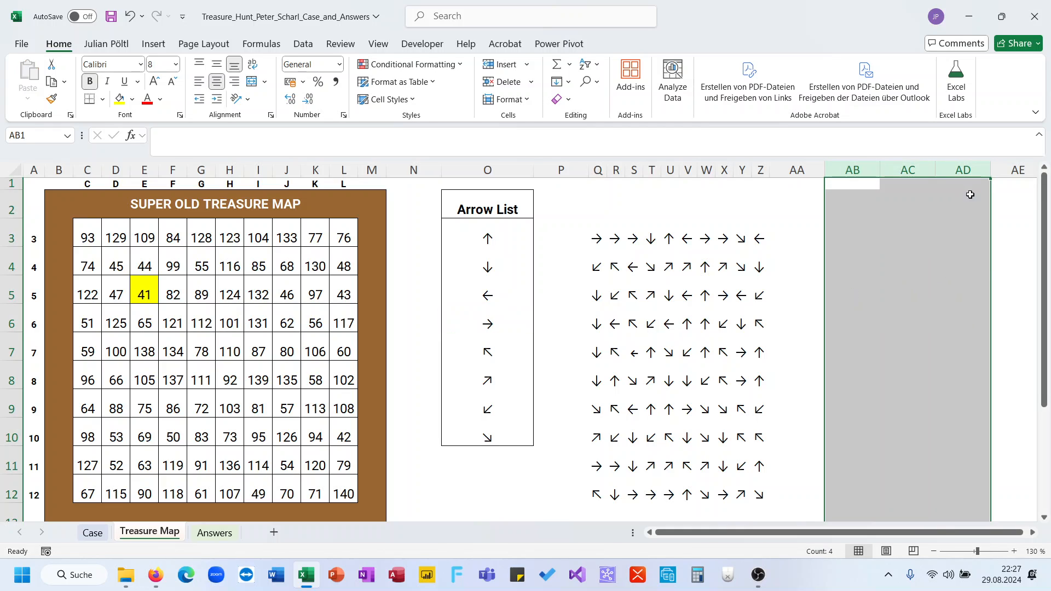
click(836, 285)
scroll(836, 282, down, 5)
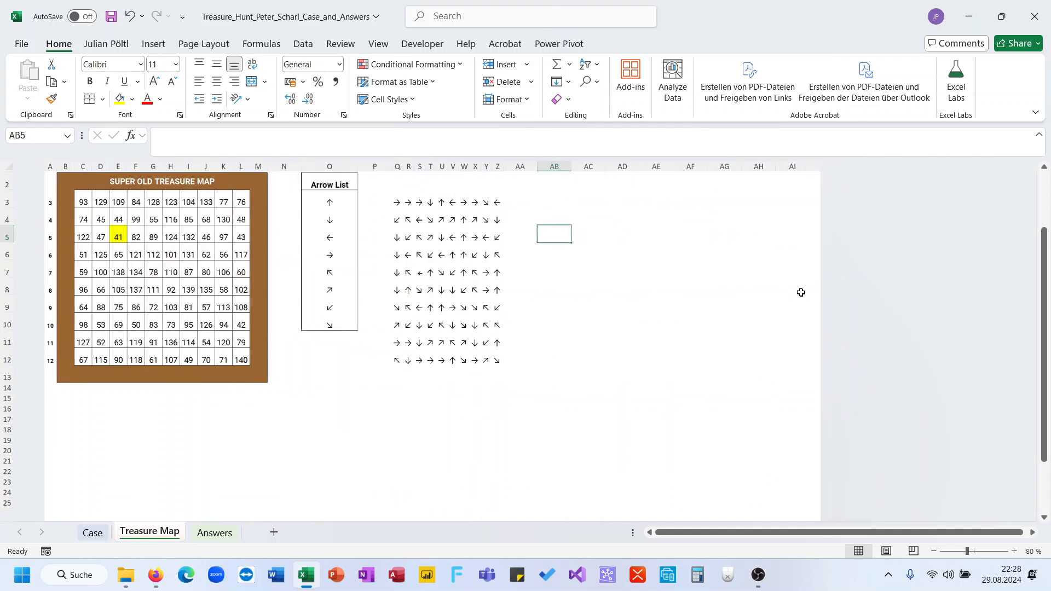
Step: Review the instructions and bonus questions on the Case sheet, and retrace the first map move from E5 to D4
click(93, 533)
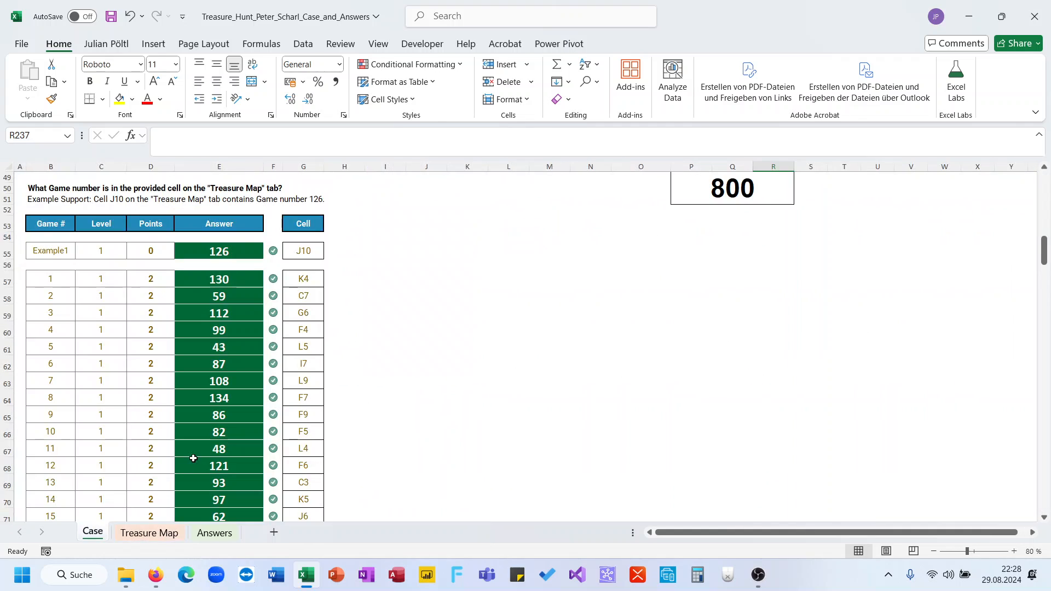
scroll(278, 372, up, 15)
scroll(279, 370, down, 3)
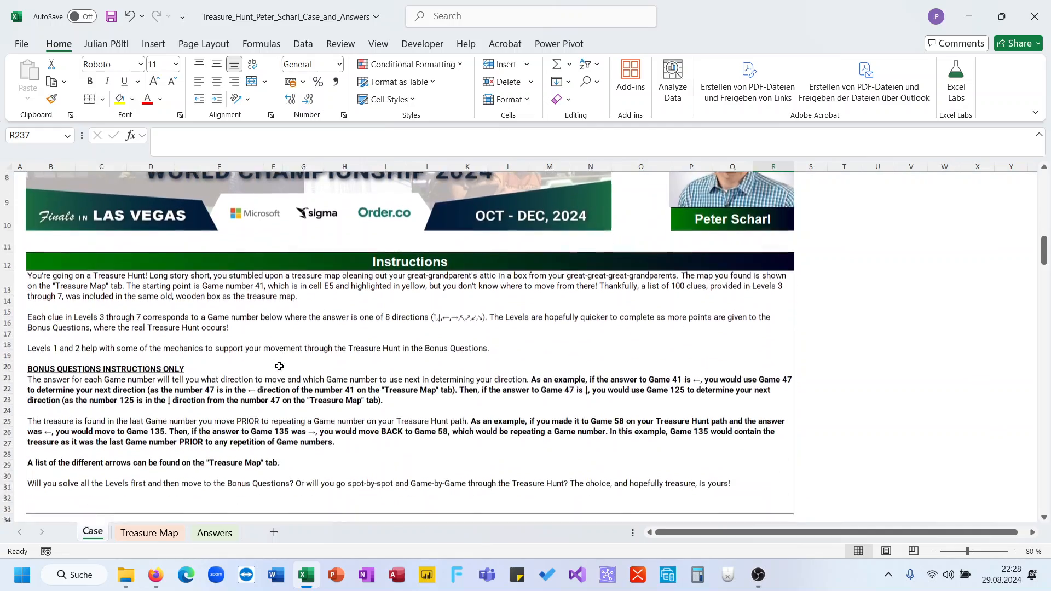
scroll(279, 367, down, 7)
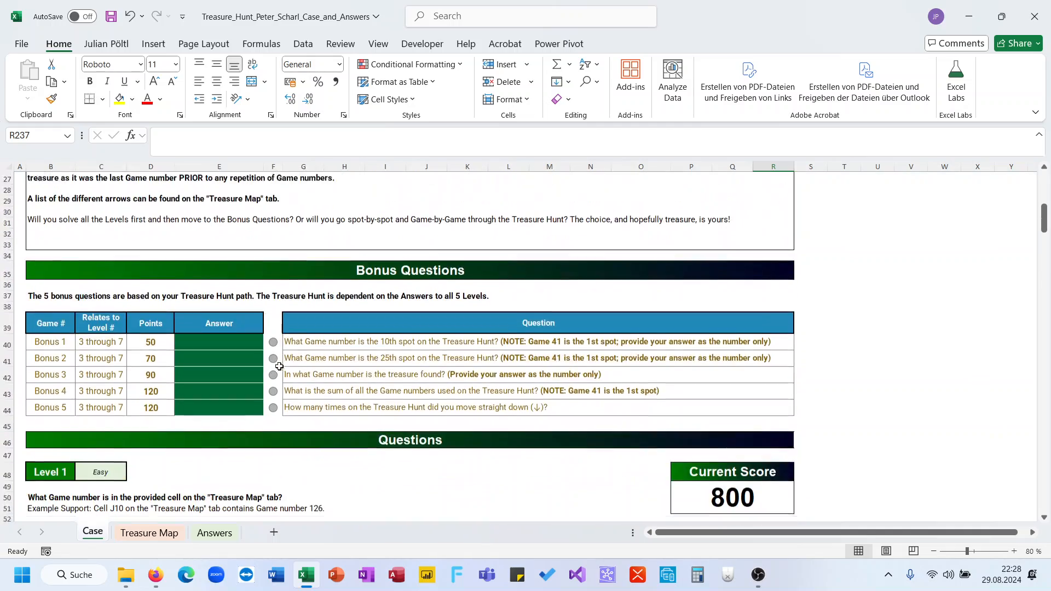
click(167, 532)
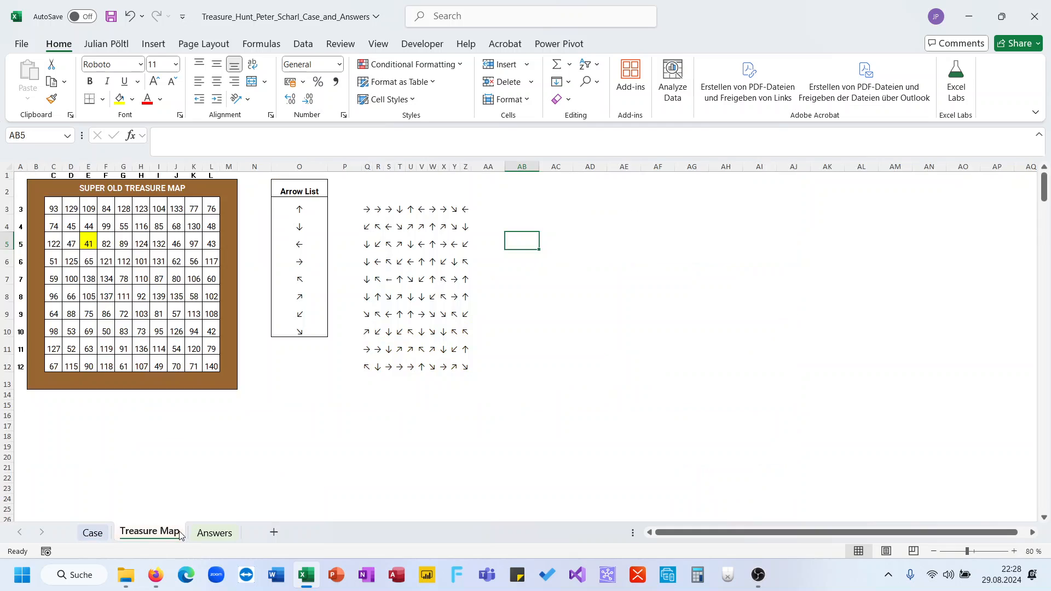
click(85, 242)
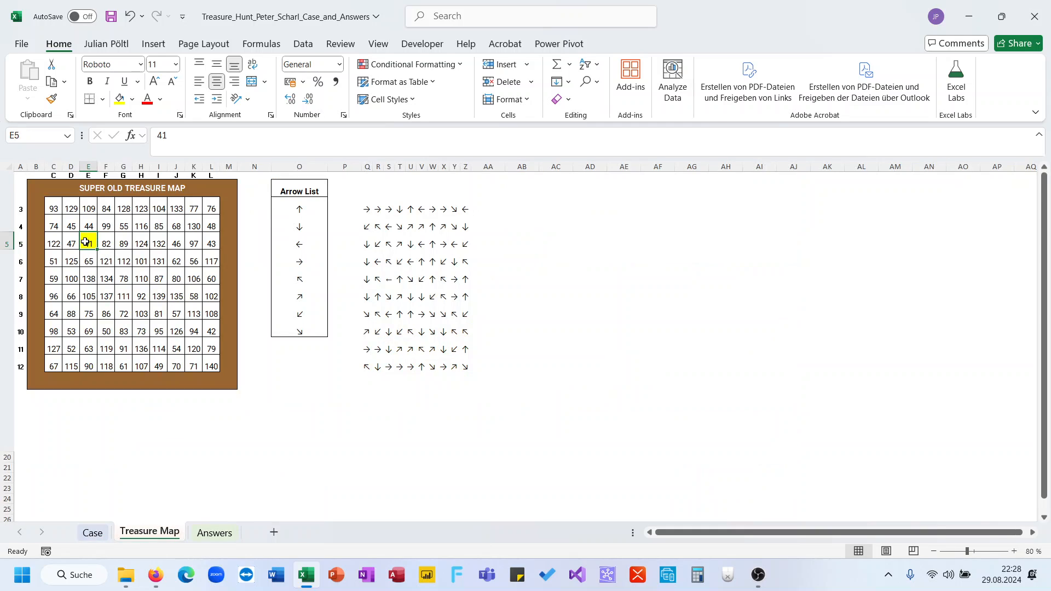
key(Up)
key(Left)
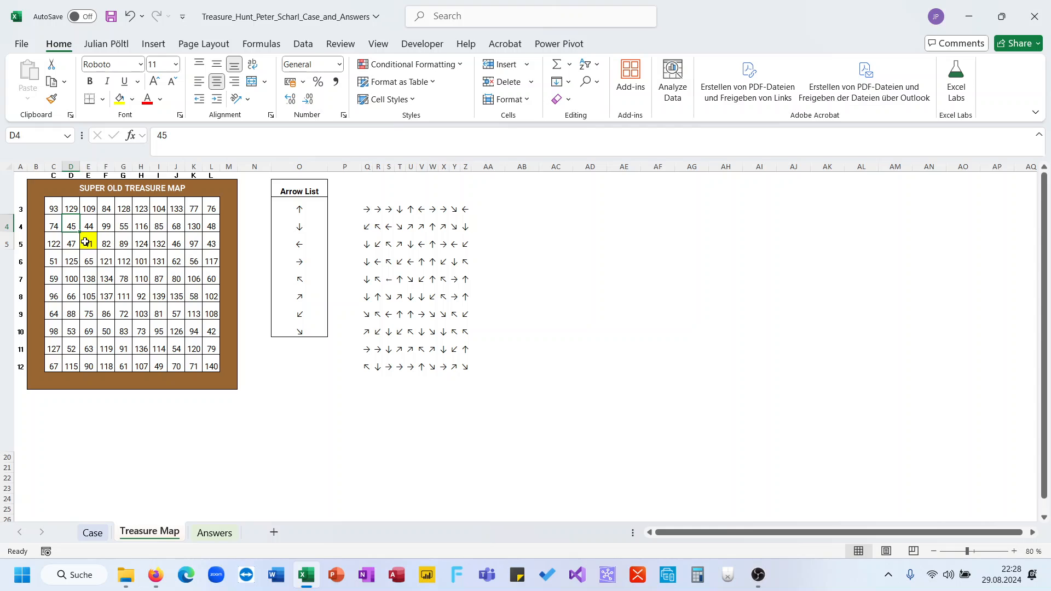
Step: Examine the five bonus questions on the Case sheet, from the 10th and 25th spots to the count of straight-down moves
click(99, 534)
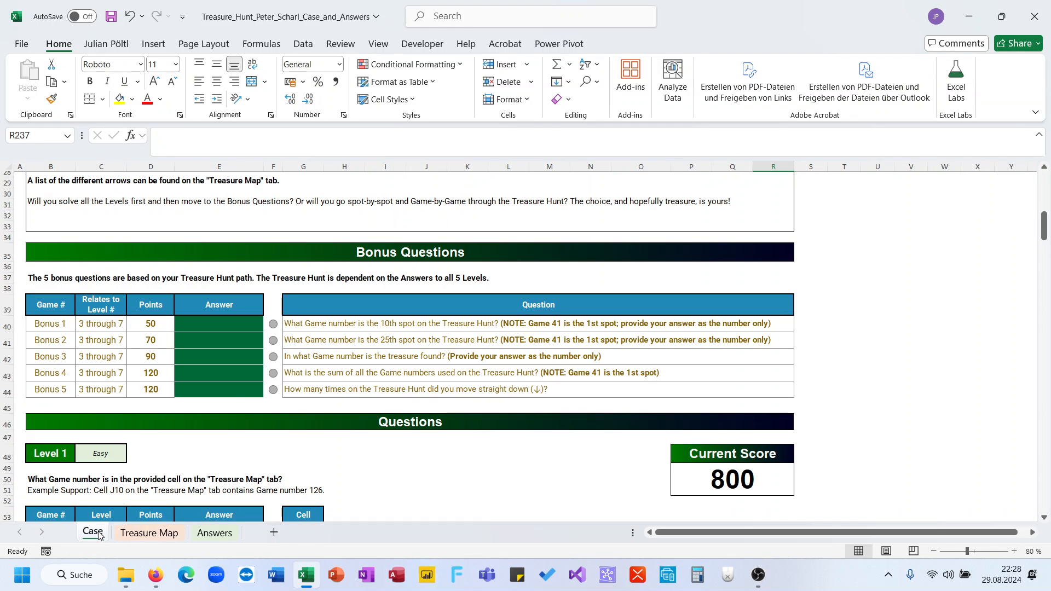
click(575, 323)
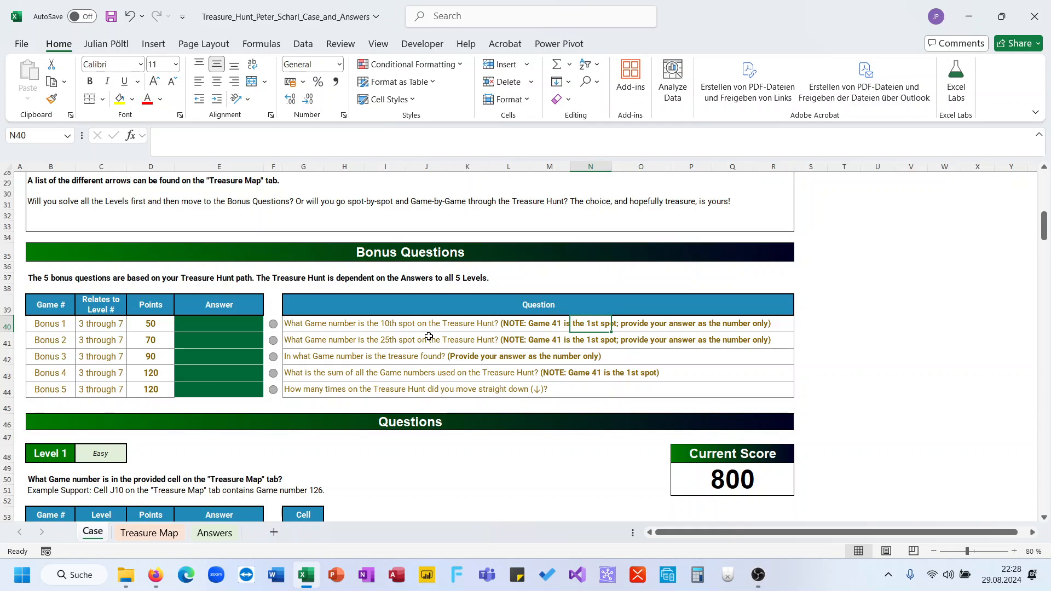
click(326, 325)
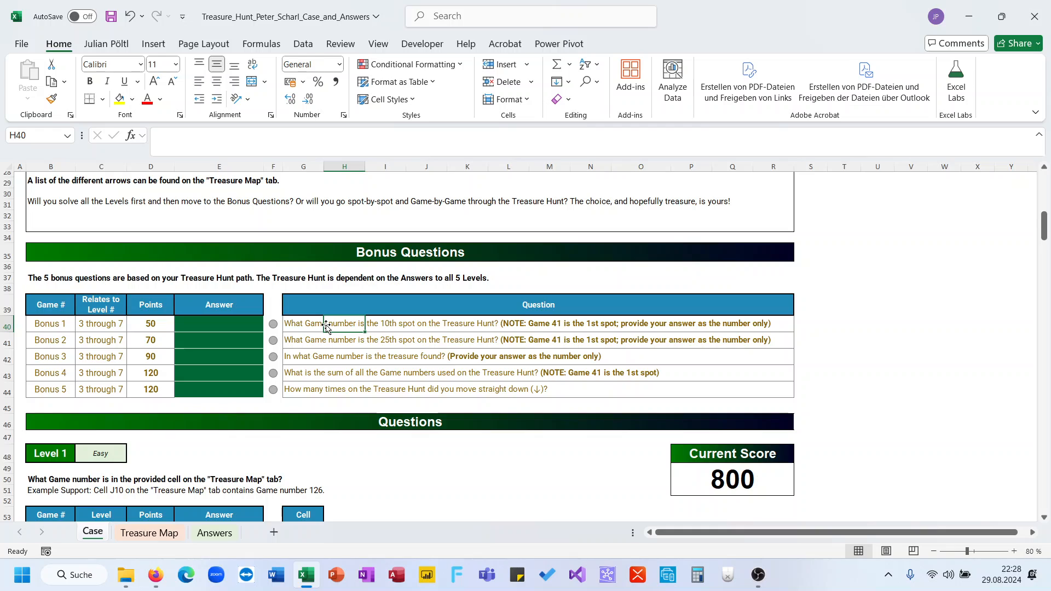
click(149, 536)
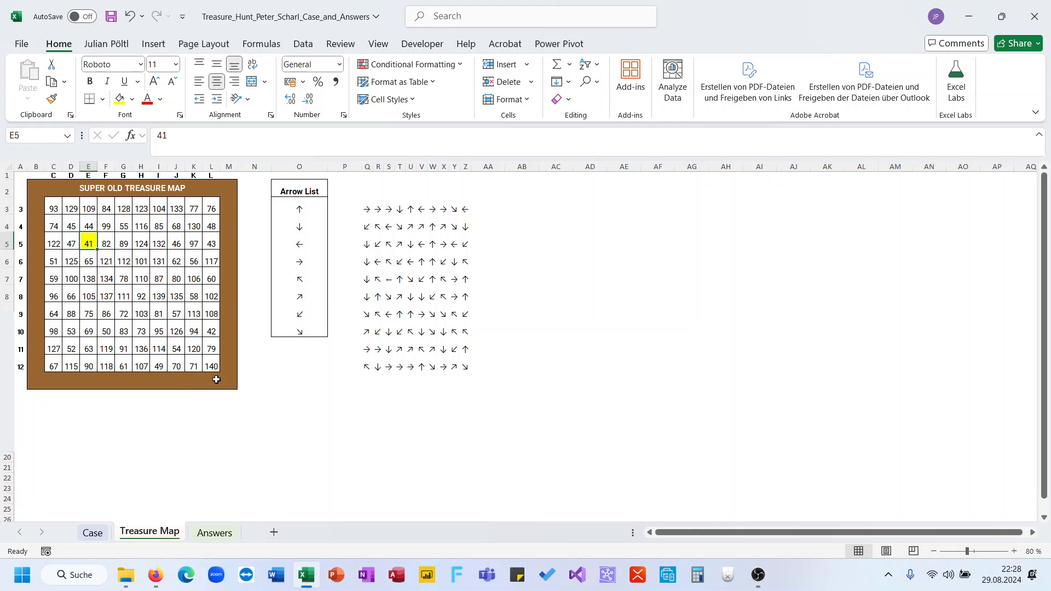
scroll(279, 381, down, 2)
click(107, 534)
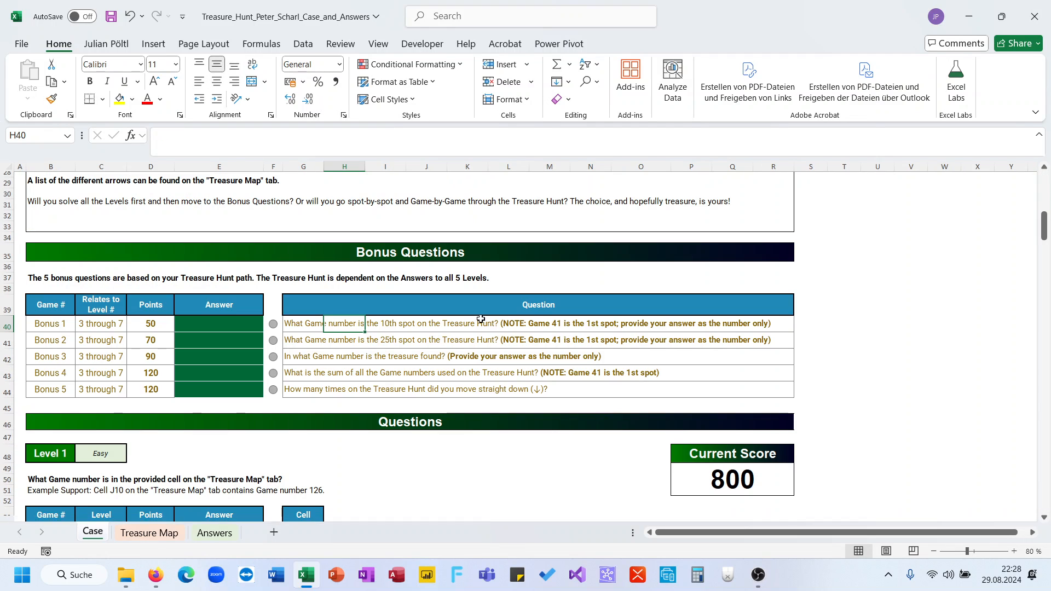
drag(309, 359, 305, 389)
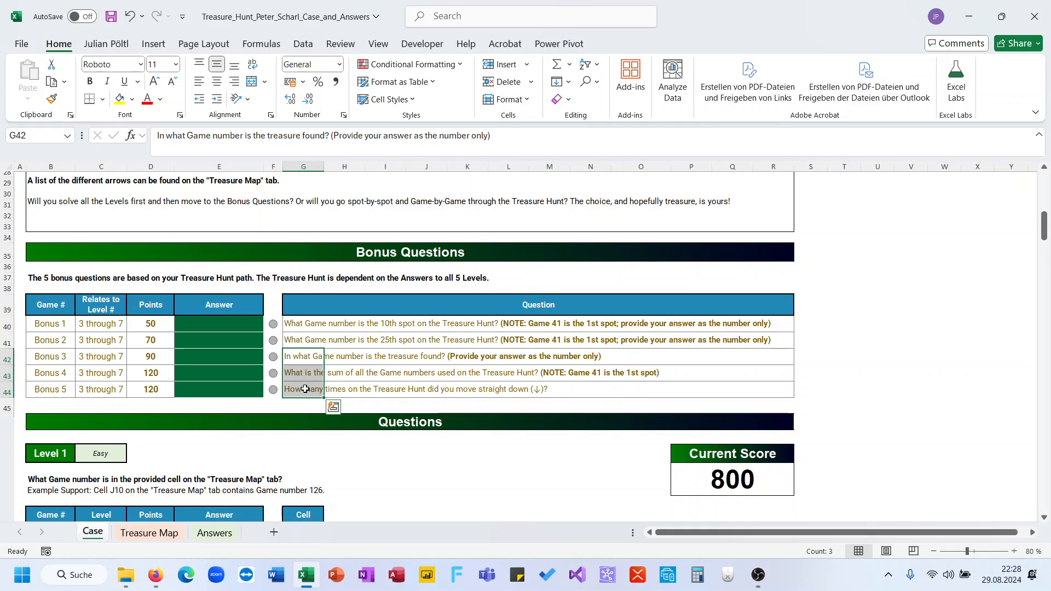
click(300, 324)
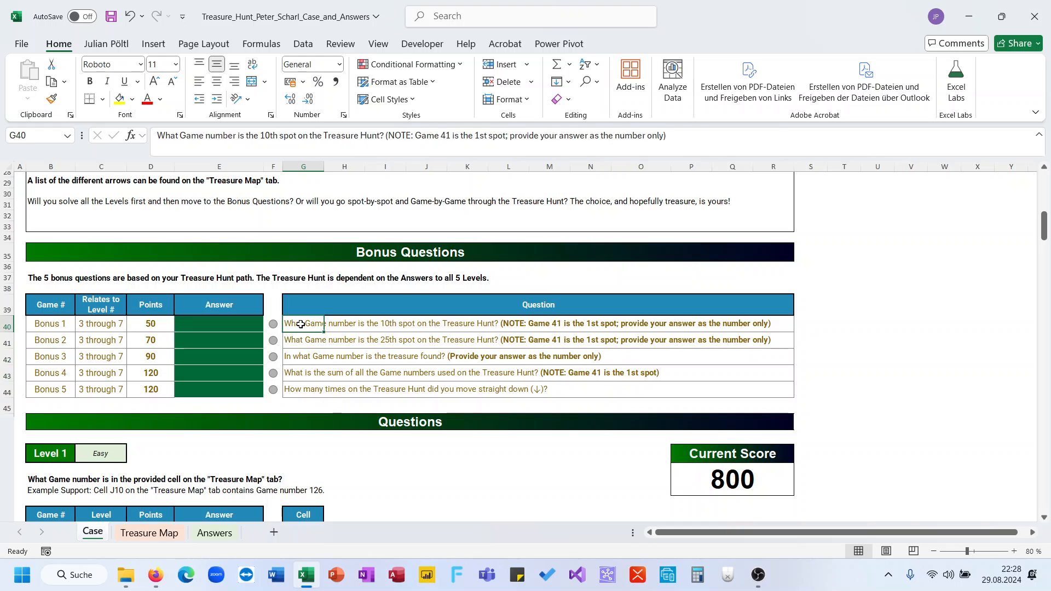
Step: Turn the Treasure Map's number grid C3:L12 into a single column with TOCOL in cell O15
click(147, 533)
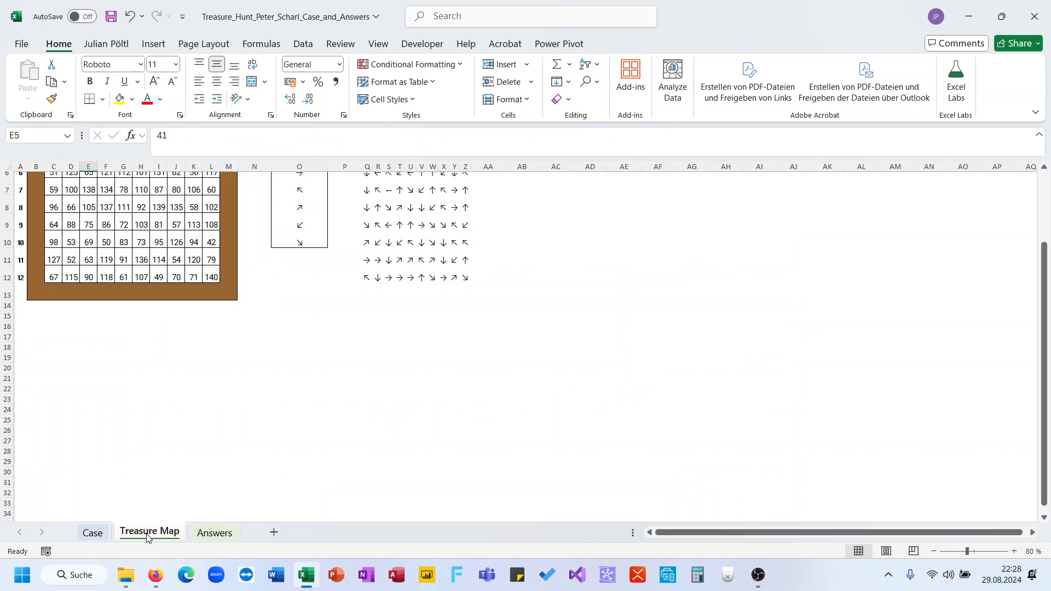
scroll(439, 372, up, 3)
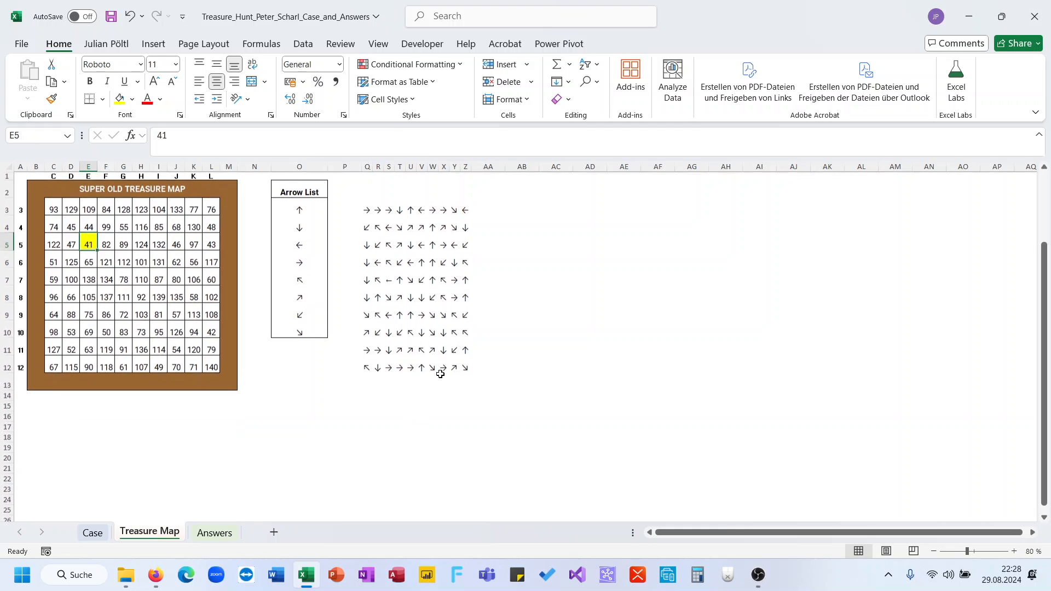
click(283, 407)
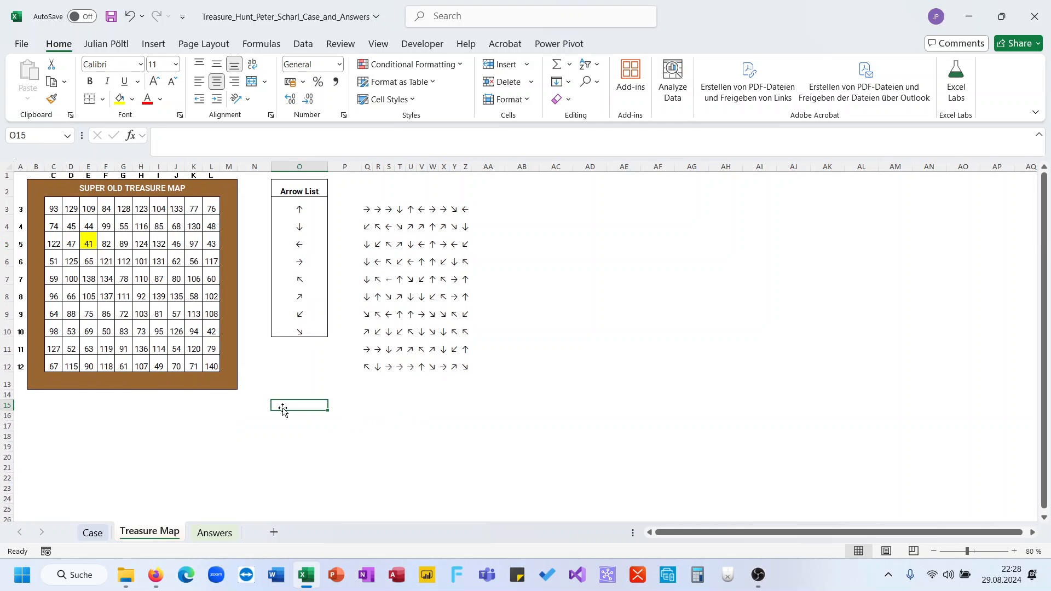
text(=)
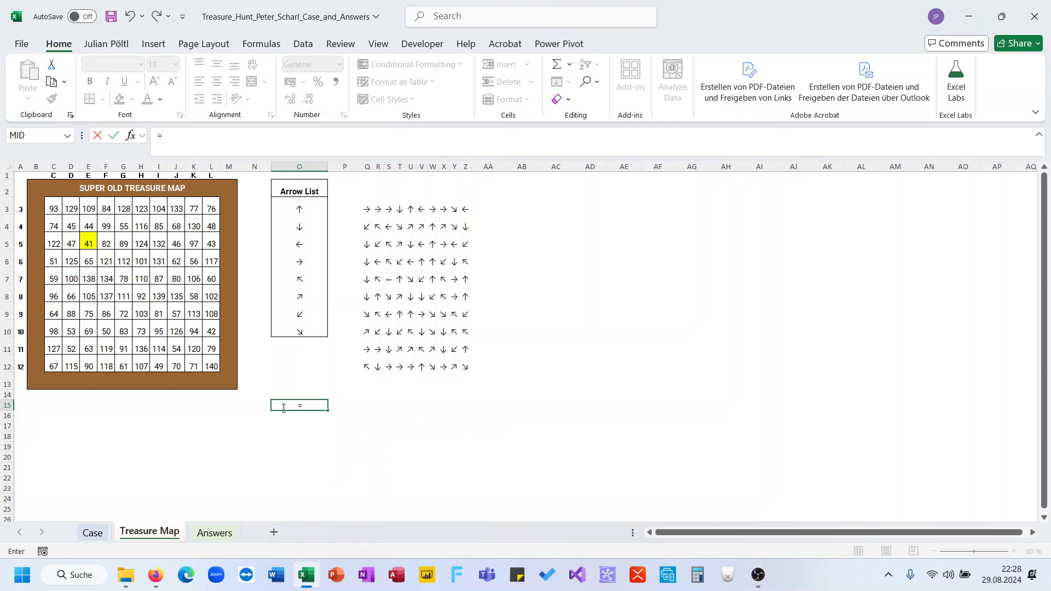
text(tocol)
key(Tab)
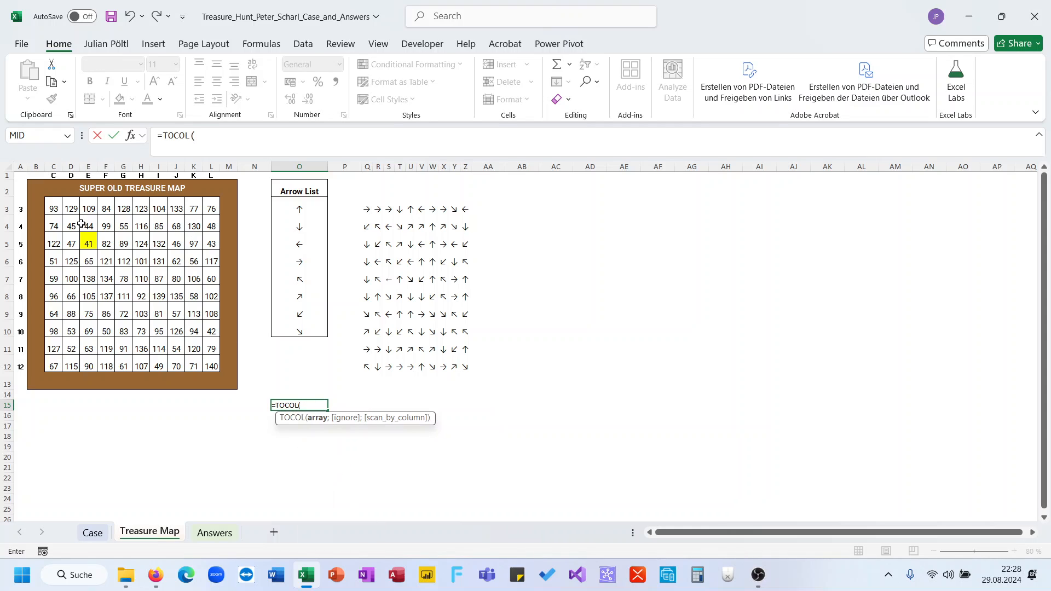
drag(53, 208, 204, 361)
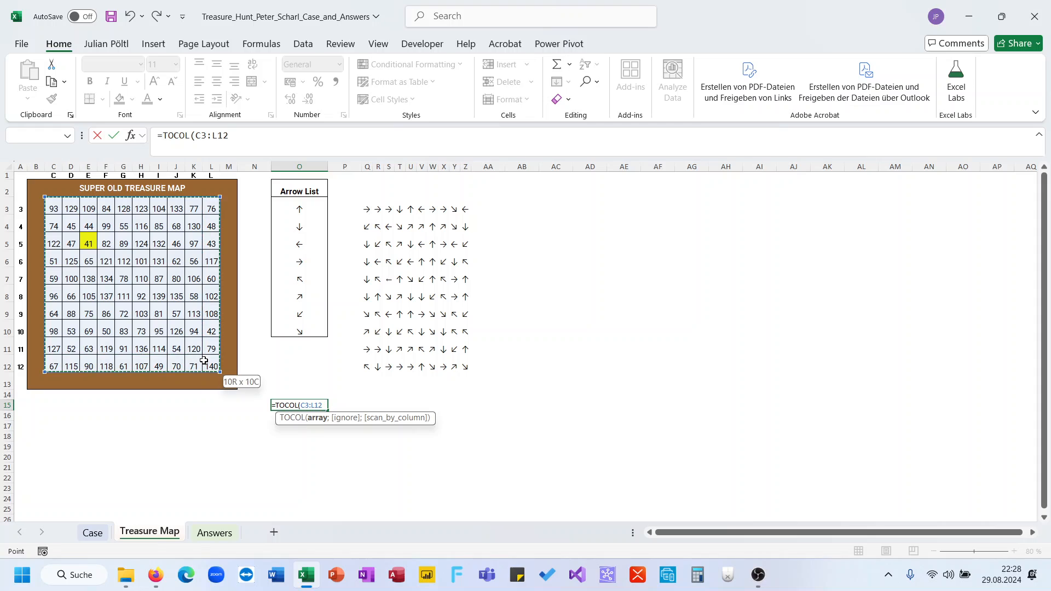
text())
key(Return)
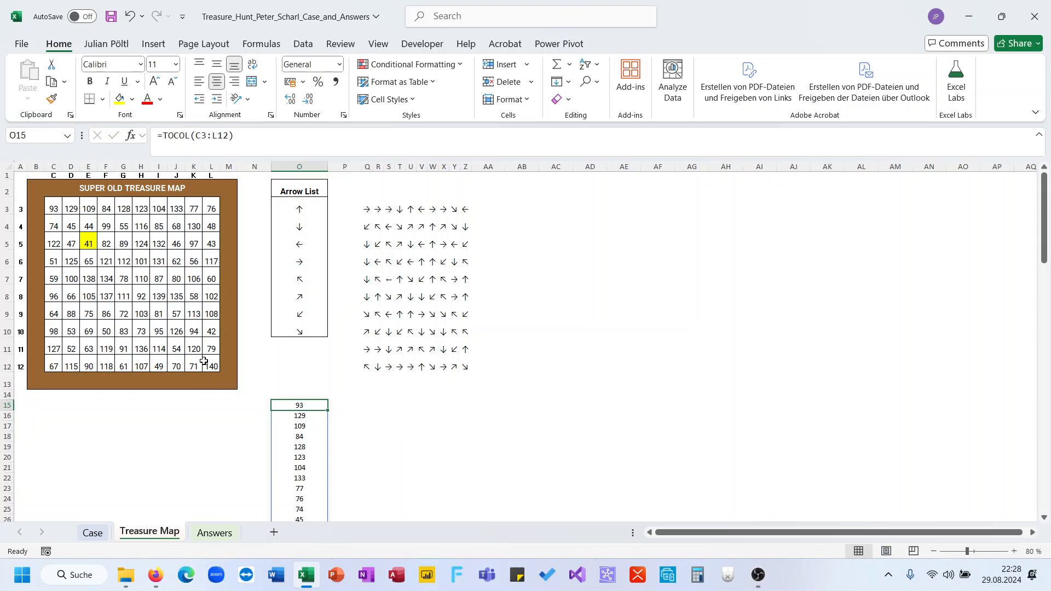
Step: Turn the arrow grid spilled from Q3 into a single column beside the map numbers with TOCOL(Q3#) in P15
scroll(204, 361, down, 20)
scroll(204, 361, up, 20)
scroll(464, 368, up, 1)
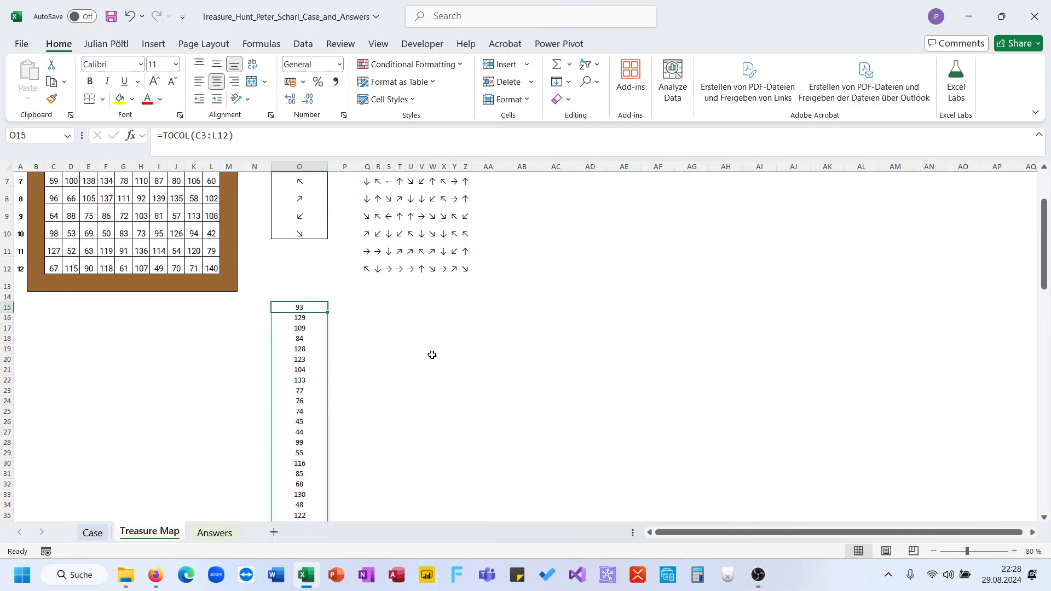
click(347, 307)
text(=to)
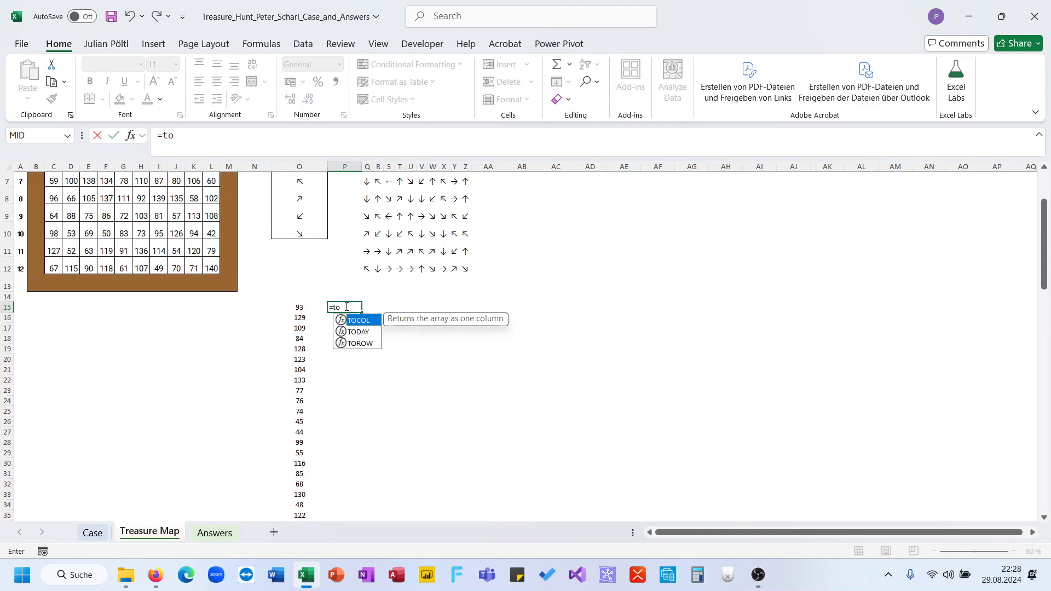
key(Tab)
click(464, 268)
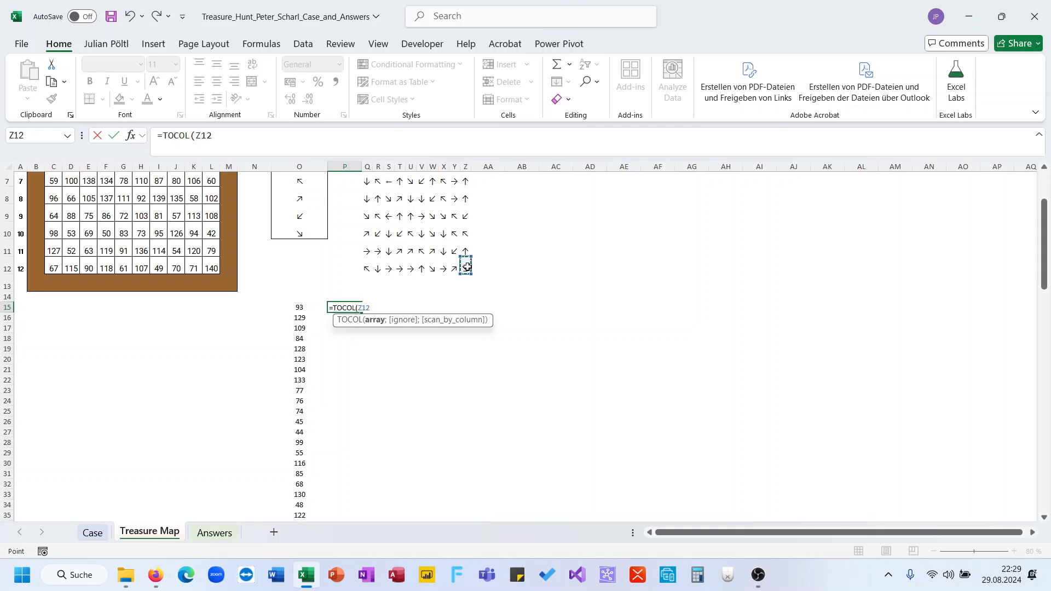
key(ctrl+shift+Up)
key(ctrl+shift+Left)
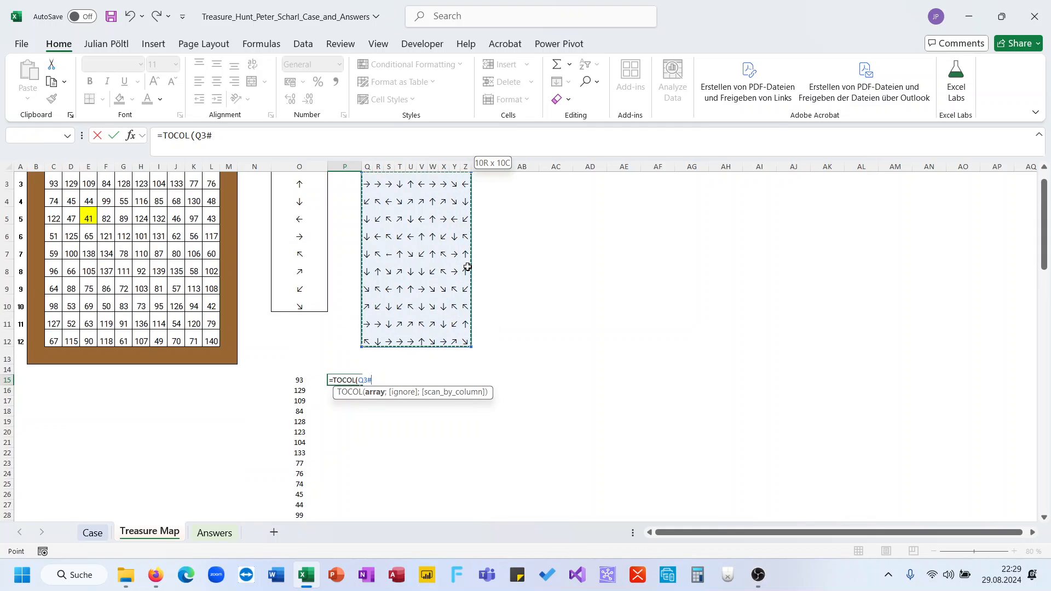
key(Return)
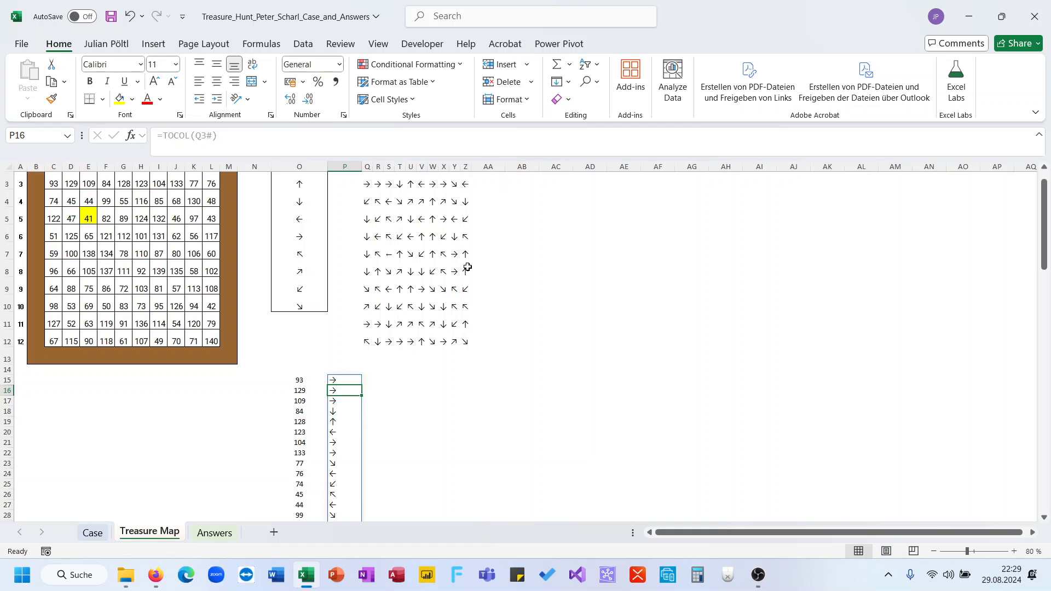
Step: Add the headings Field in O14 and Arrow in P14 above the two lists
key(Up)
key(Left)
click(304, 370)
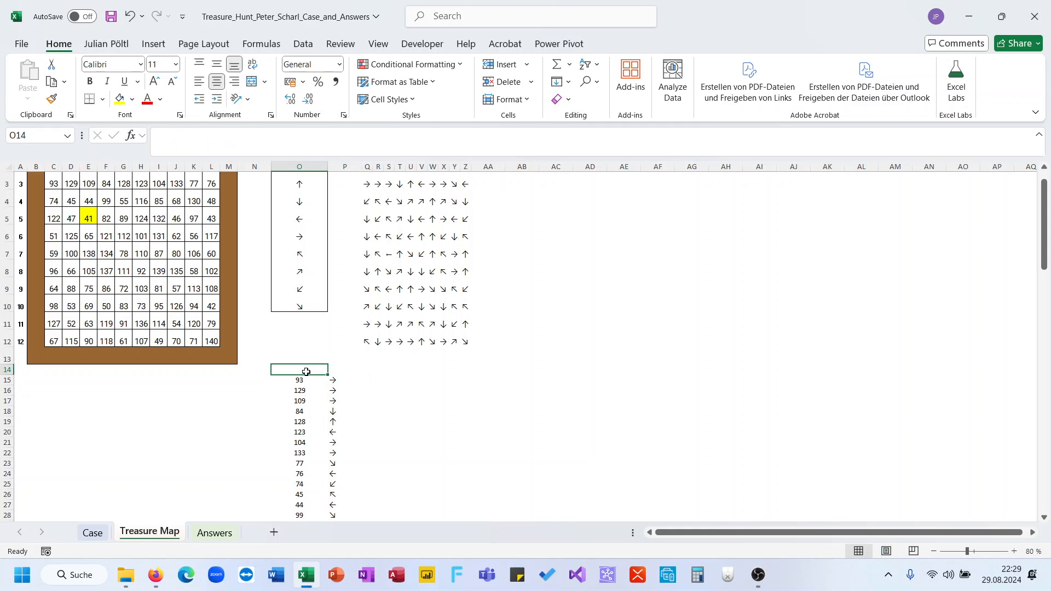
scroll(316, 368, up, 1)
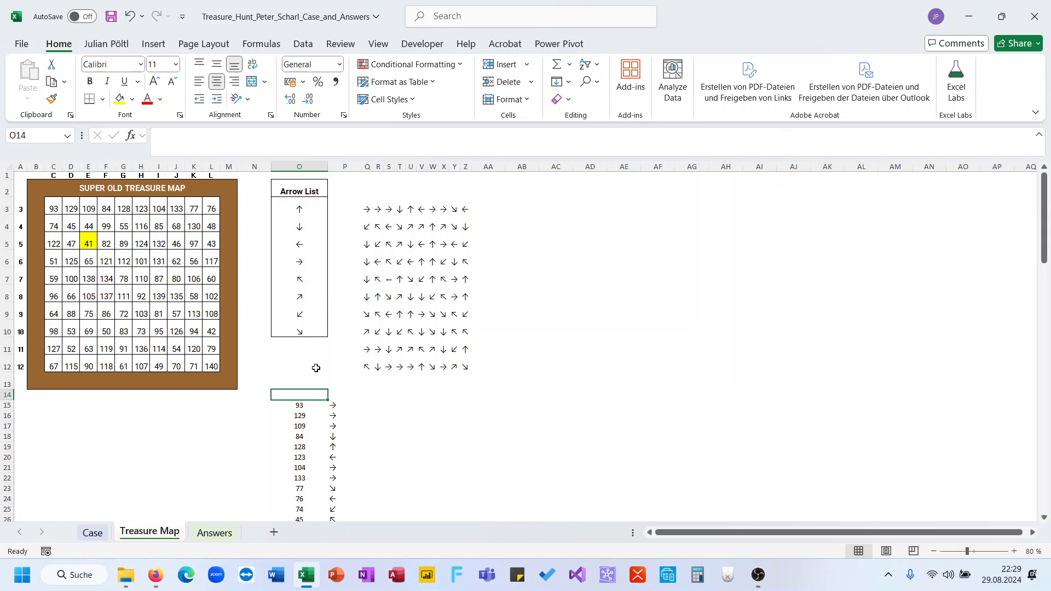
text(Field)
key(Tab)
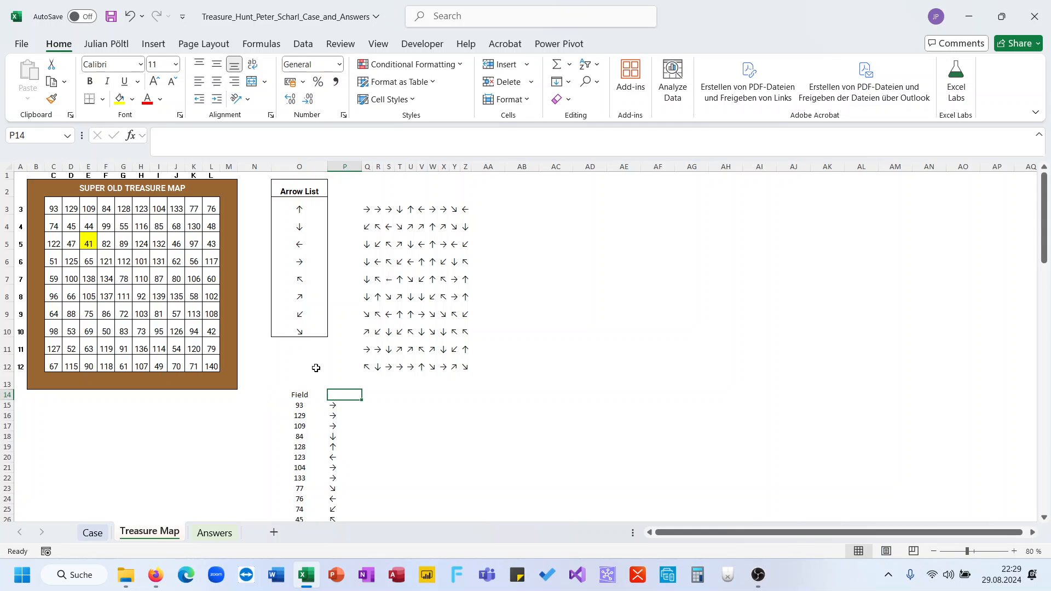
text(Arrow)
key(Return)
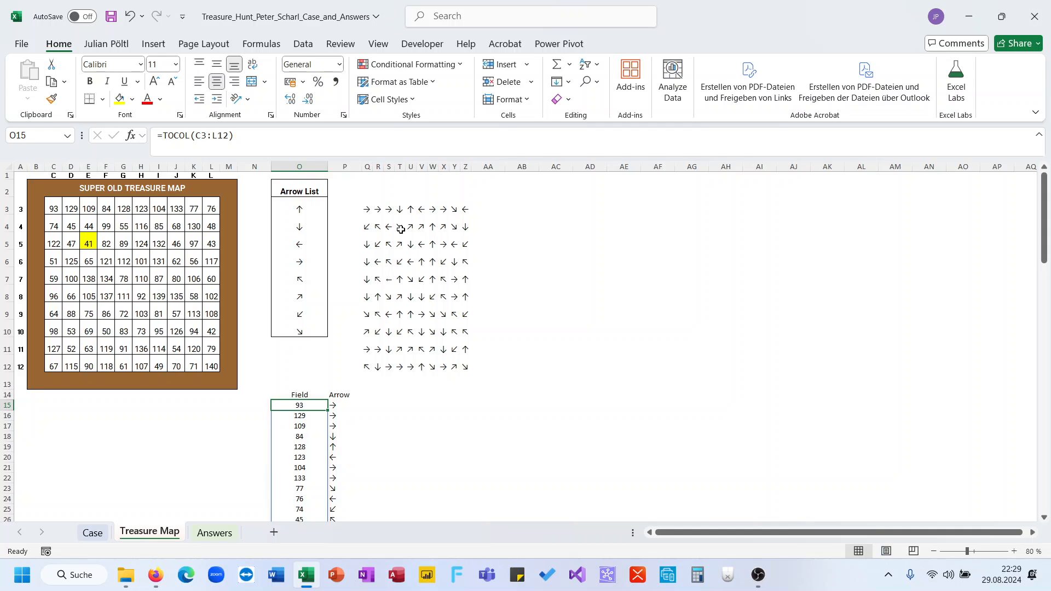
Step: Move the spilled arrow grid from Q3 to U3 to free space beside the Arrow List
click(368, 208)
drag(369, 200, 416, 203)
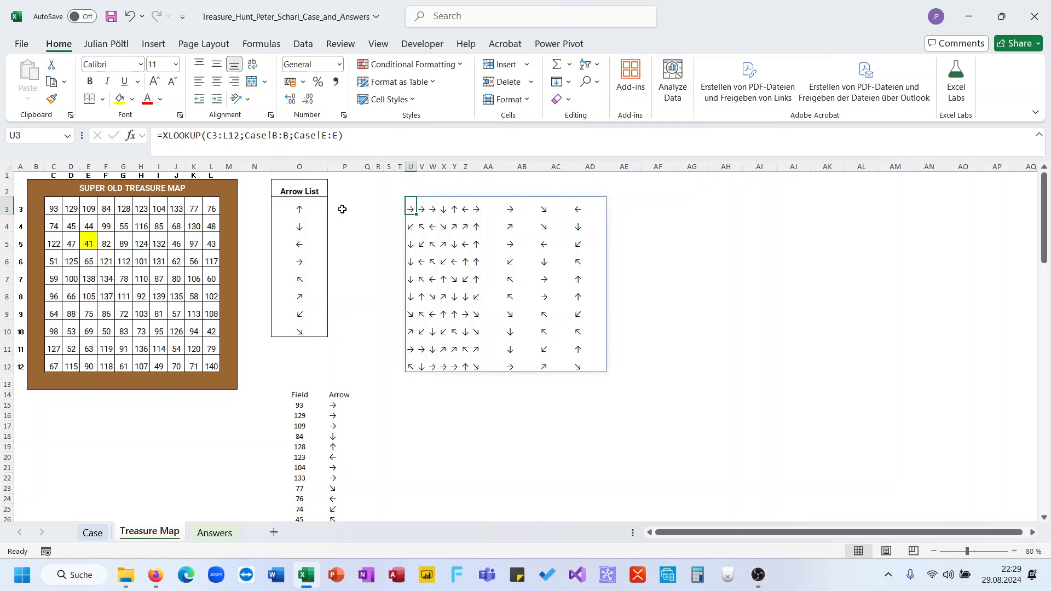
Step: Compare the map's rows 3 and 4 with the Field and Arrow lists, and examine the move from C3 to D3
scroll(357, 388, down, 1)
click(301, 404)
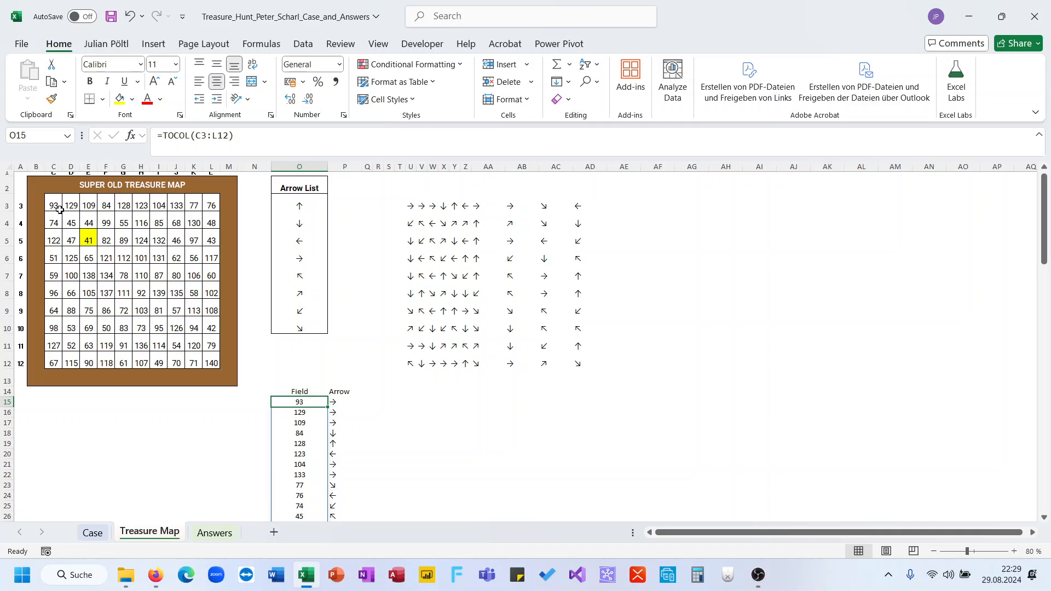
drag(55, 206, 219, 209)
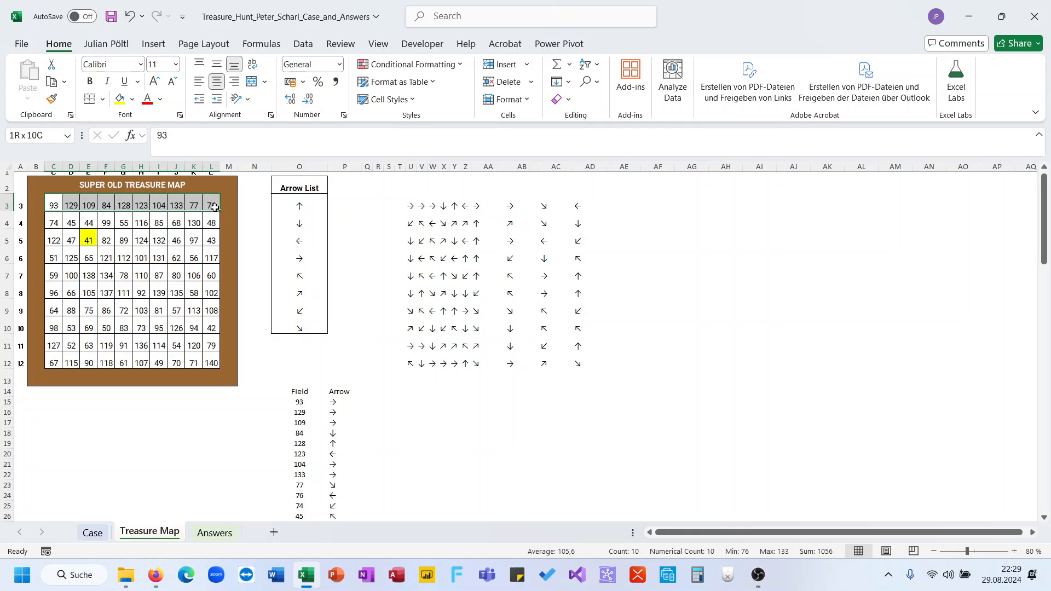
drag(54, 221, 207, 222)
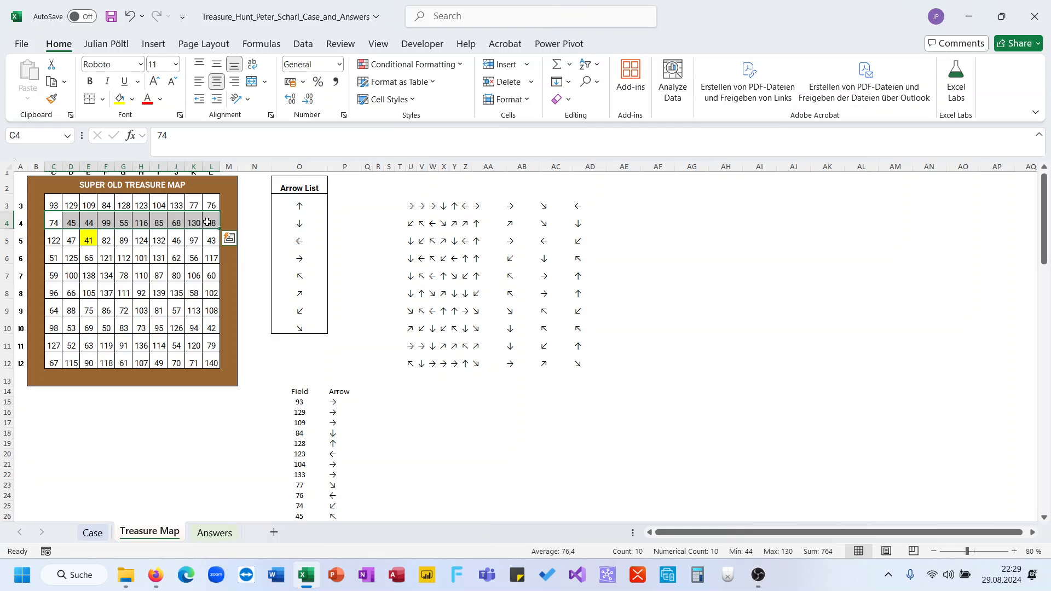
click(303, 404)
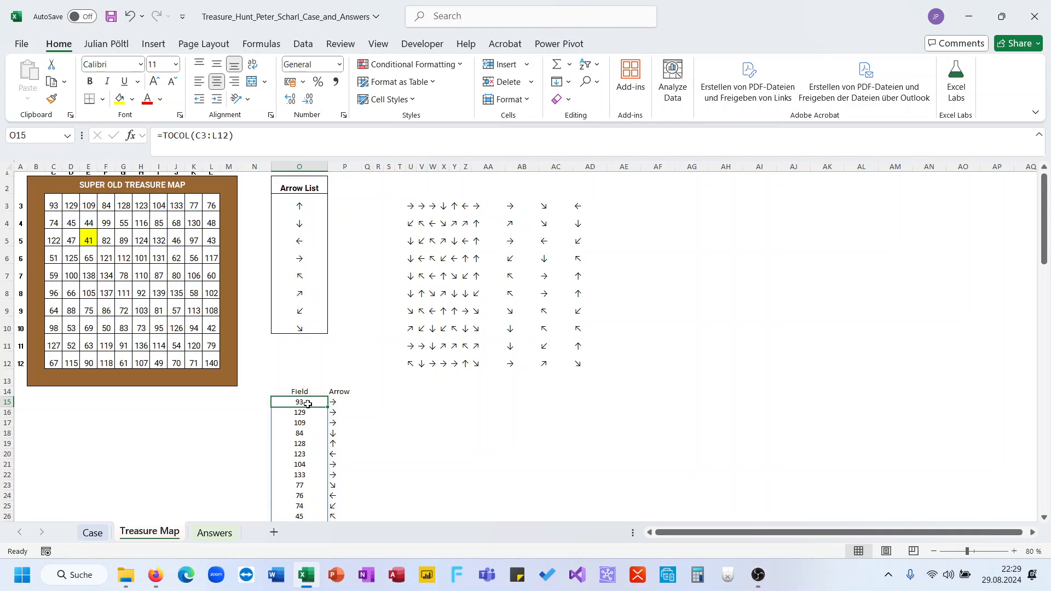
click(341, 402)
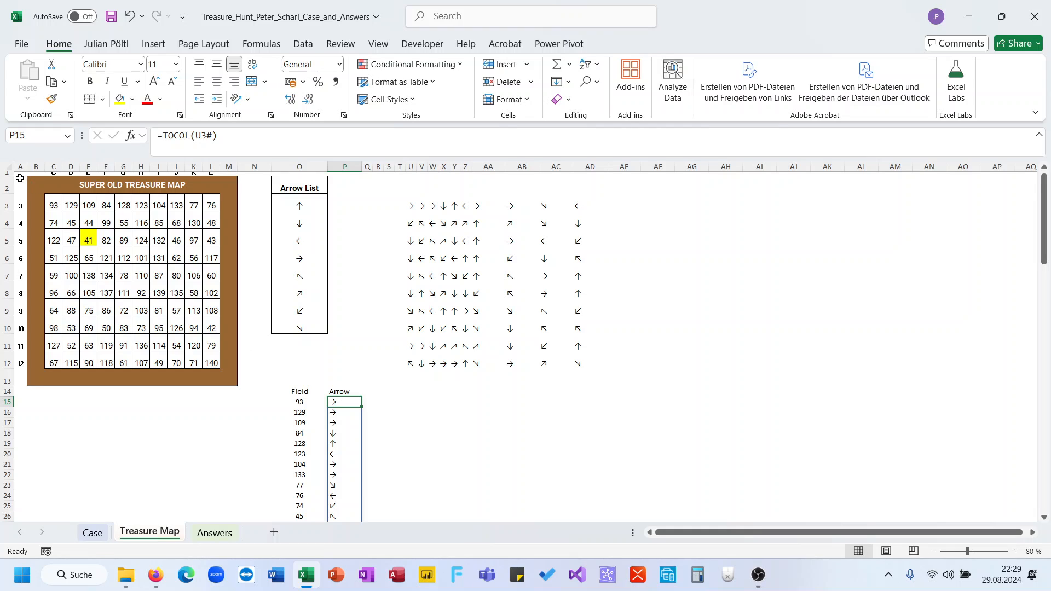
click(71, 204)
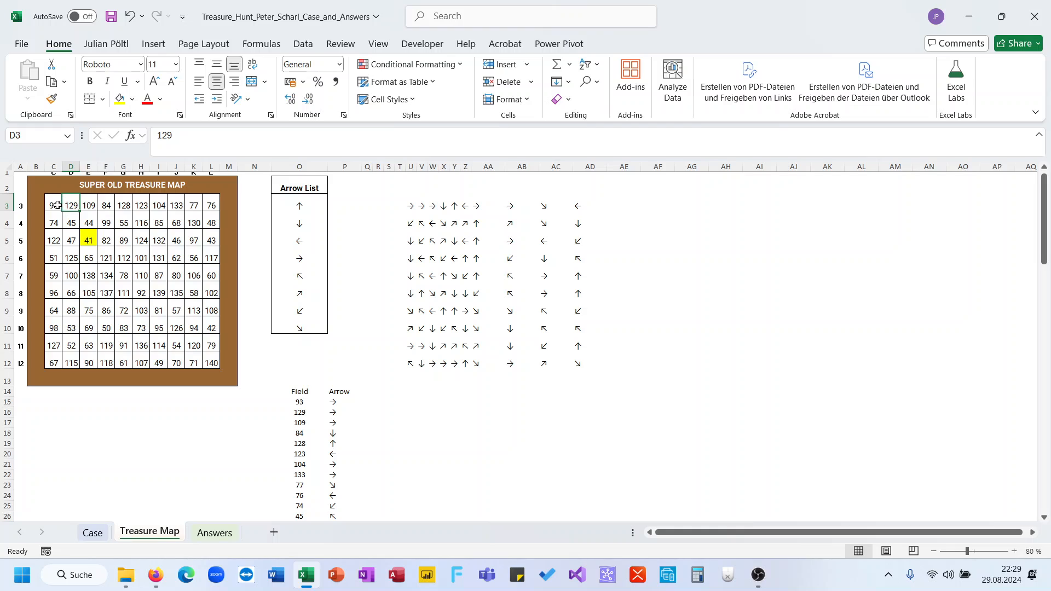
click(56, 205)
click(72, 205)
click(339, 402)
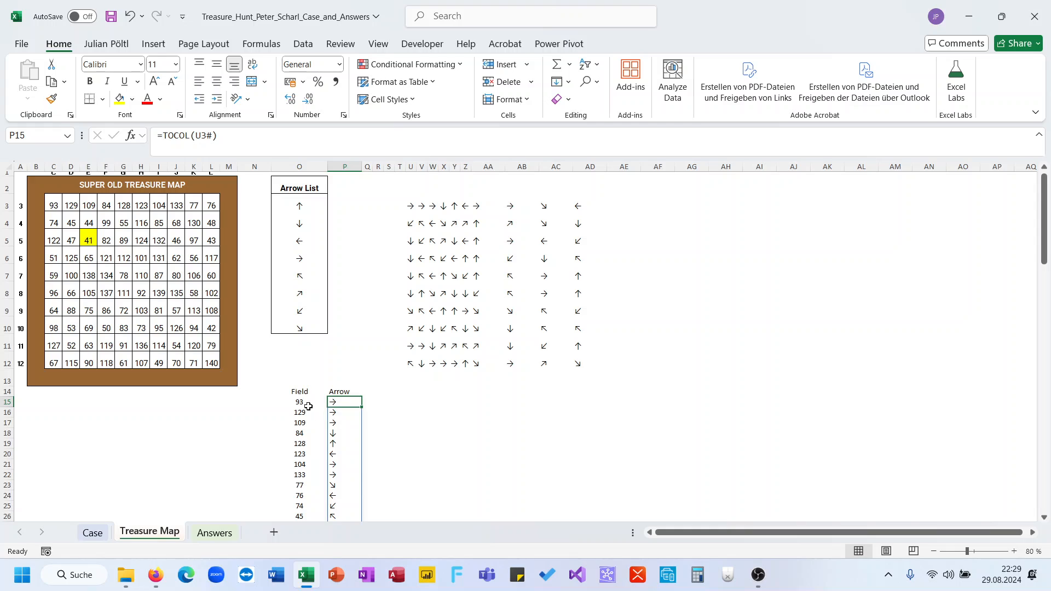
drag(309, 406, 322, 492)
click(388, 338)
scroll(388, 342, up, 1)
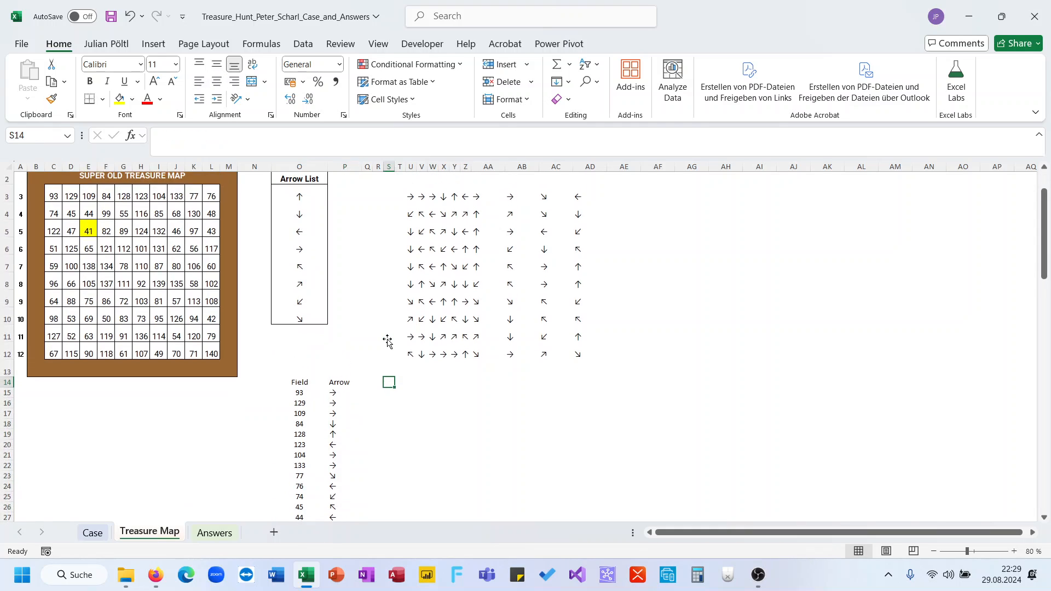
Step: Enter the list offset 1 for the right arrow in P6
click(304, 249)
click(339, 249)
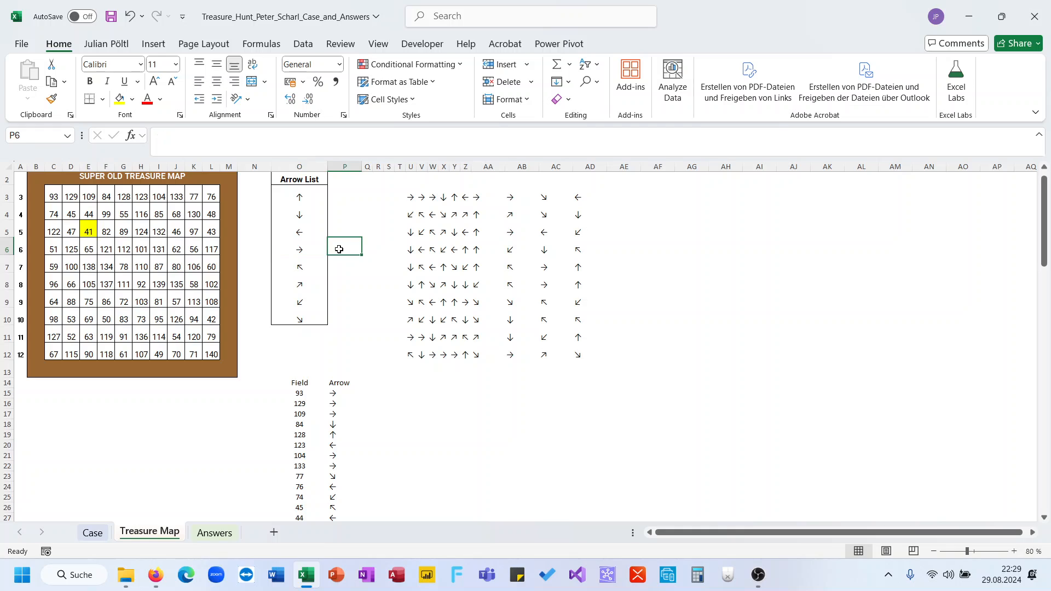
text(1)
key(Return)
click(339, 249)
Step: Trace the downward move from 84 to 99 on the map and in the Field list, and enter offset 10 in P4
click(306, 425)
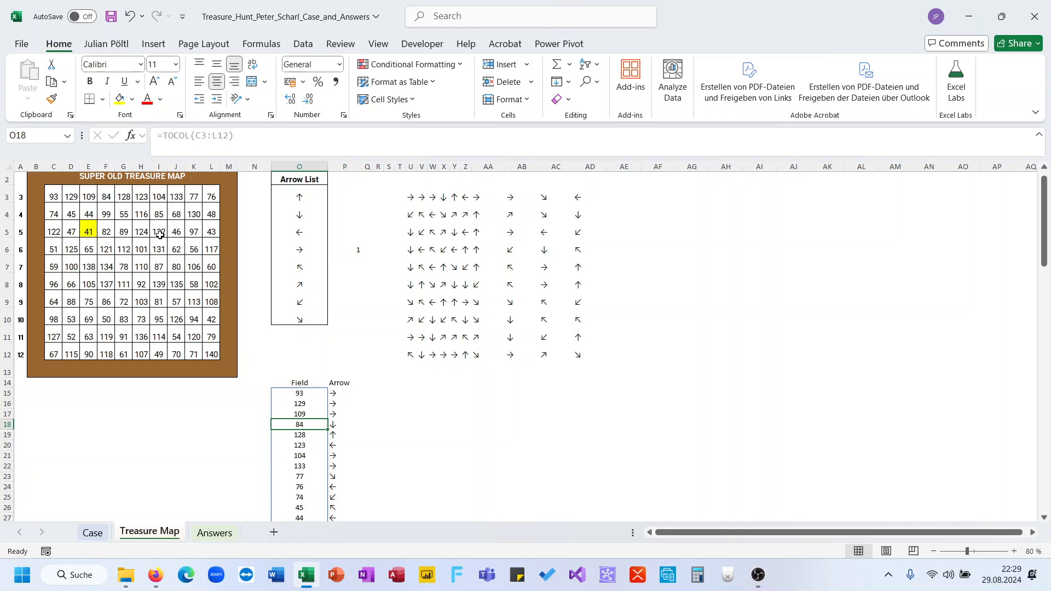
click(107, 195)
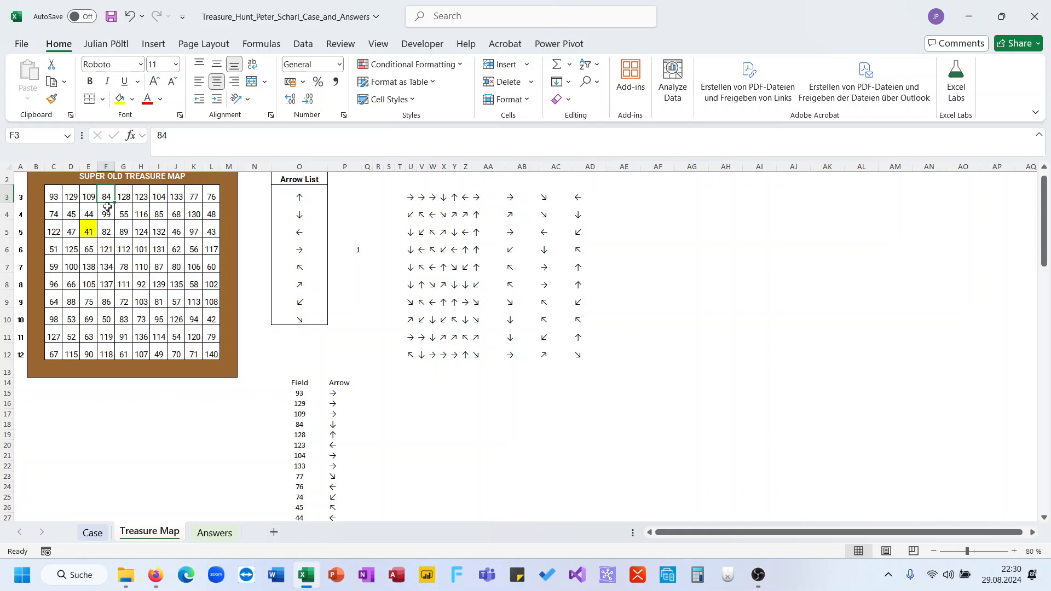
drag(107, 198, 109, 213)
scroll(411, 425, down, 1)
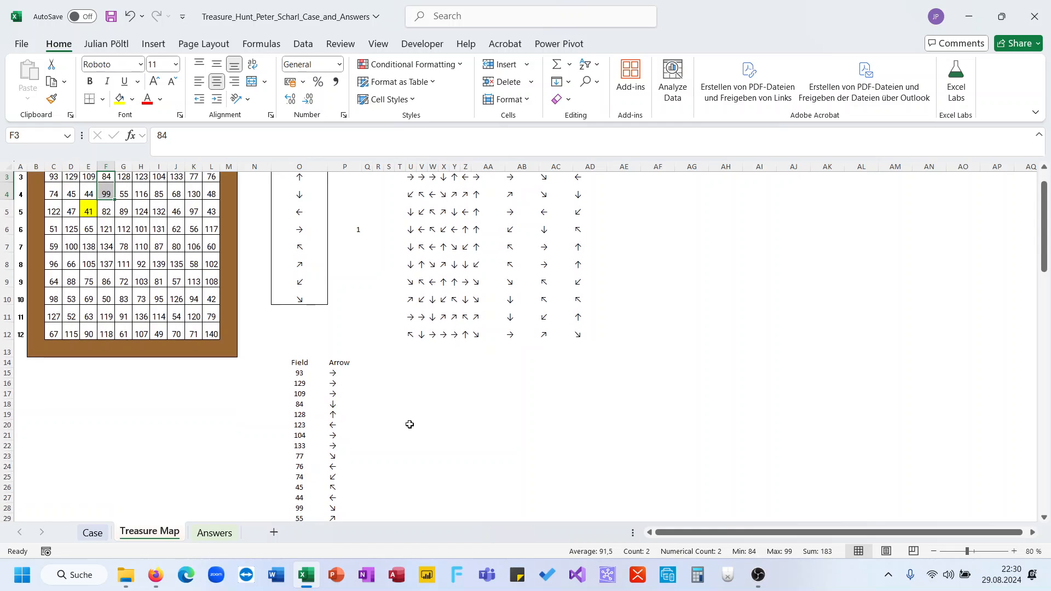
click(300, 406)
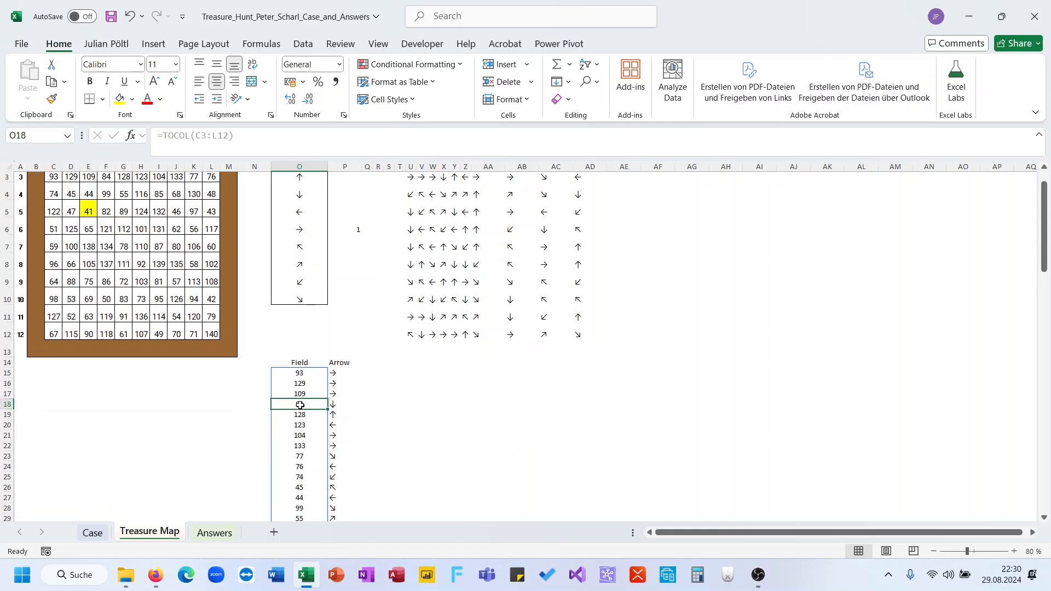
scroll(331, 434, down, 1)
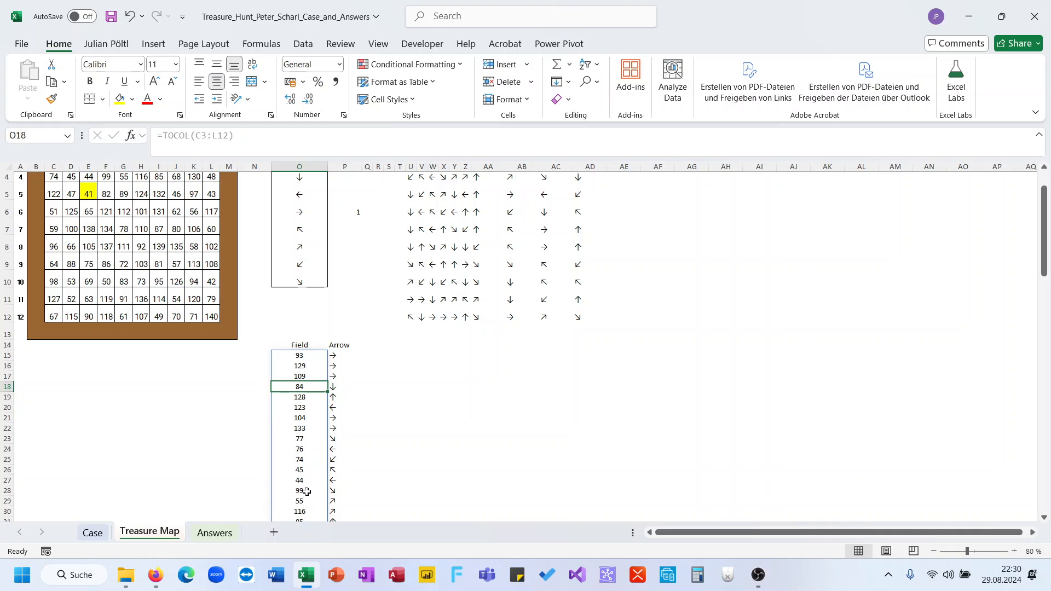
drag(308, 491, 302, 398)
scroll(418, 356, up, 1)
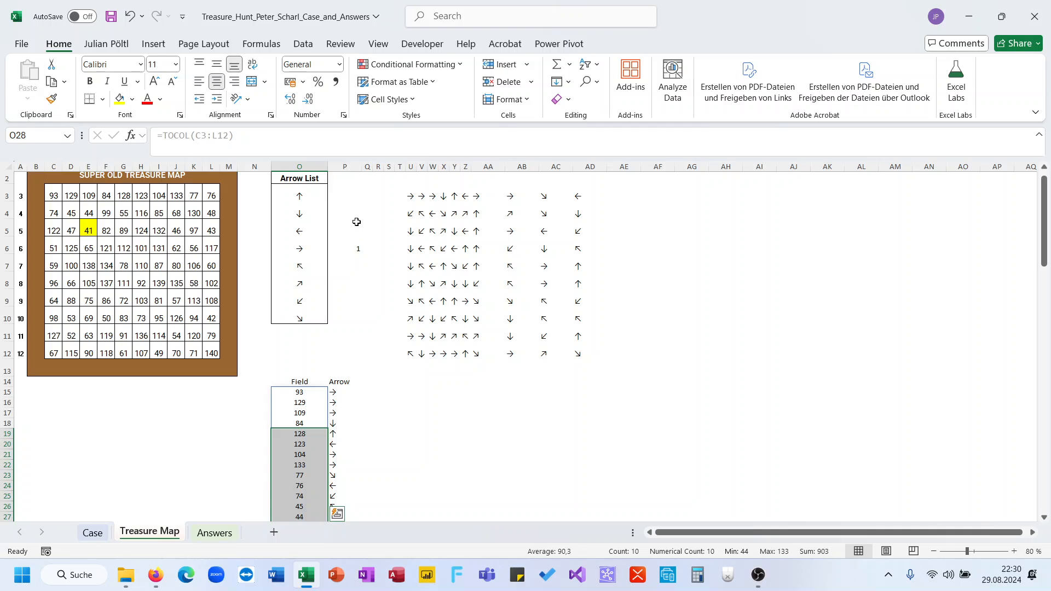
click(345, 215)
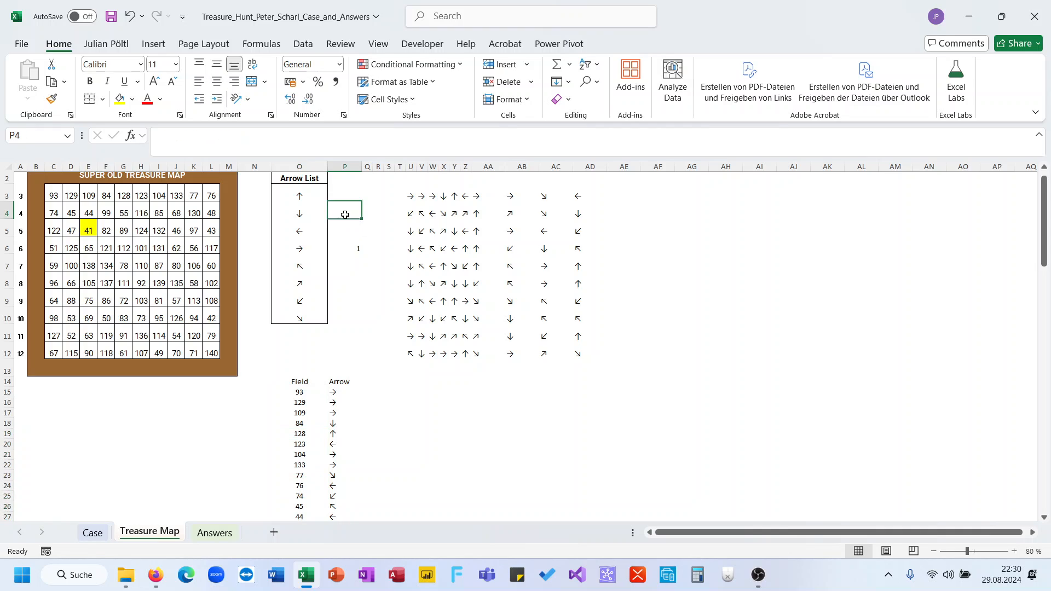
text(10)
key(Return)
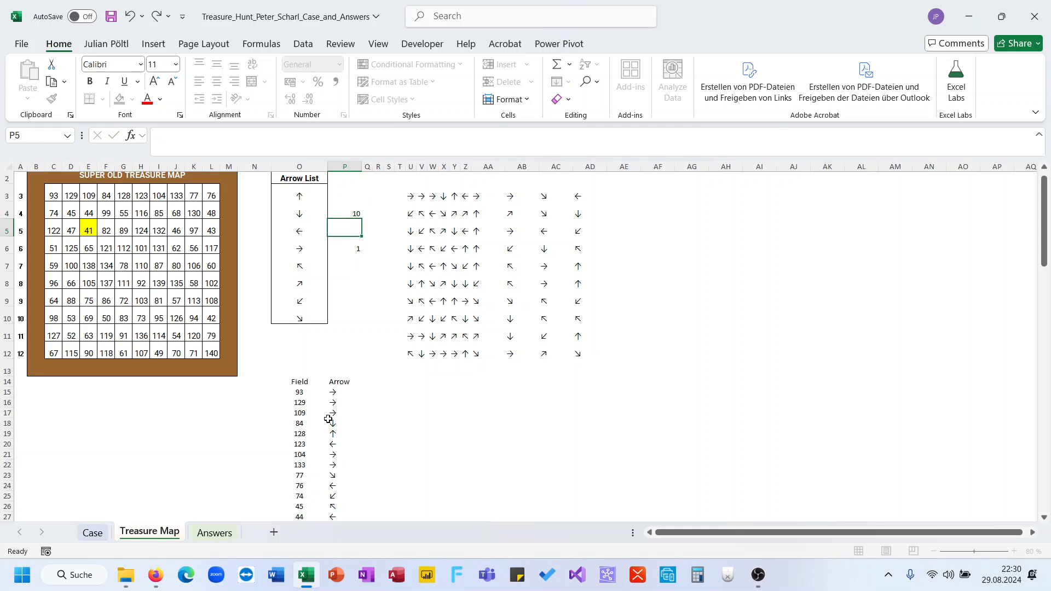
Step: Enter the offsets -10 for the up arrow in P3 and -1 for the left arrow in P5
click(347, 195)
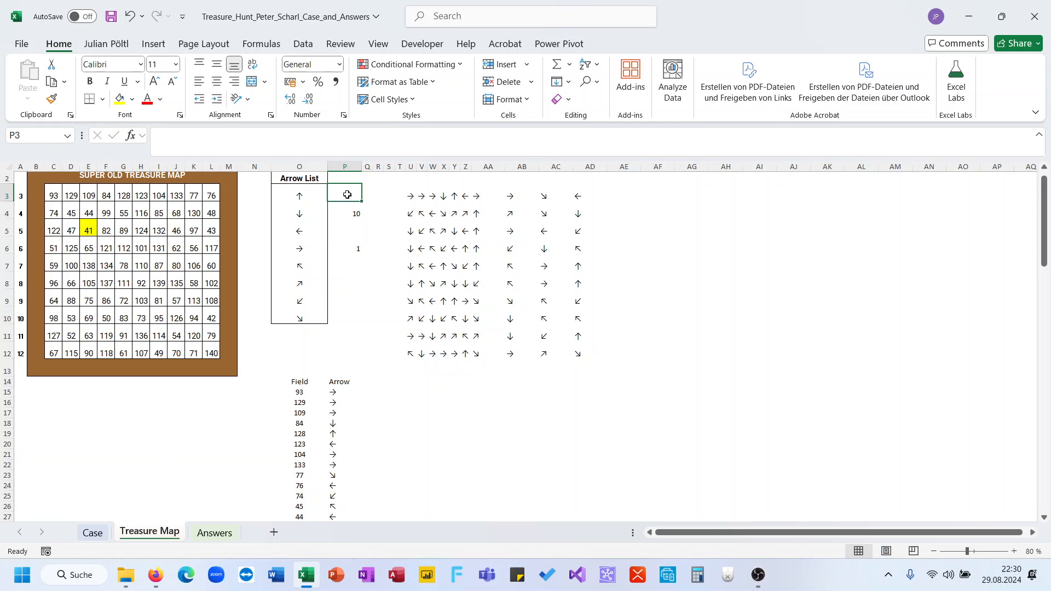
text(-10)
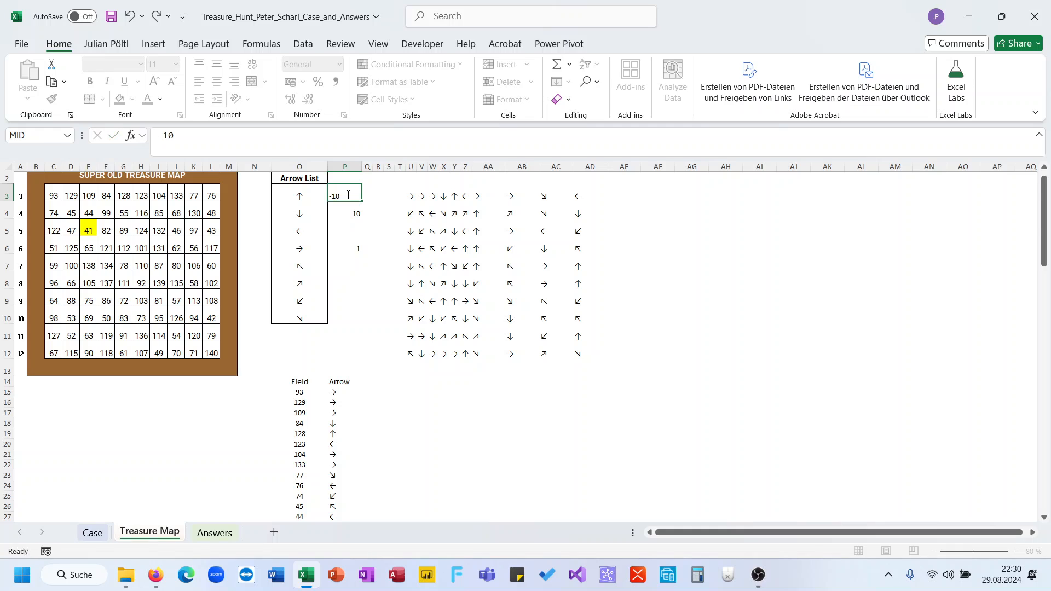
key(Return)
key(Return)
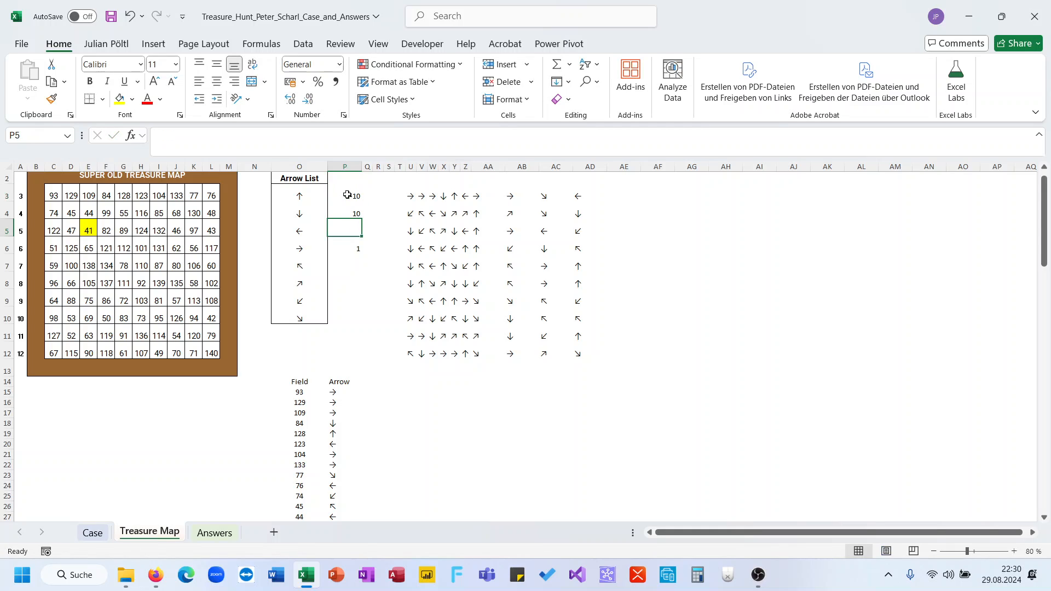
text(-)
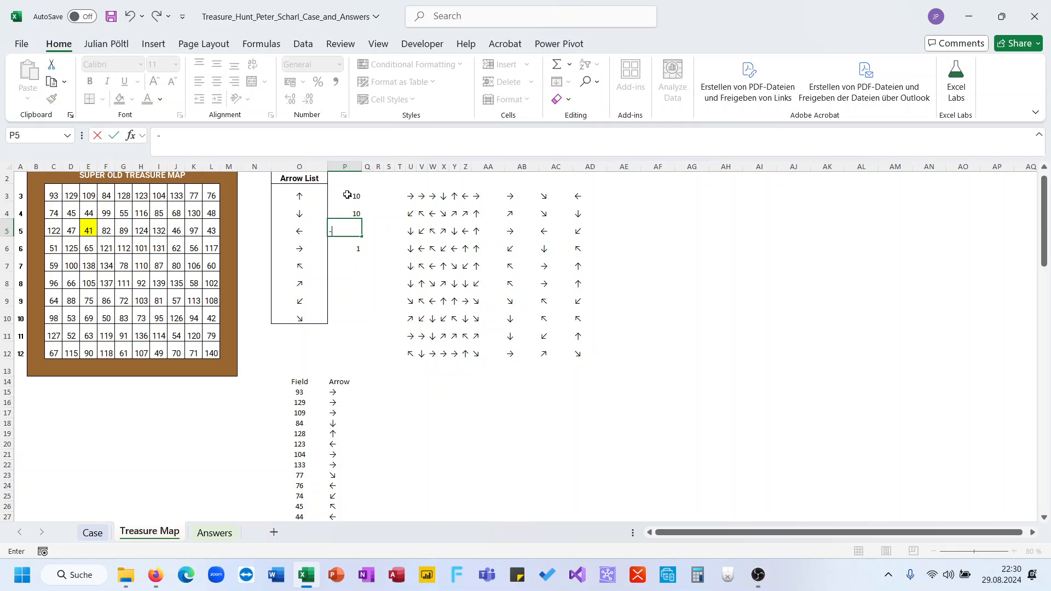
text(1)
key(Return)
key(Return)
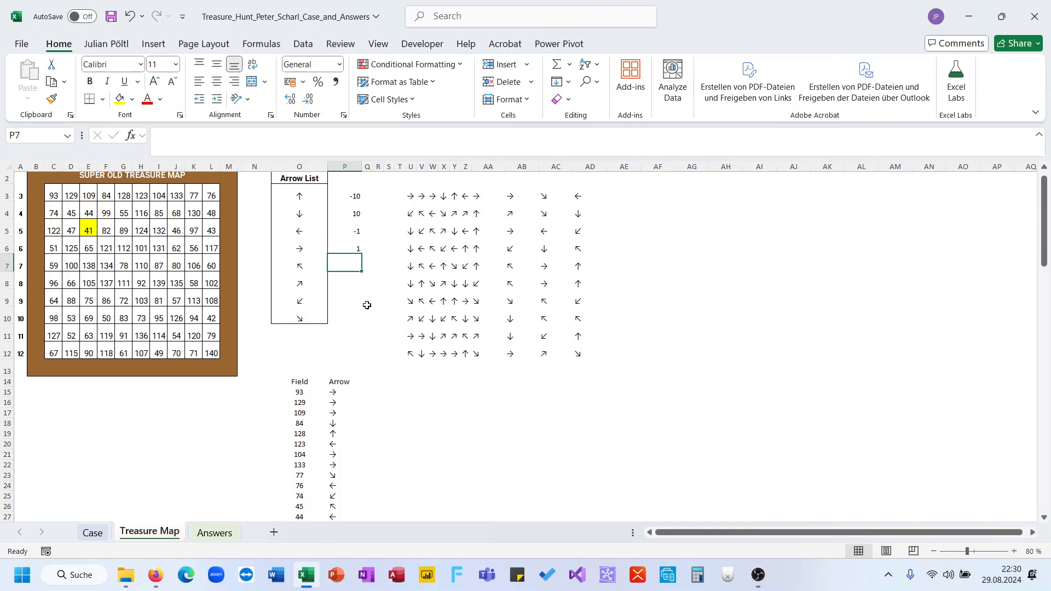
Step: Trace the up-left move from 116 to 128 on the map and count the list positions between them across rows 4 and 3
scroll(367, 305, up, 1)
click(303, 284)
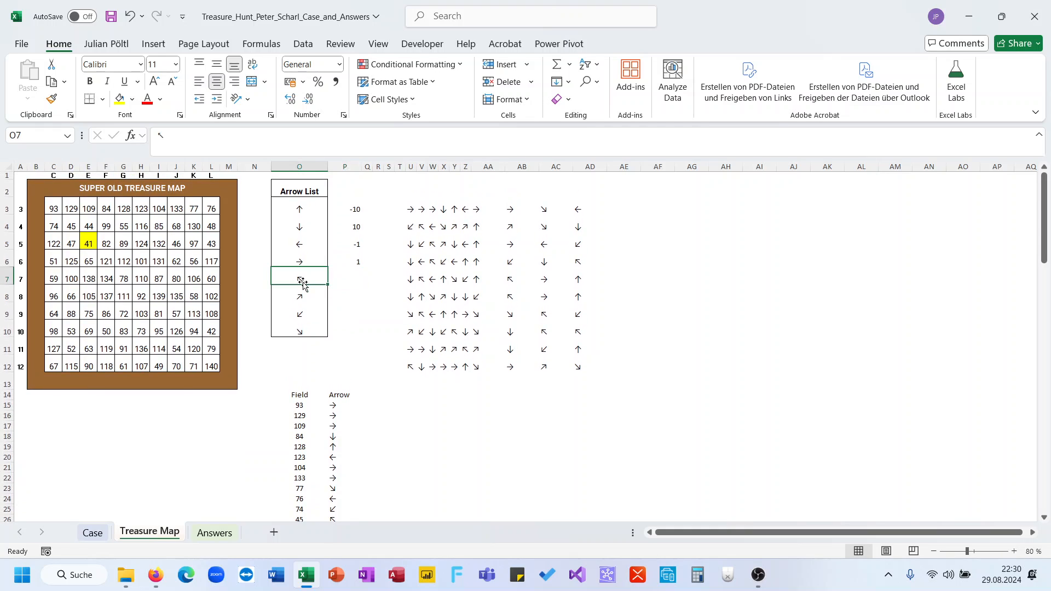
scroll(324, 381, down, 2)
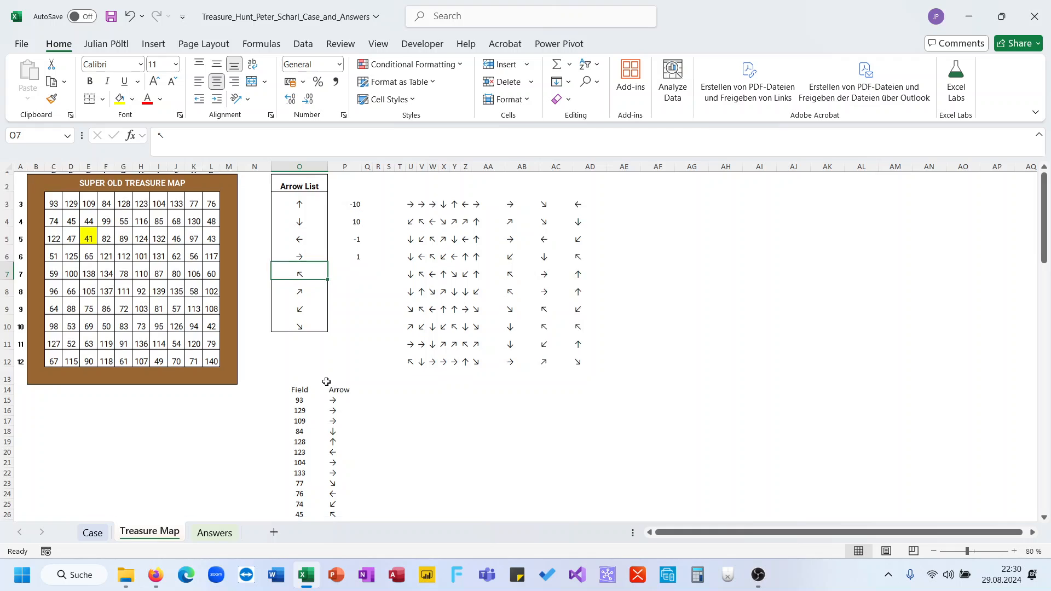
scroll(323, 290, up, 2)
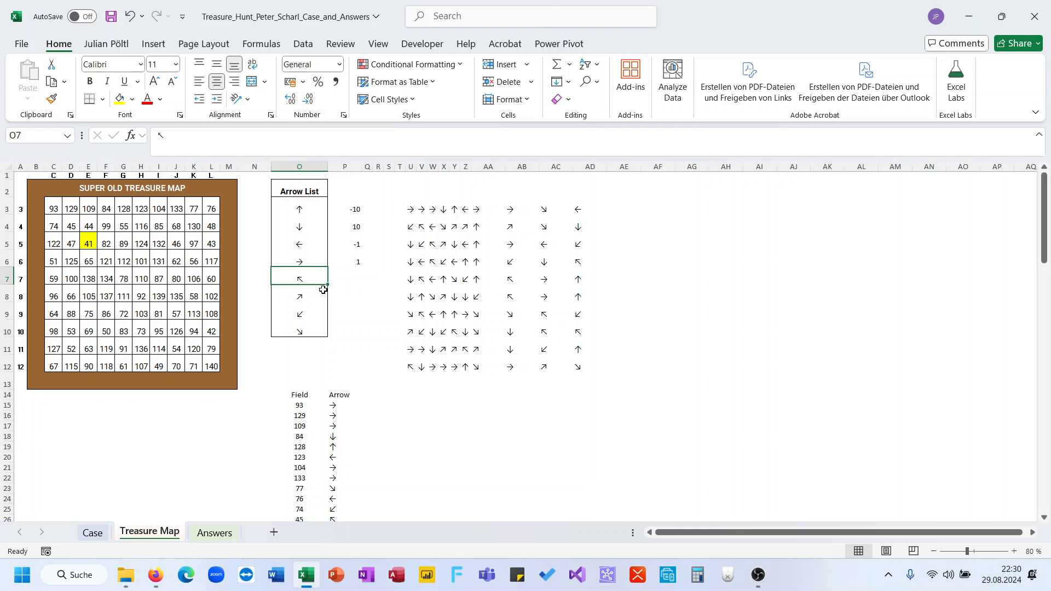
click(141, 224)
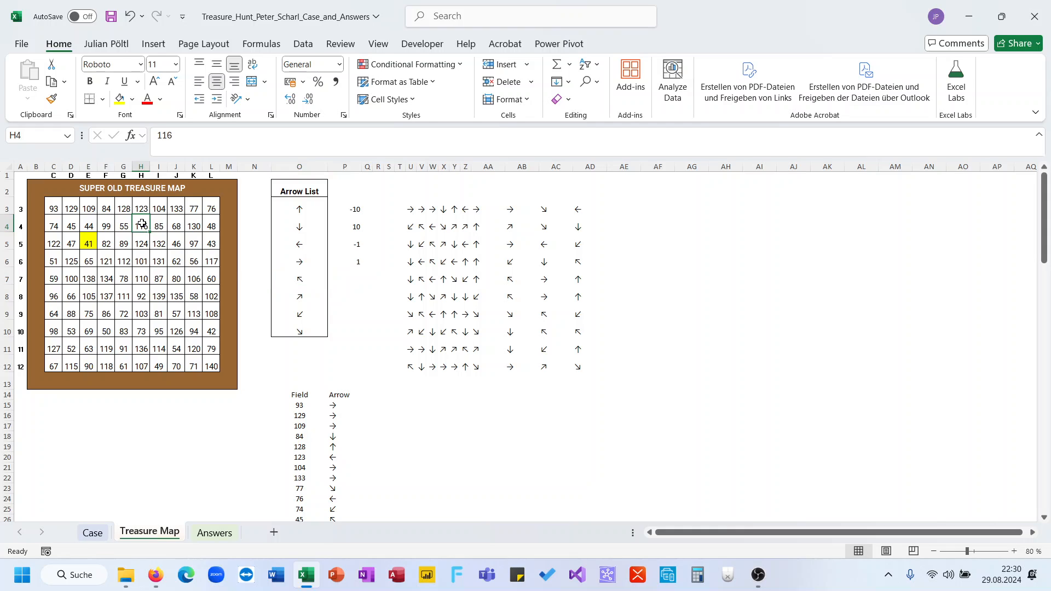
key(Up)
key(Left)
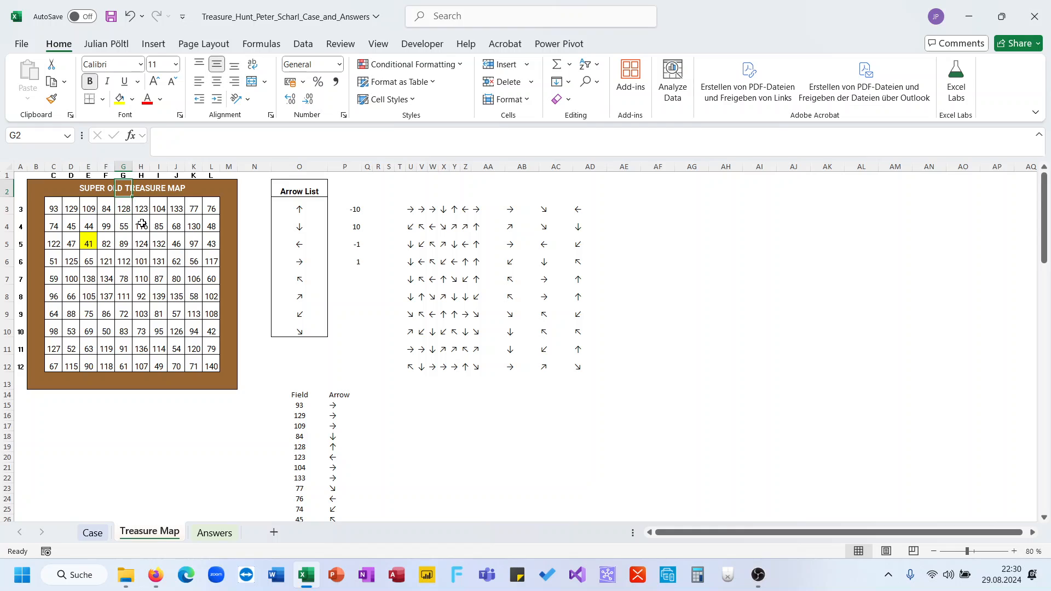
key(Right)
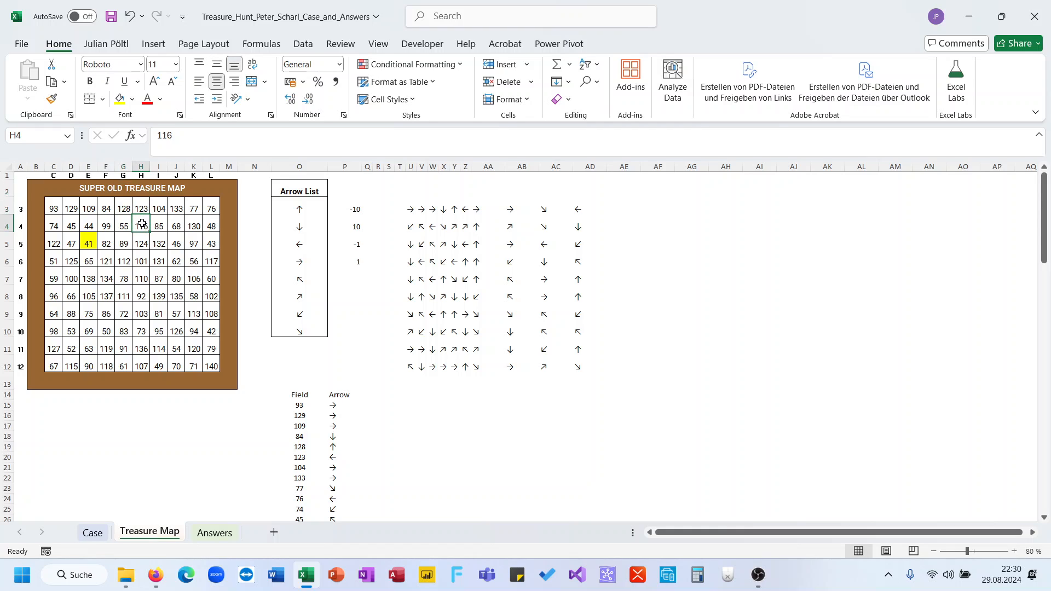
key(Left)
key(Down)
key(ctrl+shift+Left)
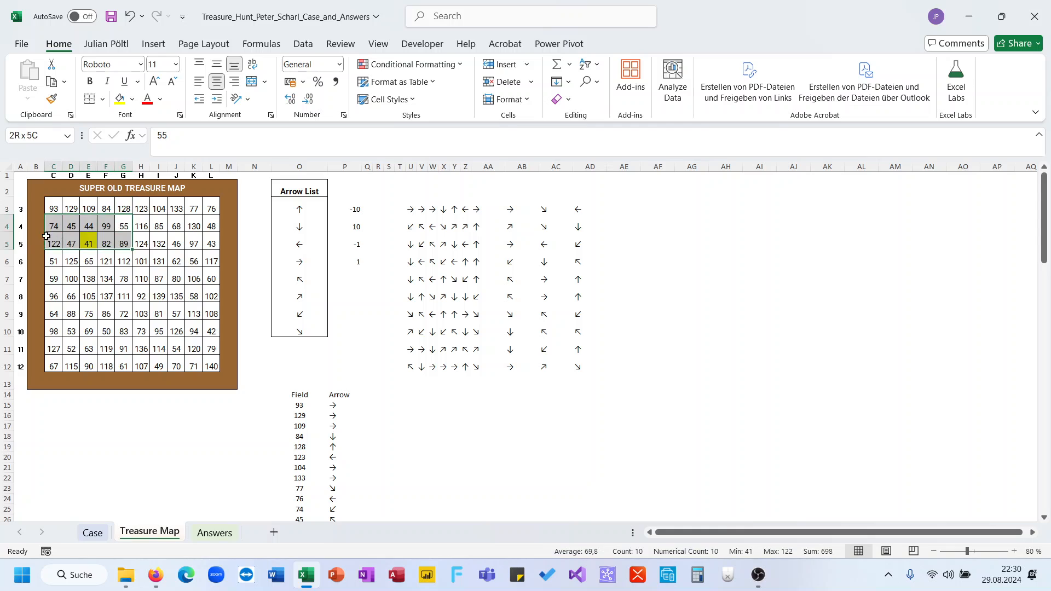
drag(211, 209, 143, 204)
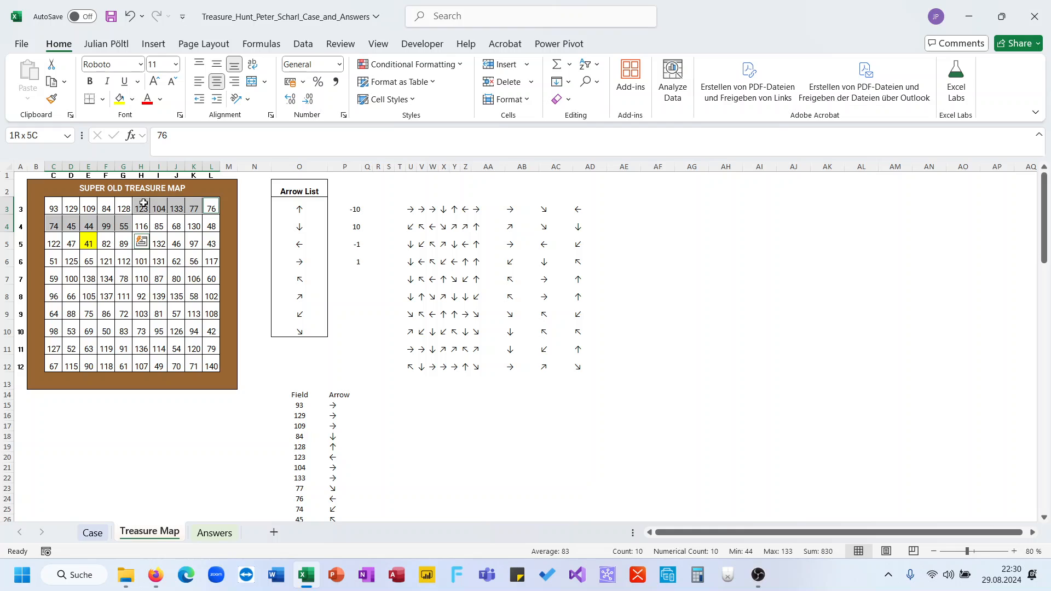
drag(135, 204, 130, 205)
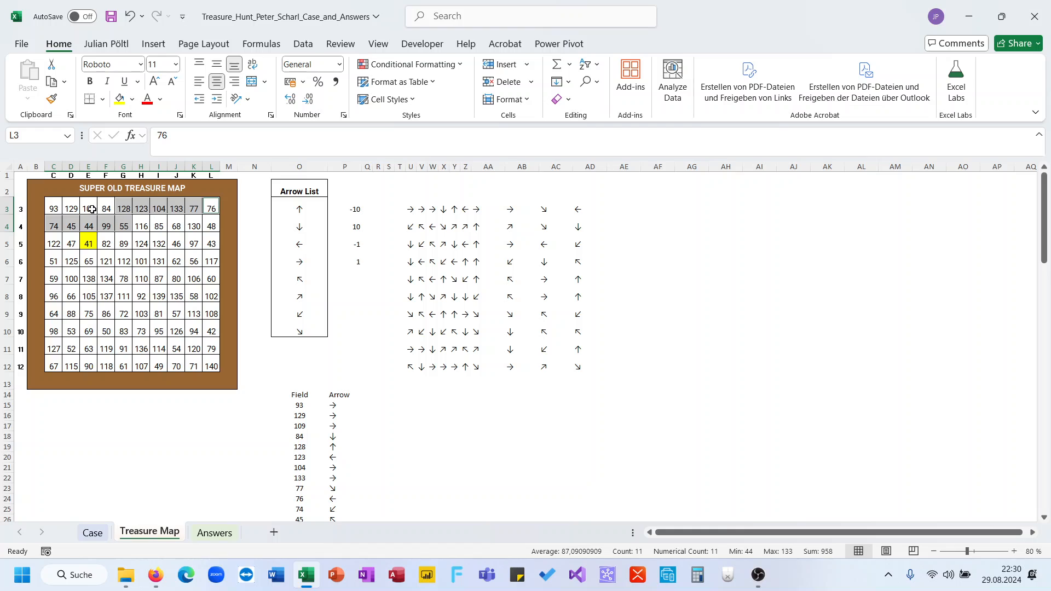
Step: Enter the list offset -11 for the up-left arrow in P7
click(361, 282)
text(-11)
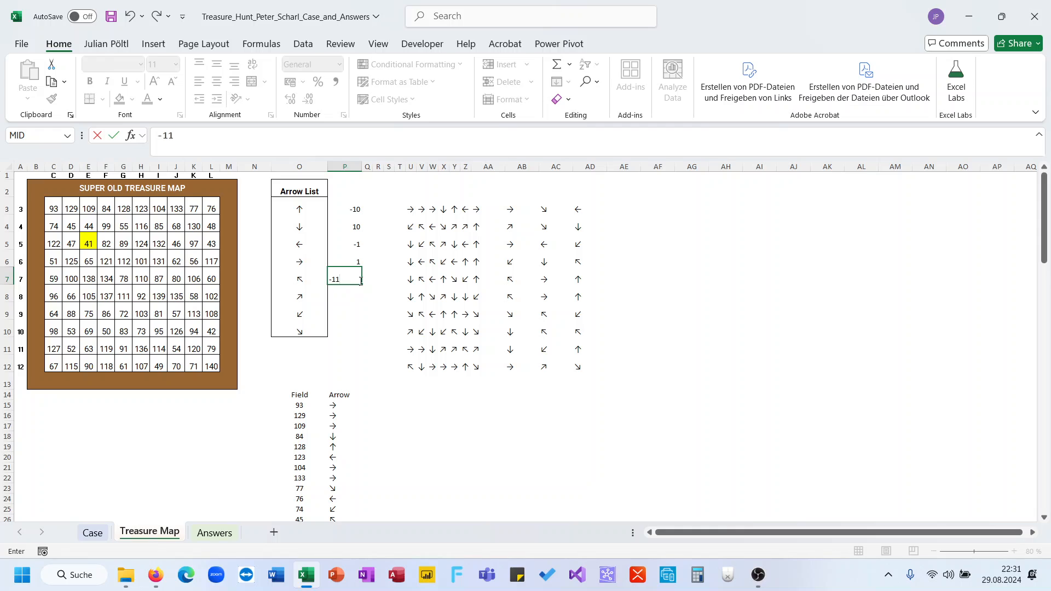
key(Return)
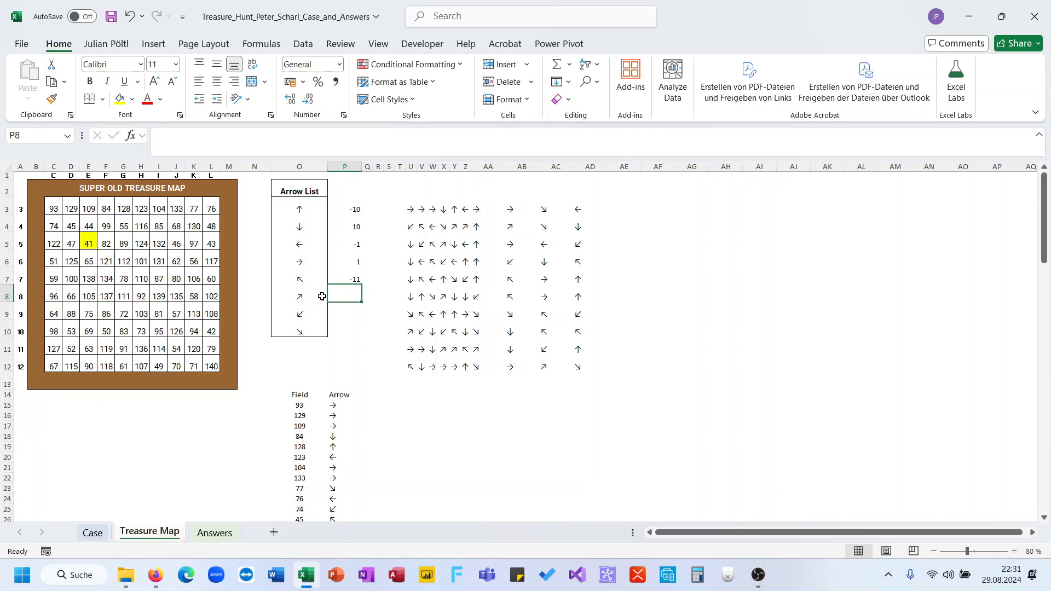
Step: Count the list positions for the up-right move from 41 to 99 on the map, and enter offset -9 in P8
click(293, 297)
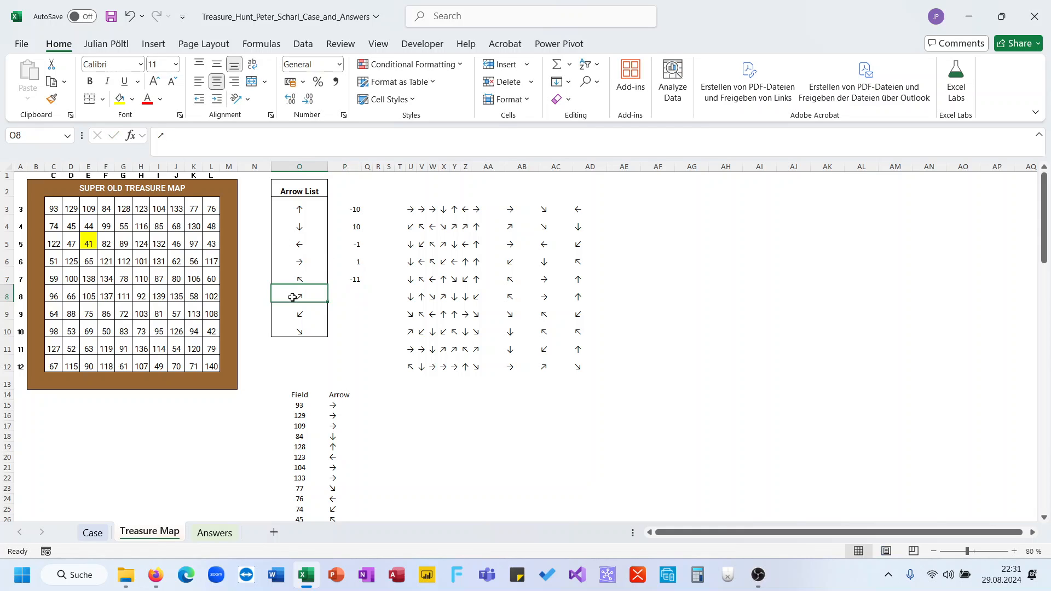
click(125, 210)
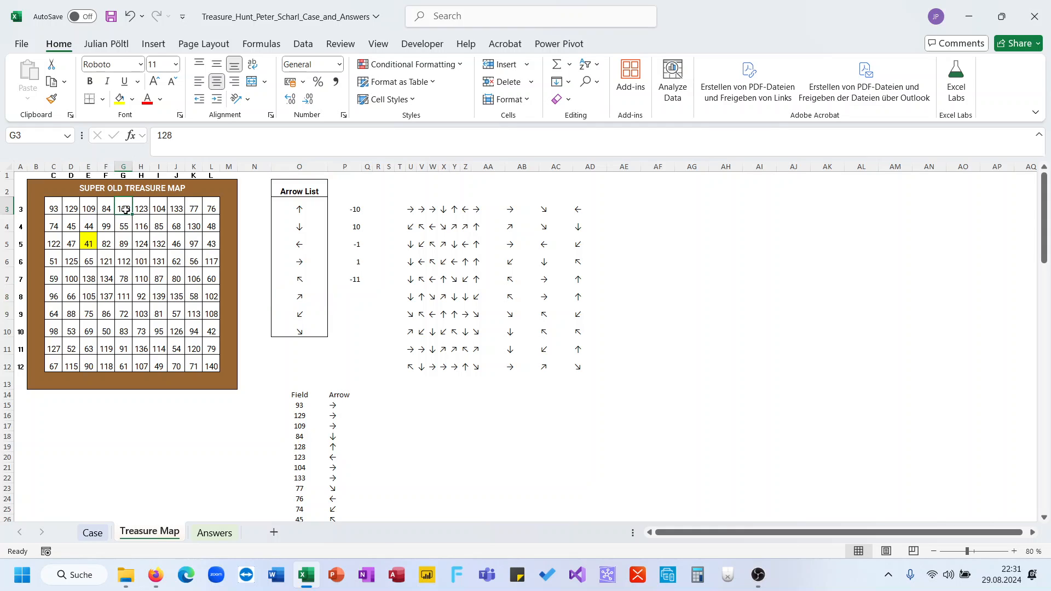
click(93, 244)
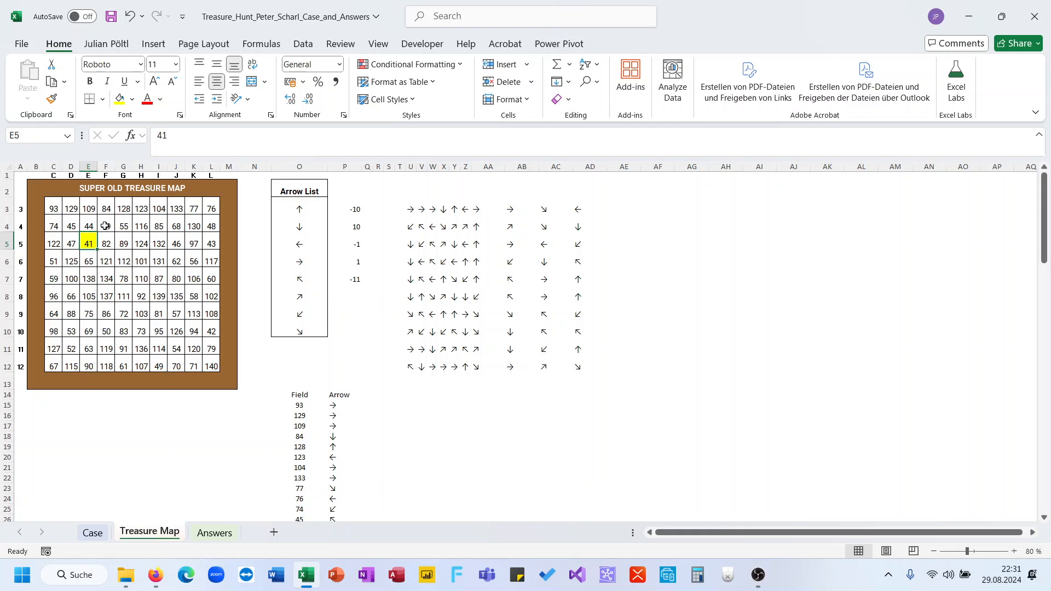
click(105, 227)
drag(87, 243, 53, 242)
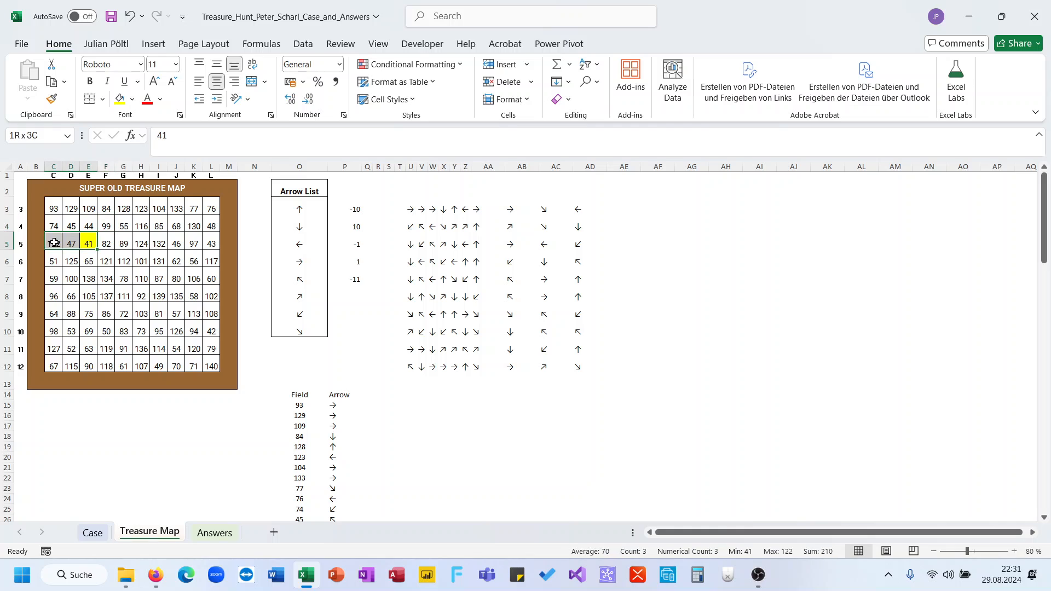
drag(212, 226, 125, 224)
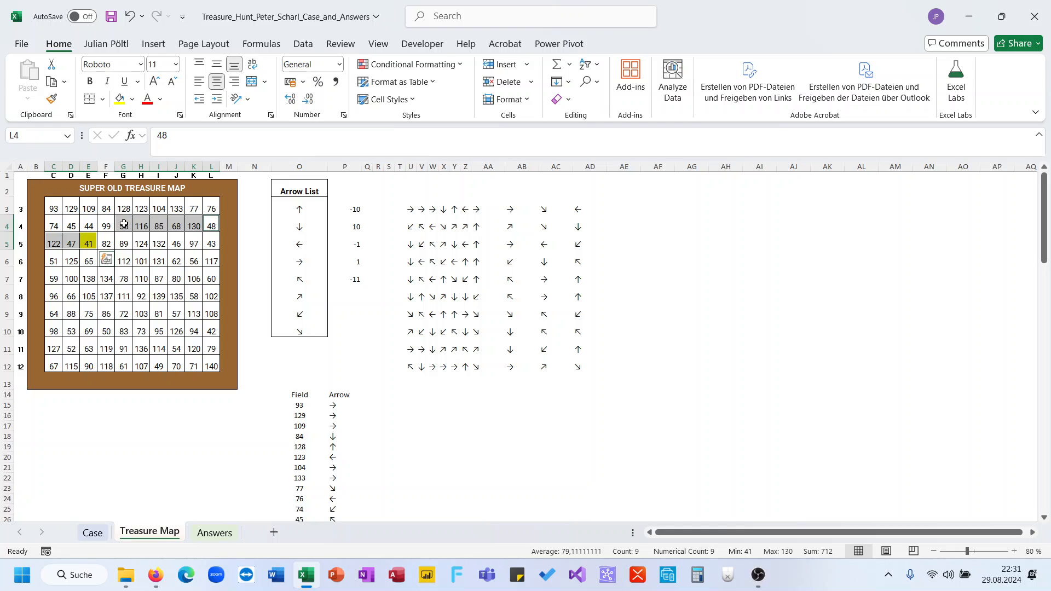
click(353, 294)
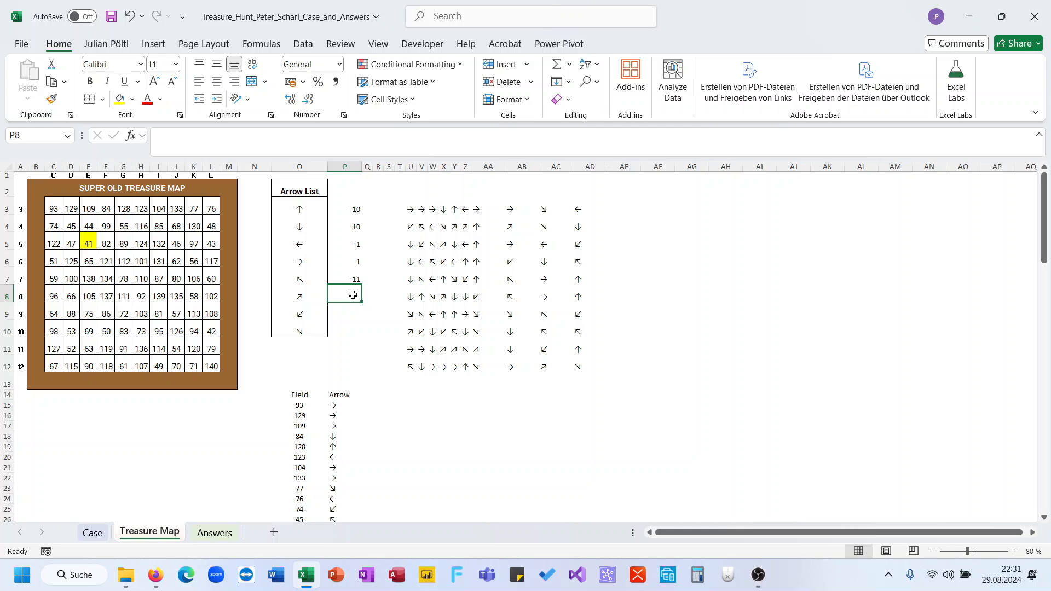
text(9)
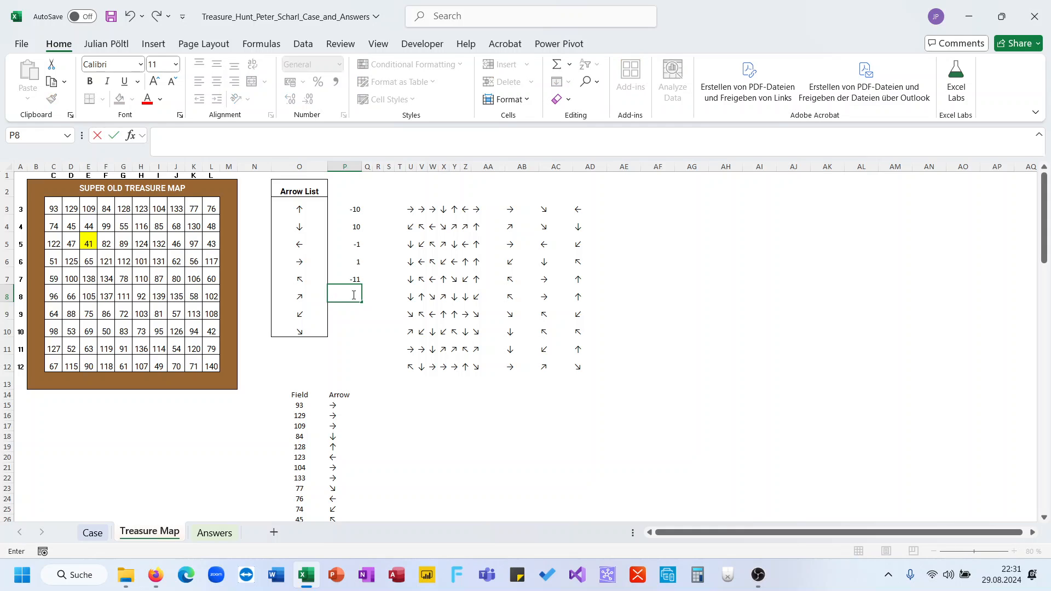
text(-9)
key(Return)
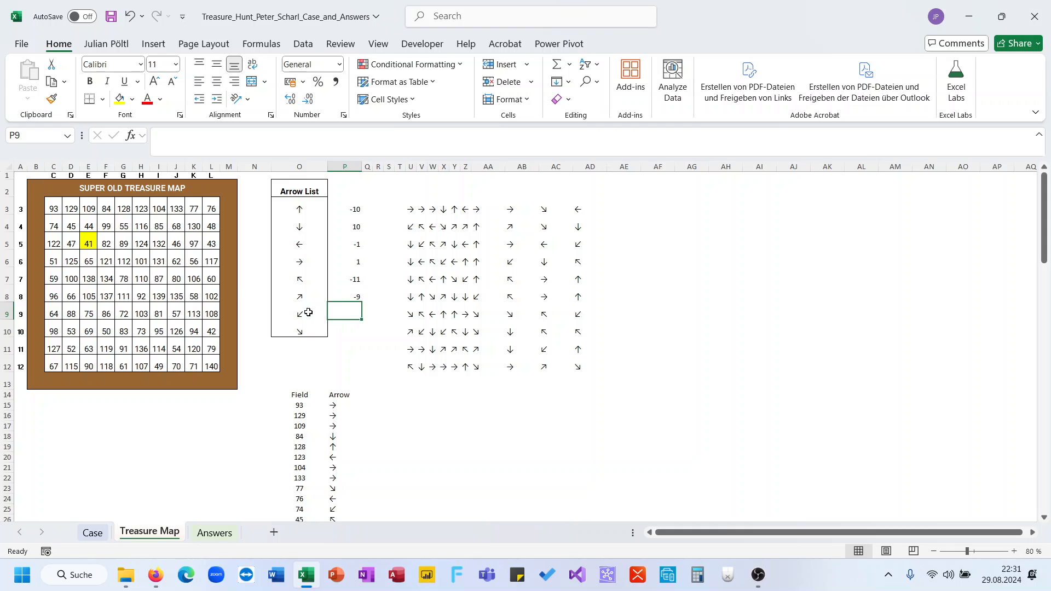
Step: Enter the offsets 9 for the down-left arrow in P9 and 11 for the down-right arrow in P10
click(106, 225)
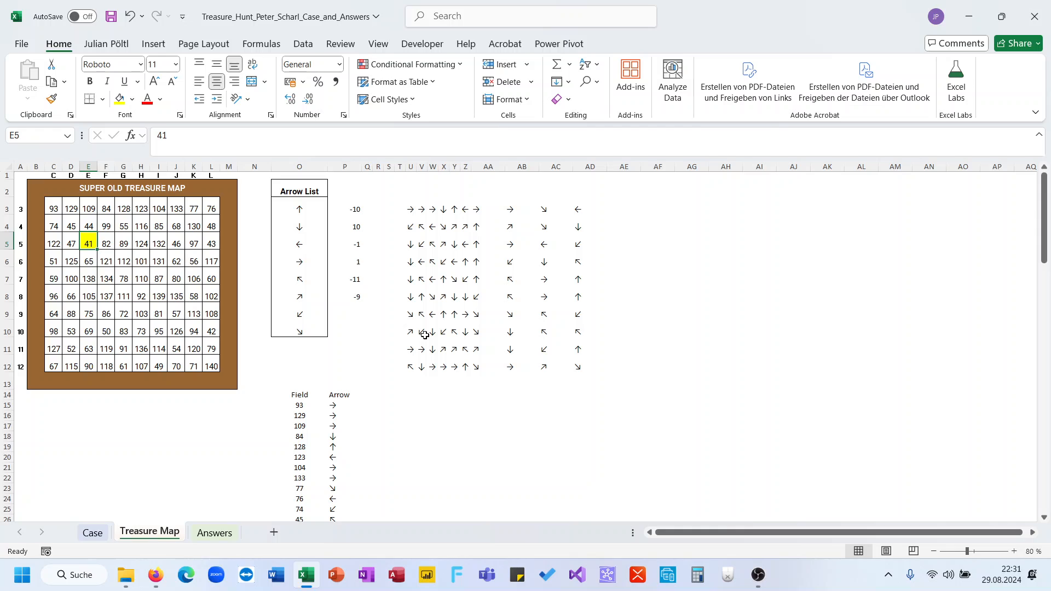
click(357, 312)
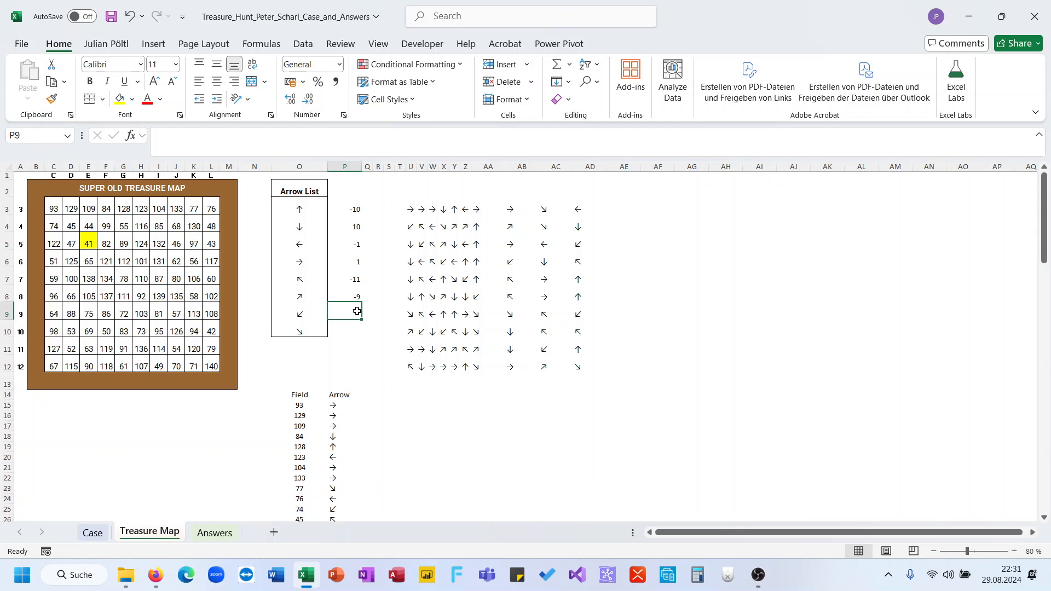
text(9)
key(Return)
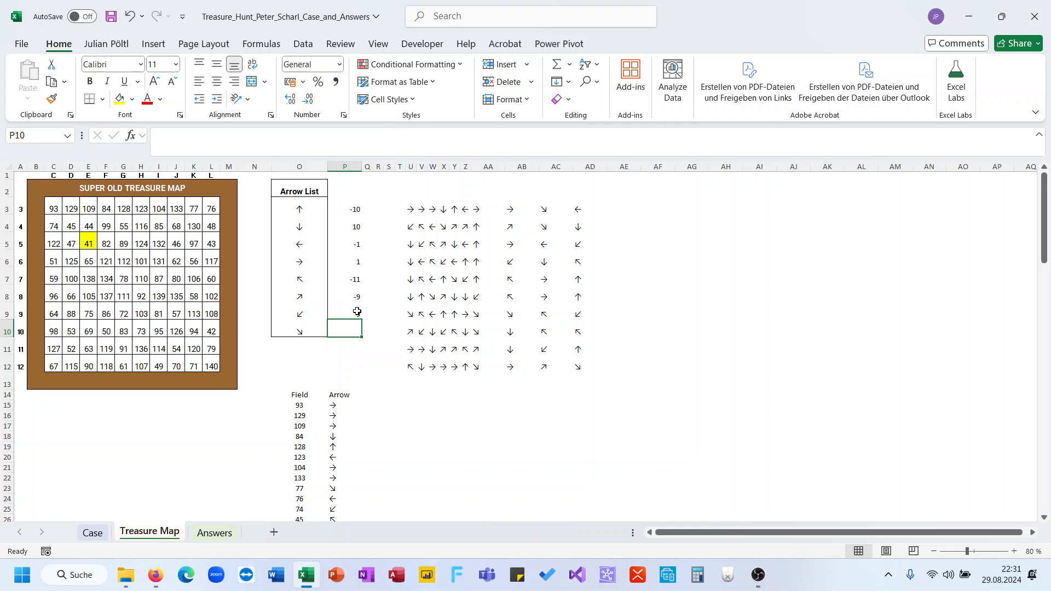
text(11)
key(Return)
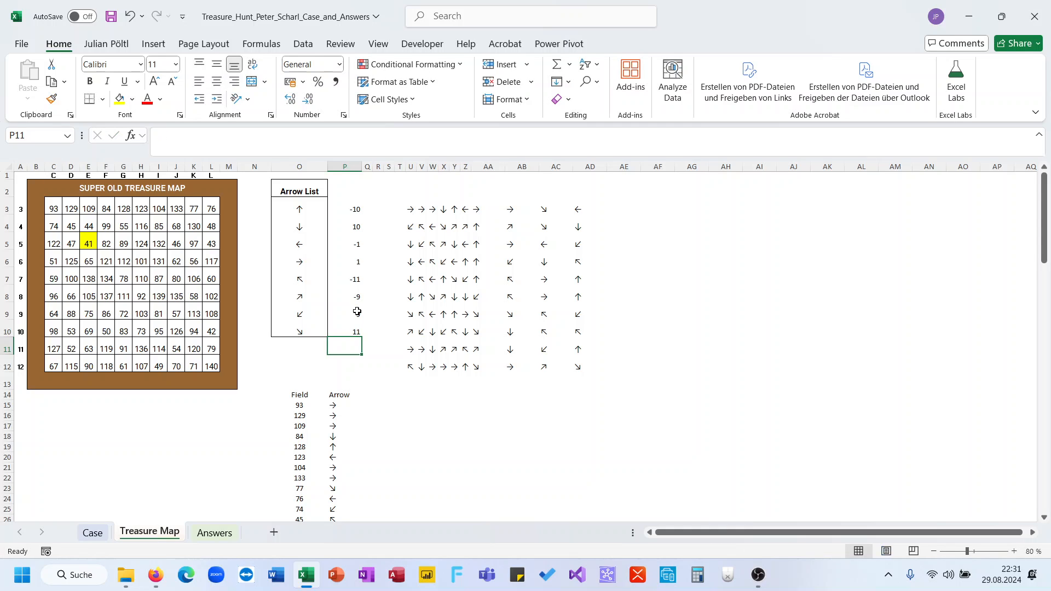
scroll(357, 311, down, 1)
scroll(357, 311, down, 1)
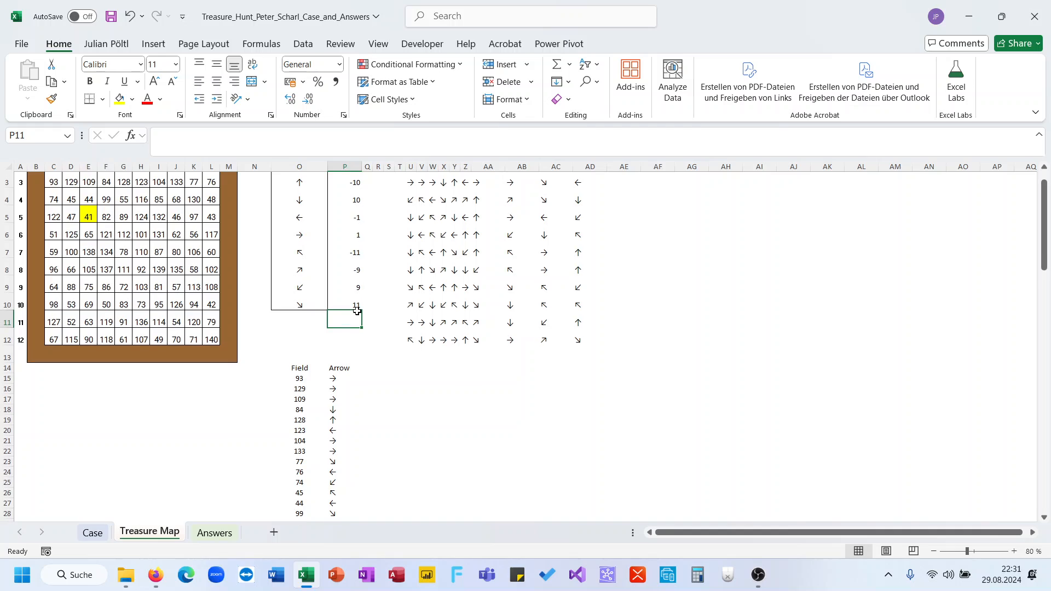
click(373, 383)
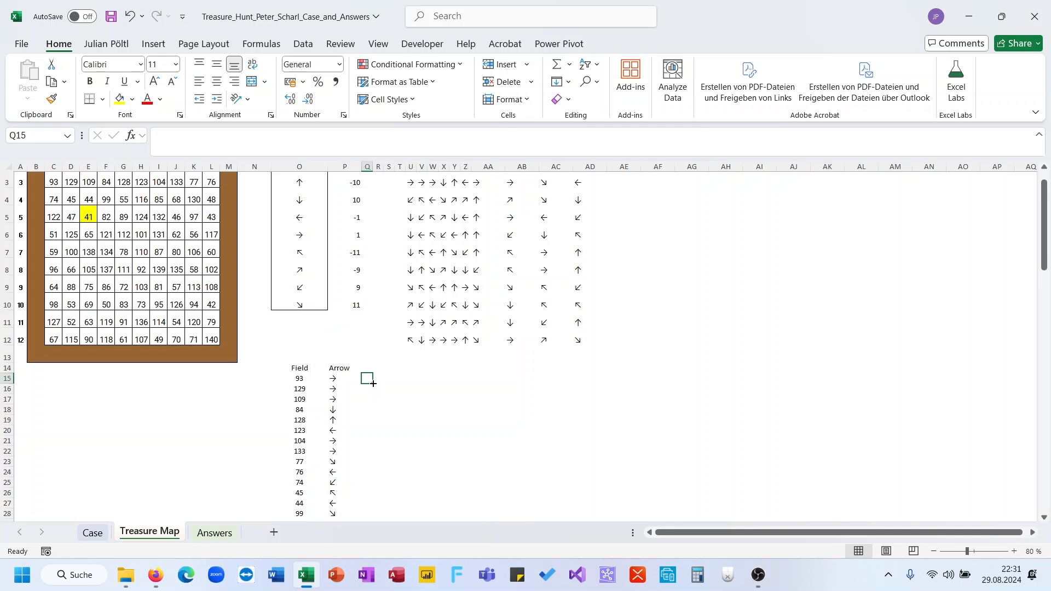
click(343, 379)
click(379, 378)
text(=off)
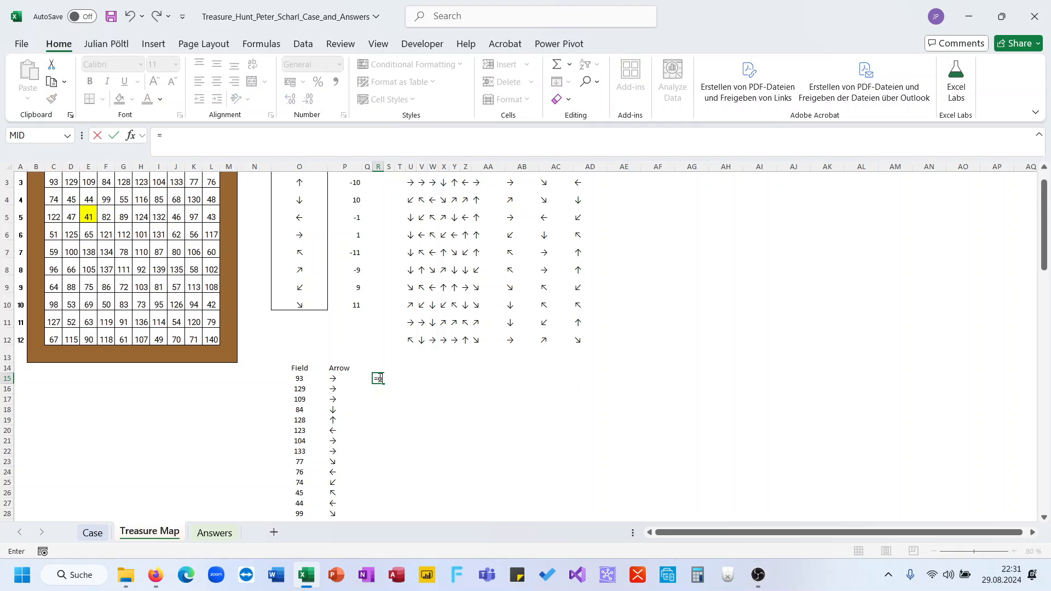
key(Tab)
scroll(379, 377, up, 1)
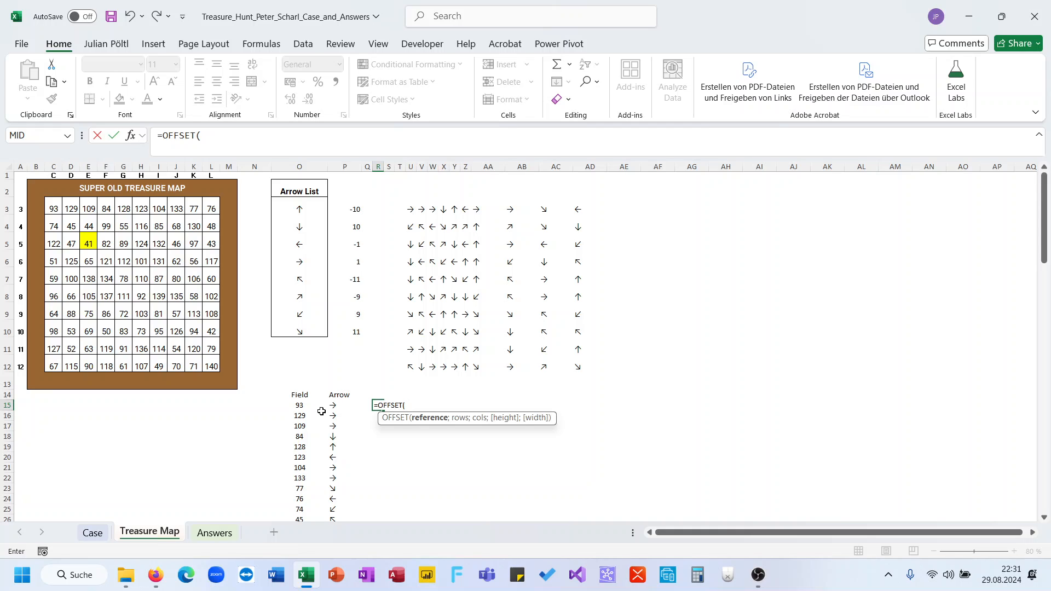
key(Escape)
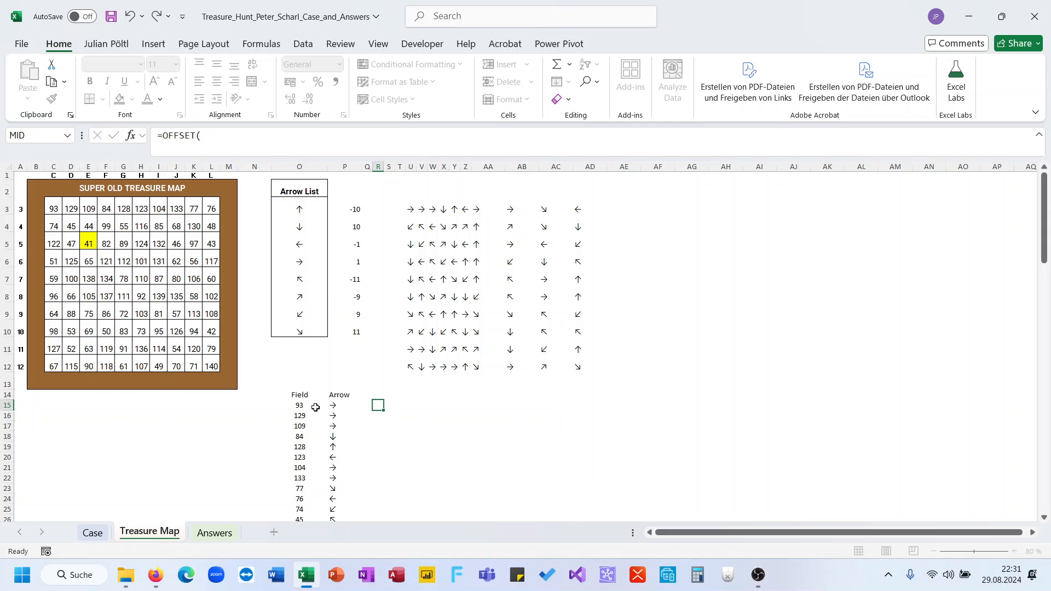
Step: Look up the offset of every listed arrow in Q15 with =XLOOKUP(P15#;Arr;P3:P10)
key(Left)
key(Right)
key(Left)
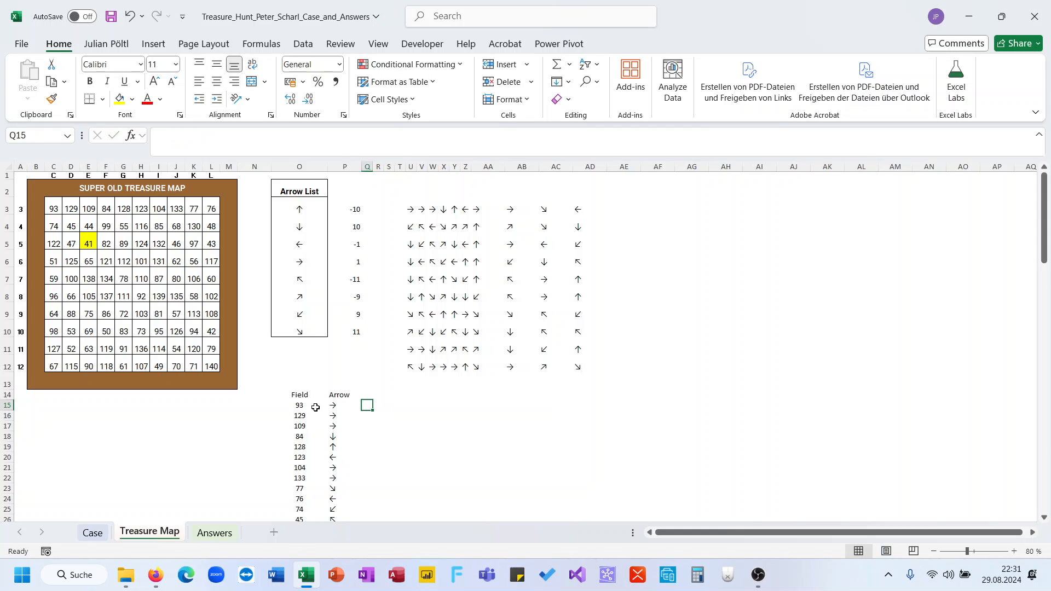
text(=xl)
key(Tab)
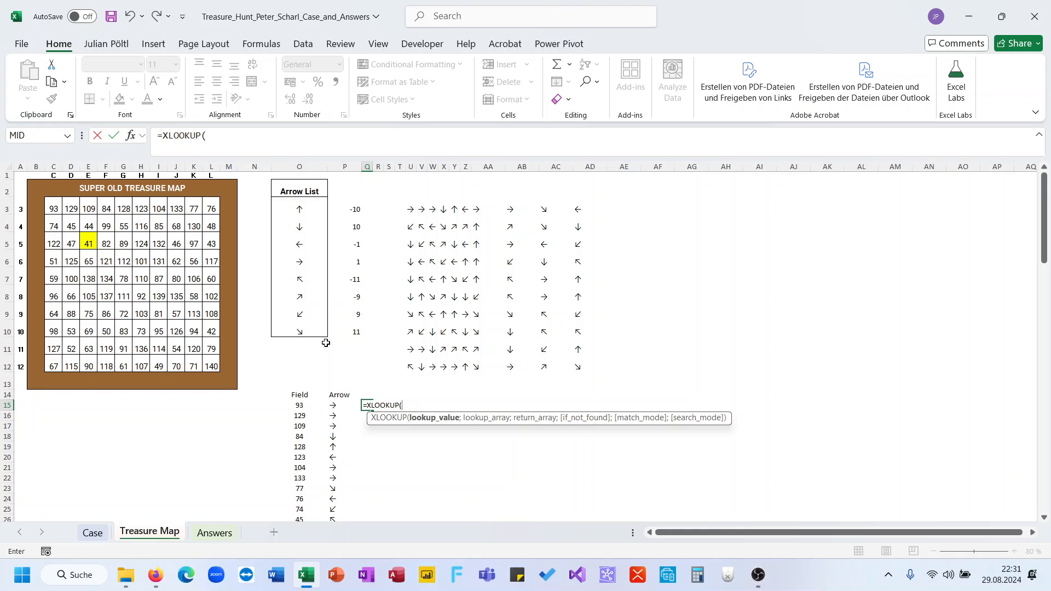
click(333, 405)
key(ctrl+shift+Down)
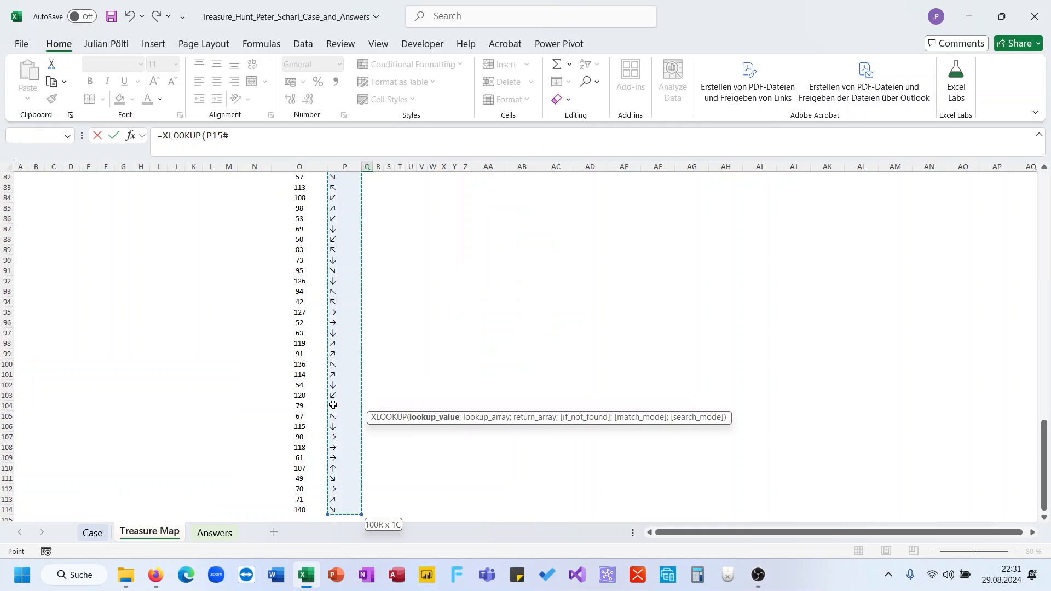
text(;ar)
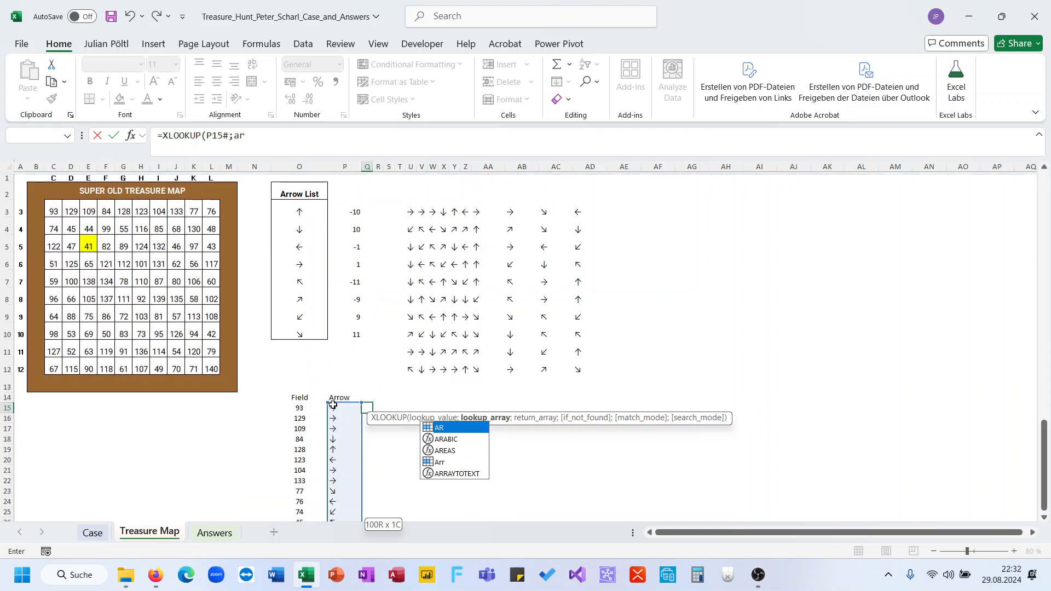
text(r;)
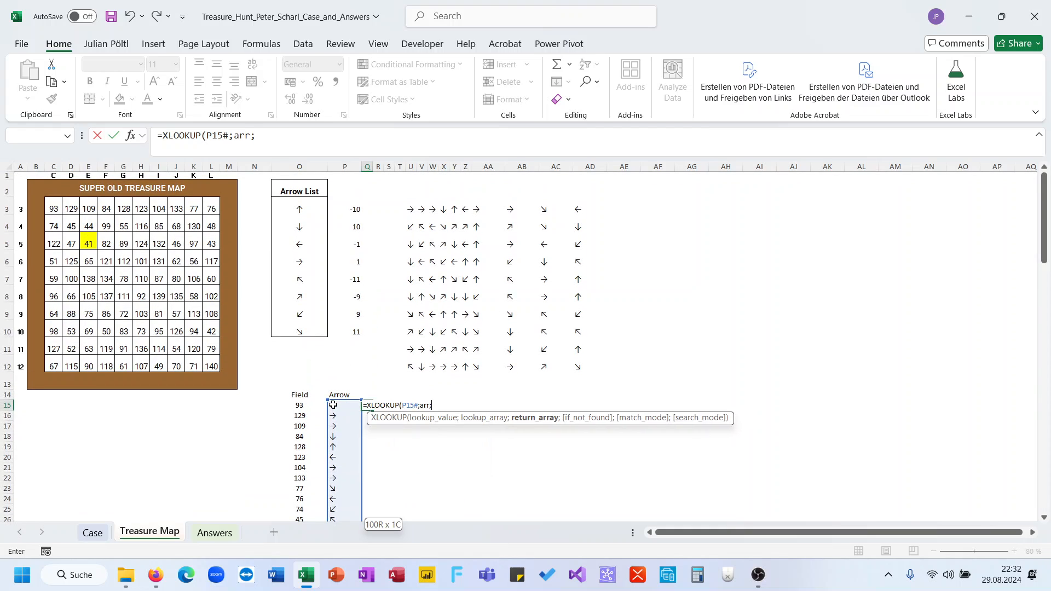
click(347, 208)
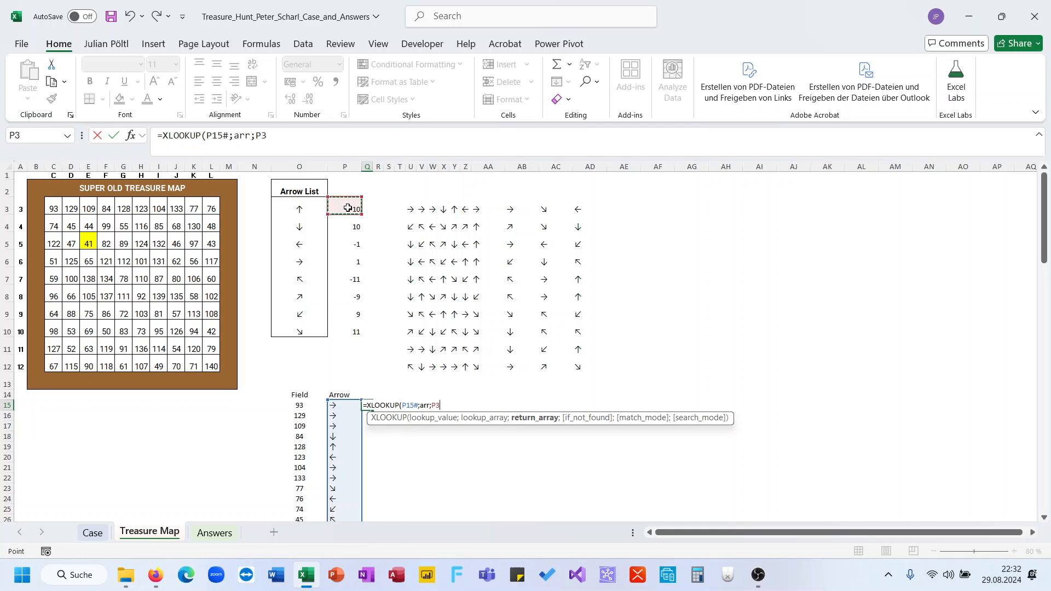
key(ctrl+shift+Down)
key(Return)
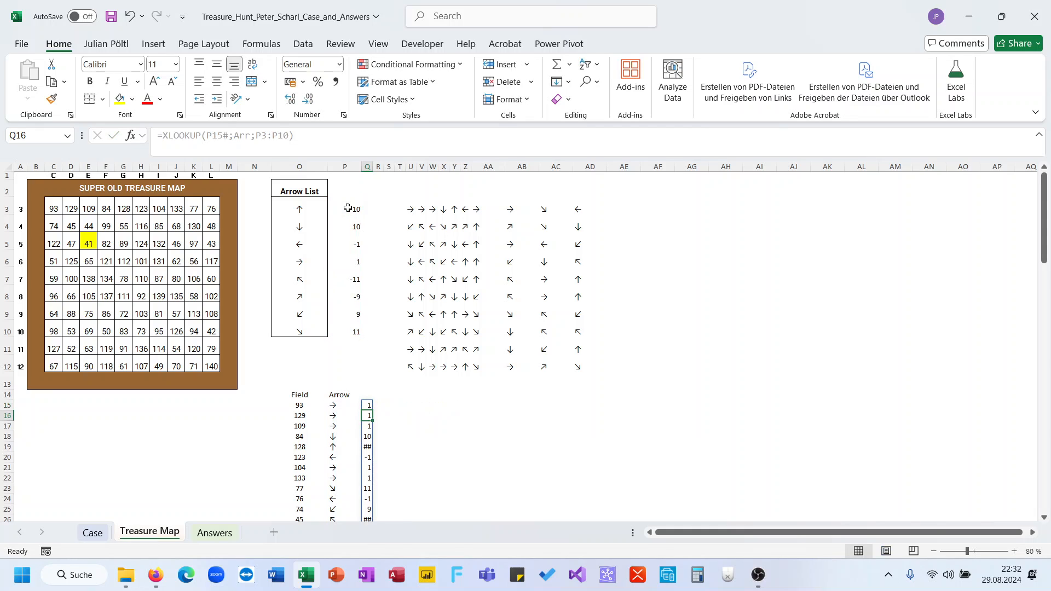
Step: Auto-fit column Q to its contents and enter the header SH in Q14 above the list offsets
click(369, 166)
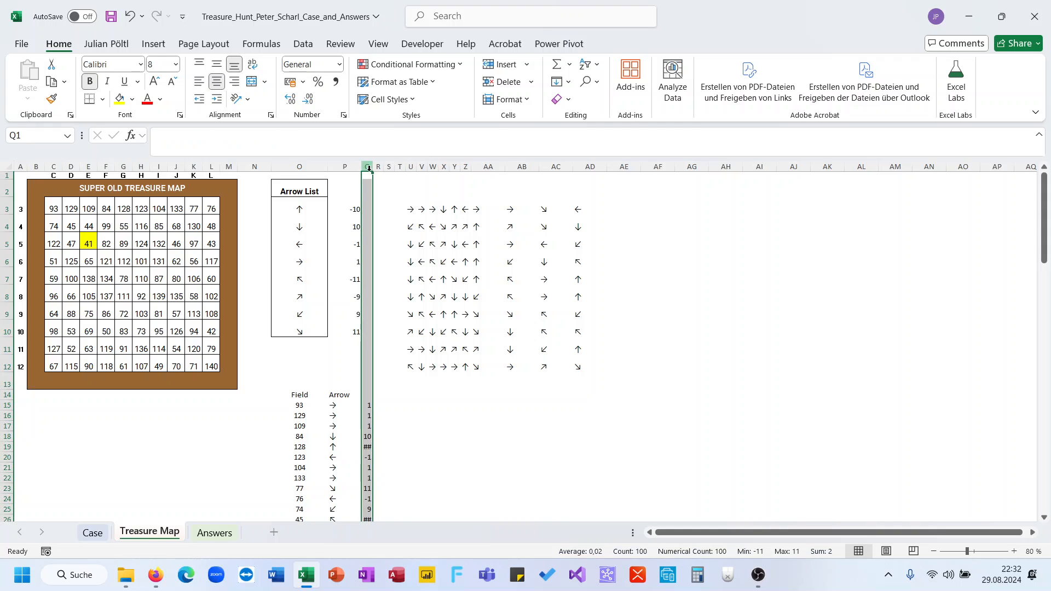
double_click(375, 167)
scroll(383, 450, down, 20)
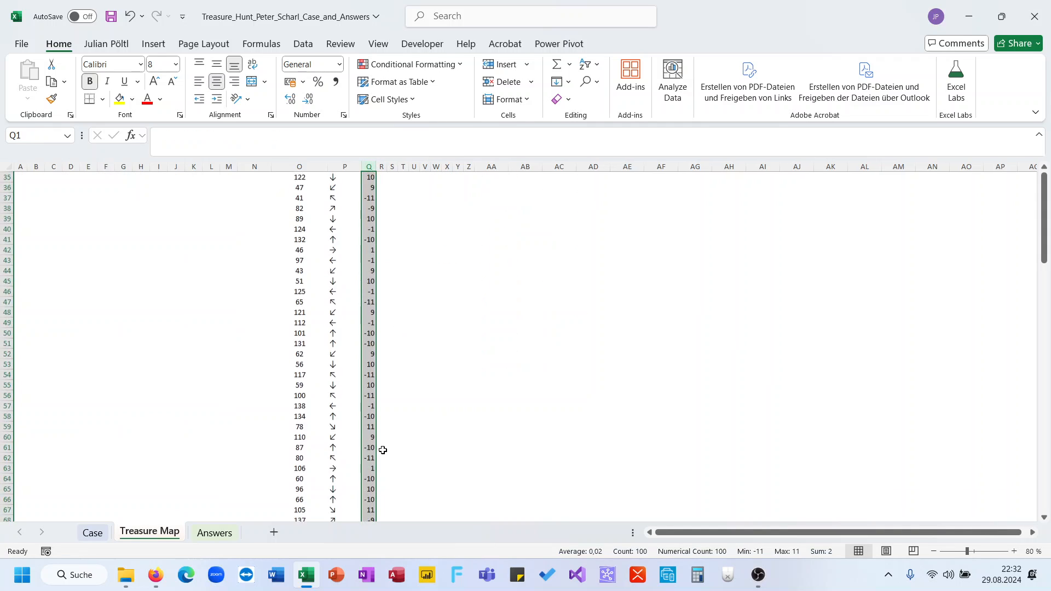
scroll(382, 450, up, 20)
scroll(382, 450, up, 4)
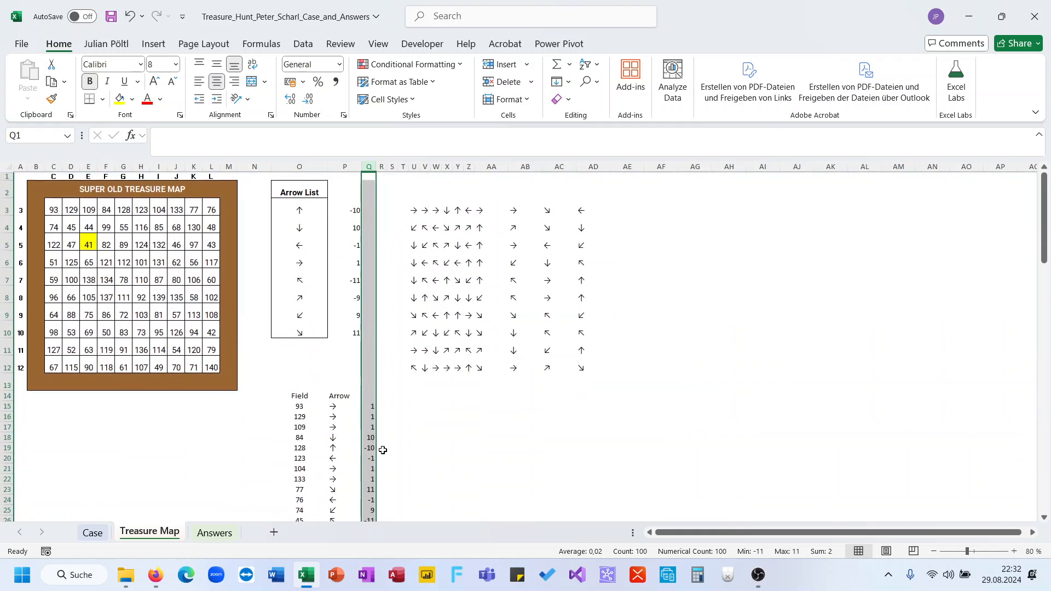
click(381, 405)
click(374, 396)
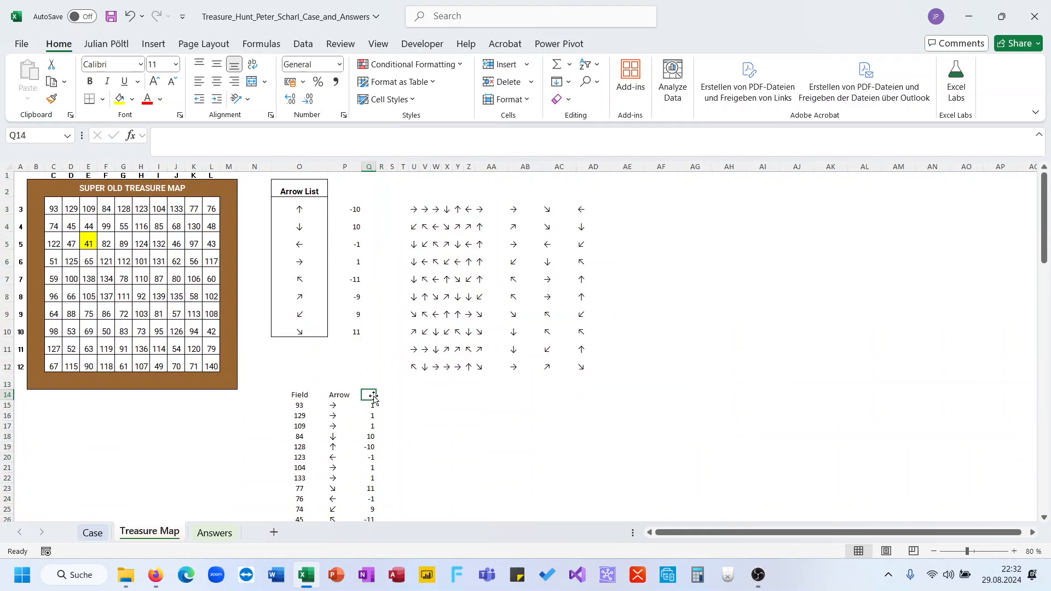
text(SH)
key(Return)
click(377, 396)
key(Down)
text(=)
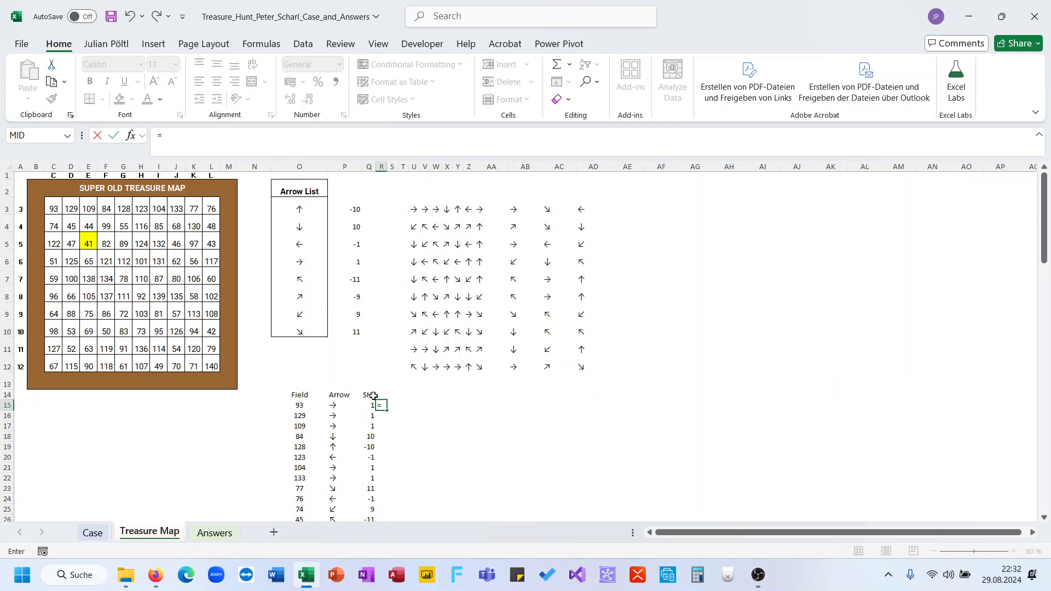
text(off)
key(Tab)
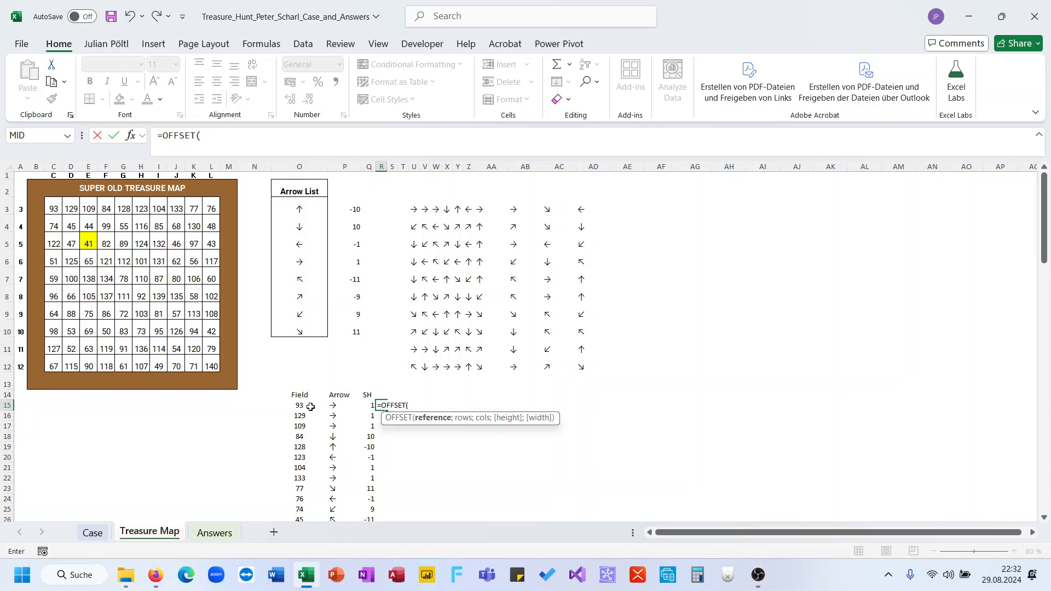
key(BackSpace)
key(BackSpace)
key(BackSpace)
key(BackSpace)
key(BackSpace)
key(BackSpace)
key(BackSpace)
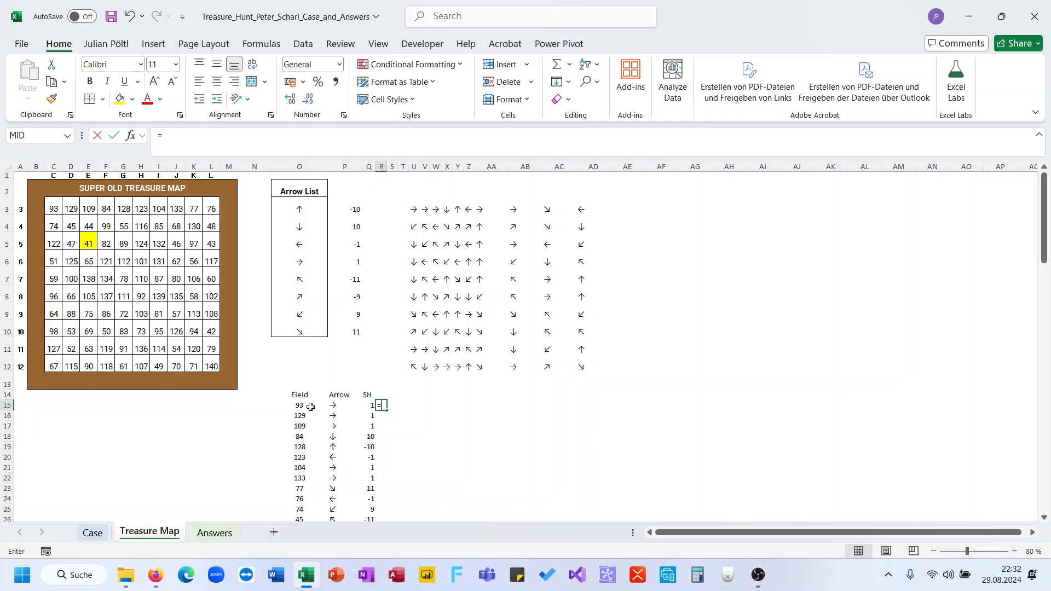
text(map)
key(Tab)
click(311, 405)
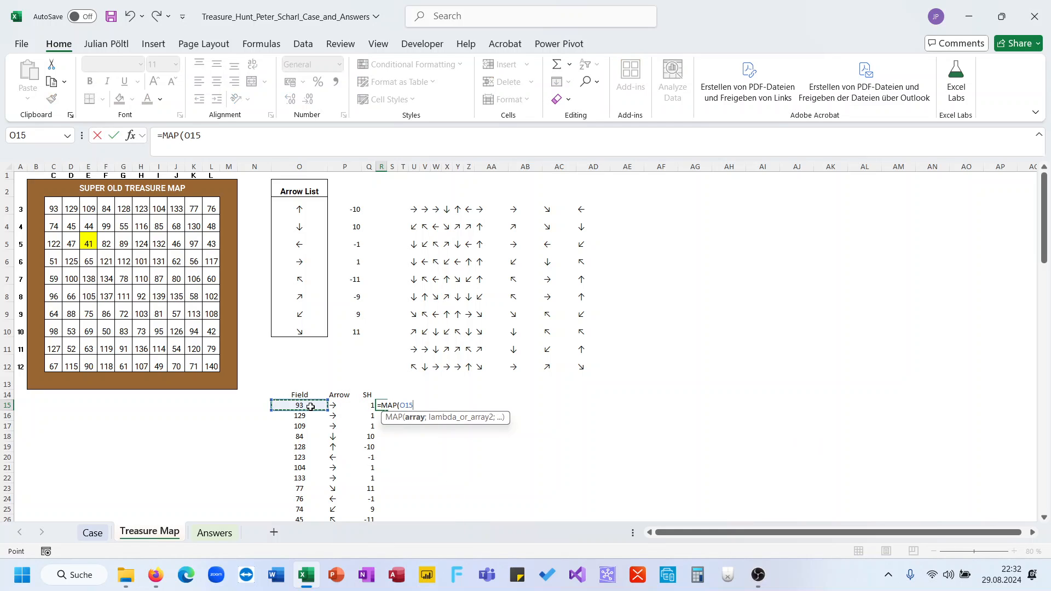
key(Left)
key(Right)
key(ctrl+shift+Down)
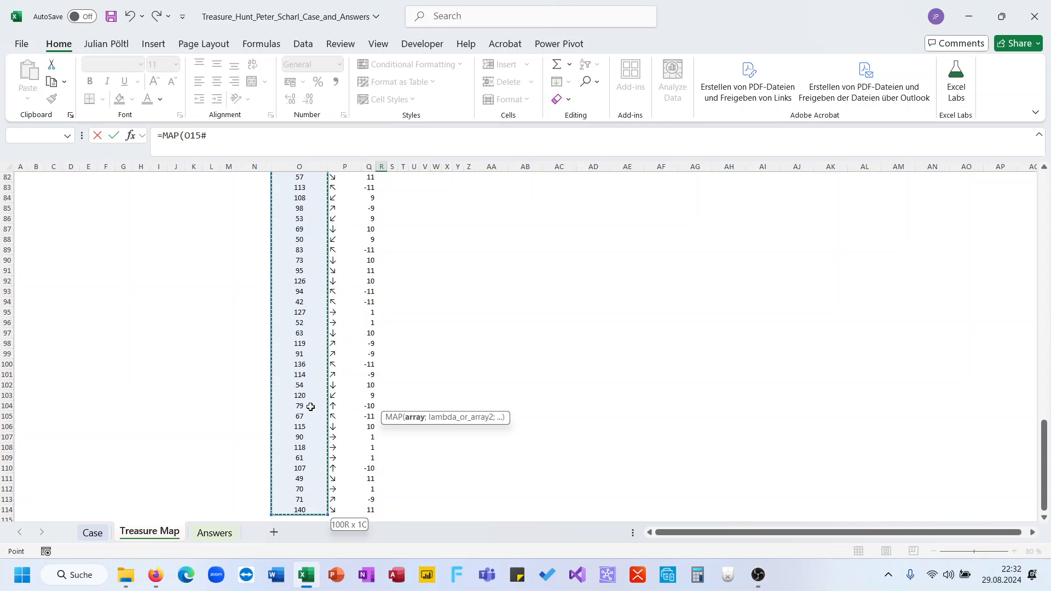
text(;)
key(Left)
key(Escape)
key(Escape)
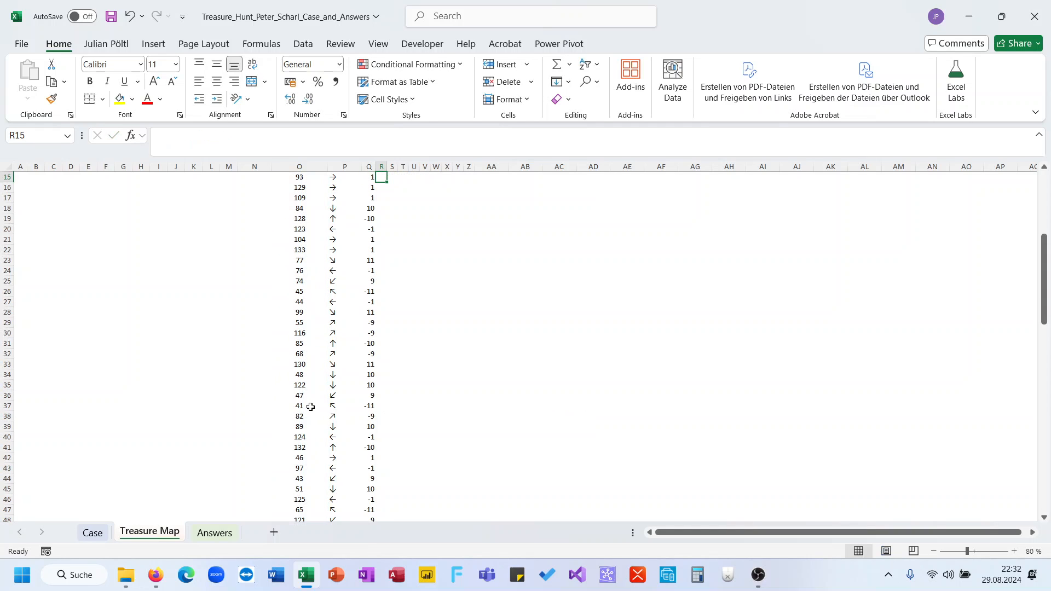
Step: Return the number reached from the first field by entering =OFFSET(O15;Q15;0) in R15
text(=if)
key(BackSpace)
key(BackSpace)
text(off)
key(Tab)
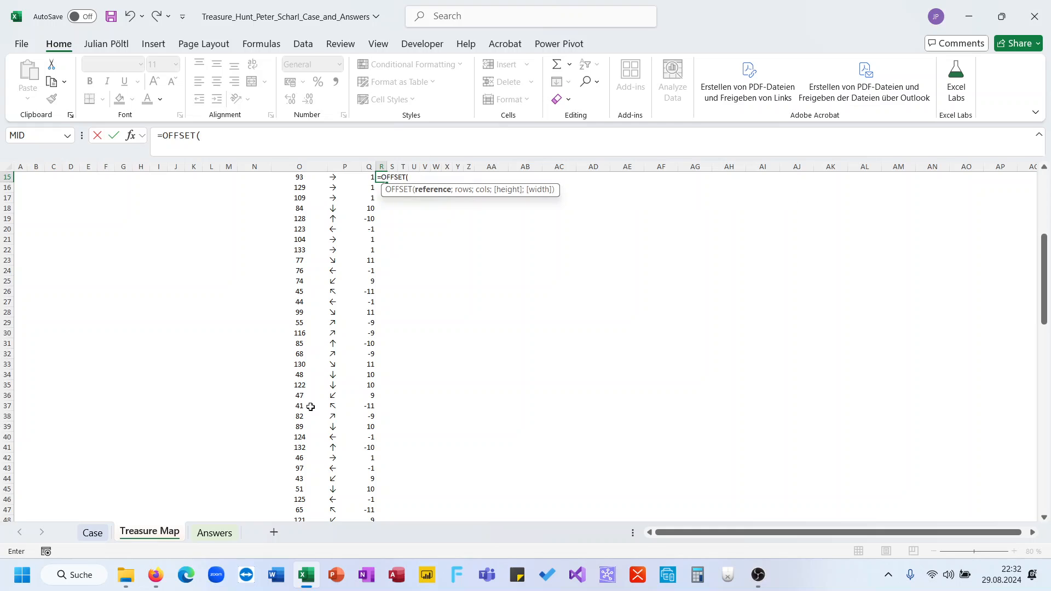
scroll(311, 407, up, 2)
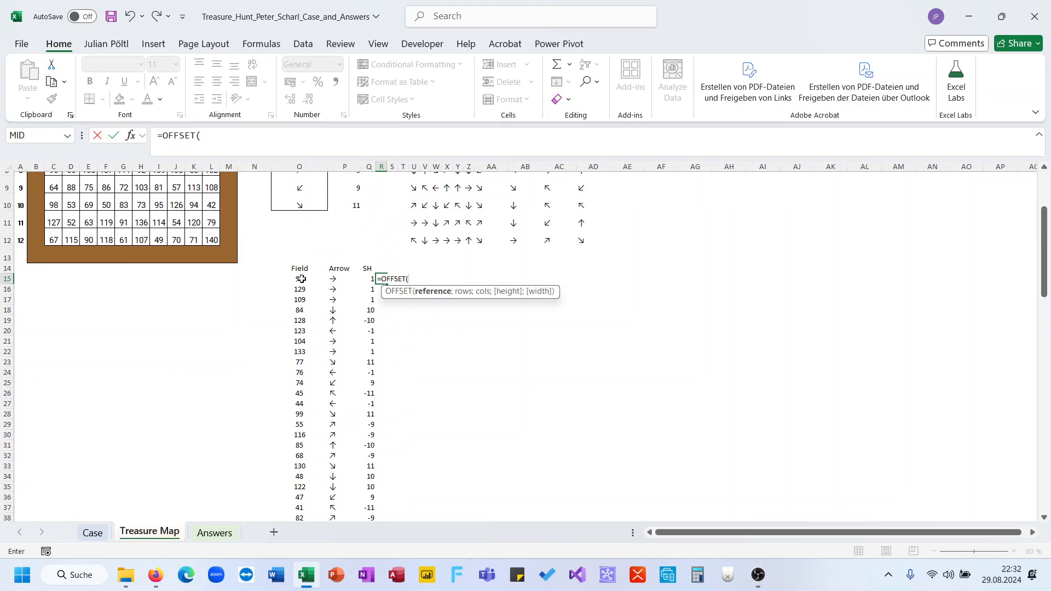
click(301, 279)
text(;)
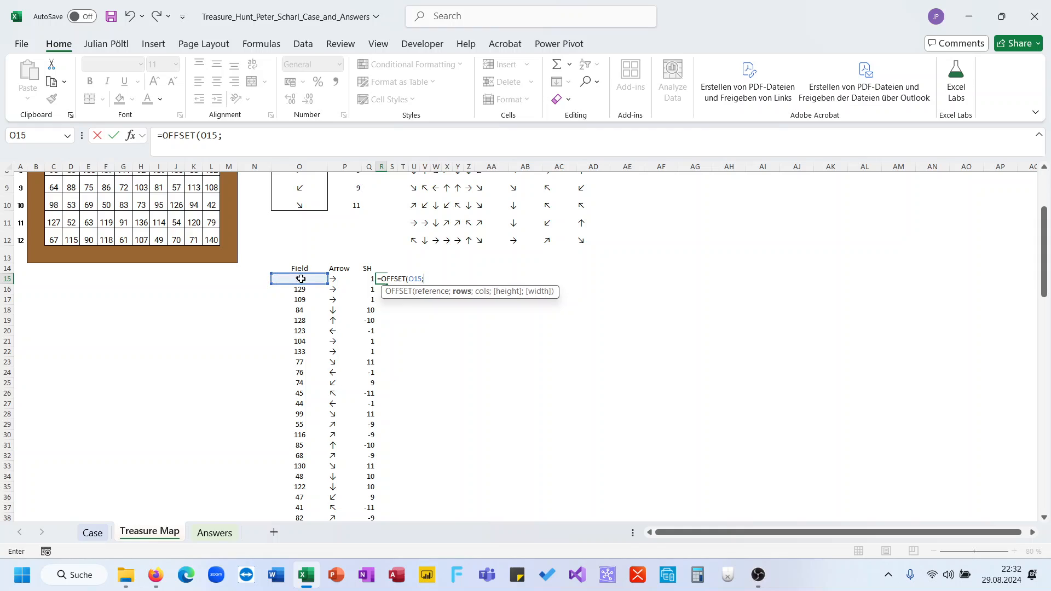
click(364, 279)
text(;)
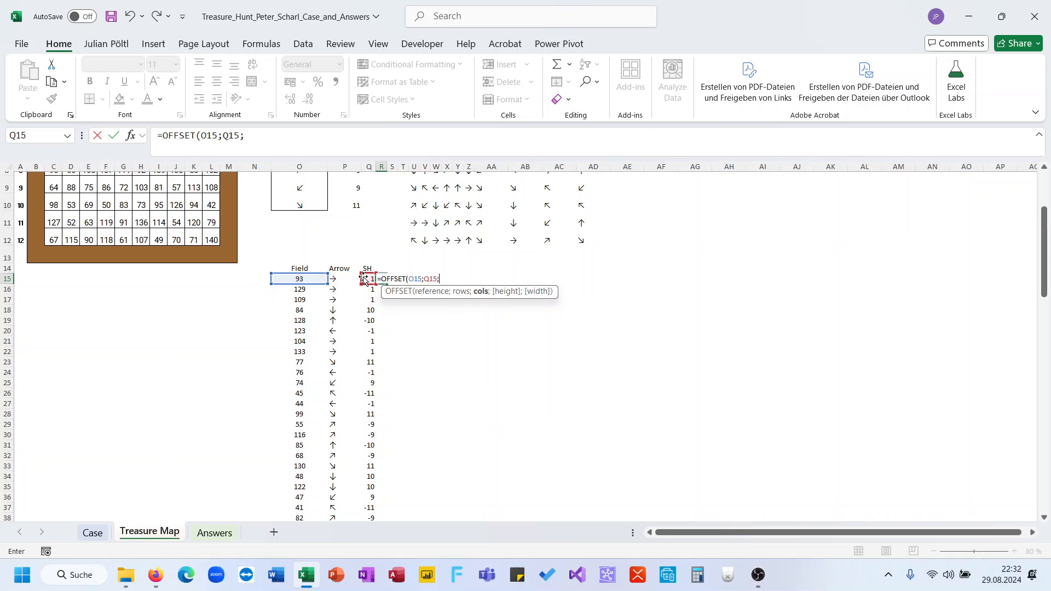
text(0))
key(ctrl+Return)
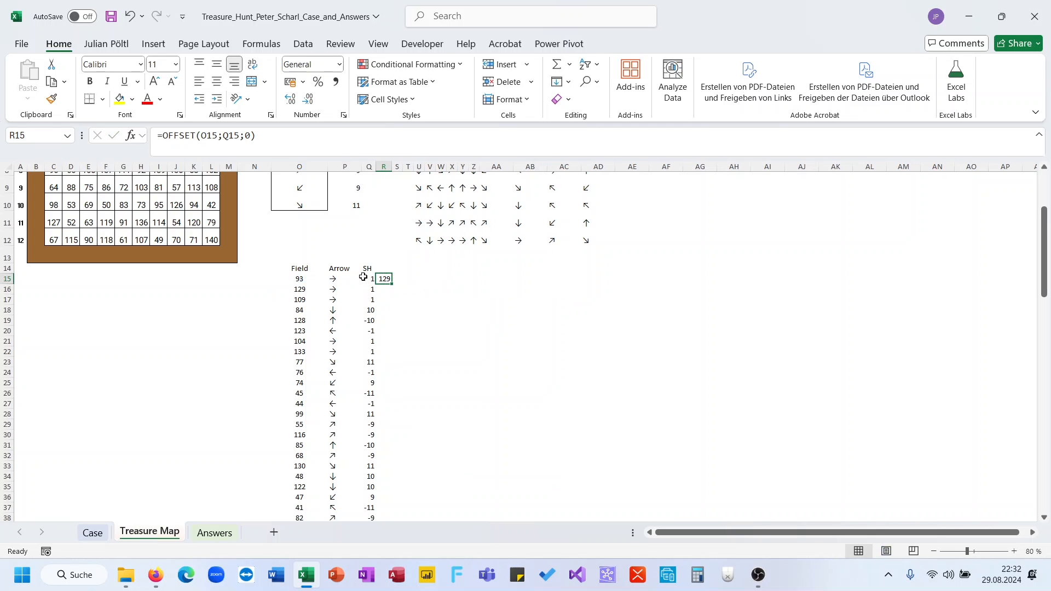
Step: Fill the OFFSET formula from R15 down to the end of the field list
click(308, 289)
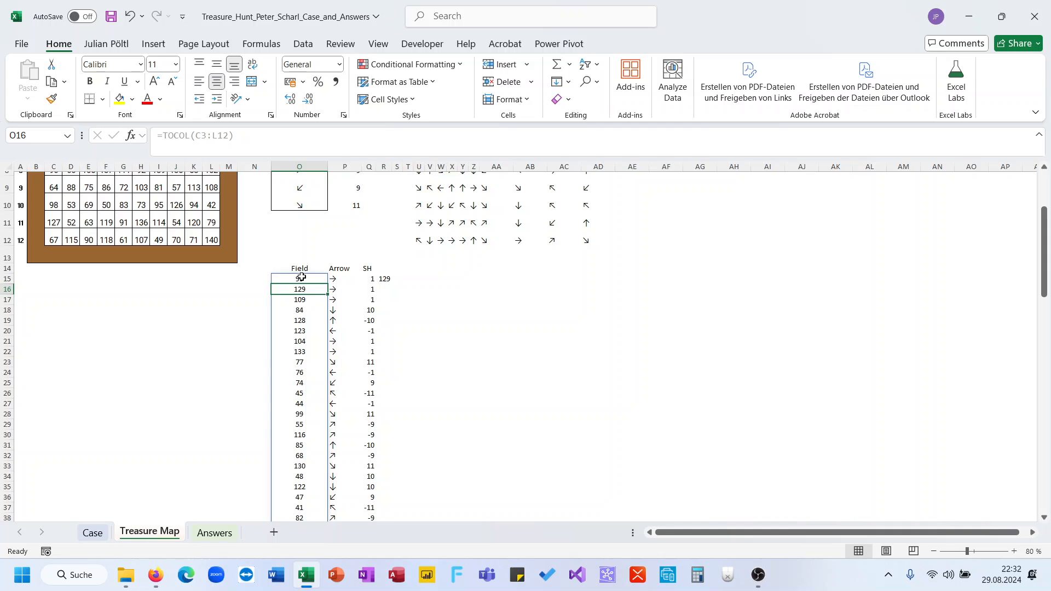
click(382, 279)
click(276, 136)
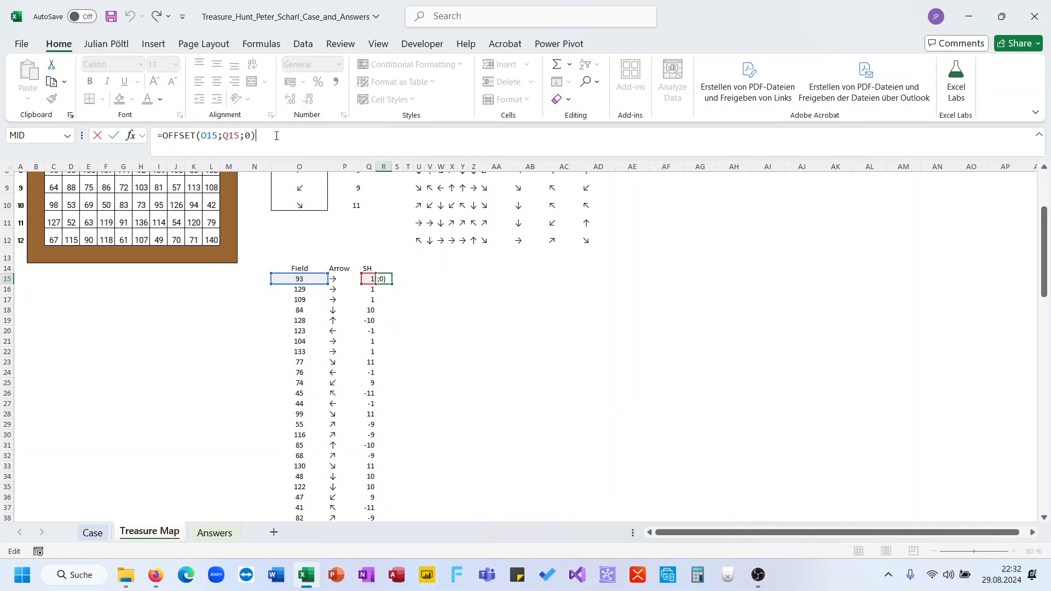
key(Escape)
double_click(391, 287)
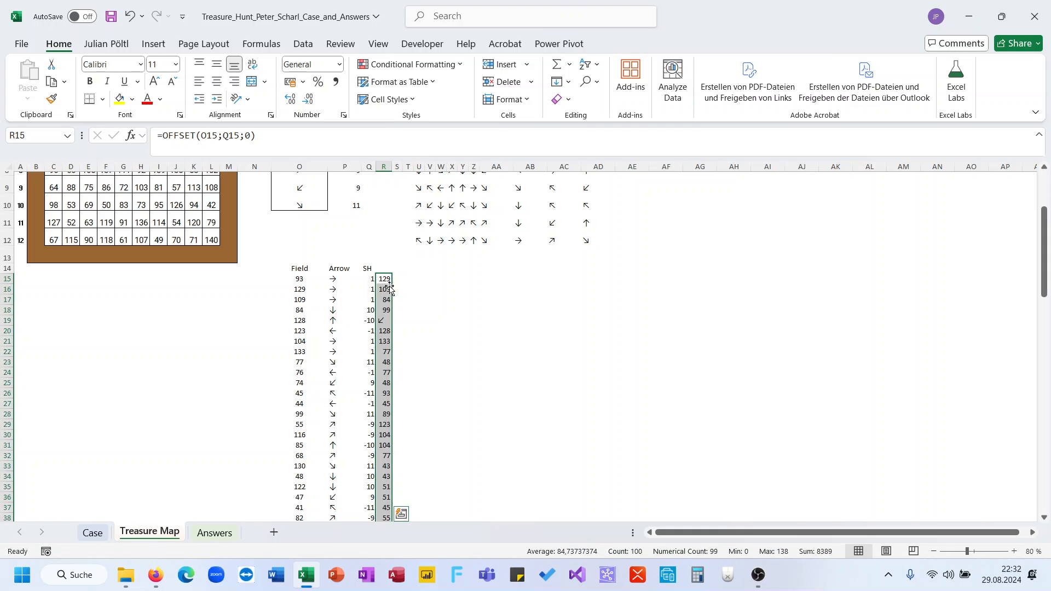
scroll(386, 344, down, 14)
scroll(386, 344, up, 13)
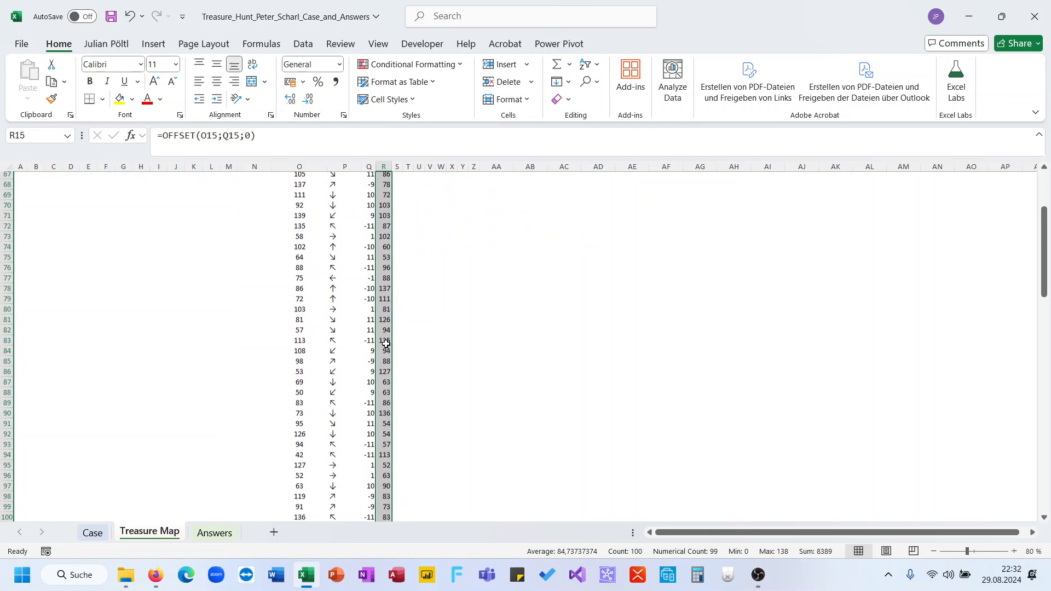
scroll(386, 343, up, 1)
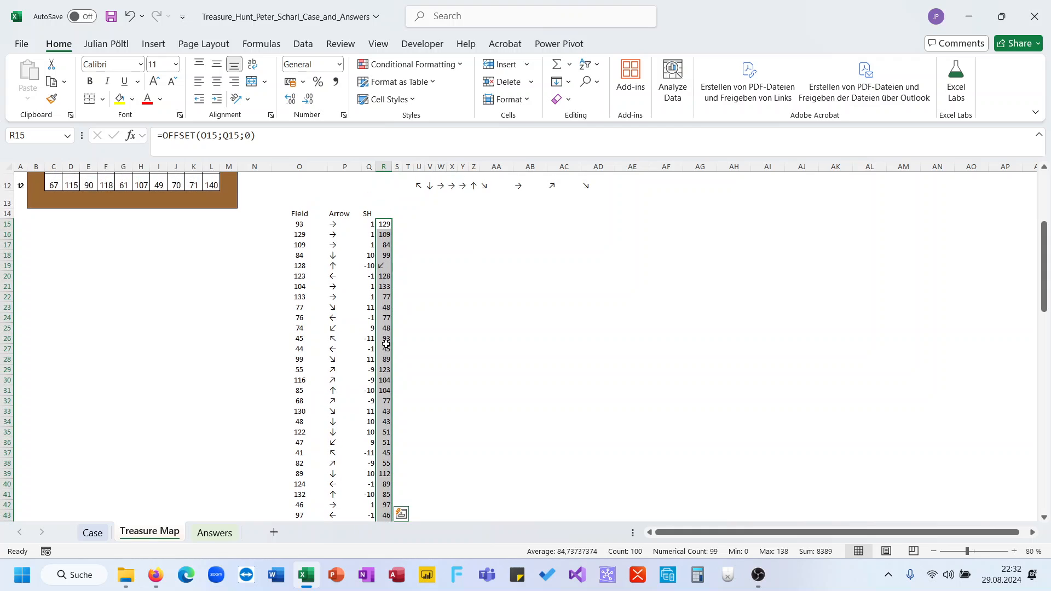
Step: Check the OFFSET results for fields 128 and 129 against the neighbouring numbers on the treasure map
click(385, 278)
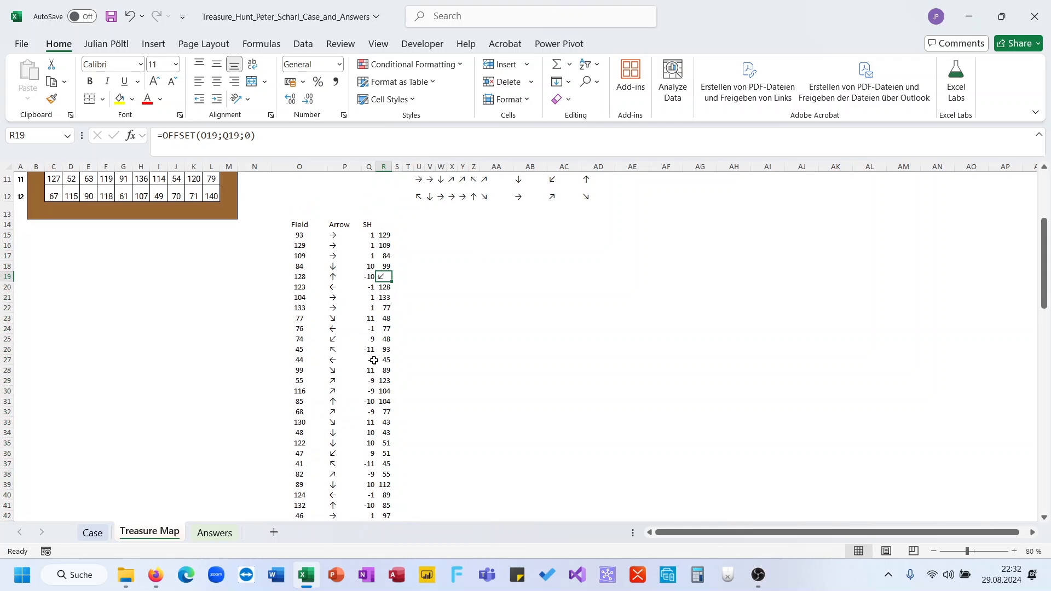
scroll(375, 360, down, 3)
scroll(374, 360, up, 5)
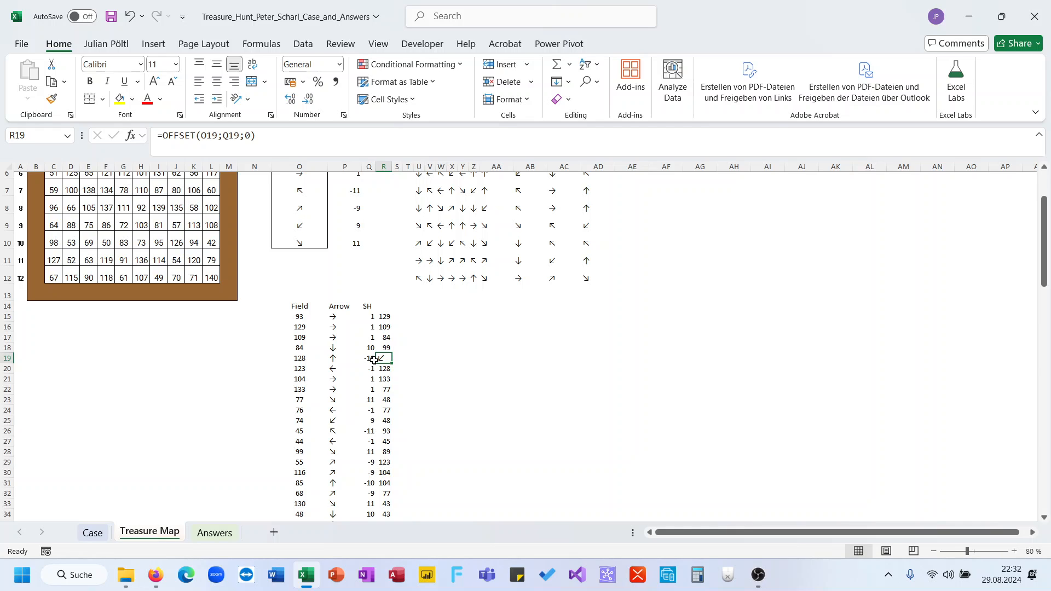
scroll(375, 360, up, 2)
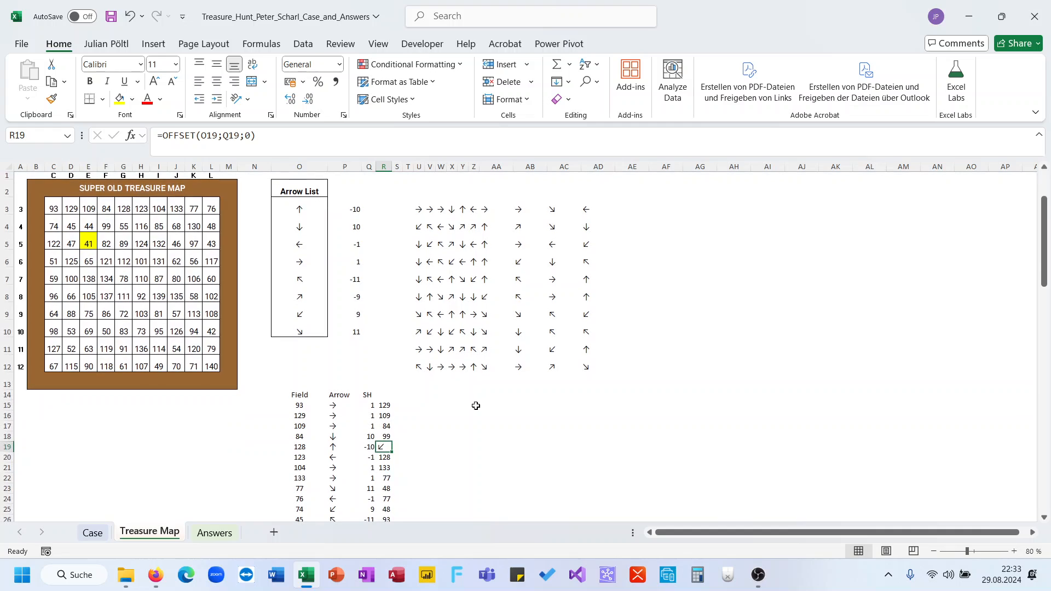
click(475, 394)
click(386, 415)
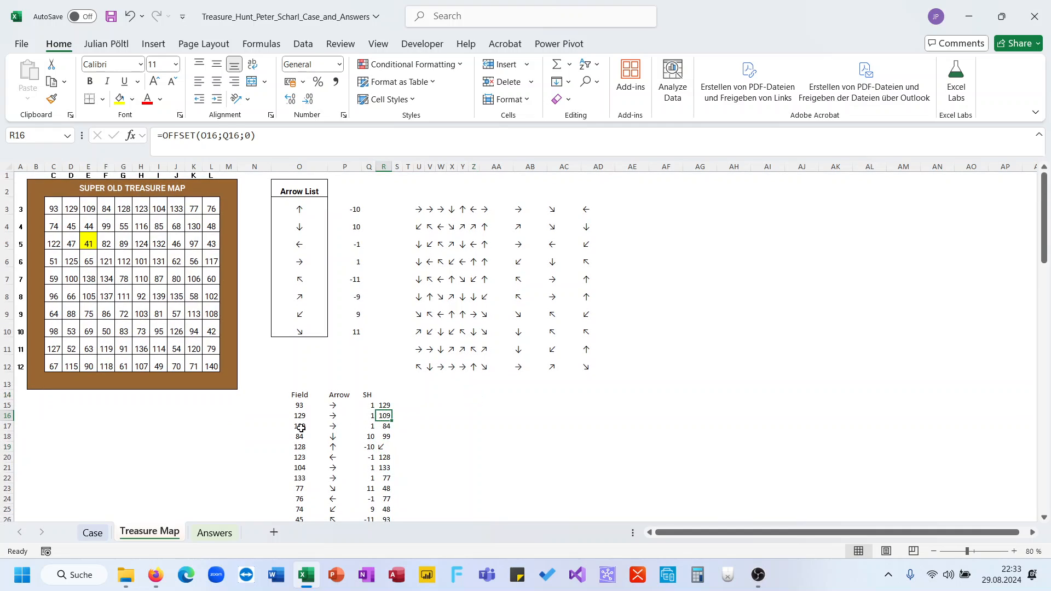
click(72, 210)
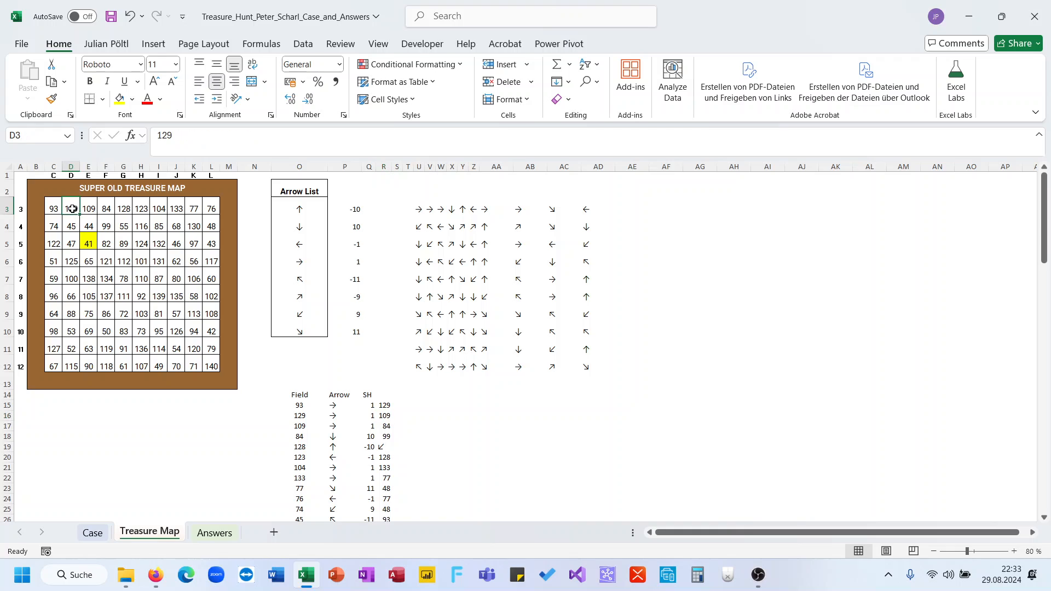
click(89, 209)
scroll(387, 460, down, 1)
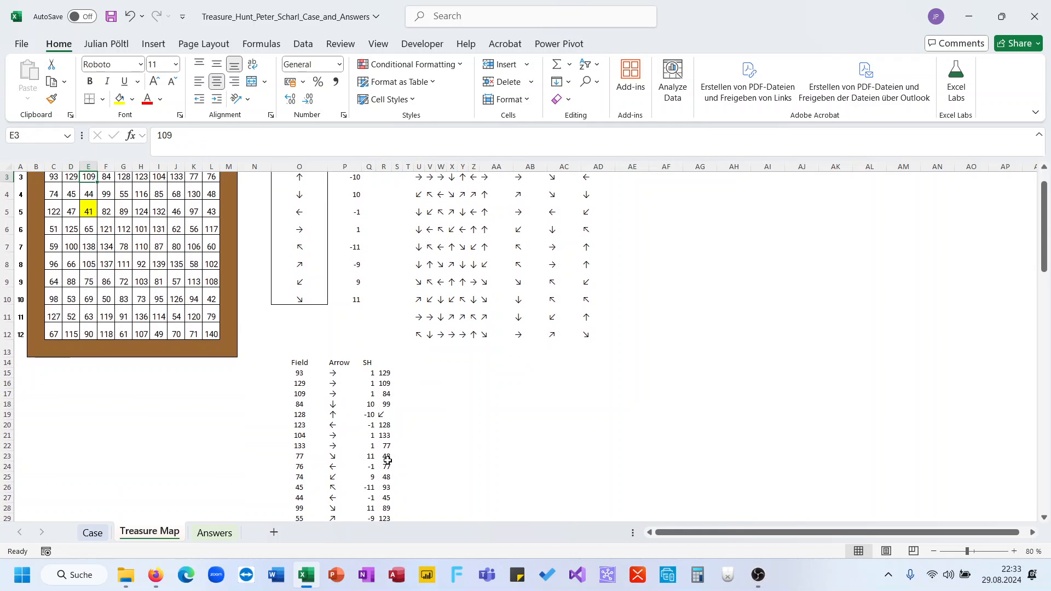
scroll(333, 450, up, 1)
Step: Check the OFFSET result for field 41 in R37 against the number up-left of 41 on the map
scroll(333, 446, down, 4)
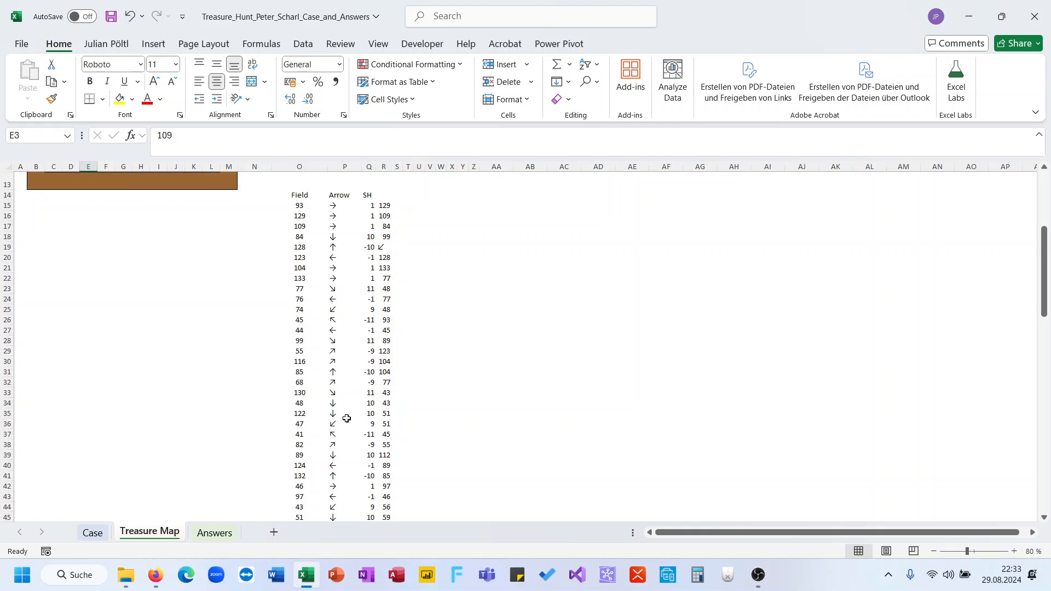
click(387, 433)
scroll(345, 427, up, 3)
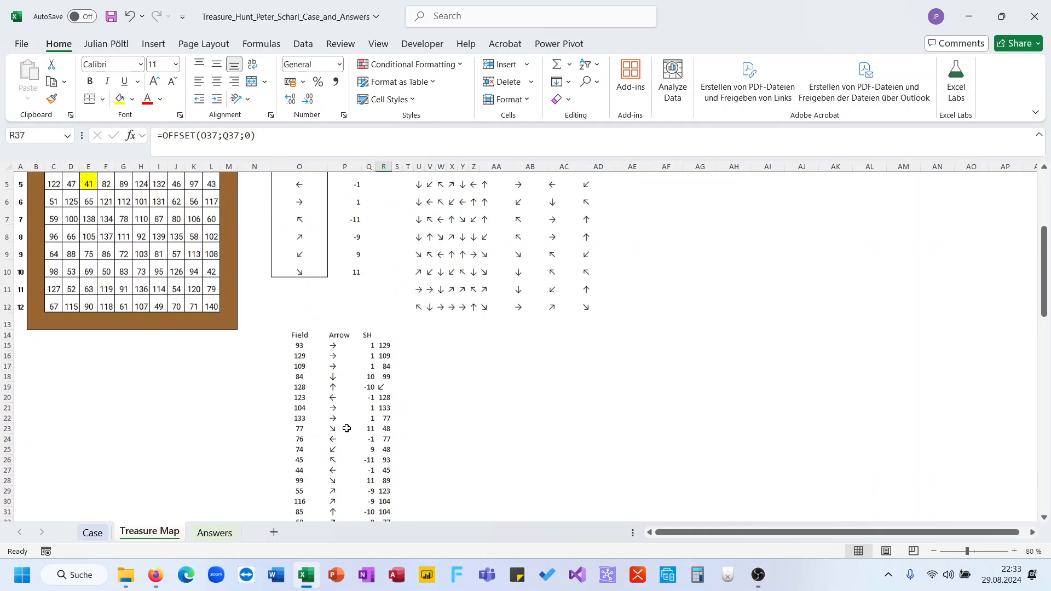
click(71, 187)
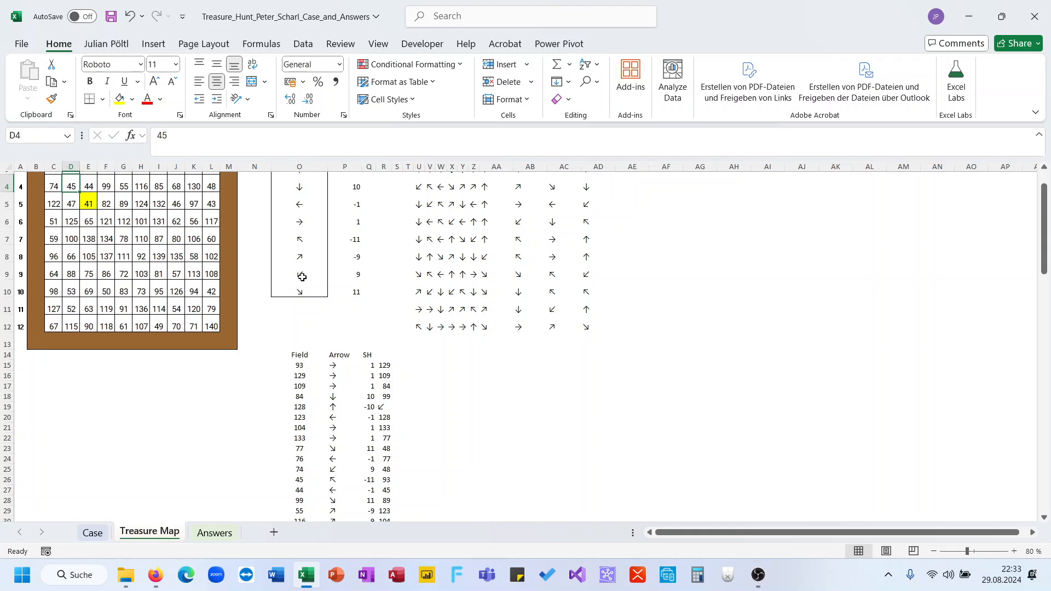
scroll(356, 301, down, 3)
scroll(414, 326, down, 2)
drag(298, 329, 397, 333)
scroll(396, 333, up, 5)
Step: Enter the header LC in R14 above the OFFSET results
click(387, 314)
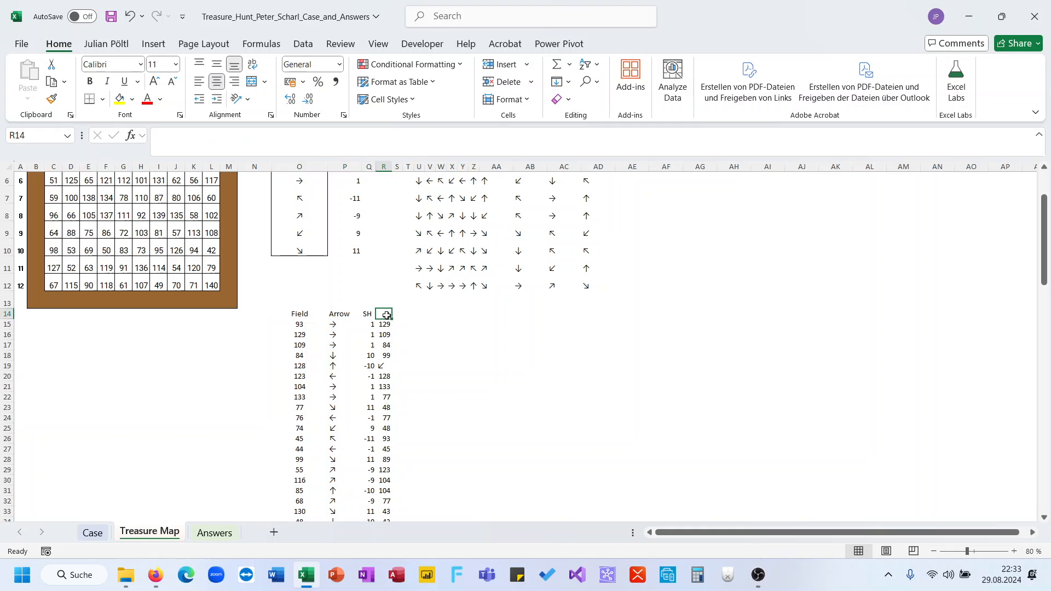
text(LC)
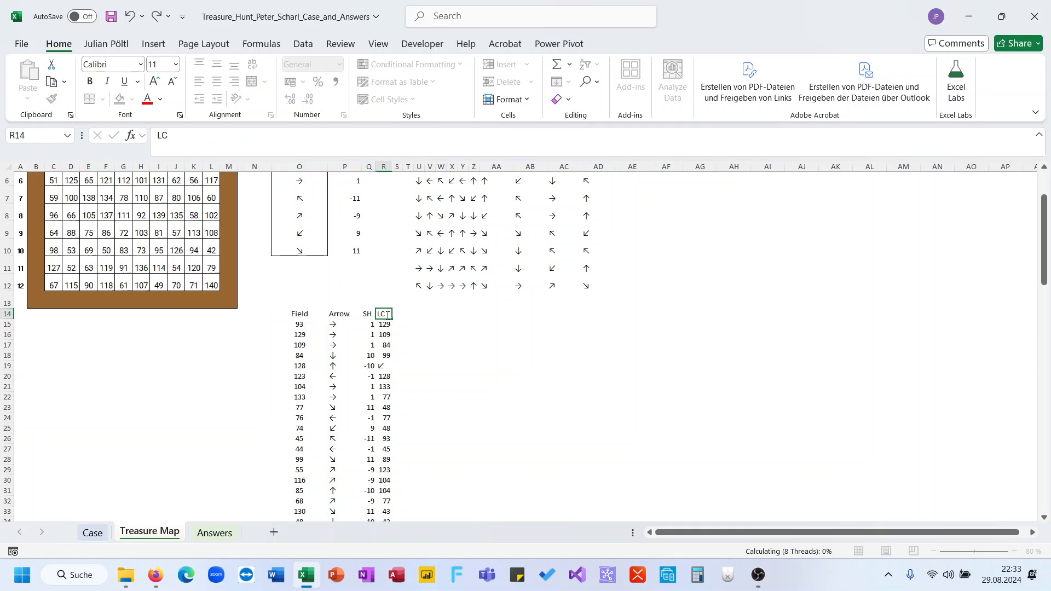
key(Return)
Step: Create a one-row series of consecutive numbers from 1 across row 14 with a SEQUENCE formula in AA14
scroll(481, 346, up, 1)
scroll(480, 346, up, 1)
click(501, 392)
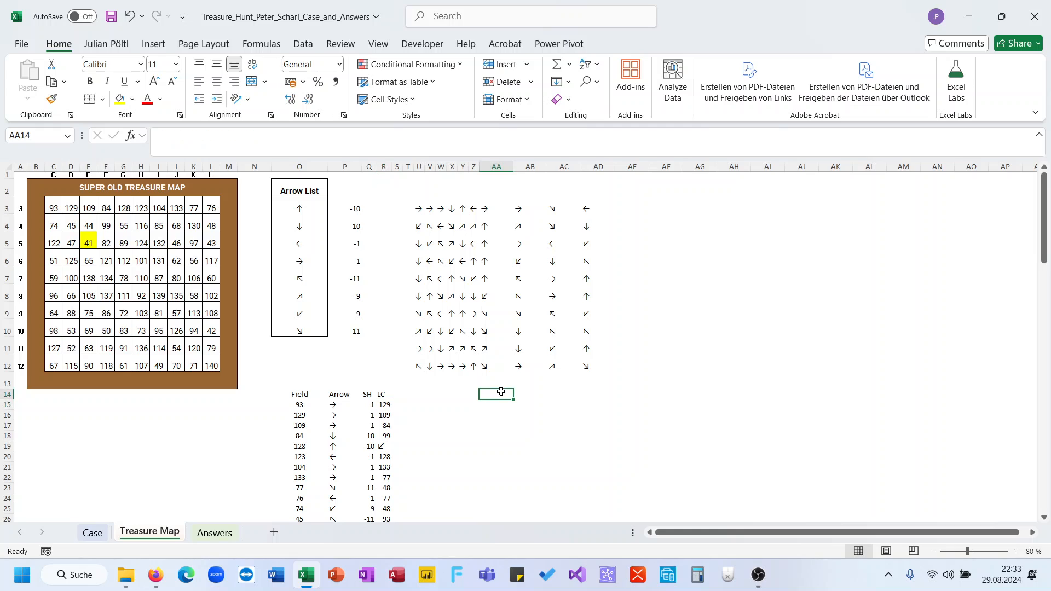
text(=SE)
key(Down)
key(Down)
key(Down)
key(Down)
key(Down)
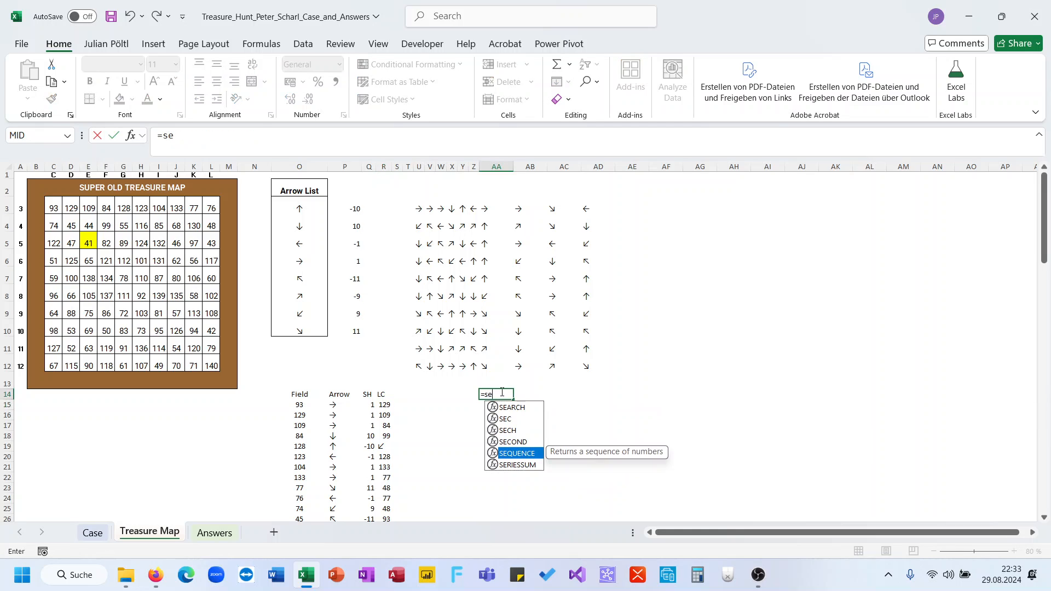
key(Tab)
text(;)
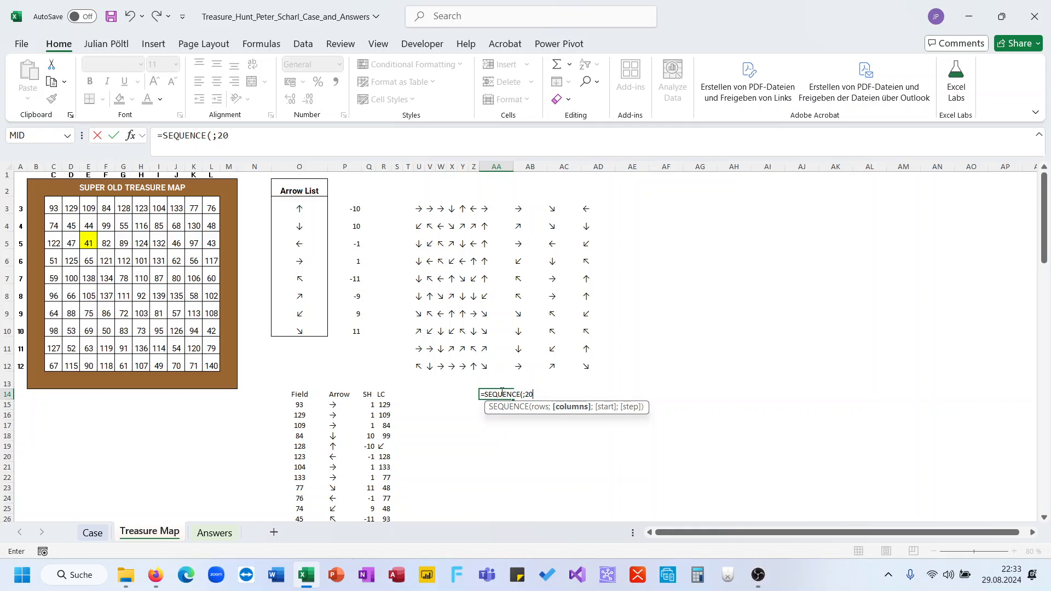
text(16))
key(Return)
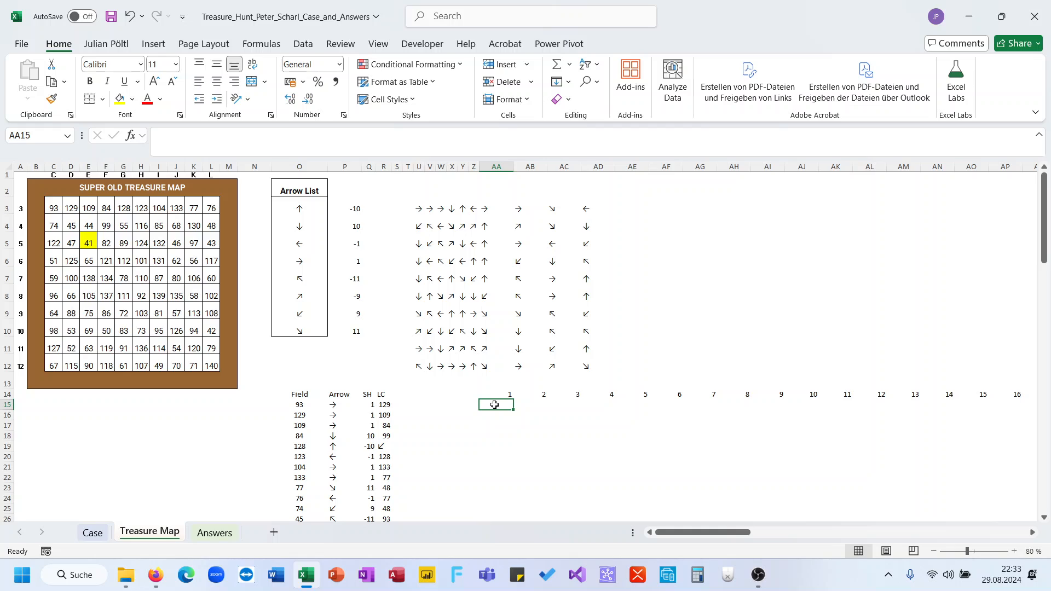
Step: Enter 41 in AA15 as the path's first spot and =XLOOKUP(AA15;$O$15#;$R$15:$R$114) in AB15 for the following one
text(41)
key(Return)
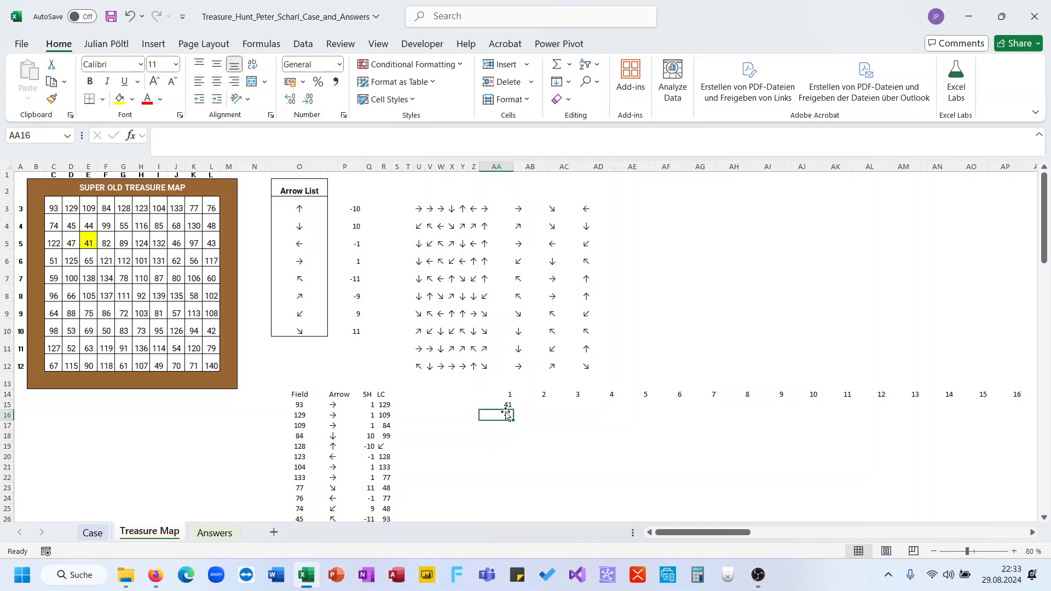
click(526, 405)
text(=xl)
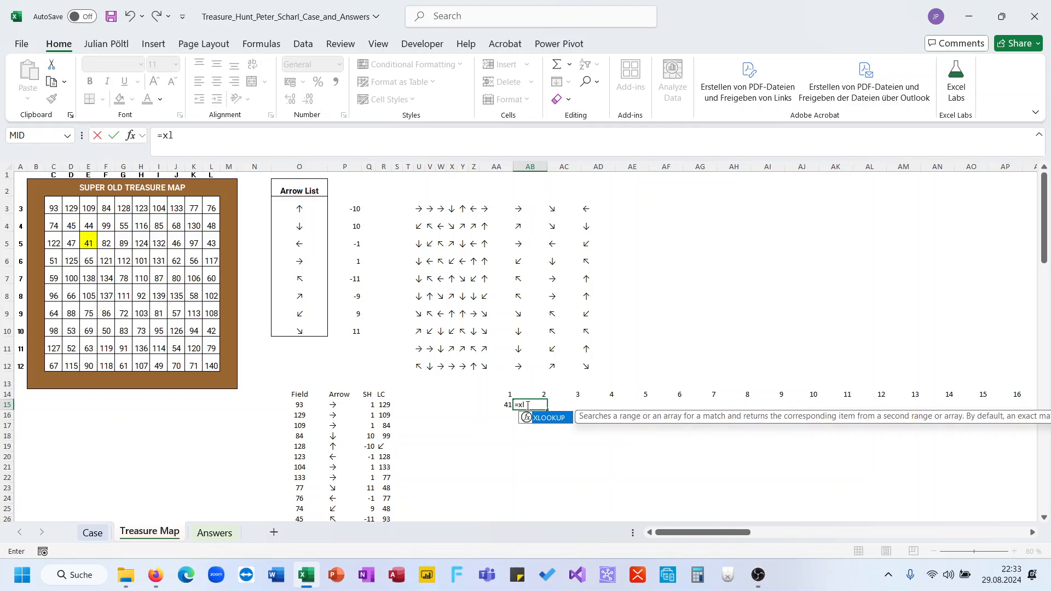
key(Tab)
key(Left)
text(;)
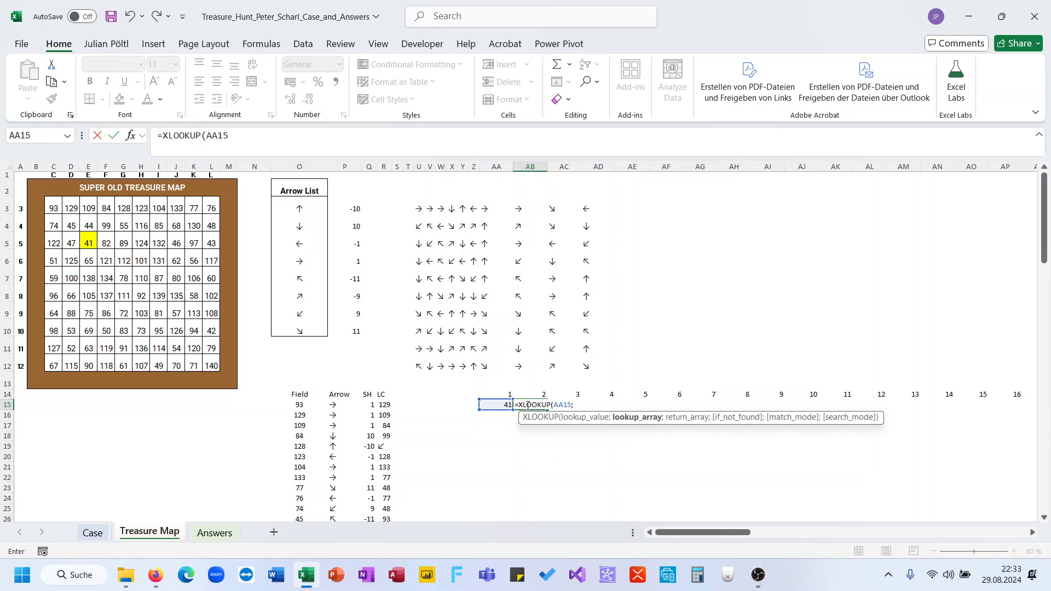
scroll(465, 378, down, 2)
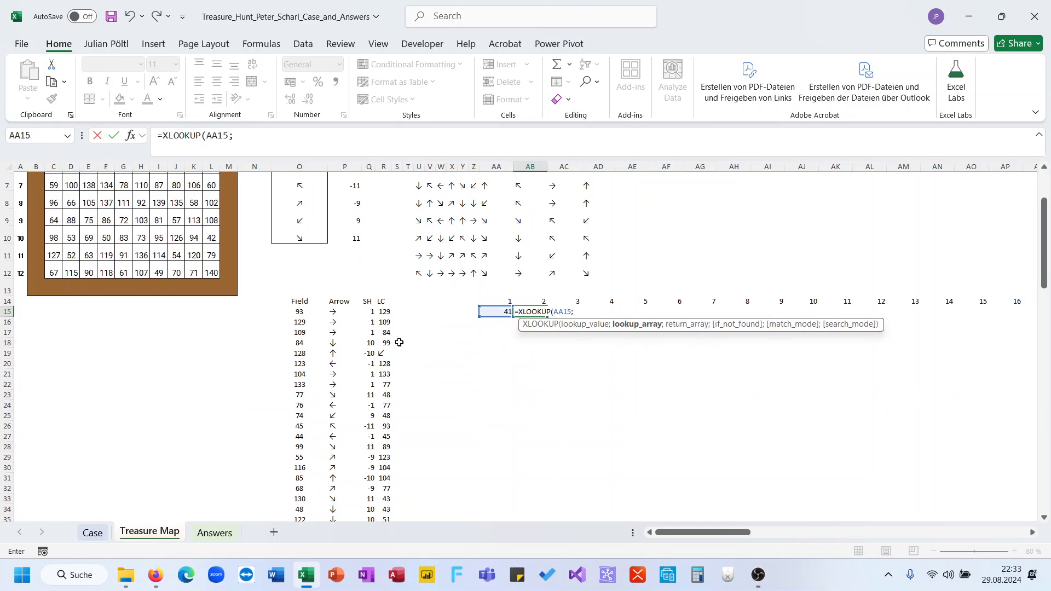
click(300, 311)
key(ctrl+shift+Down)
key(F4)
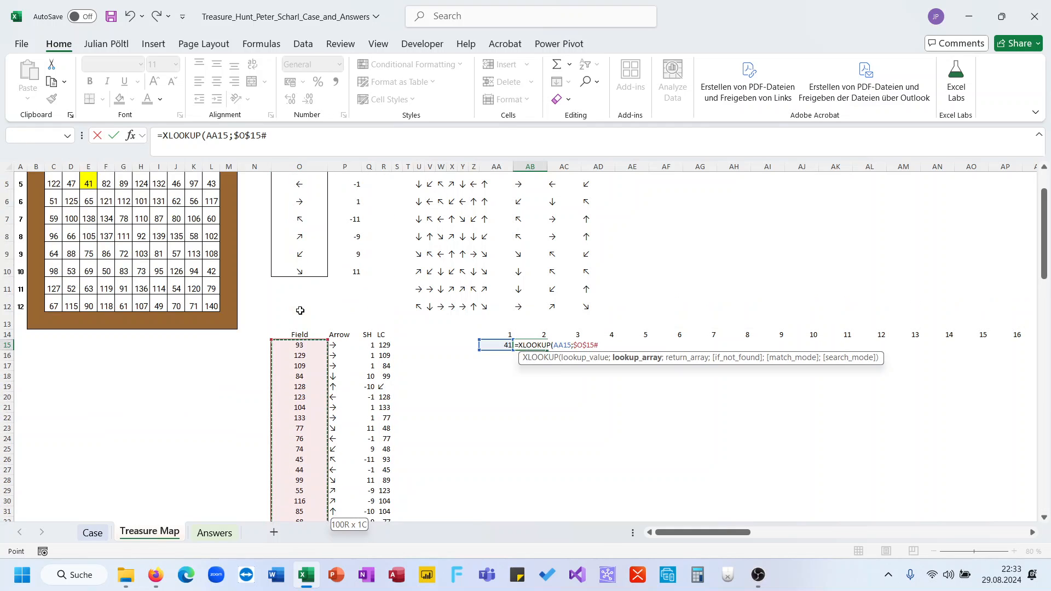
text(;)
click(382, 346)
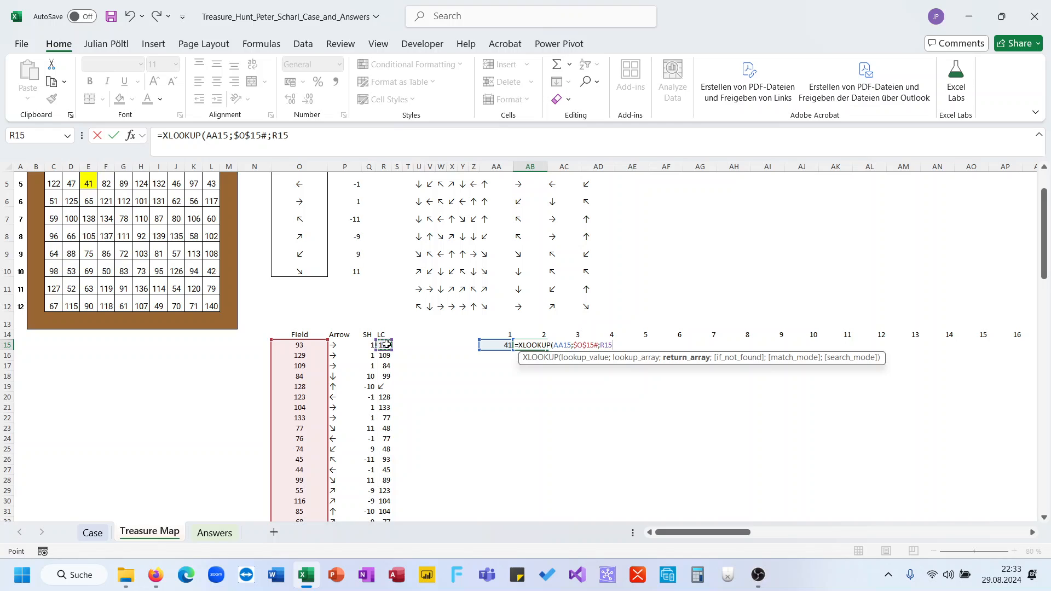
key(ctrl+shift+Down)
key(F4)
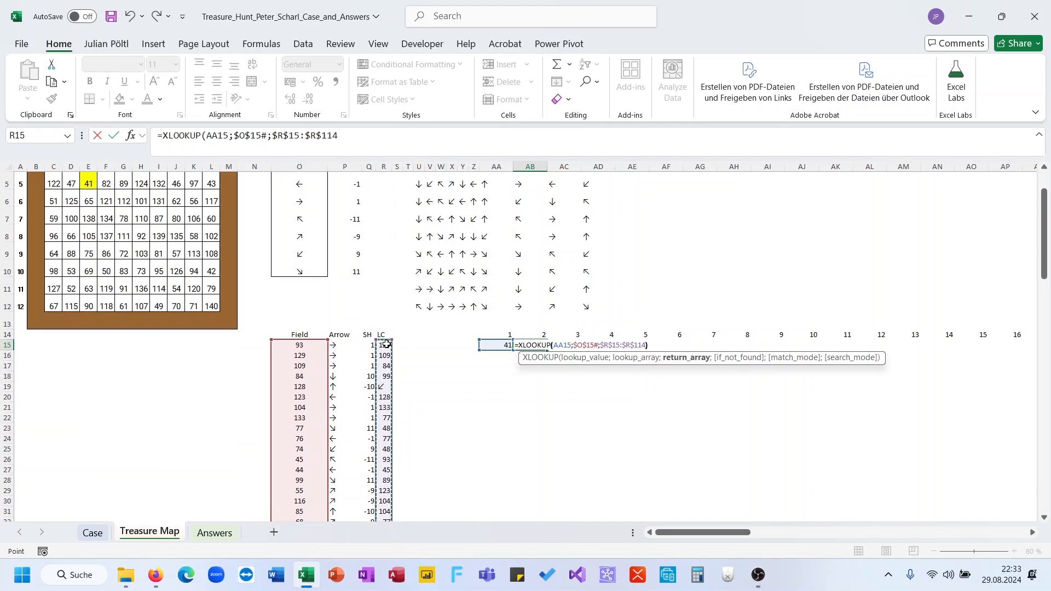
key(ctrl+Return)
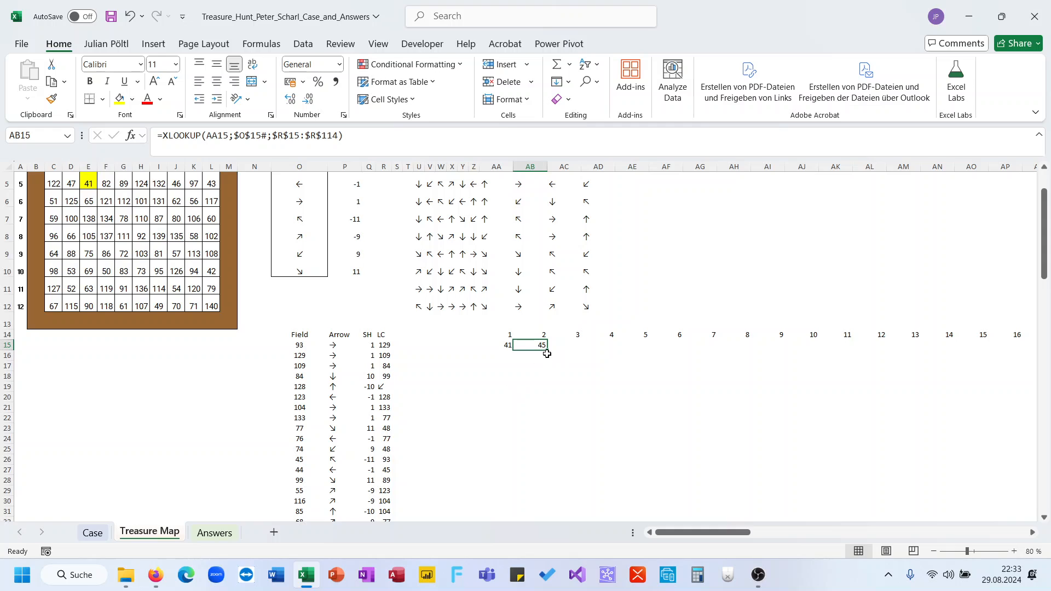
Step: Fill the XLOOKUP formula from AB15 across row 15 to DV15, under step number 100
drag(548, 353, 997, 350)
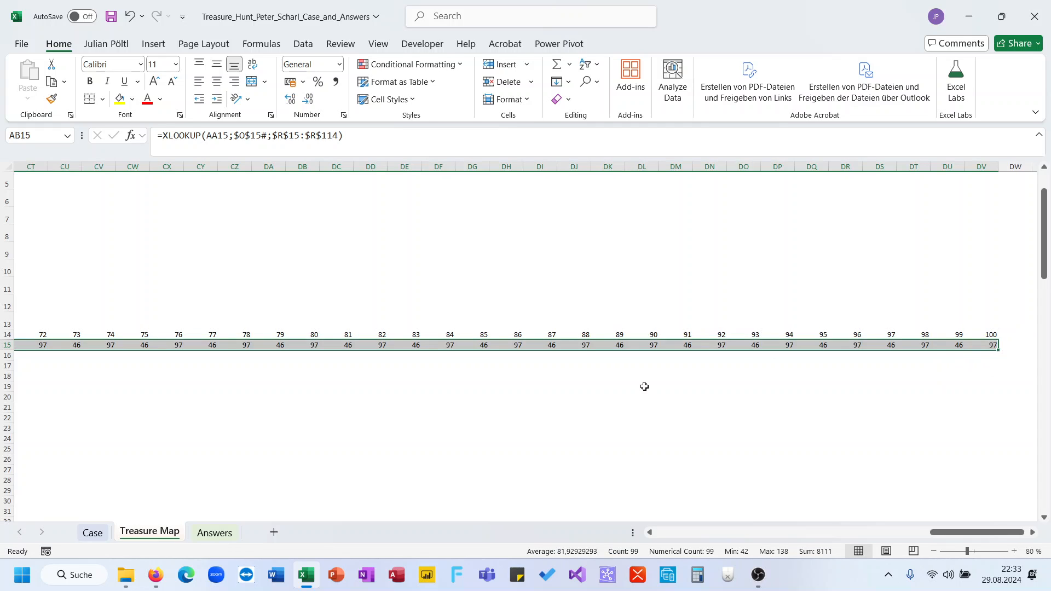
scroll(645, 387, left, 9)
scroll(645, 387, left, 12)
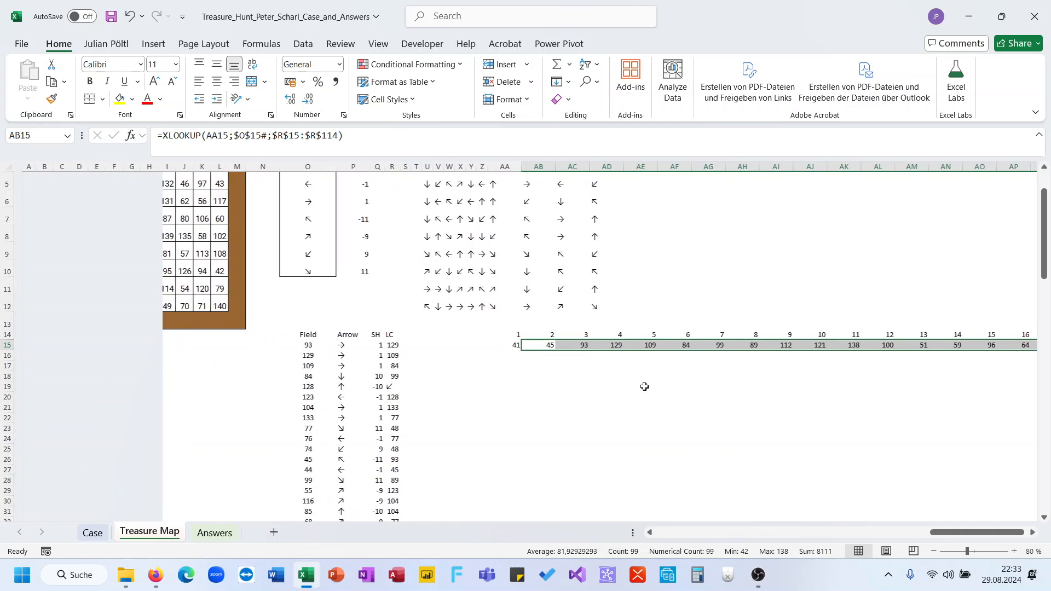
Step: Trace the path on the treasure map from 45 through 93, 109 and 99 to 89 and compare it with row 15
scroll(518, 395, up, 2)
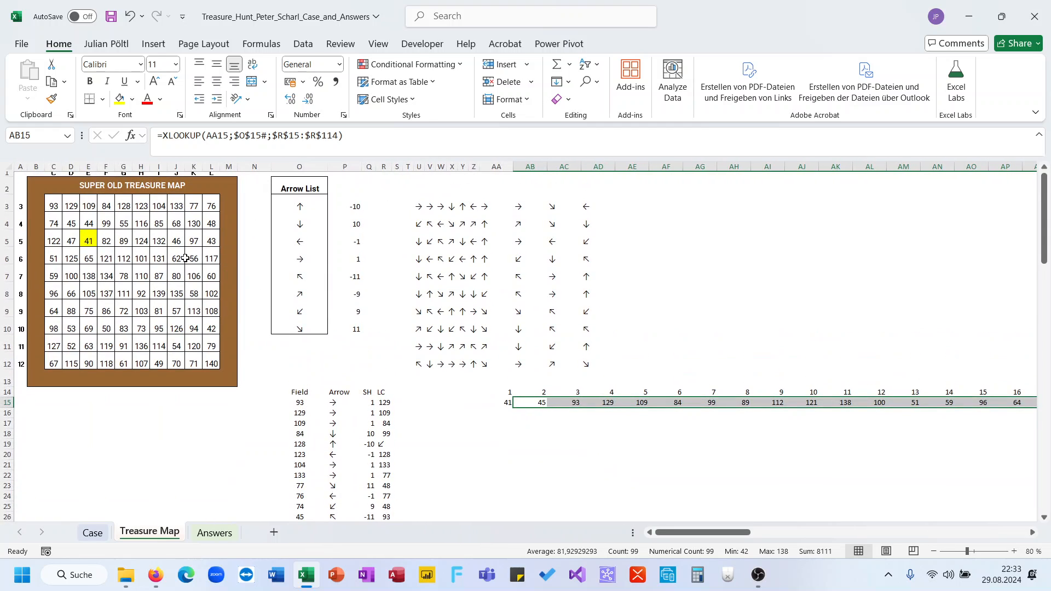
click(75, 224)
key(Up)
key(Left)
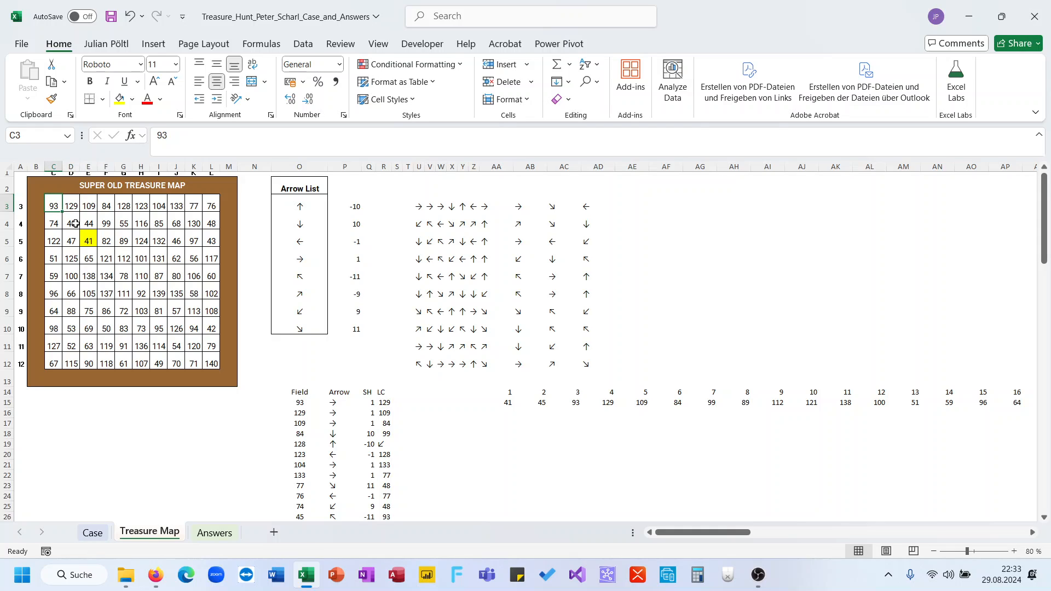
key(Right)
key(Right)
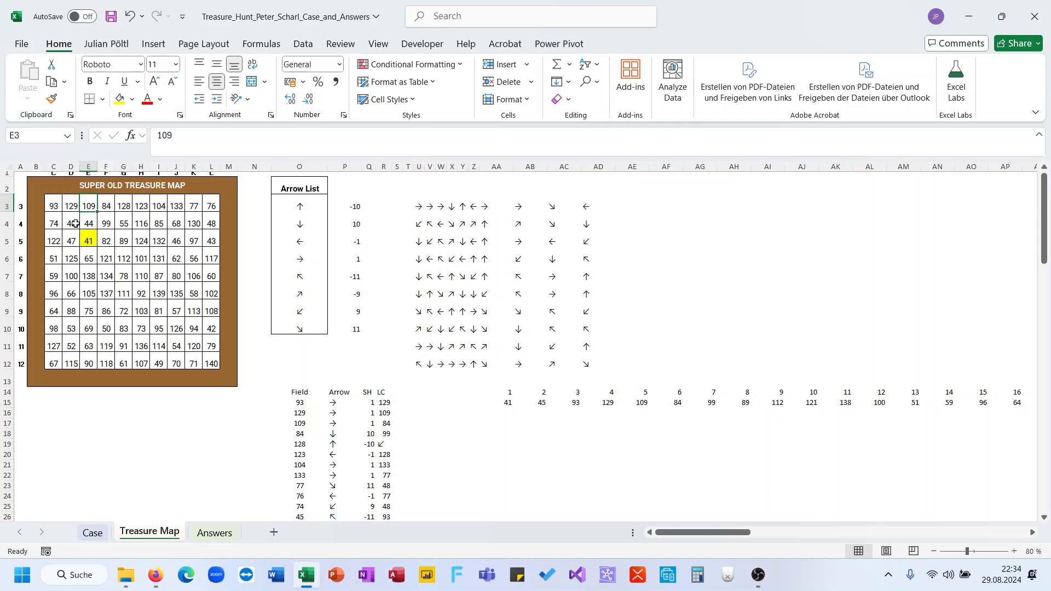
key(Right)
key(Down)
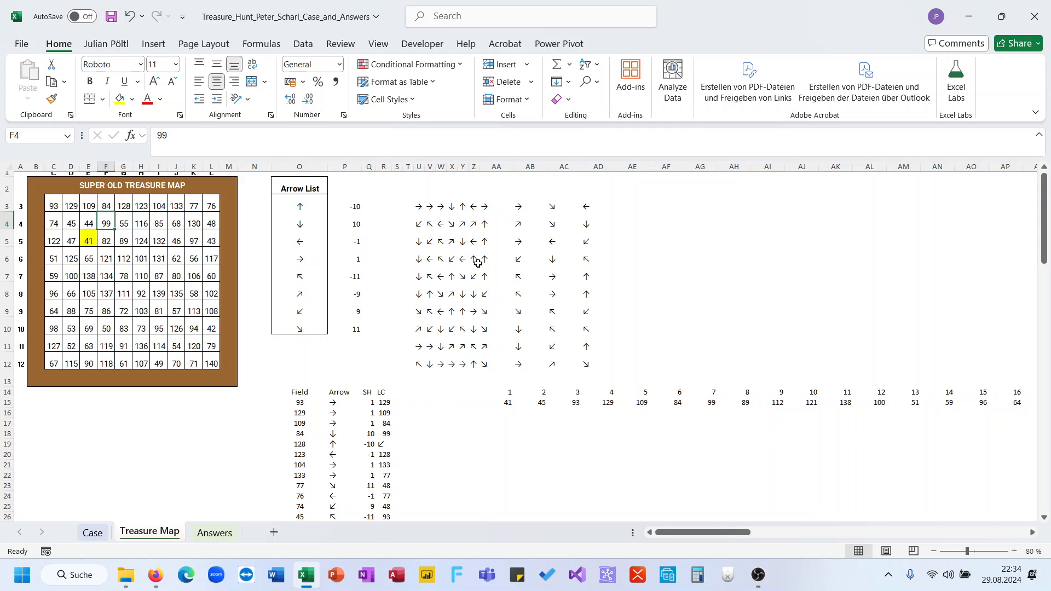
click(454, 223)
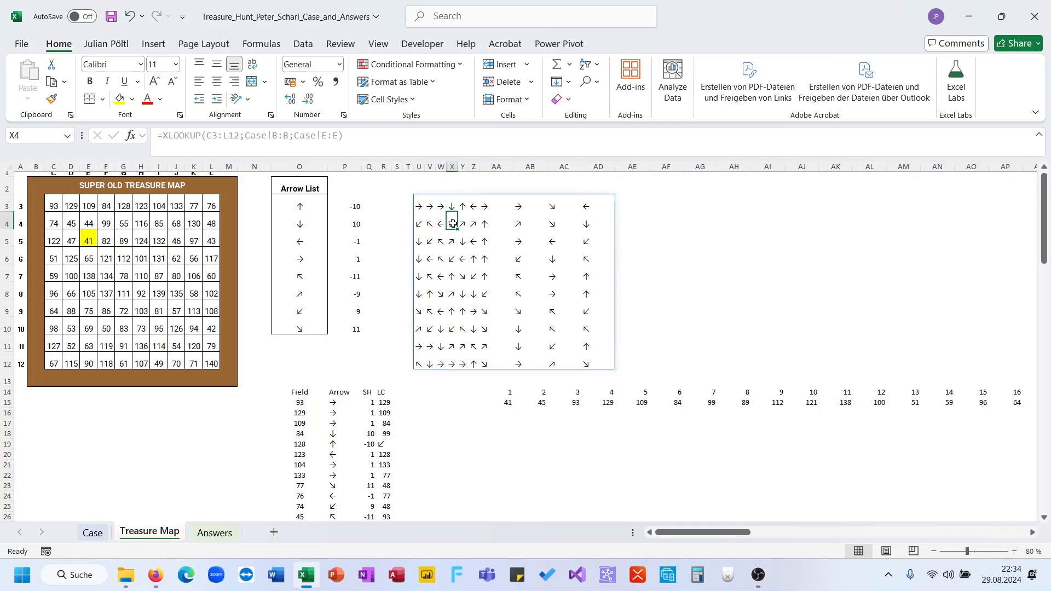
click(132, 239)
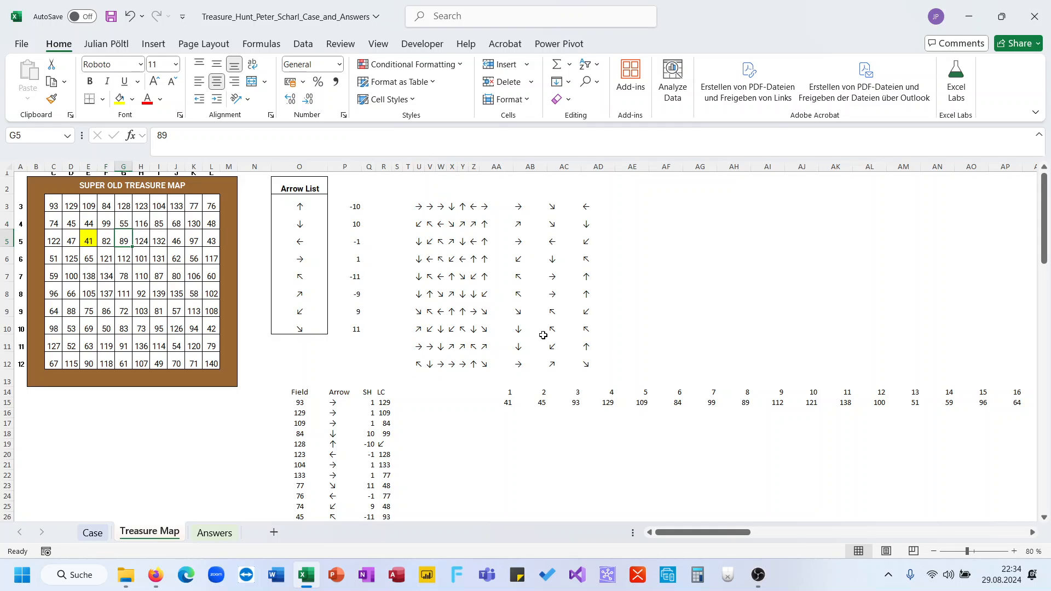
click(746, 404)
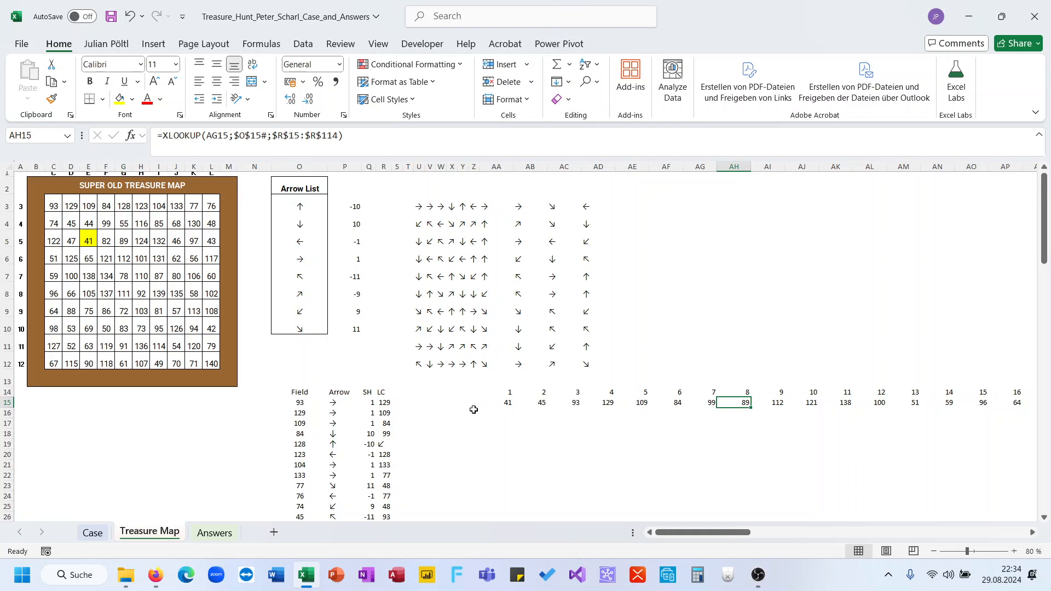
Step: Start an XLOOKUP in the Bonus 1 answer cell on the Case sheet that finds 10 in the step numbers 'Treasure Map'!AA14#
click(92, 532)
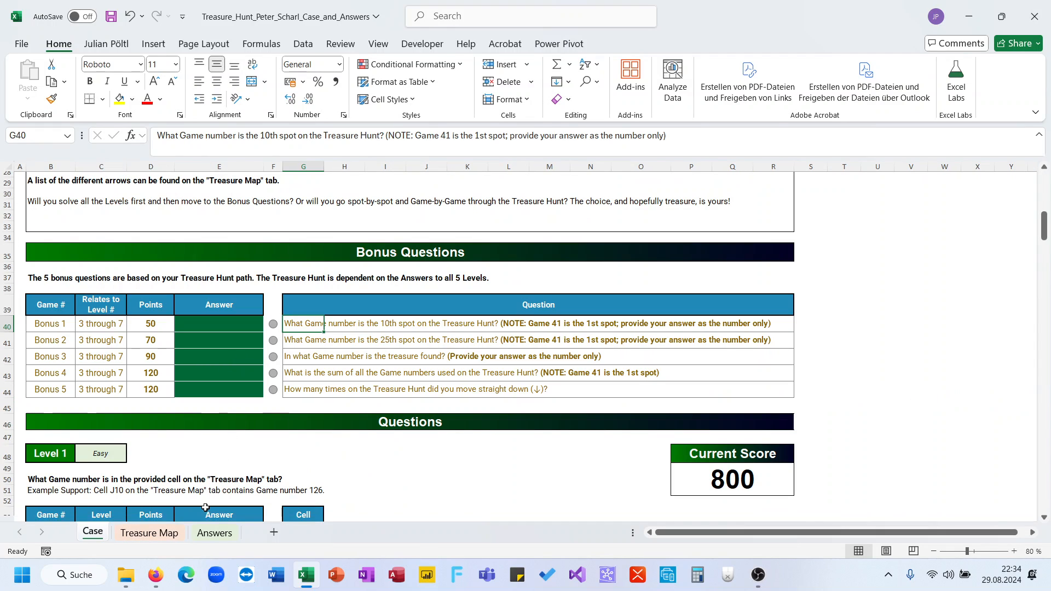
click(208, 327)
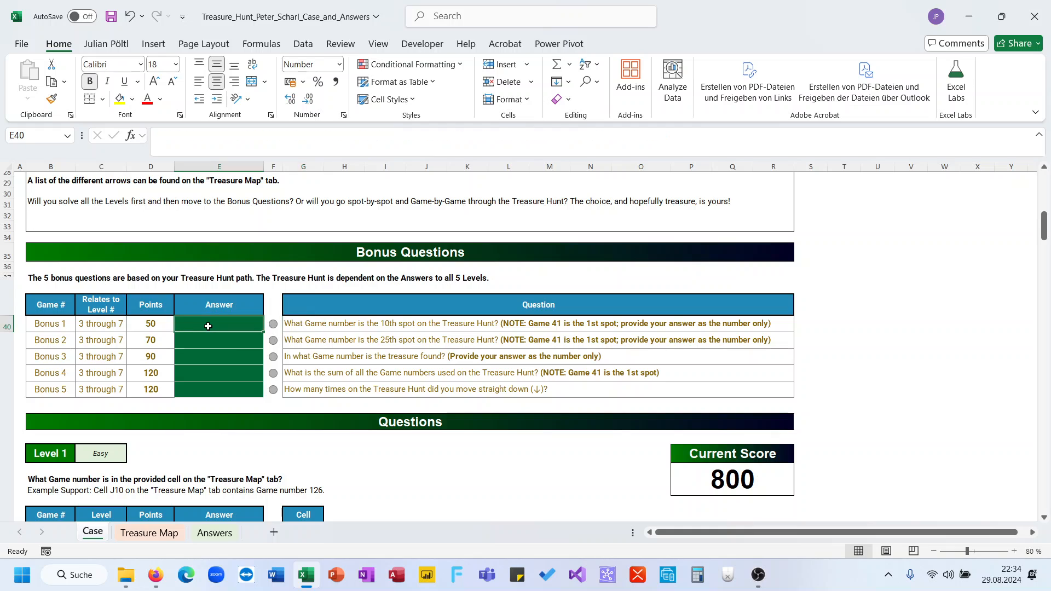
text(=ind)
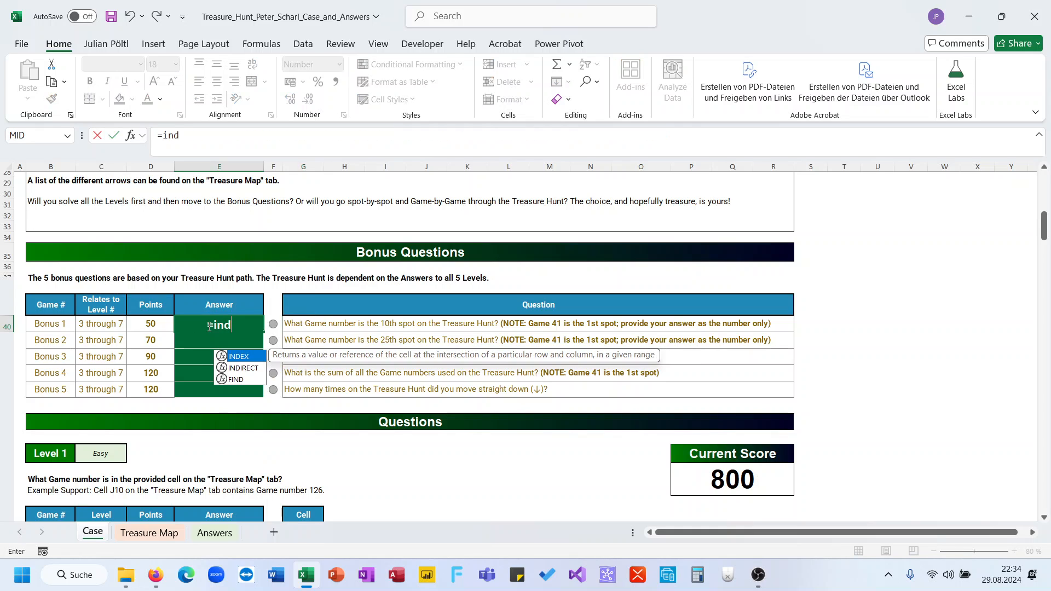
key(BackSpace)
key(BackSpace)
key(BackSpace)
text(xl)
key(Tab)
text(1)
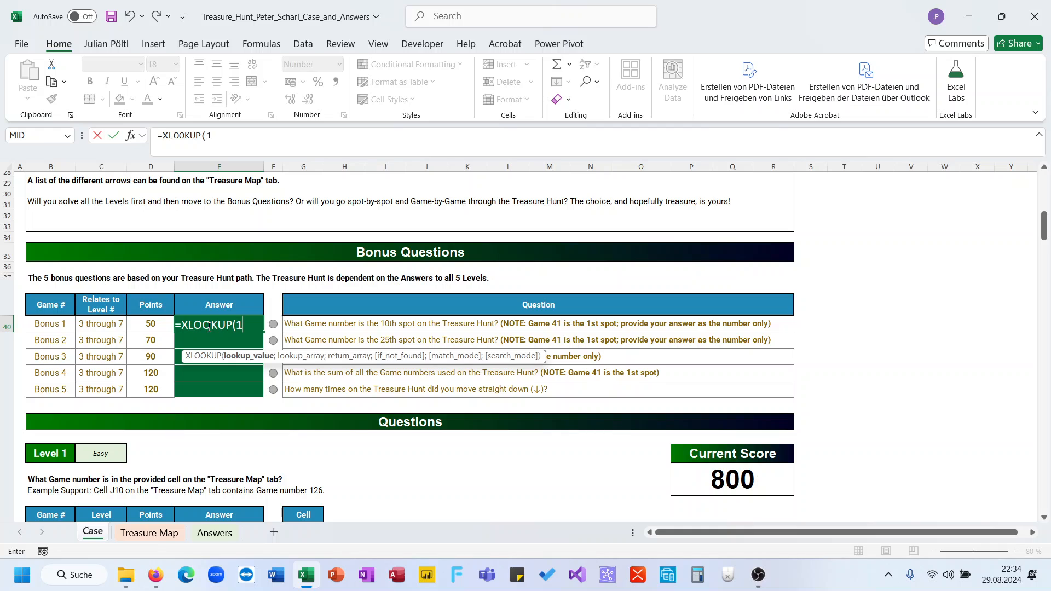
text(0;)
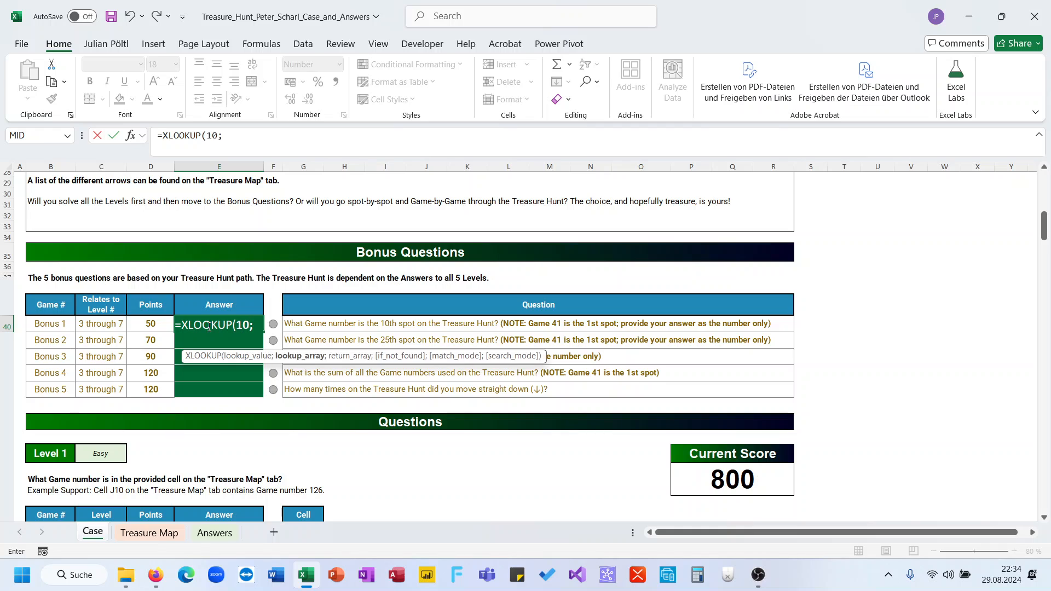
click(167, 540)
click(508, 395)
key(ctrl+shift+Right)
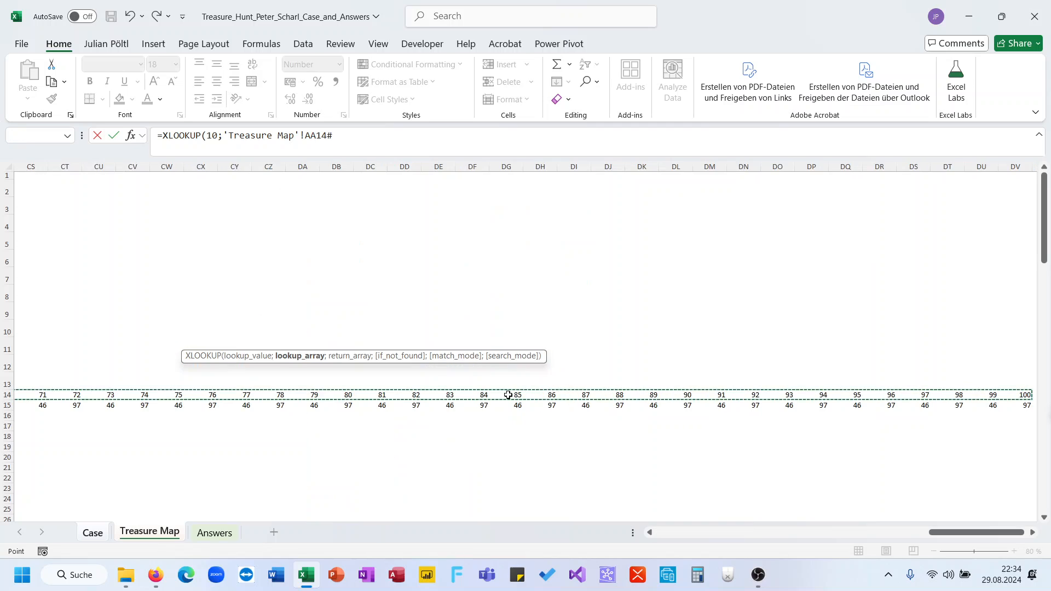
Step: Complete the Bonus 1 XLOOKUP with the path row 'Treasure Map'!AA15:DV15 as the return array
text(;)
key(Left)
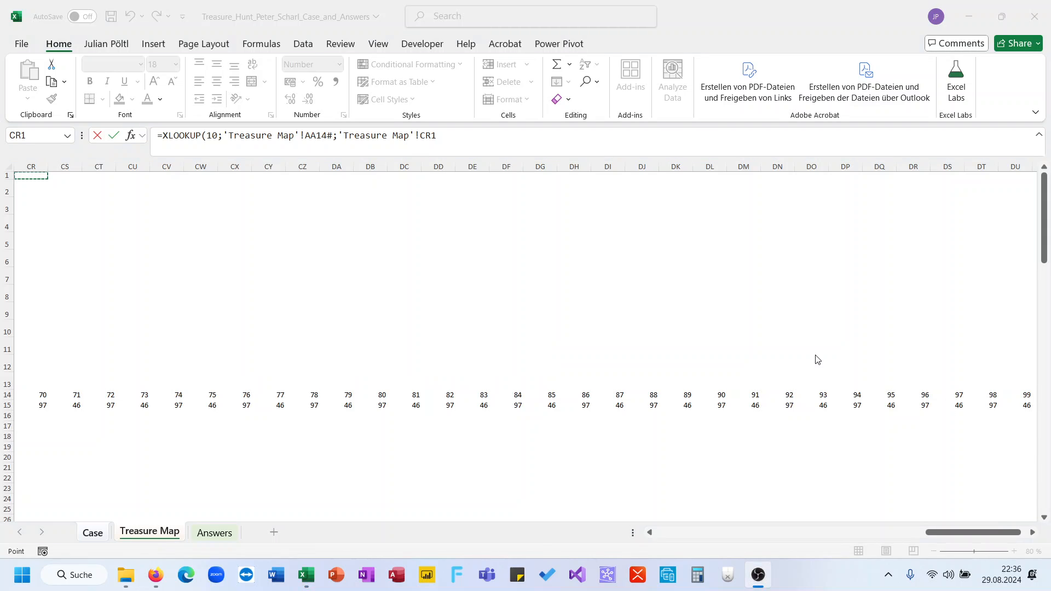
click(468, 143)
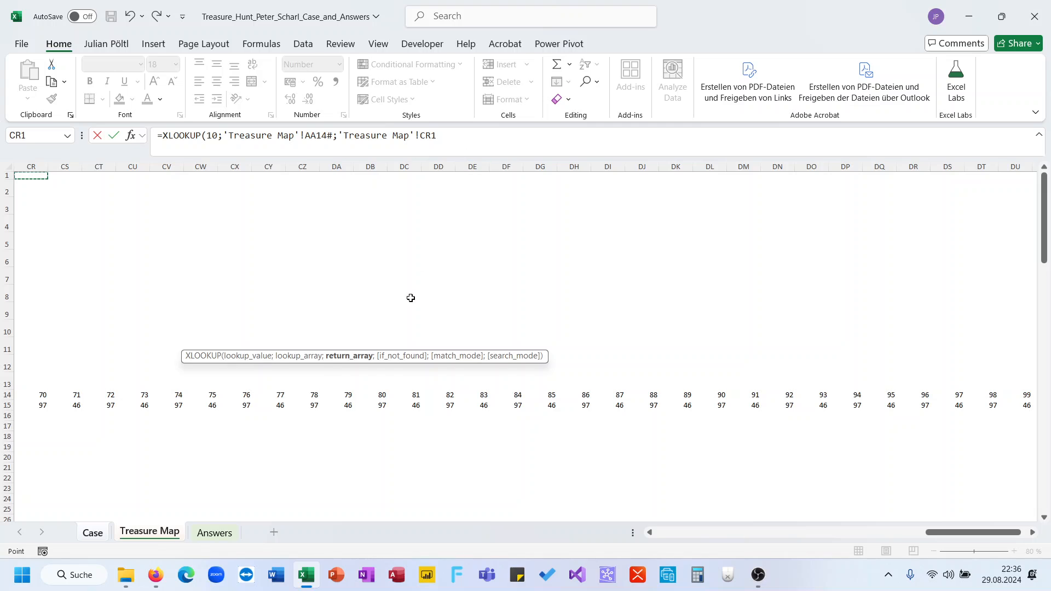
scroll(274, 410, left, 5)
click(242, 409)
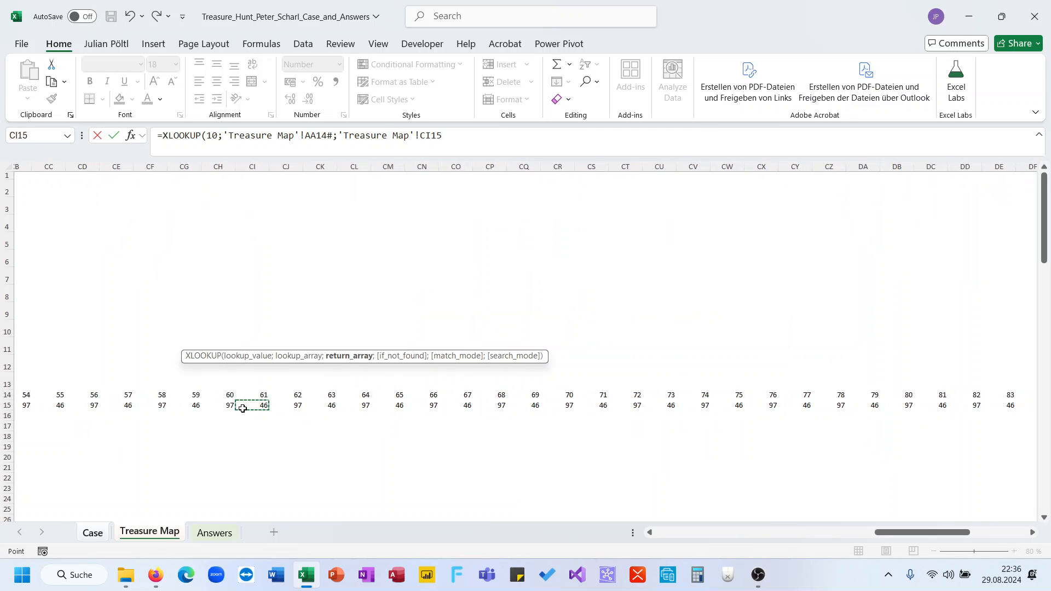
key(Left)
key(ctrl+Left)
key(ctrl+shift+Right)
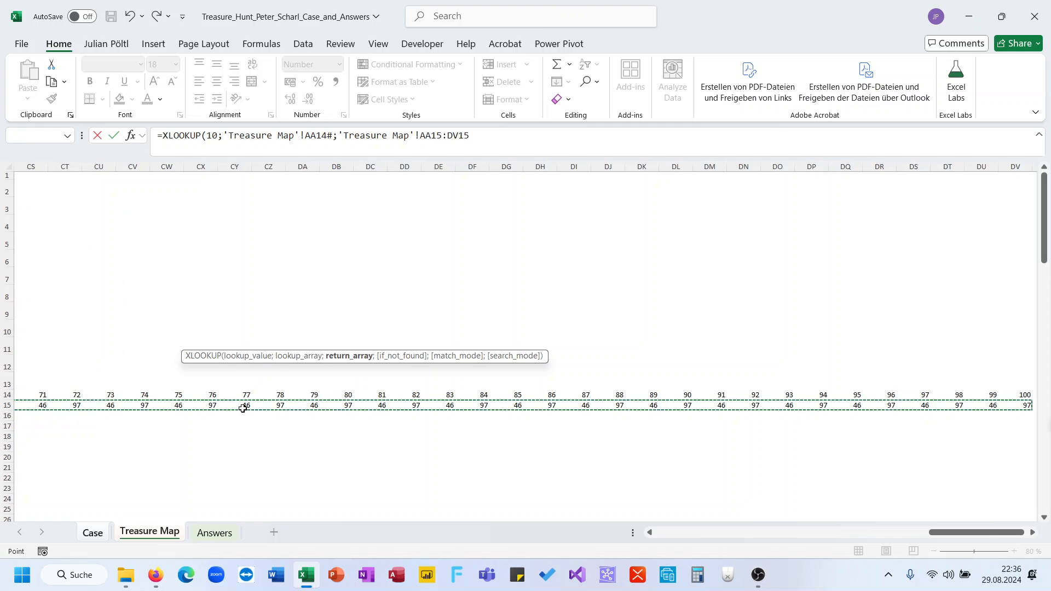
key(Return)
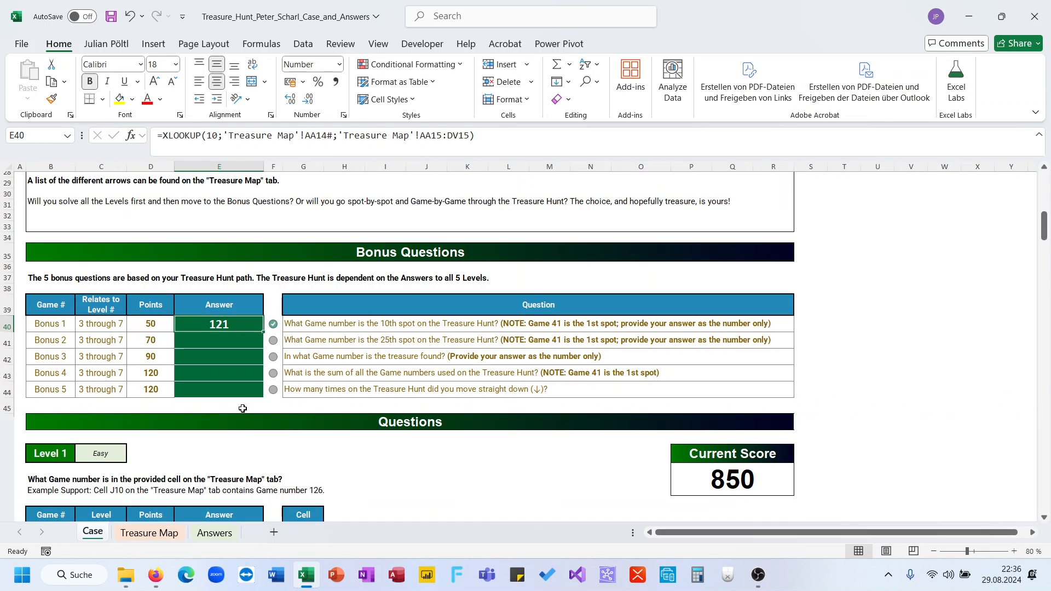
Step: Answer Bonus 2 by linking E41 to the 25th spot of the path, 'Treasure Map'!AY15
click(235, 341)
text(=)
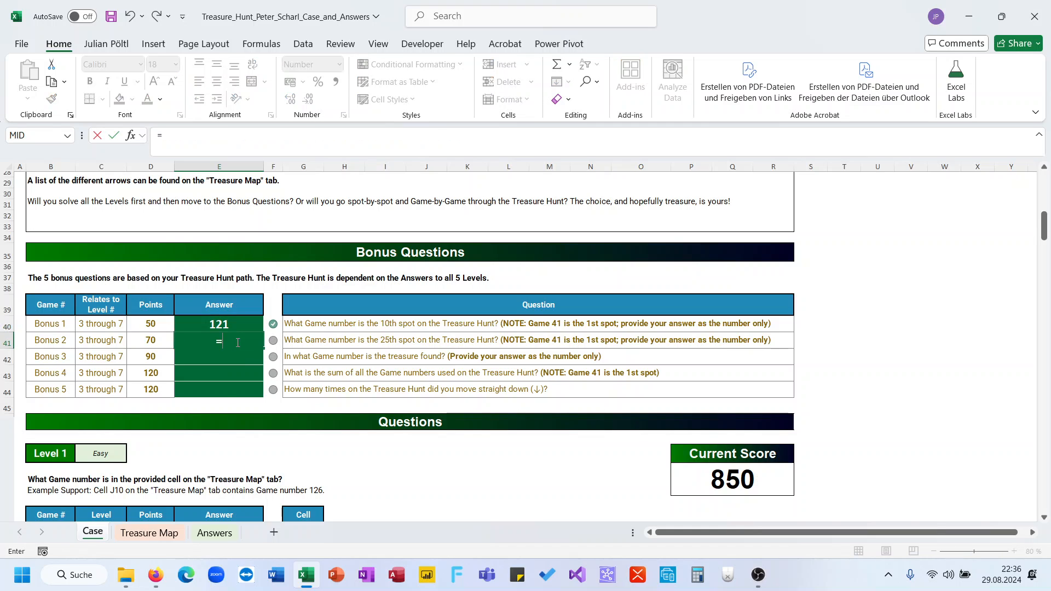
click(164, 534)
scroll(521, 387, left, 6)
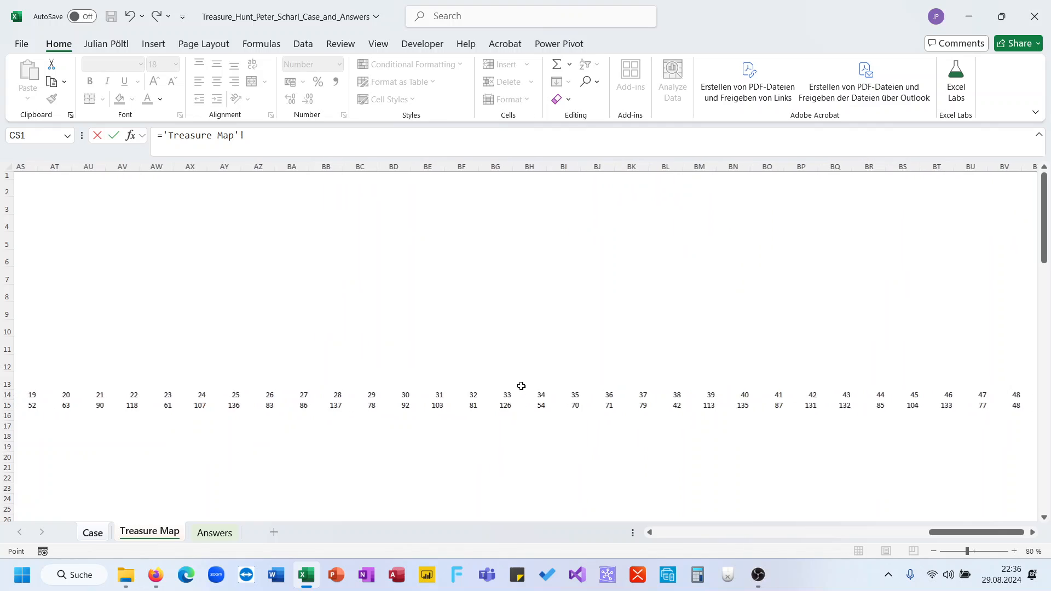
click(289, 405)
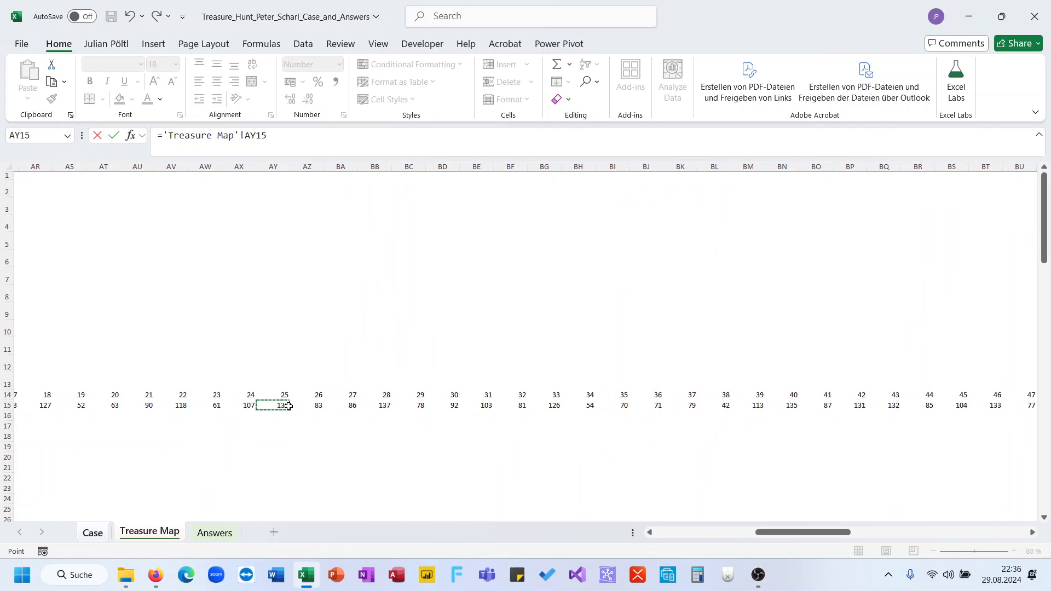
key(Return)
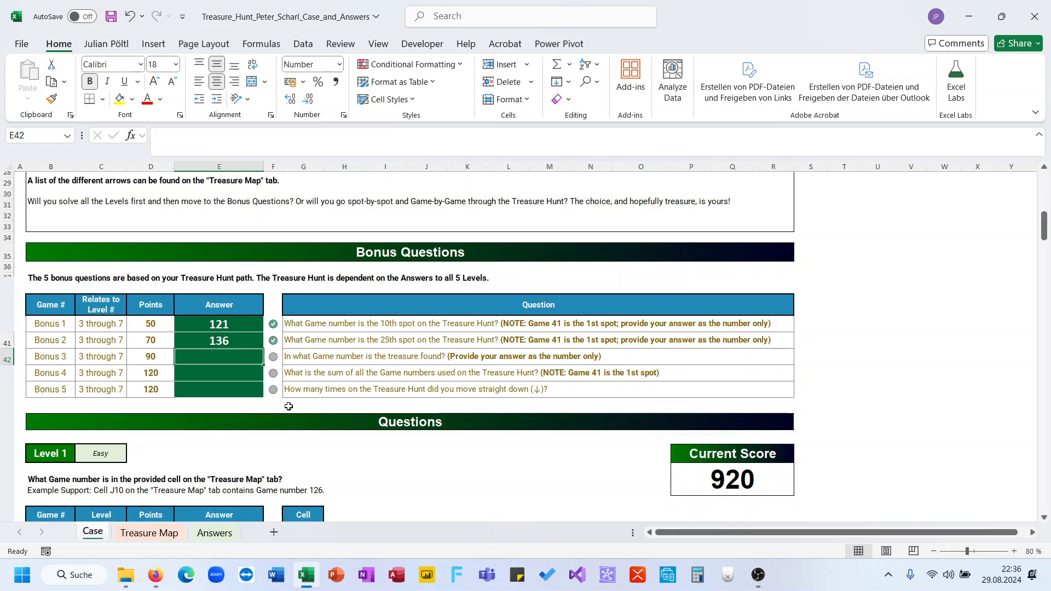
Step: Examine the path in row 15 of the Treasure Map sheet for the game number asked in Bonus 3
click(316, 359)
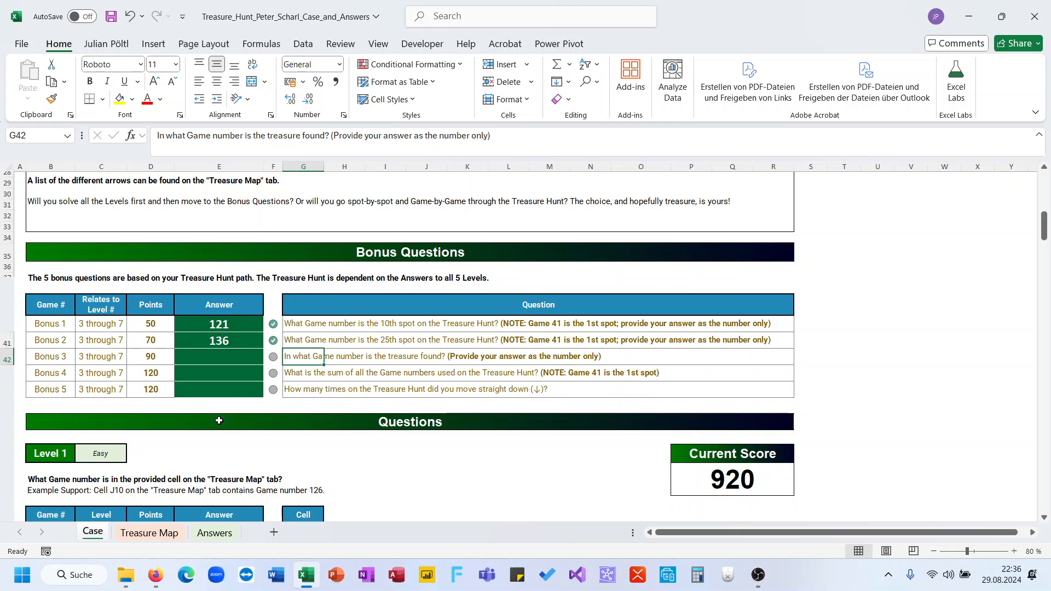
click(169, 533)
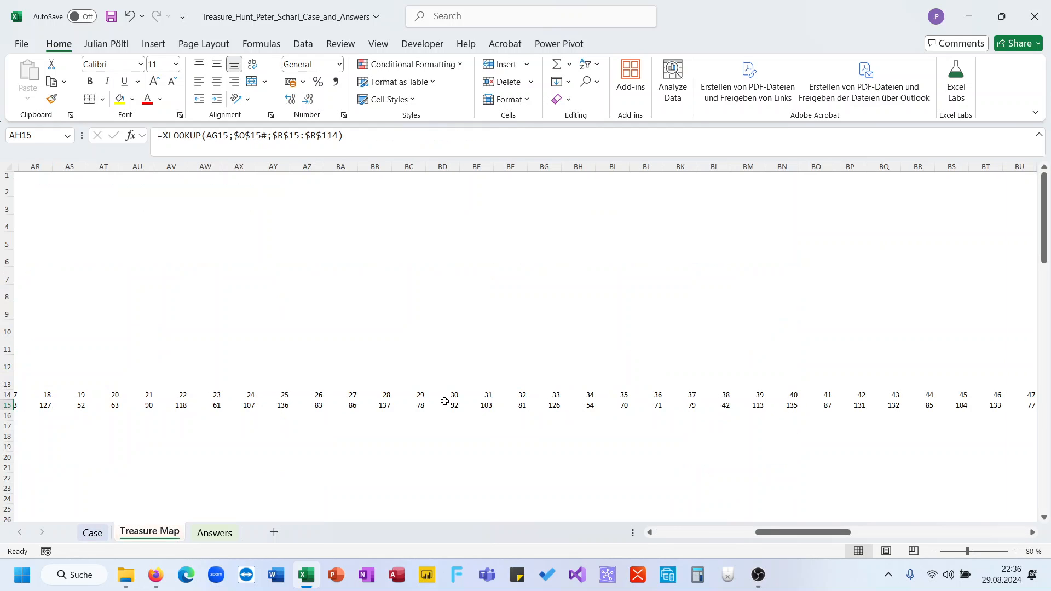
scroll(444, 402, left, 5)
scroll(444, 402, right, 10)
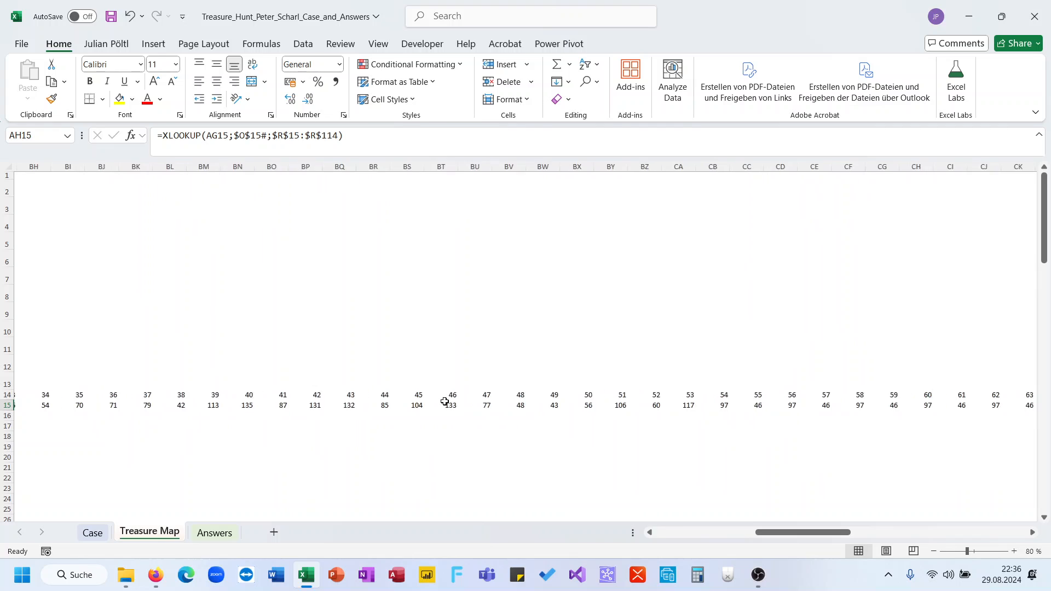
scroll(445, 402, left, 18)
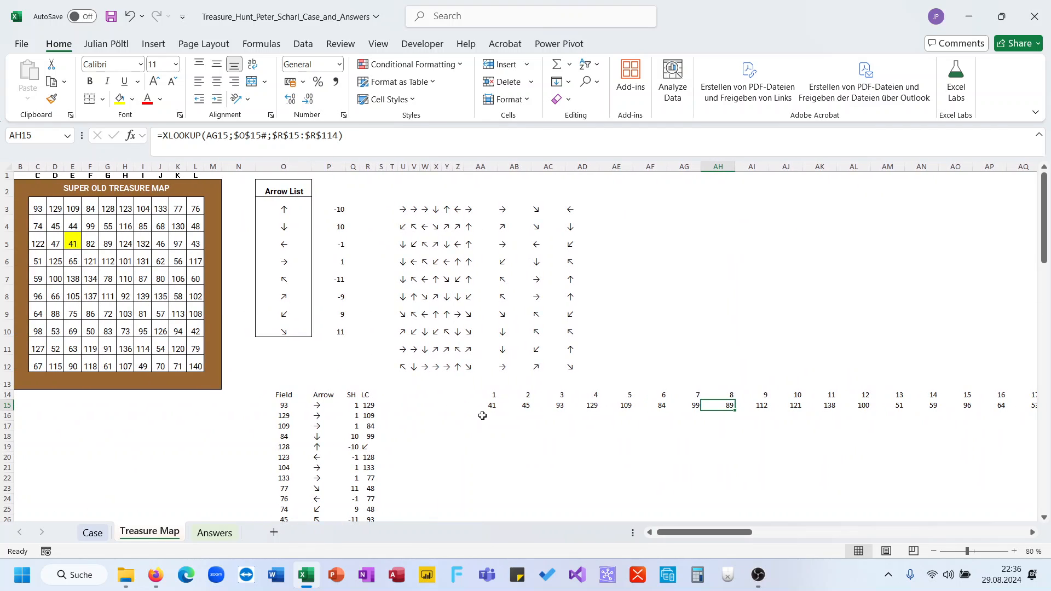
Step: Start a formula in AA16 that compares the path row AA15:DV15 with a DROP function
click(483, 416)
text(=)
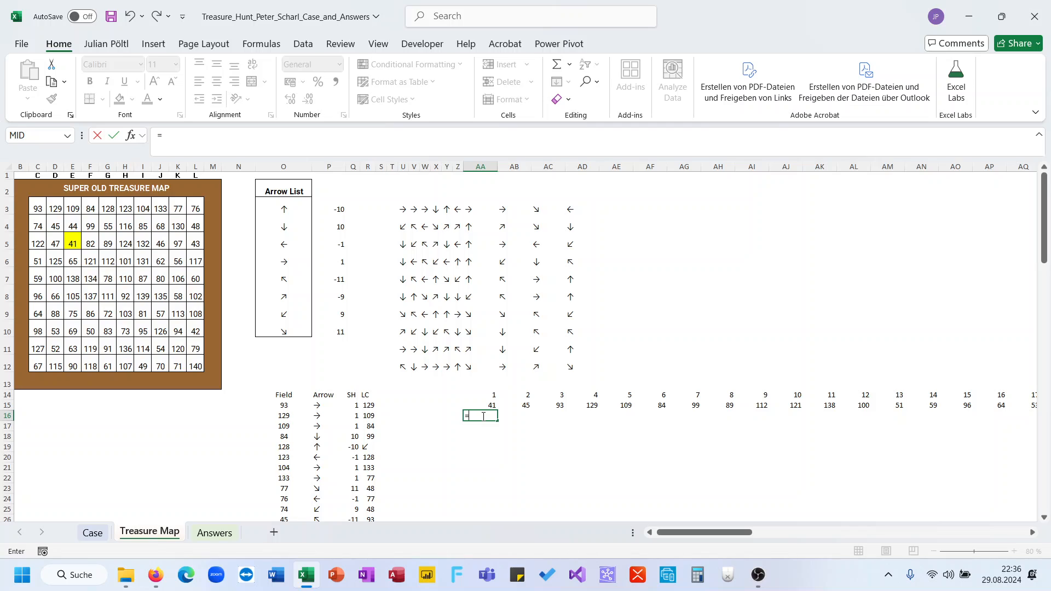
key(Up)
key(ctrl+shift+Right)
text(=drp)
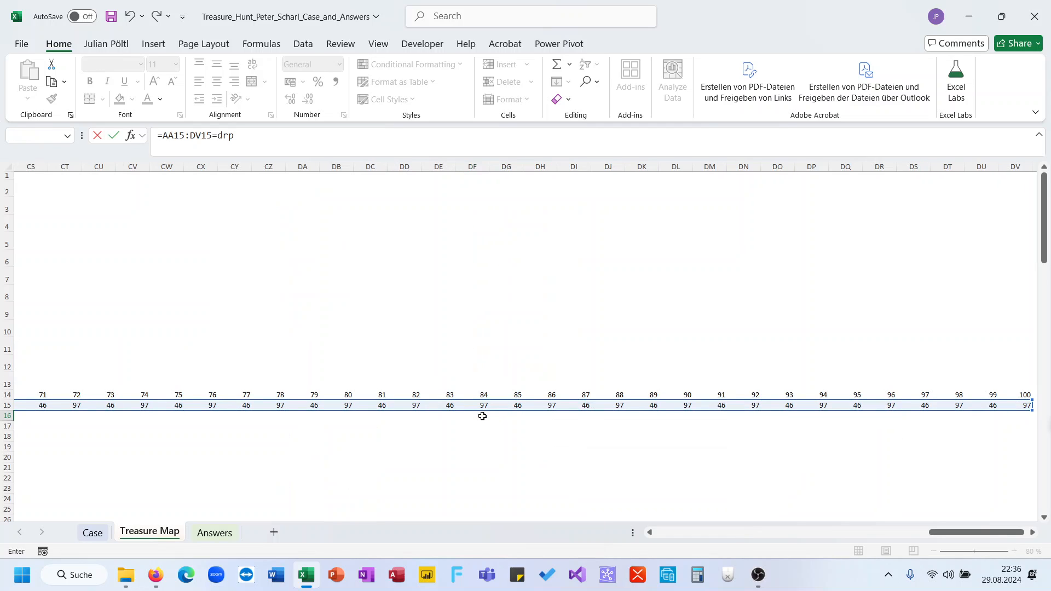
key(BackSpace)
key(BackSpace)
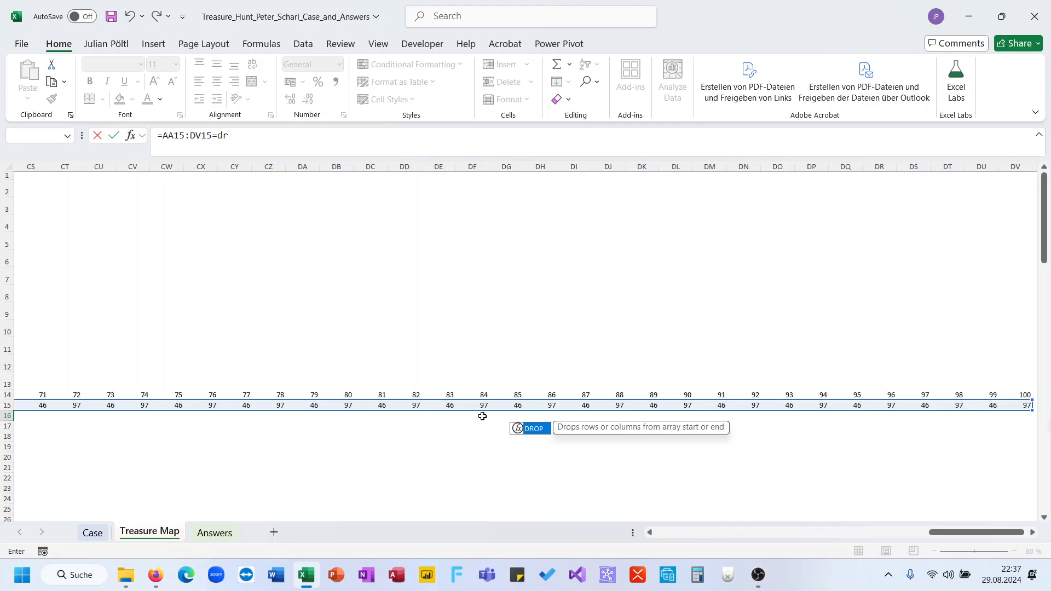
key(Return)
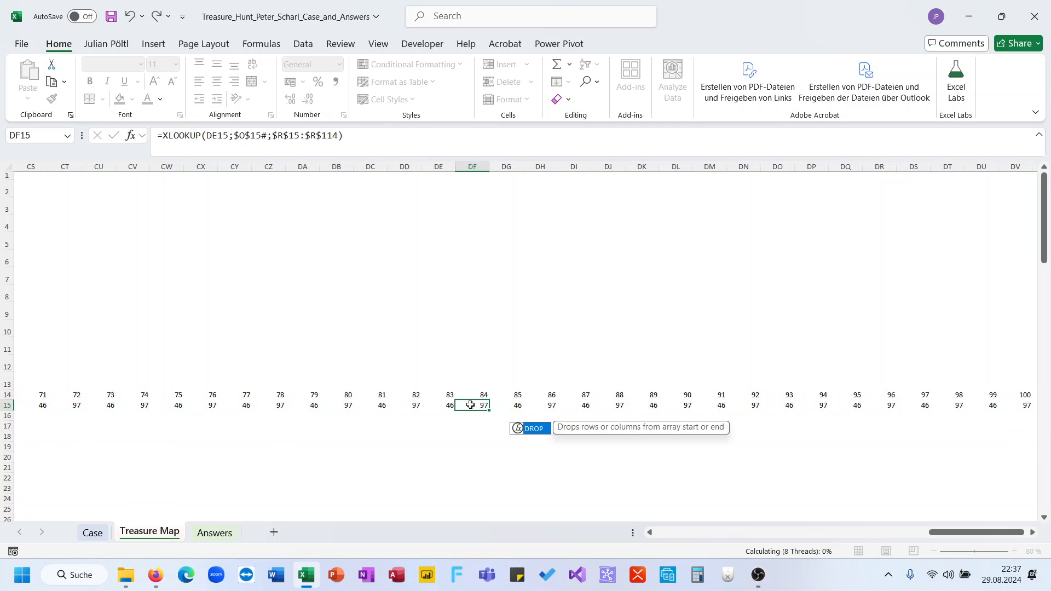
Step: Complete the comparison in AA16 as =AA15:DV15=DROP(AA15:DV15;;1)
double_click(38, 415)
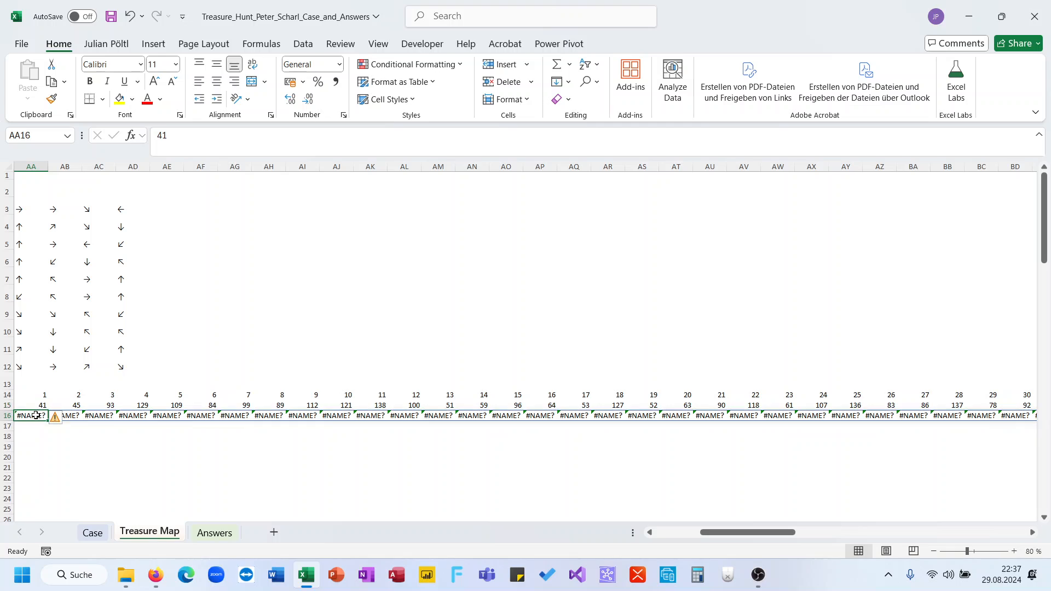
click(259, 136)
text(()
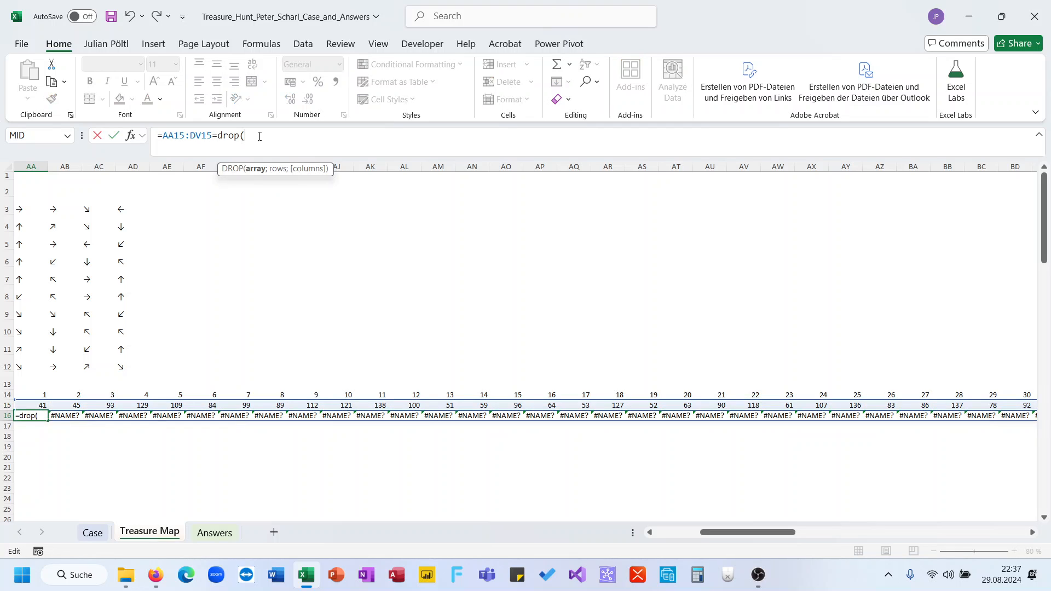
click(39, 405)
key(ctrl+shift+Right)
text(;;1))
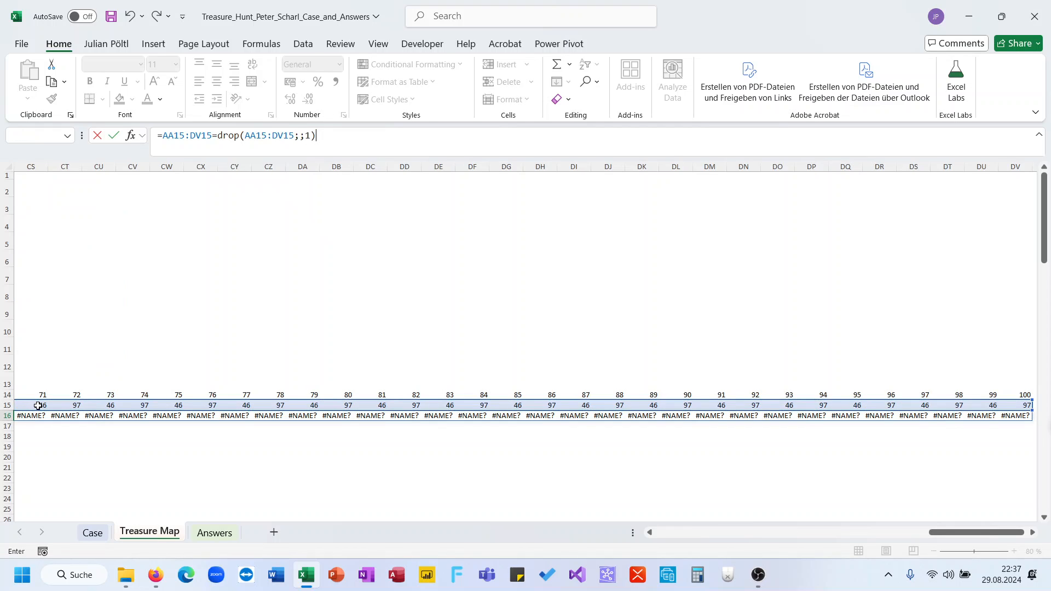
key(Return)
key(Up)
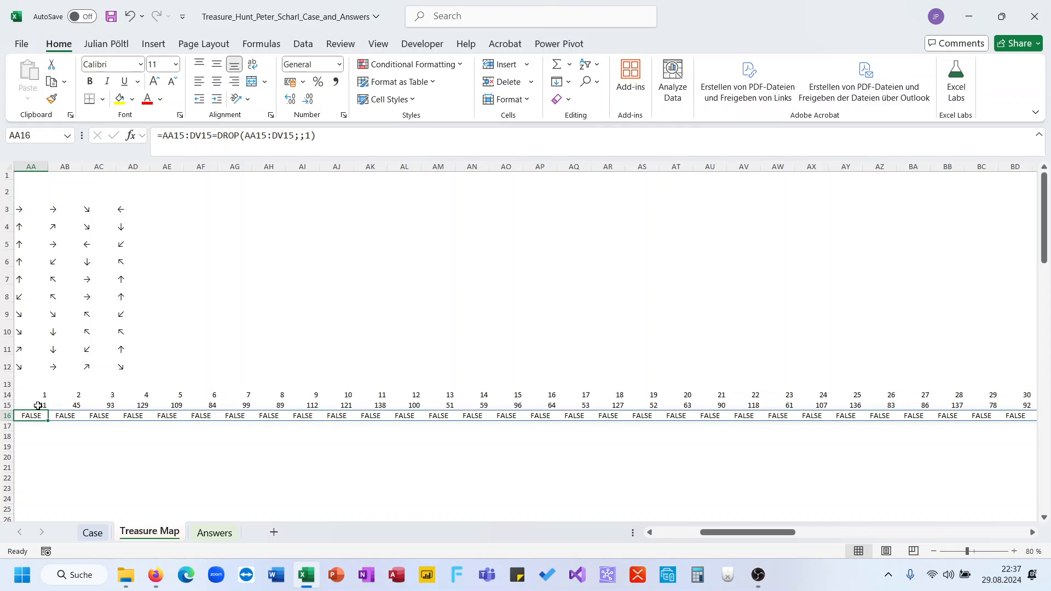
Step: Wrap the AA16 comparison in a double negative, --( ), to convert its logical values to numbers, and check the whole row
click(166, 134)
text(--()
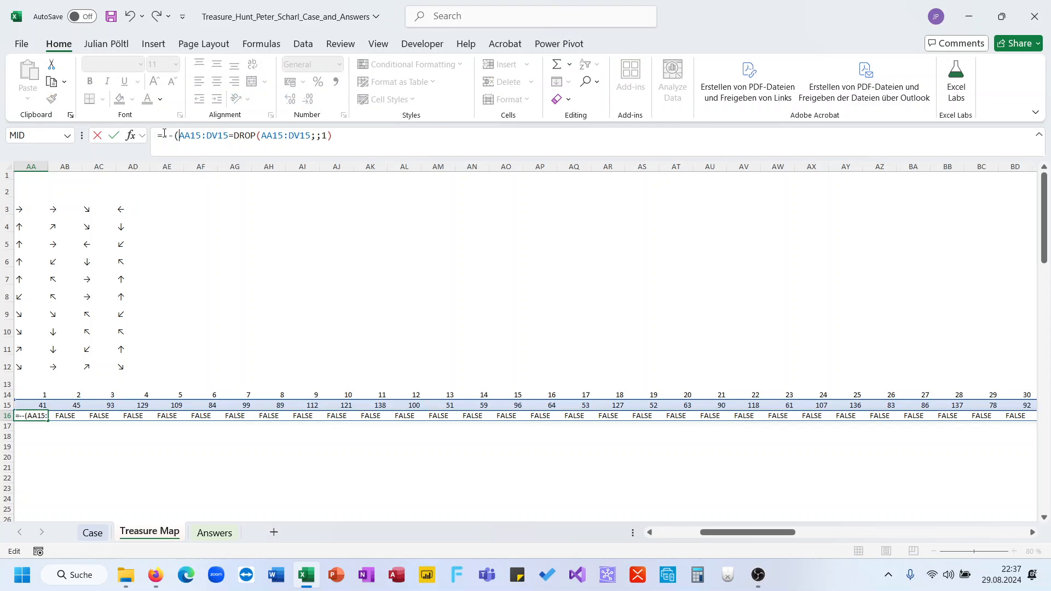
key(Return)
key(ctrl+shift+Right)
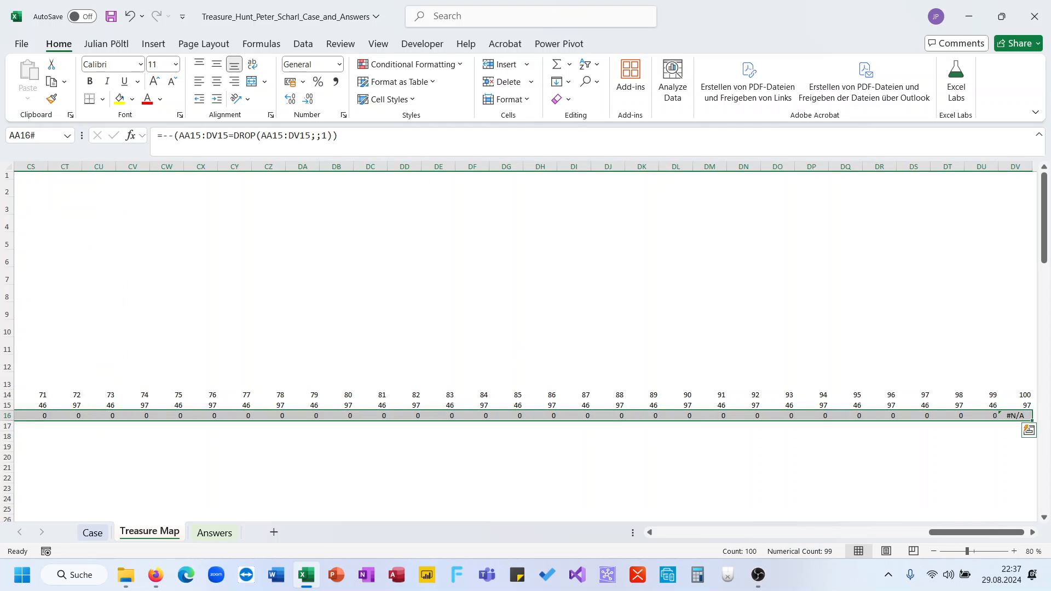
key(alt+Tab)
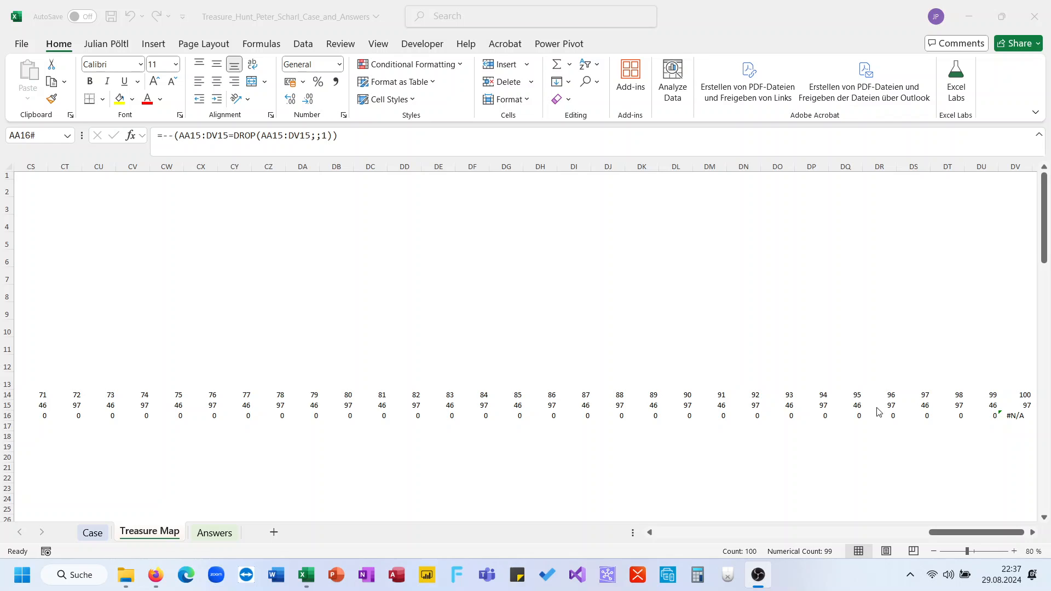
key(alt+Tab)
scroll(533, 415, left, 10)
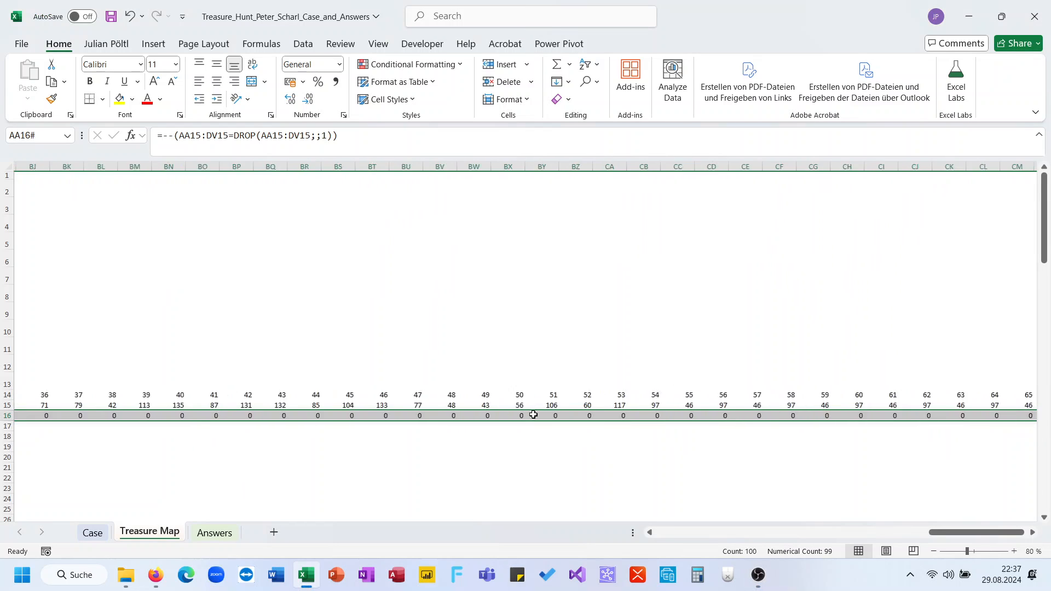
scroll(533, 415, left, 15)
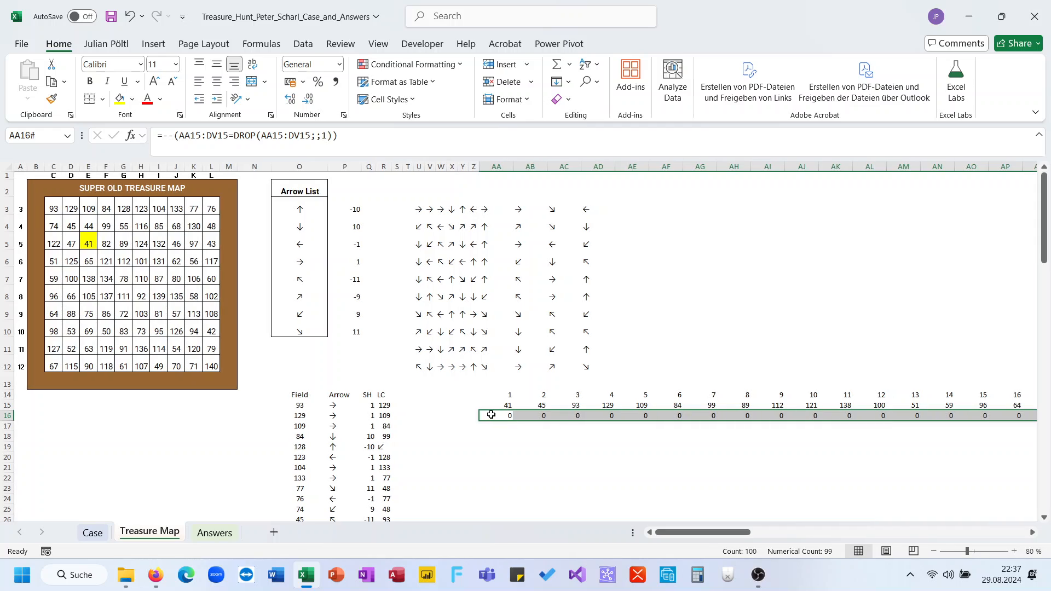
Step: Undo the last AA16 formula edits to check the unconverted comparison, and redo them
click(395, 149)
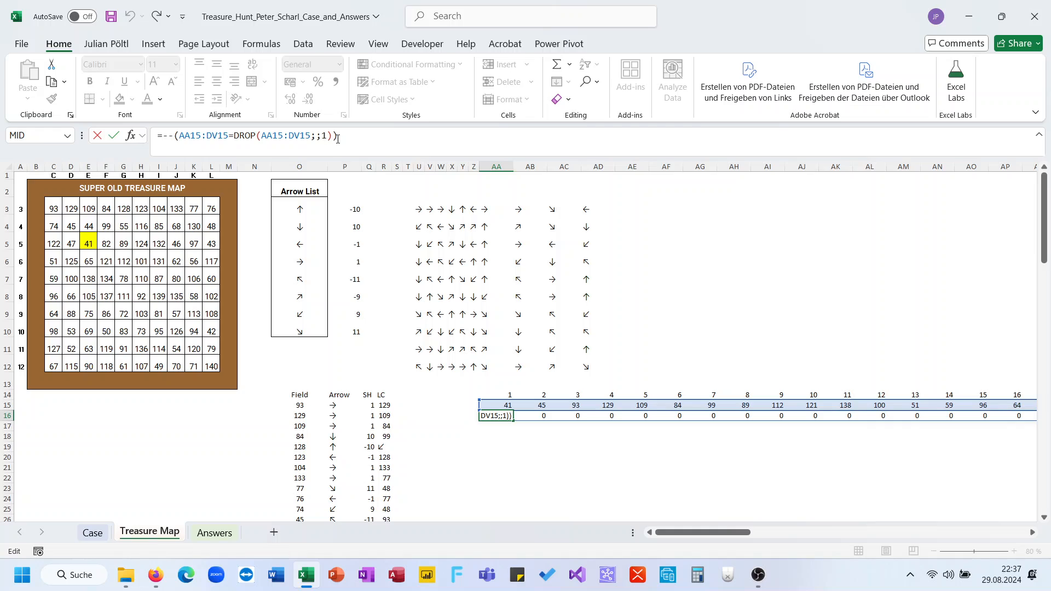
key(Escape)
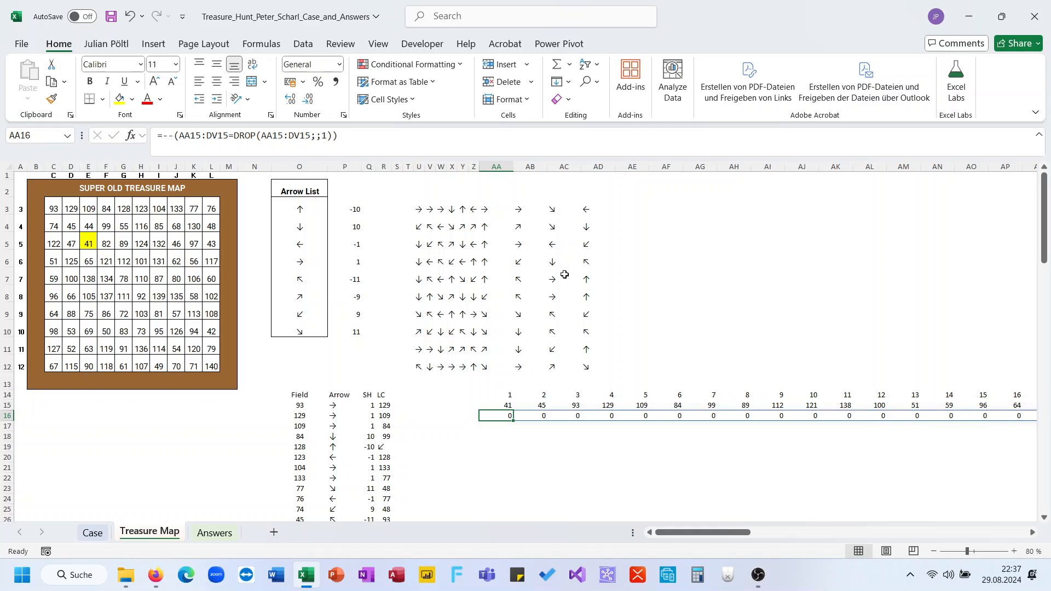
key(ctrl+z)
scroll(670, 394, right, 10)
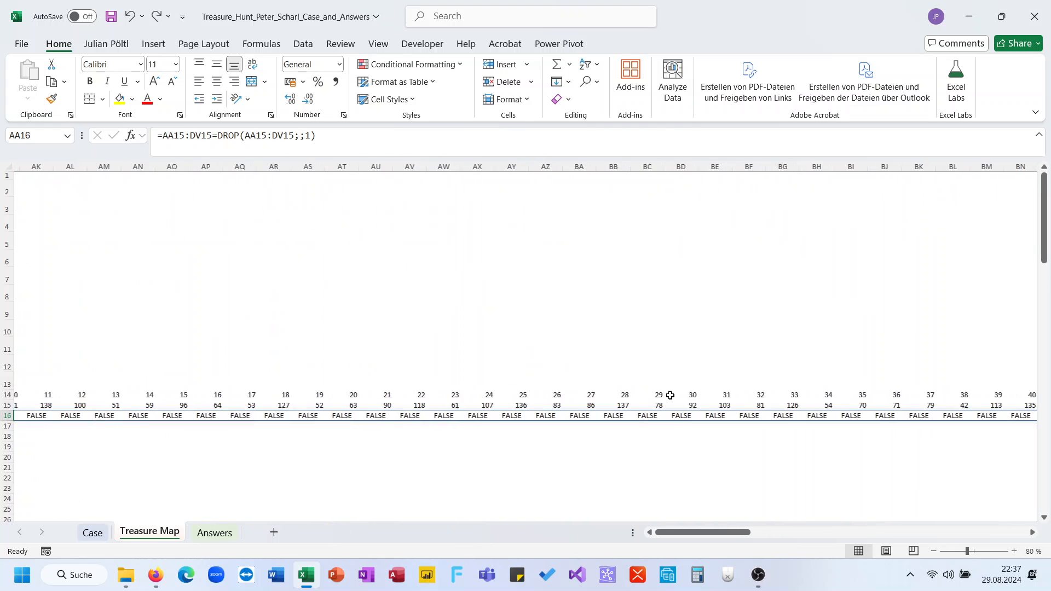
scroll(791, 417, right, 8)
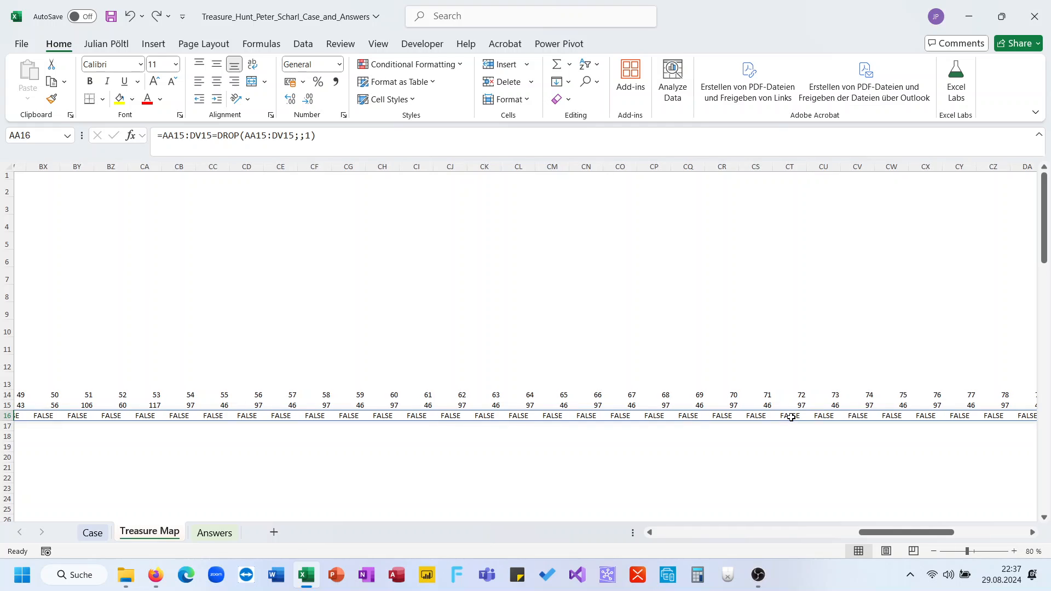
key(ctrl+z)
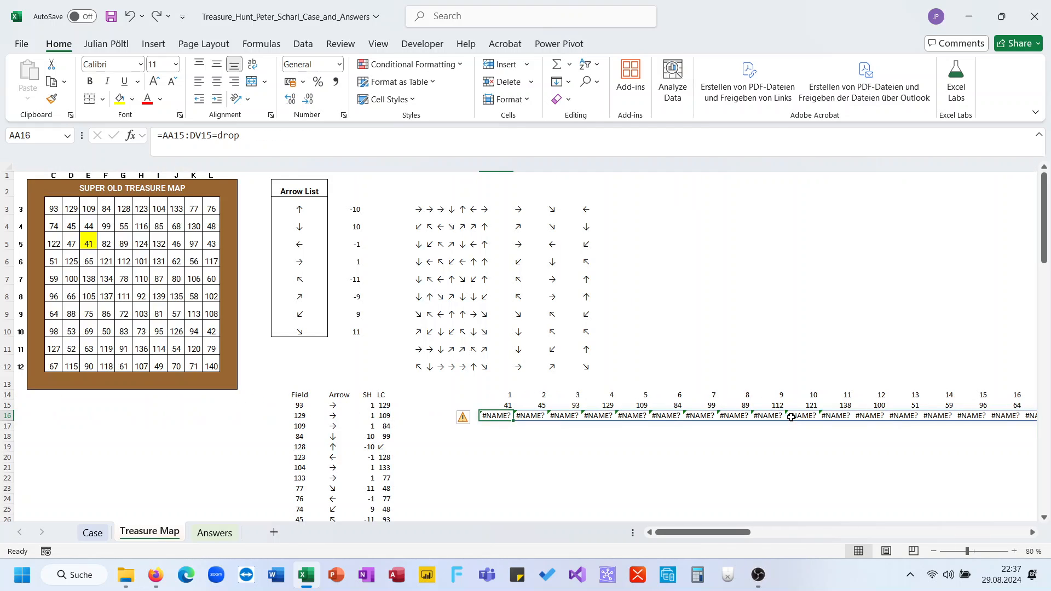
key(ctrl+y)
key(ctrl+y)
key(ctrl+Right)
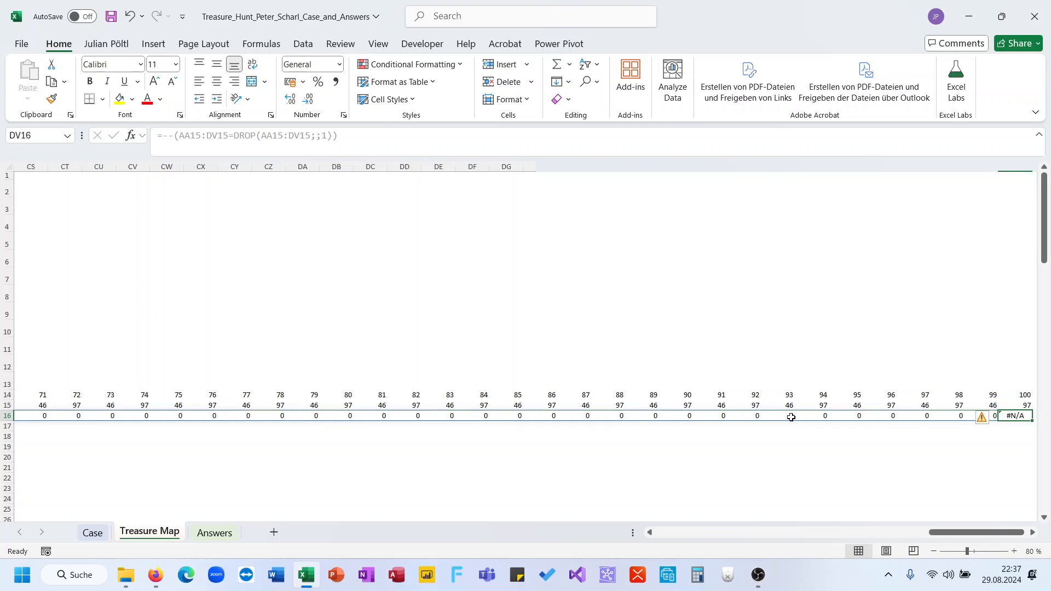
Step: Examine the comparison values in row 16 against the DROP formula in AA16
click(551, 418)
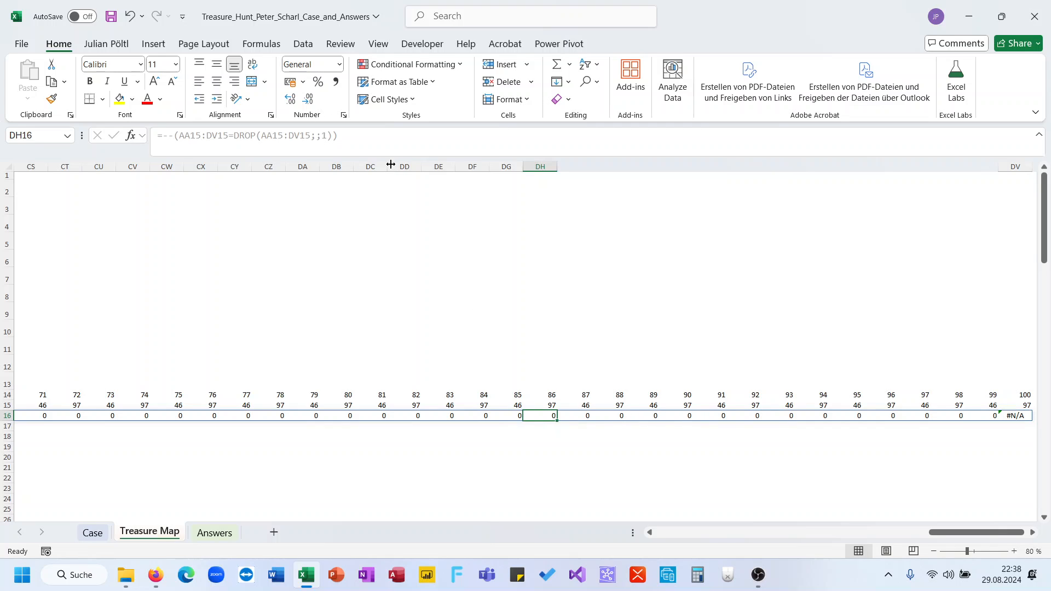
click(384, 140)
key(Escape)
key(ctrl+Left)
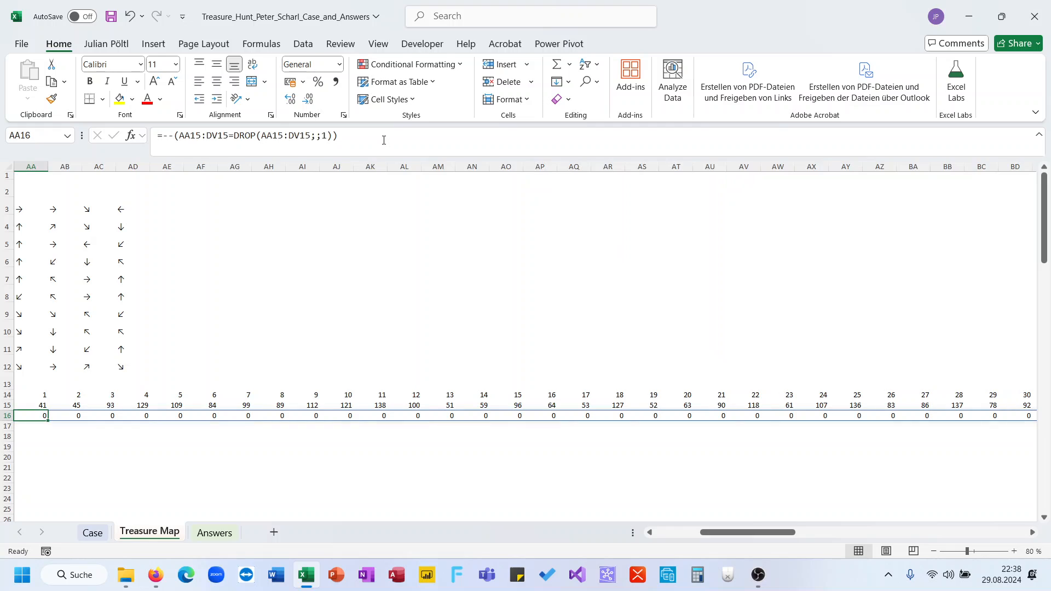
click(364, 134)
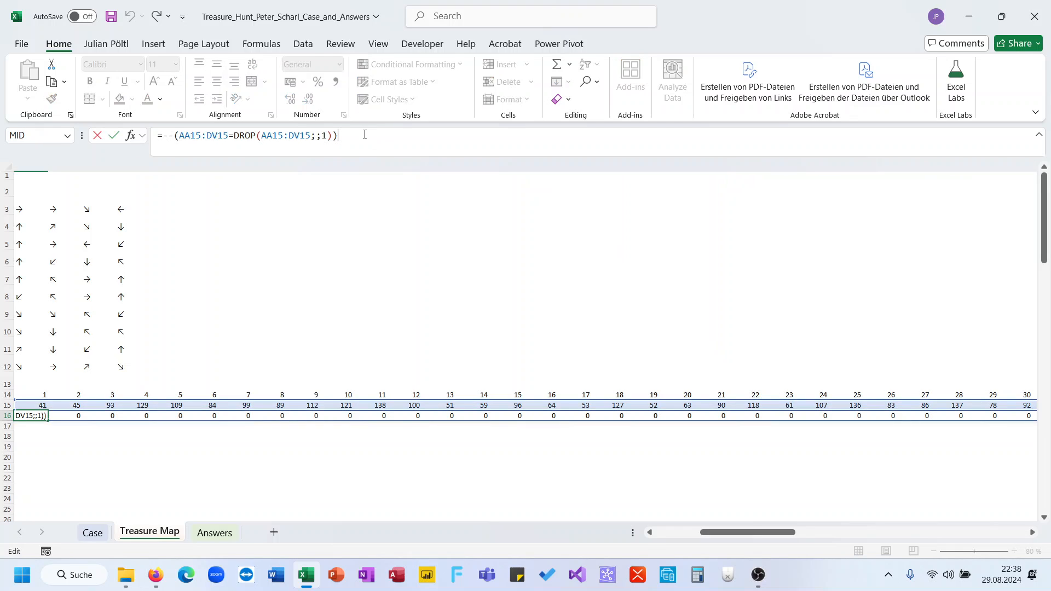
click(324, 135)
key(Escape)
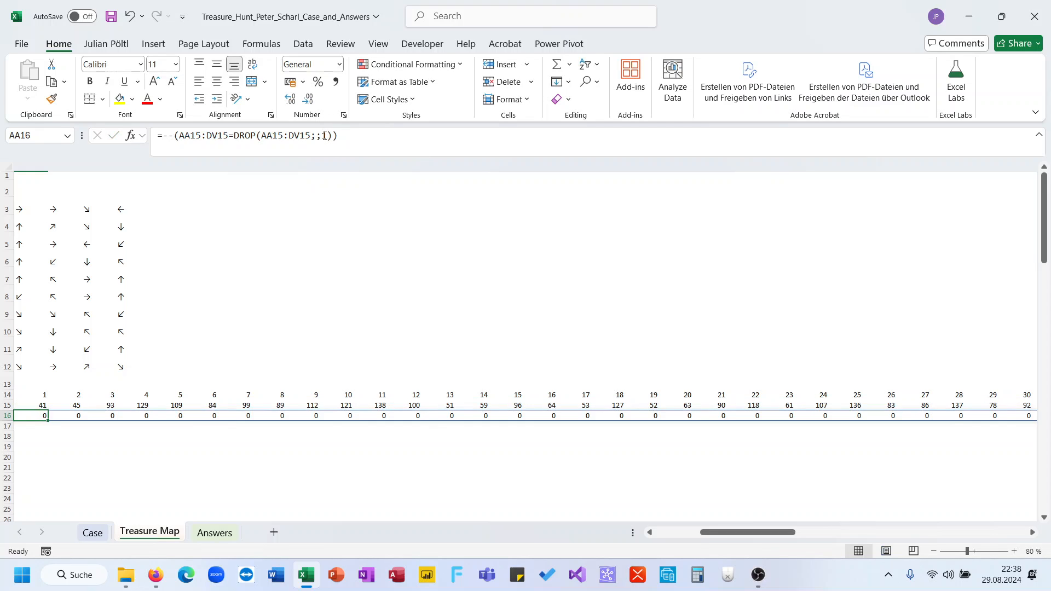
Step: Enter =DROP(AA15:DV15;;1) in AA17 to list the path without its first spot, and compare it with row 15
key(Down)
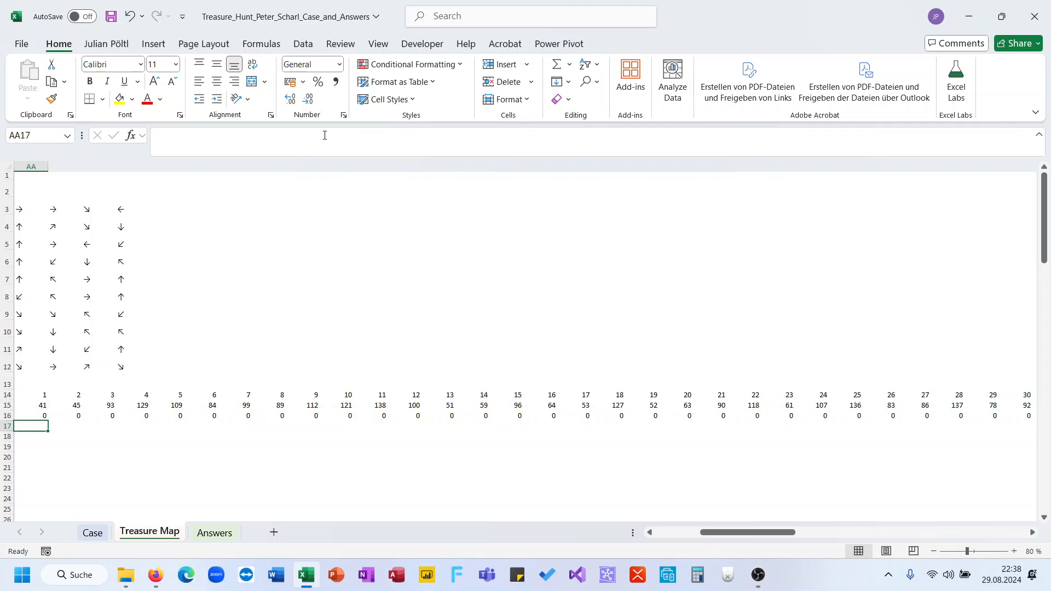
text(=)
key(Up)
key(Up)
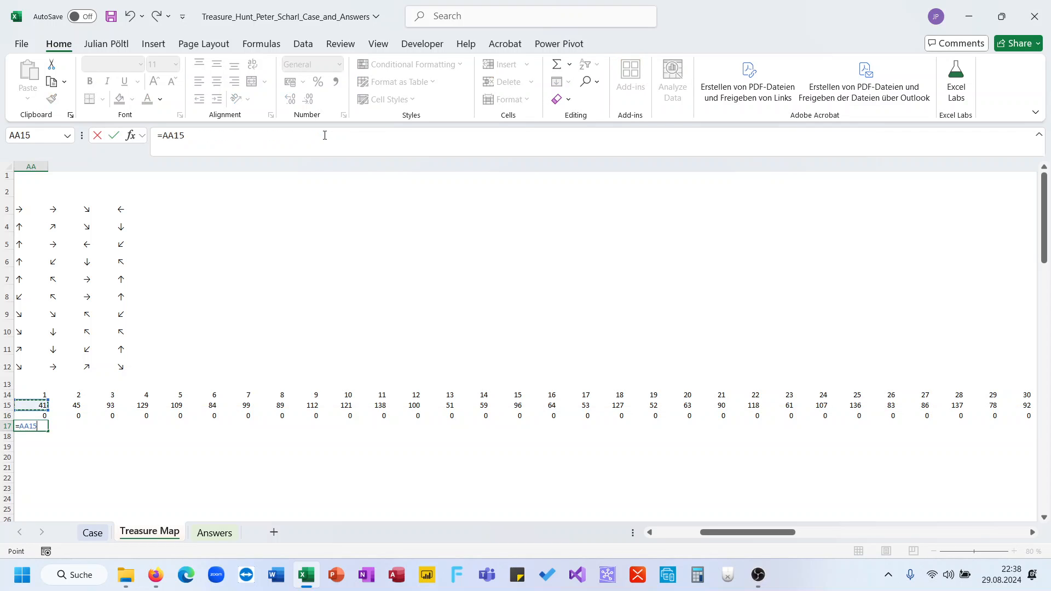
key(ctrl+shift+Right)
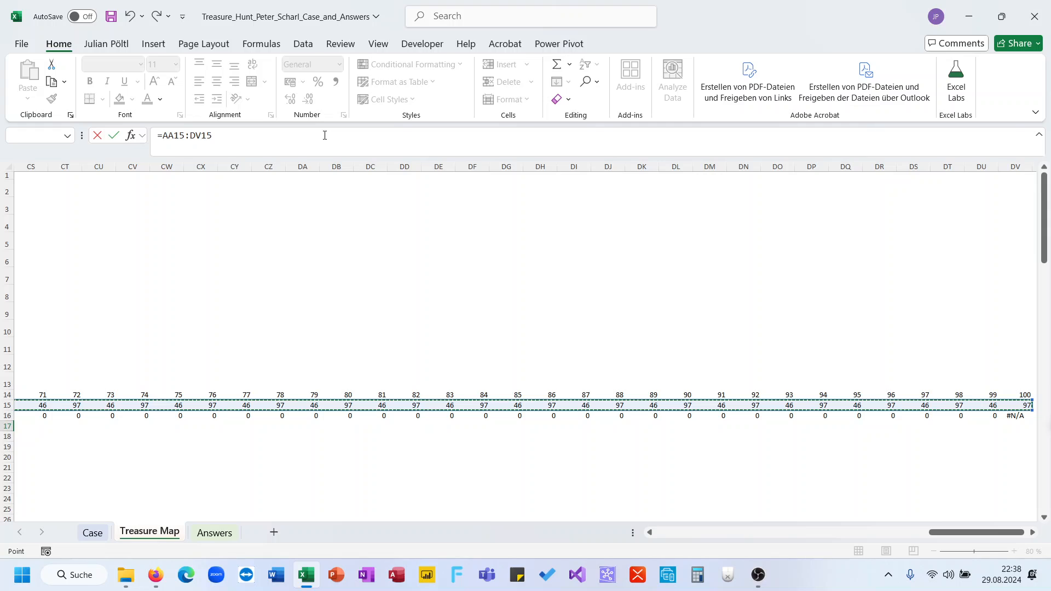
click(164, 137)
text(r)
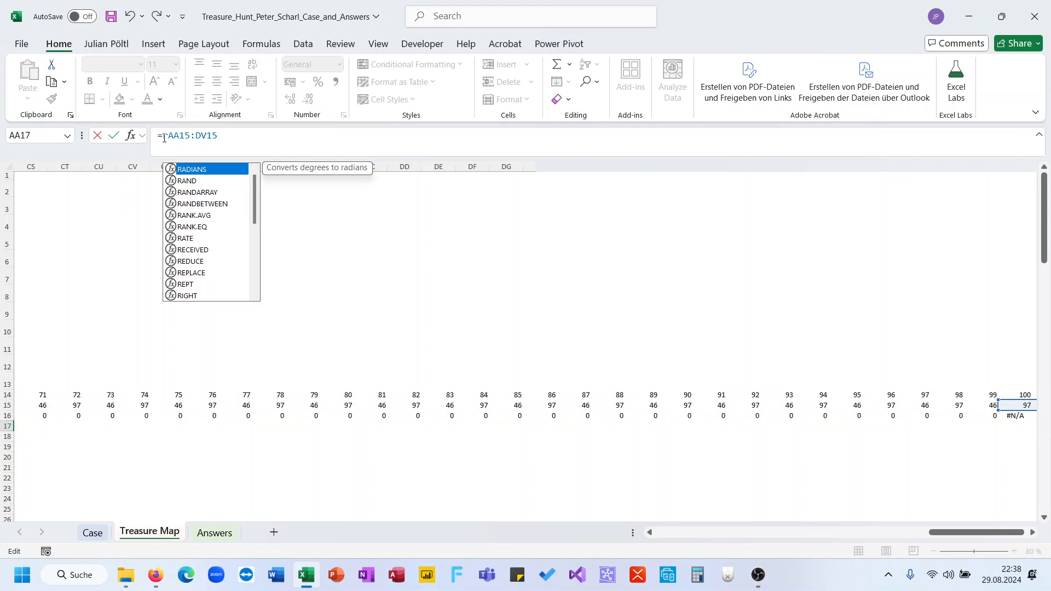
key(BackSpace)
text(drop)
key(Tab)
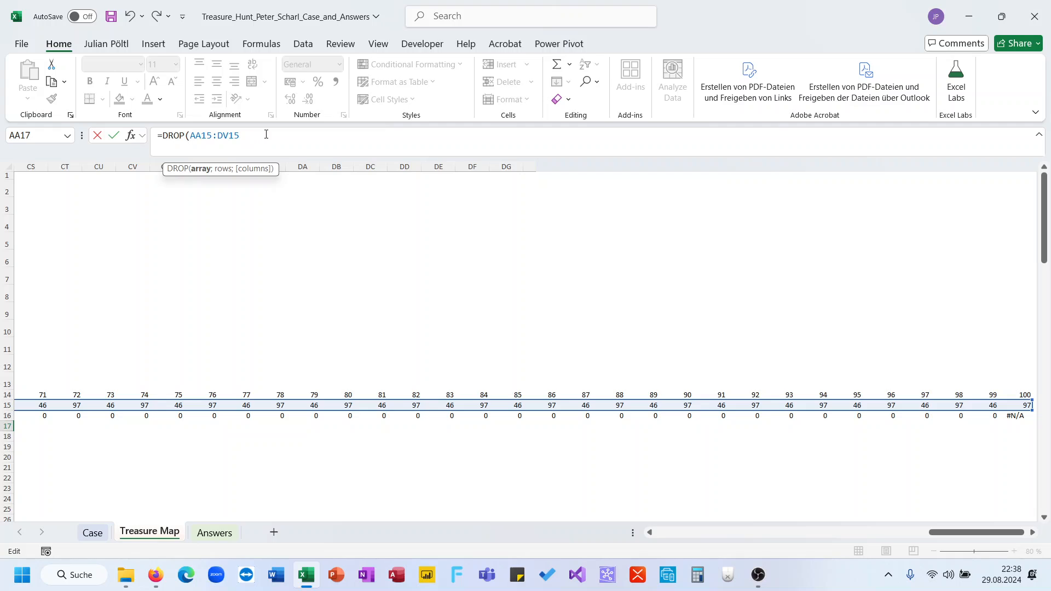
text(;;1))
key(Return)
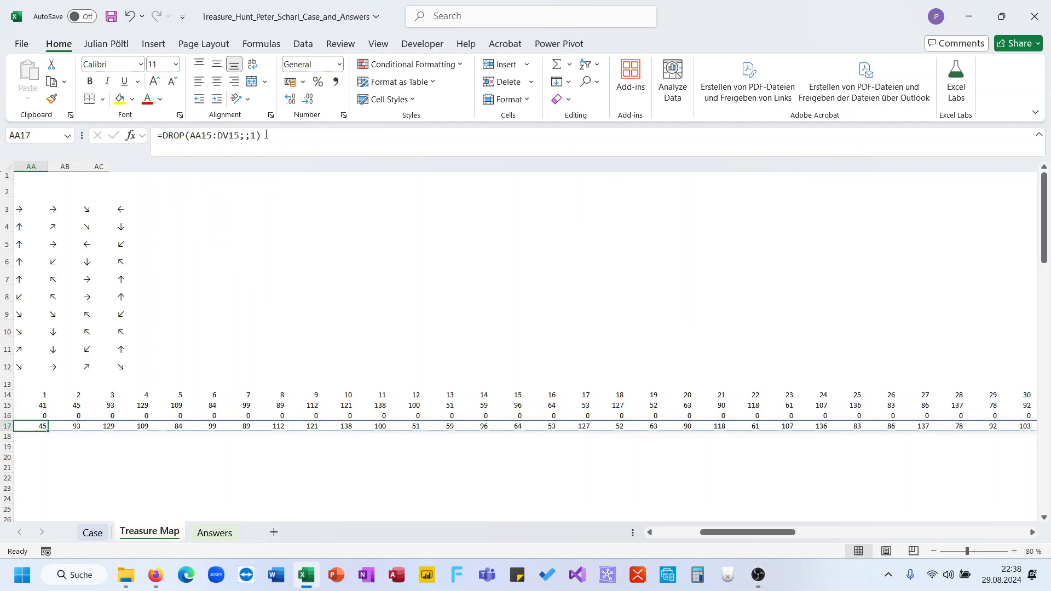
scroll(589, 342, right, 15)
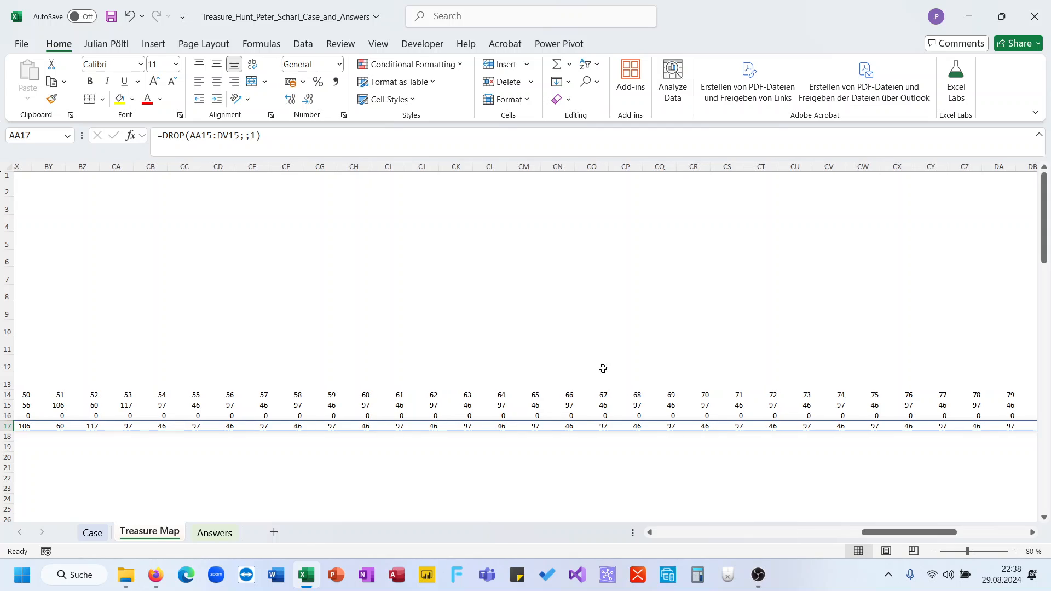
click(639, 426)
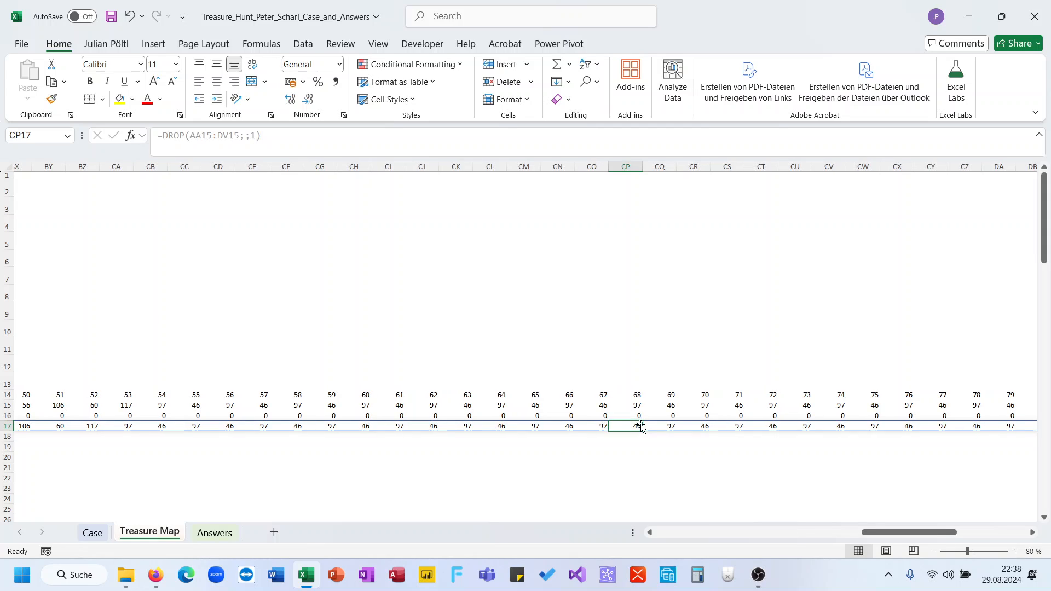
Step: Delete the helper DROP formula from AA17
click(605, 427)
key(ctrl+Left)
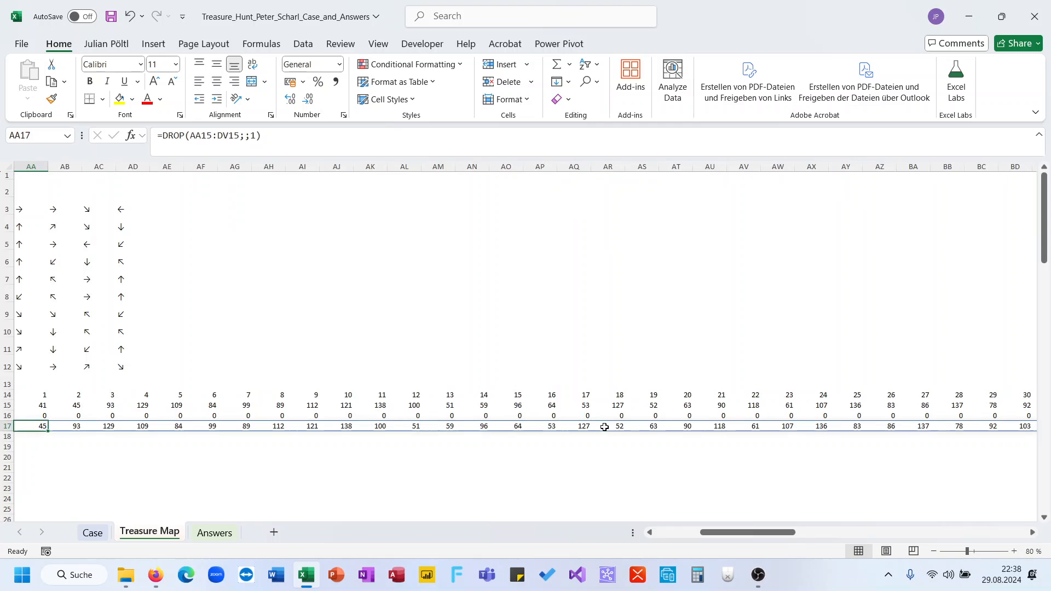
key(Delete)
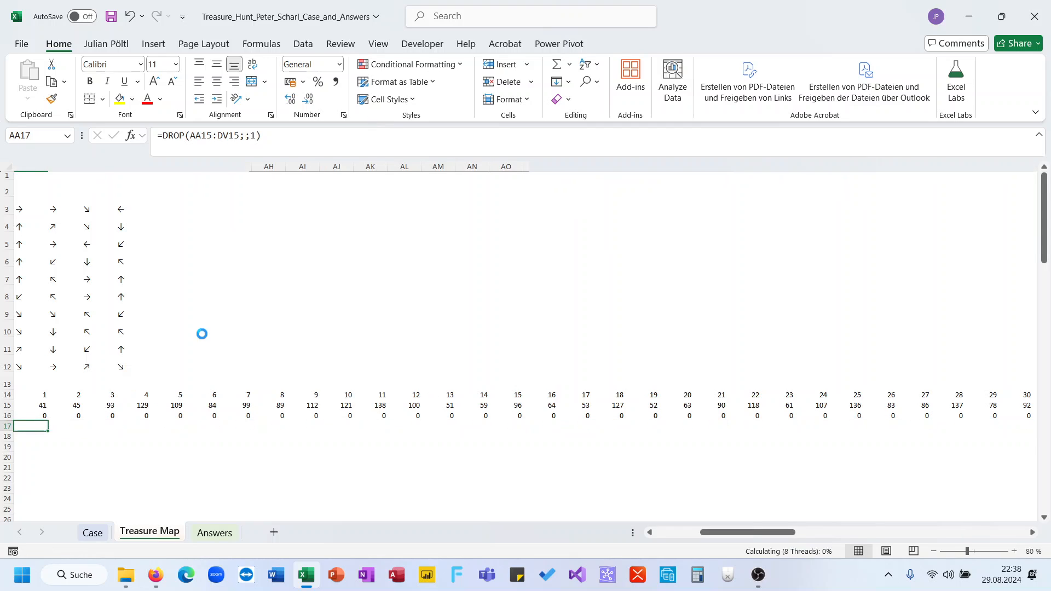
Step: Change the AA16 comparison to drop two columns, giving =--(AA15:DV15=DROP(AA15:DV15;;2))
key(Up)
click(329, 134)
key(BackSpace)
text(2)
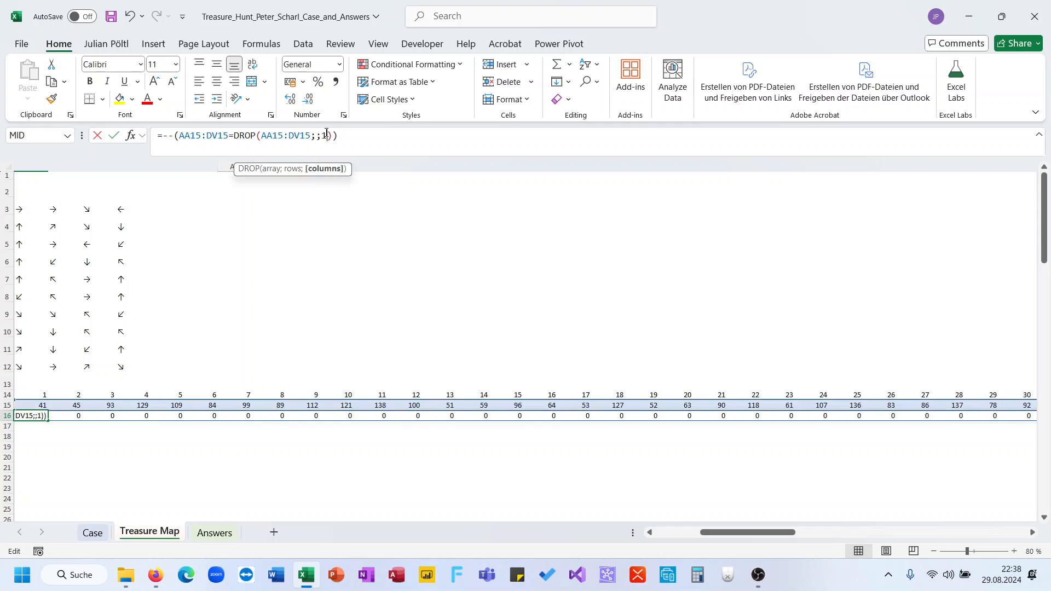
key(Return)
Step: Apply a conditional-formatting color scale to the whole AA16 comparison row, with 1 in green and 0 in red
key(Up)
key(ctrl+shift+Right)
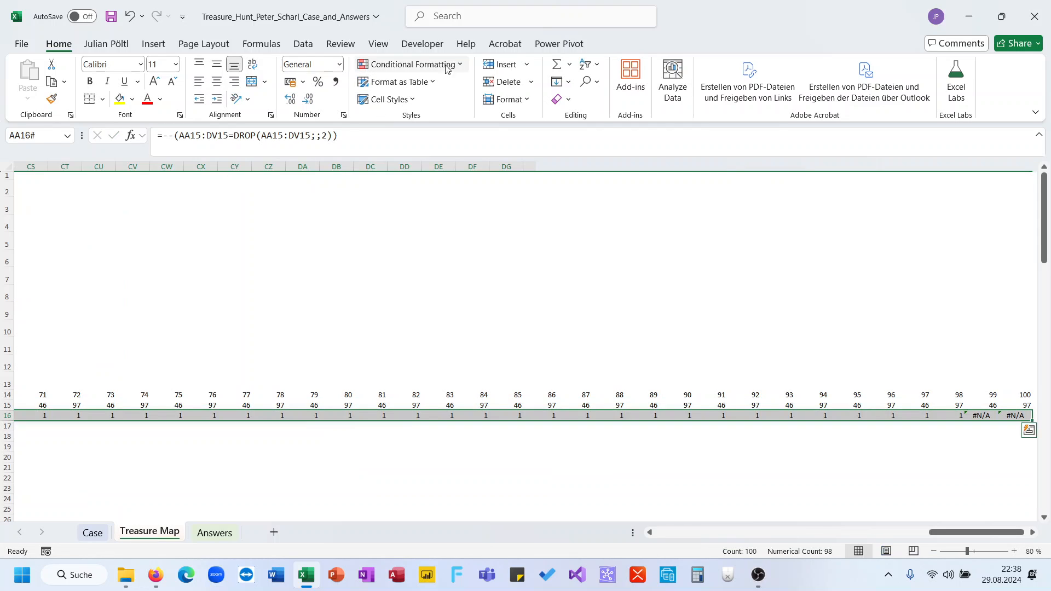
click(429, 65)
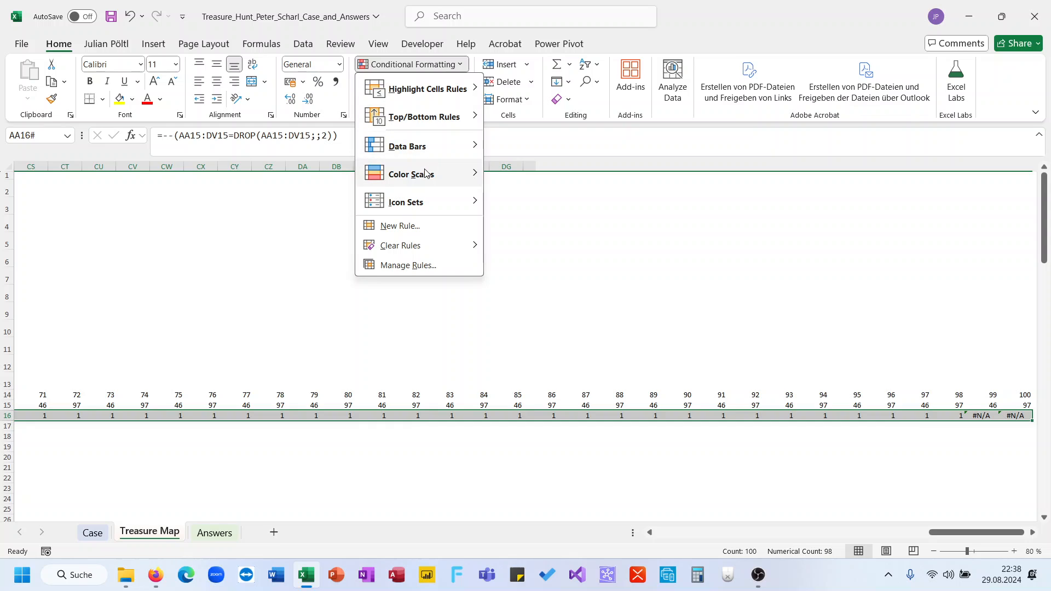
mouse_move(416, 174)
click(498, 174)
scroll(406, 415, left, 10)
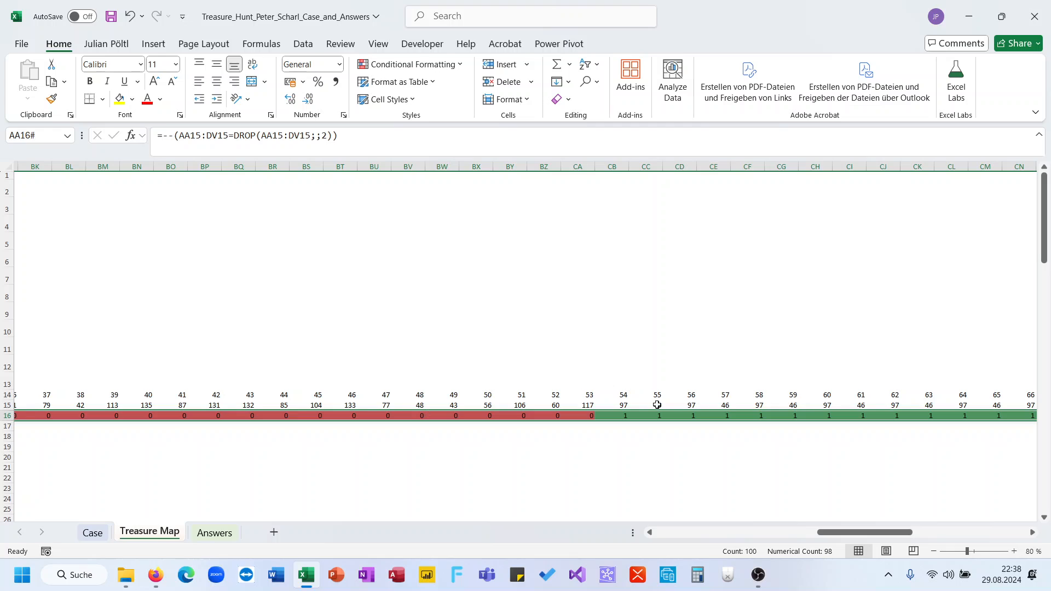
Step: Examine the path values in CB15:CD15, where the comparison row switches from 0 to 1
click(626, 406)
click(647, 416)
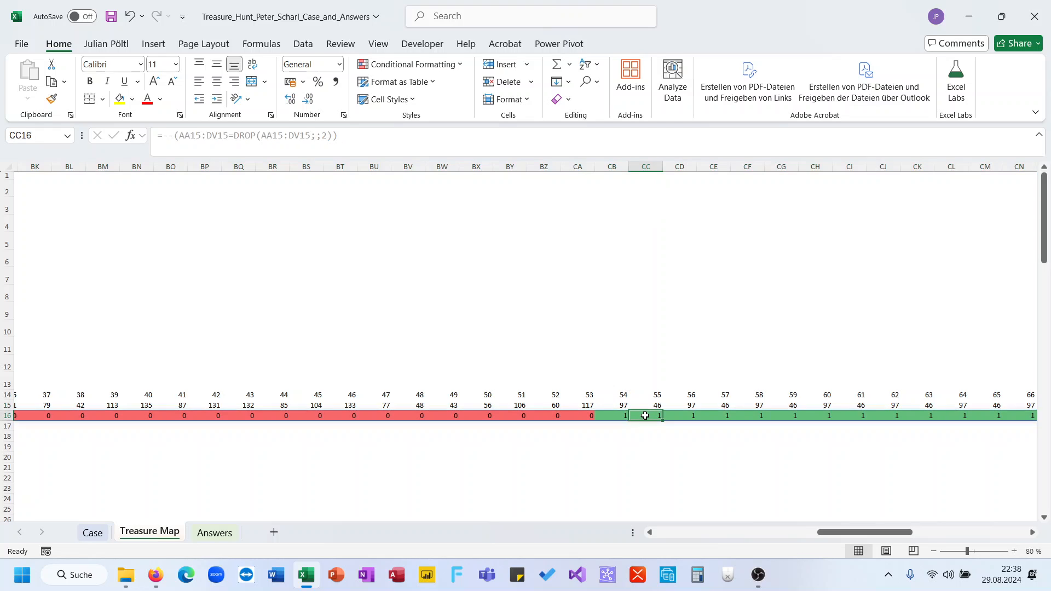
click(623, 407)
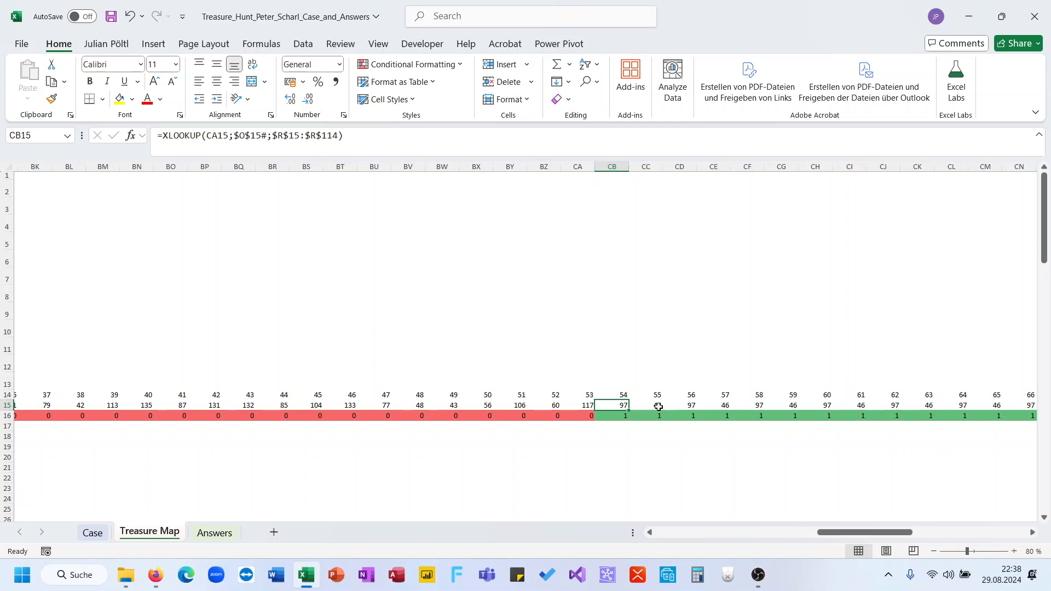
drag(685, 405, 623, 406)
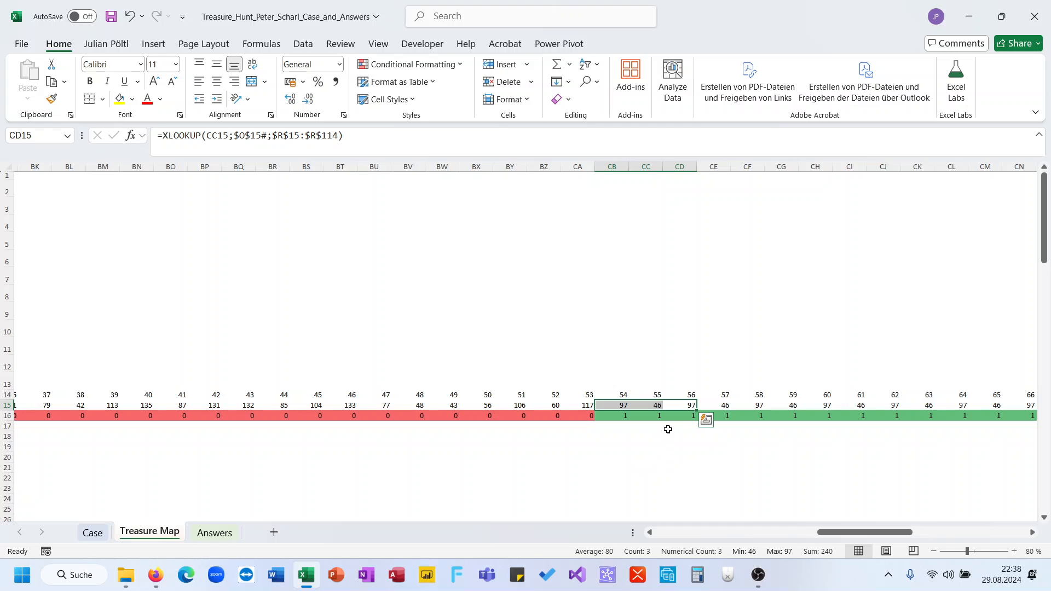
click(688, 409)
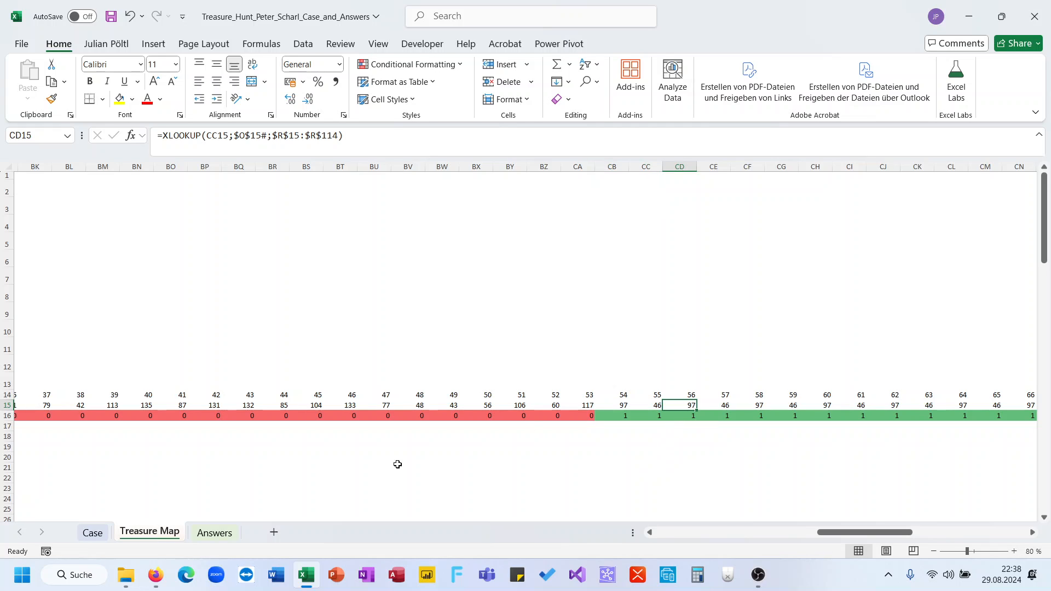
Step: Try the CD15 value, 97, as the Bonus 3 answer in E42 of the Case sheet
click(92, 532)
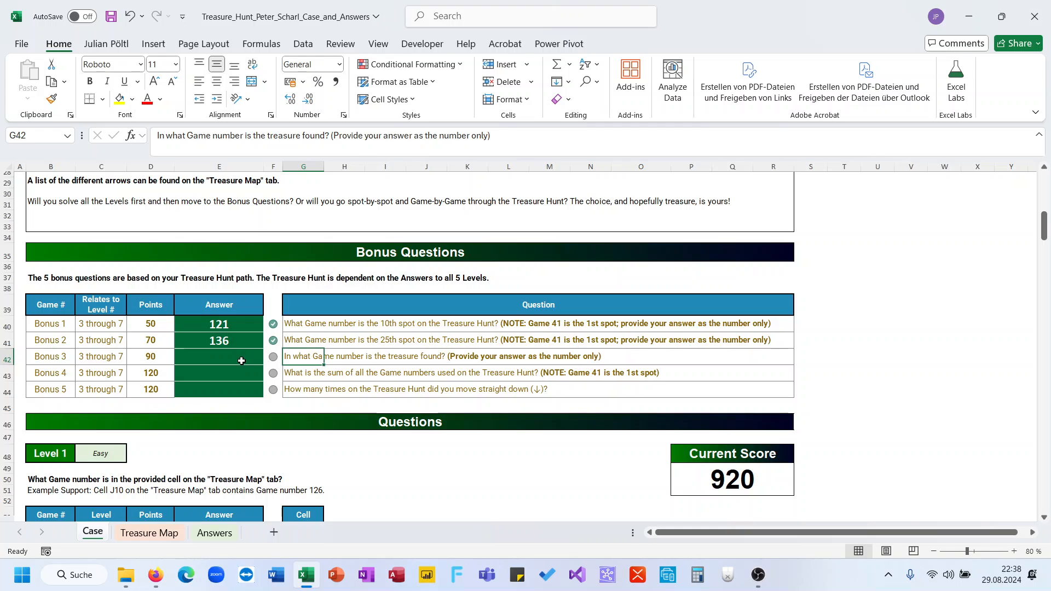
click(241, 361)
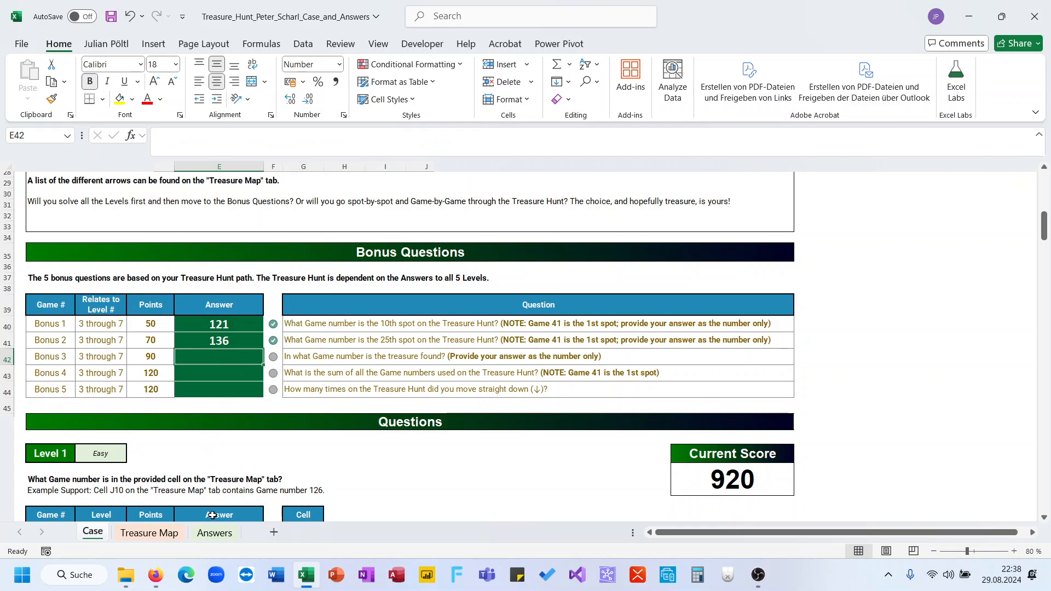
click(215, 532)
click(149, 533)
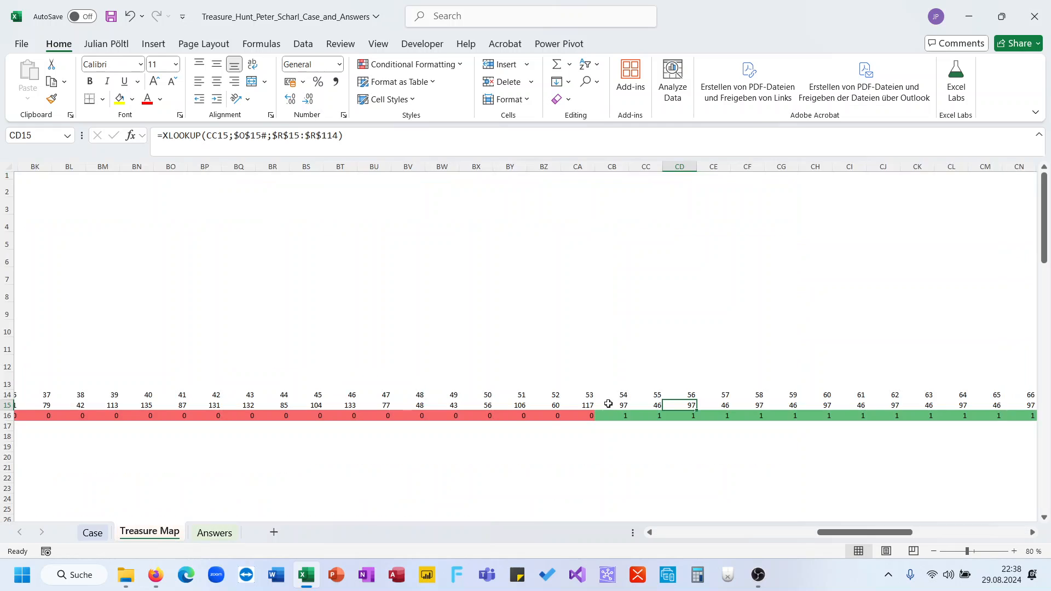
click(627, 408)
click(686, 404)
key(ctrl+c)
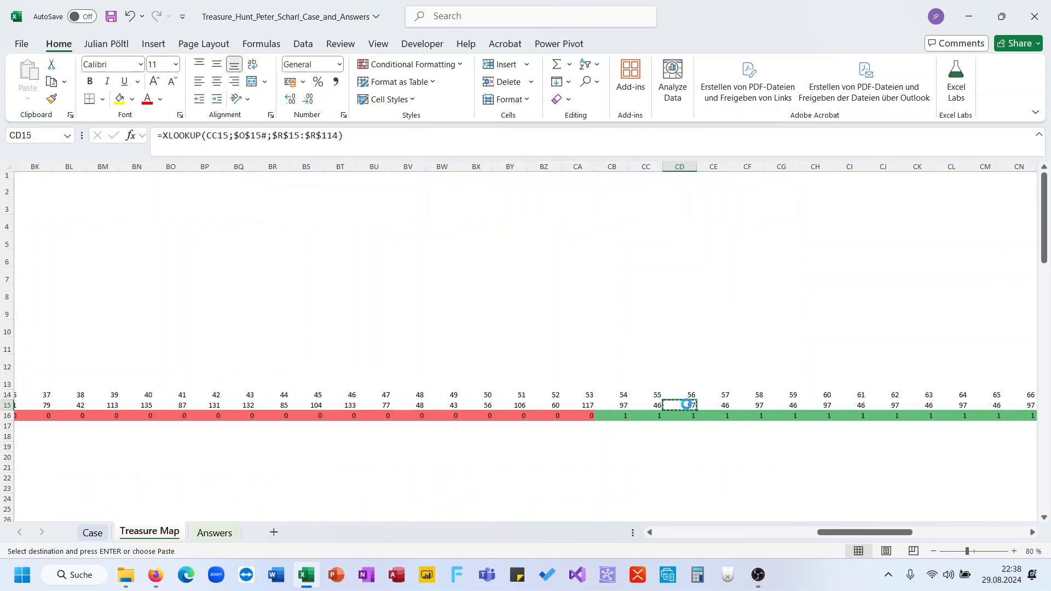
click(93, 533)
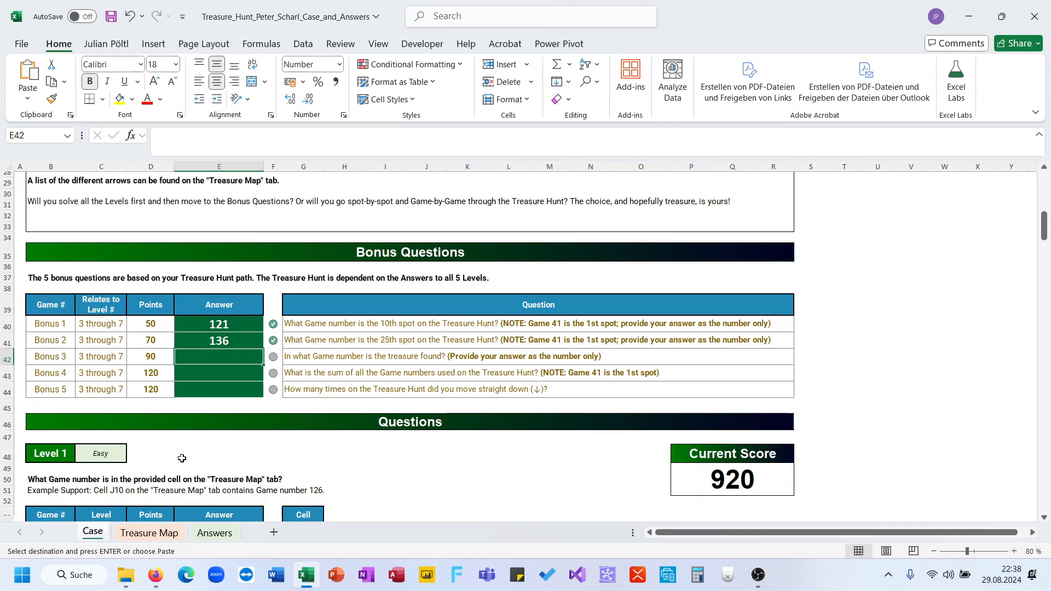
key(ctrl+v)
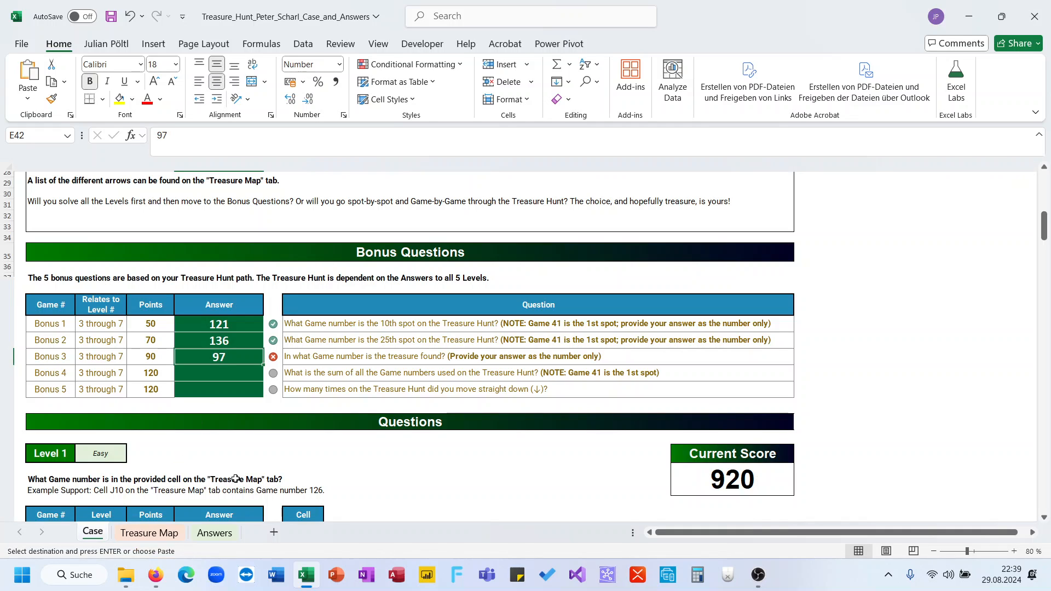
Step: Look up the Bonus 3 solution on the Answers sheet and return to the Case sheet
click(214, 532)
scroll(285, 410, down, 4)
scroll(285, 410, down, 3)
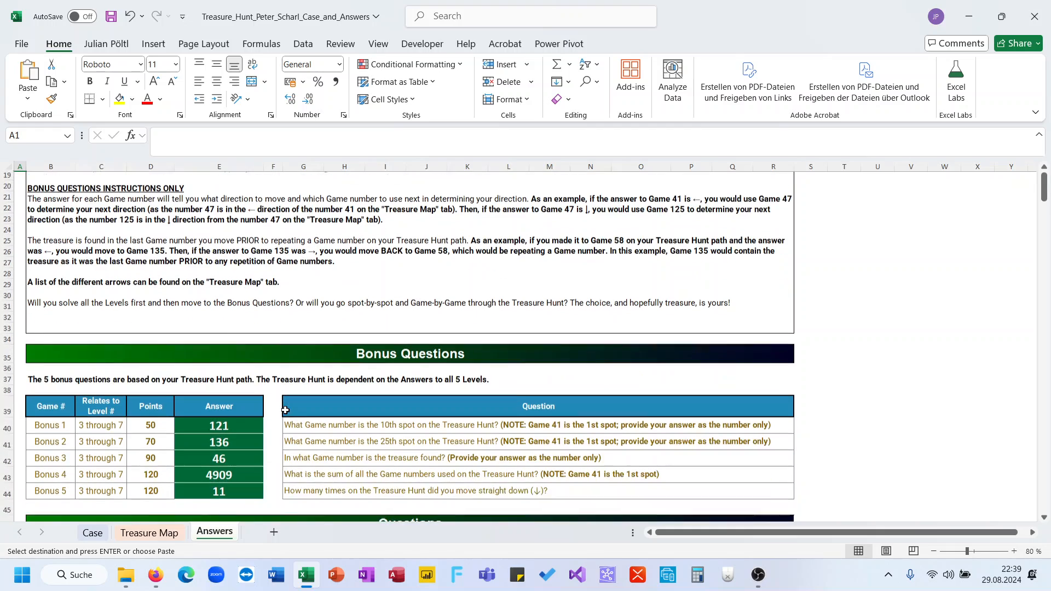
click(93, 532)
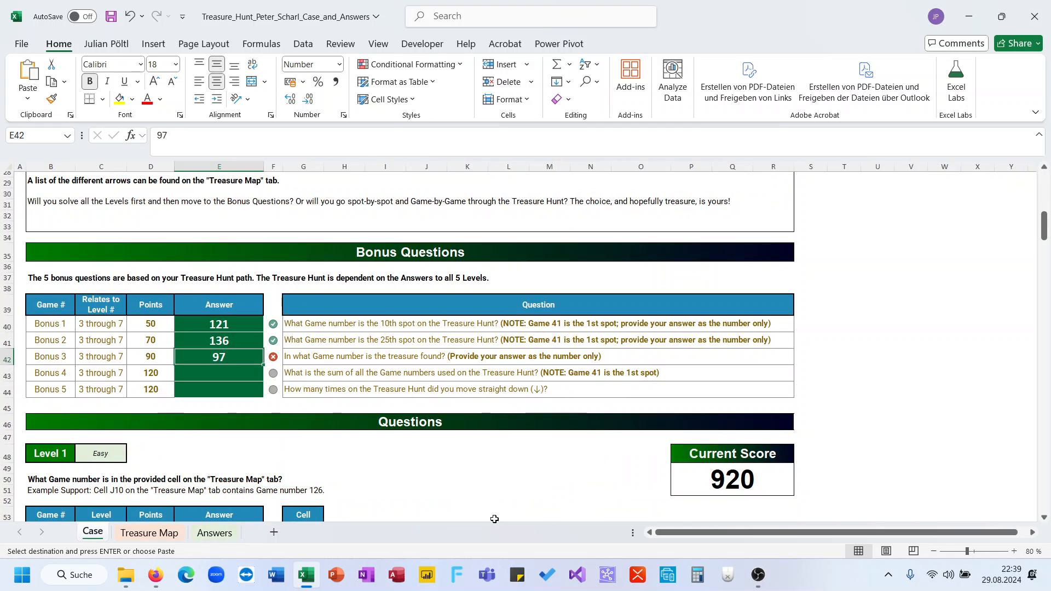
Step: Copy CC15 from the Treasure Map sheet and paste it as a value, 46, into the Bonus 3 answer cell E42
click(149, 532)
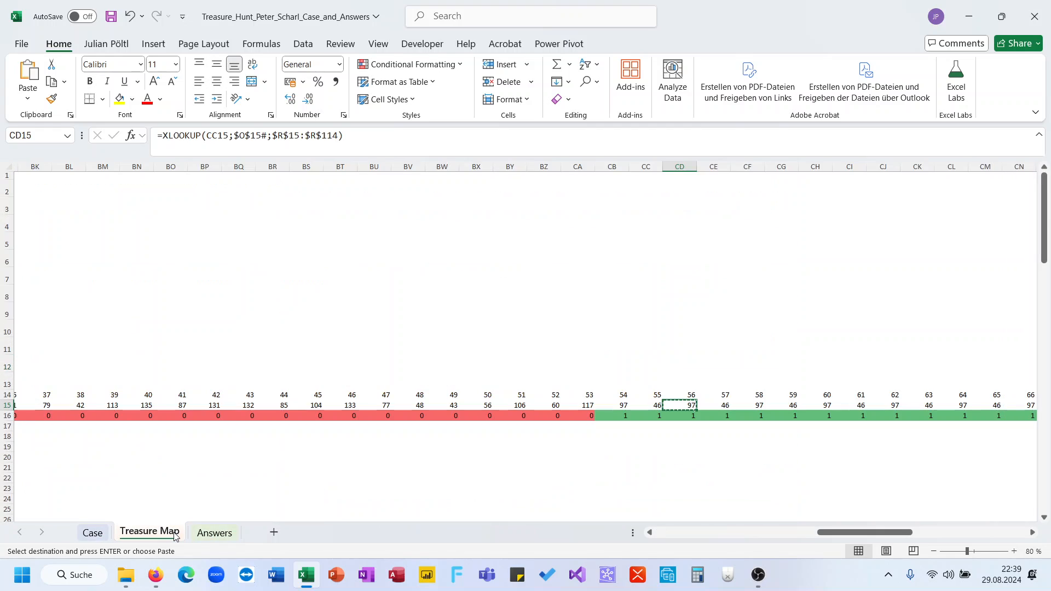
click(657, 406)
key(ctrl+c)
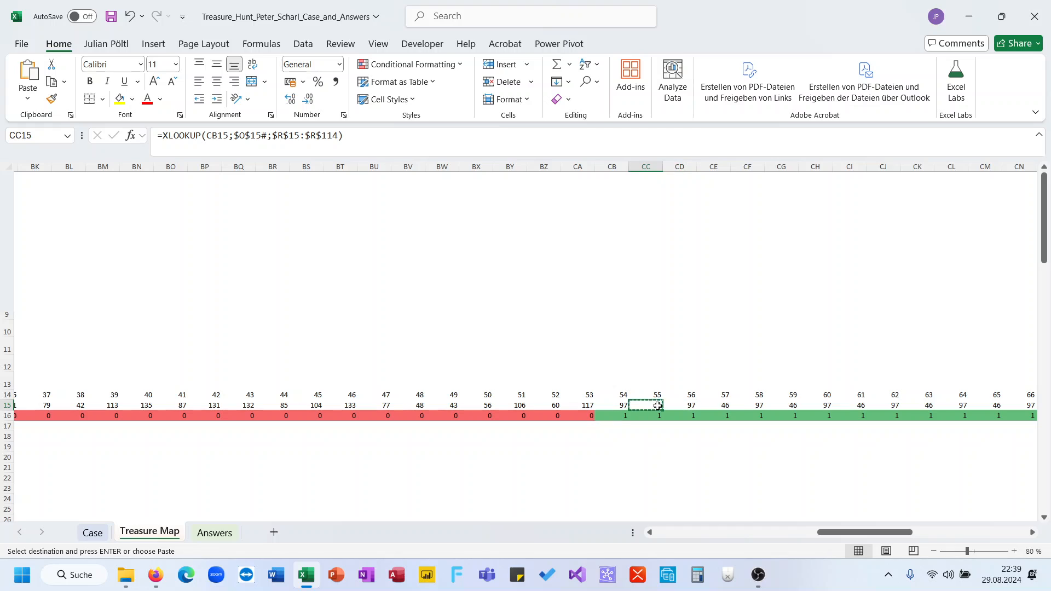
click(104, 534)
key(ctrl+v)
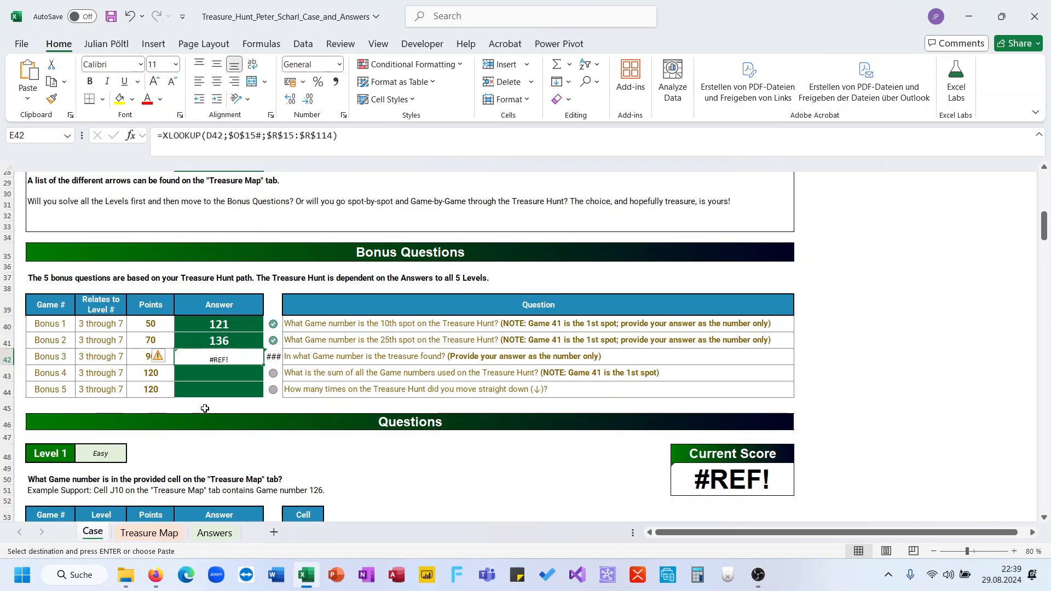
key(ctrl+z)
key(ctrl+shift+v)
scroll(225, 410, down, 2)
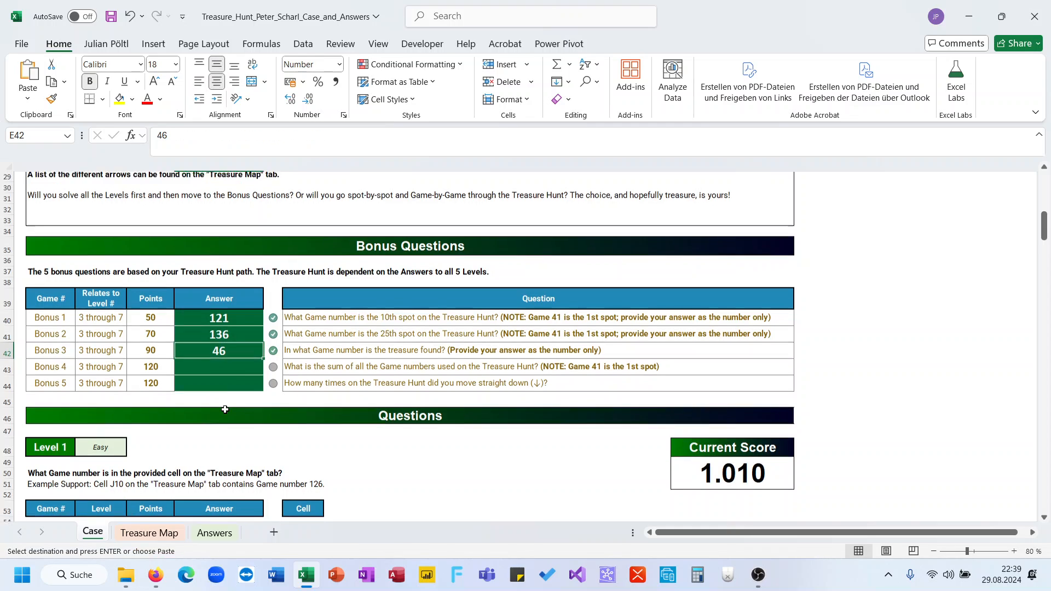
Step: Sum the row 15 path from spot 1 through spot 55 and enter 4909 as the Bonus 4 answer in E43
click(162, 533)
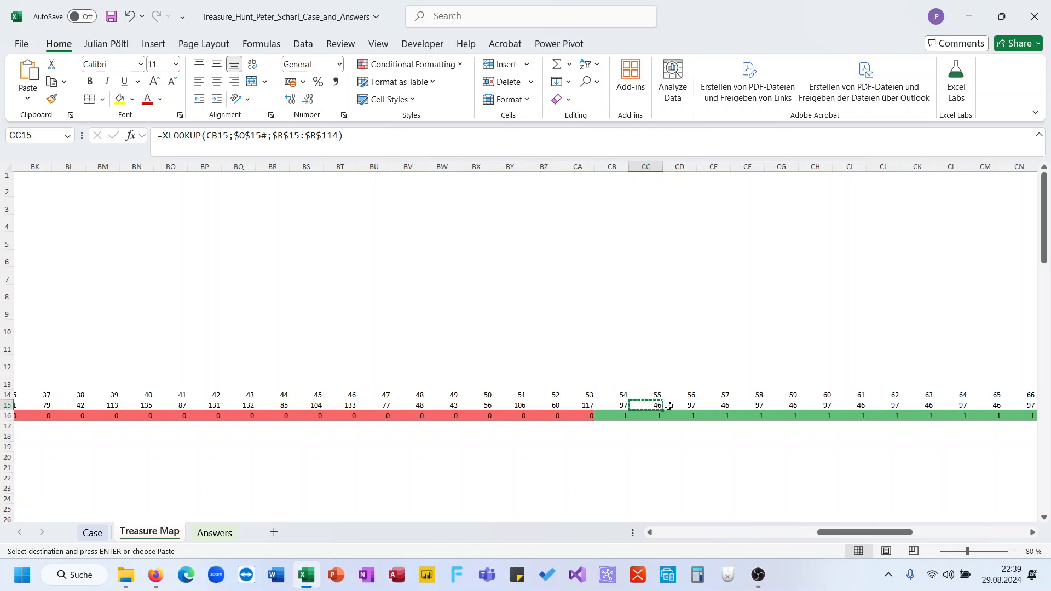
drag(650, 406, 629, 407)
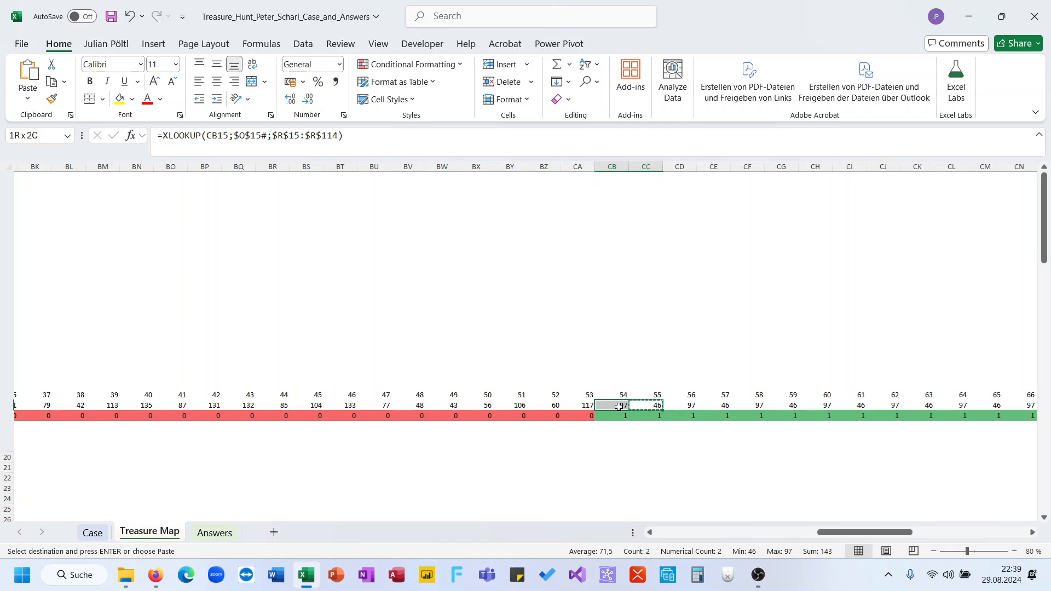
drag(619, 407, 619, 406)
click(92, 532)
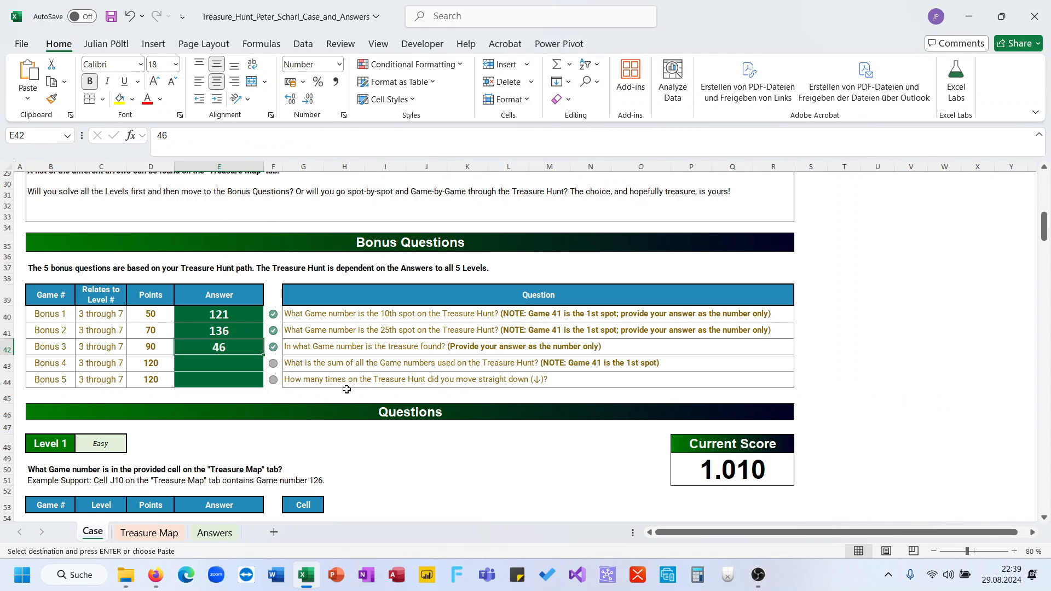
click(233, 363)
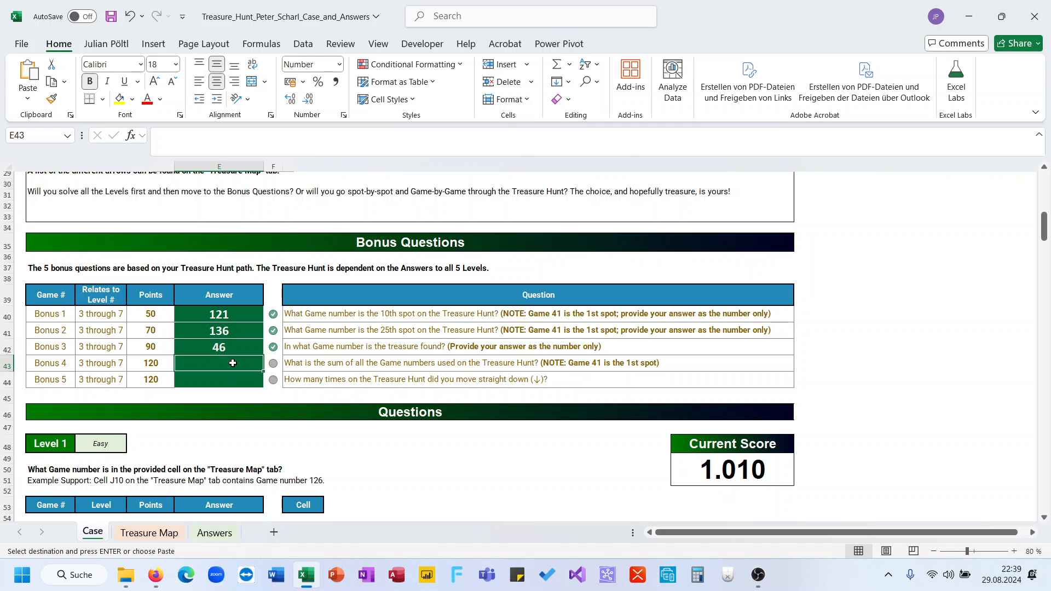
click(163, 536)
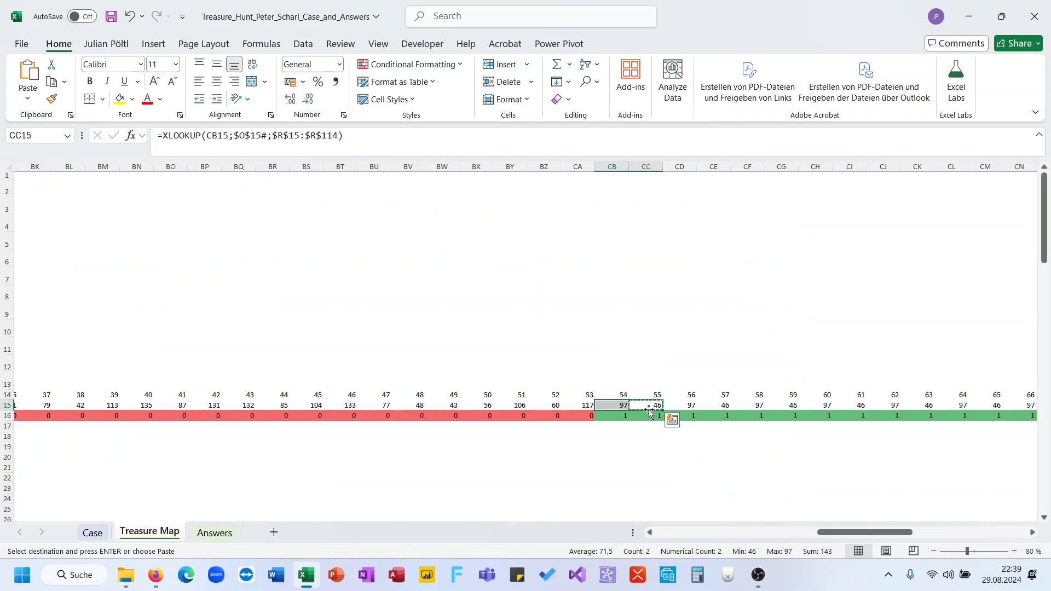
key(ctrl+shift+Left)
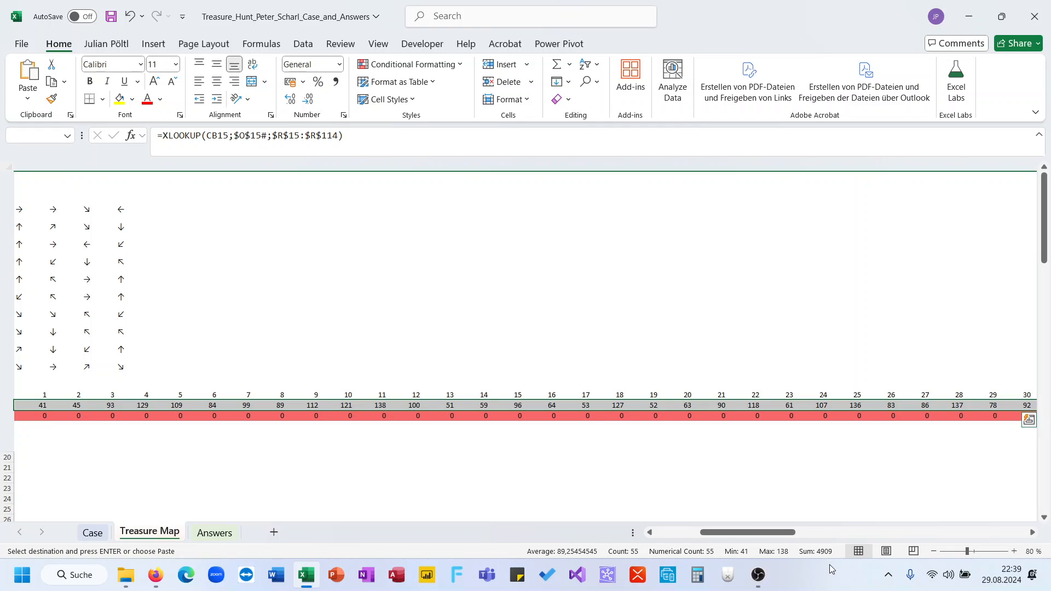
click(93, 533)
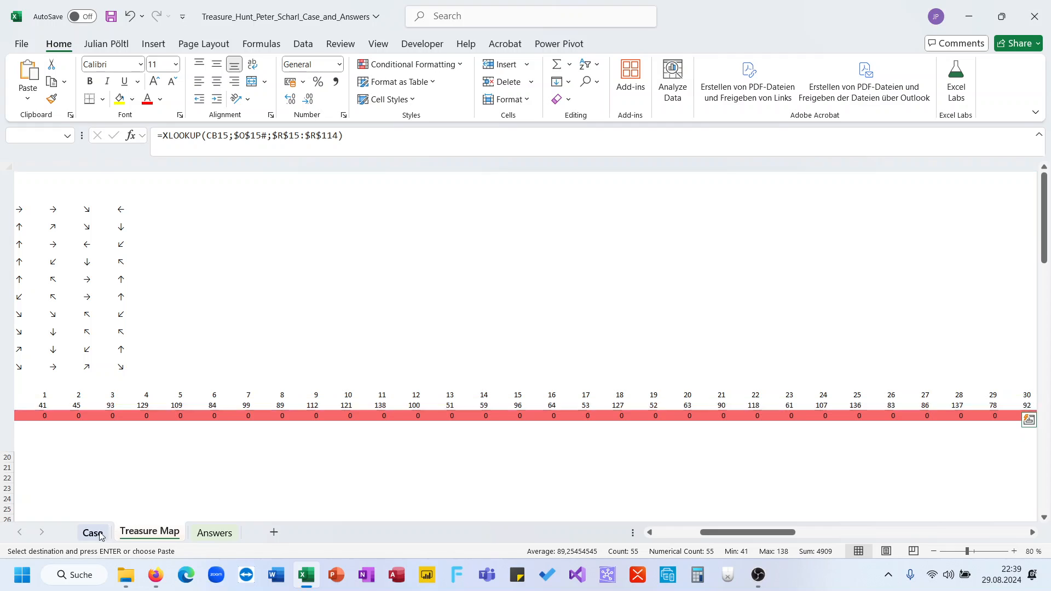
text(4909)
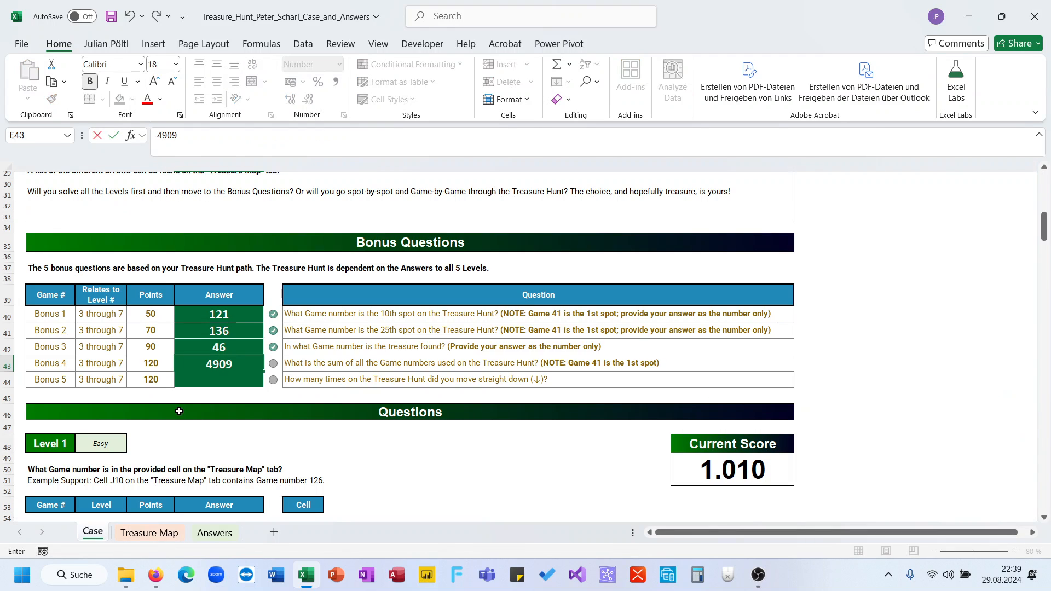
key(Return)
Step: Begin an XLOOKUP formula in AA17 of the Treasure Map sheet with the path numbers AA15:DV15 as lookup values
click(417, 383)
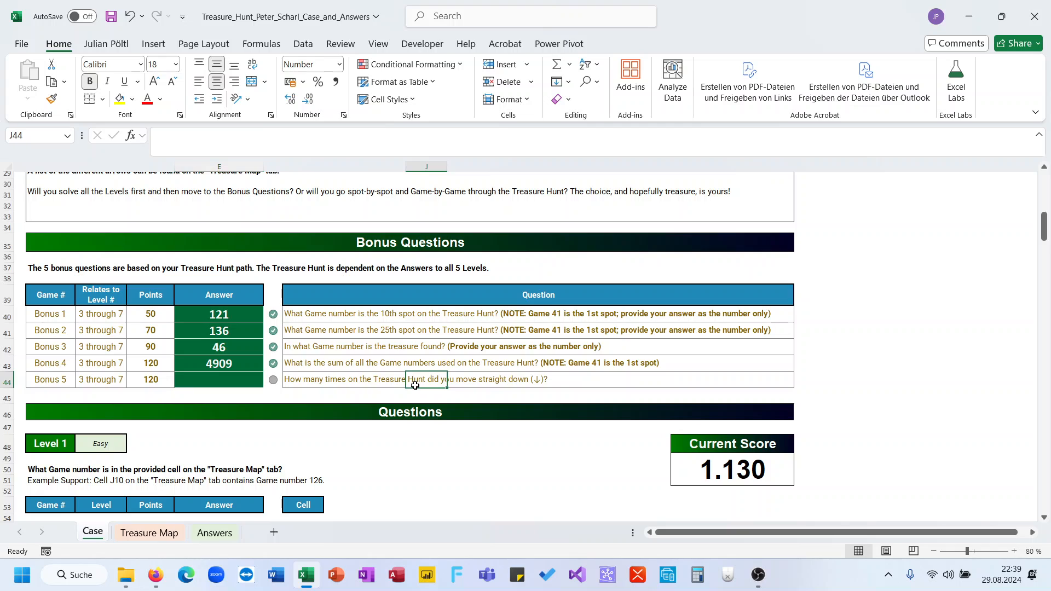
click(149, 534)
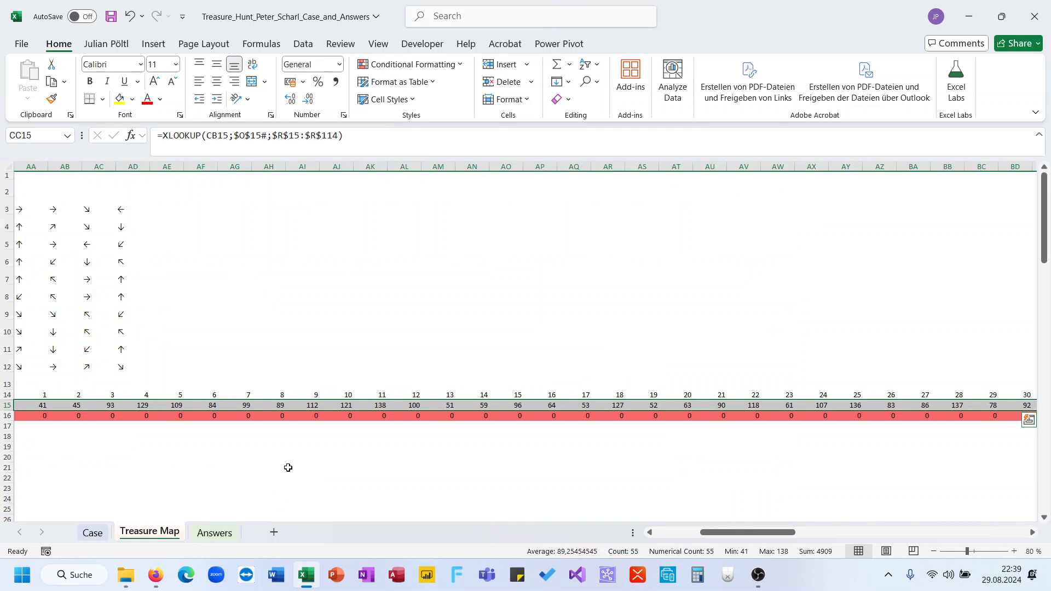
scroll(398, 432, right, 3)
scroll(396, 432, left, 2)
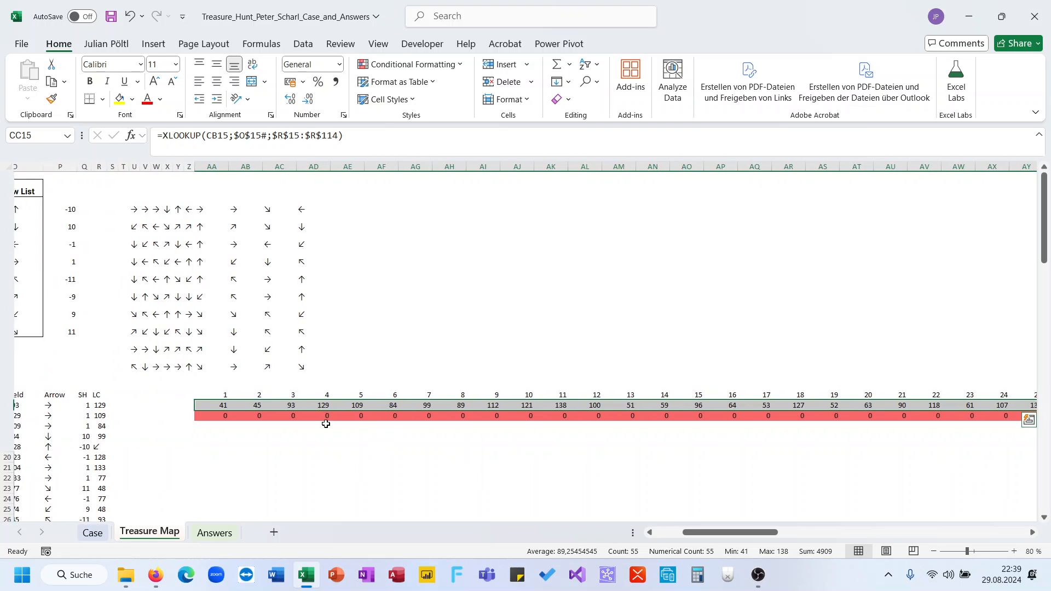
click(192, 426)
text(=xl)
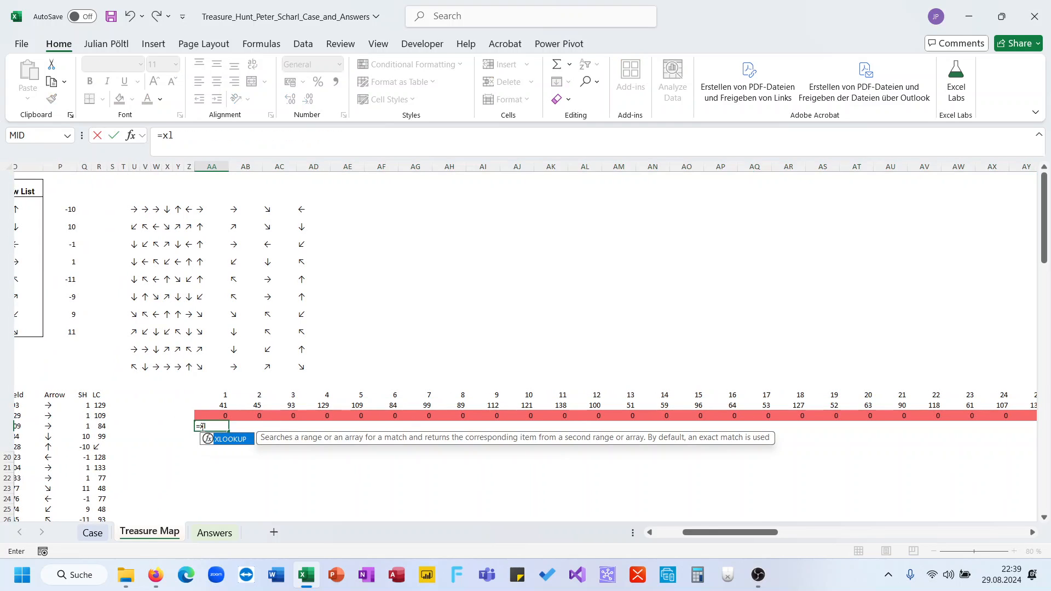
key(Tab)
key(Up)
key(Up)
key(ctrl+shift+Right)
text(;)
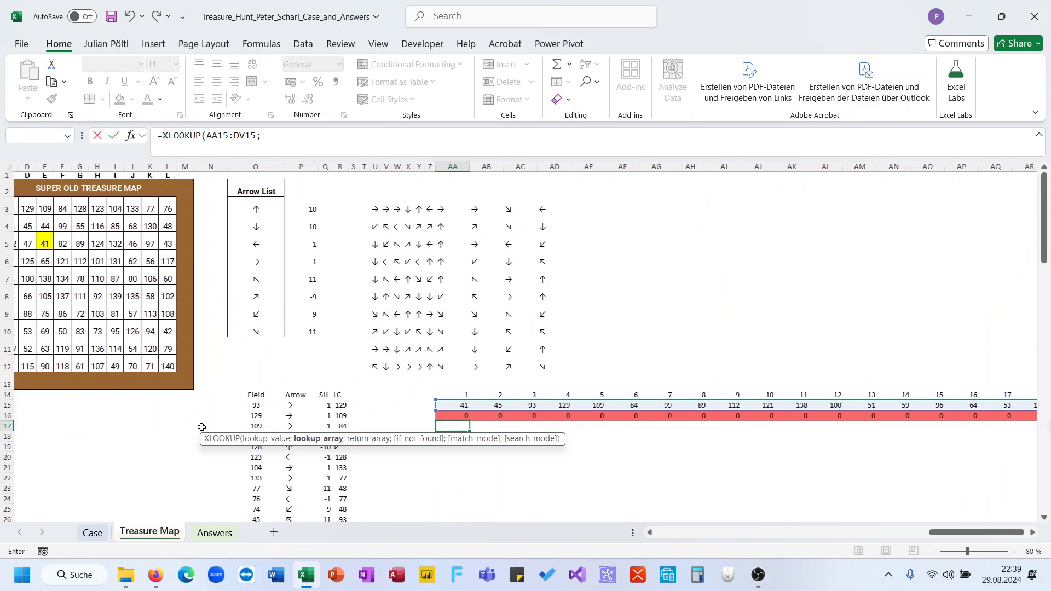
Step: Complete the XLOOKUP with O15# as lookup array and the arrows P15# as return array, and enter it
click(253, 405)
key(ctrl+shift+Down)
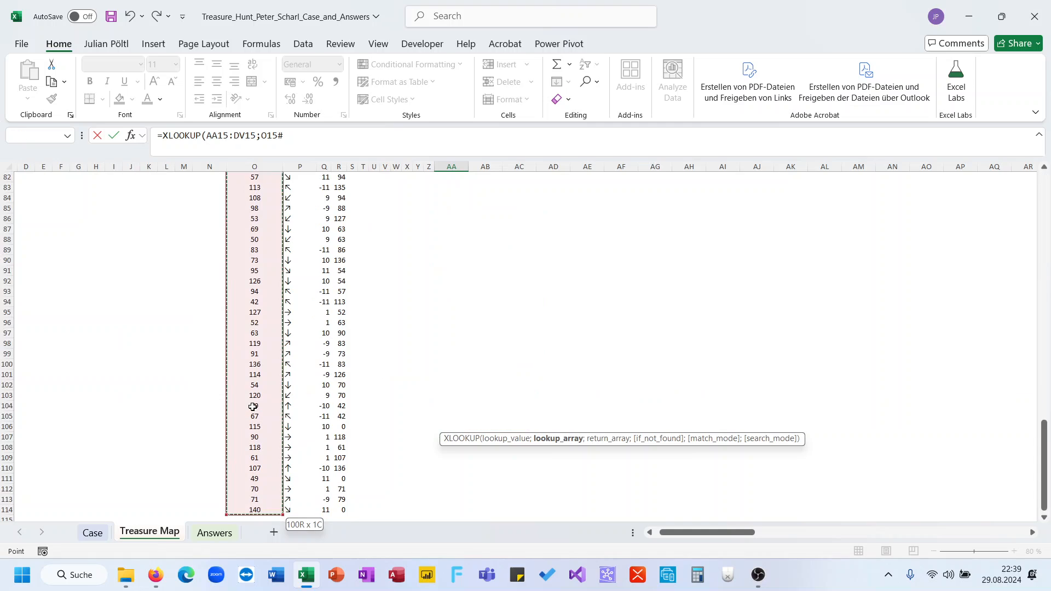
text(;)
click(292, 511)
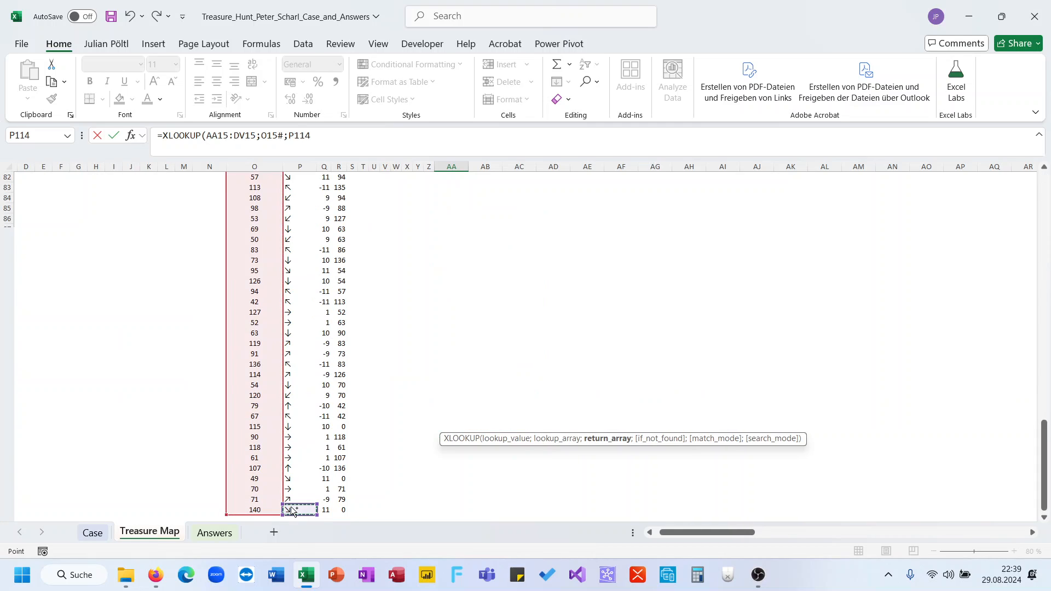
key(ctrl+shift+Up)
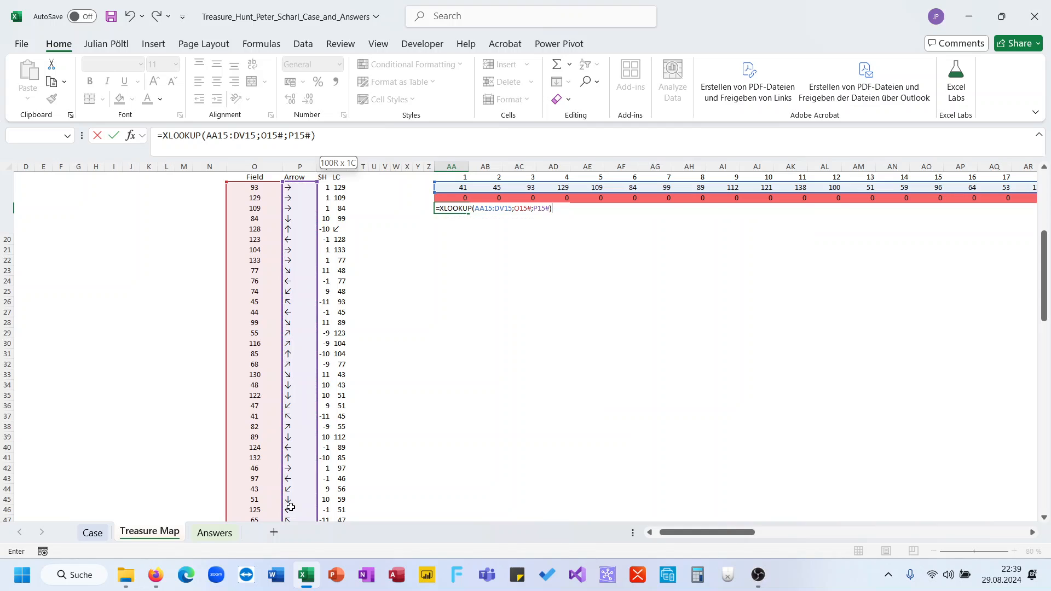
key(Return)
key(Up)
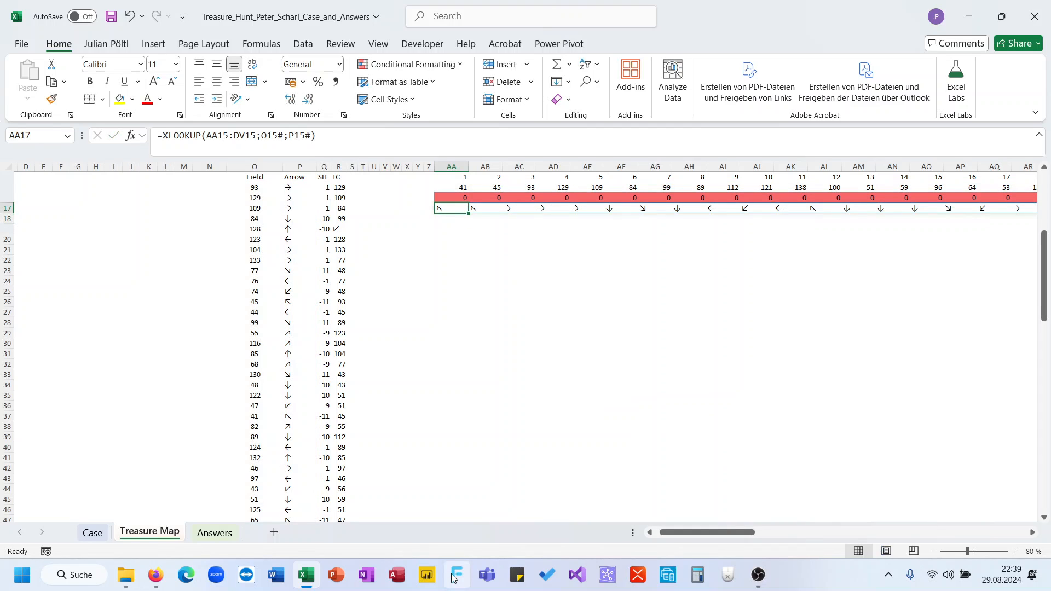
Step: Copy the arrows for spots 1 through 55 from row 17 and paste them as values starting at AA20
scroll(662, 387, up, 1)
scroll(497, 293, right, 8)
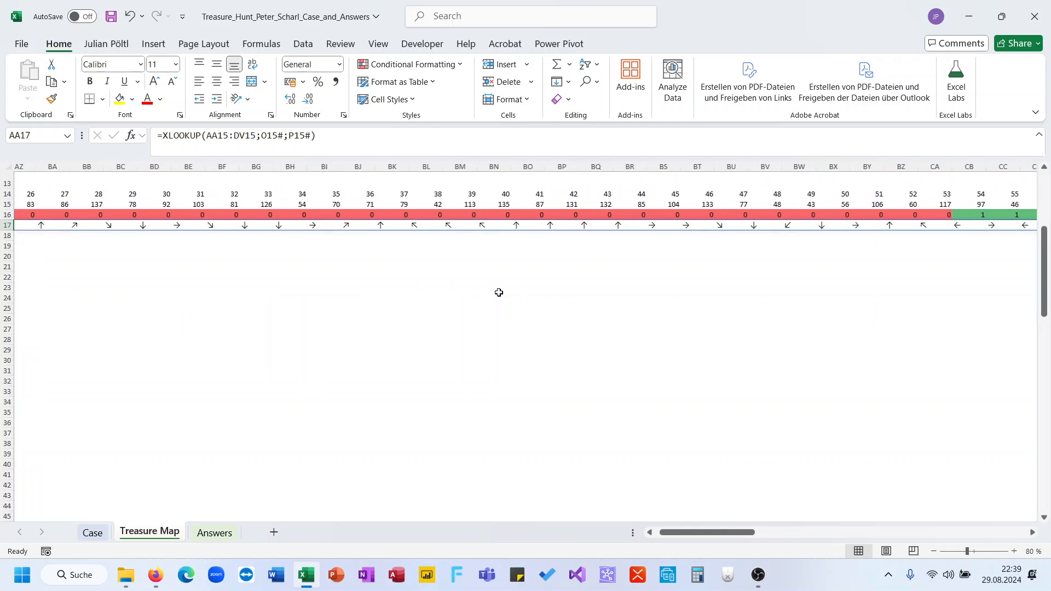
scroll(499, 293, right, 4)
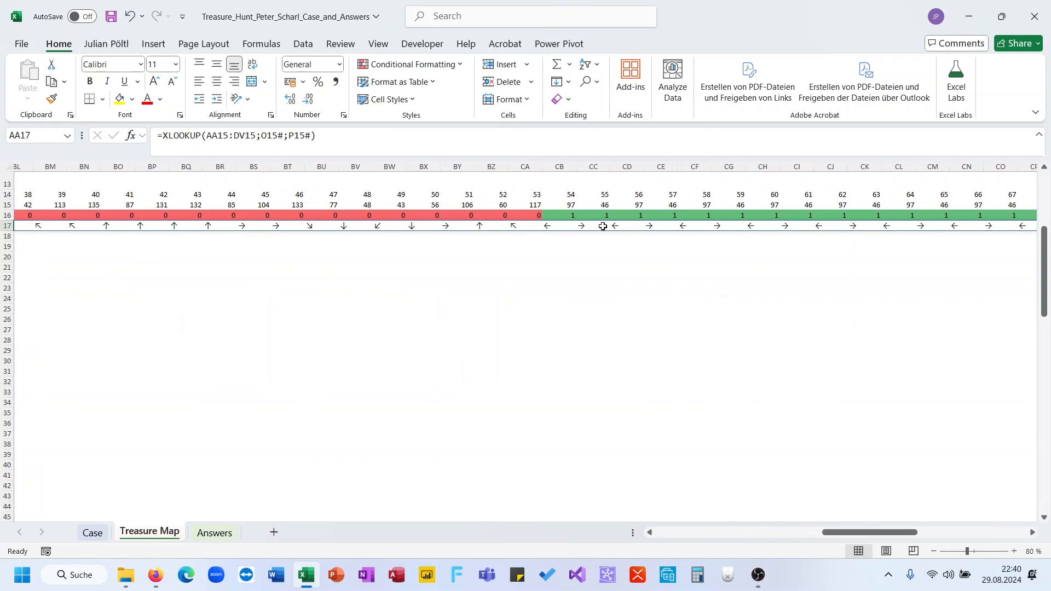
click(586, 228)
key(ctrl+shift+Left)
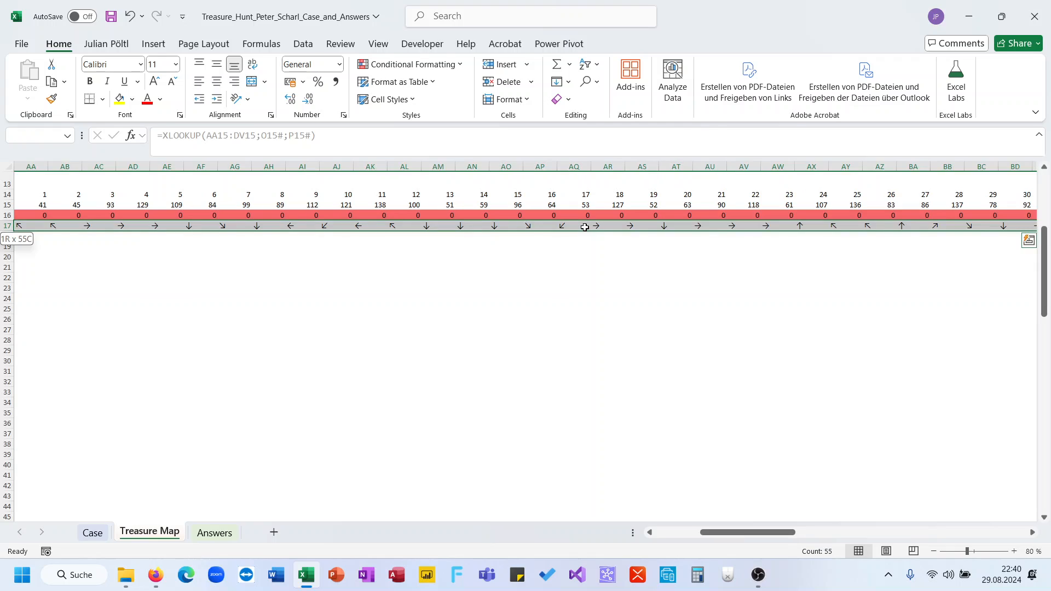
key(ctrl+c)
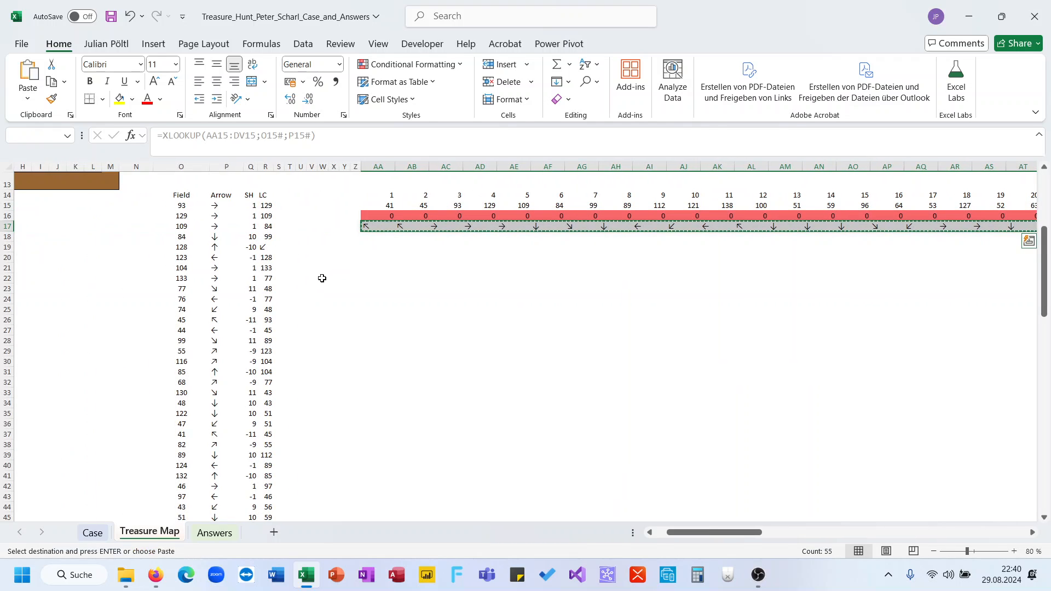
click(368, 259)
key(ctrl+v)
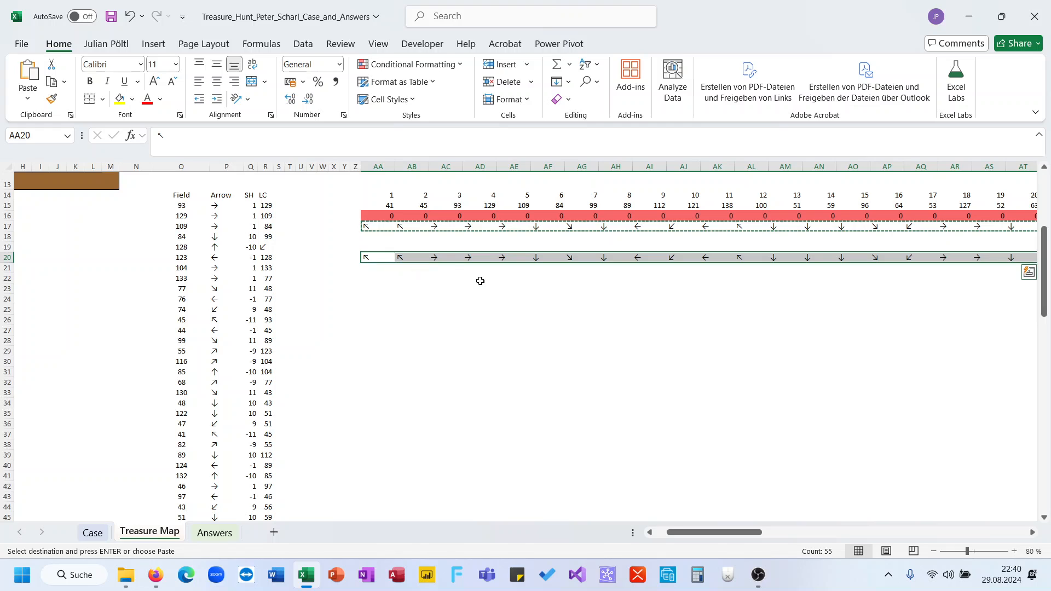
Step: Check the Bonus 5 question on the Case sheet and copy the down arrow from AF20 into Y21 of the Treasure Map sheet
click(101, 535)
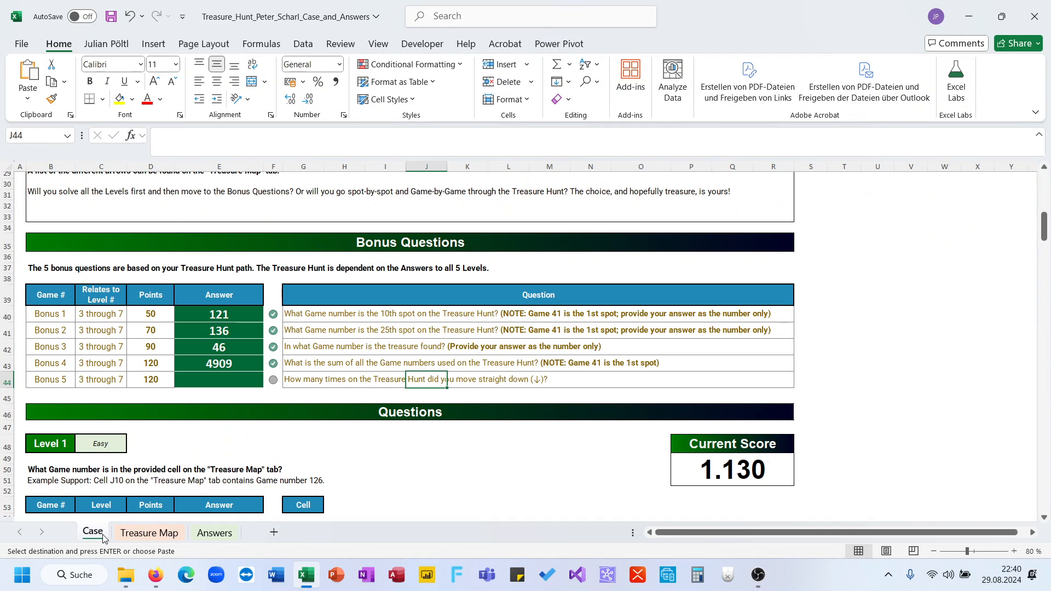
click(125, 538)
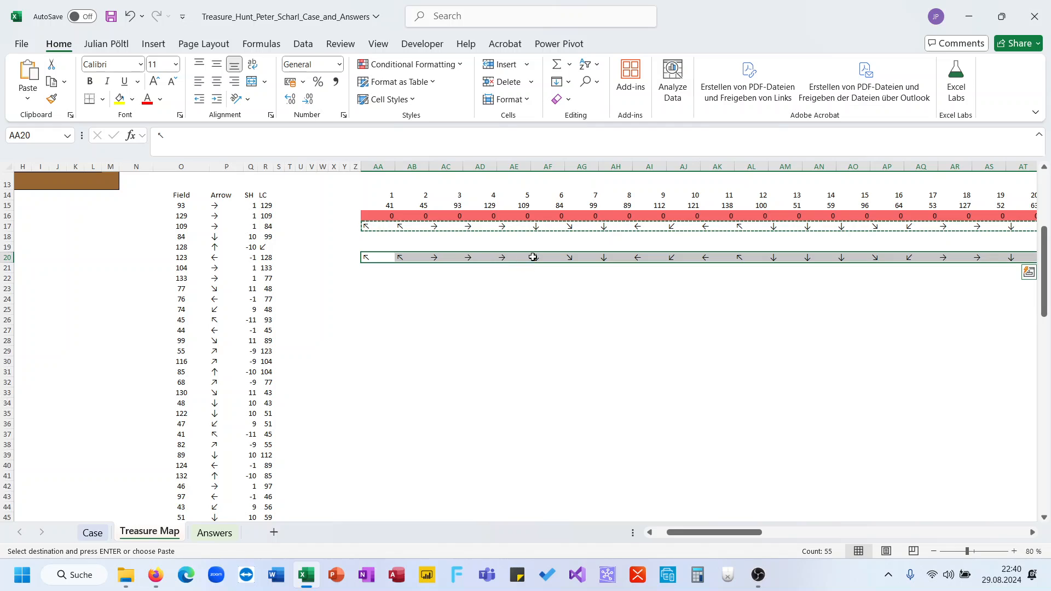
click(533, 258)
key(ctrl+c)
click(348, 270)
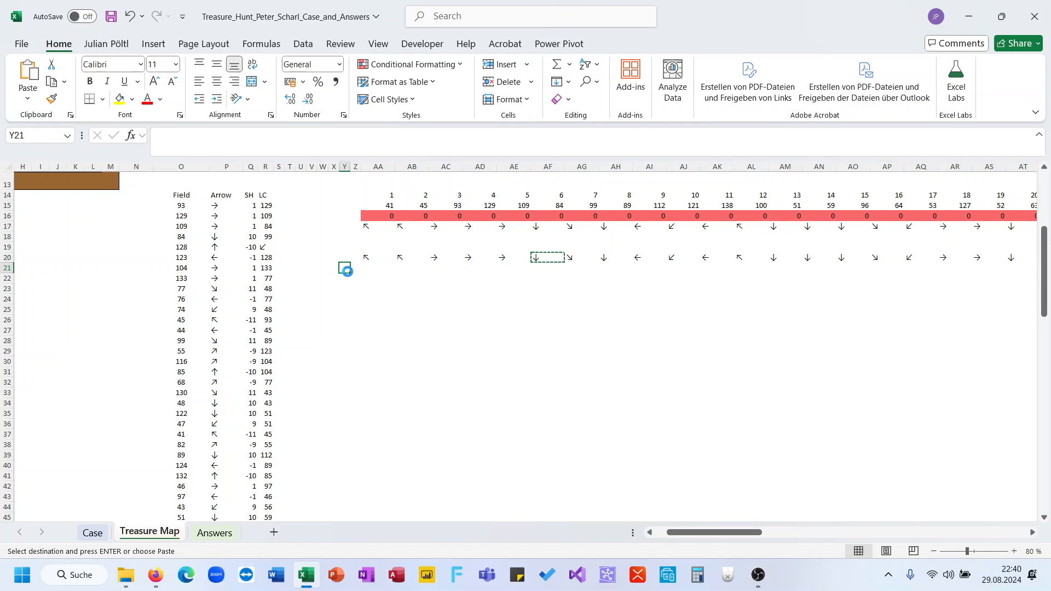
Step: Count the down arrows along the path in AA21 with =COUNTIF(AA20:CC20;Y21)
click(377, 267)
text(=coun)
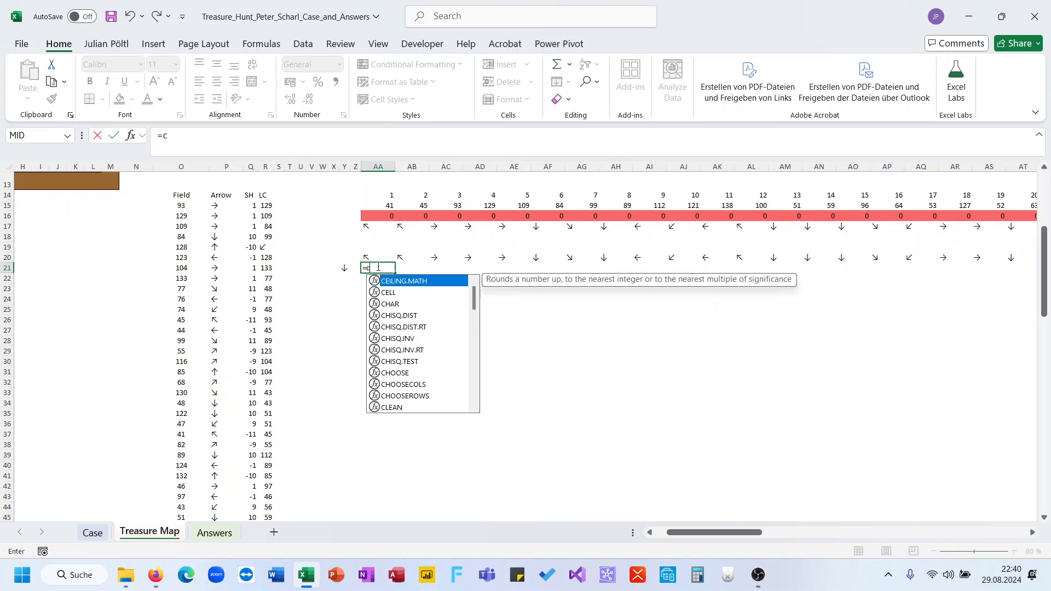
key(Down)
key(Down)
key(Down)
key(Tab)
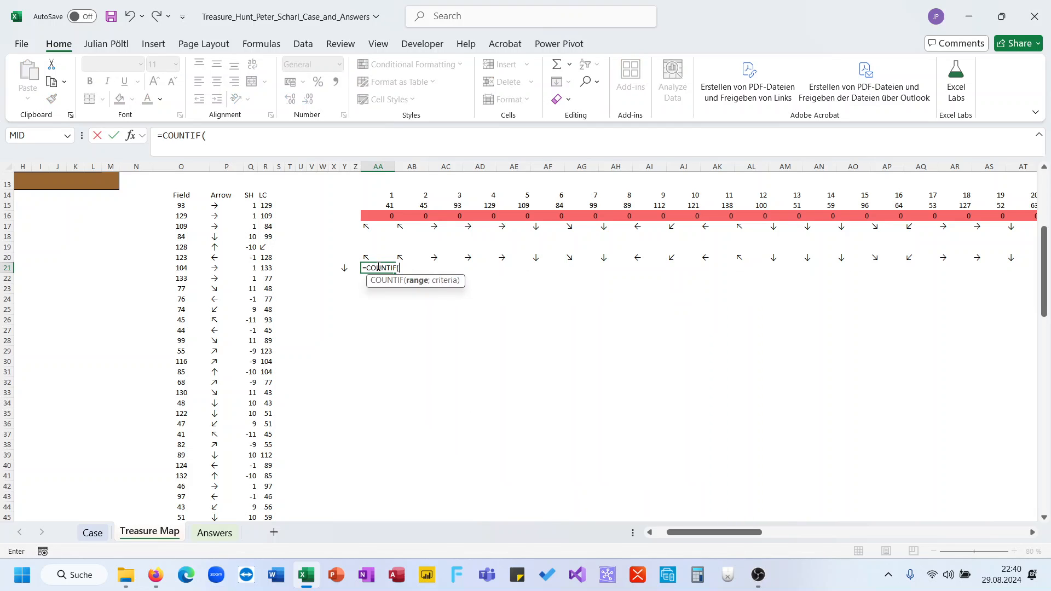
key(Up)
key(ctrl+shift+Right)
text(;)
key(Left)
key(Left)
key(Left)
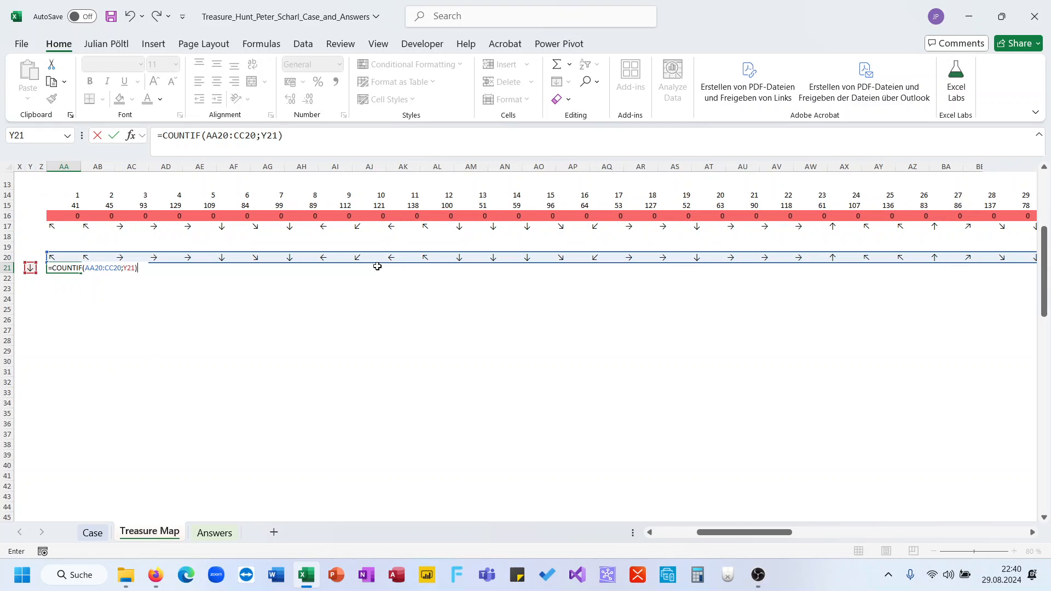
key(ctrl+Return)
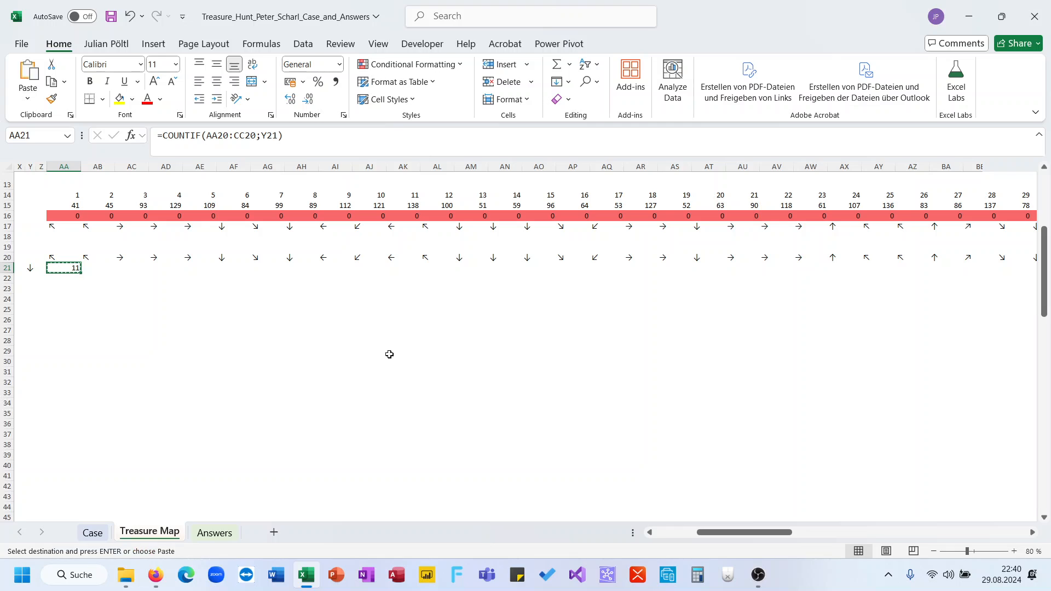
key(Escape)
Step: Enter 11 as the Bonus 5 answer in E44 of the Case sheet
key(ctrl+Page_Up)
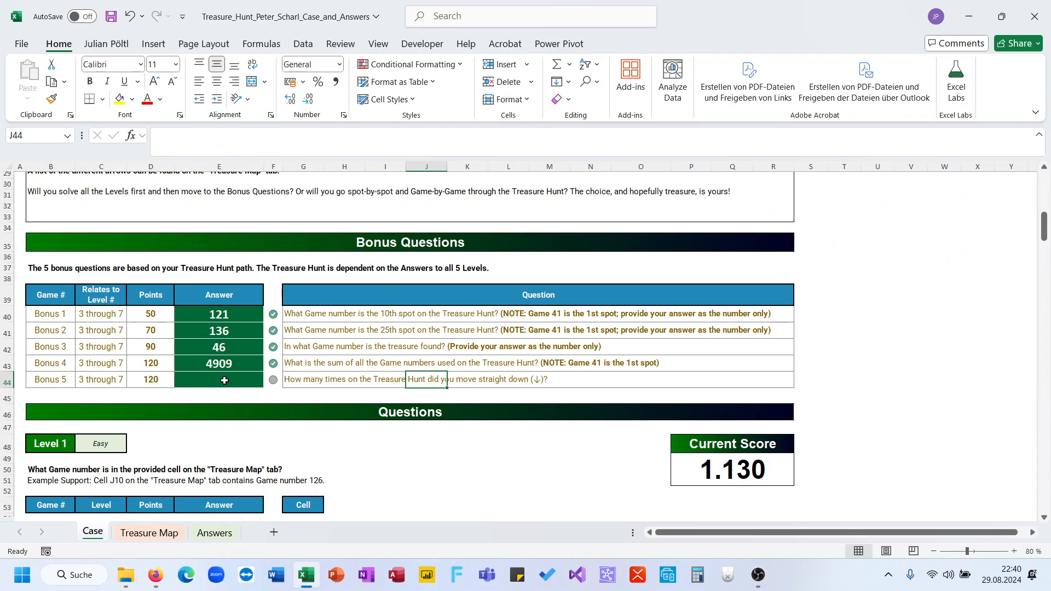
click(225, 380)
text(11)
key(Return)
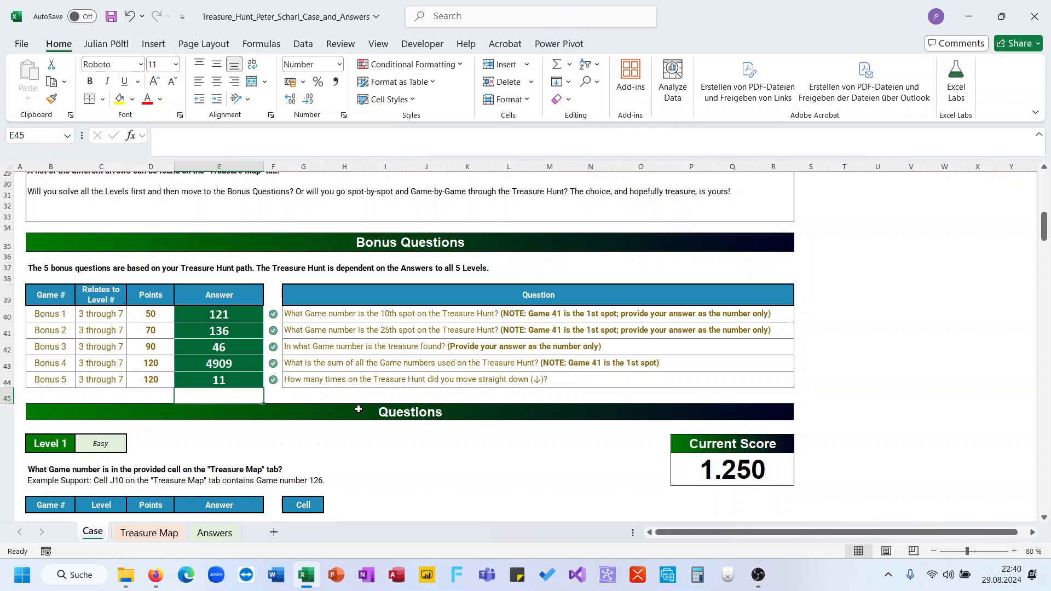
Step: Review the Case sheet's instructions, bonus answers, current score and the Level 1 and Level 2 sections
scroll(359, 409, up, 6)
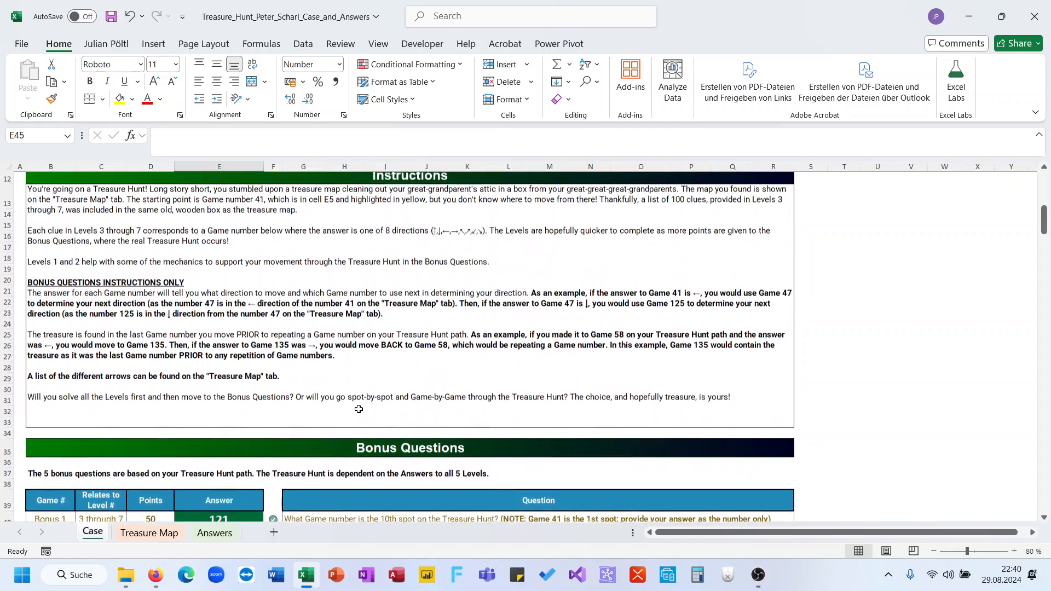
scroll(359, 410, up, 3)
scroll(358, 410, down, 2)
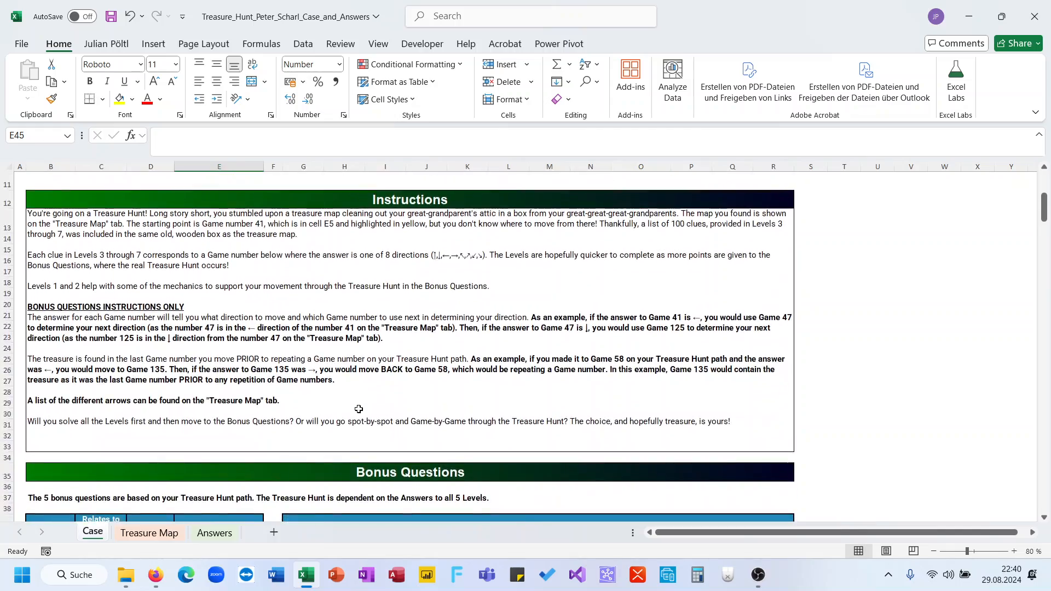
scroll(359, 409, down, 12)
scroll(358, 410, up, 2)
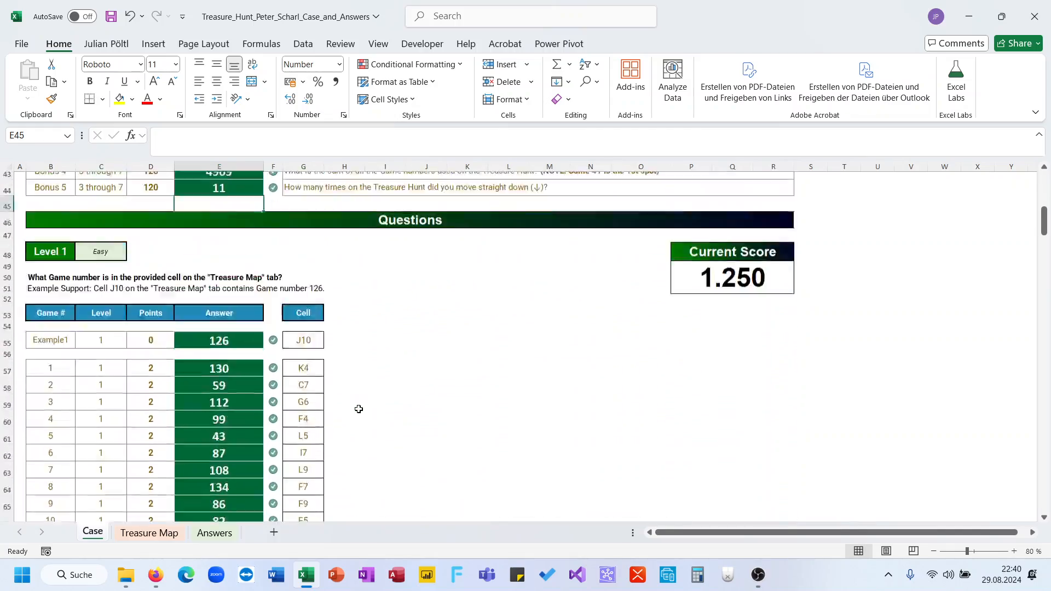
scroll(359, 409, up, 15)
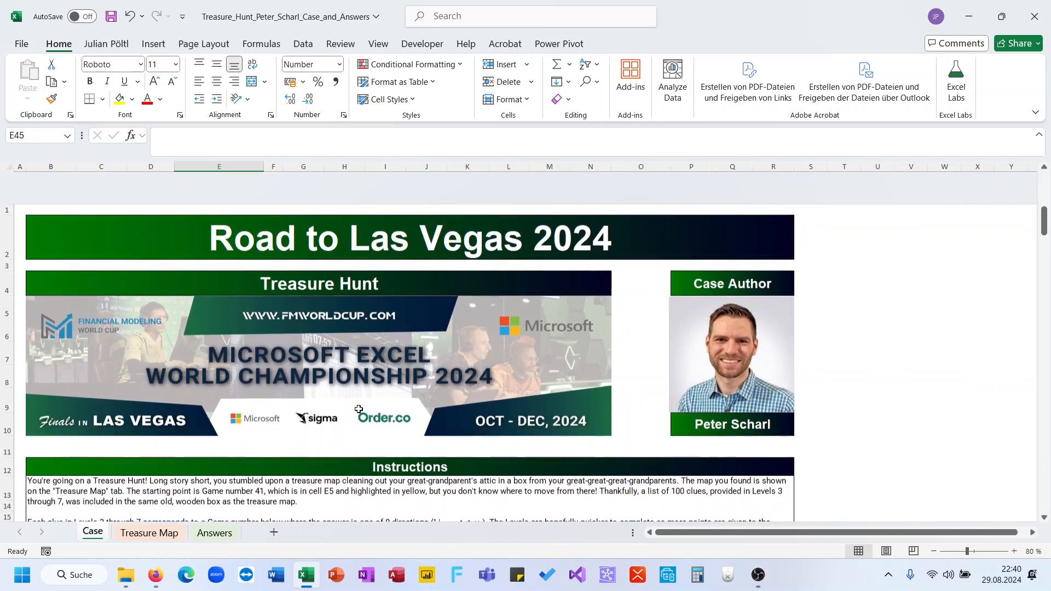
scroll(358, 410, down, 1)
scroll(359, 410, down, 6)
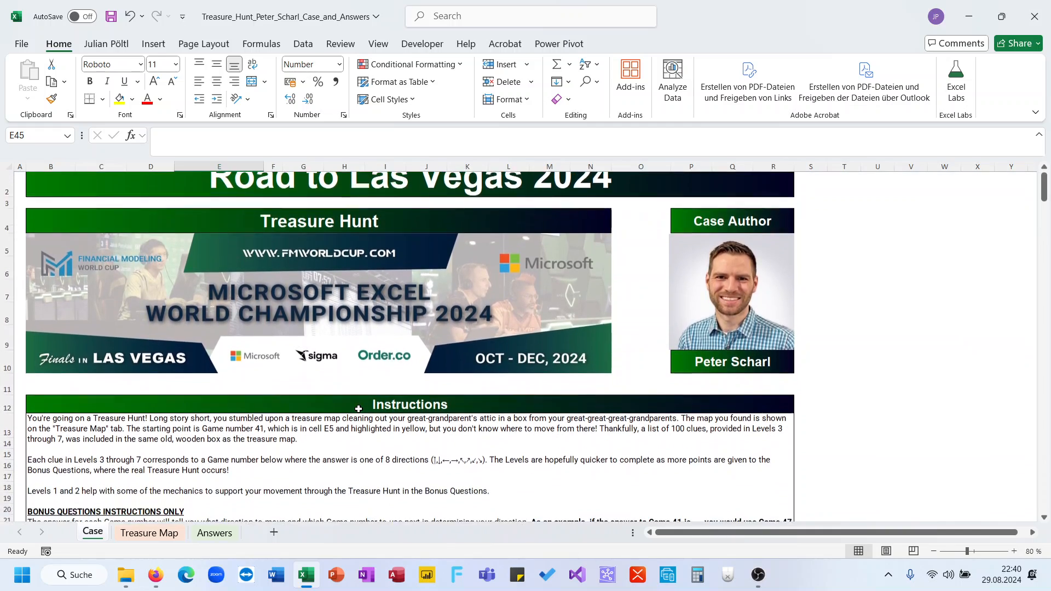
scroll(359, 409, down, 8)
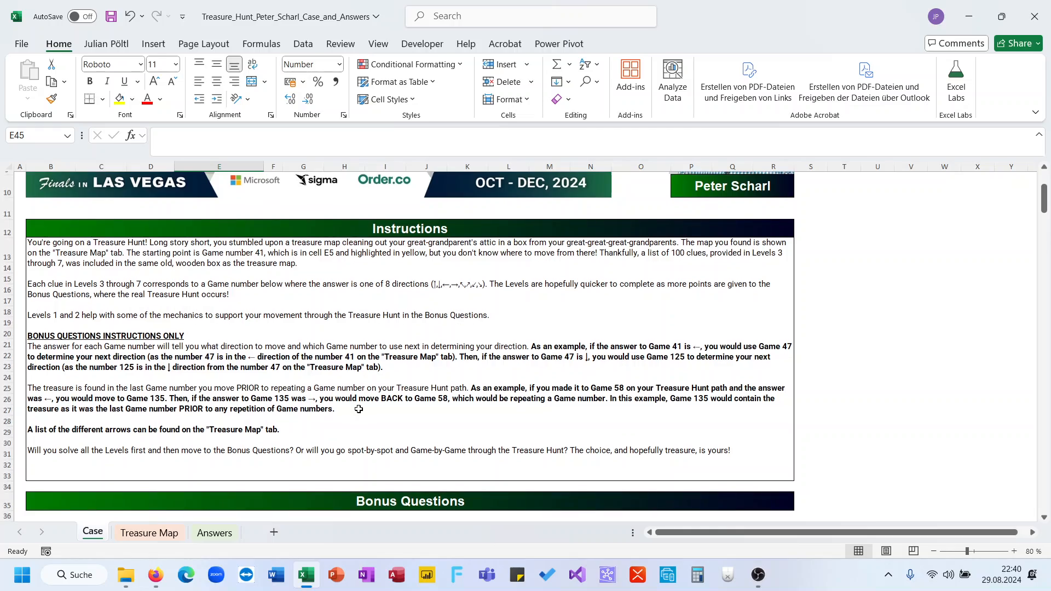
scroll(359, 409, down, 17)
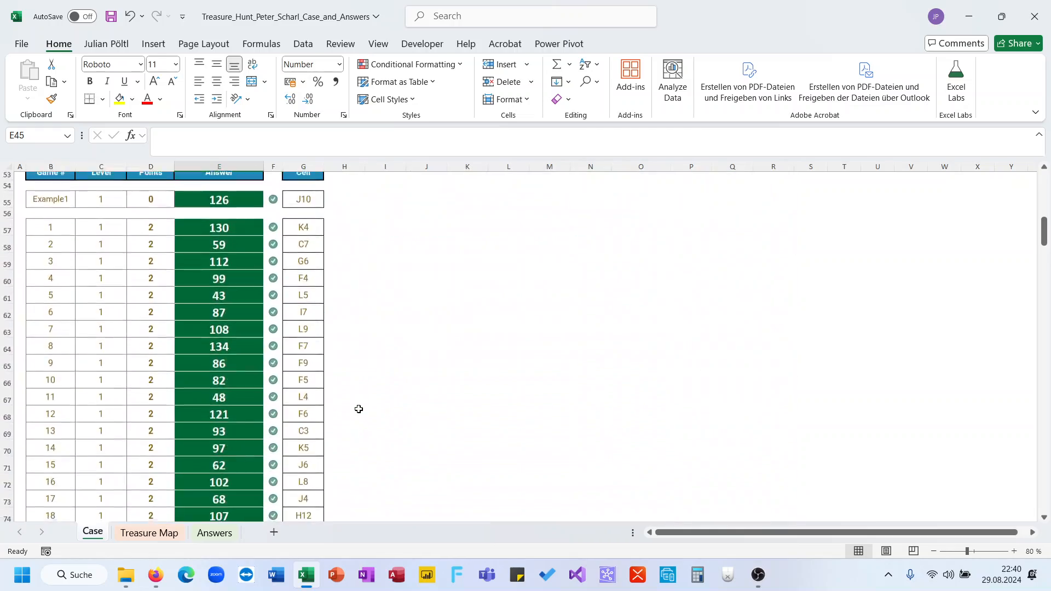
scroll(359, 410, up, 5)
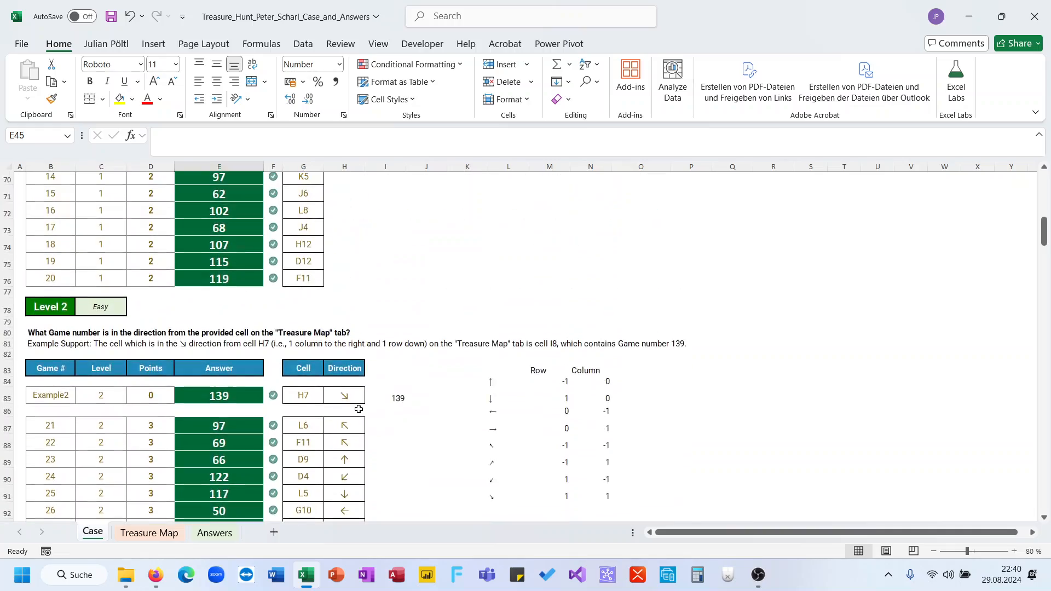
scroll(358, 410, down, 12)
scroll(359, 409, up, 19)
scroll(358, 410, up, 16)
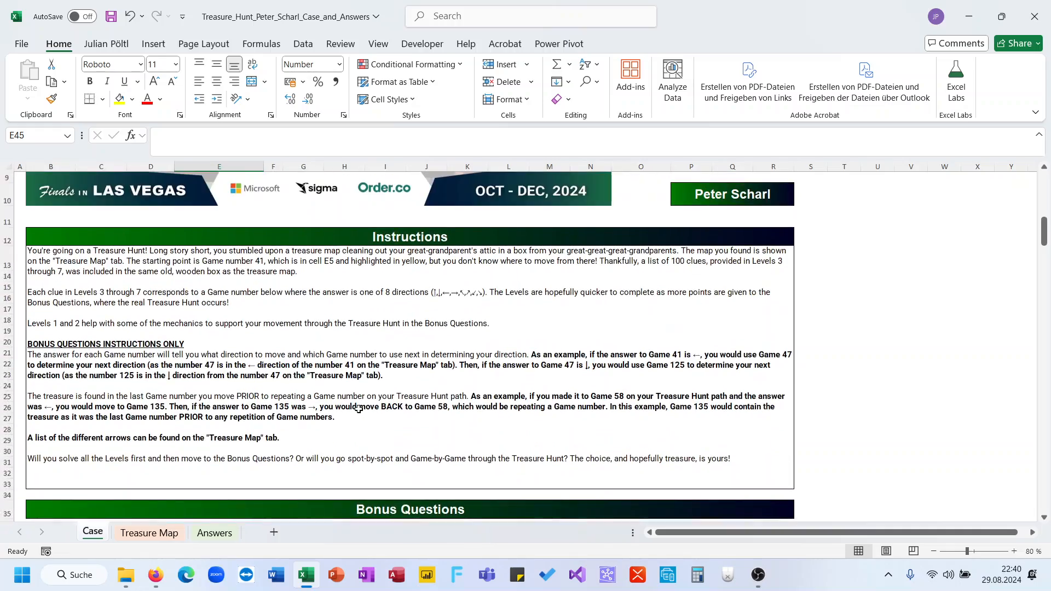
scroll(359, 410, down, 6)
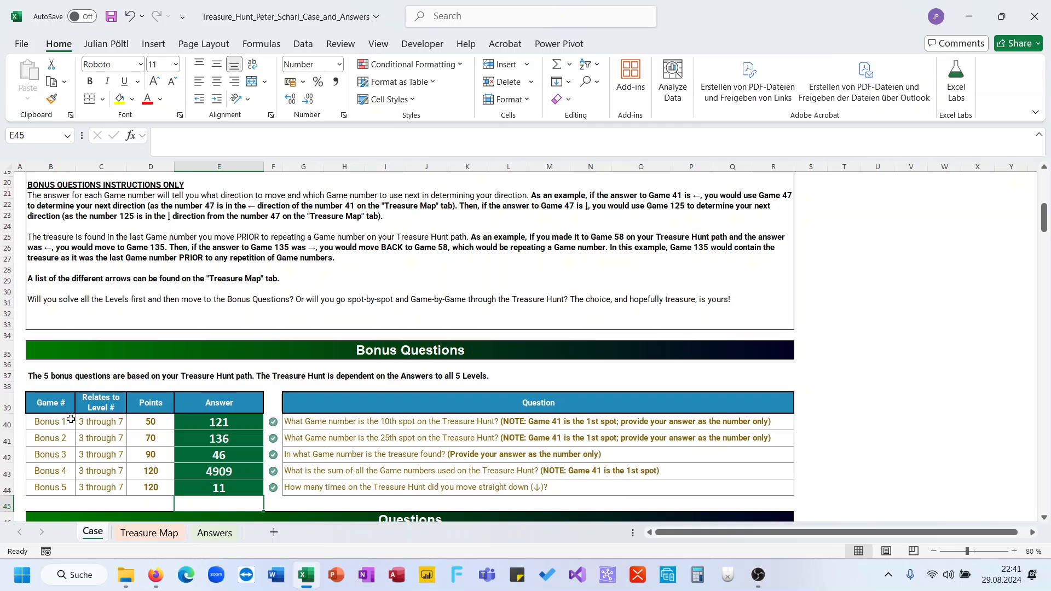
scroll(327, 301, down, 10)
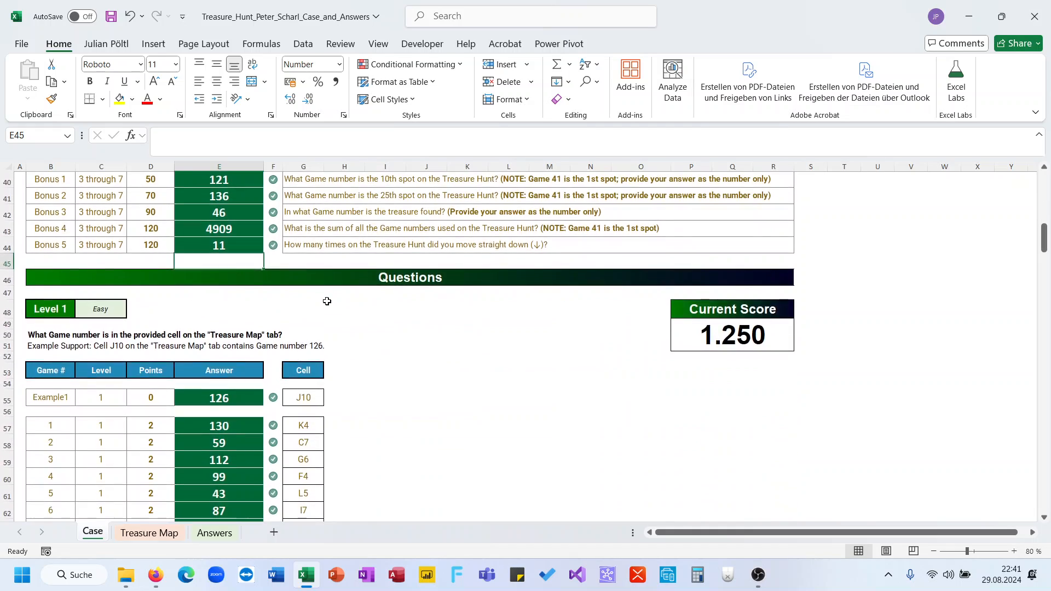
scroll(326, 301, up, 12)
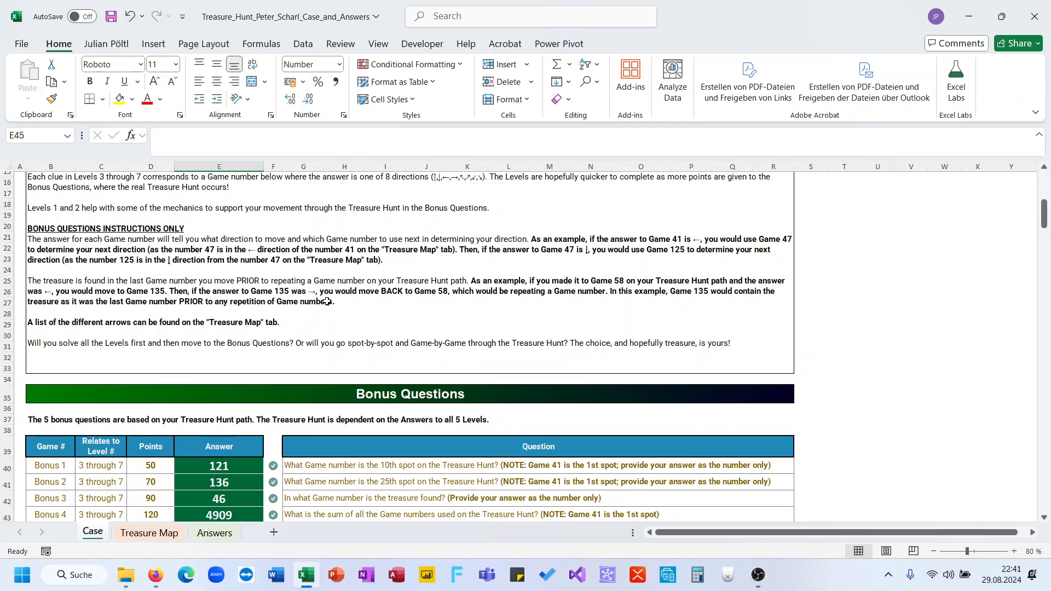
Step: Look over the Case sheet's title area, the Level 2 answers with their direction offset table, and the start of Level 3
scroll(327, 301, up, 4)
scroll(327, 301, up, 2)
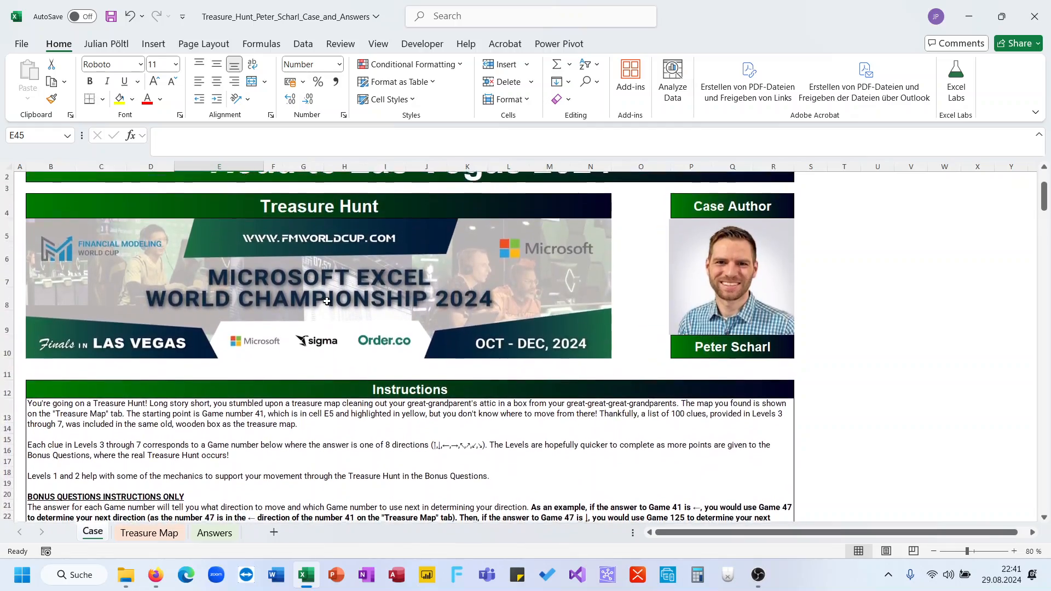
scroll(327, 302, down, 18)
scroll(327, 301, down, 17)
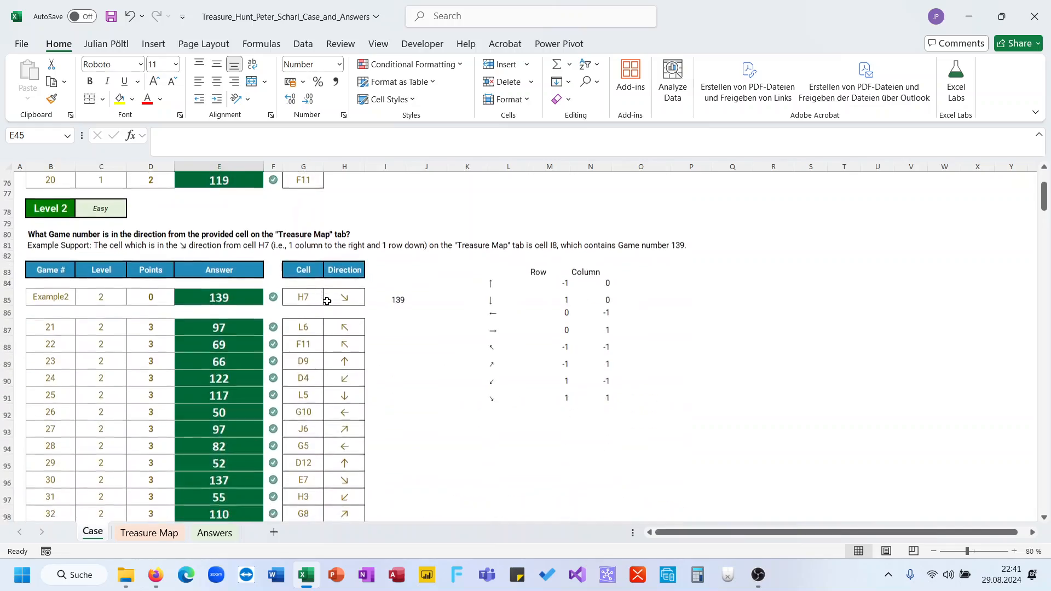
scroll(327, 301, up, 9)
scroll(327, 301, up, 2)
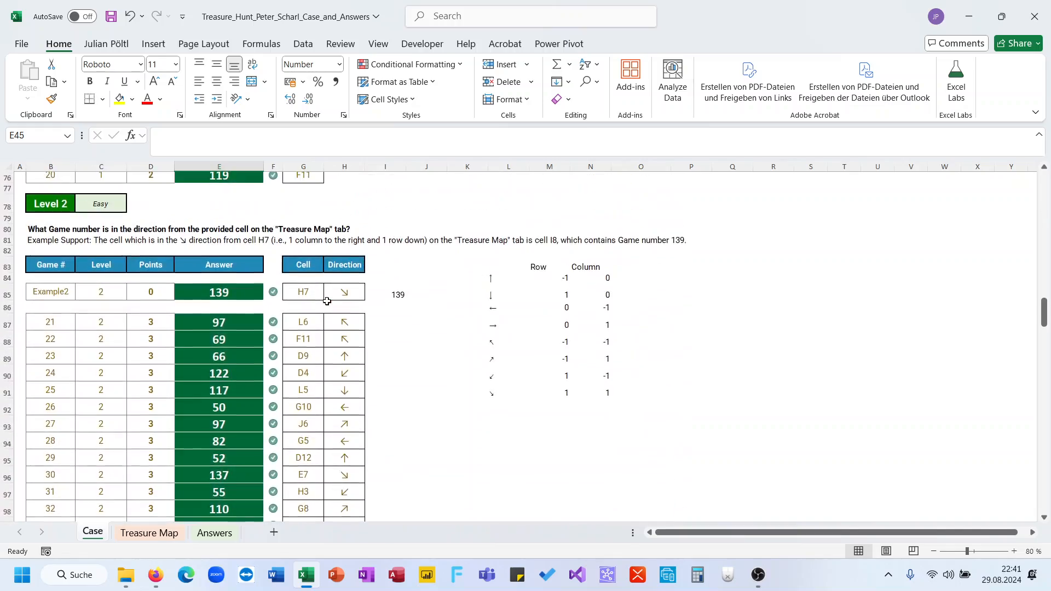
scroll(327, 301, down, 17)
scroll(327, 301, up, 7)
scroll(327, 302, up, 10)
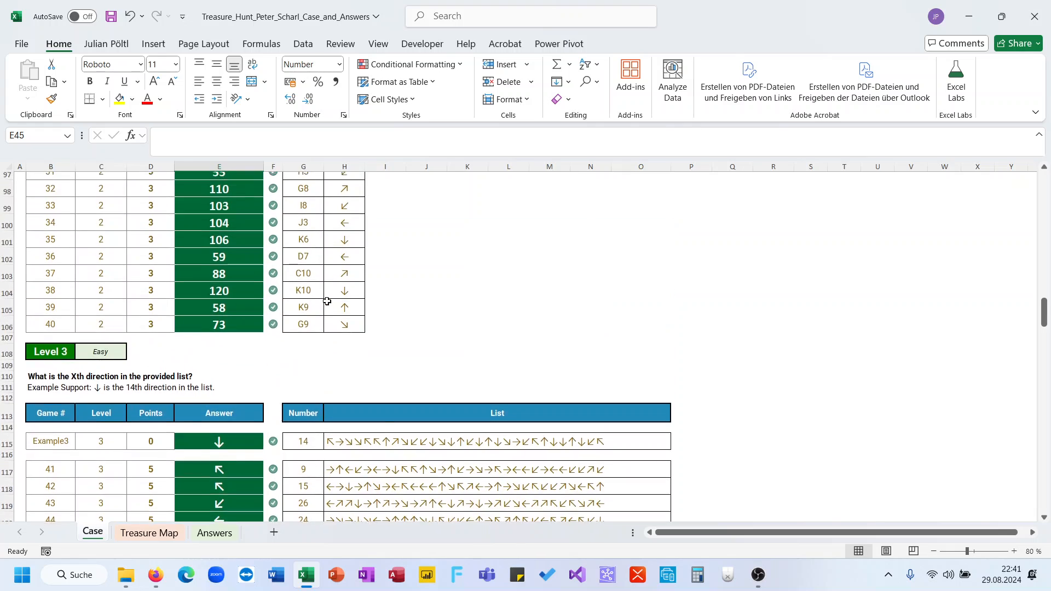
Step: Clear the Level 2 helper cells in I83:P92 and undo the deletion
drag(392, 230, 682, 378)
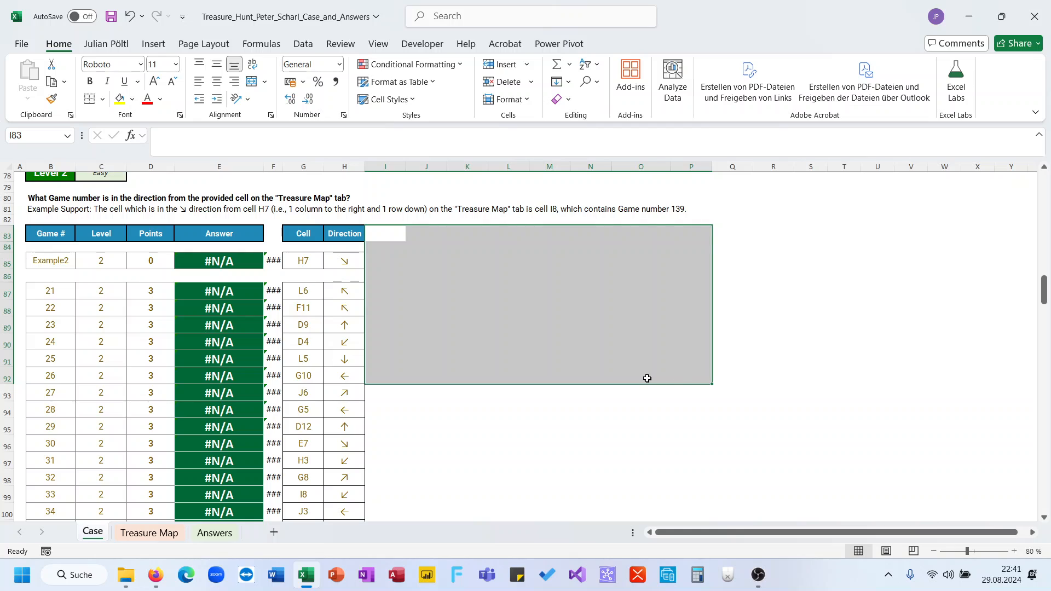
key(ctrl+z)
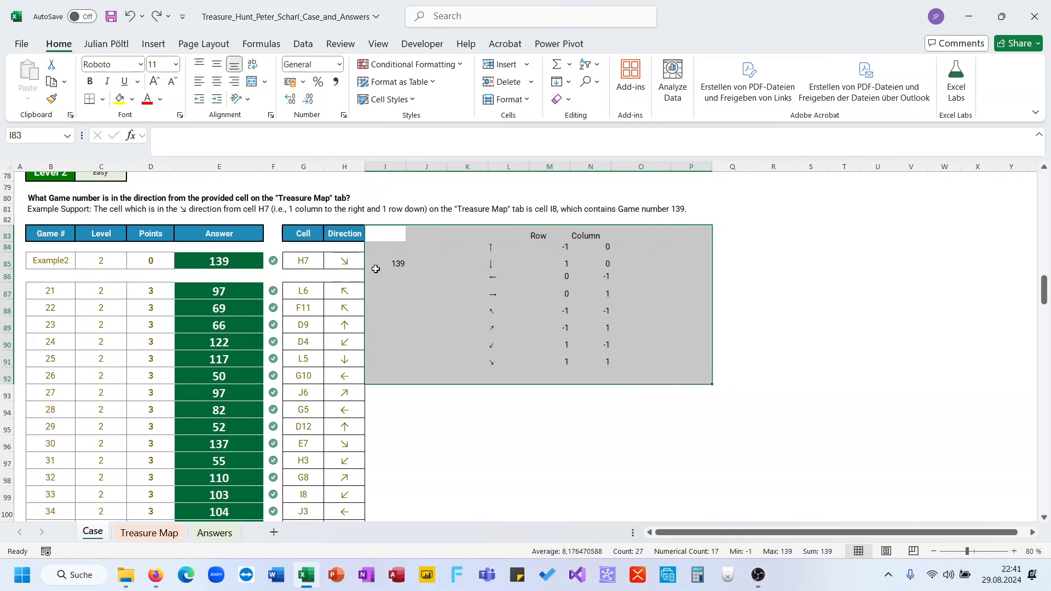
click(389, 259)
Step: Review the answers of Levels 3 through 7 and return to the Instructions at the start of the Case sheet
scroll(389, 260, down, 20)
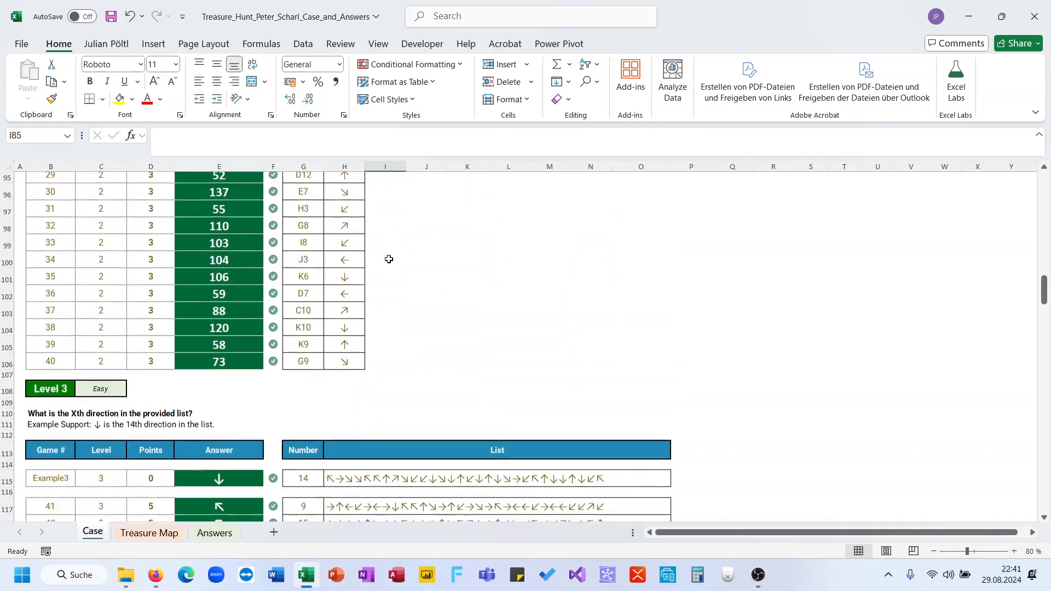
scroll(389, 259, down, 20)
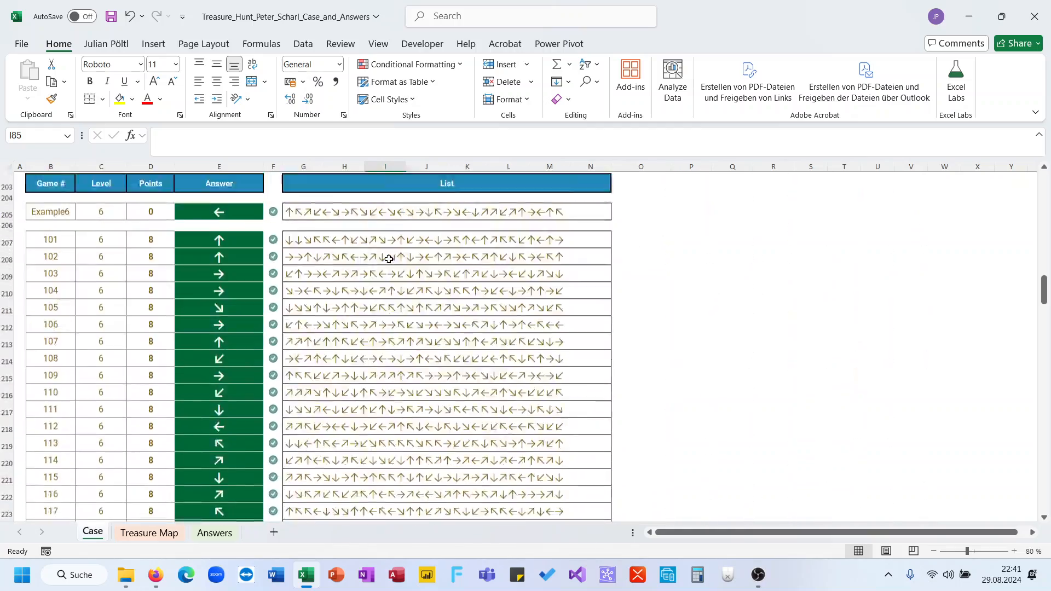
scroll(388, 260, up, 9)
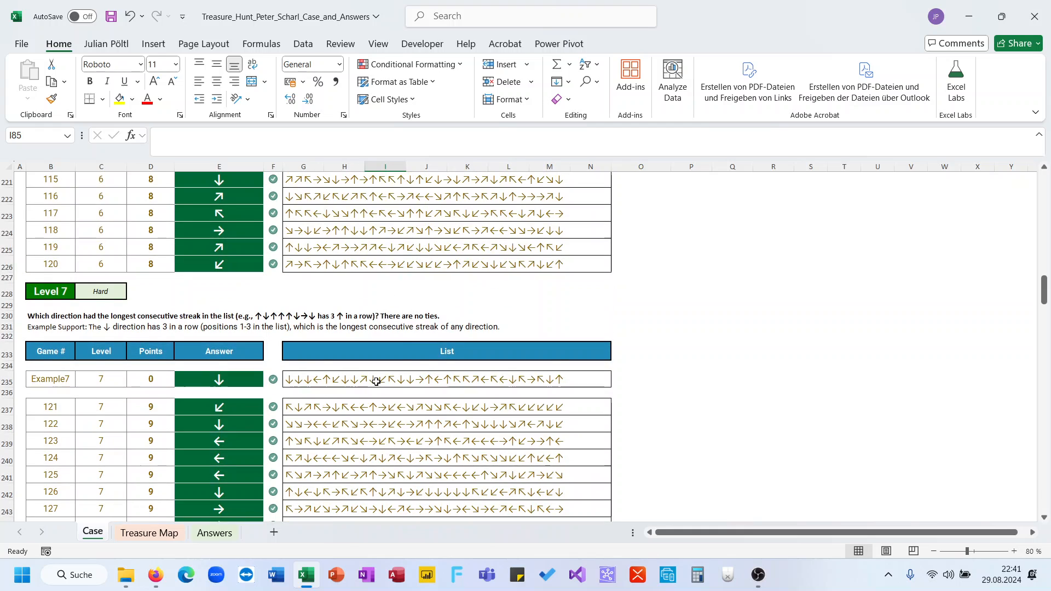
click(661, 265)
key(ctrl+Home)
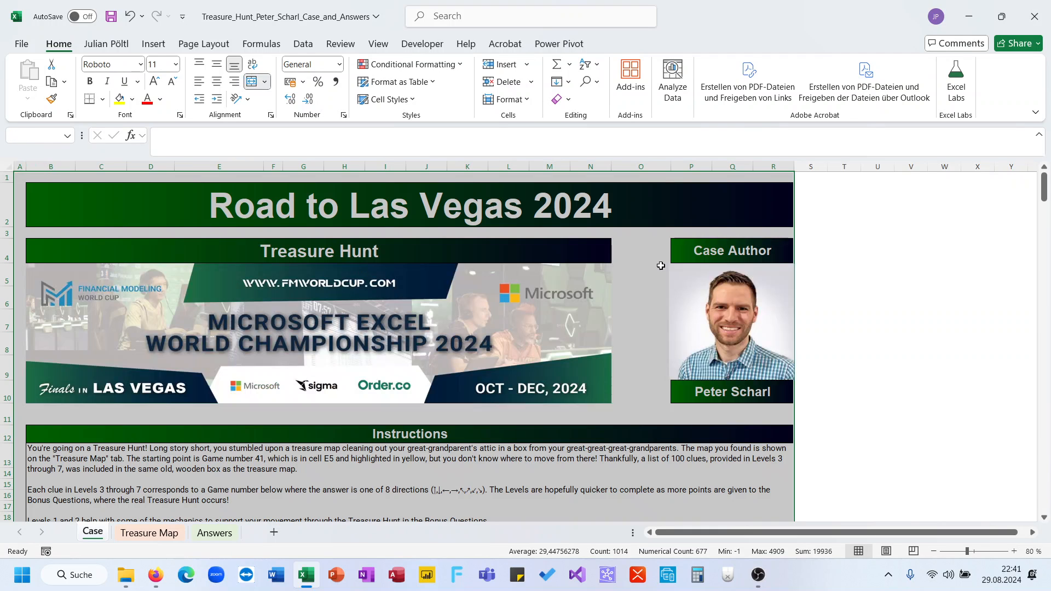
click(876, 304)
scroll(876, 304, down, 1)
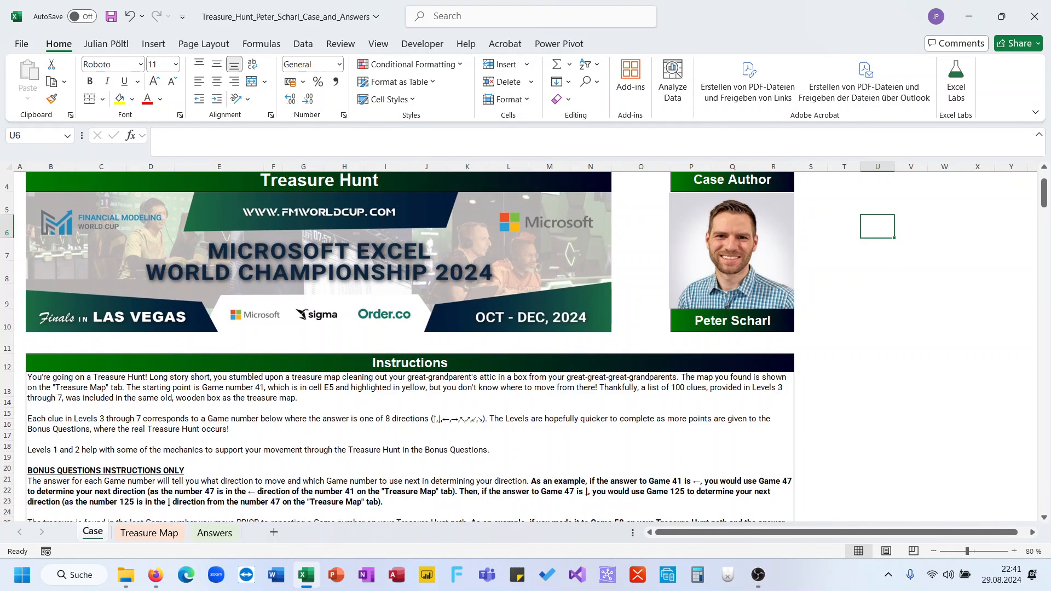